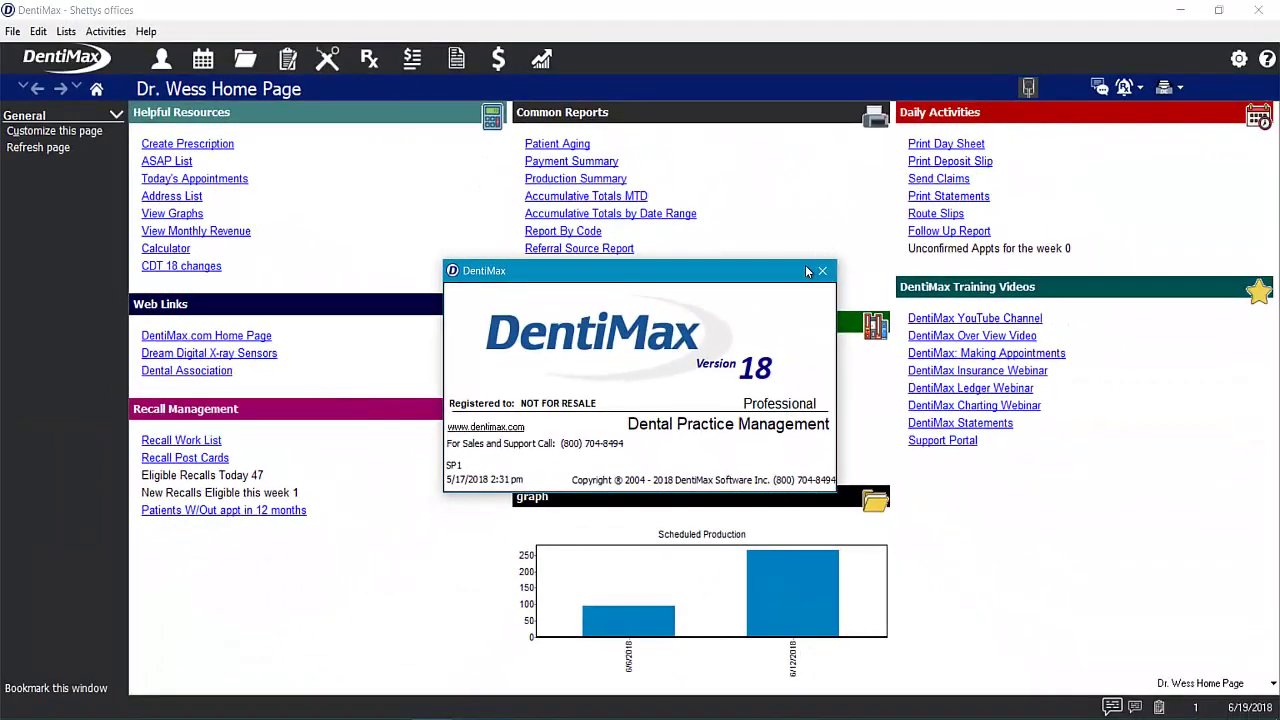
- Close the DentiMax version 18 splash dialog to reveal the doctor's home page
{"action": "left_click", "coordinate": [820, 270]}
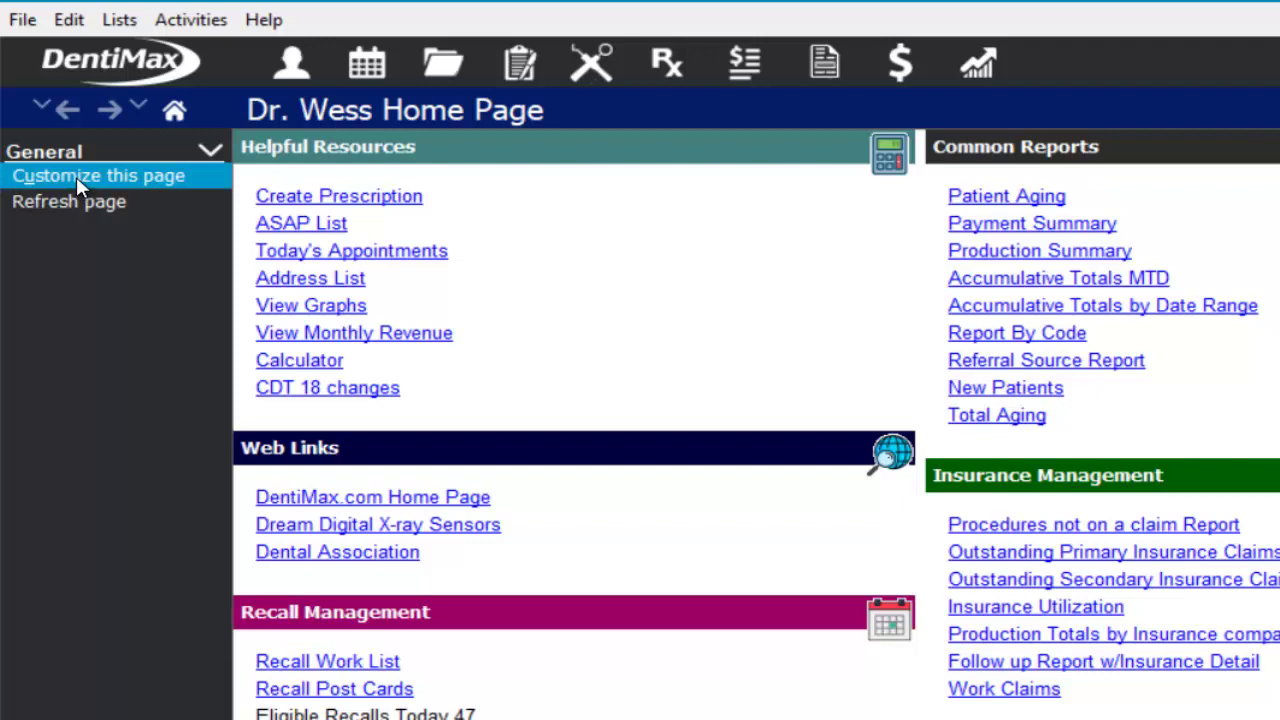
{"action": "left_click", "coordinate": [119, 22]}
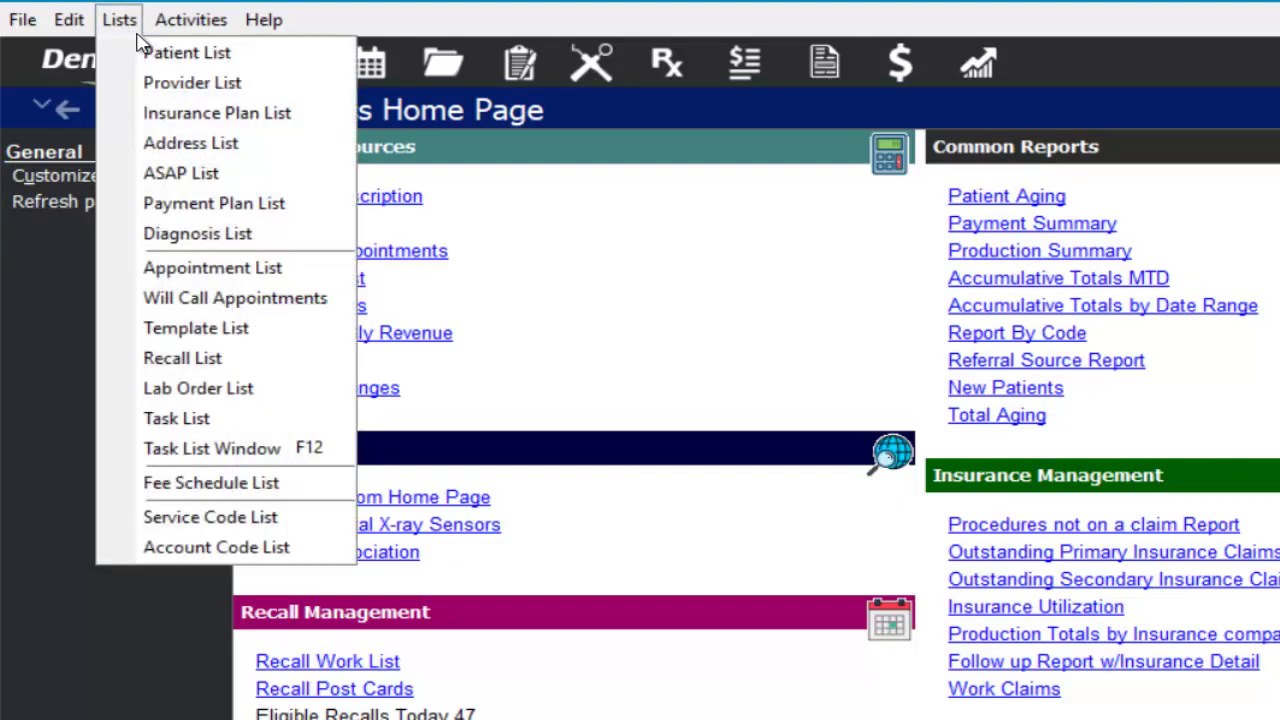
{"action": "left_click", "coordinate": [199, 20]}
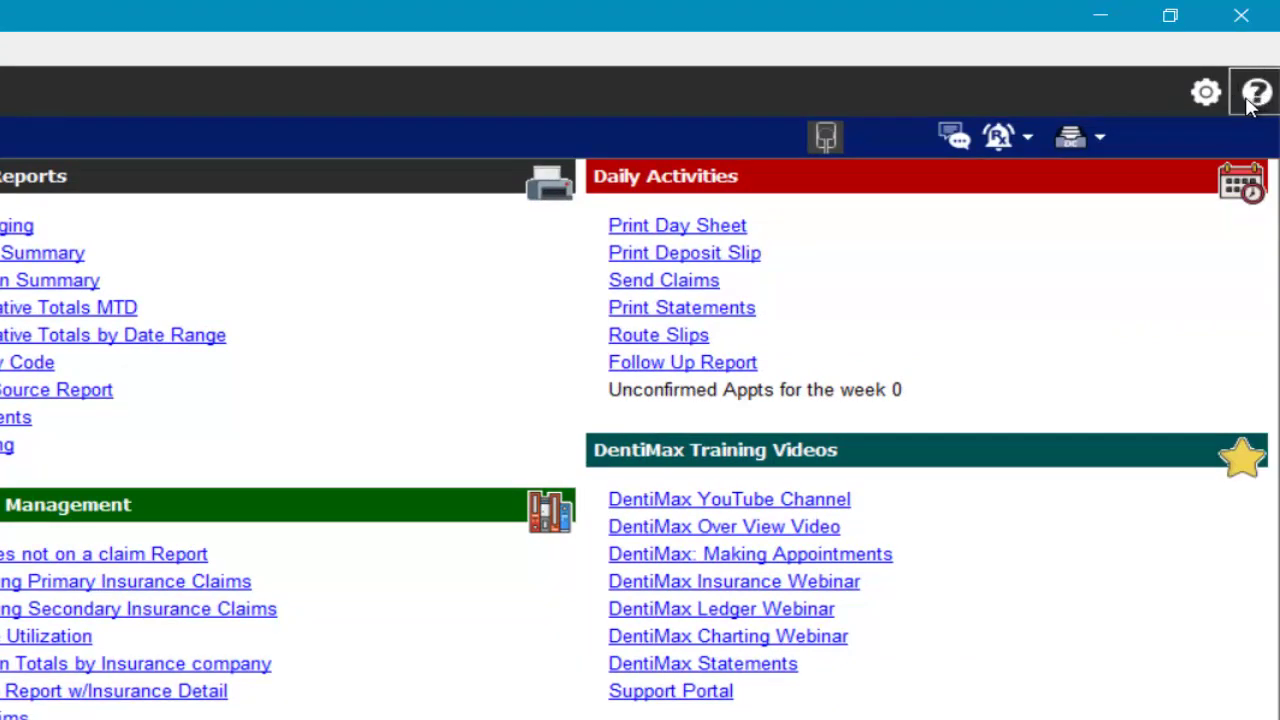
{"action": "left_click", "coordinate": [1250, 100]}
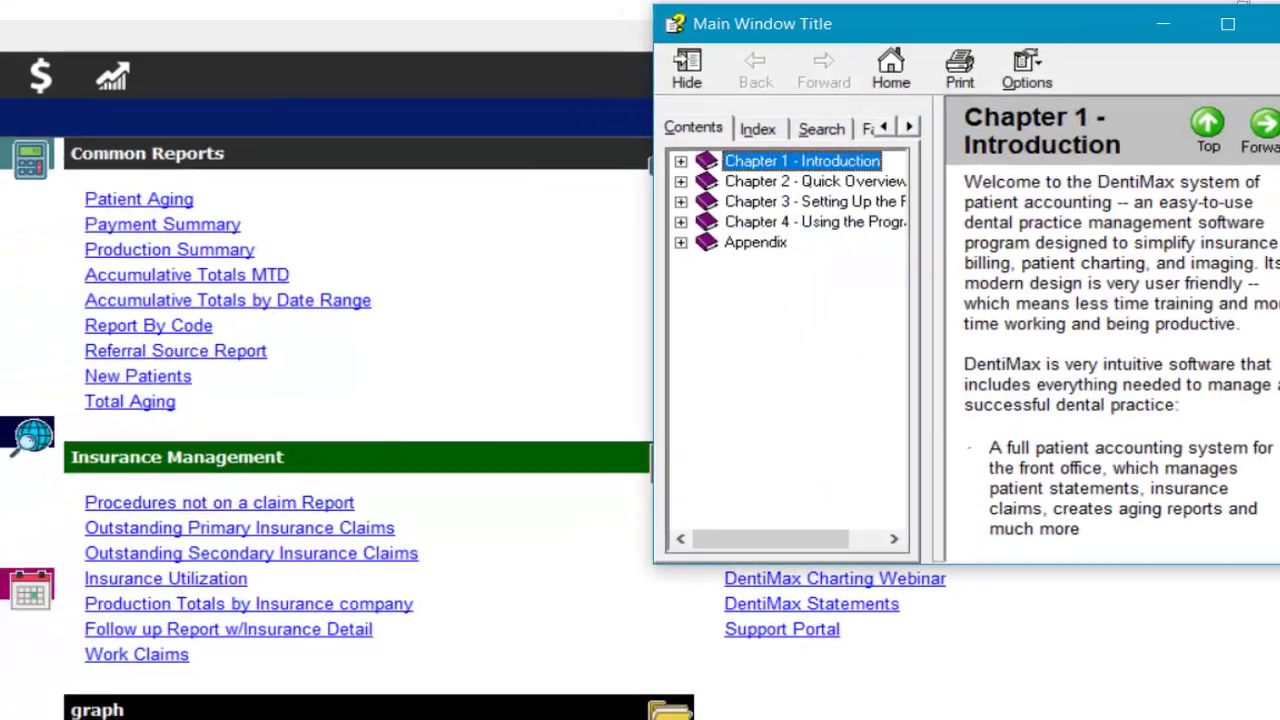
{"action": "left_click", "coordinate": [1275, 26]}
{"action": "left_click", "coordinate": [105, 40]}
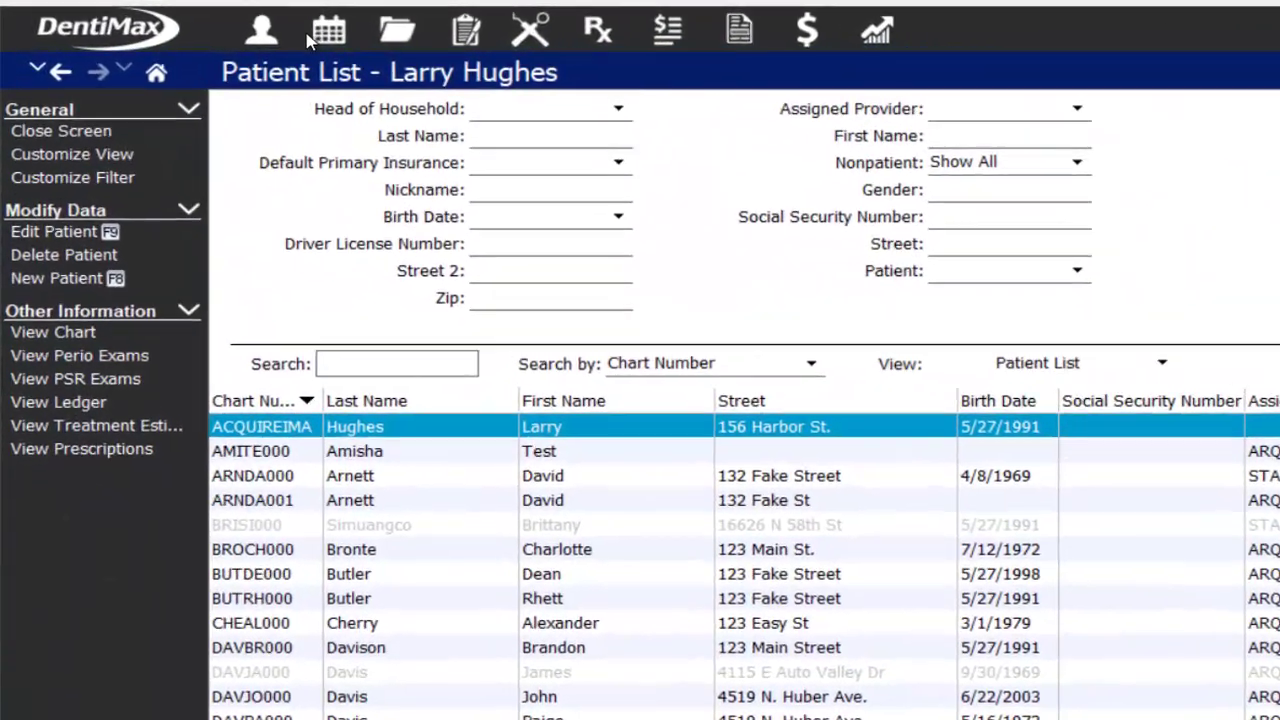
{"action": "left_click", "coordinate": [322, 36]}
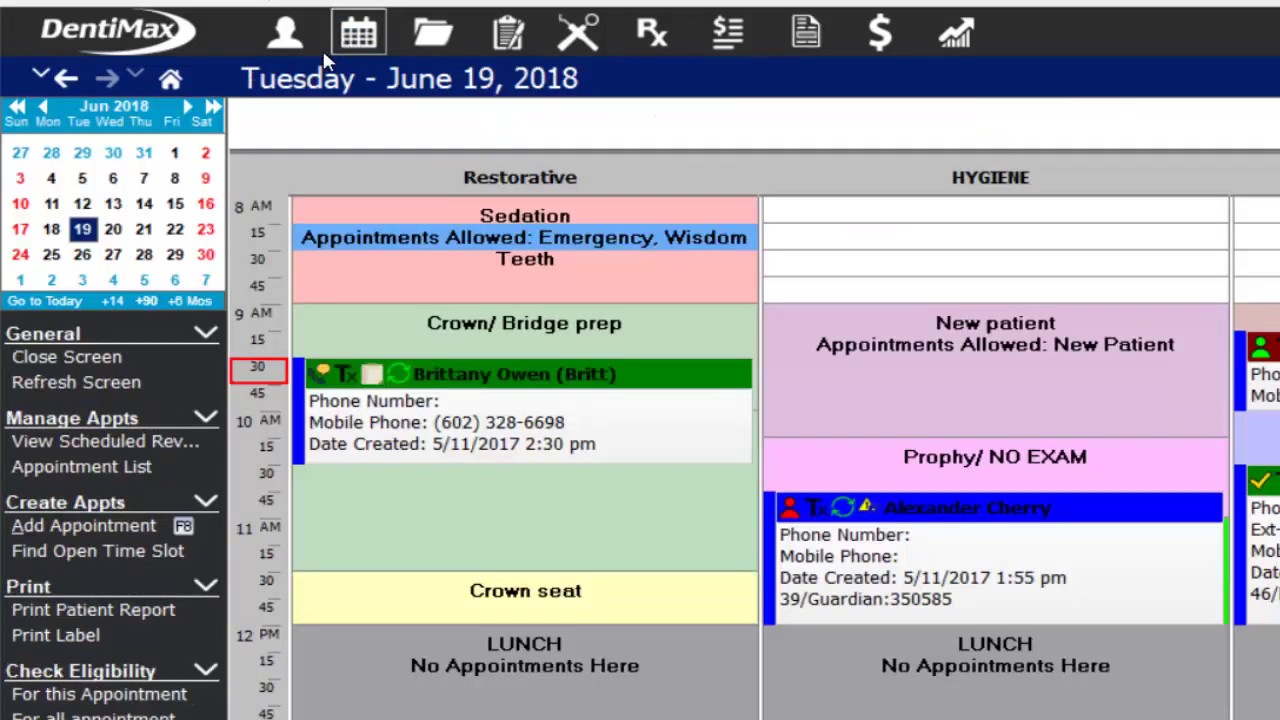
{"action": "left_click", "coordinate": [64, 80]}
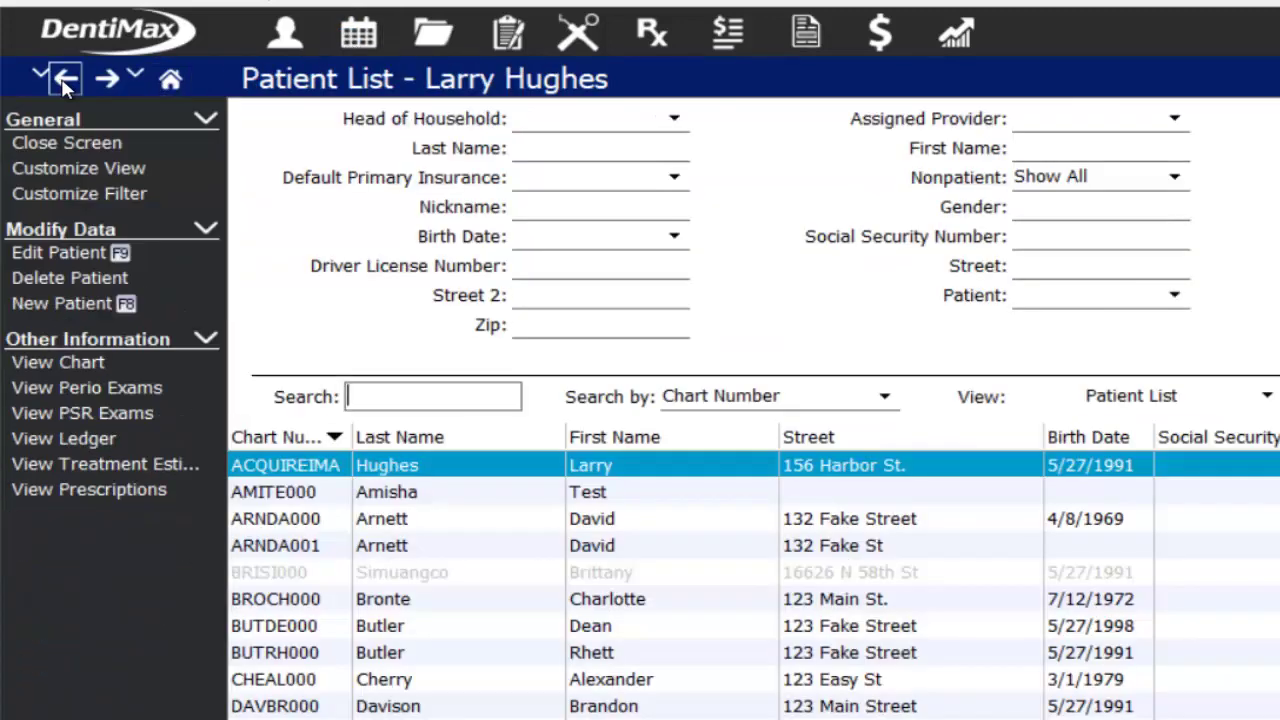
{"action": "left_click", "coordinate": [107, 78]}
{"action": "left_click", "coordinate": [41, 74]}
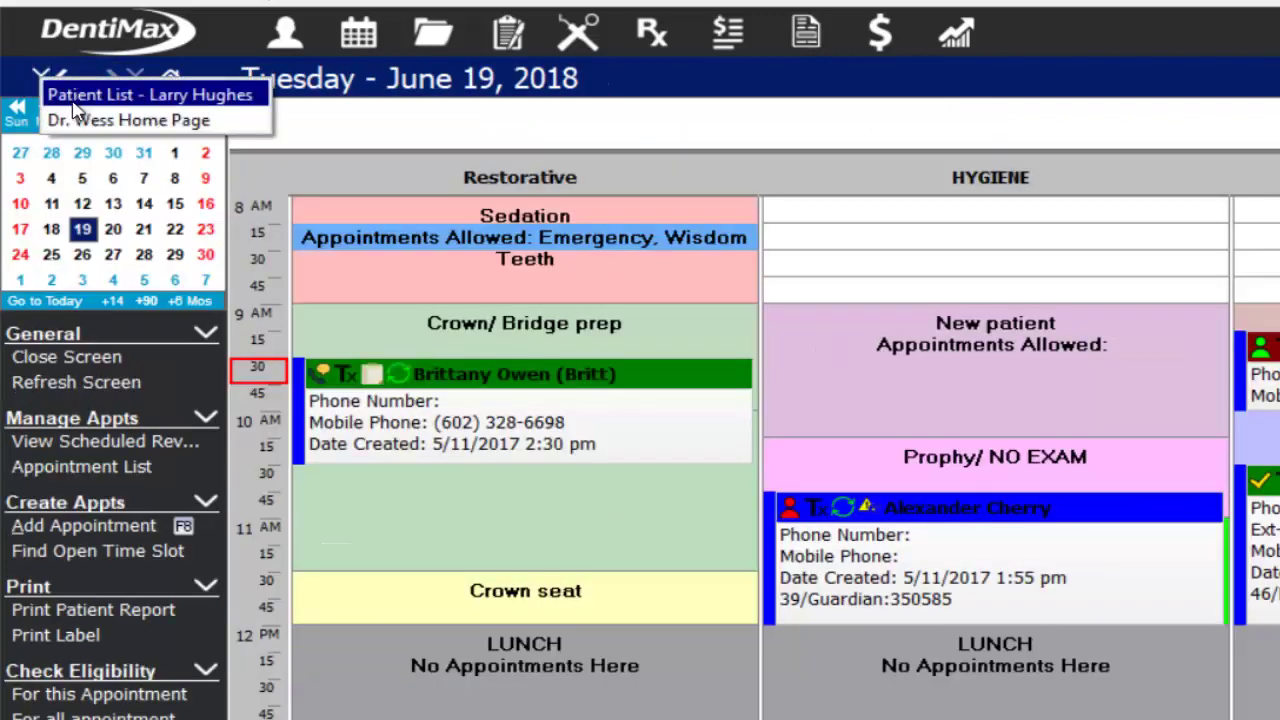
{"action": "left_click", "coordinate": [82, 120]}
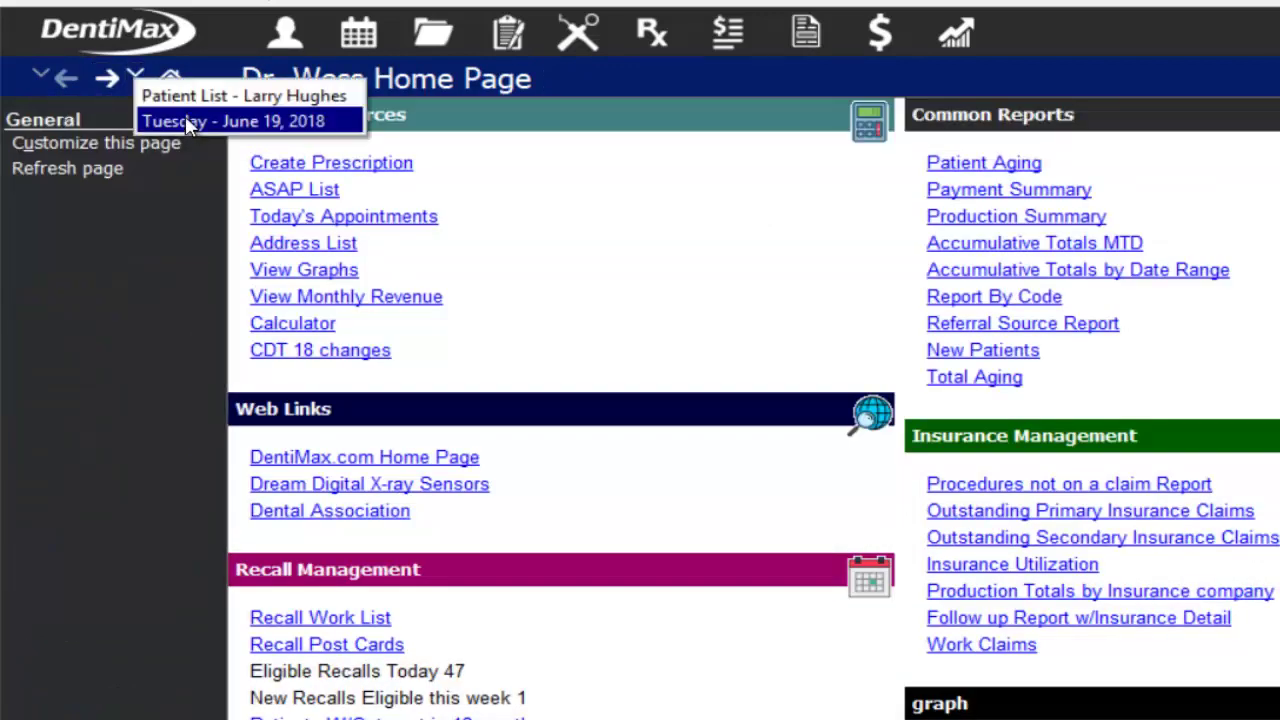
{"action": "left_click", "coordinate": [185, 121]}
{"action": "left_click", "coordinate": [170, 78]}
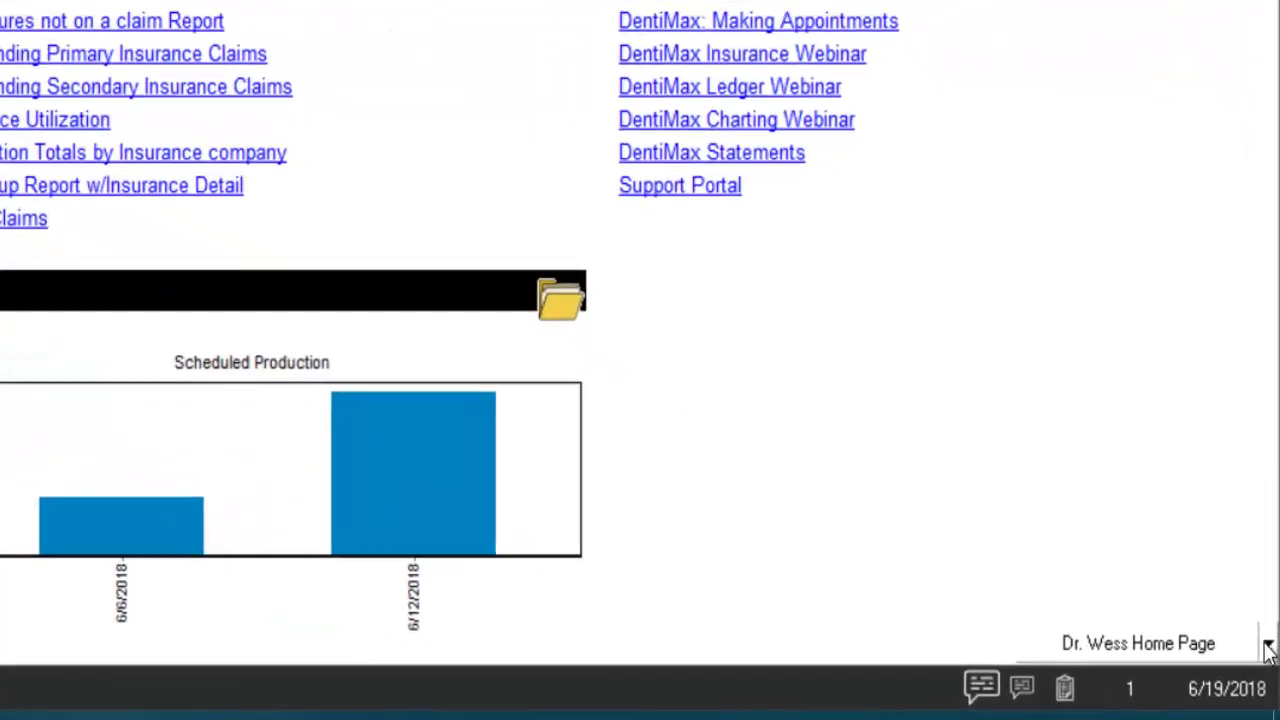
{"action": "left_click", "coordinate": [1272, 675]}
{"action": "left_click", "coordinate": [998, 392]}
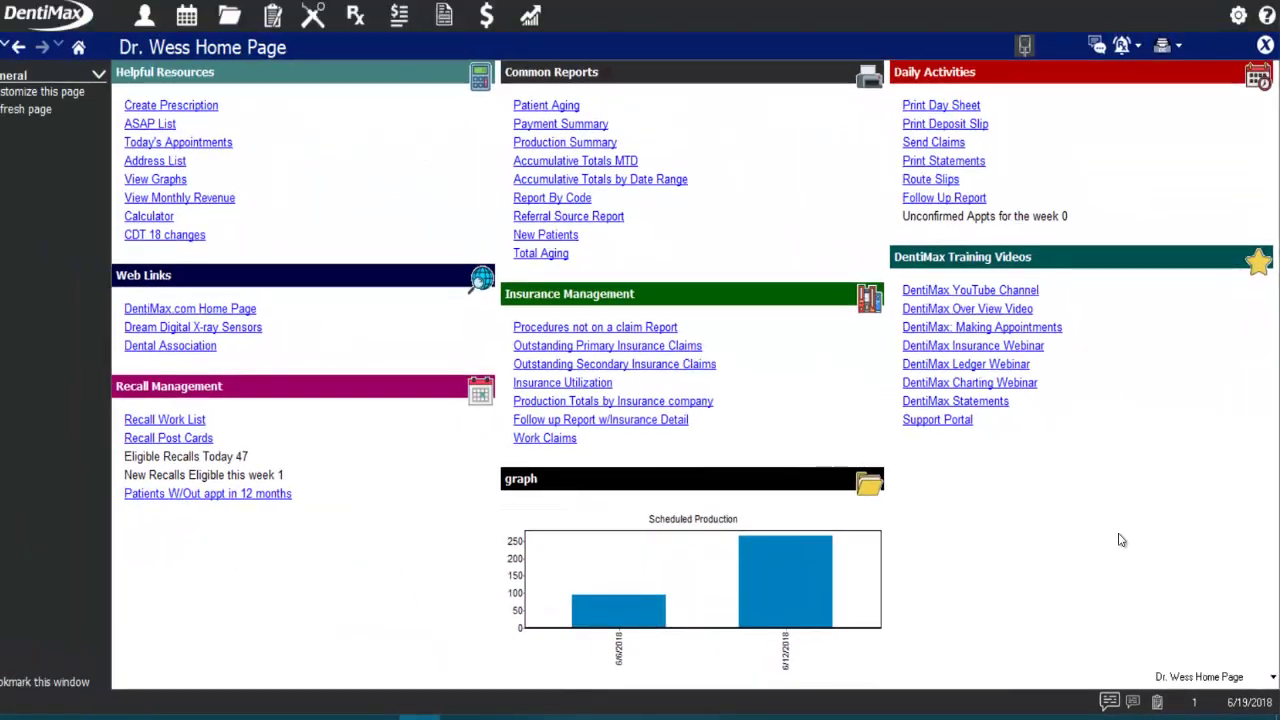
{"action": "left_click", "coordinate": [195, 106]}
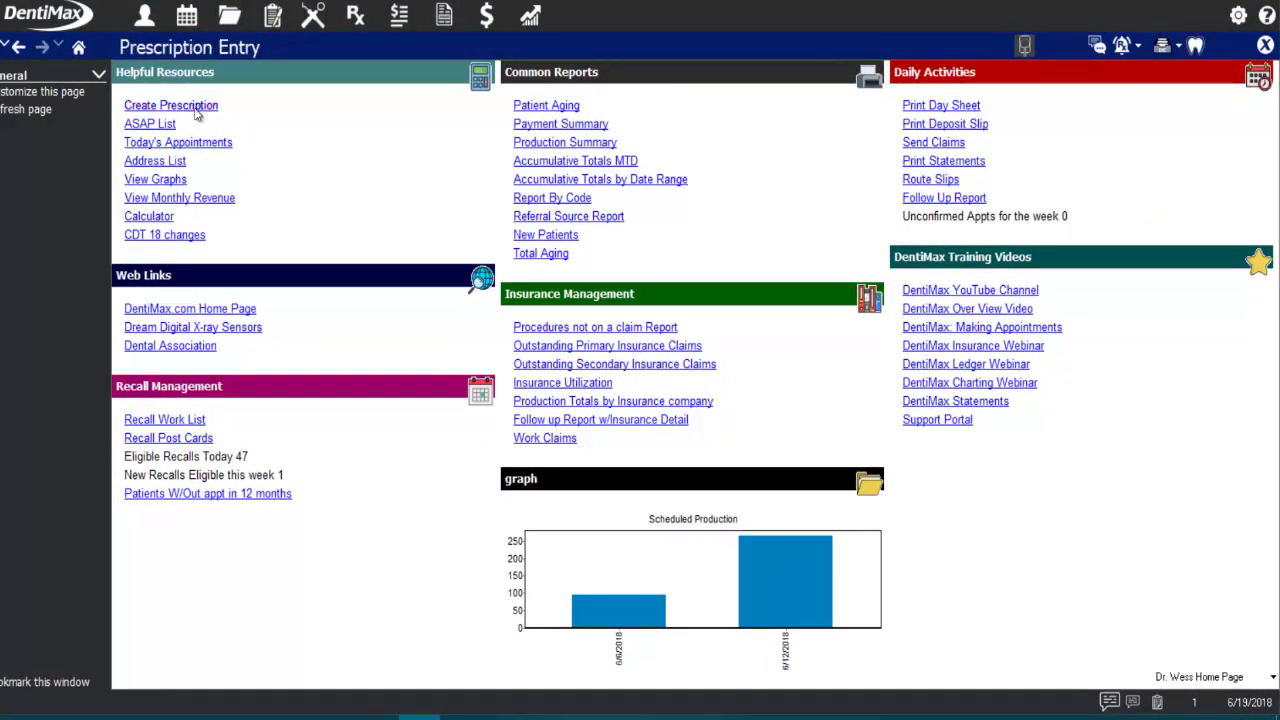
{"action": "left_click", "coordinate": [35, 127]}
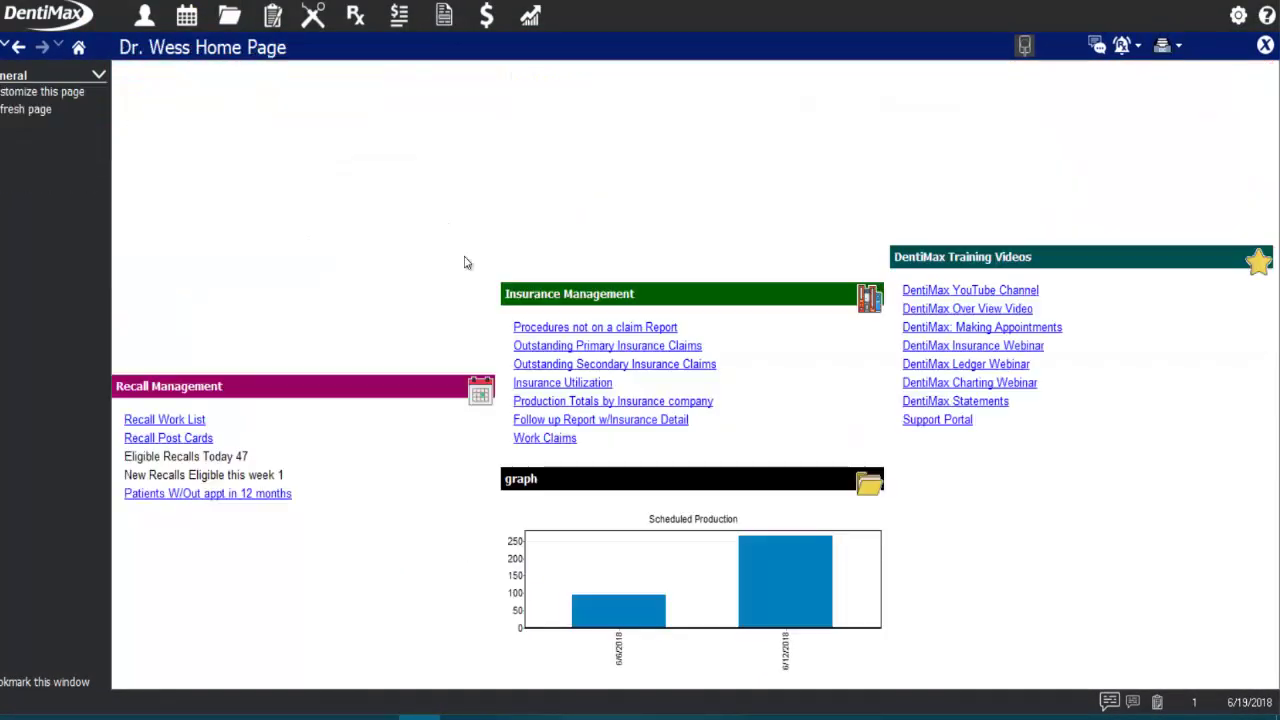
{"action": "left_click", "coordinate": [566, 106]}
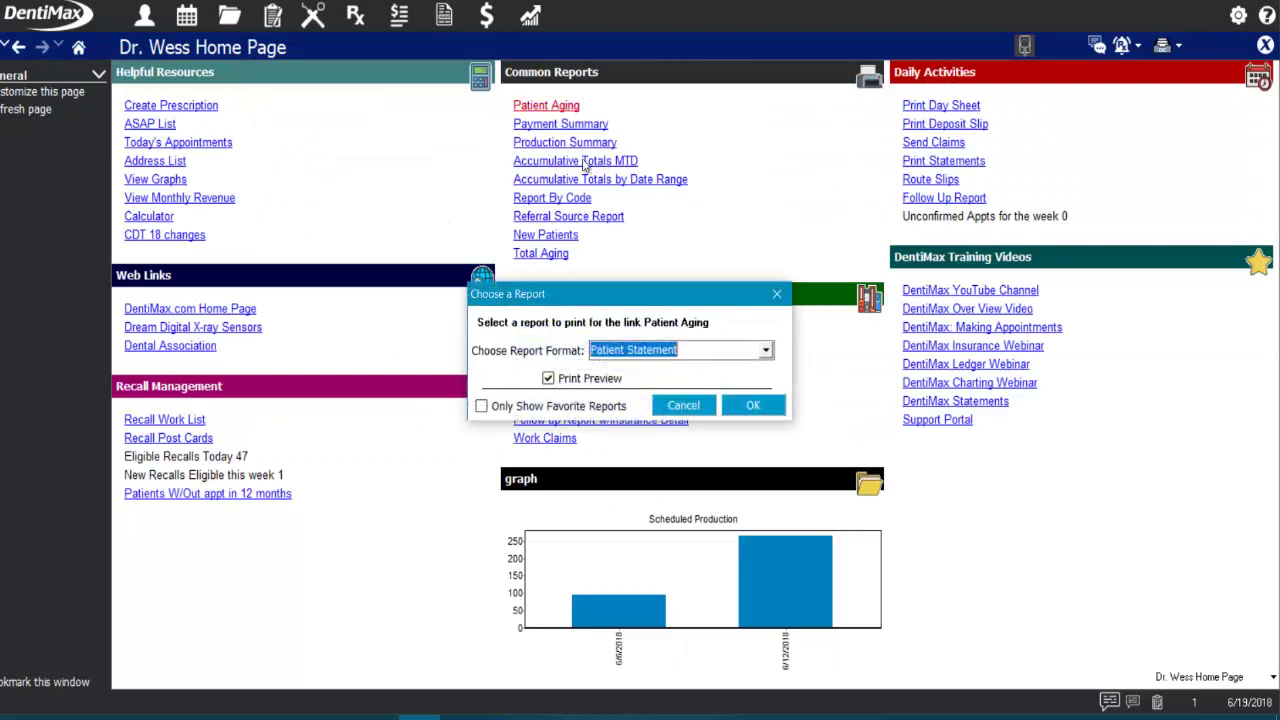
{"action": "left_click", "coordinate": [683, 405]}
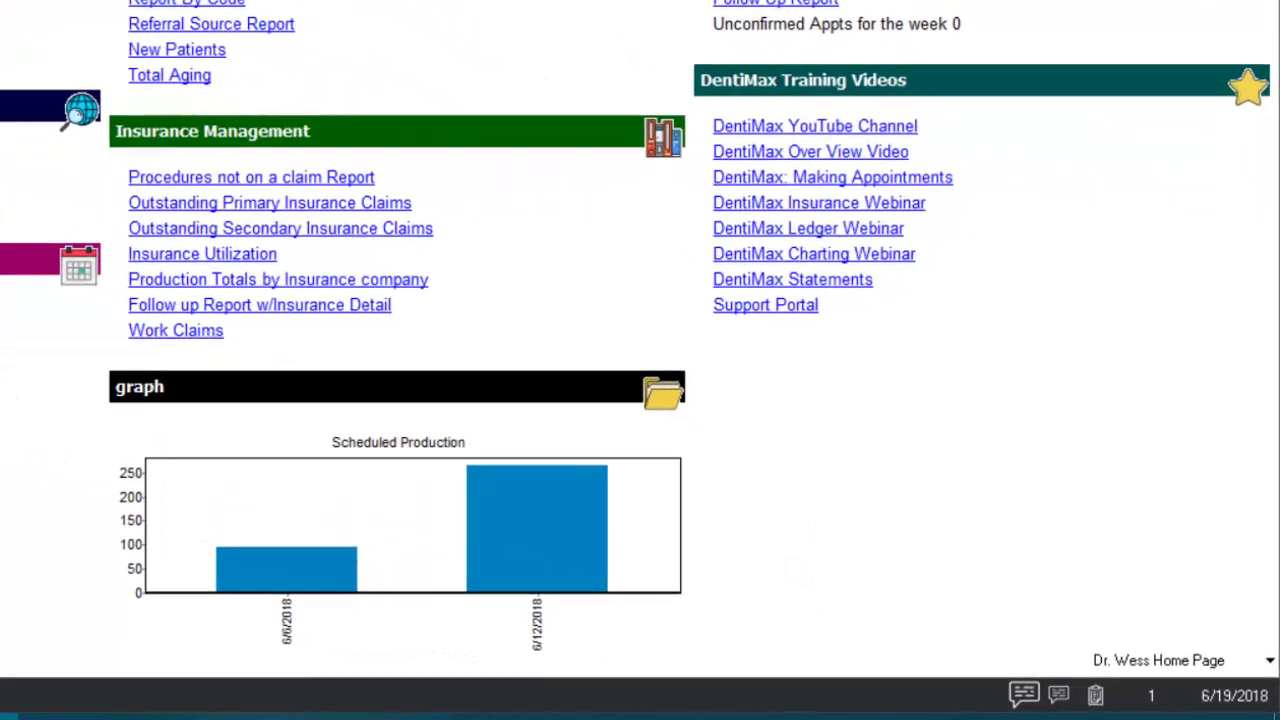
{"action": "left_click", "coordinate": [829, 134]}
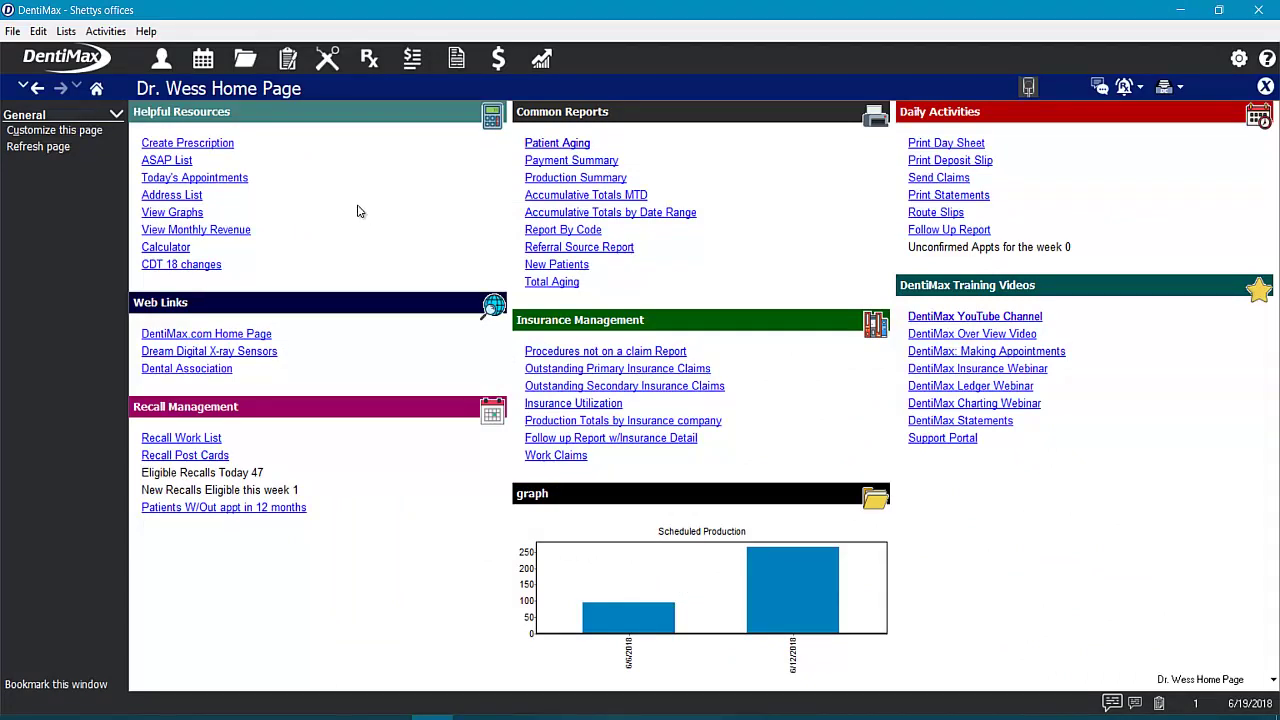
- Open the Tuesday, June 19, 2018 schedule and select an empty Hygiene slot
{"action": "left_click", "coordinate": [203, 60]}
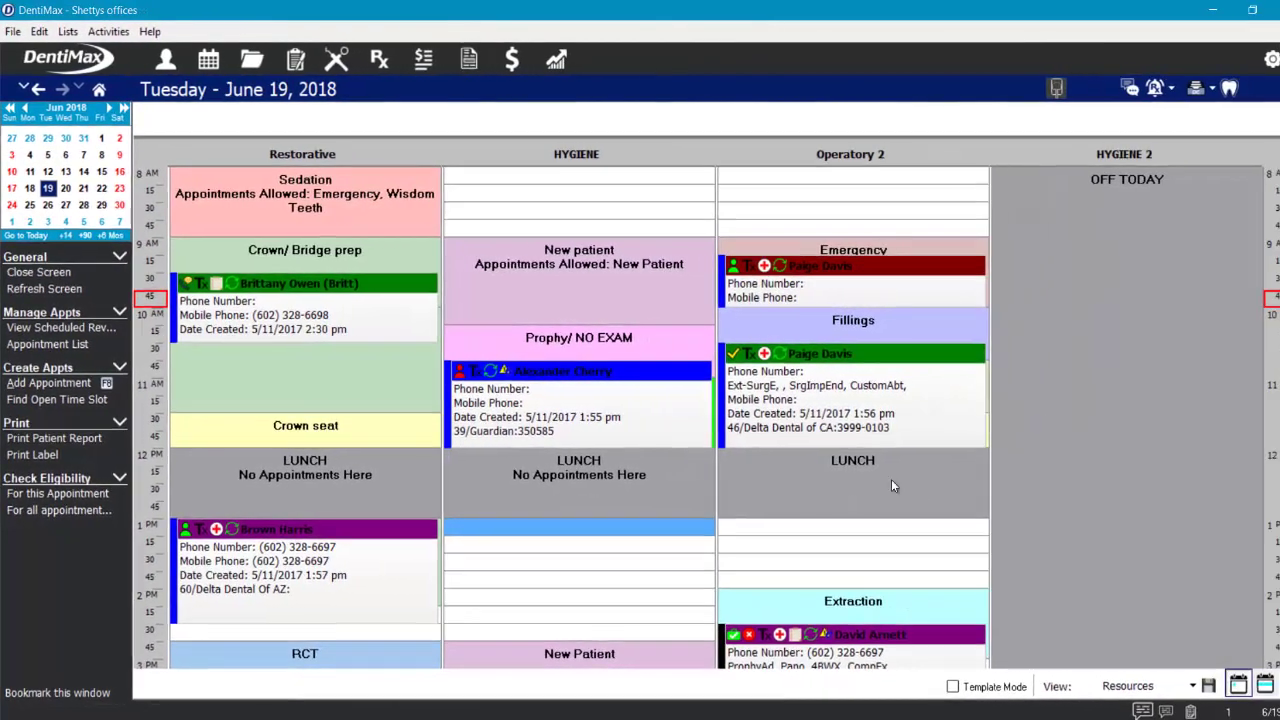
{"action": "scroll", "coordinate": [809, 535], "scroll_direction": "down", "scroll_amount": 2}
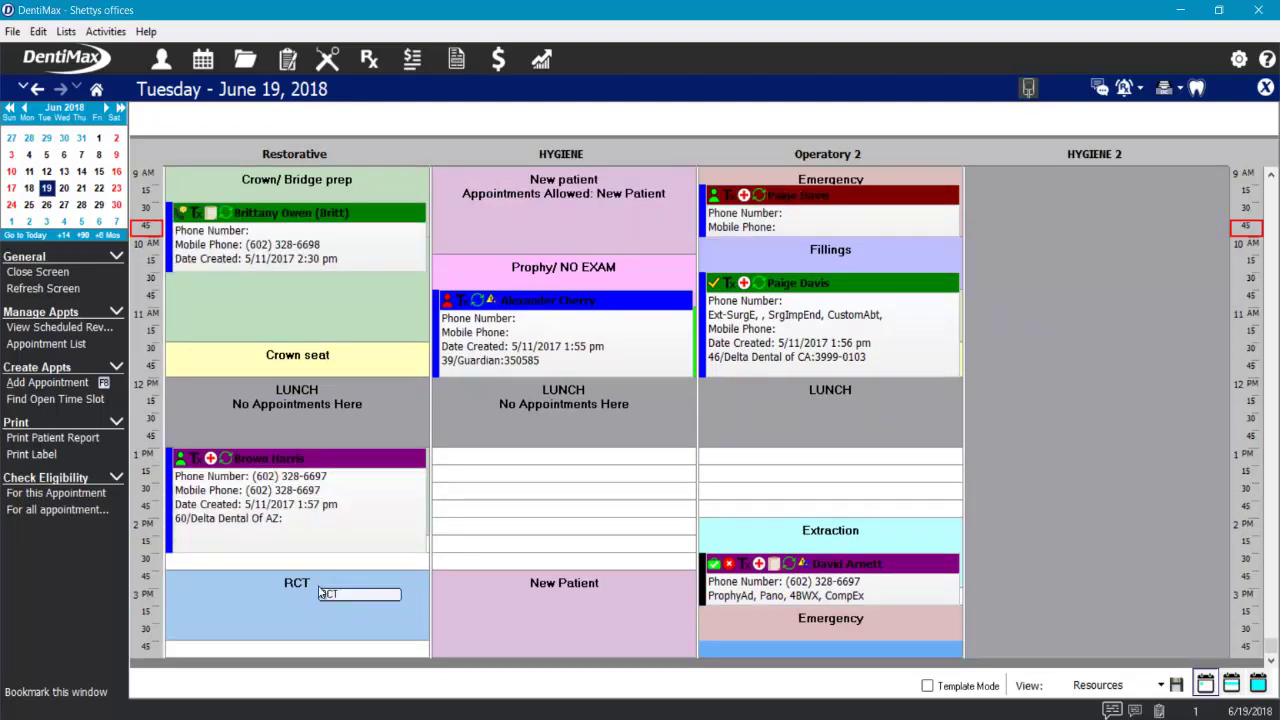
{"action": "left_click", "coordinate": [529, 532]}
{"action": "scroll", "coordinate": [529, 534], "scroll_direction": "up", "scroll_amount": 2}
{"action": "scroll", "coordinate": [510, 521], "scroll_direction": "down", "scroll_amount": 2}
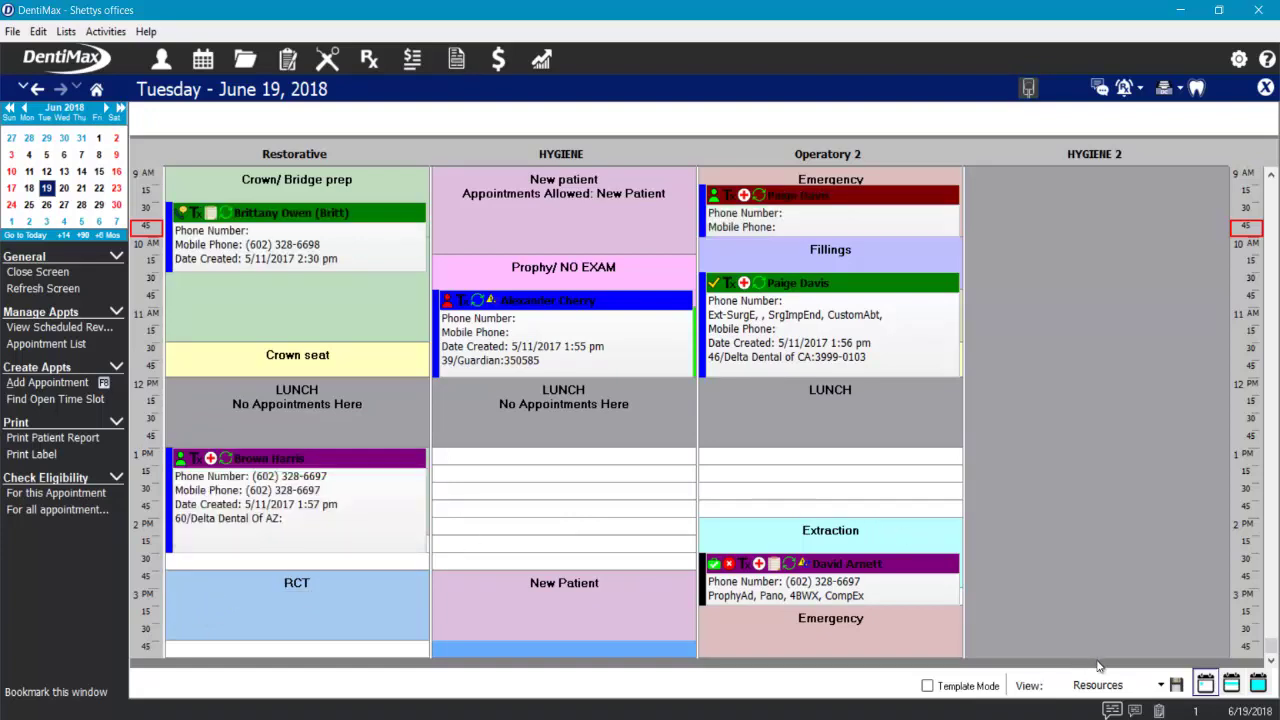
{"action": "left_click", "coordinate": [1161, 686]}
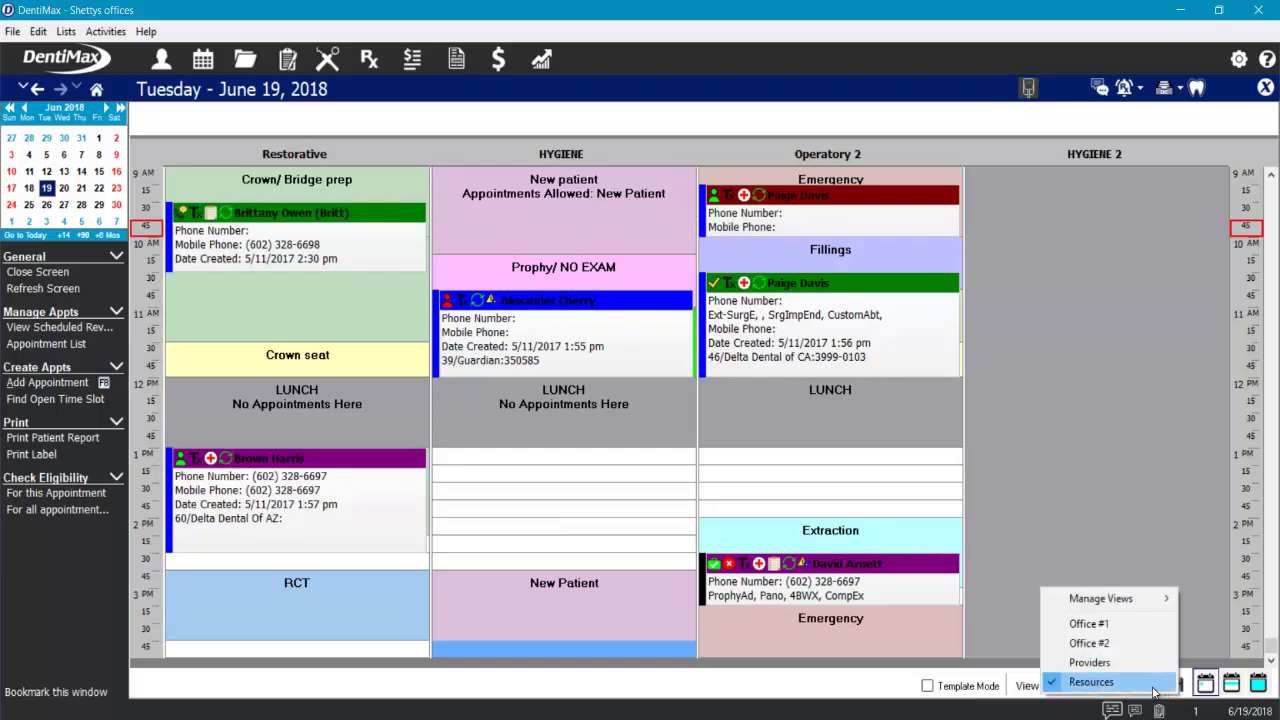
{"action": "left_click", "coordinate": [1111, 625]}
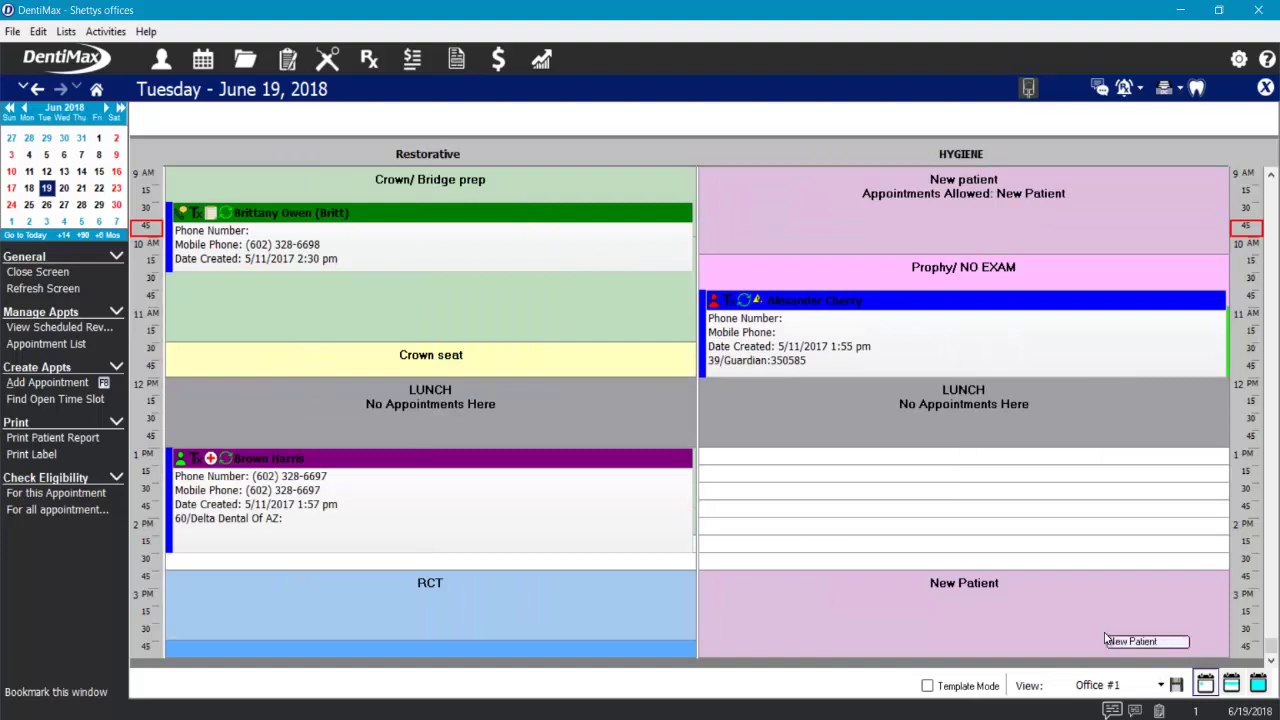
{"action": "left_click", "coordinate": [1118, 685]}
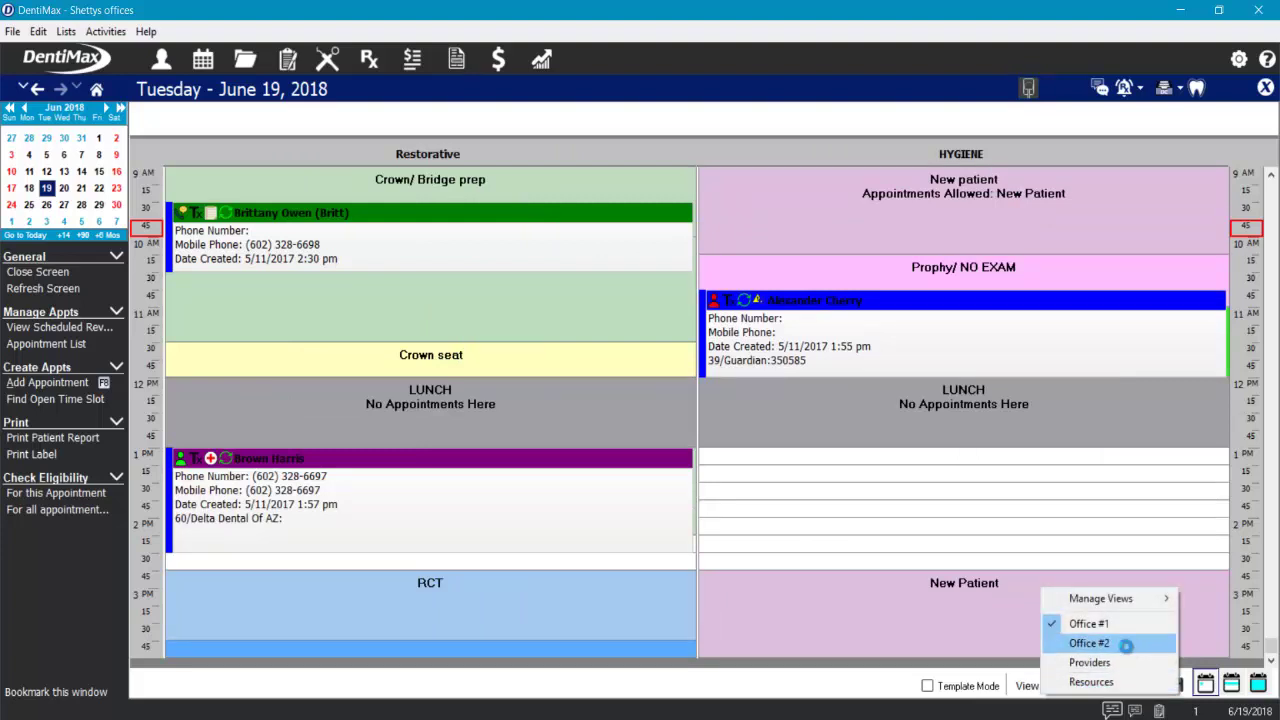
{"action": "left_click", "coordinate": [1095, 643]}
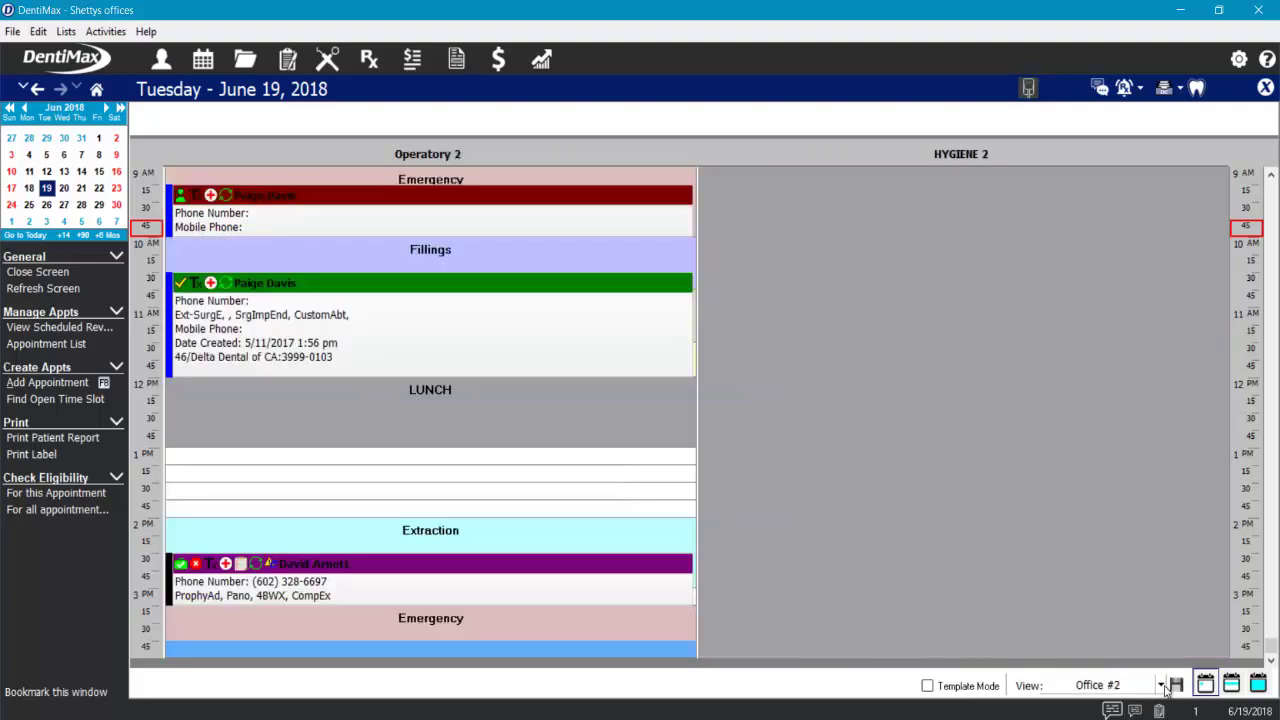
{"action": "left_click", "coordinate": [1162, 686]}
{"action": "left_click", "coordinate": [1095, 662]}
{"action": "left_click", "coordinate": [1160, 686]}
{"action": "left_click", "coordinate": [1095, 681]}
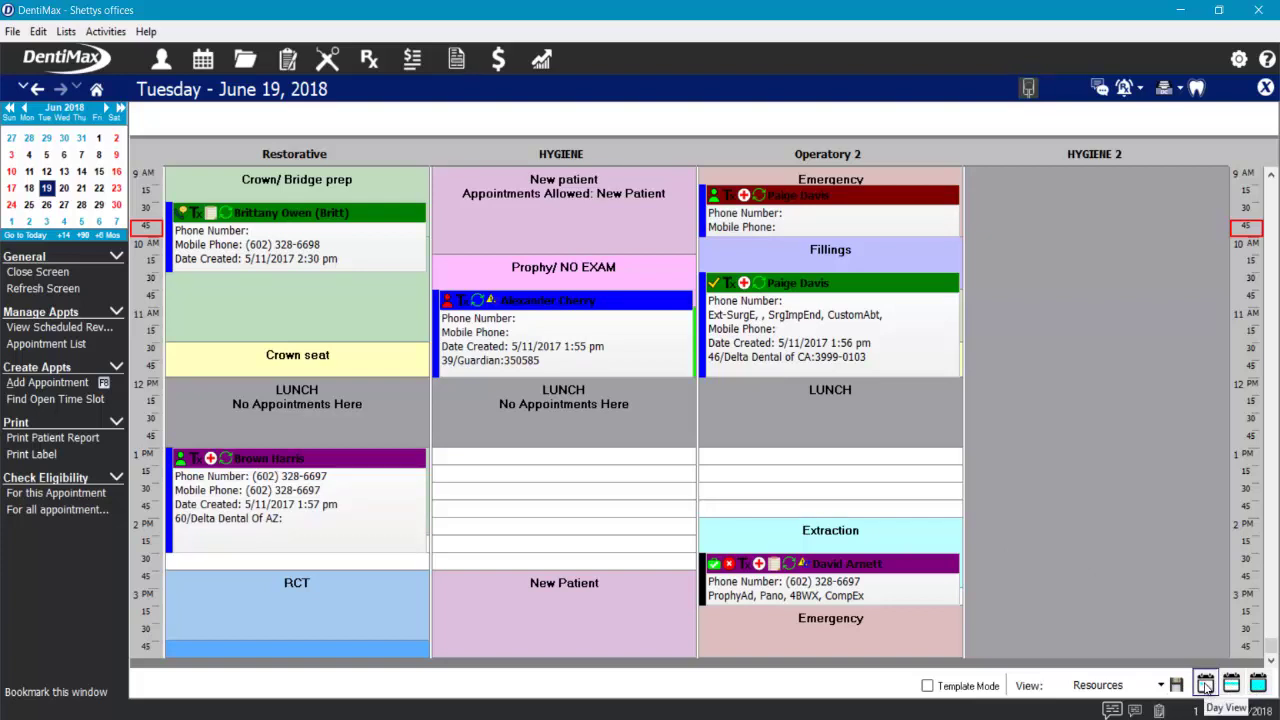
{"action": "left_click", "coordinate": [1231, 685]}
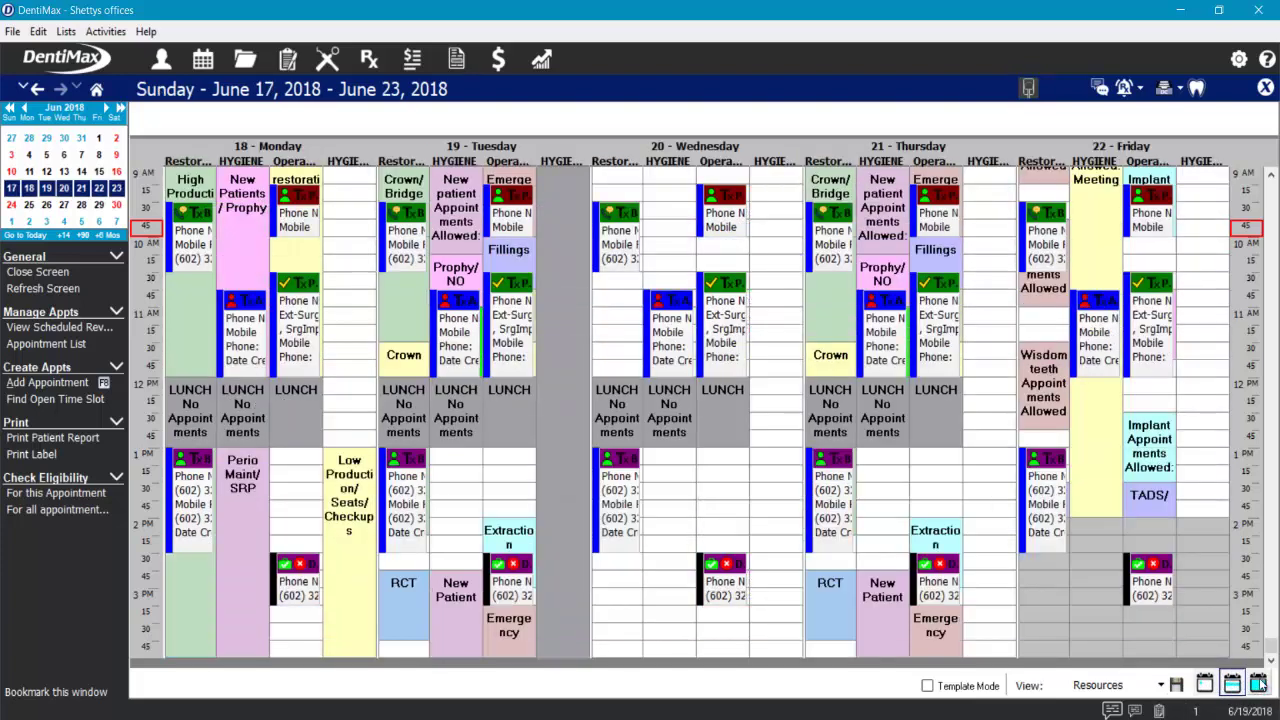
{"action": "left_click", "coordinate": [1258, 685]}
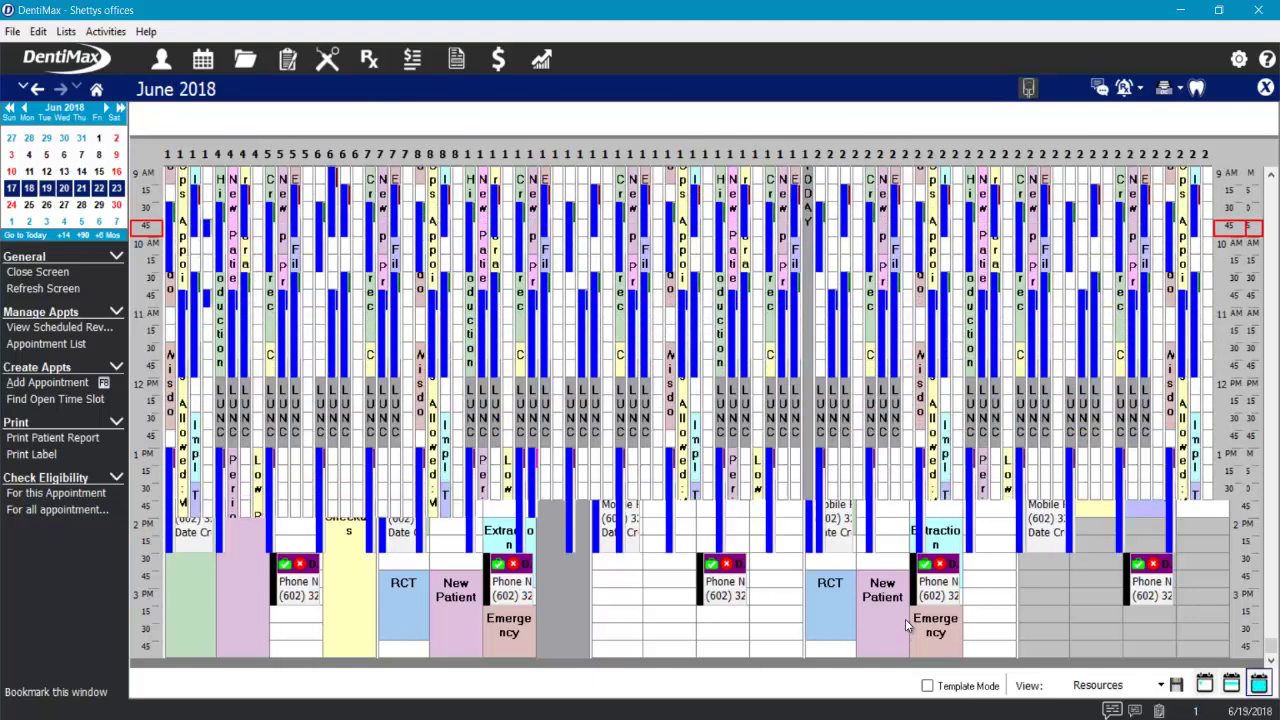
{"action": "double_click", "coordinate": [790, 545]}
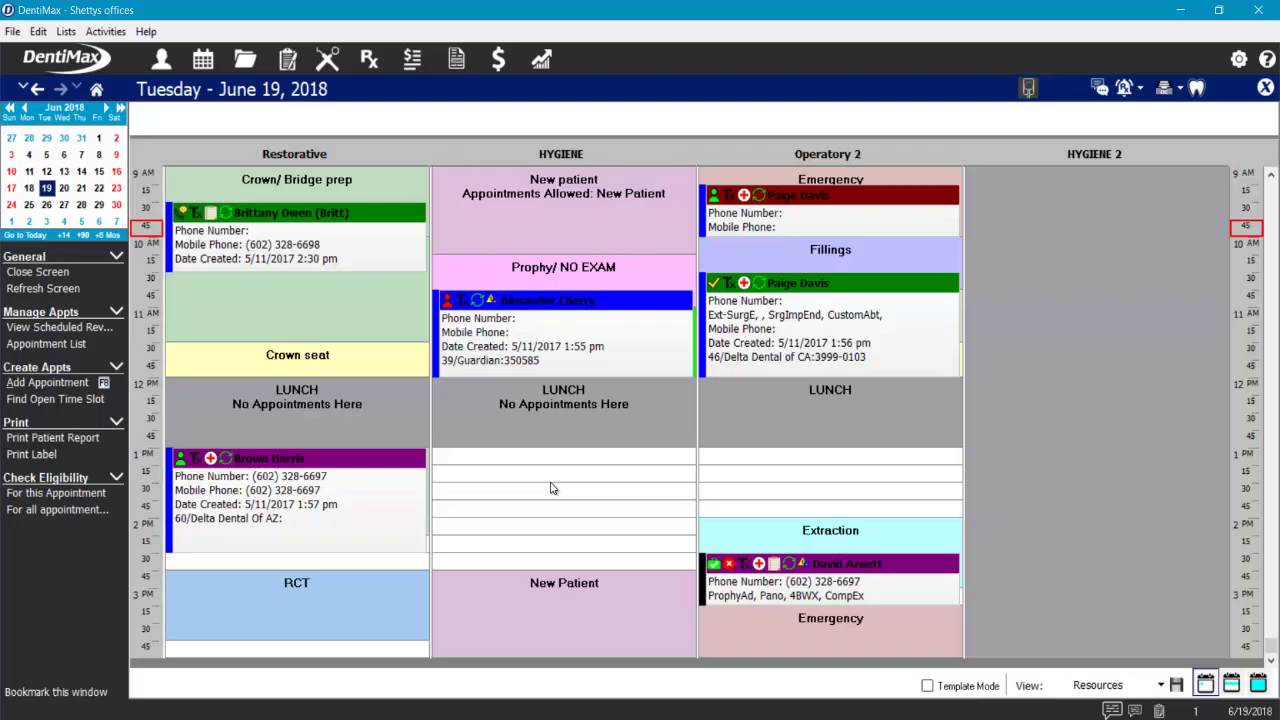
- Start a new 1 PM Hygiene appointment and clear the partial patient search
{"action": "left_click", "coordinate": [540, 455]}
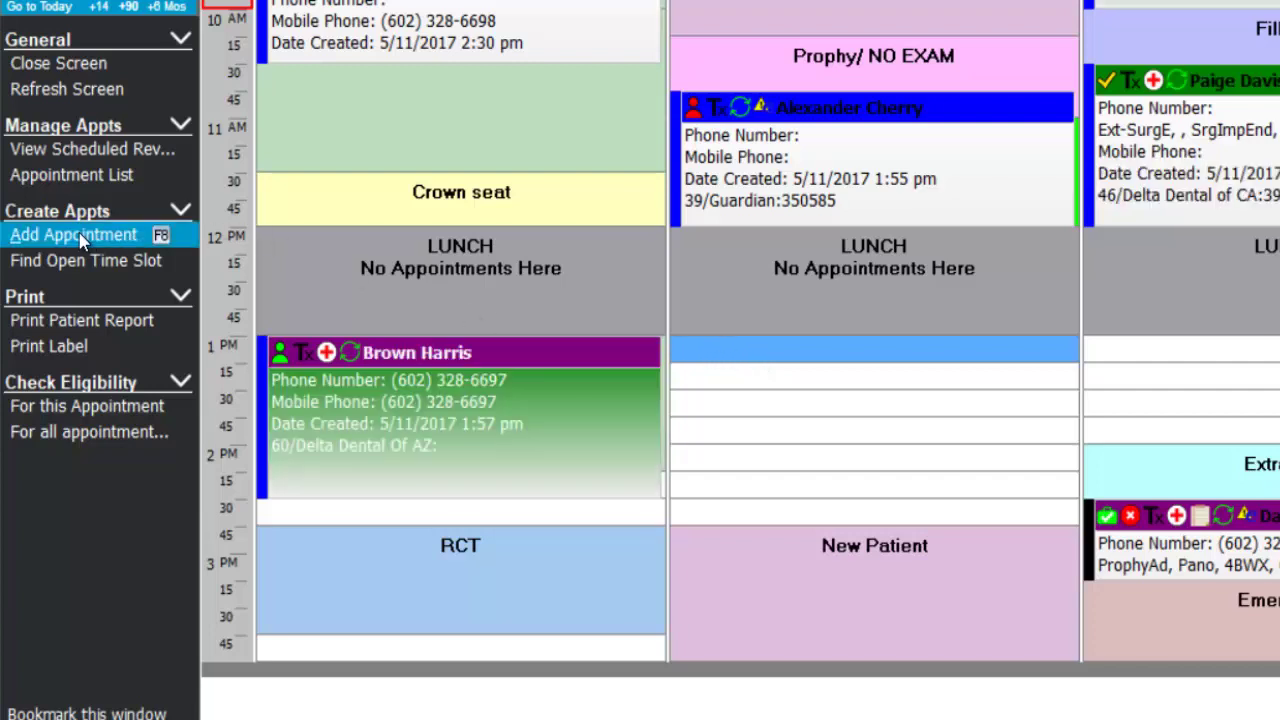
{"action": "double_click", "coordinate": [783, 355]}
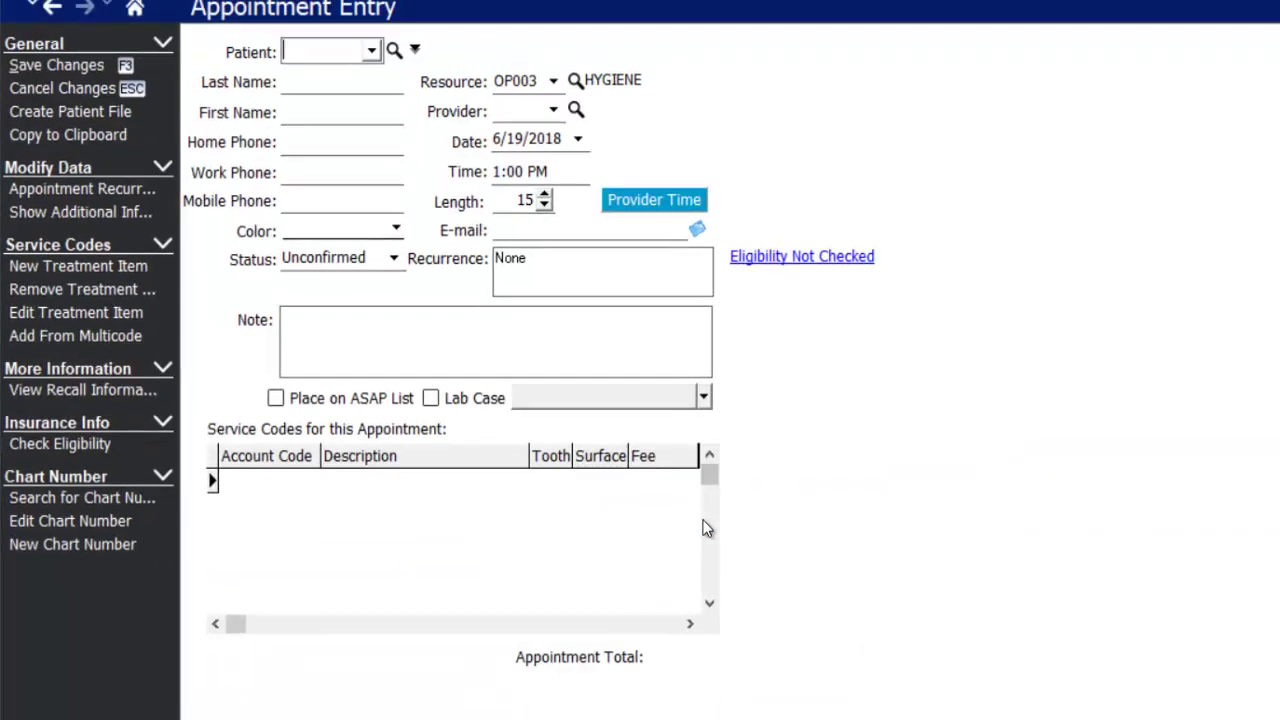
{"action": "left_click", "coordinate": [301, 105]}
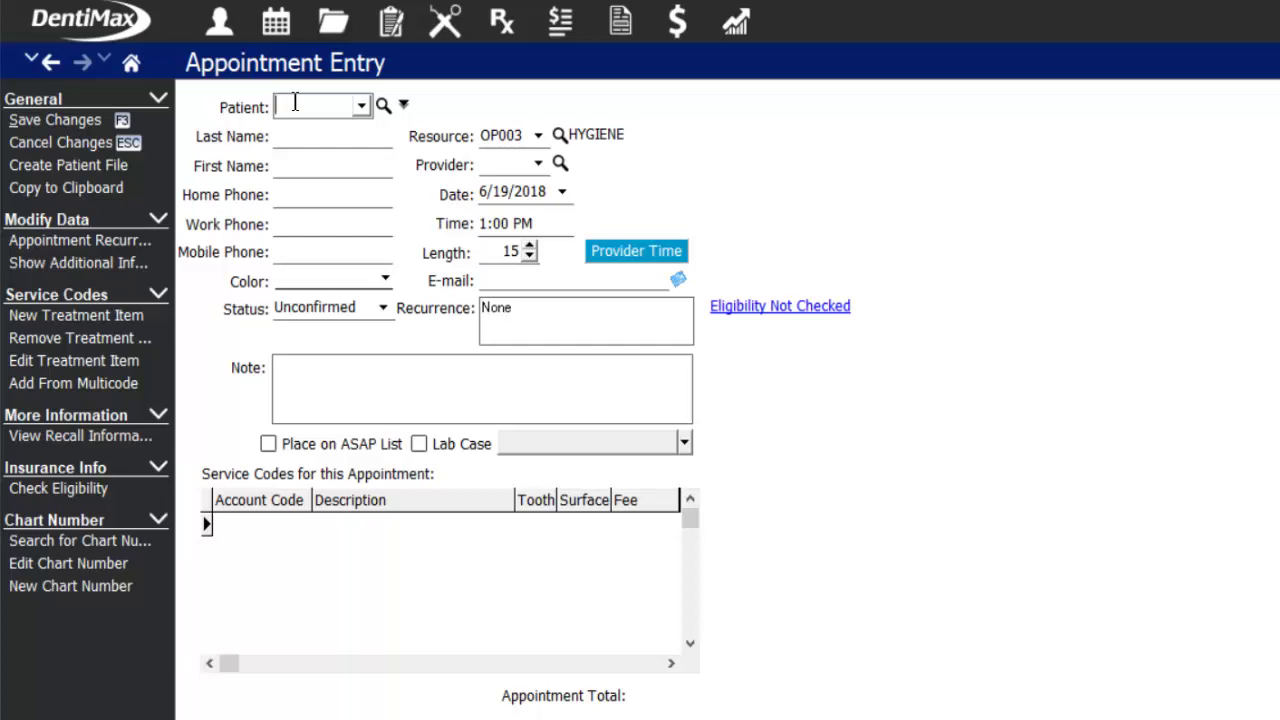
{"action": "type", "text": "Clo"}
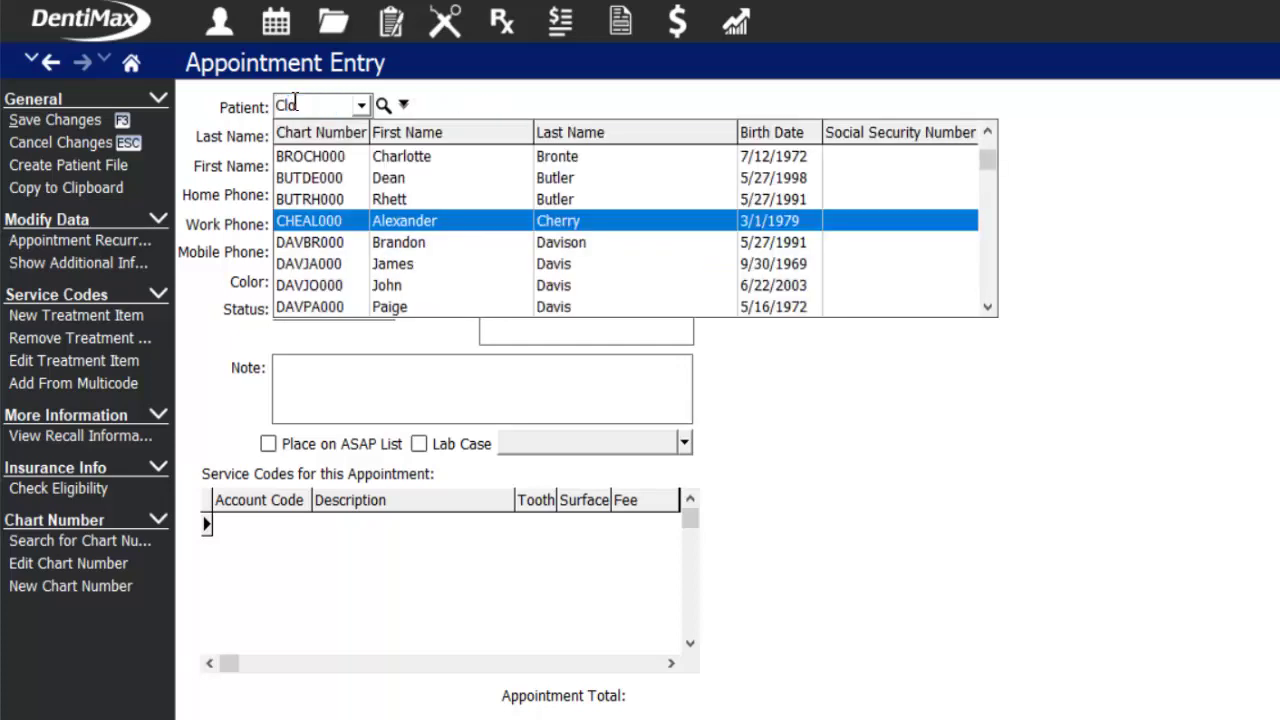
{"action": "type", "text": "ge"}
{"action": "key", "text": "BackSpace"}
{"action": "key", "text": "BackSpace"}
{"action": "key", "text": "BackSpace"}
{"action": "key", "text": "BackSpace"}
{"action": "key", "text": "BackSpace"}
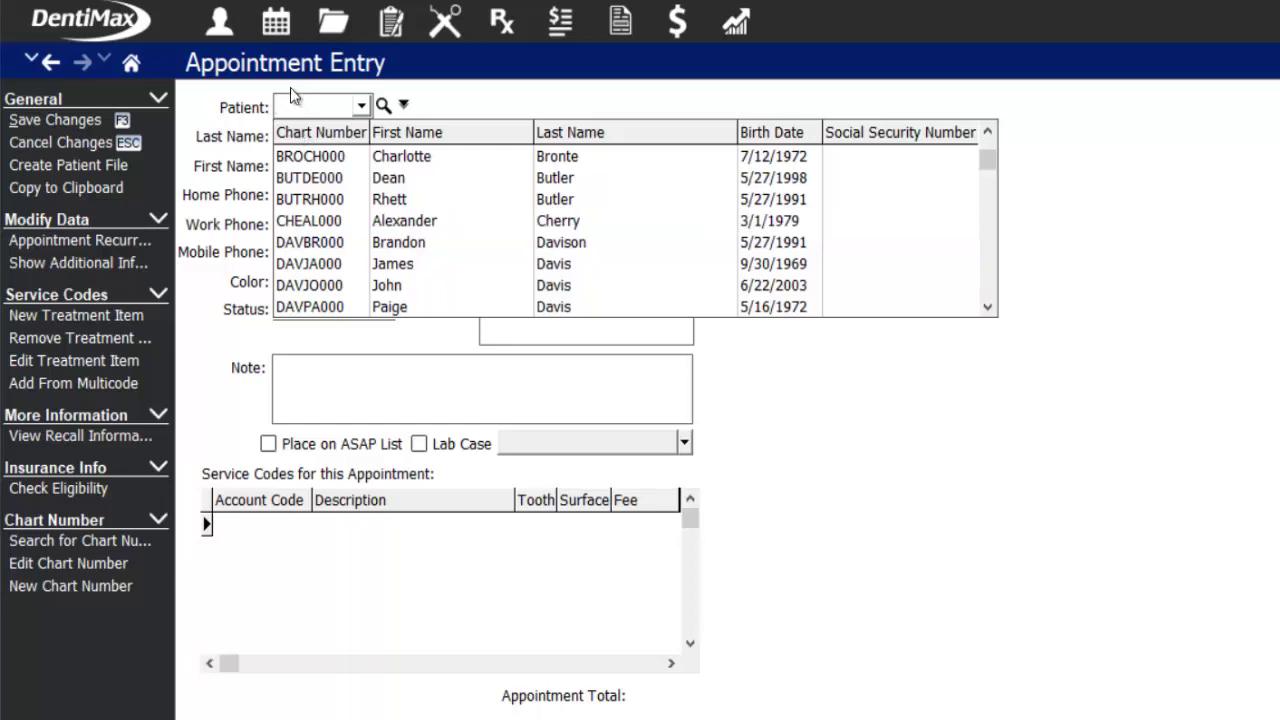
{"action": "key", "text": "Tab"}
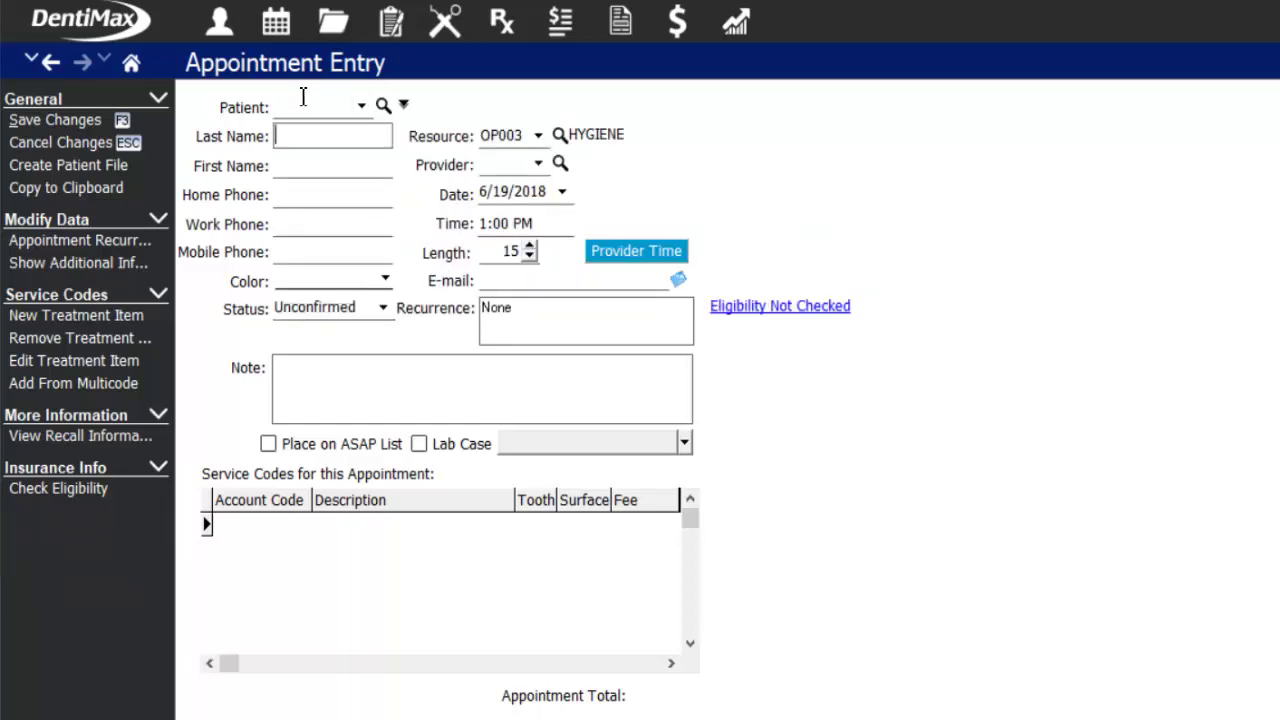
- Enter the patient's last and first name, with one number as both home and mobile phone
{"action": "type", "text": "Clooney"}
{"action": "key", "text": "Tab"}
{"action": "type", "text": "George"}
{"action": "key", "text": "Tab"}
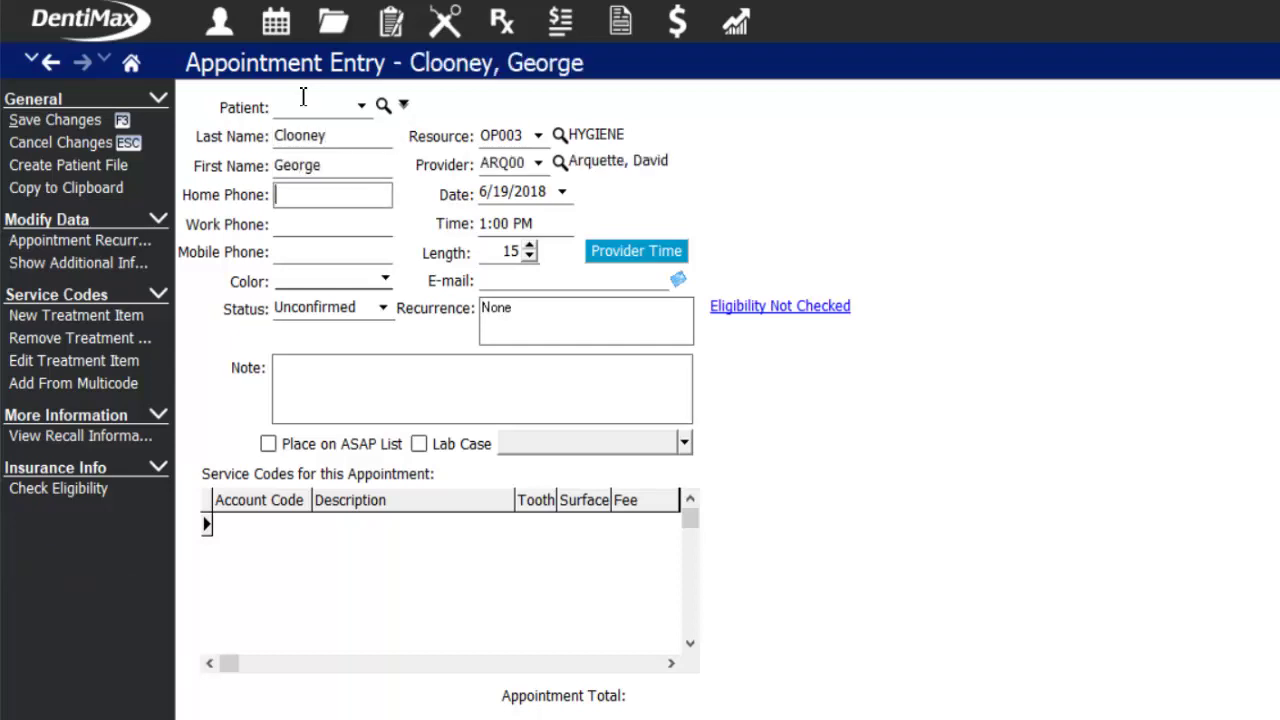
{"action": "key", "text": "Tab"}
{"action": "key", "text": "Tab"}
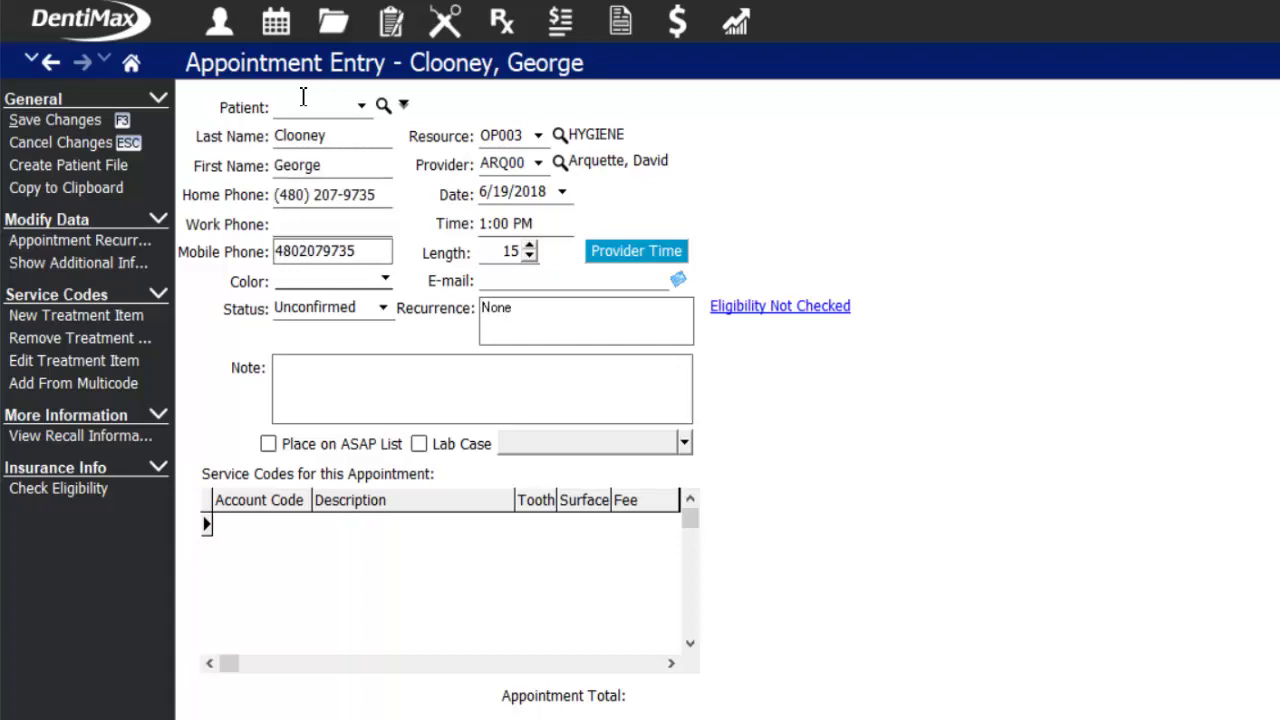
{"action": "key", "text": "Tab"}
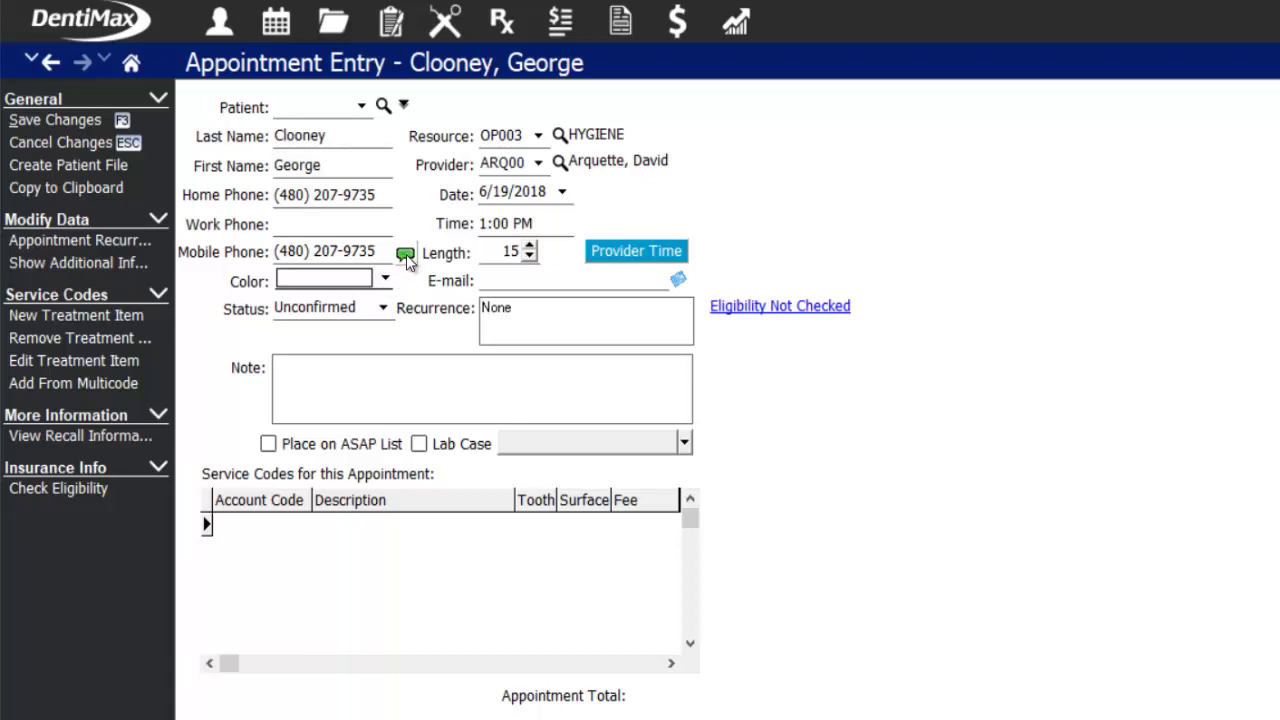
{"action": "left_click", "coordinate": [405, 255]}
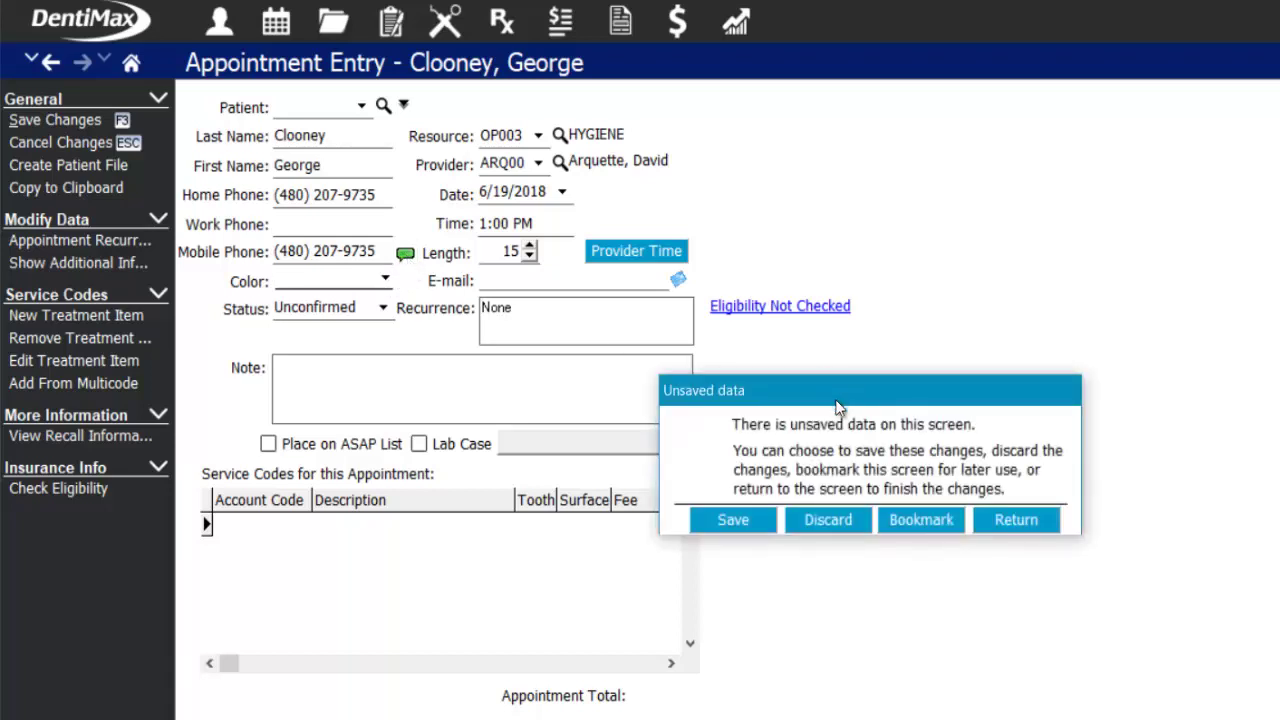
- Text the patient a thank-you for the 6/19 1 PM visit, asking them to arrive 15 minutes early
{"action": "left_click", "coordinate": [914, 520]}
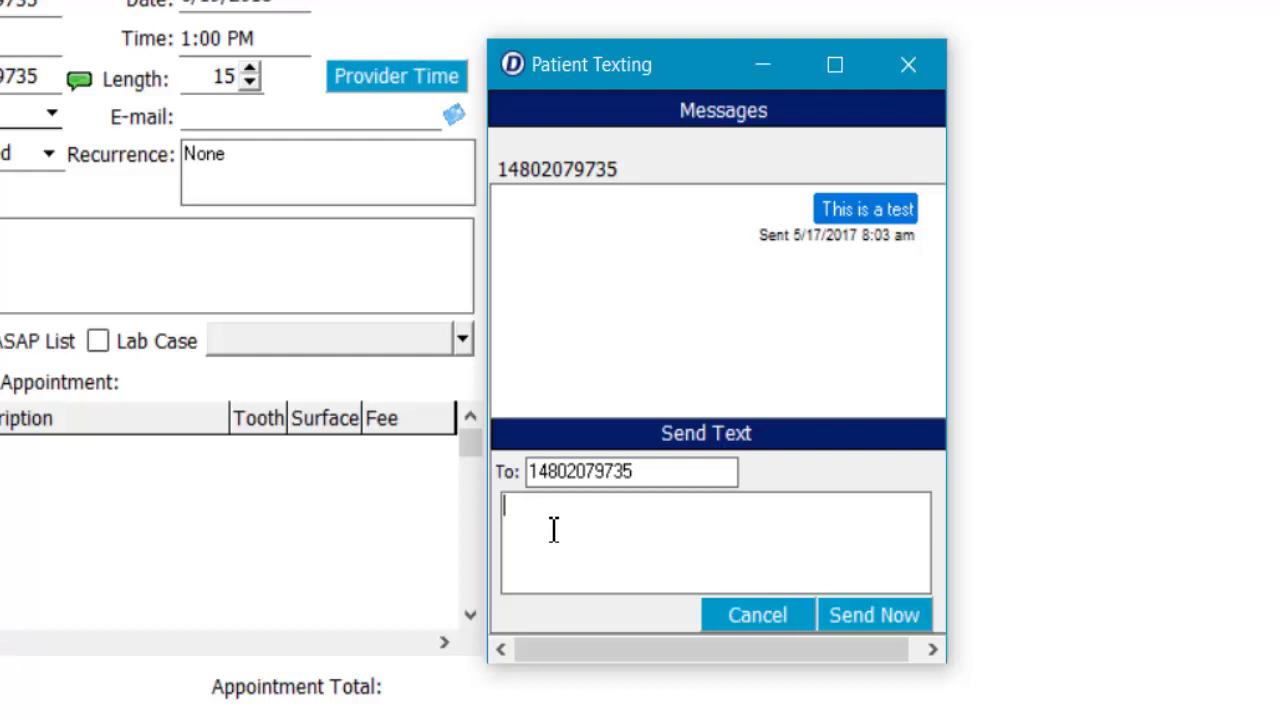
{"action": "type", "text": "Hi George ! Thank you for scheduling your appointment with us at Dr. Shetty's office! We are looking forward to seeing you on 6/19 @1"}
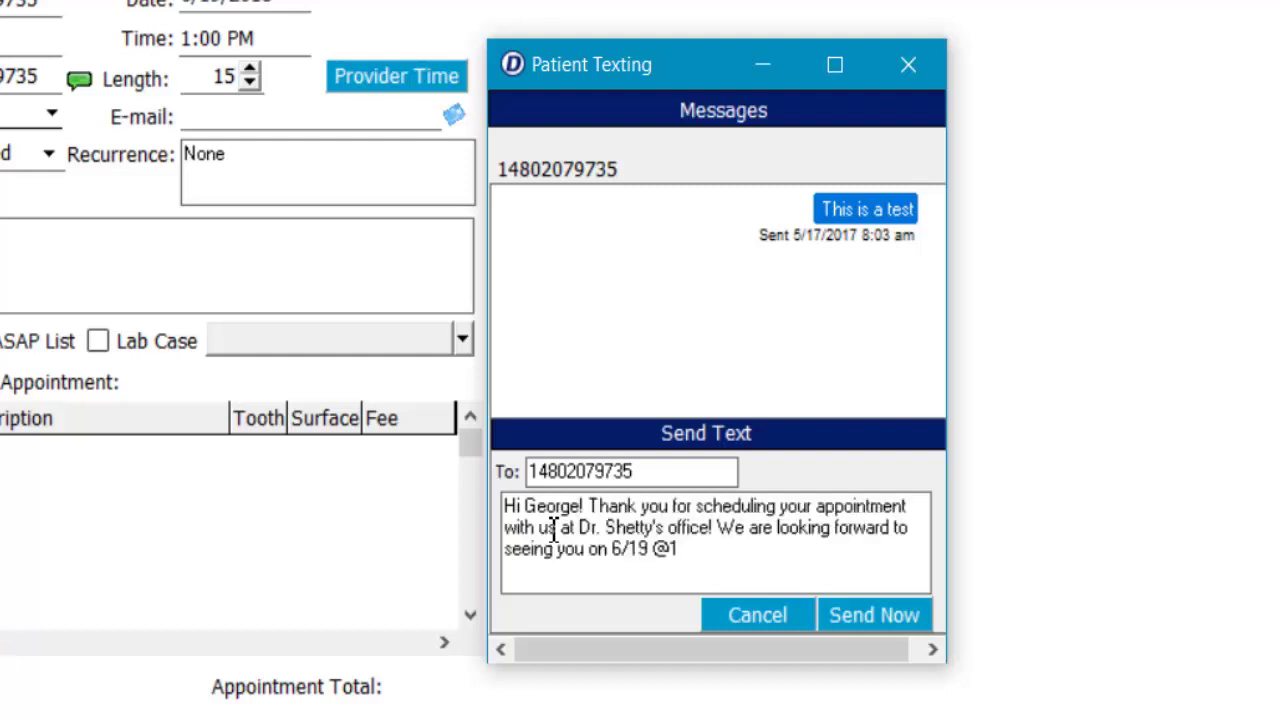
{"action": "type", "text": "pm if you could please note your calendar, and arrive 15 minutes ear"}
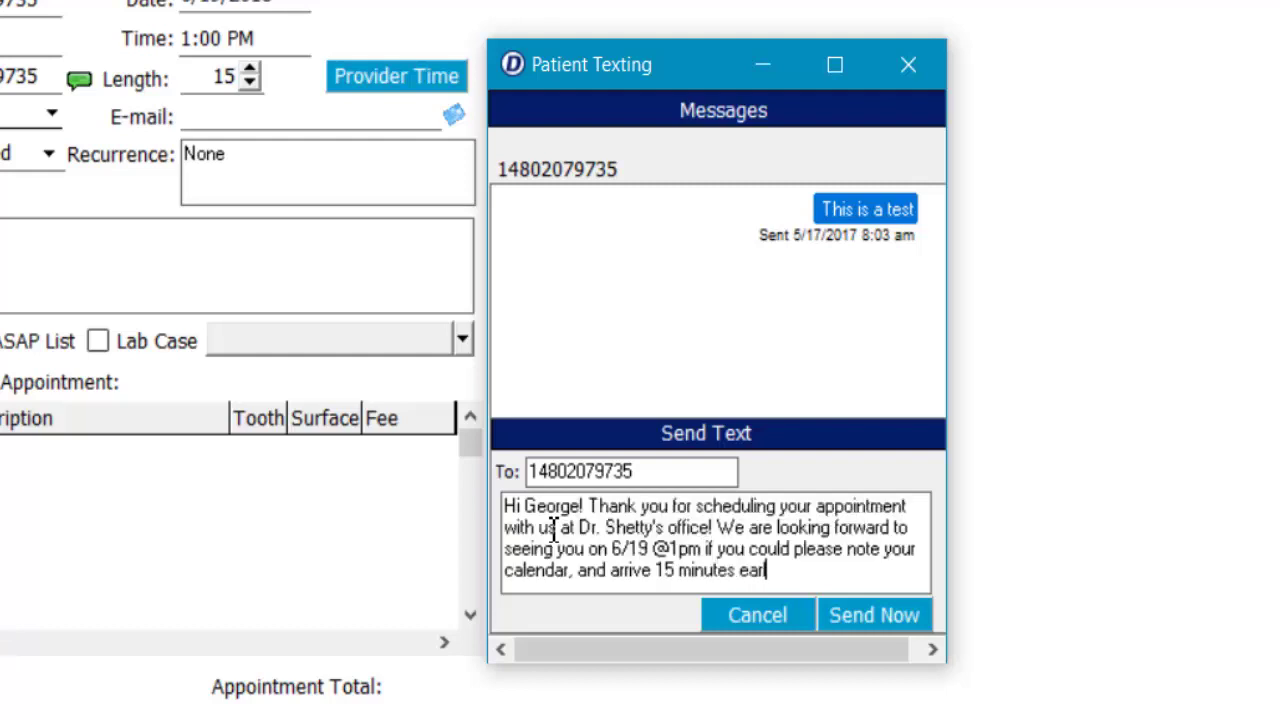
{"action": "type", "text": "ly for paperwork. Thanks!"}
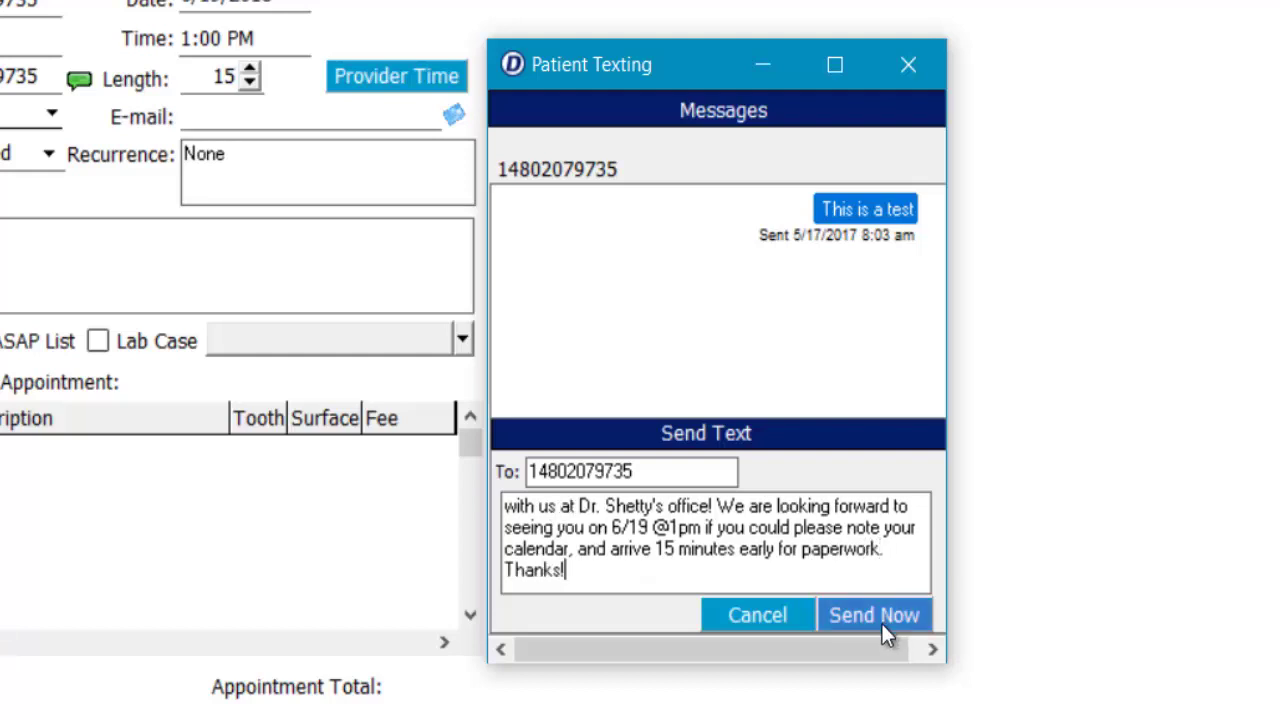
{"action": "left_click", "coordinate": [881, 623]}
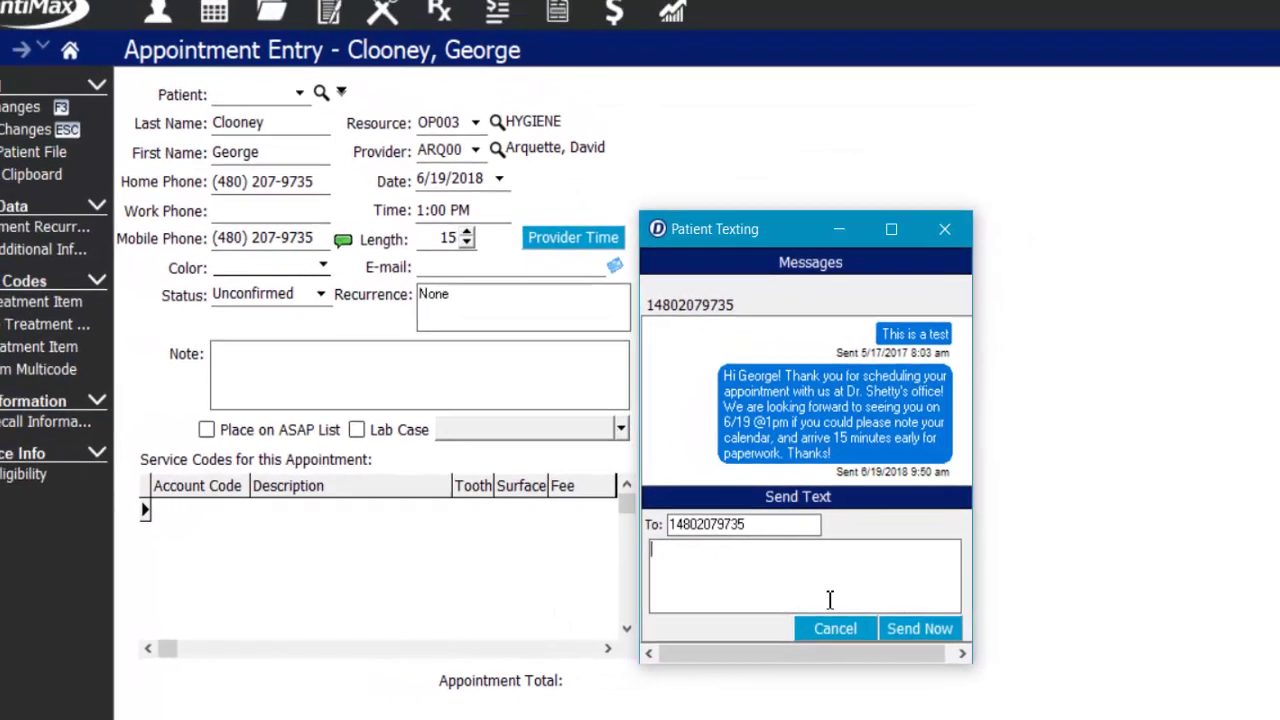
{"action": "left_click", "coordinate": [762, 616]}
- Set the appointment colour to New Patient, leaving the status as Unconfirmed
{"action": "left_click", "coordinate": [362, 290]}
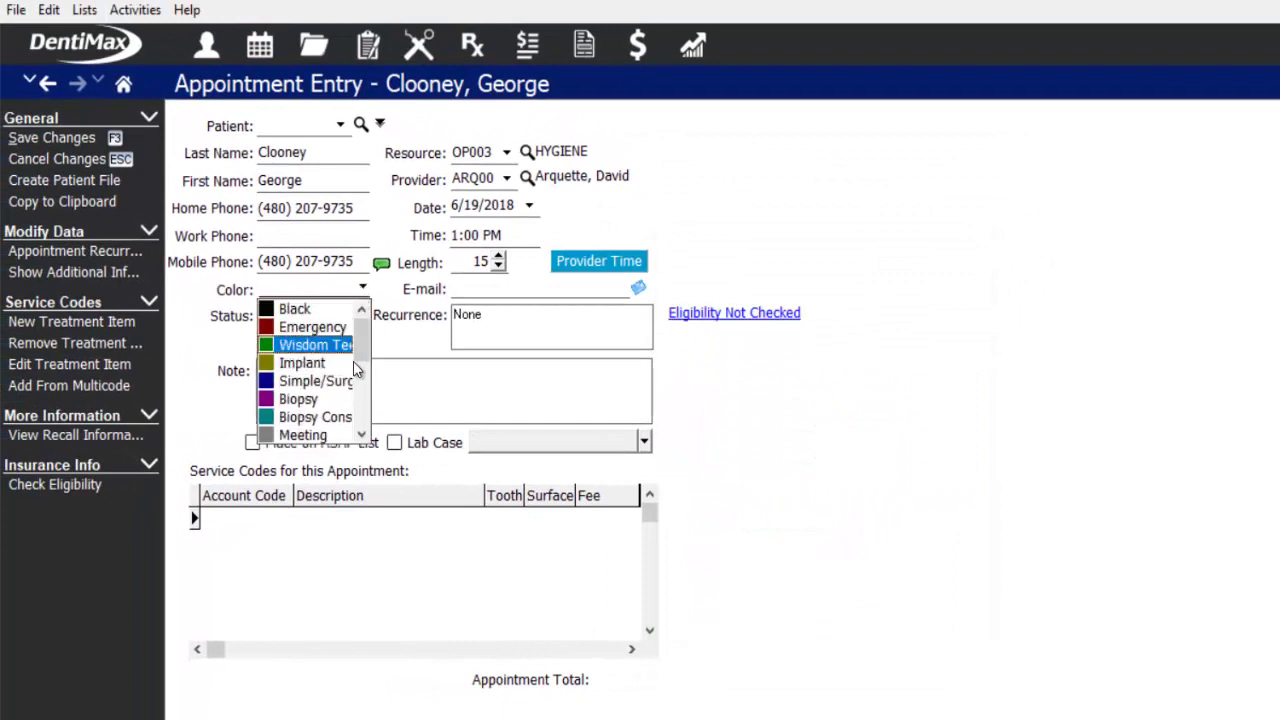
{"action": "left_click", "coordinate": [361, 436]}
{"action": "left_click", "coordinate": [361, 436]}
{"action": "left_click", "coordinate": [361, 436]}
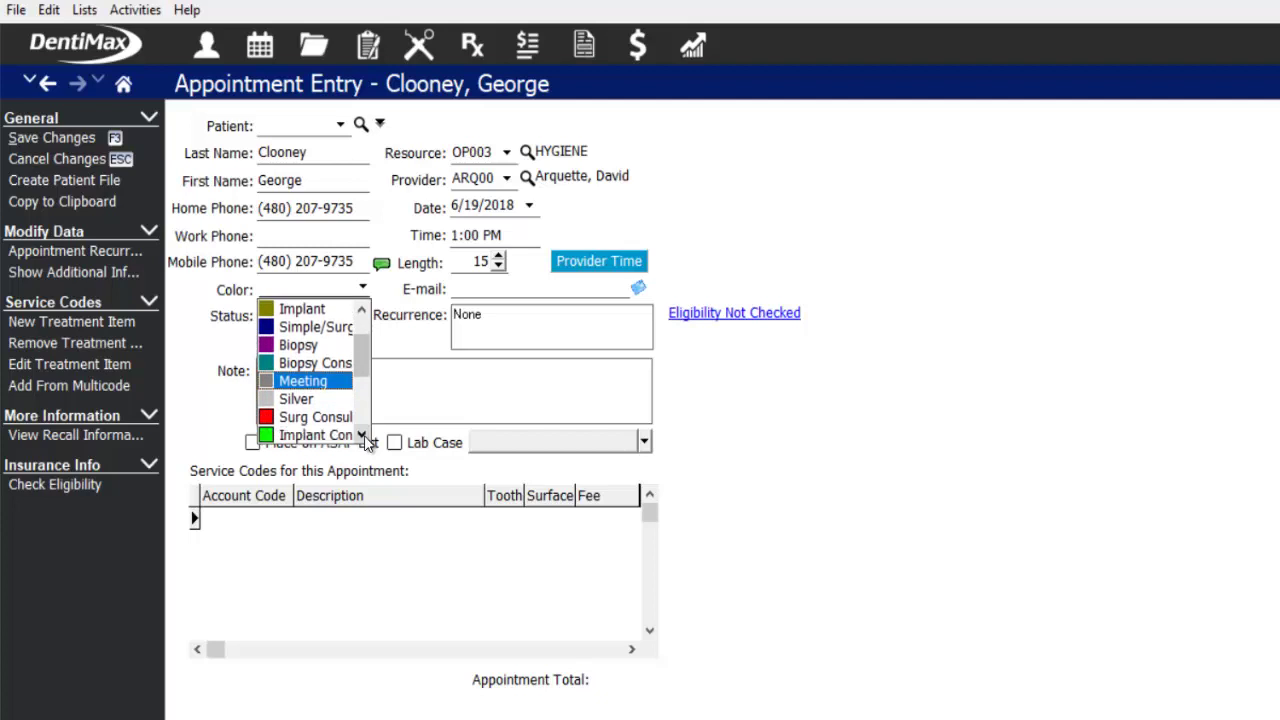
{"action": "left_click", "coordinate": [361, 436]}
{"action": "left_click", "coordinate": [361, 436]}
{"action": "left_click", "coordinate": [361, 436]}
{"action": "left_click", "coordinate": [361, 436]}
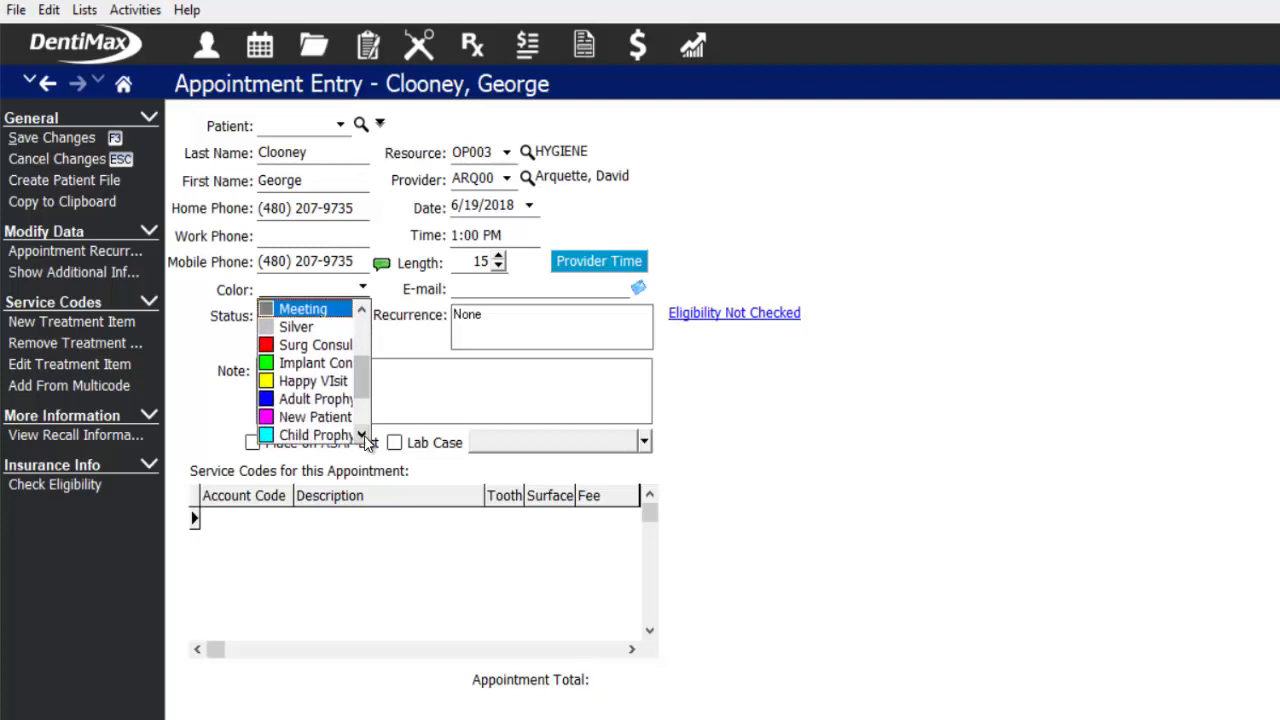
{"action": "left_click", "coordinate": [361, 436]}
{"action": "left_click", "coordinate": [361, 436]}
{"action": "left_click", "coordinate": [361, 436]}
{"action": "left_click", "coordinate": [361, 436]}
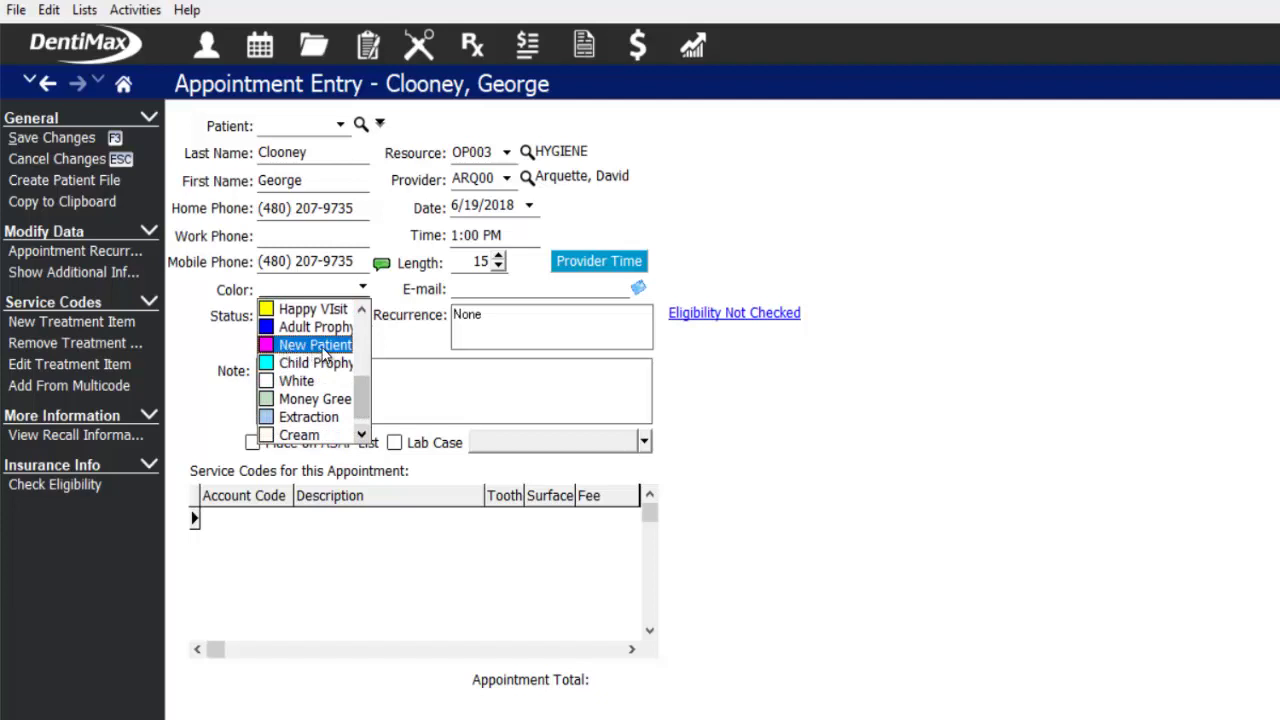
{"action": "left_click", "coordinate": [323, 348]}
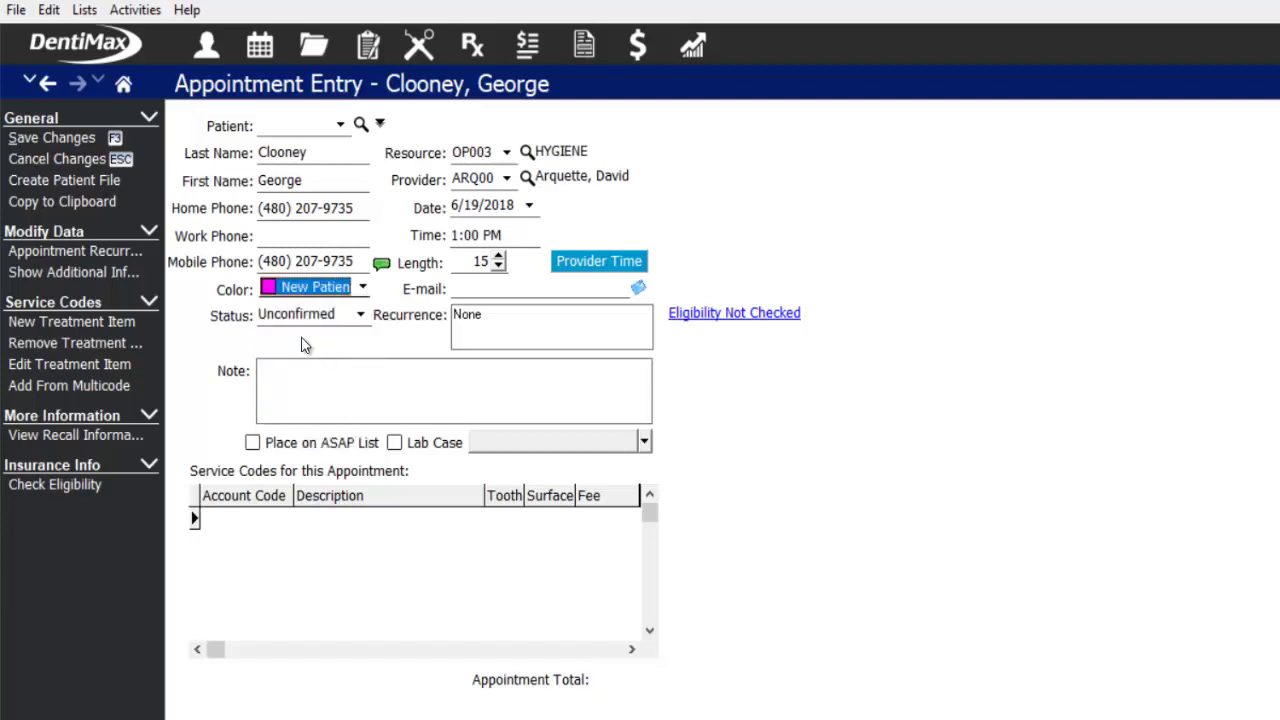
{"action": "left_click", "coordinate": [361, 314]}
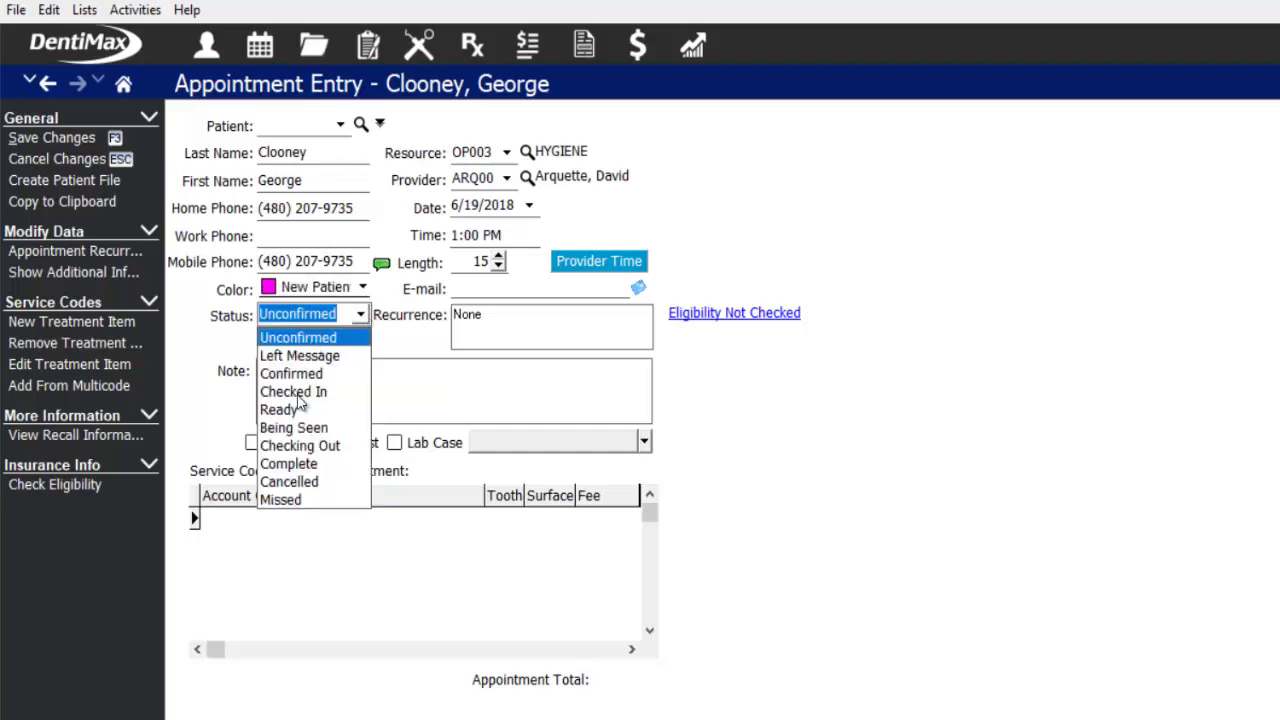
{"action": "left_click", "coordinate": [313, 338]}
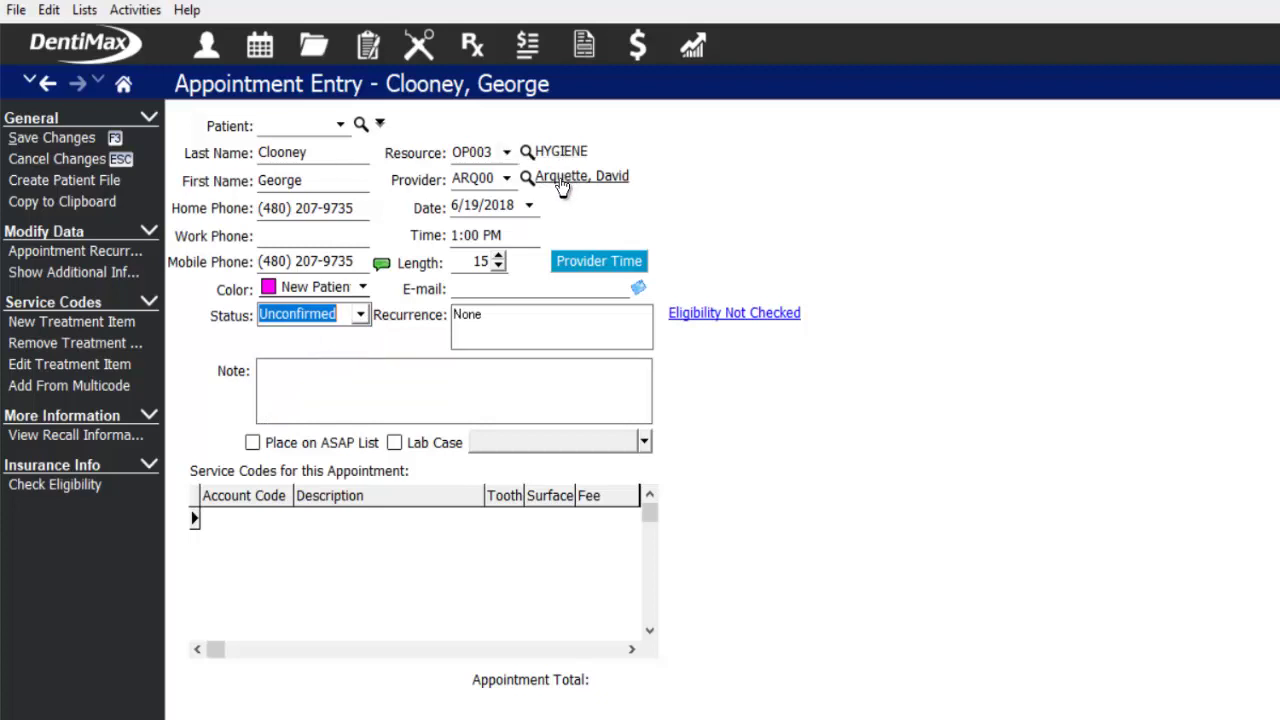
- Keep the current provider and enter the patient's e-mail address
{"action": "left_click", "coordinate": [507, 178]}
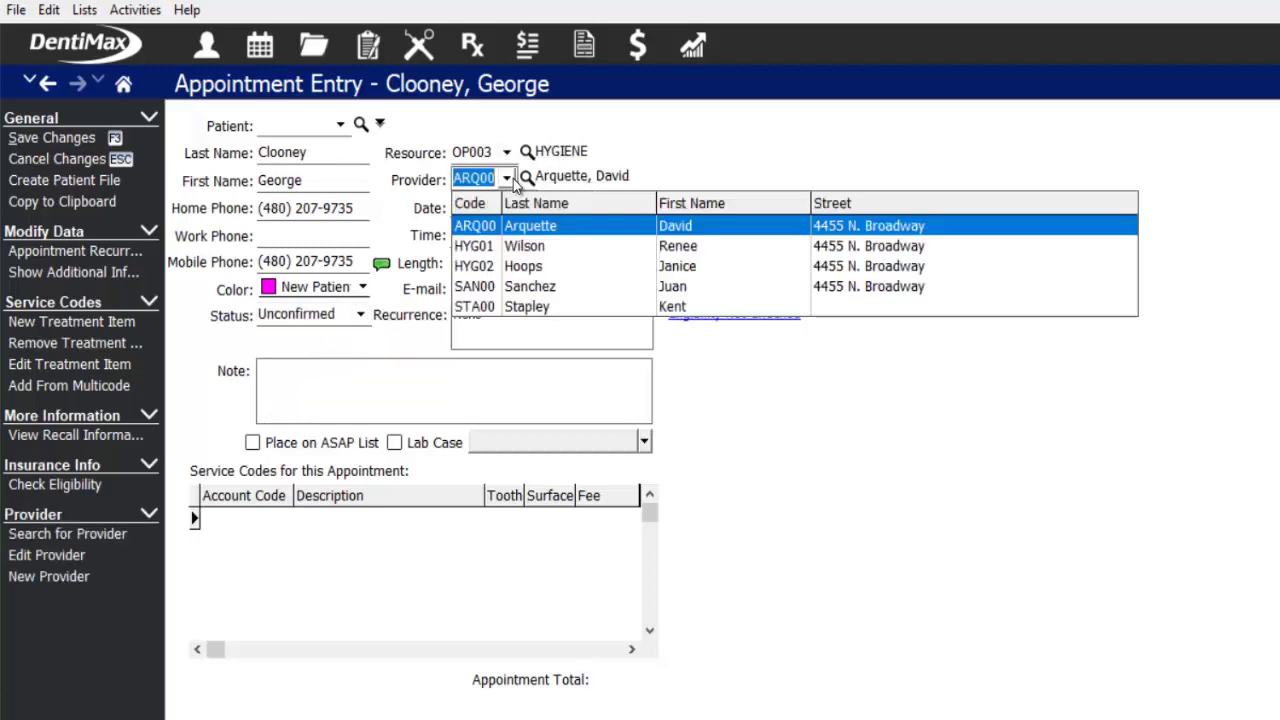
{"action": "left_click", "coordinate": [508, 180]}
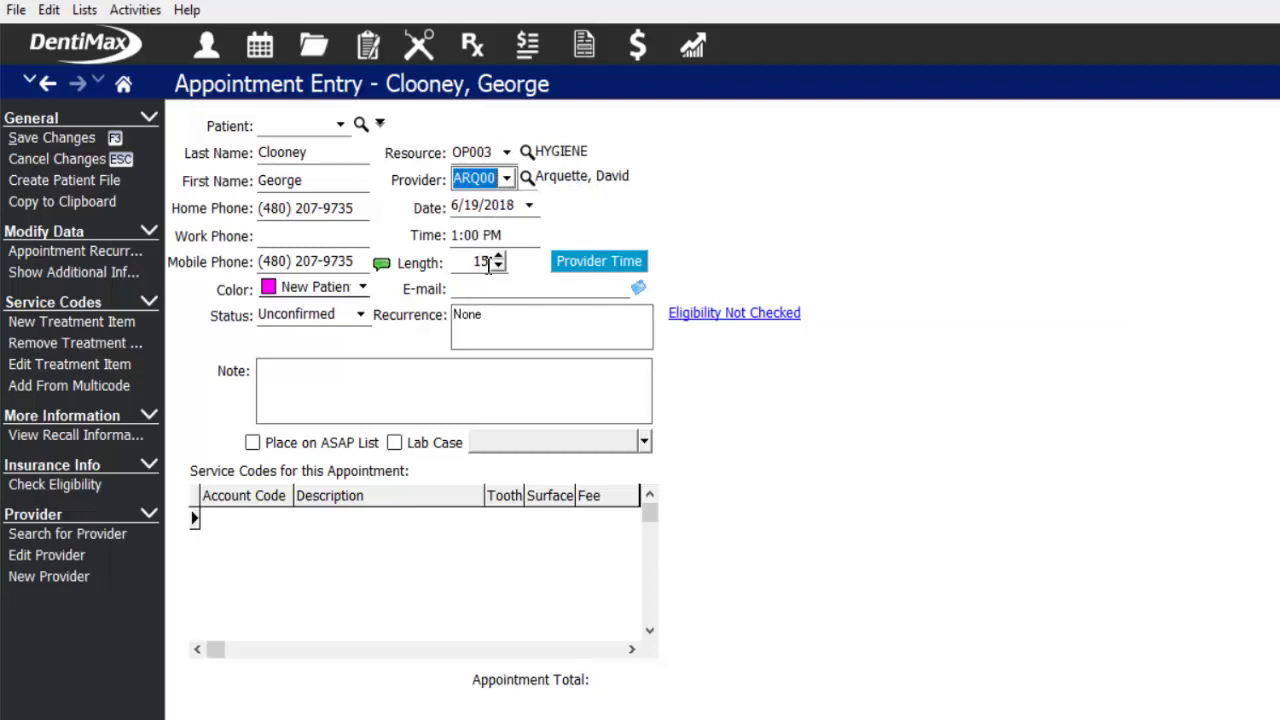
{"action": "left_click", "coordinate": [482, 289]}
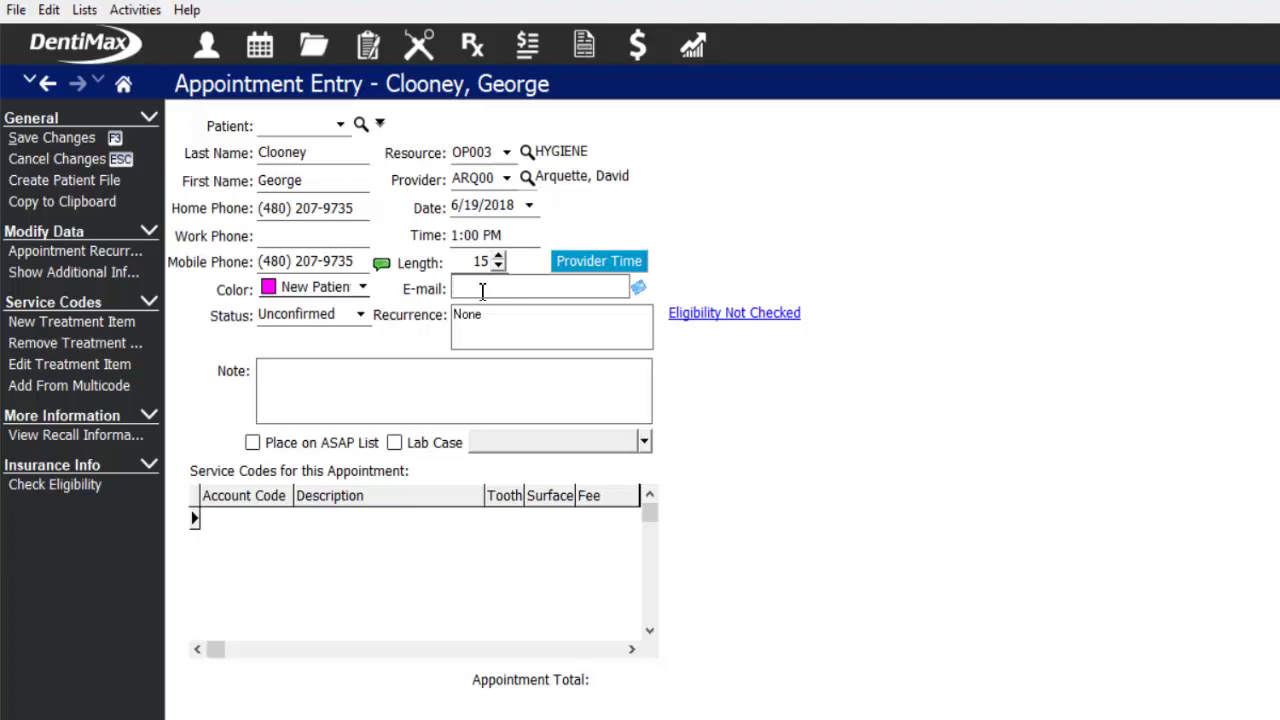
- Add the note 'NP- No issues to speak of, no allergies, looking to establish care'
{"action": "left_click", "coordinate": [341, 373]}
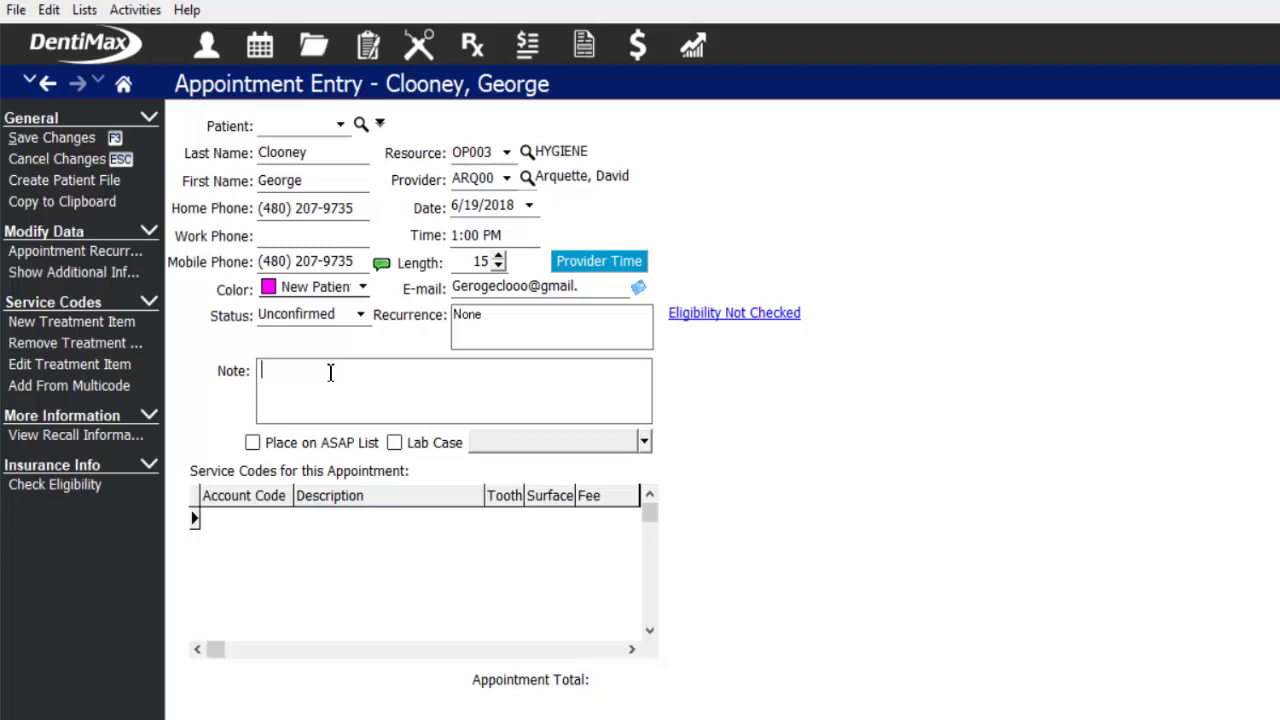
{"action": "type", "text": "NP- No issues to speak of,"}
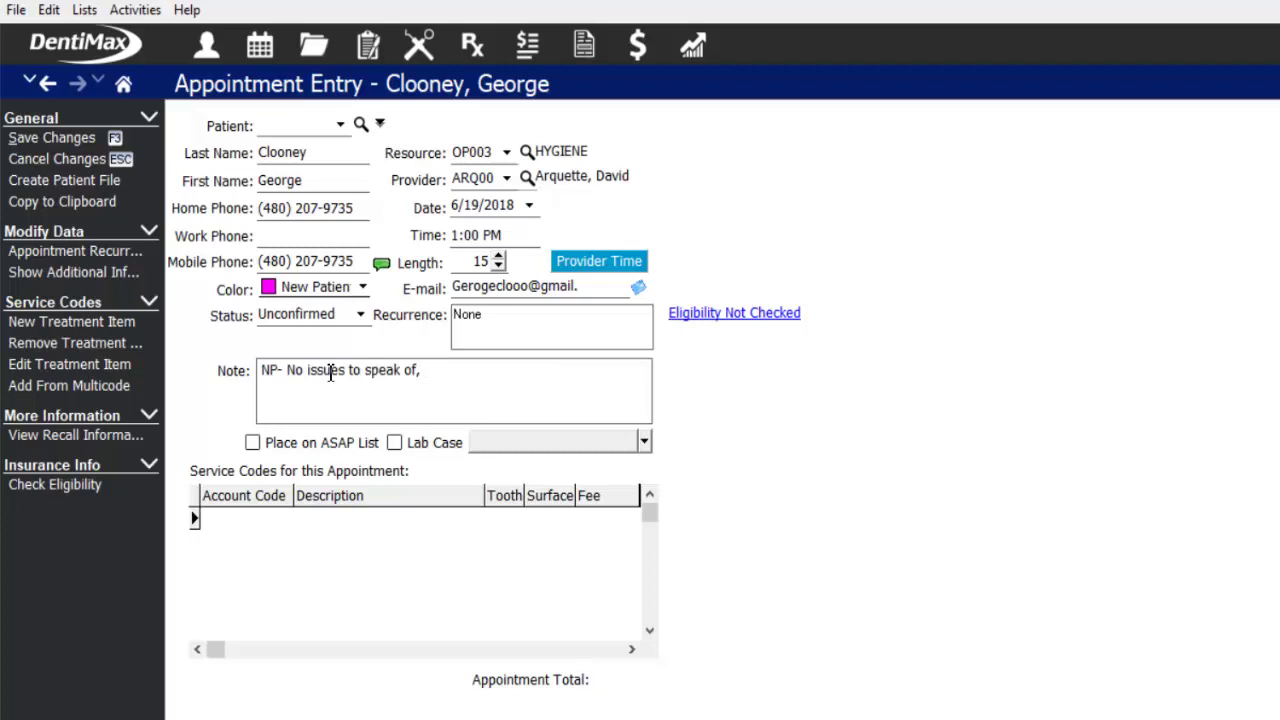
{"action": "type", "text": "no allergies, looking to establish care"}
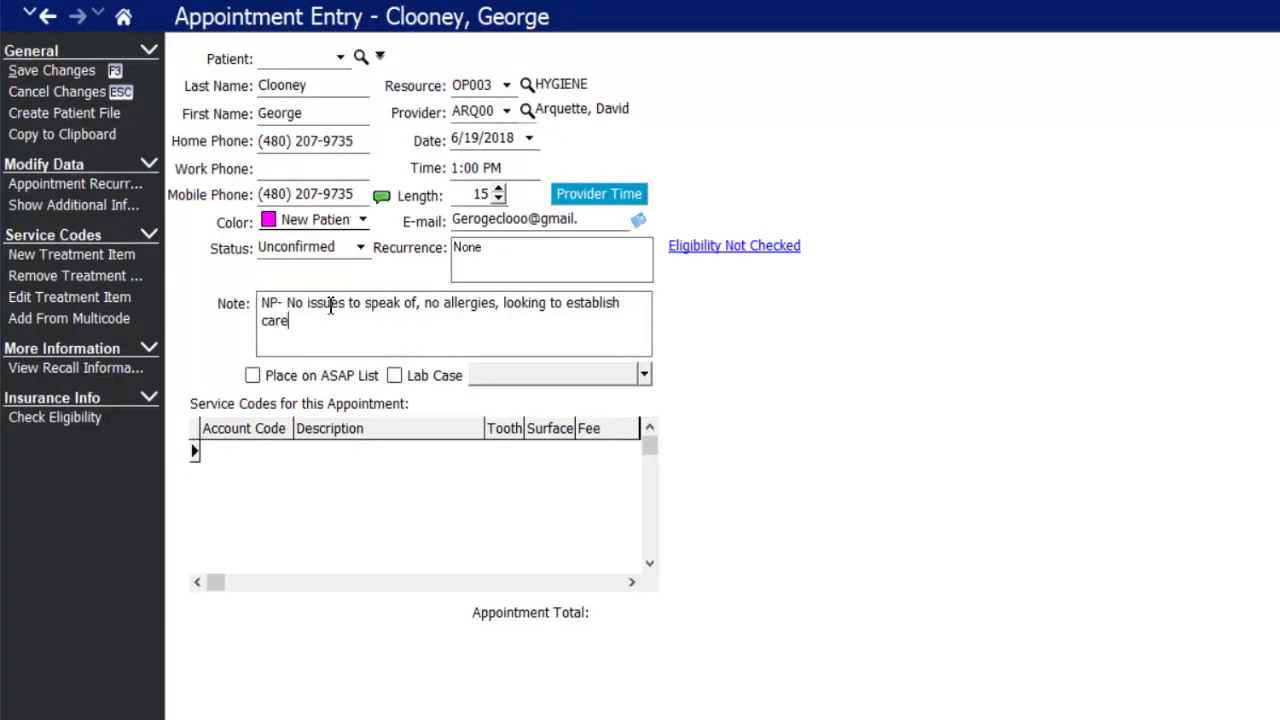
- Tick Place on ASAP List for the appointment, glancing at the Lists menu without opening anything
{"action": "left_click", "coordinate": [252, 377]}
{"action": "left_click", "coordinate": [252, 377]}
{"action": "left_click", "coordinate": [123, 16]}
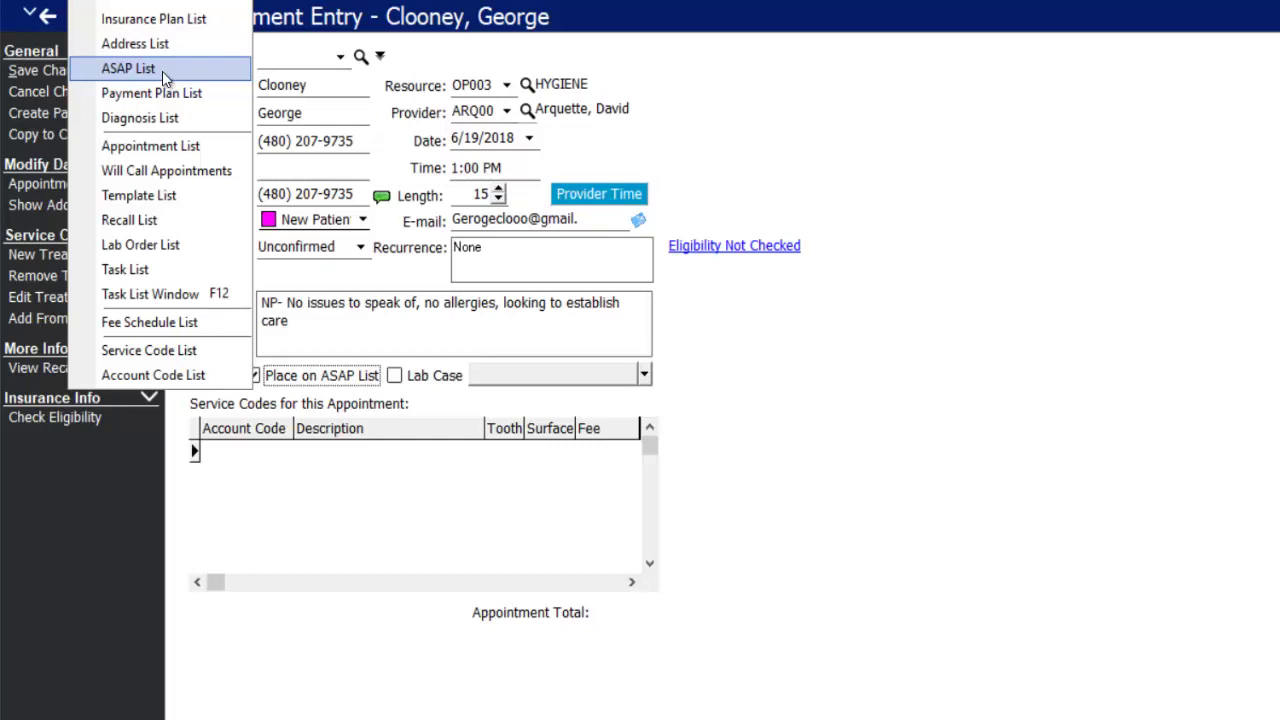
{"action": "left_click", "coordinate": [410, 338]}
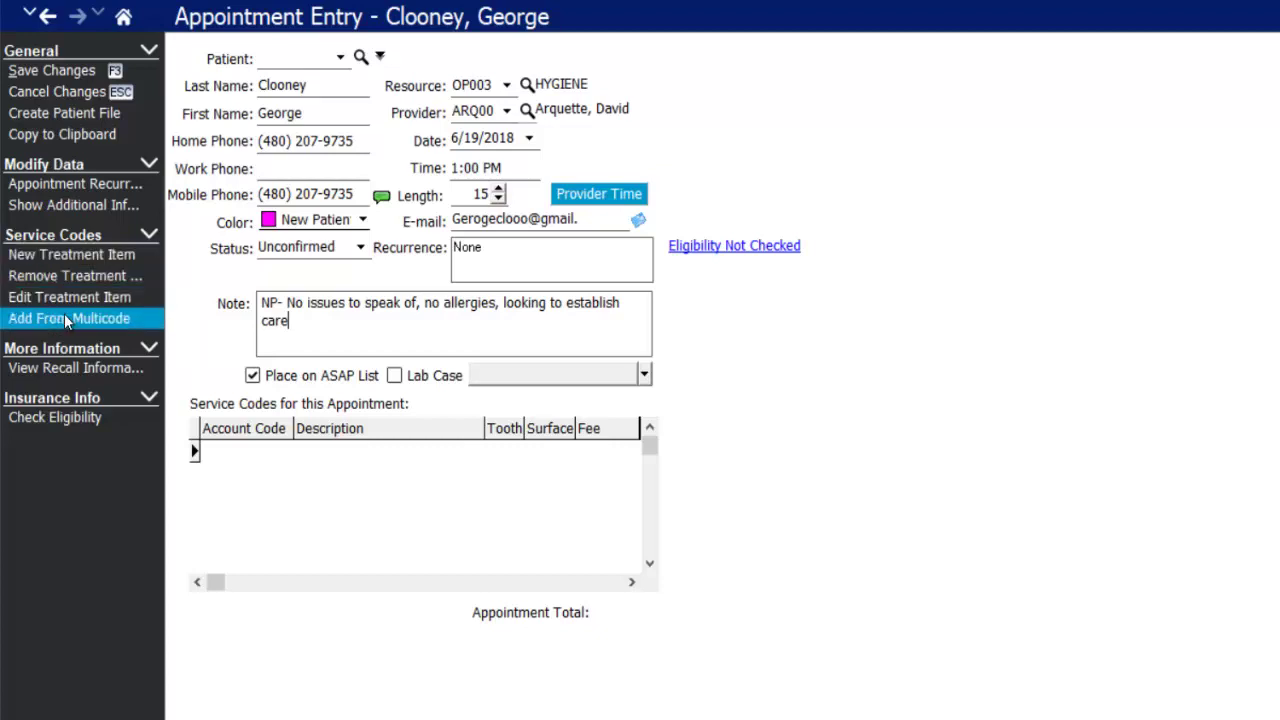
- Add the Adult CompEx, 4BWX, Pano, Prophy multicode (D0150, D0274, D0330, D1110)
{"action": "left_click", "coordinate": [112, 318]}
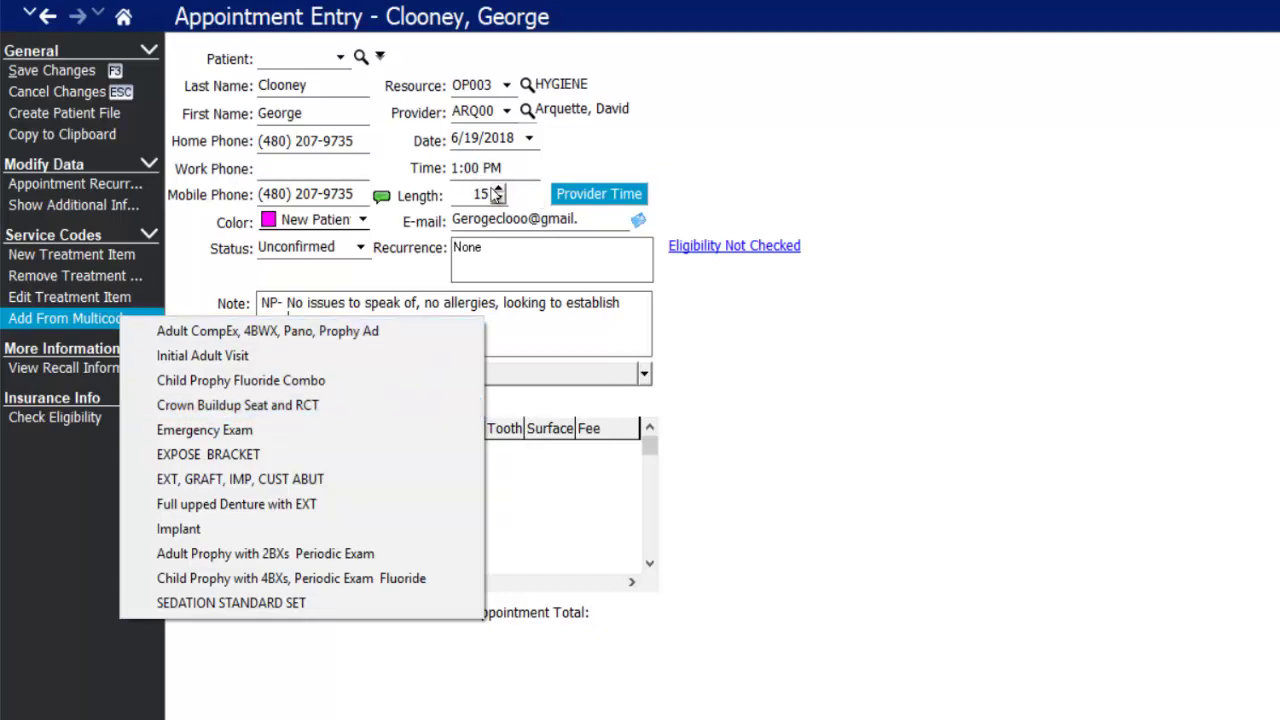
{"action": "left_click", "coordinate": [207, 330]}
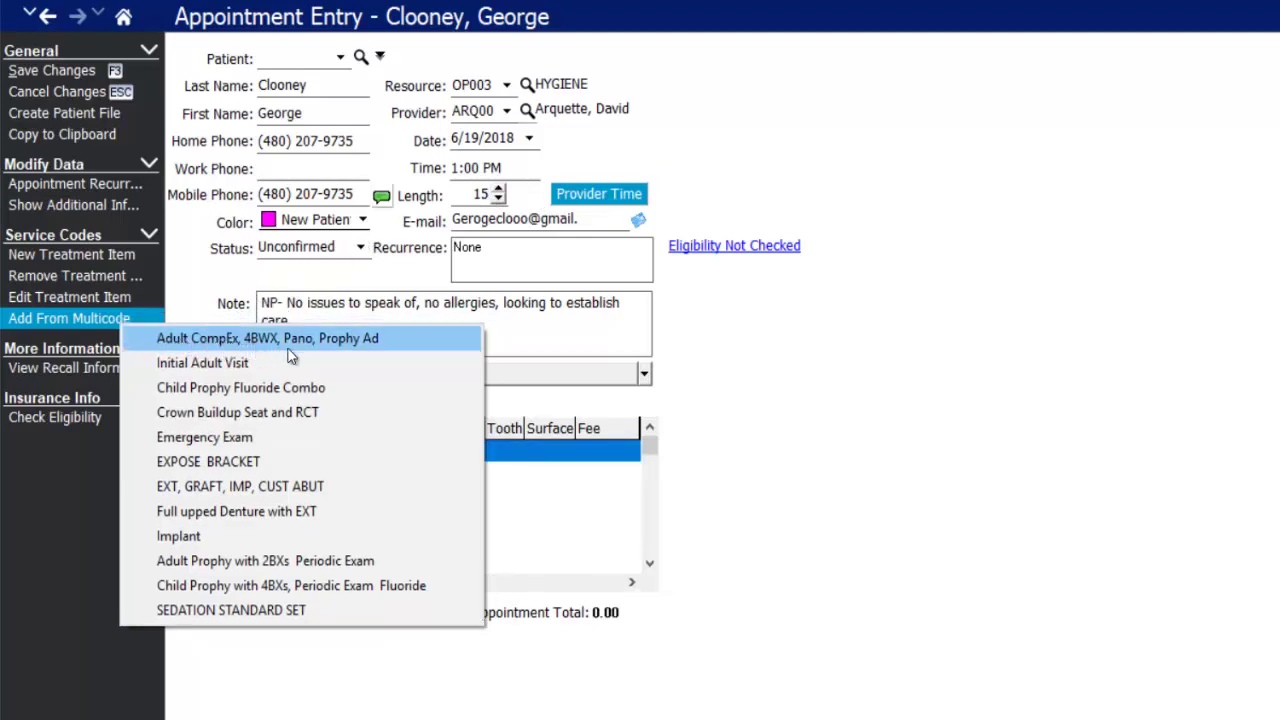
{"action": "left_click", "coordinate": [368, 343]}
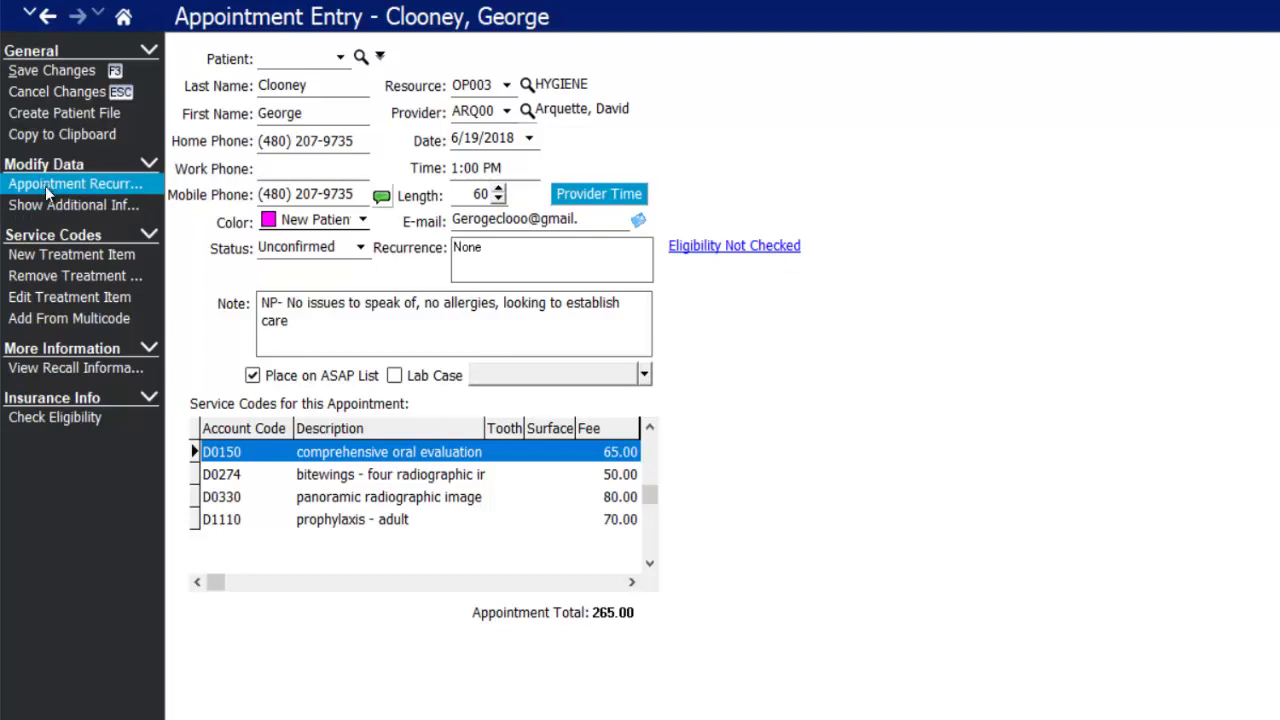
- Set referring provider NAT00 and referral source POS00 Postcard Mailing
{"action": "left_click", "coordinate": [60, 207]}
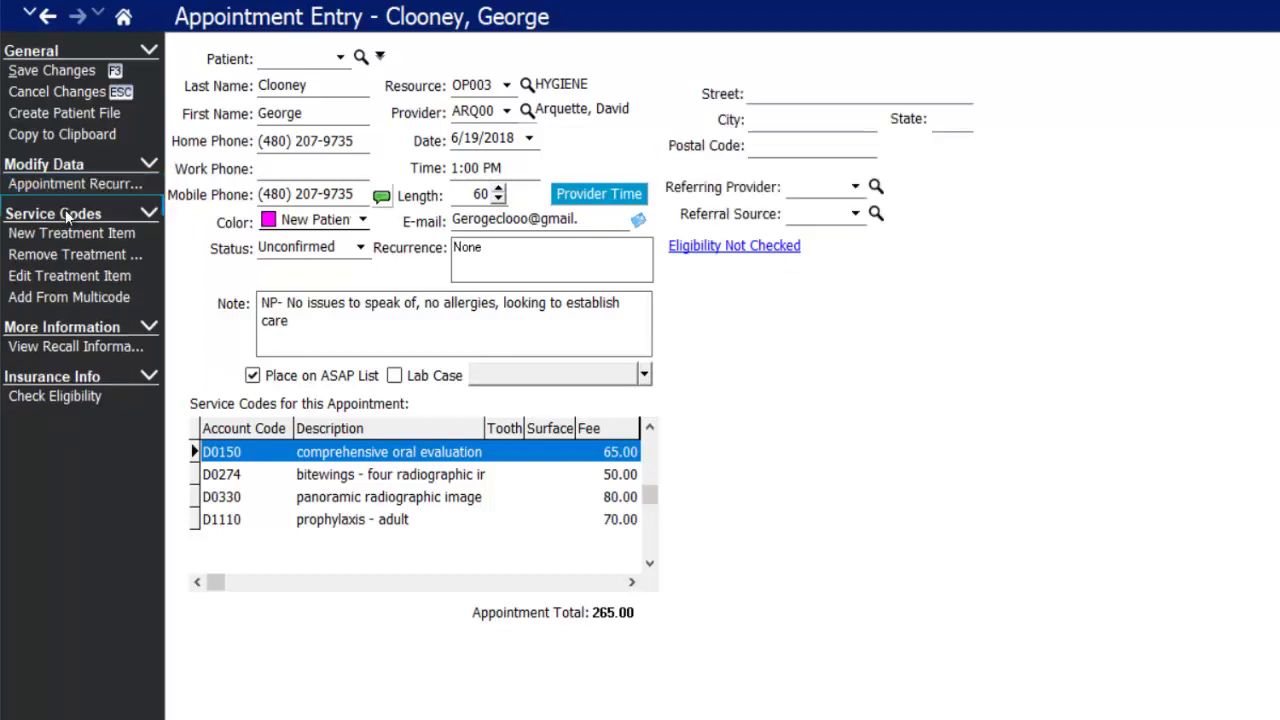
{"action": "left_click", "coordinate": [800, 93]}
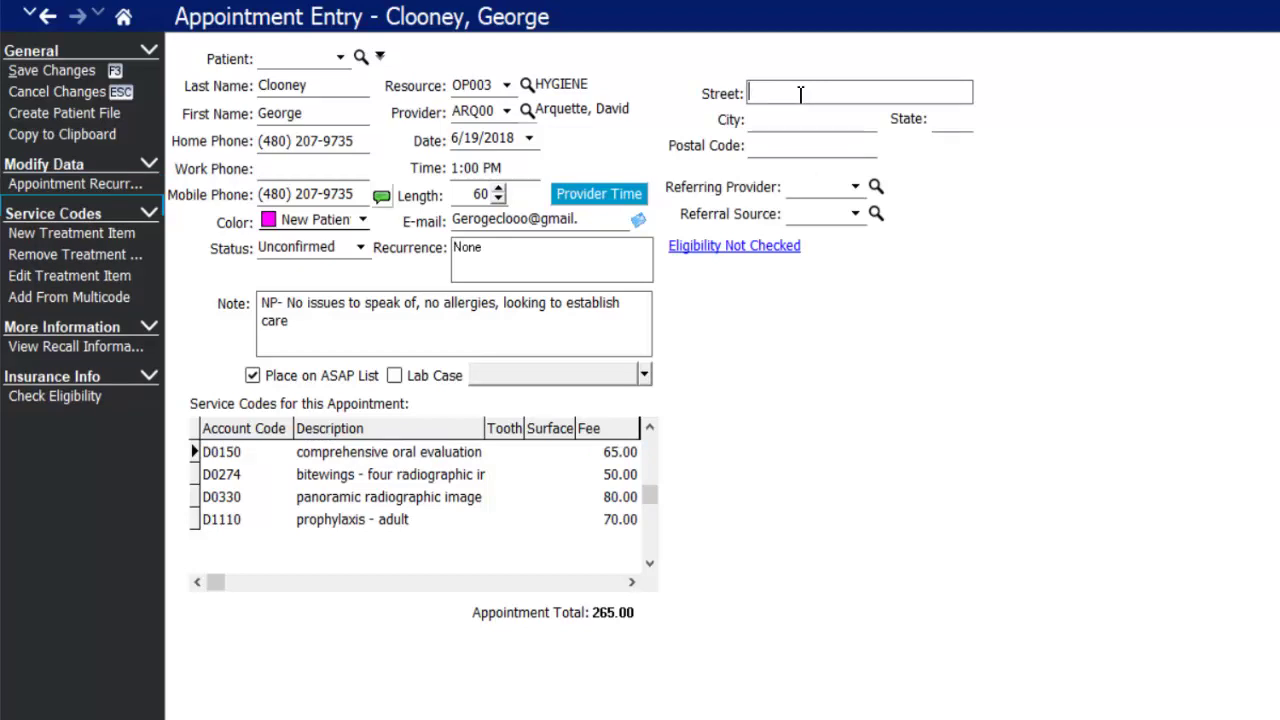
{"action": "left_click", "coordinate": [855, 187]}
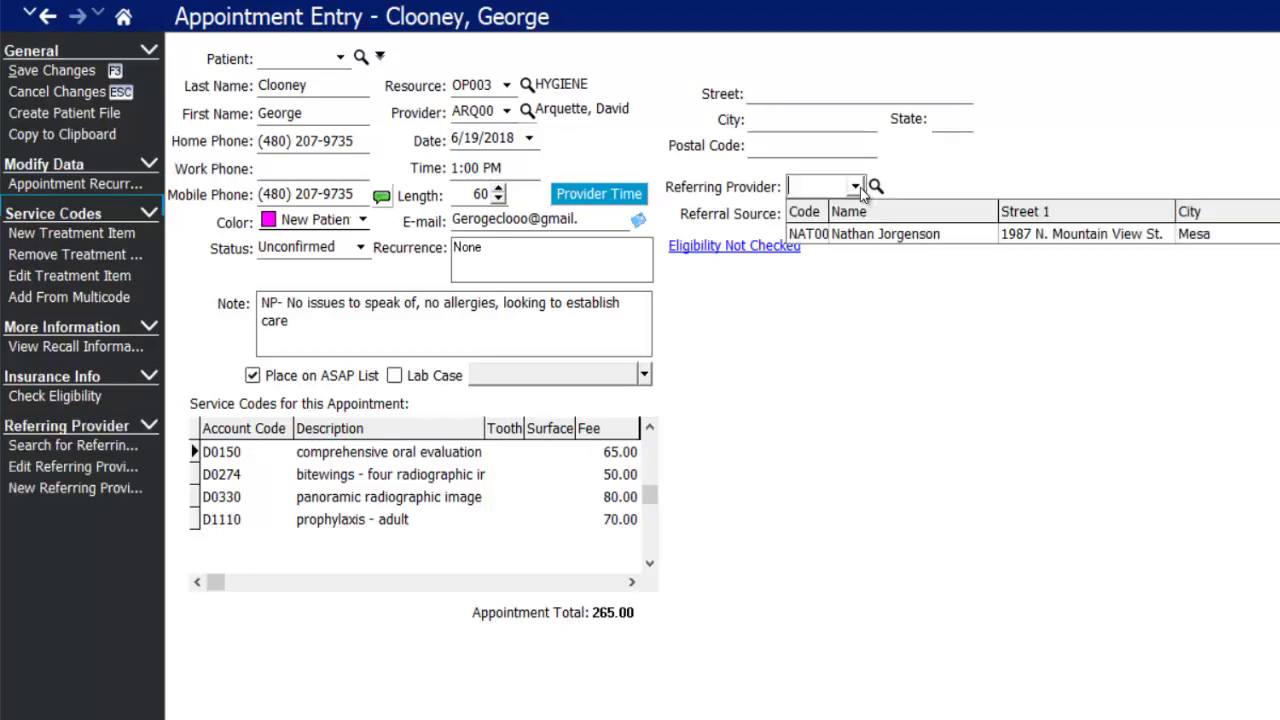
{"action": "left_click", "coordinate": [852, 233]}
{"action": "left_click", "coordinate": [856, 213]}
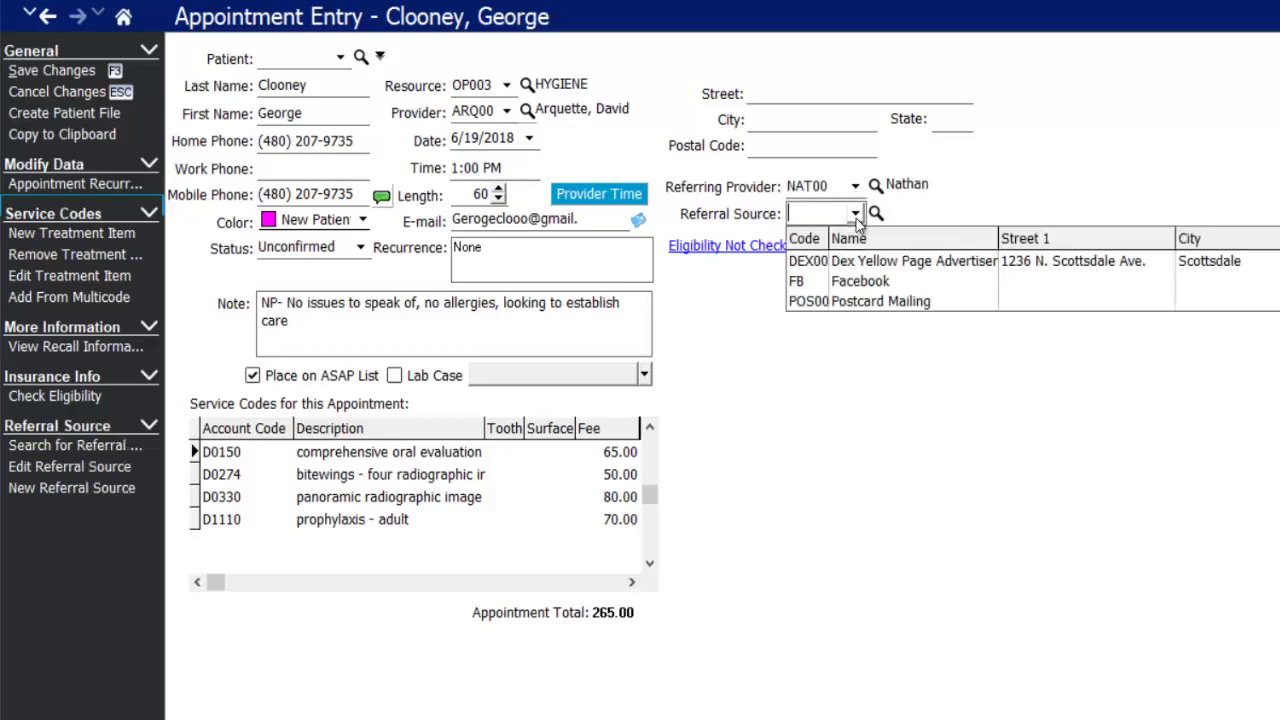
{"action": "left_click", "coordinate": [848, 302]}
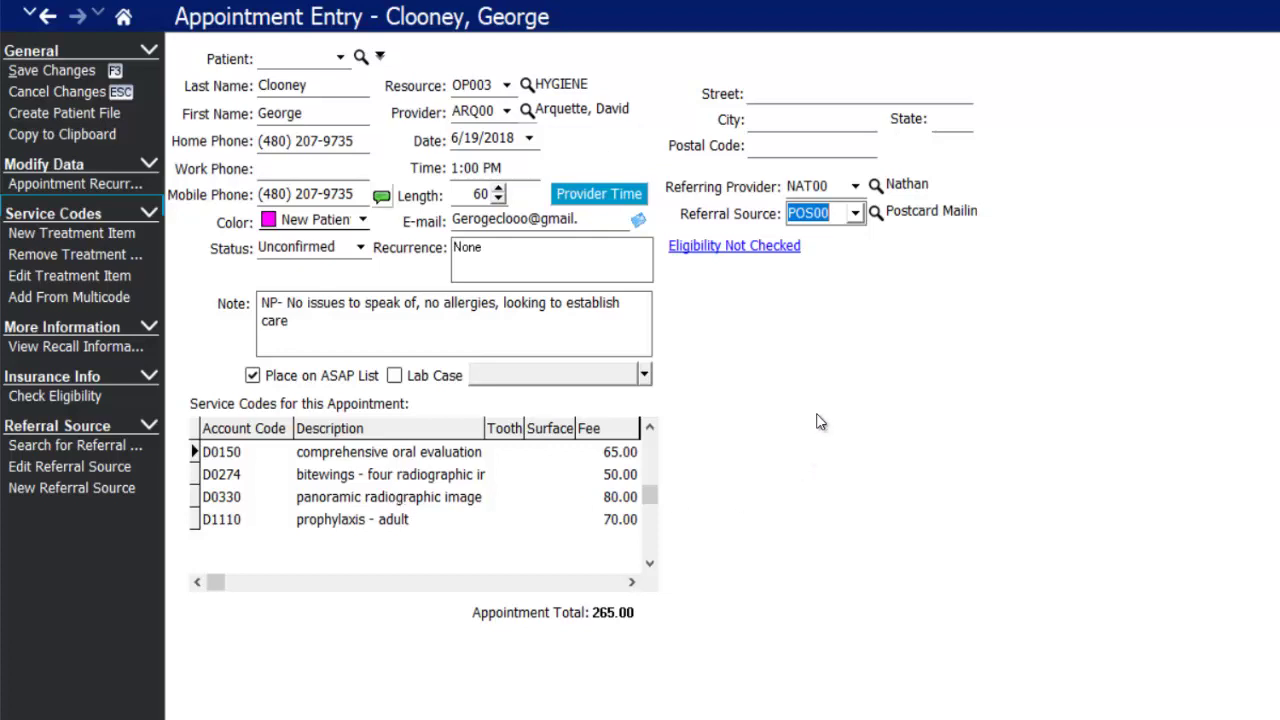
- Save the appointment, then append a new line 'iagisg' to its note and save it
{"action": "left_click", "coordinate": [82, 70]}
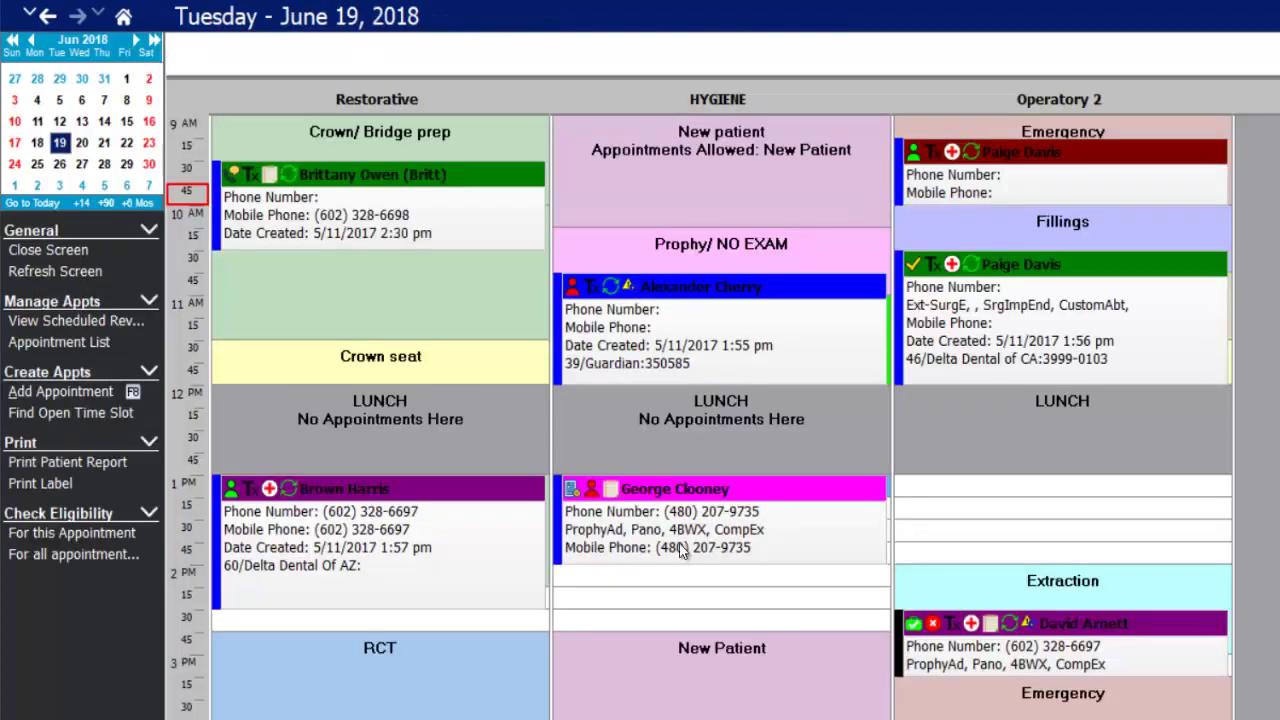
{"action": "mouse_move", "coordinate": [679, 545]}
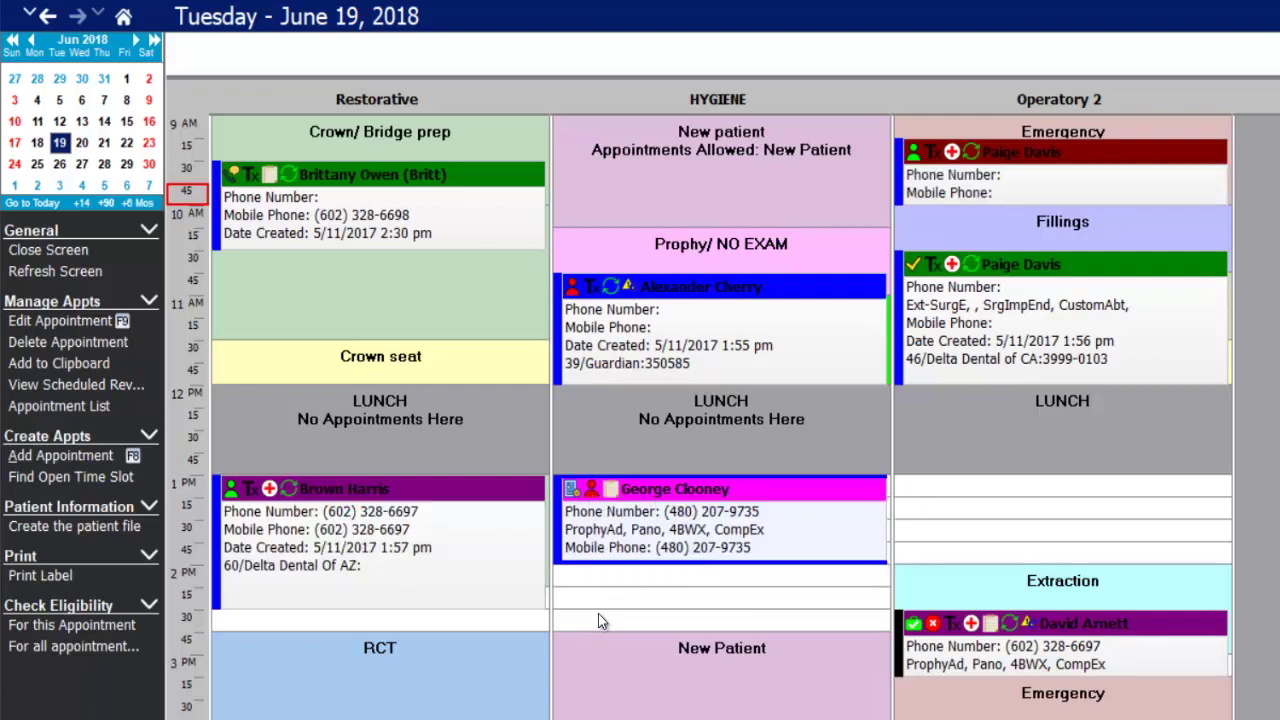
{"action": "left_click", "coordinate": [610, 492]}
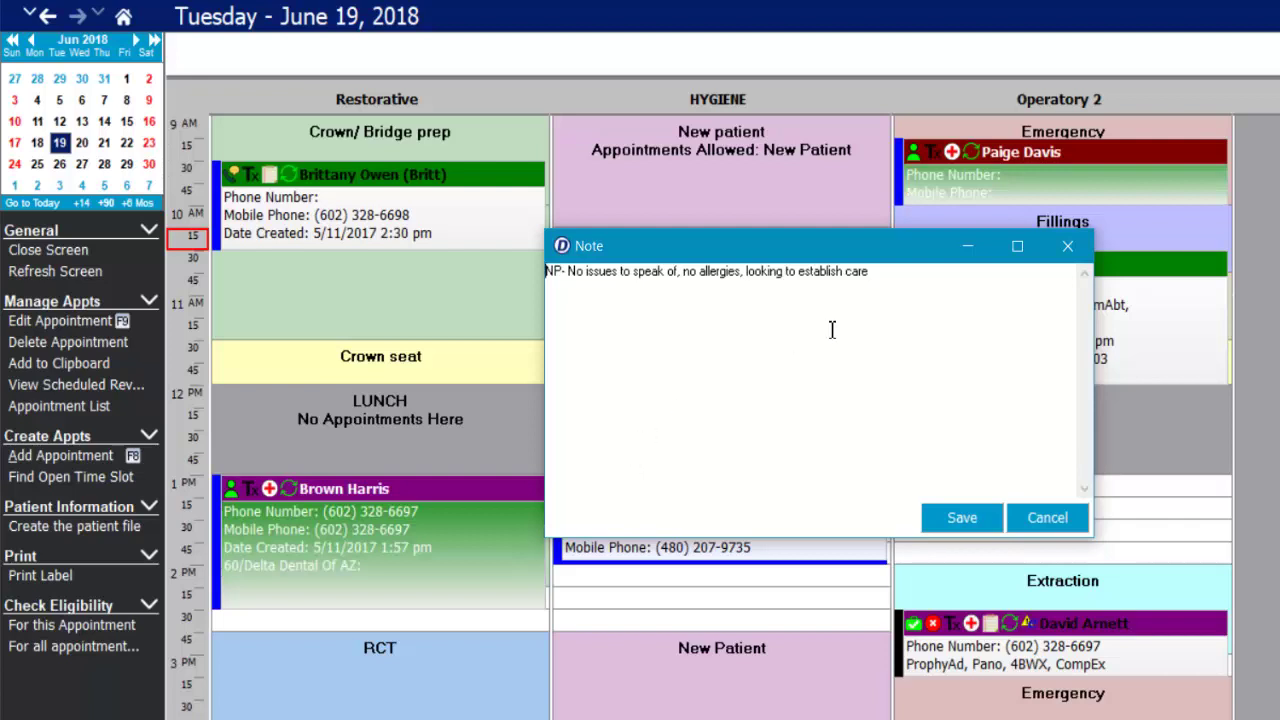
{"action": "left_click", "coordinate": [928, 300]}
{"action": "key", "text": "Return"}
{"action": "type", "text": "iagisg"}
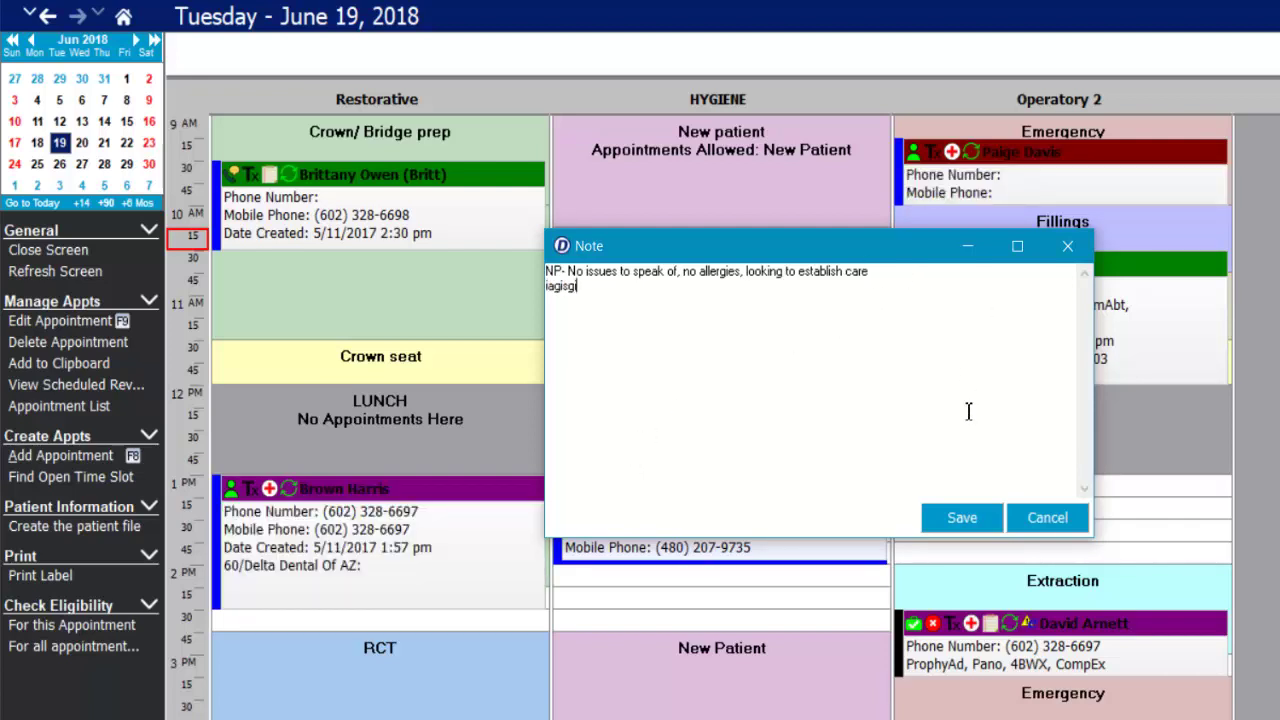
{"action": "left_click", "coordinate": [966, 519]}
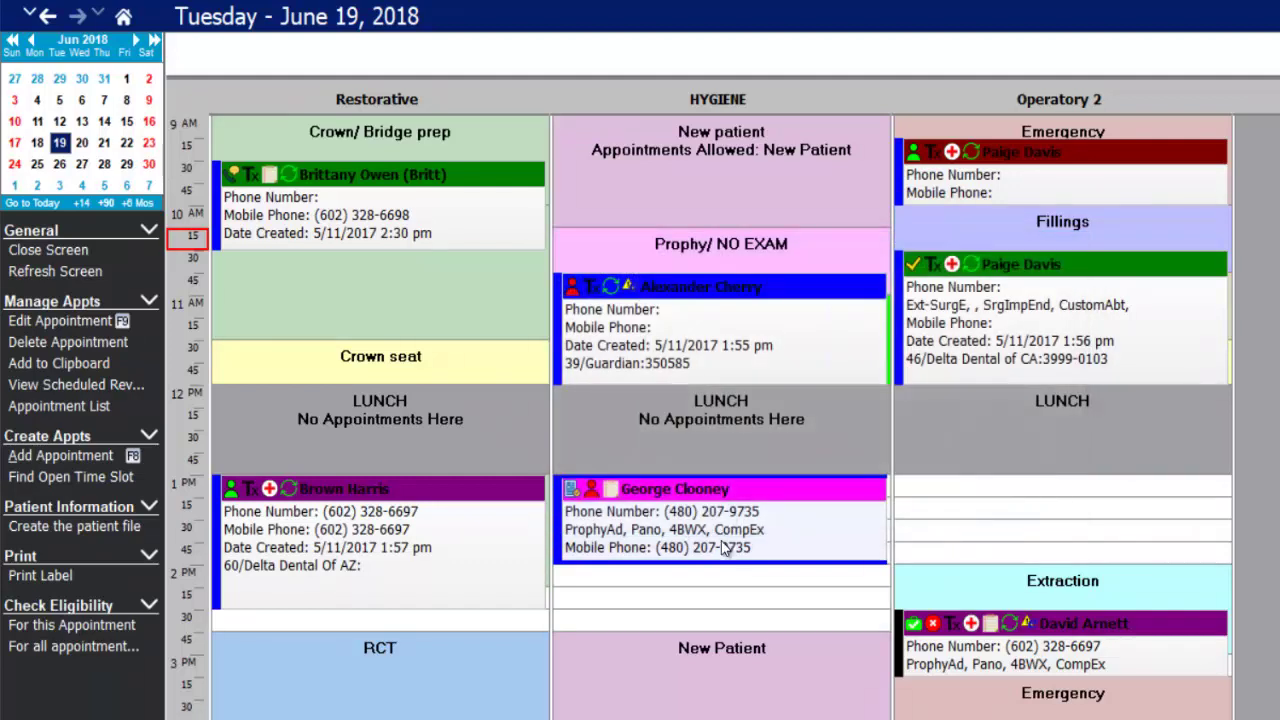
{"action": "mouse_move", "coordinate": [725, 551]}
{"action": "mouse_move", "coordinate": [790, 522]}
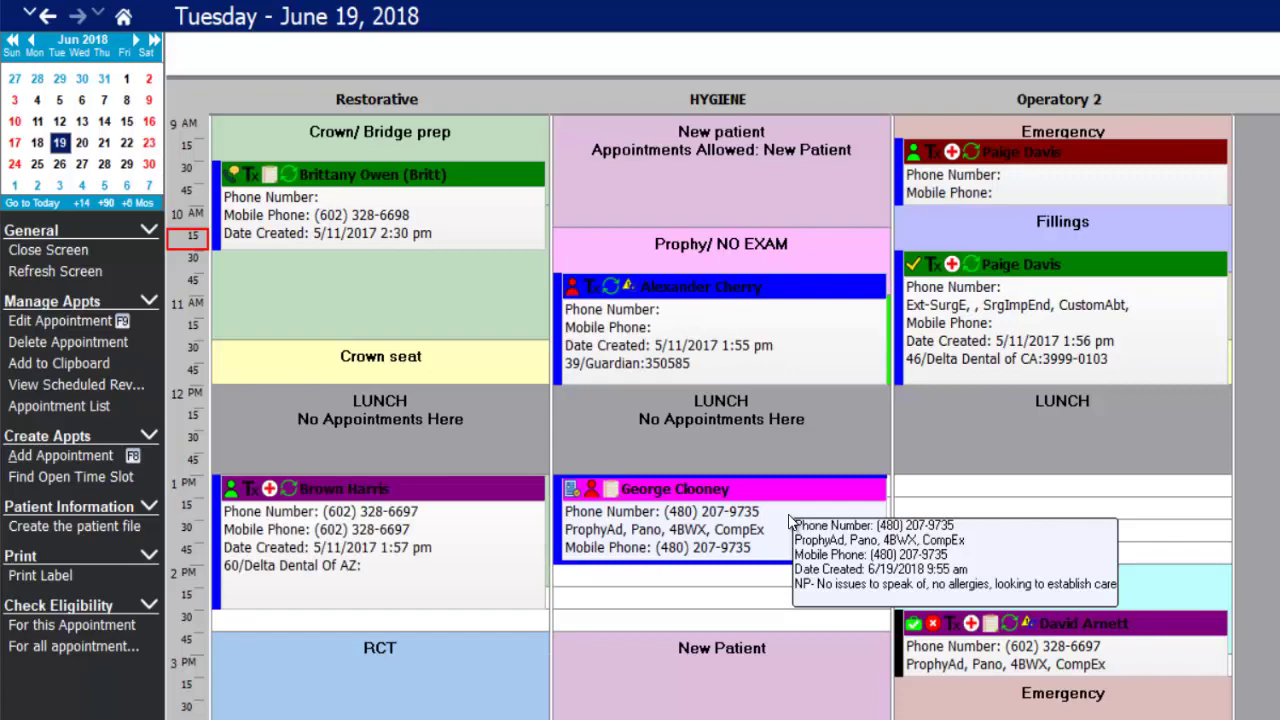
{"action": "mouse_move", "coordinate": [779, 323]}
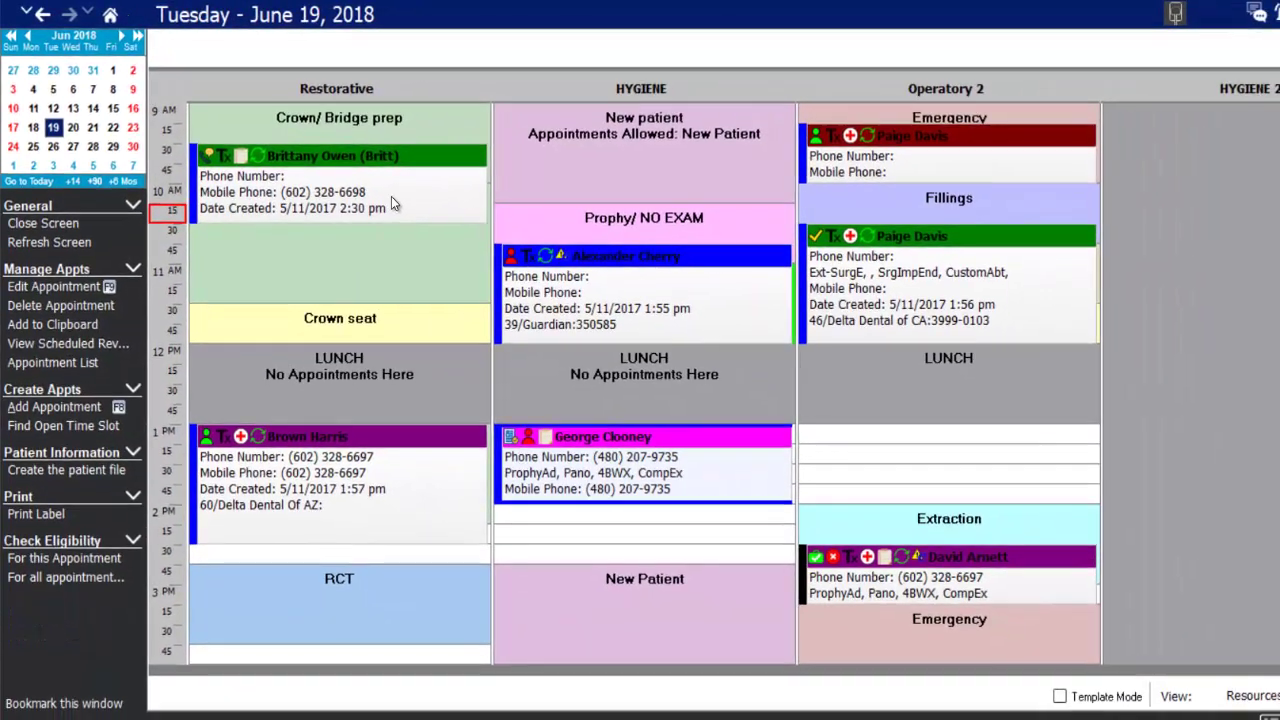
{"action": "mouse_move", "coordinate": [1064, 601]}
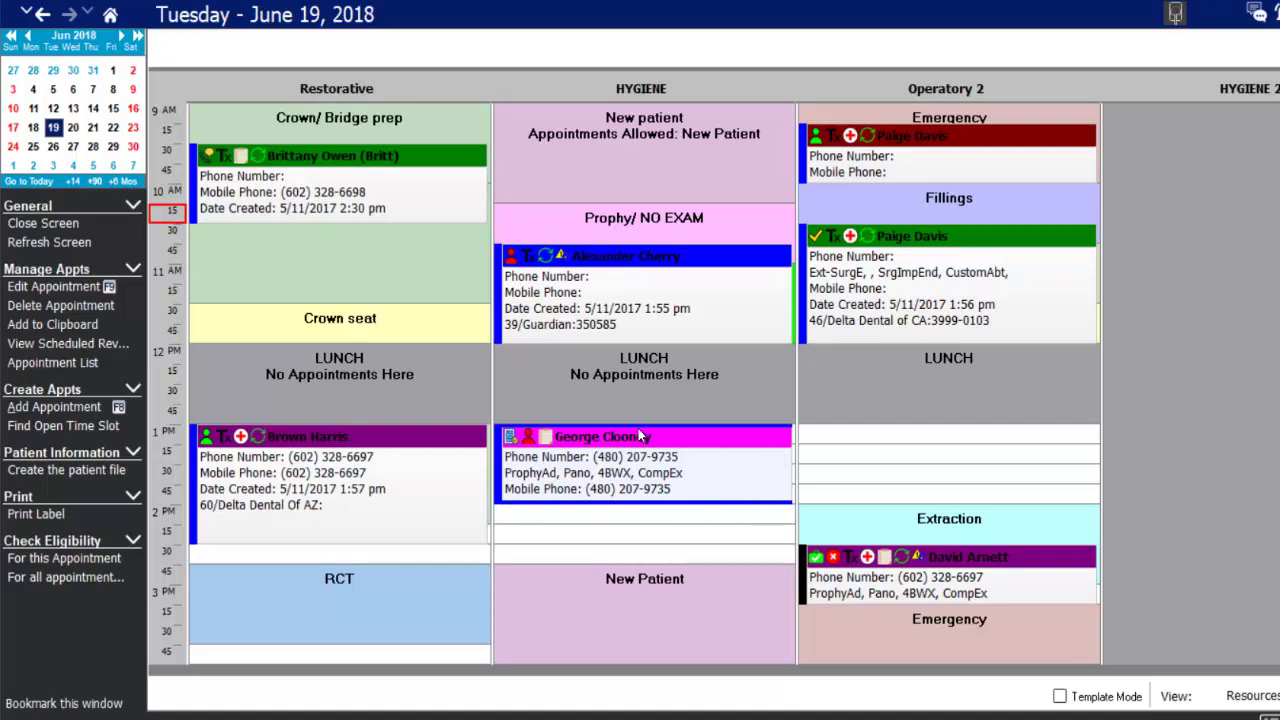
- Mark the new patient's 6/19/2018 appointment as Ready and create a patient file from it
{"action": "right_click", "coordinate": [715, 450]}
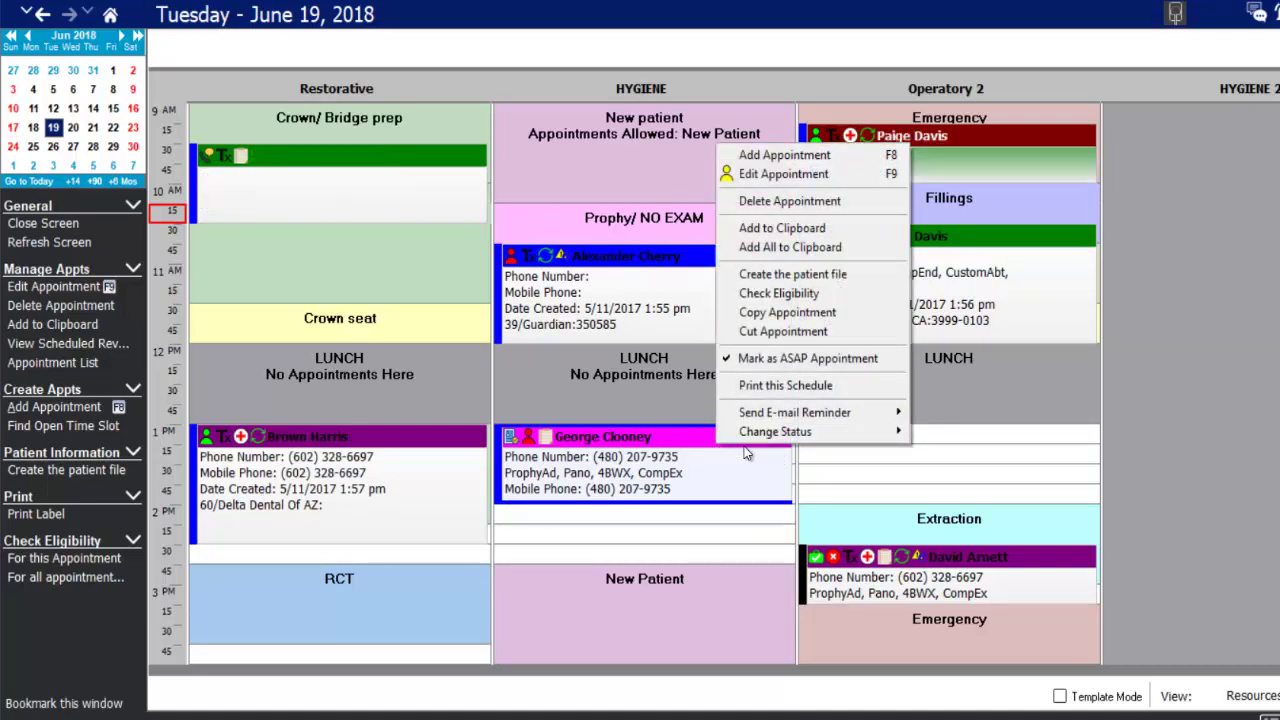
{"action": "mouse_move", "coordinate": [791, 432]}
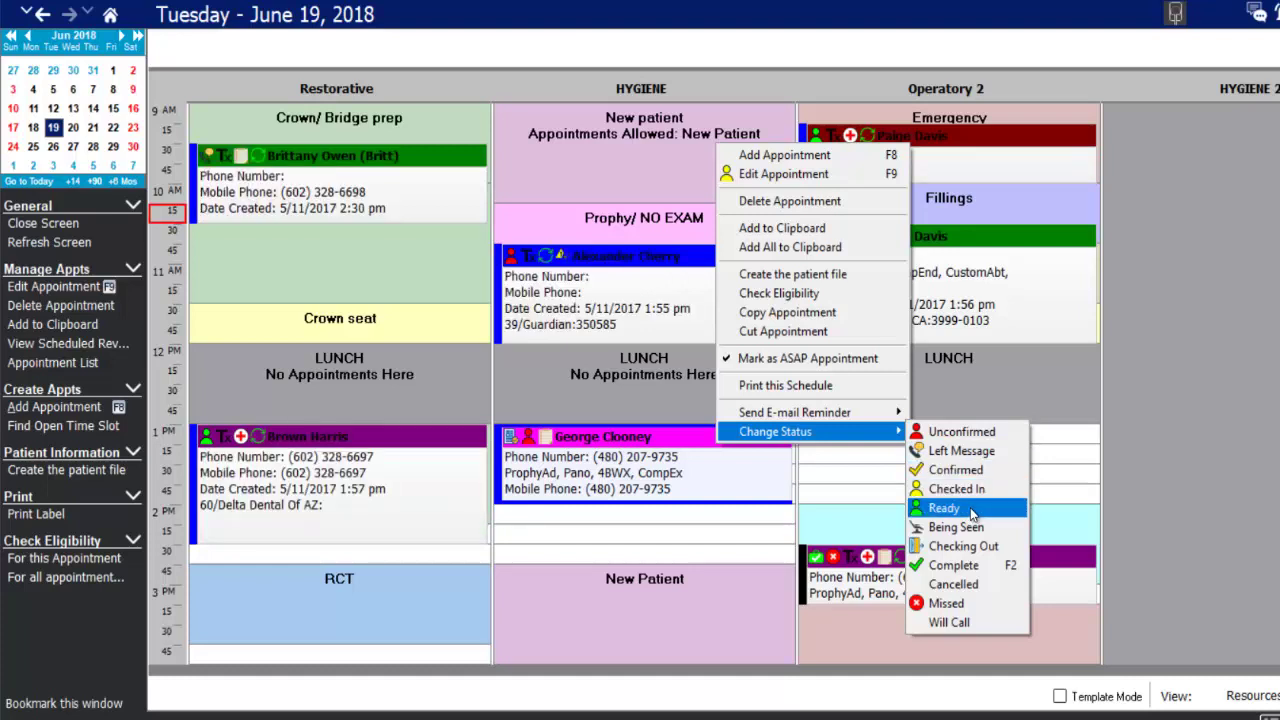
{"action": "left_click", "coordinate": [963, 510]}
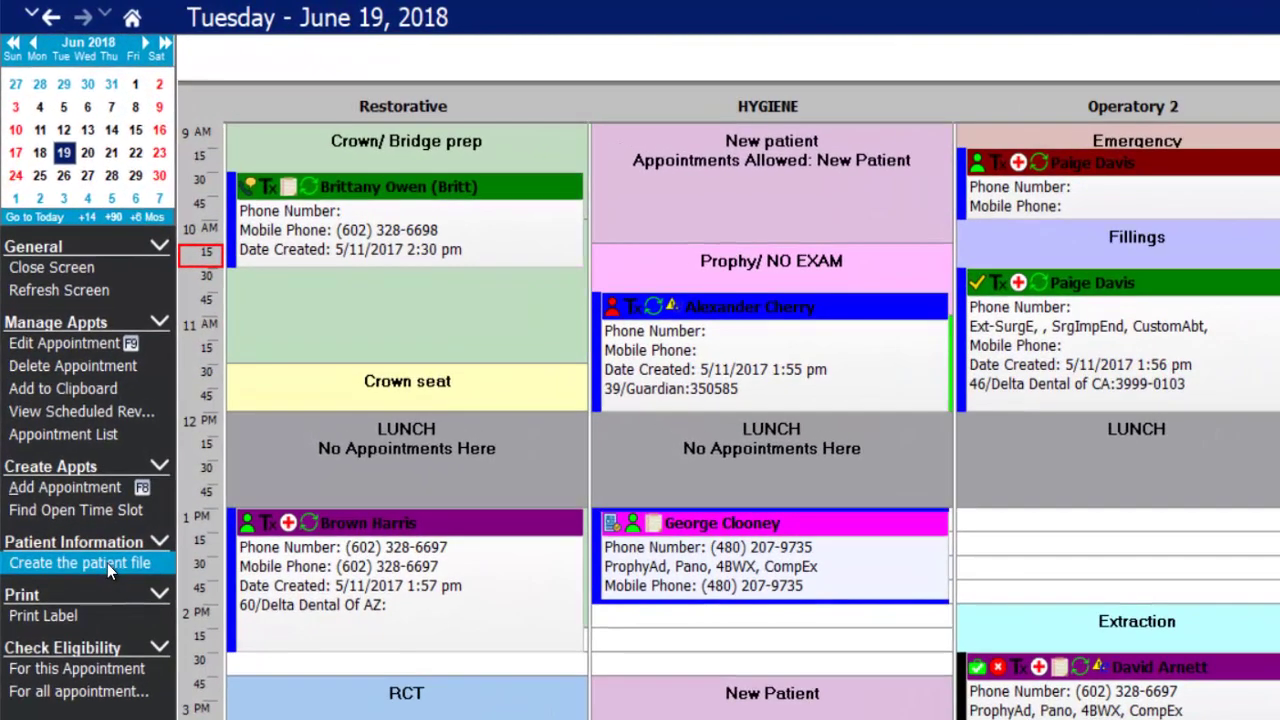
{"action": "right_click", "coordinate": [813, 545]}
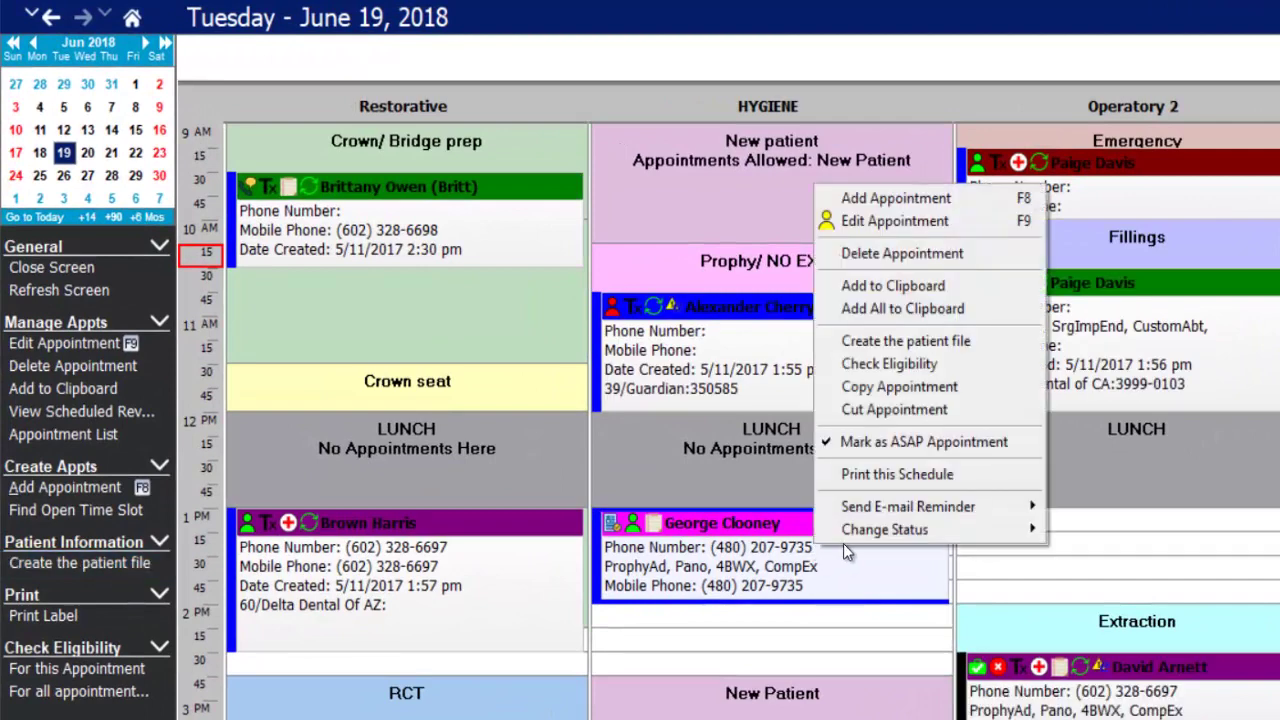
{"action": "left_click", "coordinate": [936, 341]}
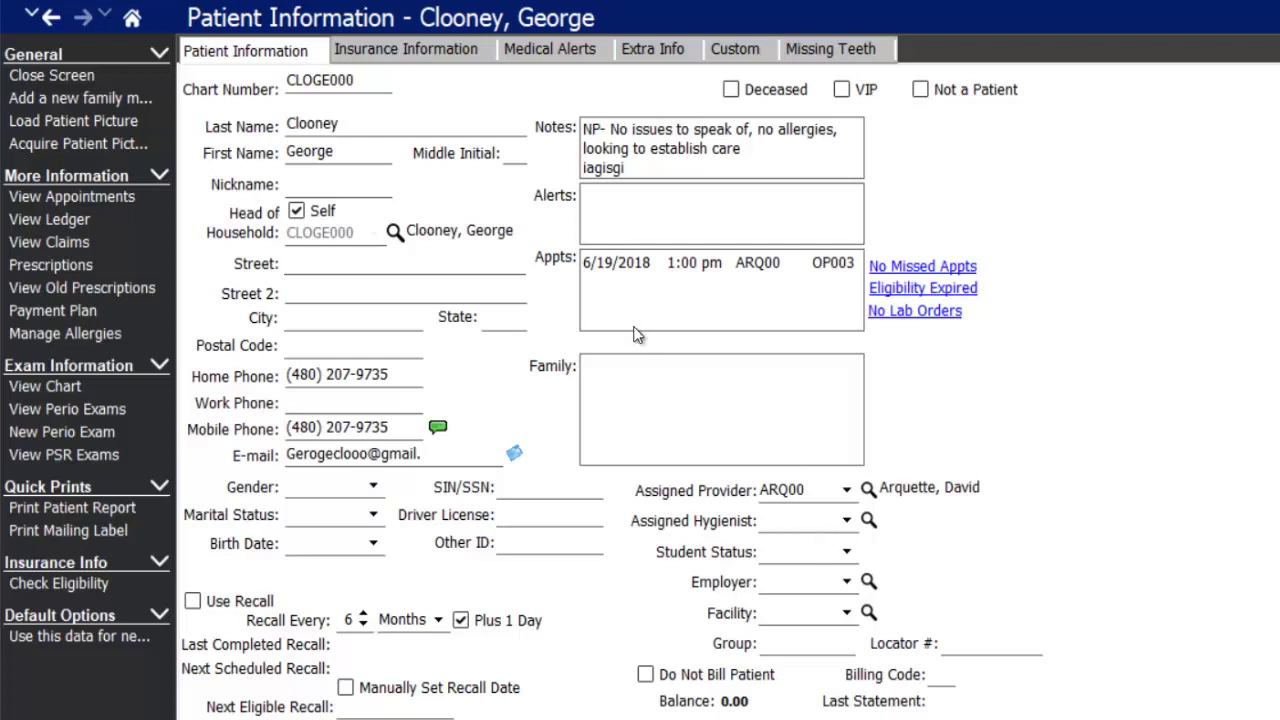
- Enter the patient's street address and postal code so the city and state fill in automatically
{"action": "left_click_drag", "start_coordinate": [290, 80], "coordinate": [366, 80]}
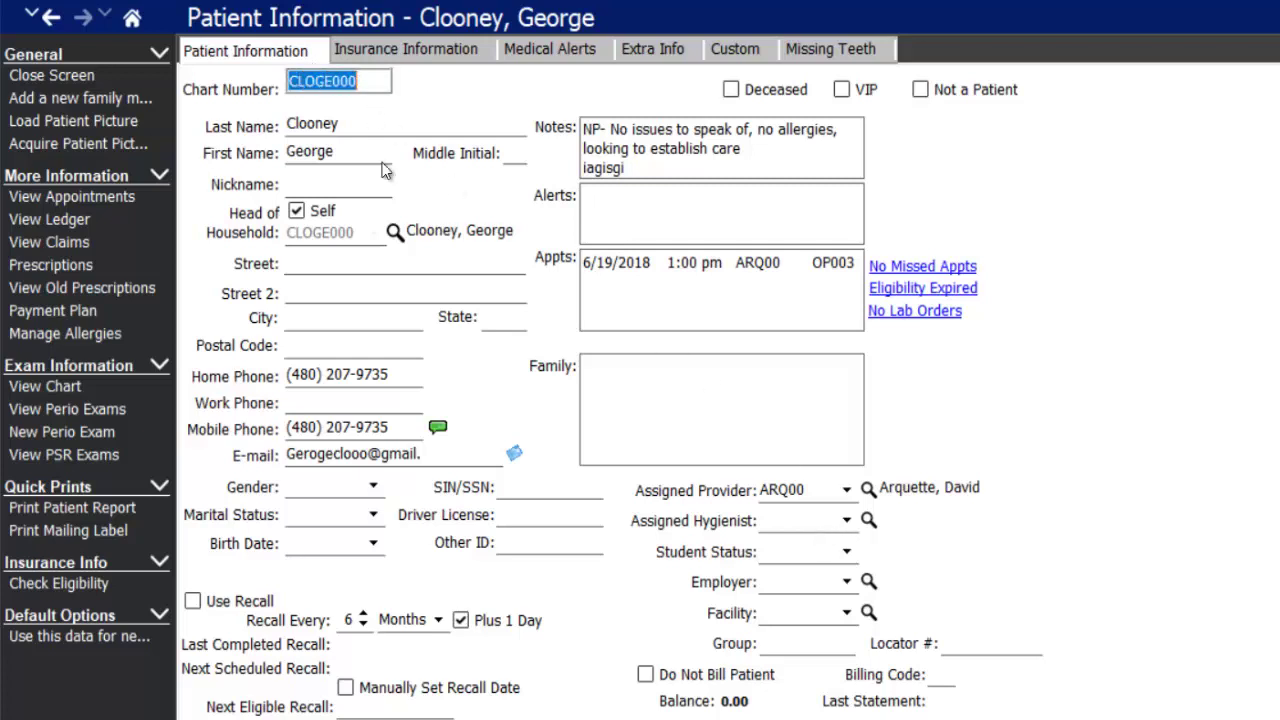
{"action": "left_click", "coordinate": [349, 182]}
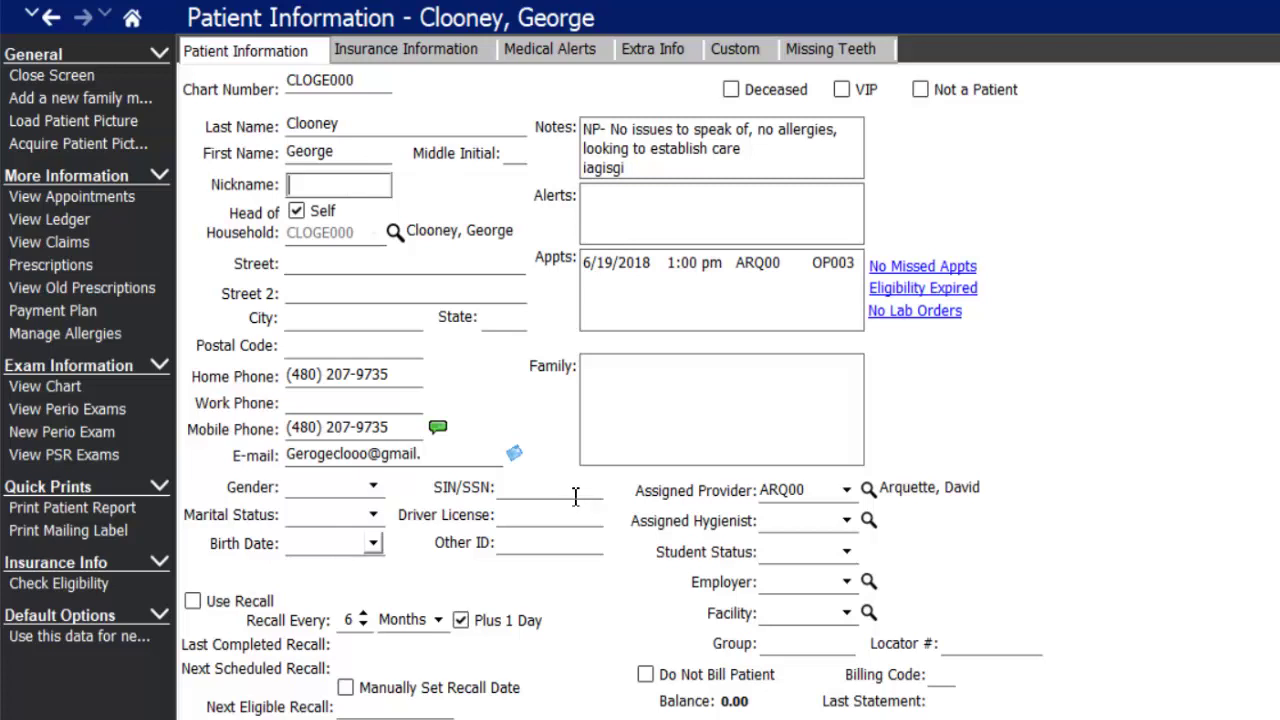
{"action": "left_click", "coordinate": [301, 266]}
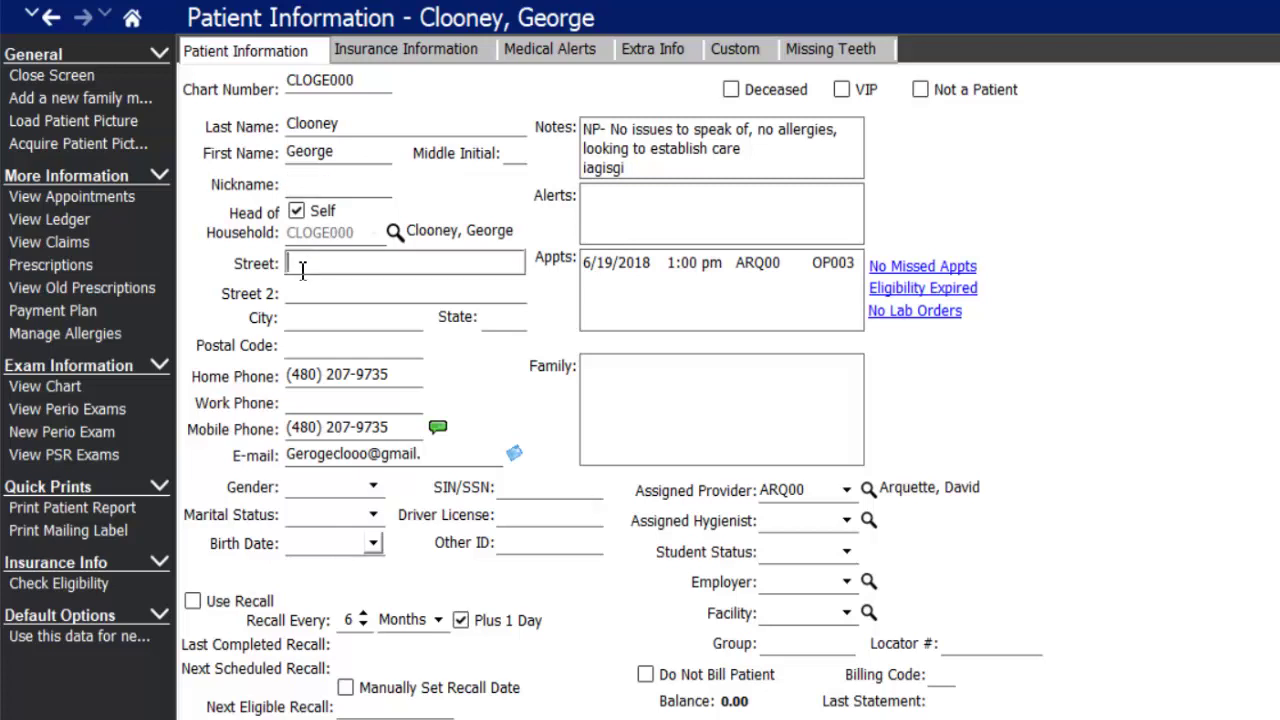
{"action": "type", "text": "123 N. Smile Way"}
{"action": "key", "text": "Tab"}
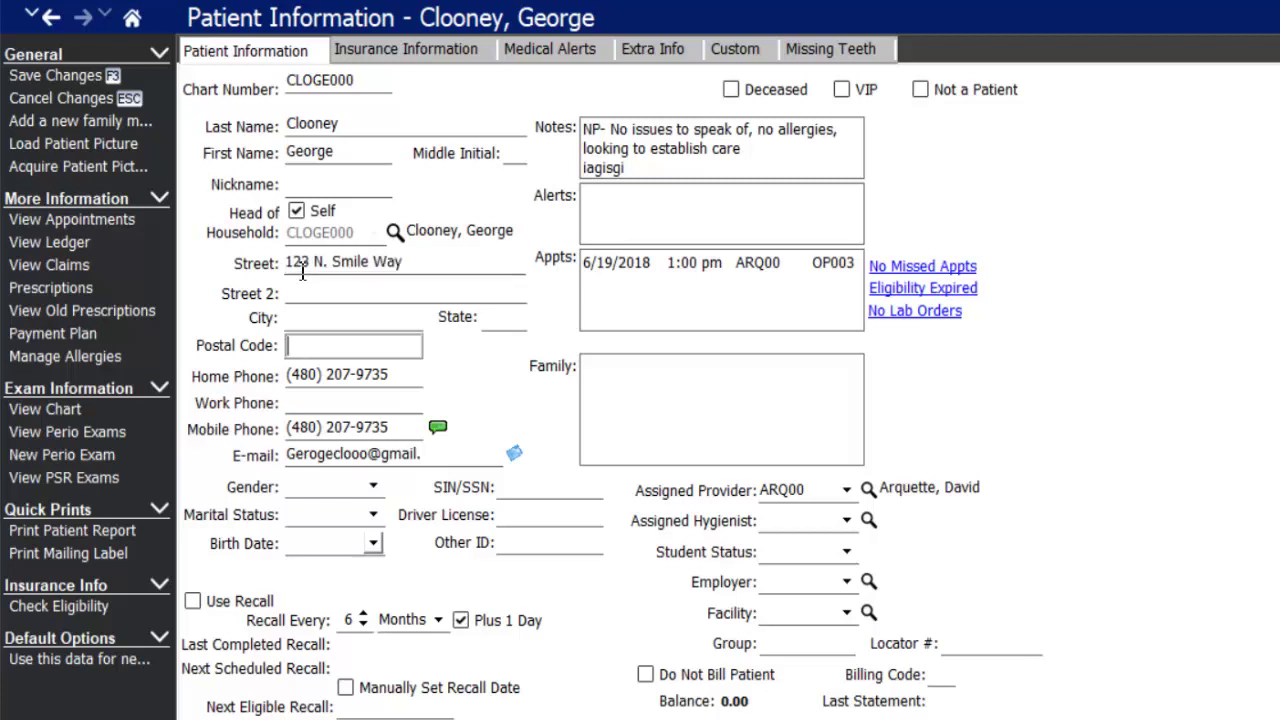
{"action": "type", "text": "85206"}
{"action": "key", "text": "Tab"}
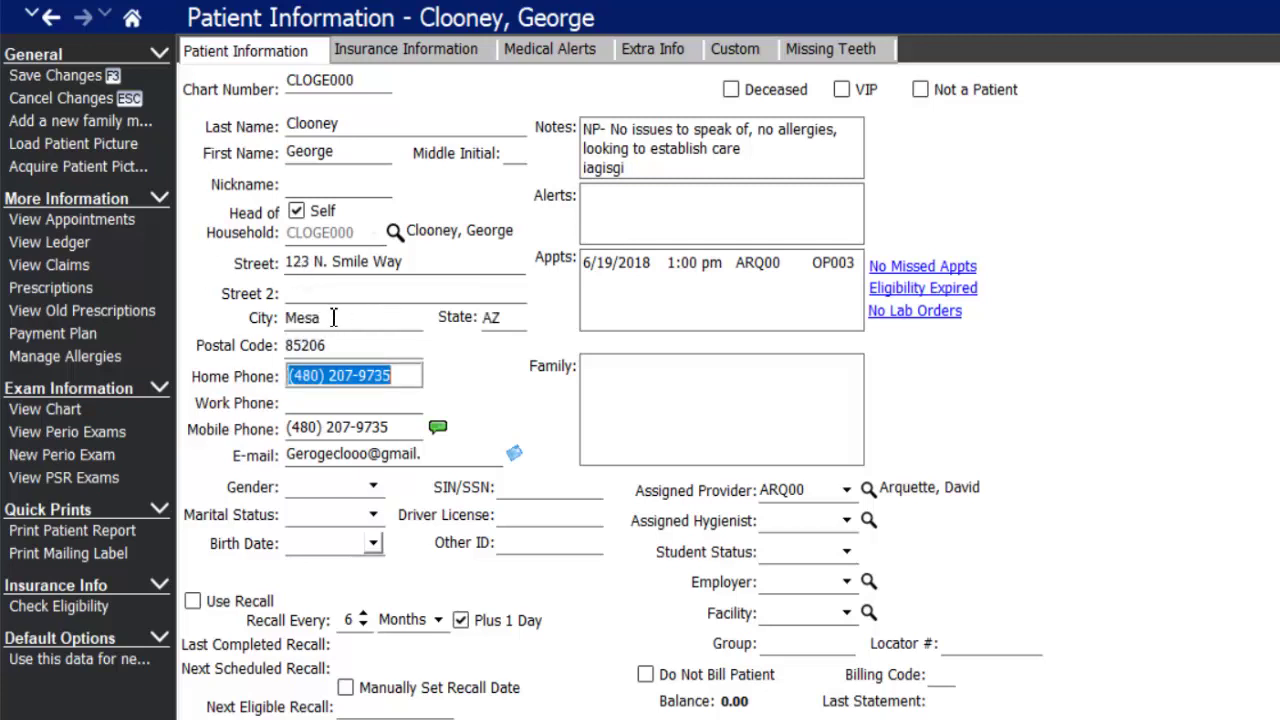
- Set gender Female, marital status Married, birth date 10/15/1972, and turn on Use Recall
{"action": "left_click", "coordinate": [373, 487]}
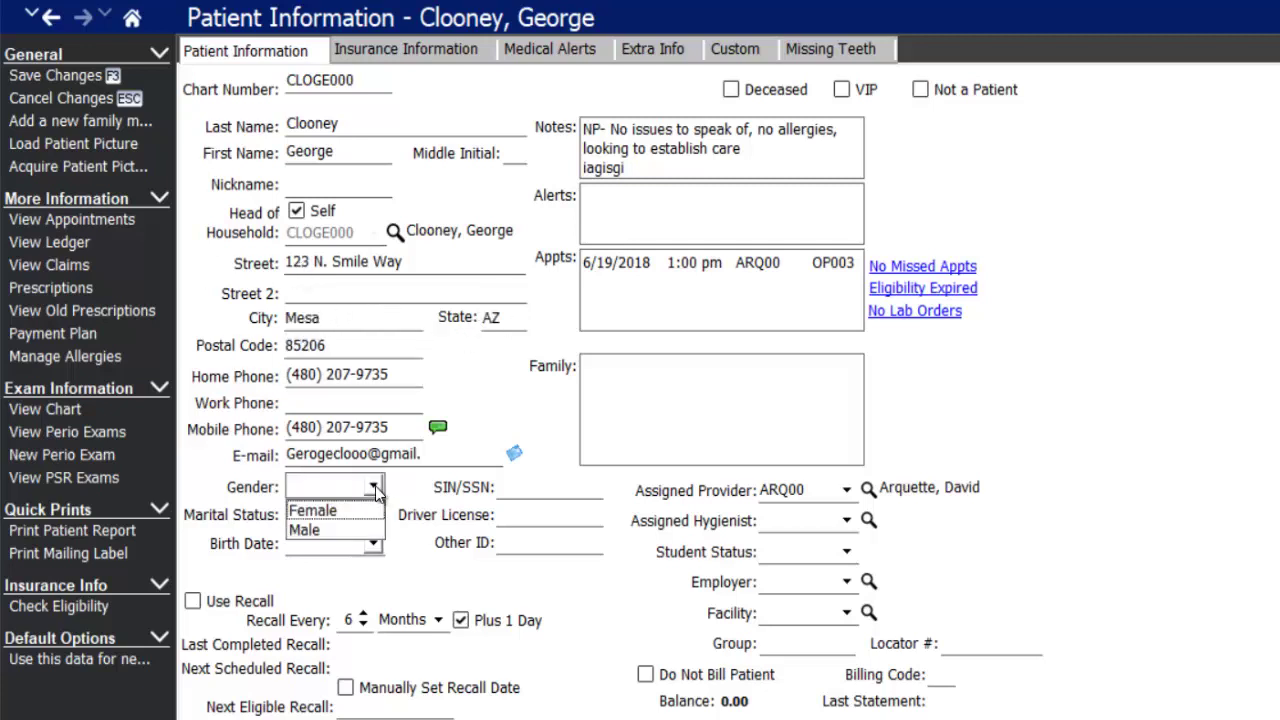
{"action": "left_click", "coordinate": [340, 510]}
{"action": "left_click", "coordinate": [322, 514]}
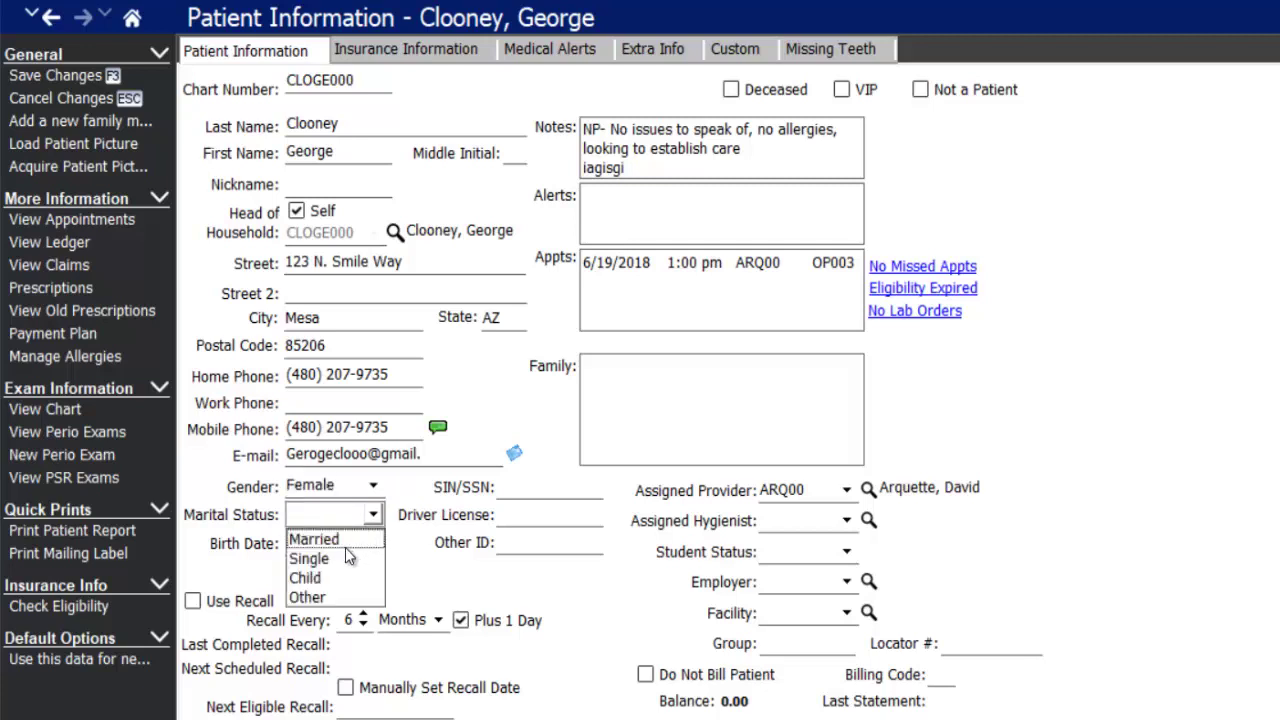
{"action": "left_click", "coordinate": [348, 540]}
{"action": "left_click", "coordinate": [307, 538]}
{"action": "left_click", "coordinate": [307, 538]}
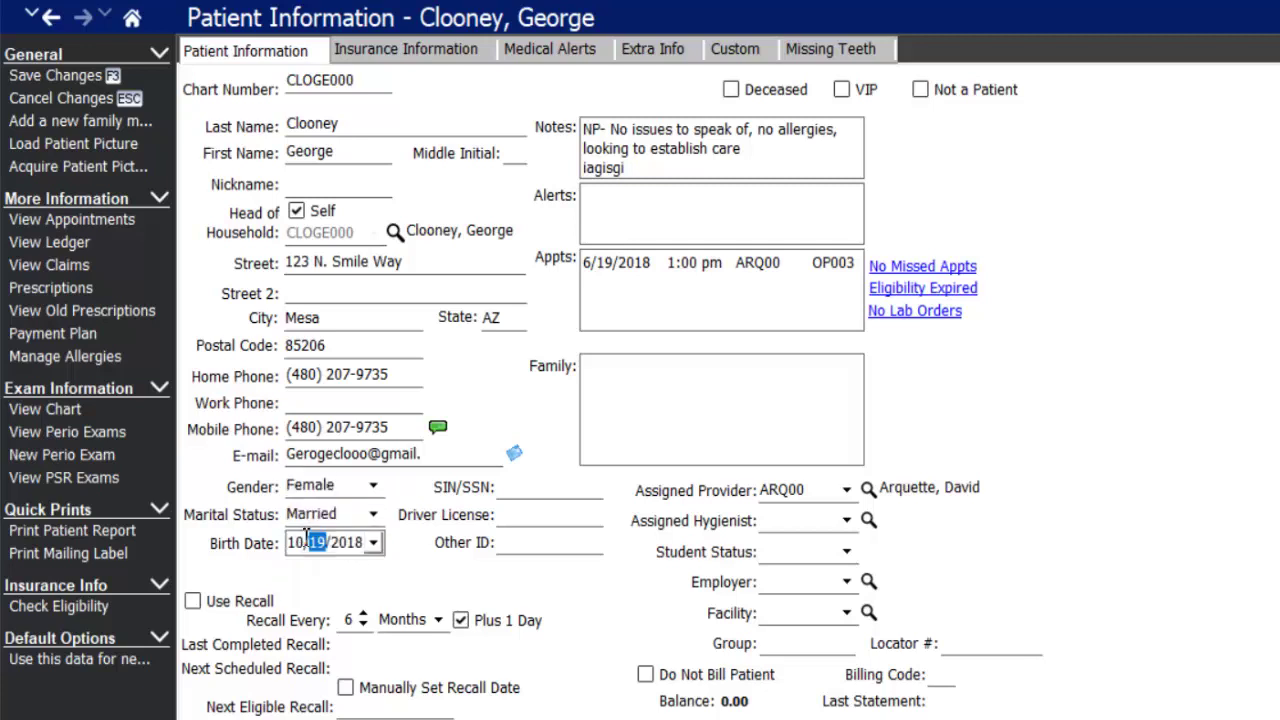
{"action": "type", "text": "15/"}
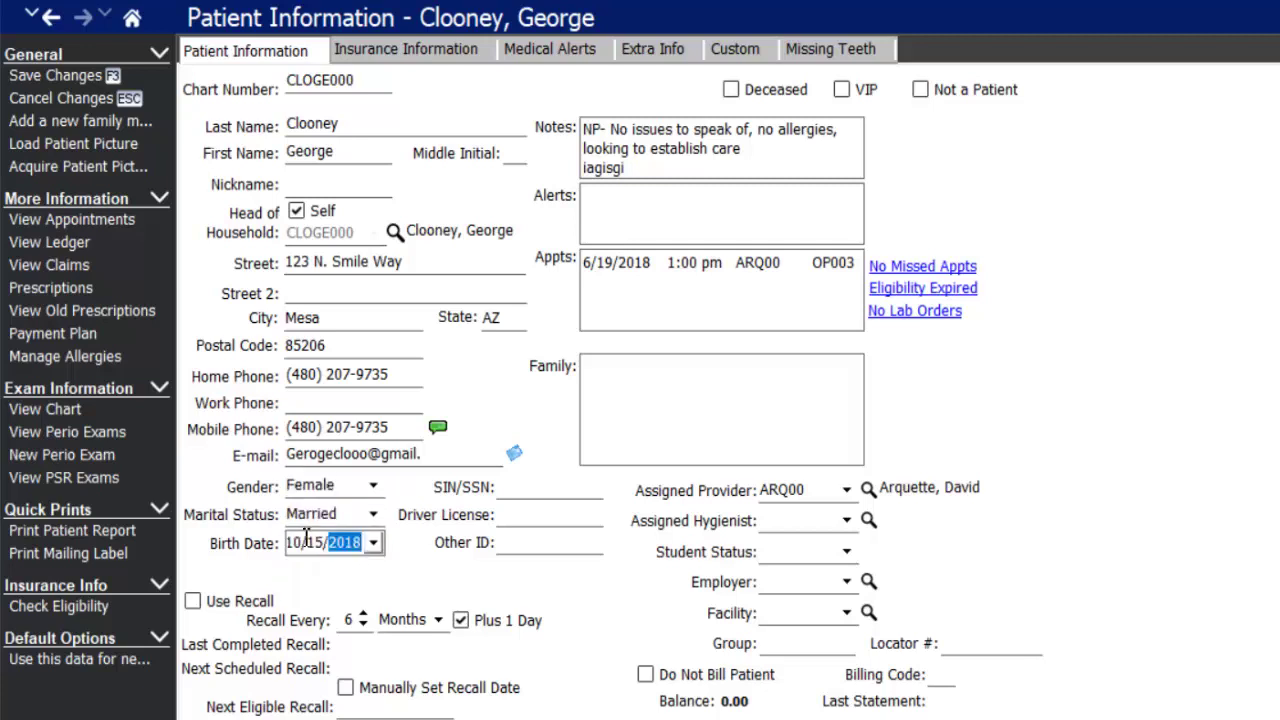
{"action": "type", "text": "1972"}
{"action": "key", "text": "Tab"}
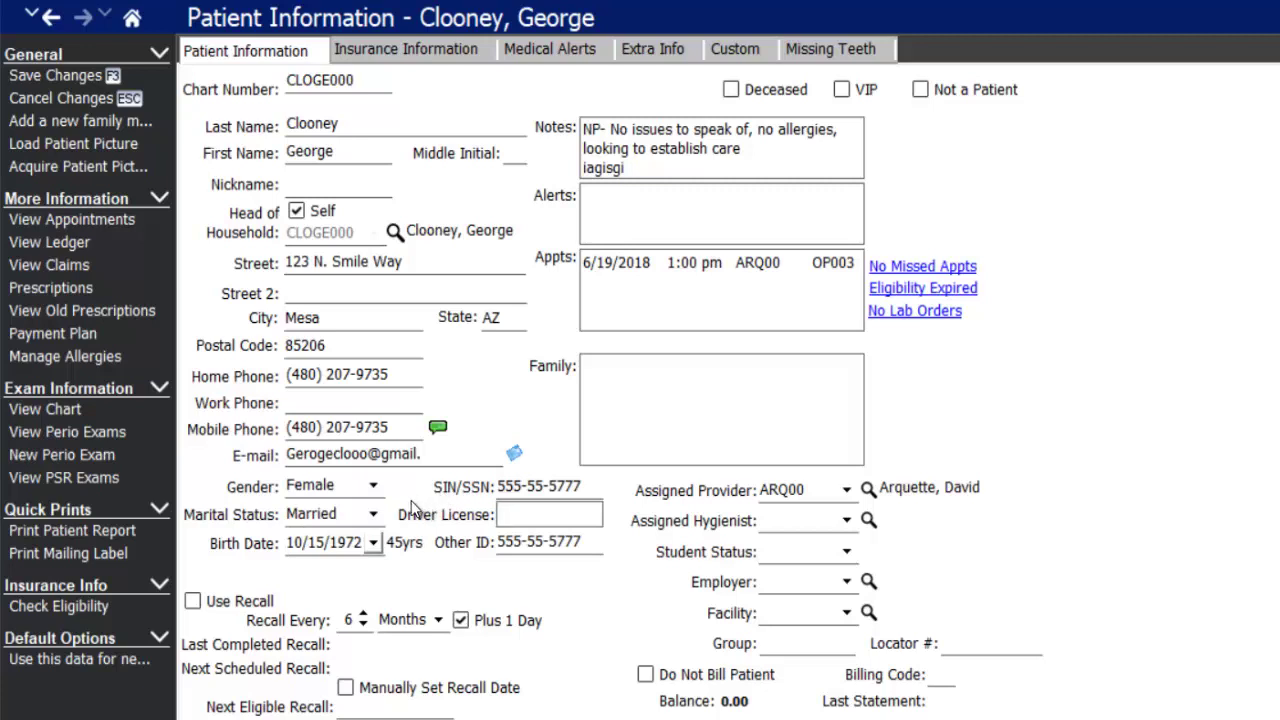
{"action": "left_click", "coordinate": [193, 603]}
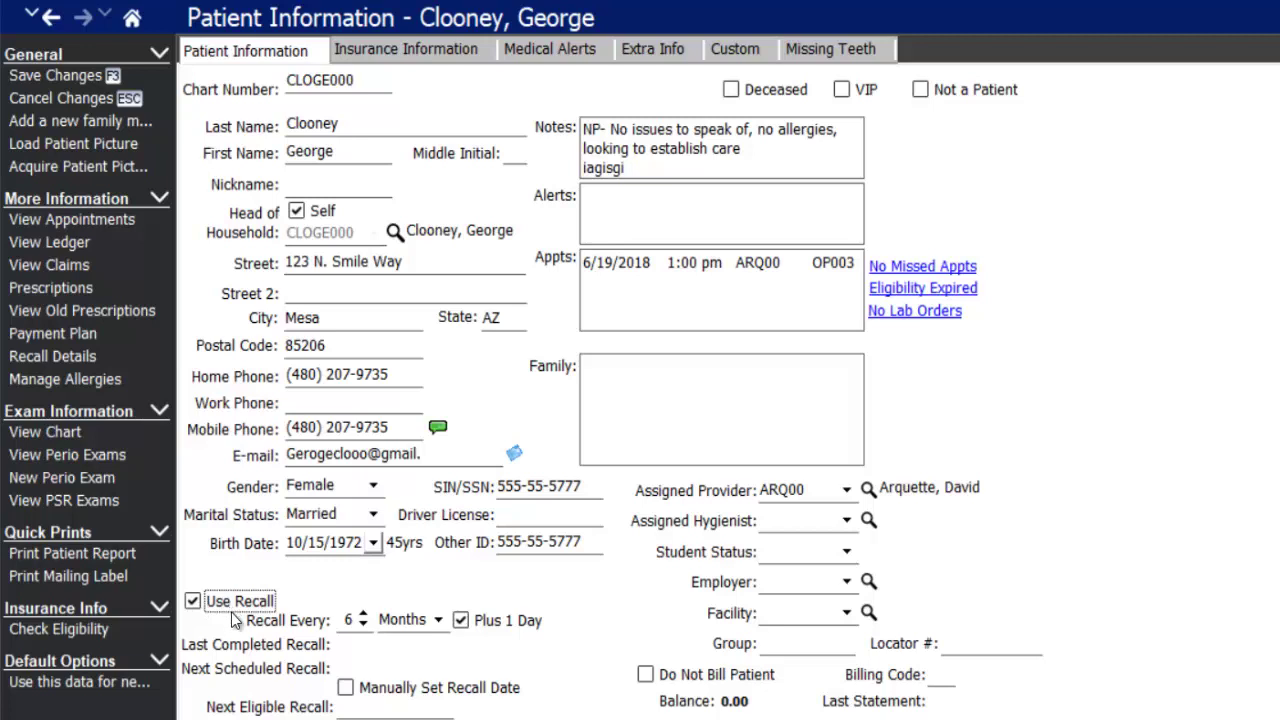
- Set the recall interval to 4 Months and switch to a manually set recall date
{"action": "left_click", "coordinate": [364, 630]}
{"action": "left_click", "coordinate": [364, 625]}
{"action": "left_click", "coordinate": [438, 620]}
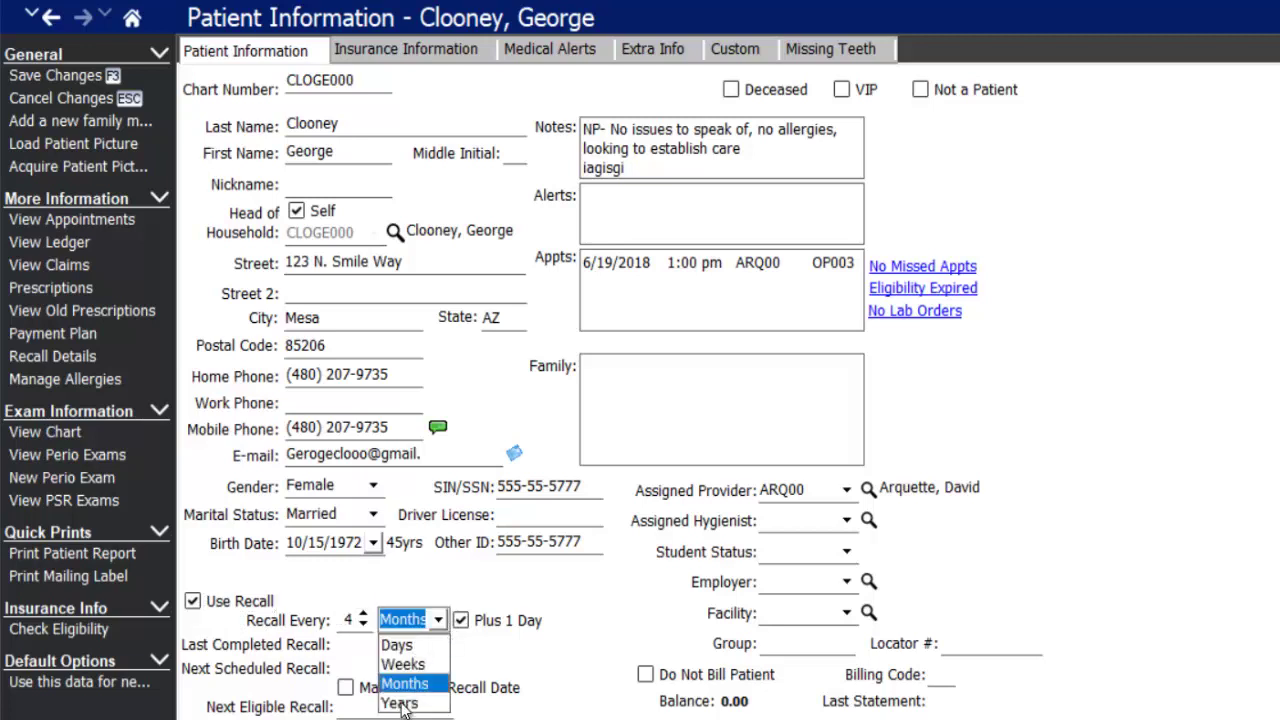
{"action": "left_click", "coordinate": [574, 626]}
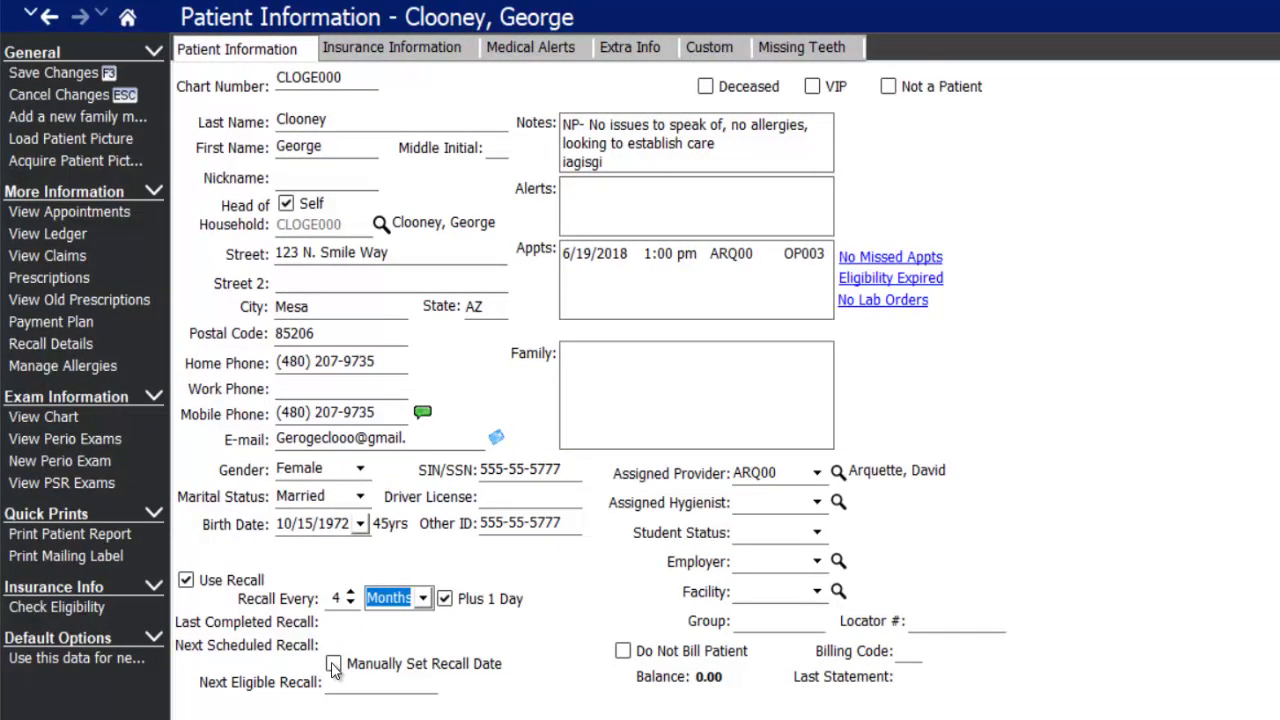
{"action": "left_click", "coordinate": [333, 664]}
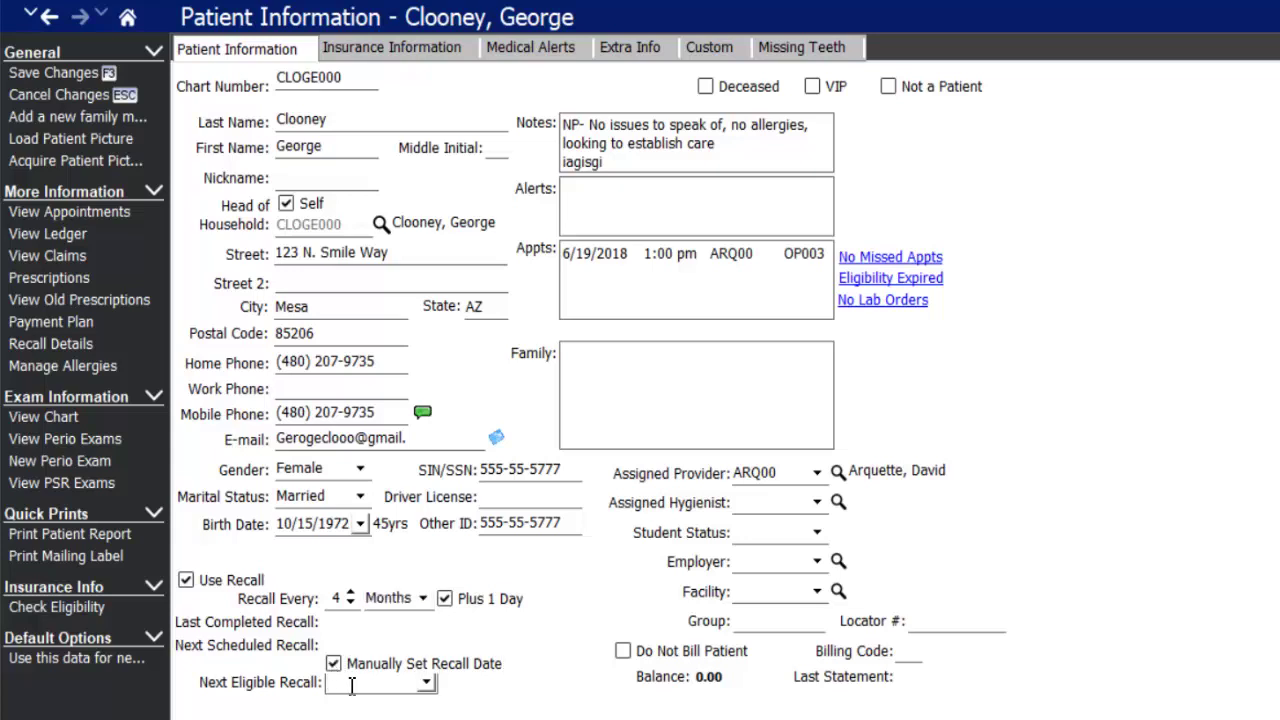
- Confirm the 11/1/2018 recall date, clear the old notes text, and select the Bad Gag reflex alert
{"action": "key", "text": "Tab"}
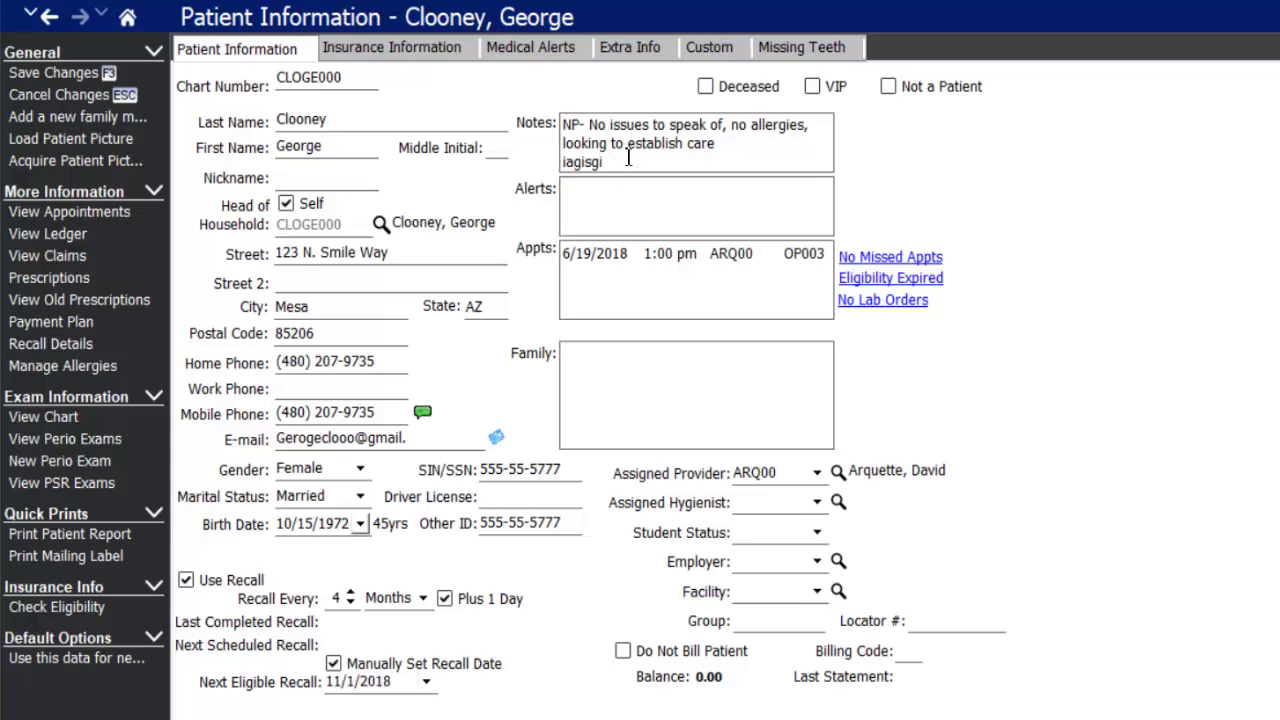
{"action": "left_click_drag", "start_coordinate": [604, 162], "coordinate": [555, 118]}
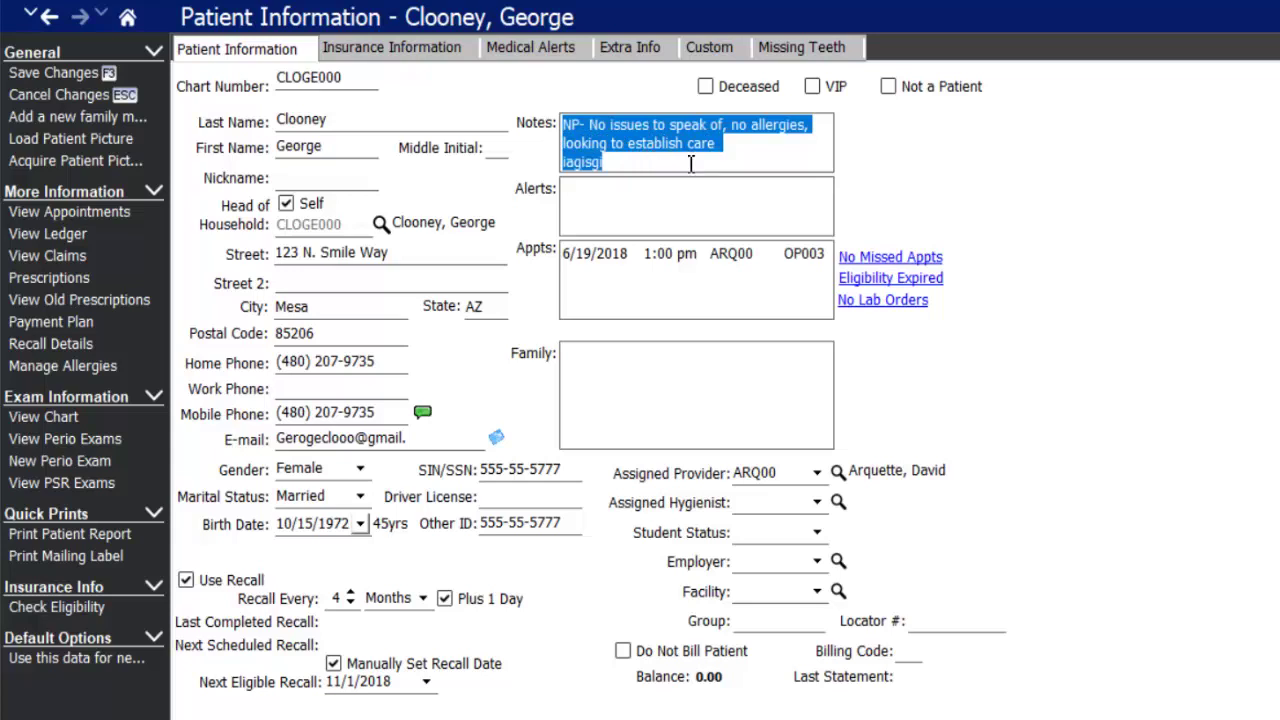
{"action": "key", "text": "Delete"}
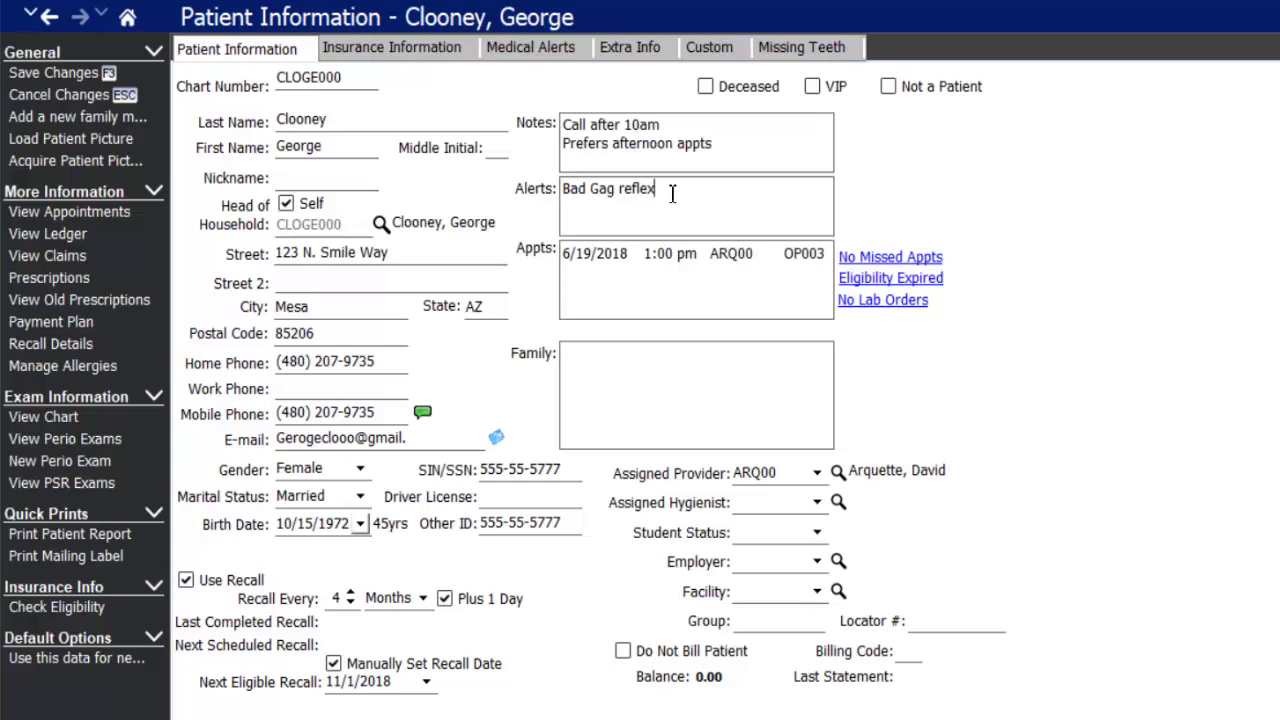
{"action": "left_click_drag", "start_coordinate": [671, 194], "coordinate": [512, 192]}
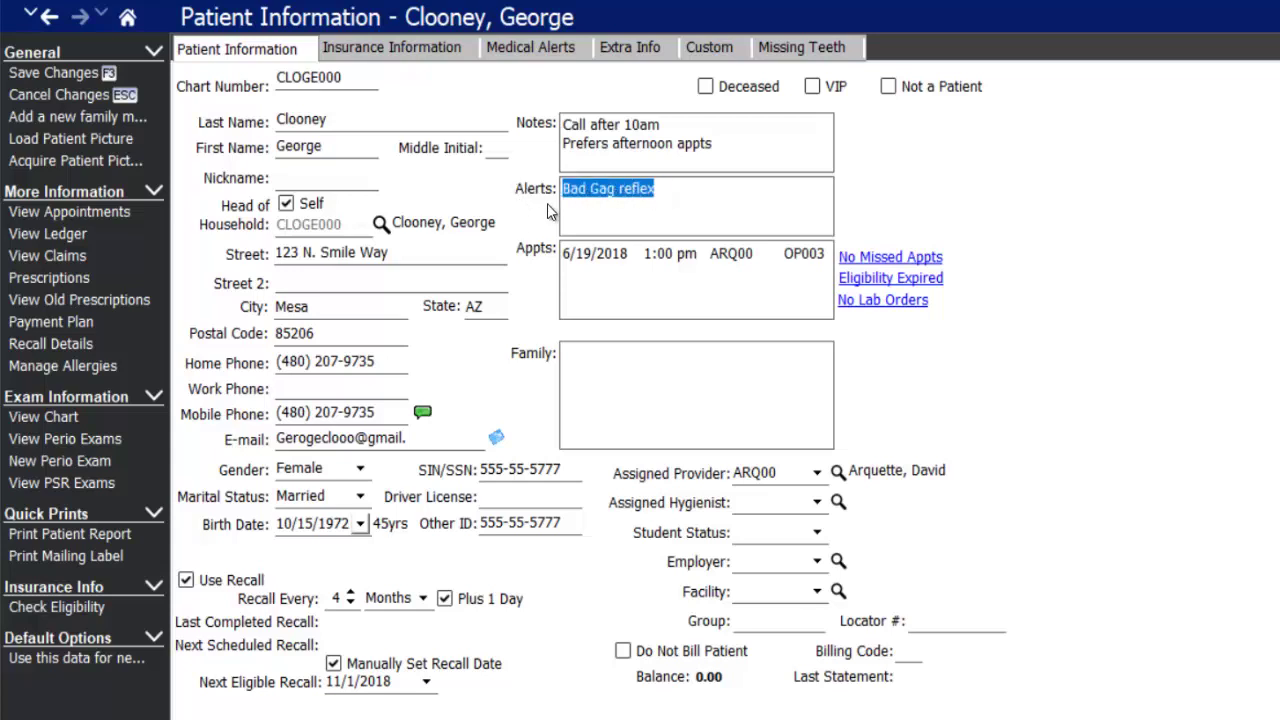
- Format the Bad Gag reflex alert text as bold, size 16, in red
{"action": "right_click", "coordinate": [630, 190]}
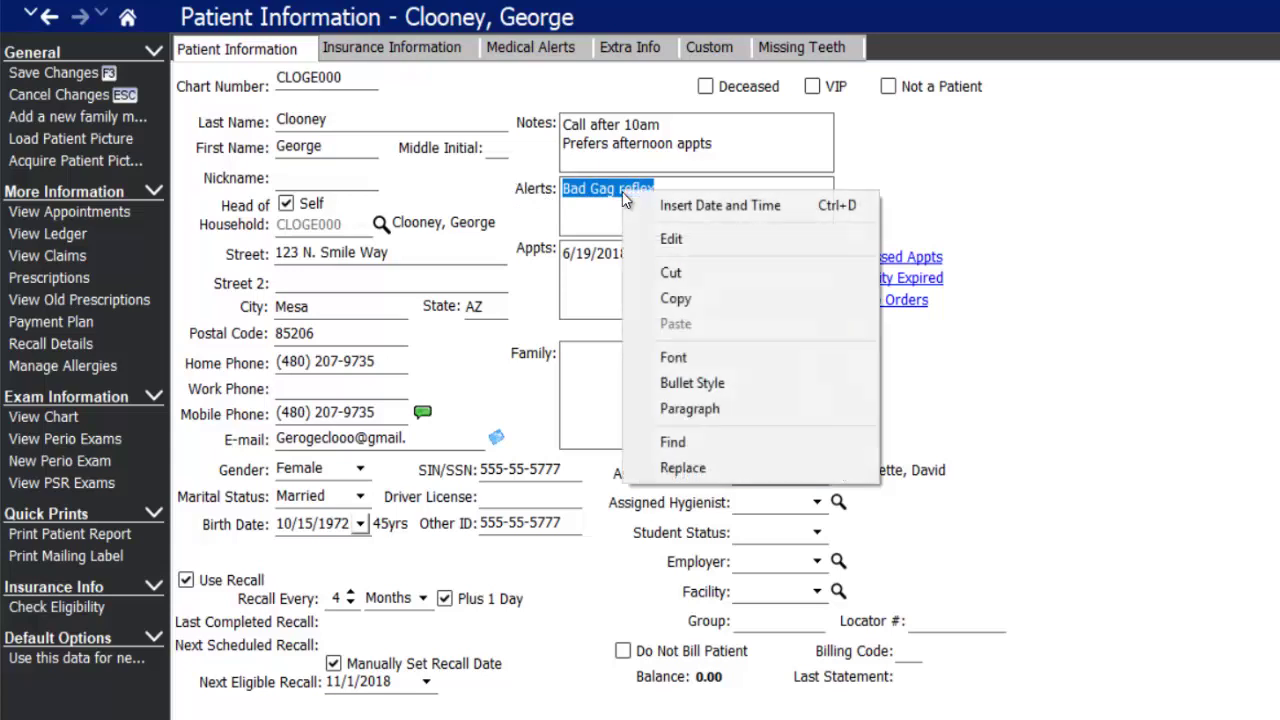
{"action": "left_click", "coordinate": [689, 358]}
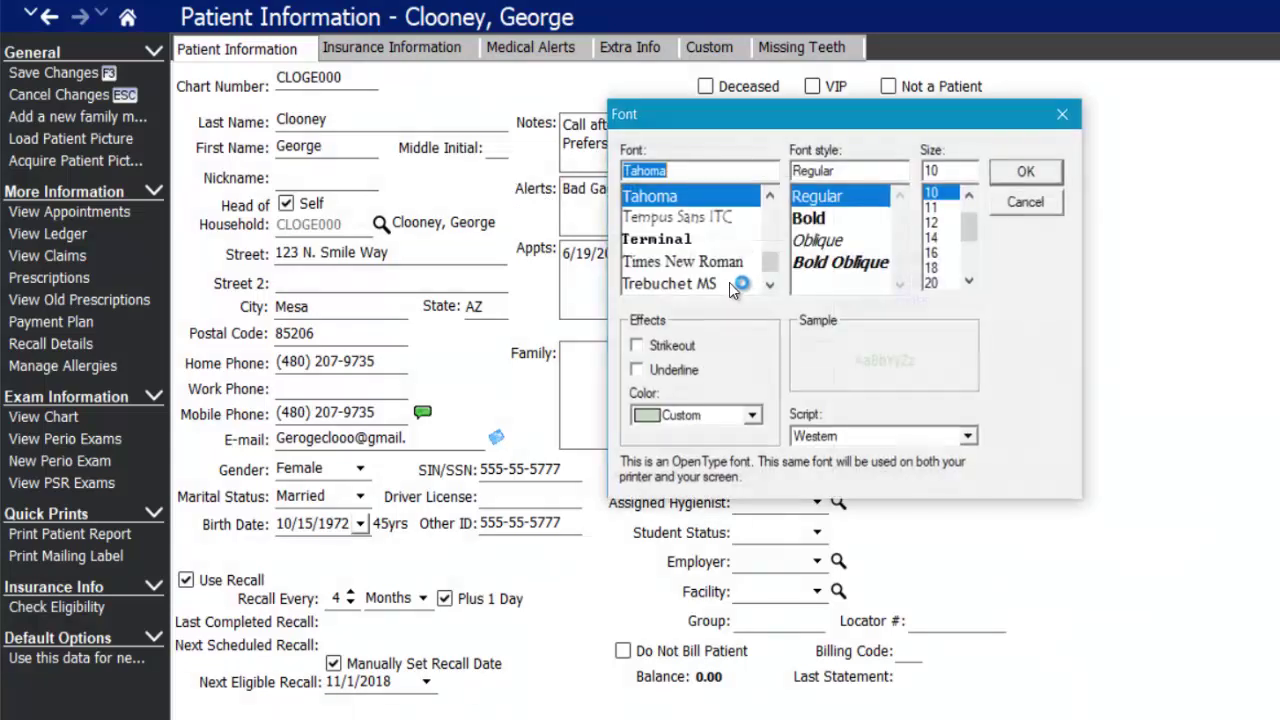
{"action": "left_click", "coordinate": [808, 218]}
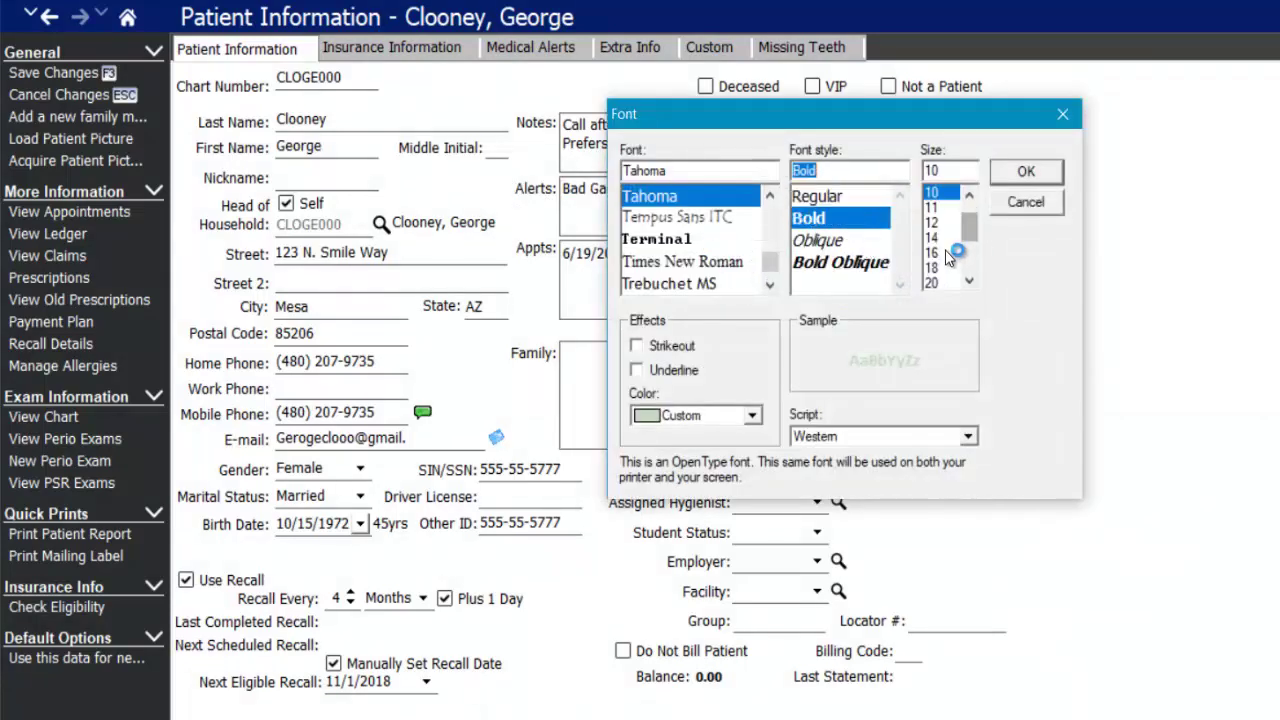
{"action": "left_click", "coordinate": [931, 253]}
{"action": "left_click", "coordinate": [752, 416]}
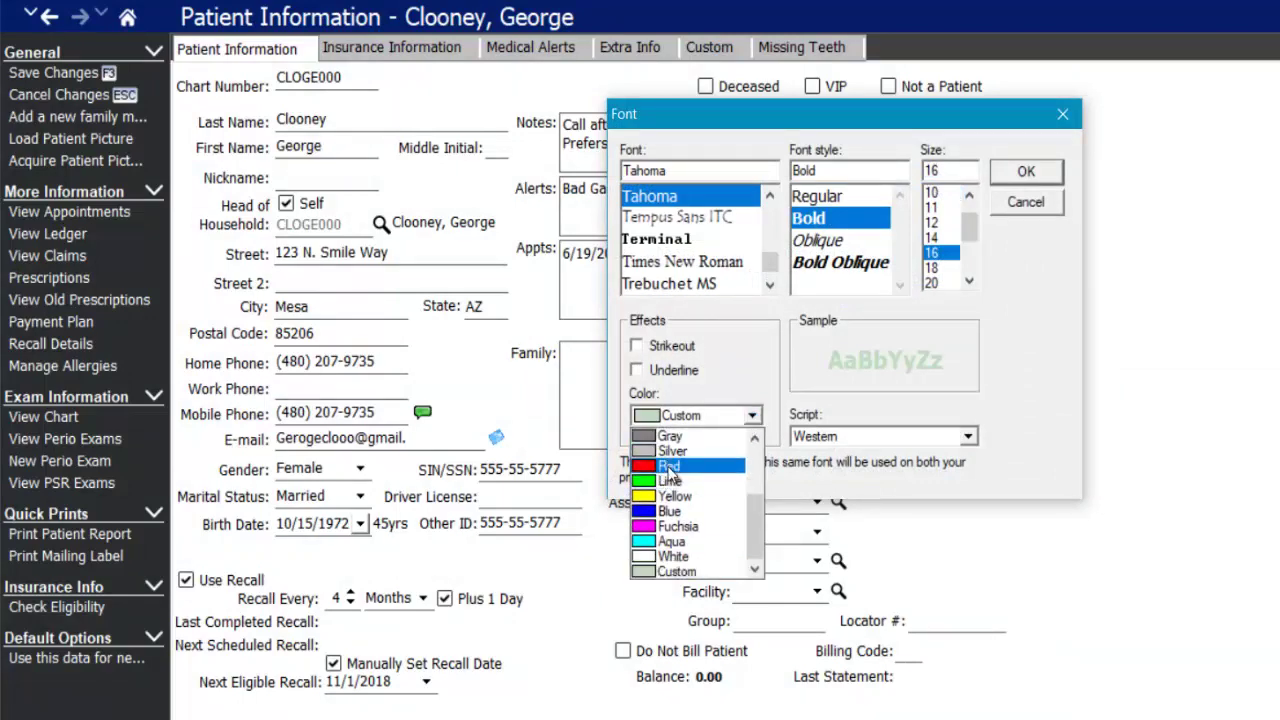
{"action": "left_click", "coordinate": [680, 470]}
{"action": "left_click", "coordinate": [1026, 173]}
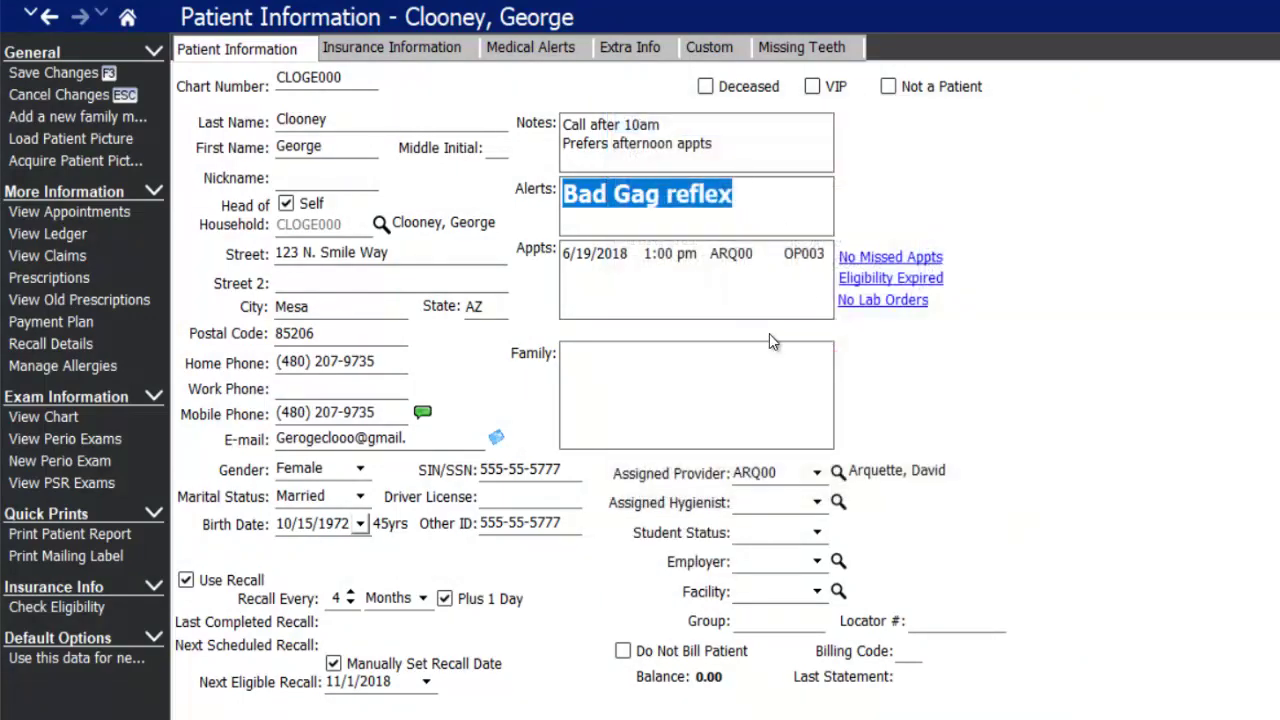
{"action": "left_click", "coordinate": [729, 281]}
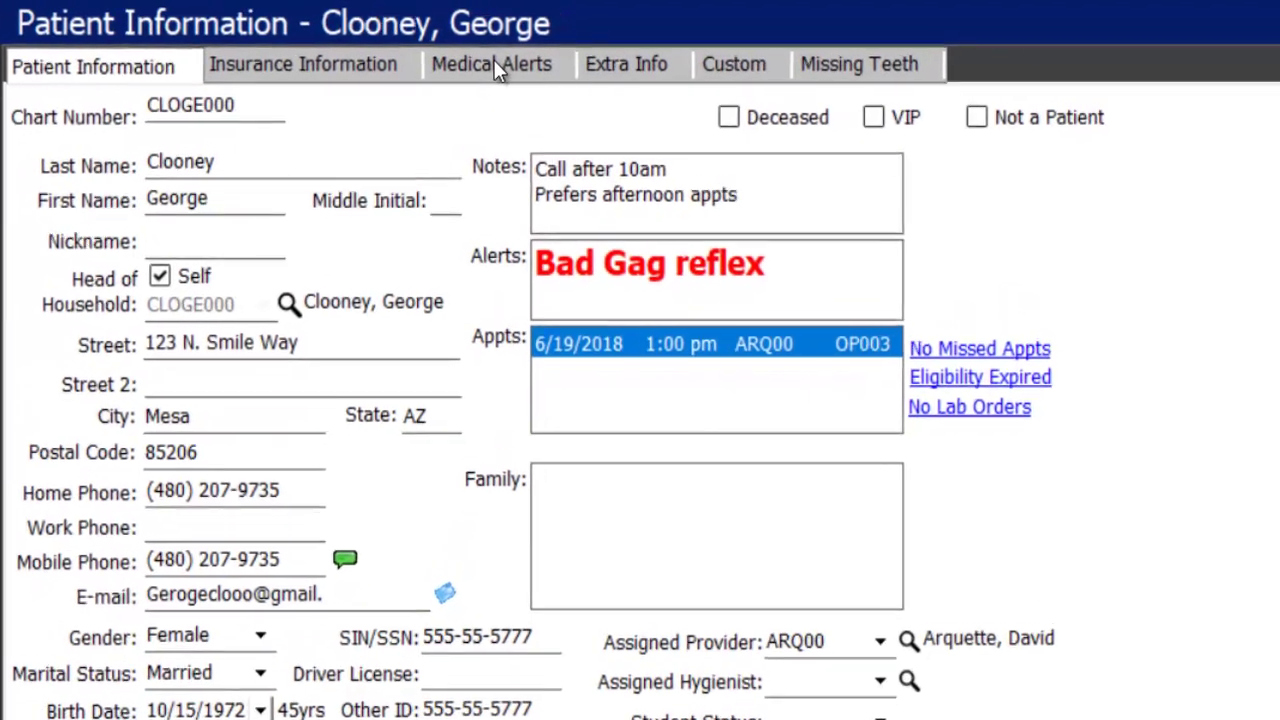
- Flag Arthritis, Rheumatism as a medical alert and add a Metformin, 2xday, Diabetes medication
{"action": "left_click", "coordinate": [497, 70]}
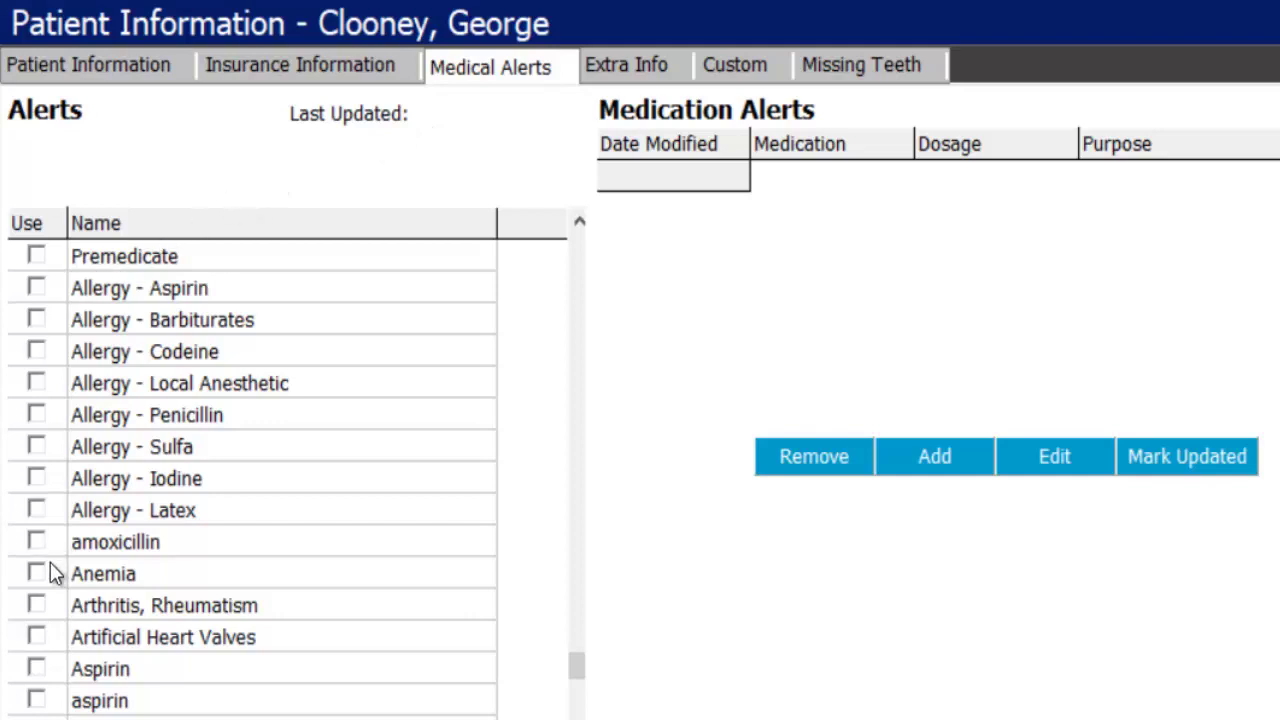
{"action": "left_click", "coordinate": [38, 607]}
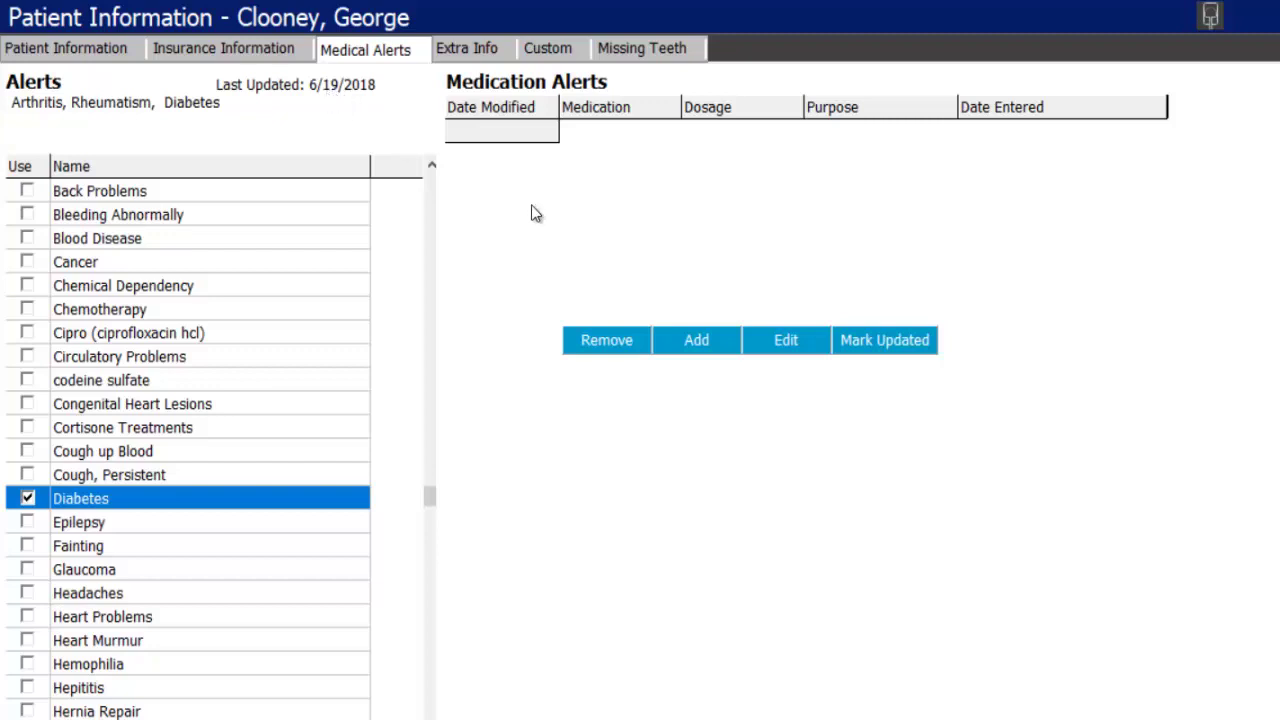
{"action": "left_click", "coordinate": [697, 341]}
{"action": "left_click", "coordinate": [586, 134]}
{"action": "type", "text": "Metformin"}
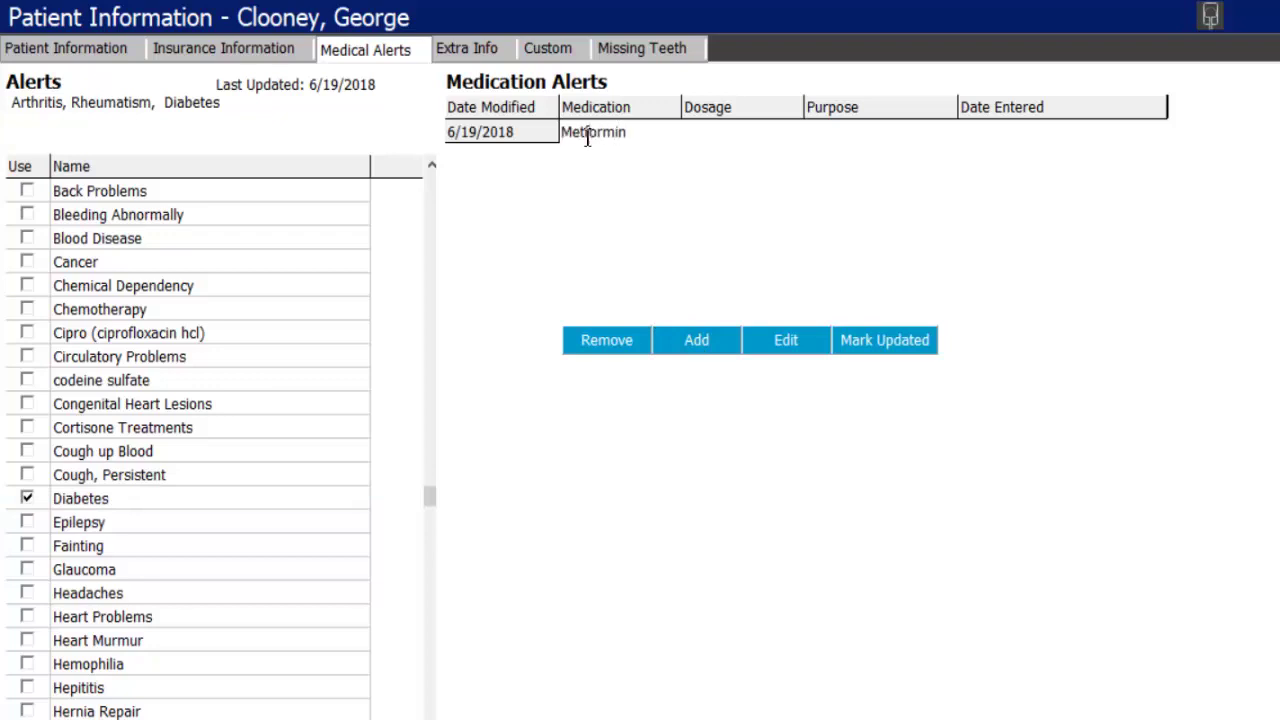
{"action": "key", "text": "Tab"}
{"action": "type", "text": "2xday"}
{"action": "key", "text": "Tab"}
{"action": "type", "text": "Diabetes"}
{"action": "key", "text": "Tab"}
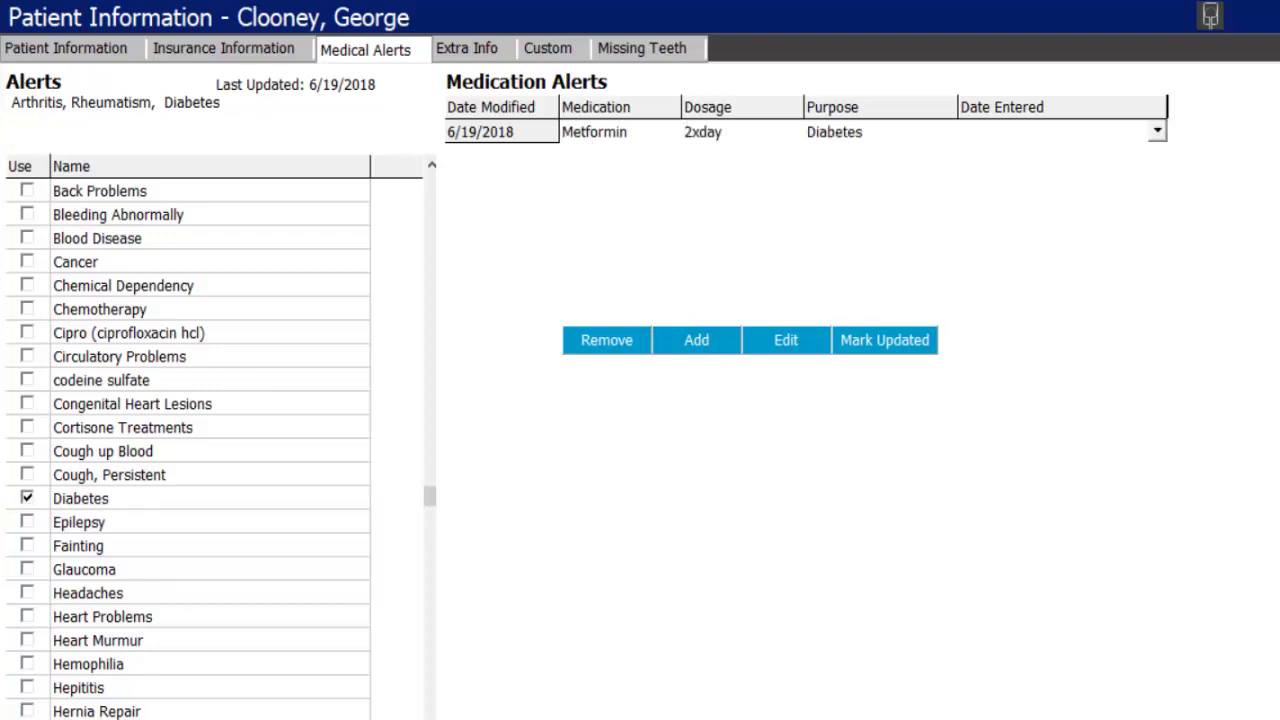
- Set the medication's date entered to 6/19/2018 and return to Patient Information
{"action": "left_click", "coordinate": [1157, 131]}
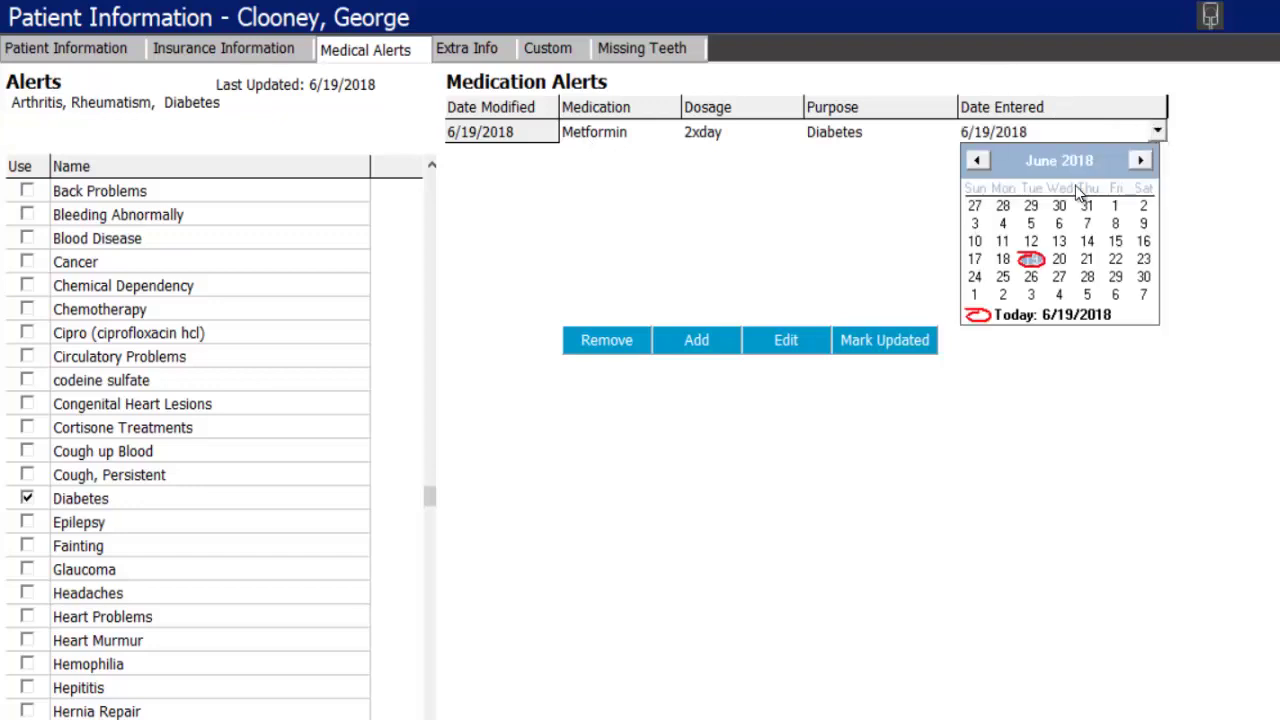
{"action": "left_click", "coordinate": [1031, 259]}
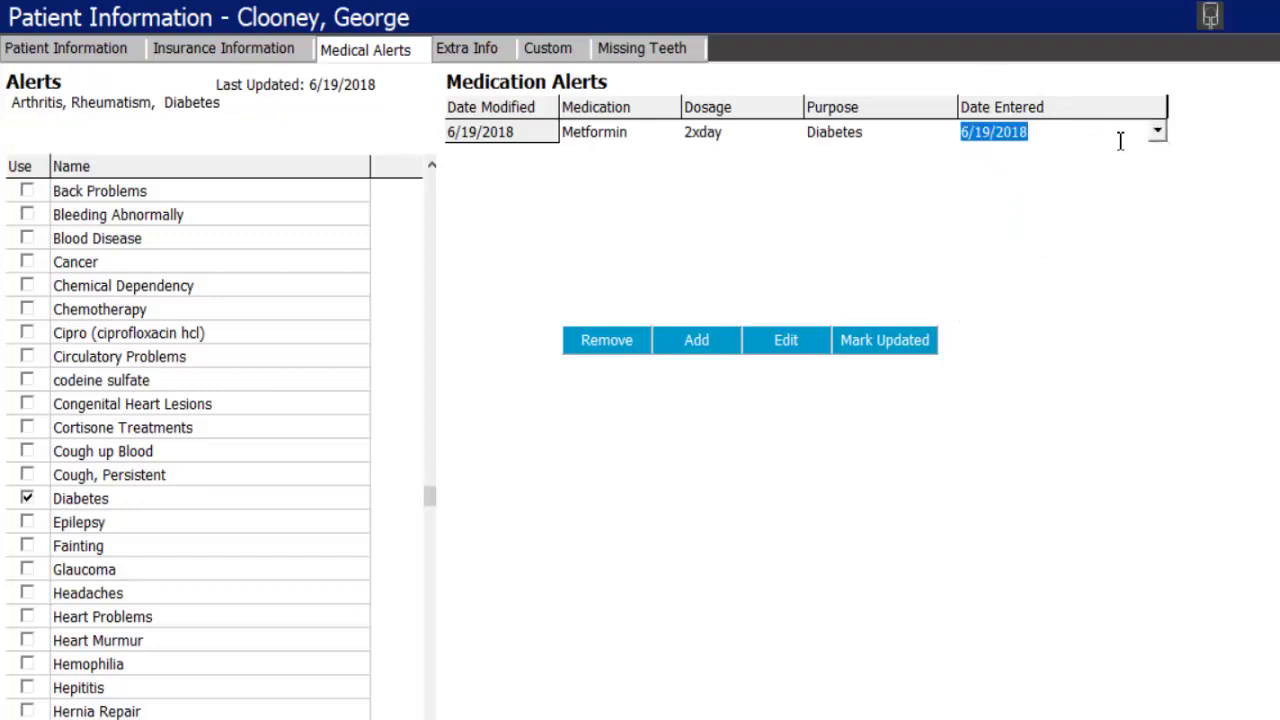
{"action": "left_click", "coordinate": [1157, 132]}
{"action": "left_click", "coordinate": [63, 46]}
{"action": "left_click", "coordinate": [96, 48]}
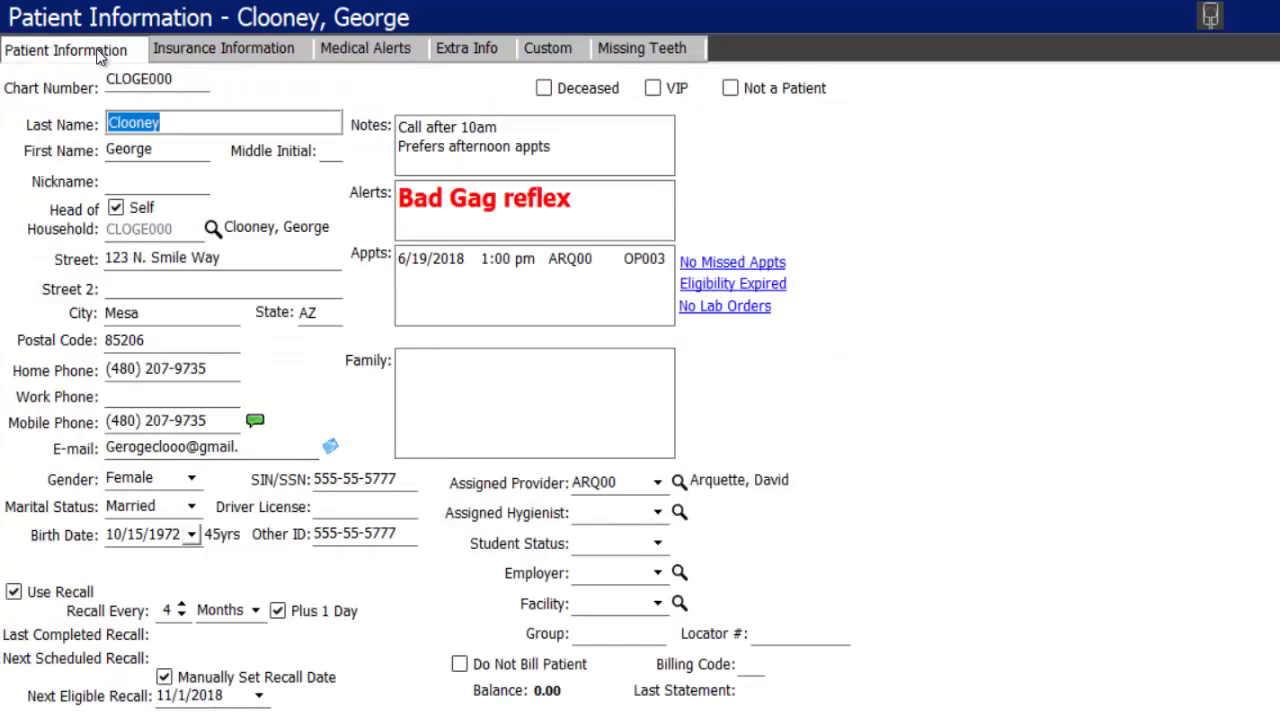
- Open the patient's 6/19/2018 appointment and save the pending patient changes
{"action": "left_click", "coordinate": [470, 262]}
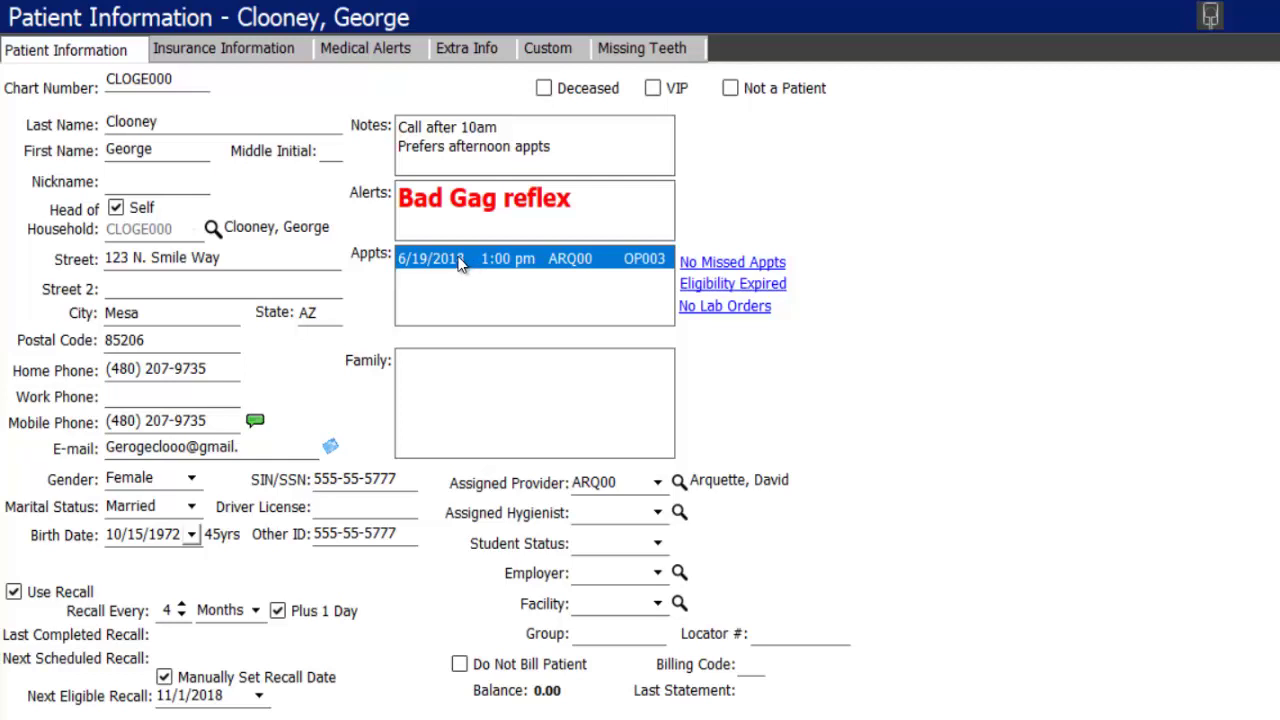
{"action": "double_click", "coordinate": [455, 258]}
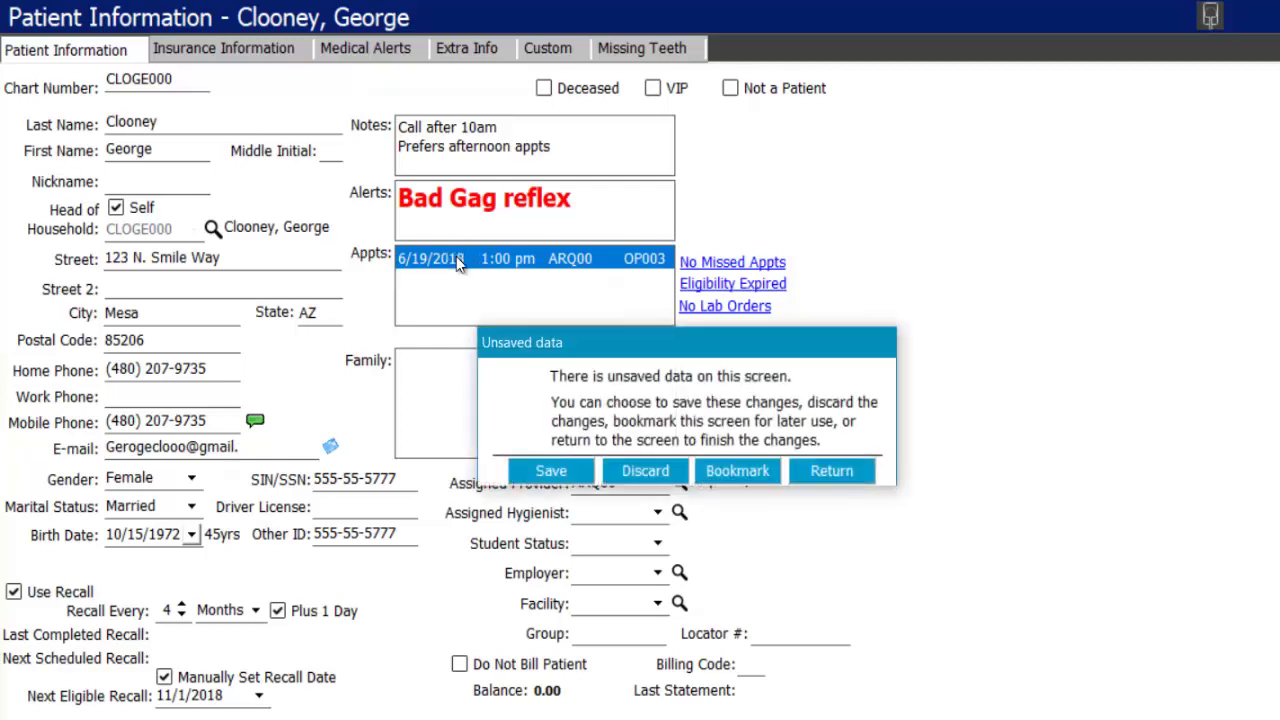
{"action": "left_click", "coordinate": [548, 480]}
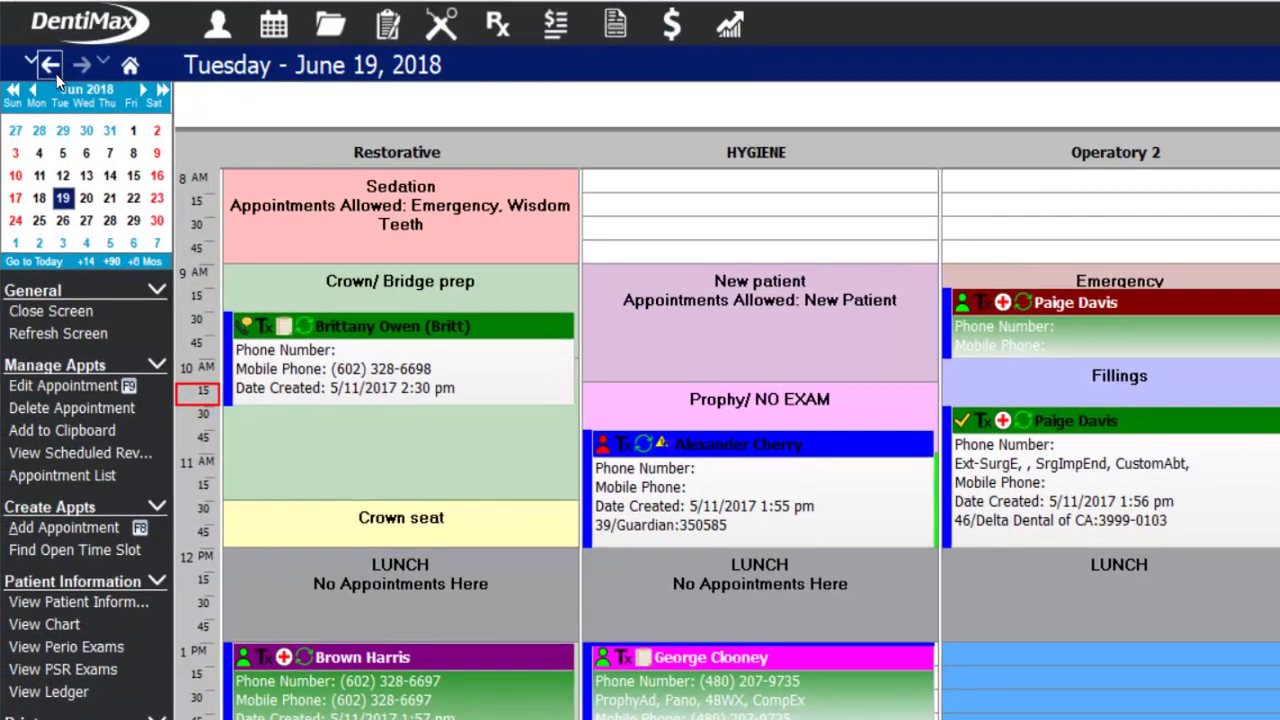
- Assign hygienist HYG02 and employer Hess Print Solutions, leaving student status and facility blank
{"action": "left_click", "coordinate": [54, 70]}
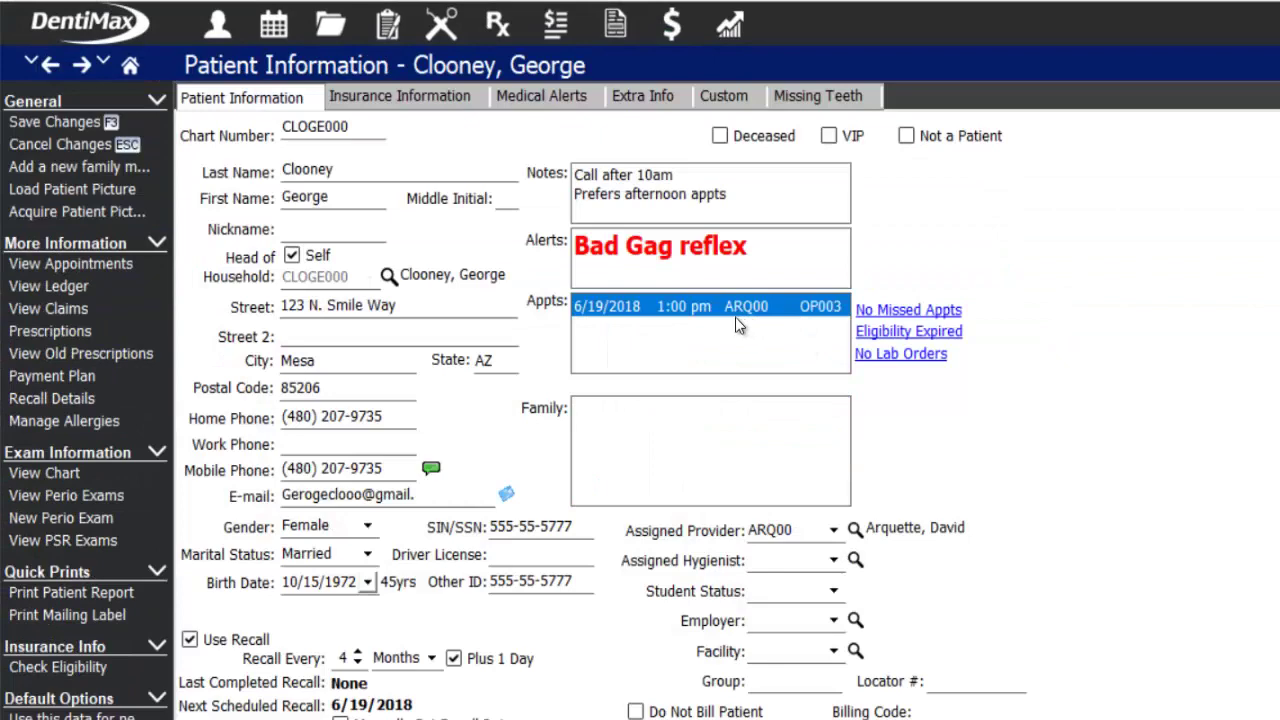
{"action": "left_click", "coordinate": [833, 560]}
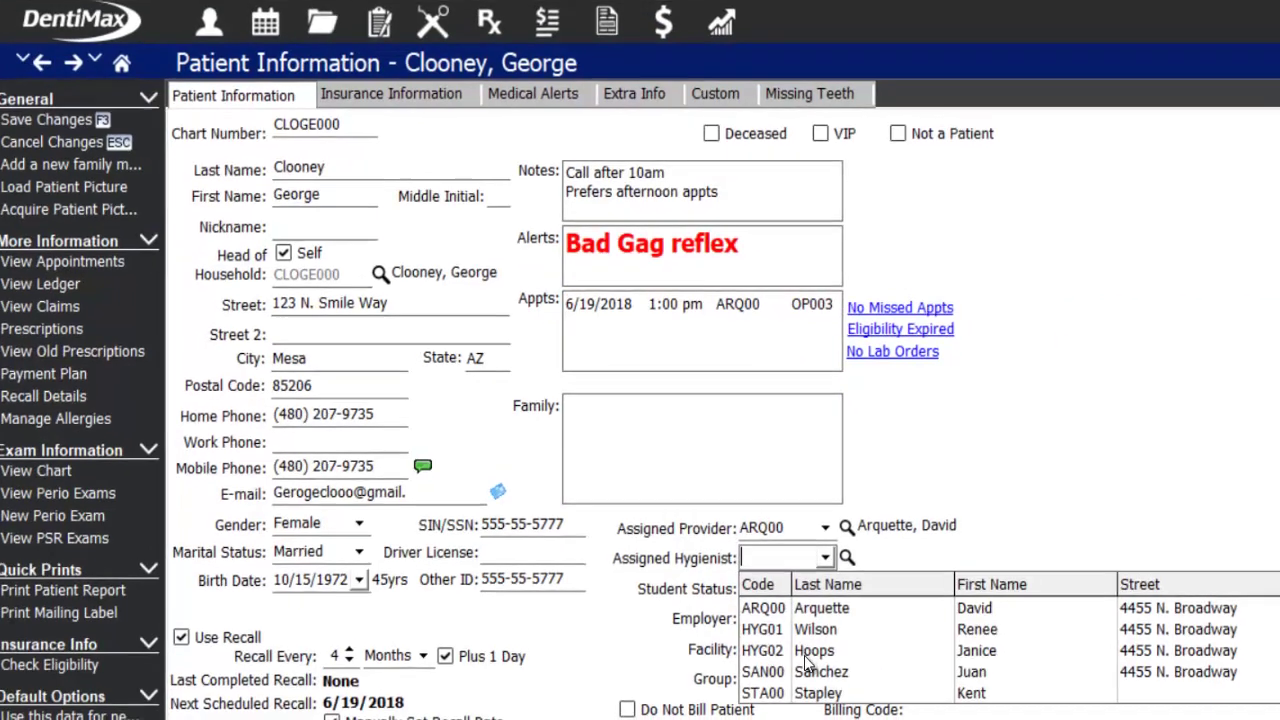
{"action": "left_click", "coordinate": [823, 652]}
{"action": "left_click", "coordinate": [788, 593]}
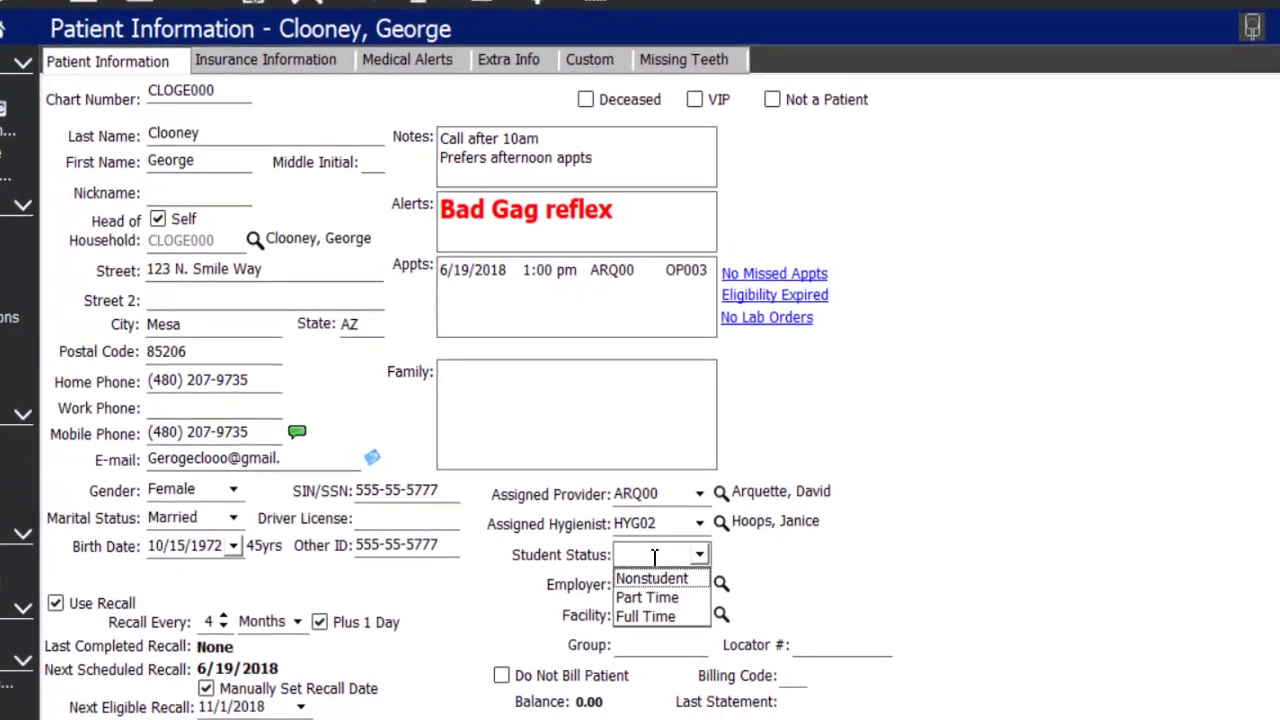
{"action": "left_click", "coordinate": [688, 566]}
{"action": "left_click", "coordinate": [676, 597]}
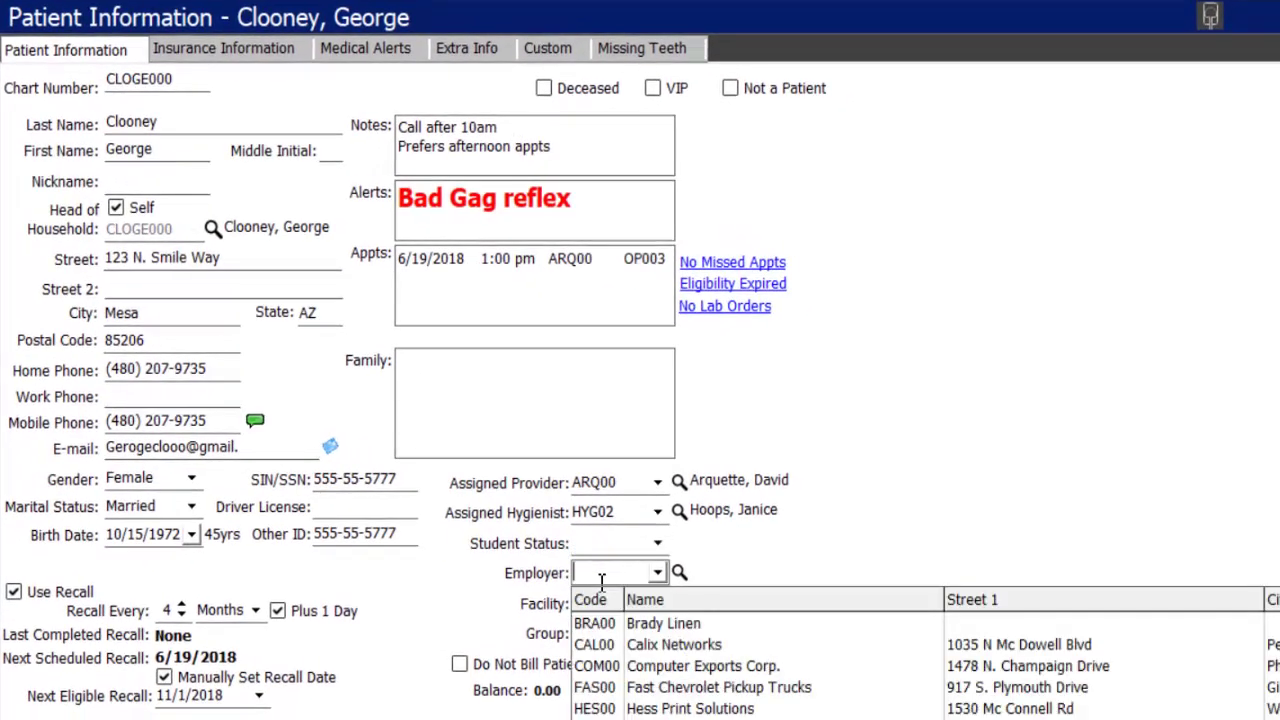
{"action": "left_click", "coordinate": [612, 710]}
{"action": "left_click", "coordinate": [628, 604]}
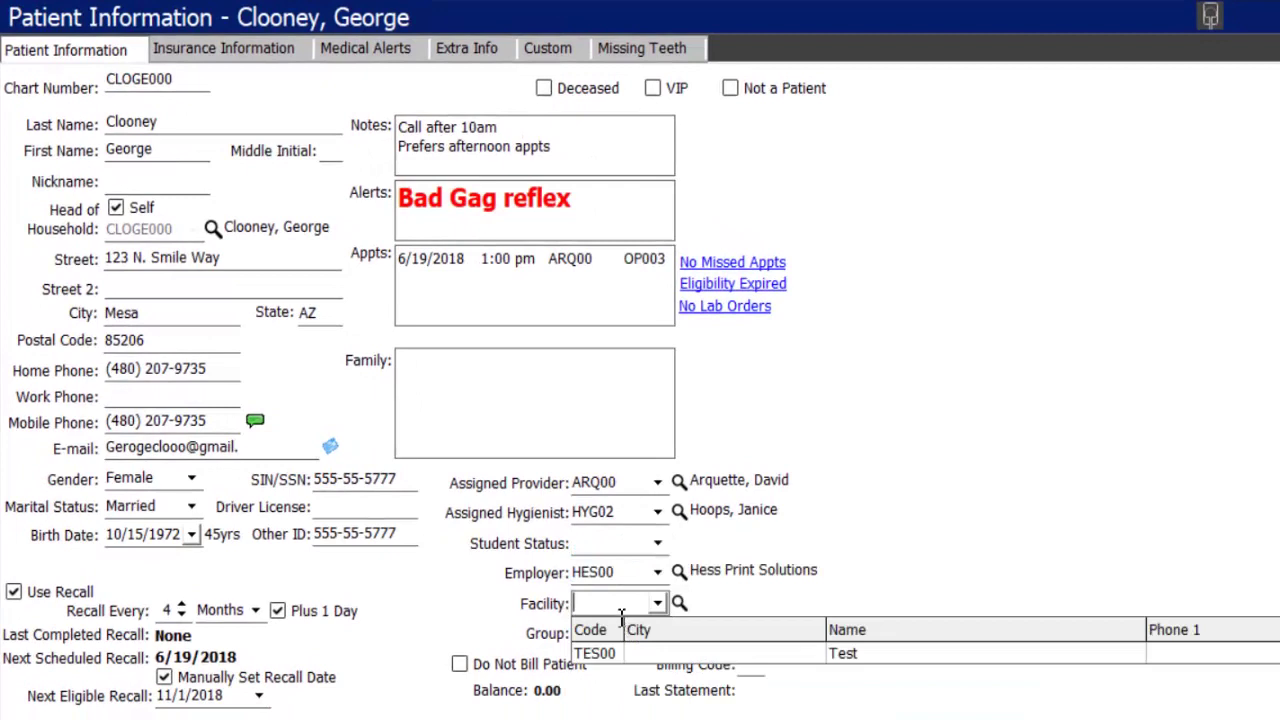
{"action": "left_click", "coordinate": [540, 614]}
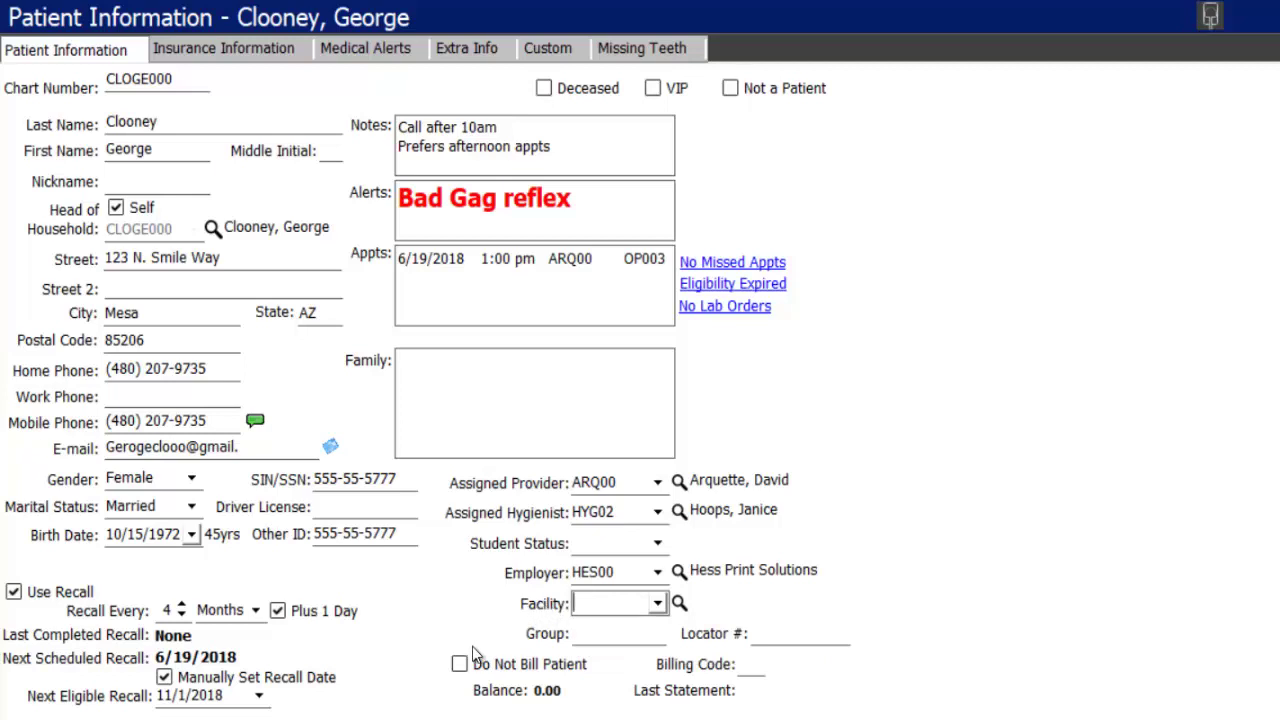
{"action": "left_click", "coordinate": [438, 374]}
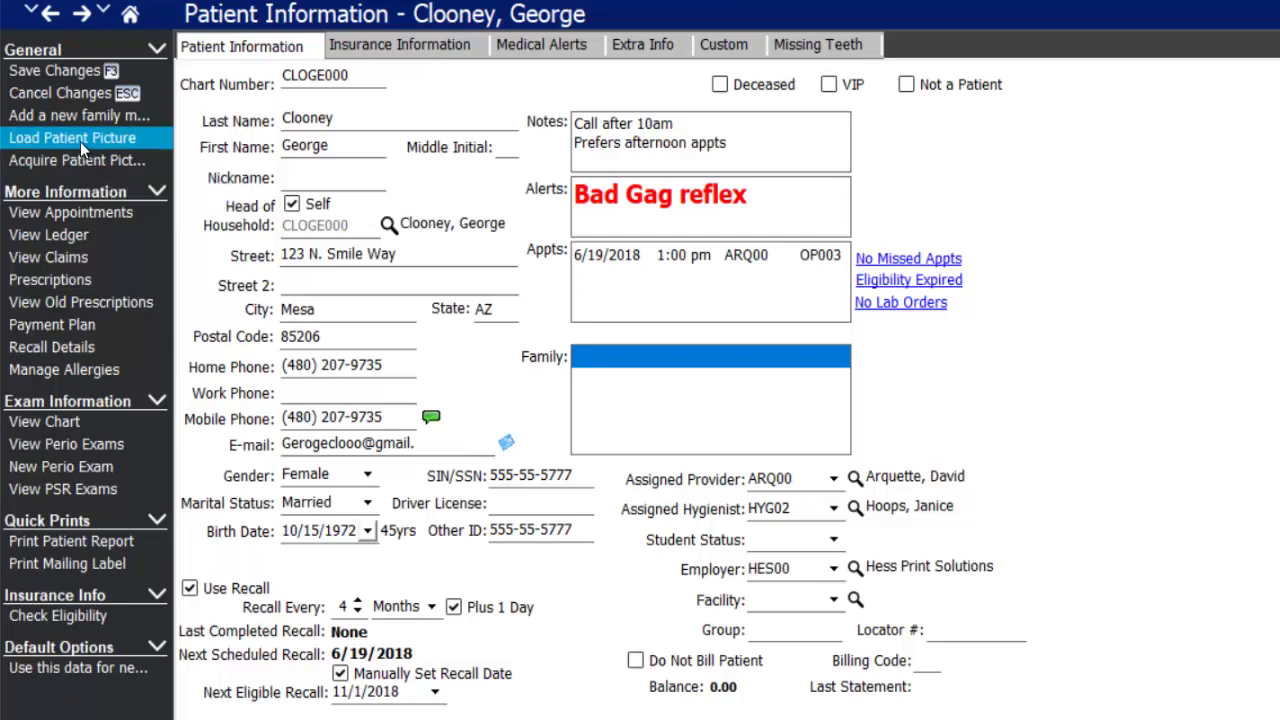
- Load GC.JPG from the Desktop as the patient's photo and save the record
{"action": "left_click", "coordinate": [79, 140]}
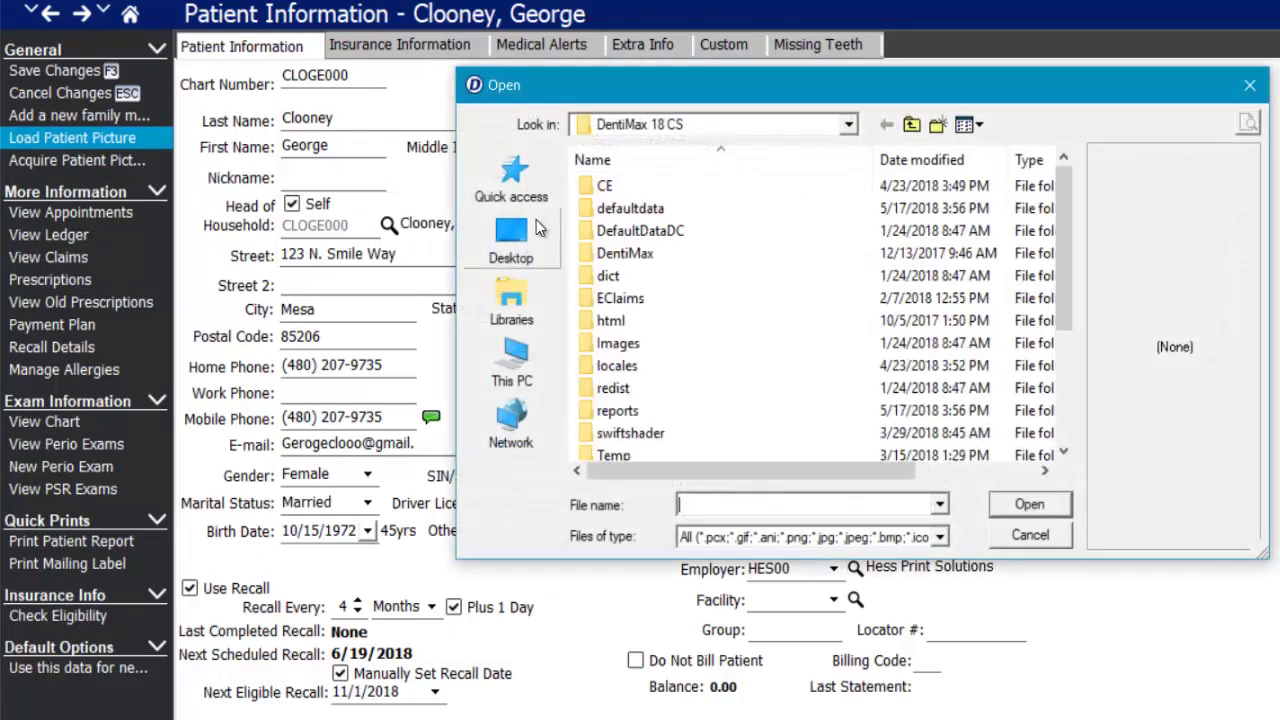
{"action": "left_click", "coordinate": [546, 240]}
{"action": "left_click_drag", "start_coordinate": [1068, 183], "coordinate": [1046, 440]}
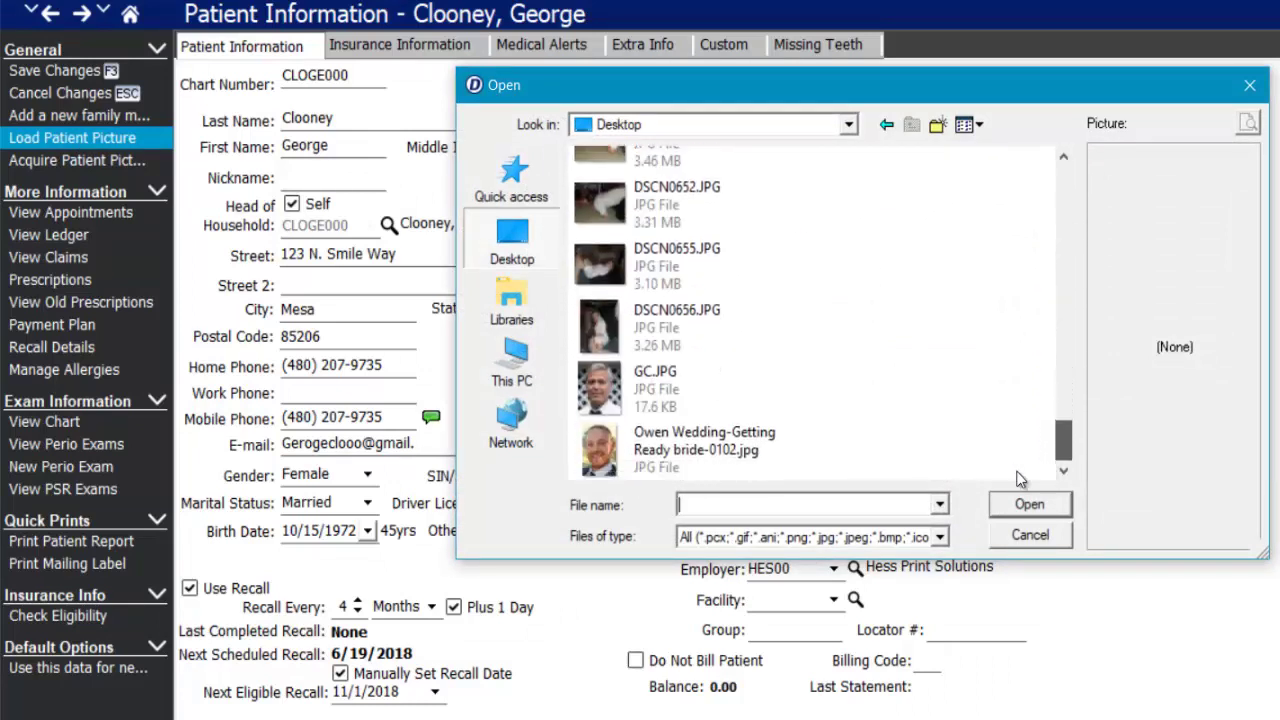
{"action": "left_click", "coordinate": [620, 390]}
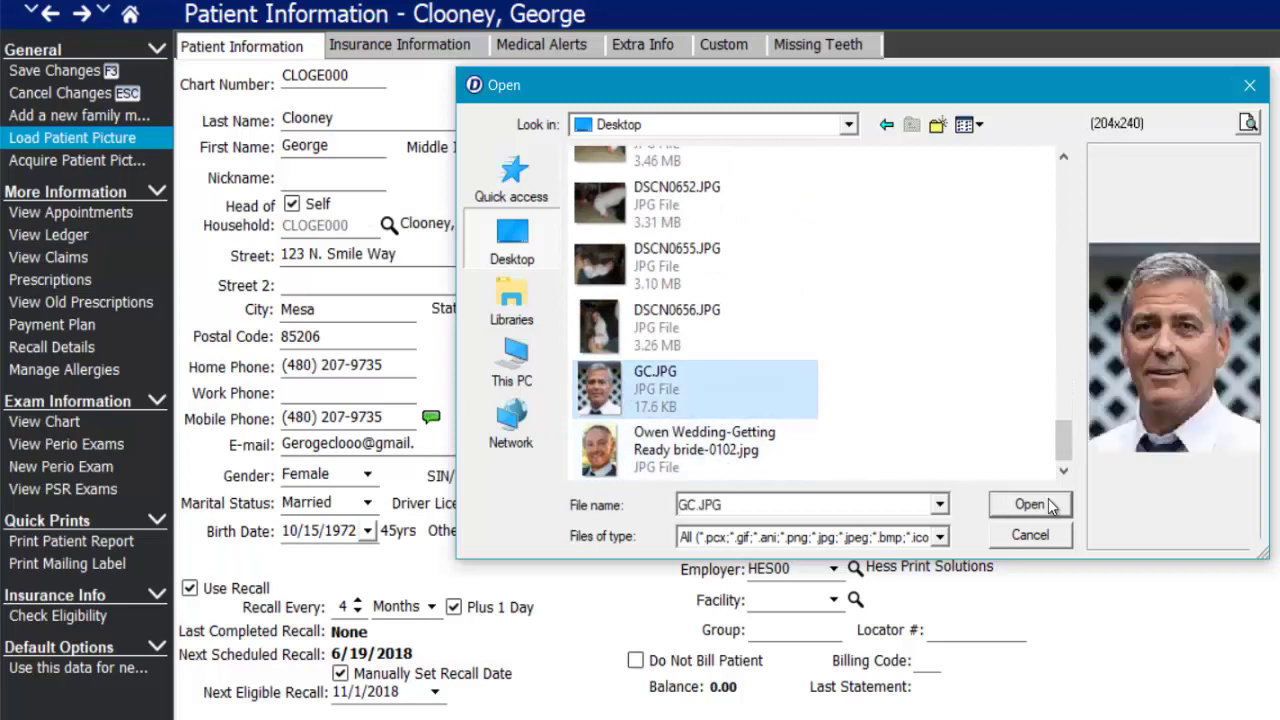
{"action": "left_click", "coordinate": [1030, 505]}
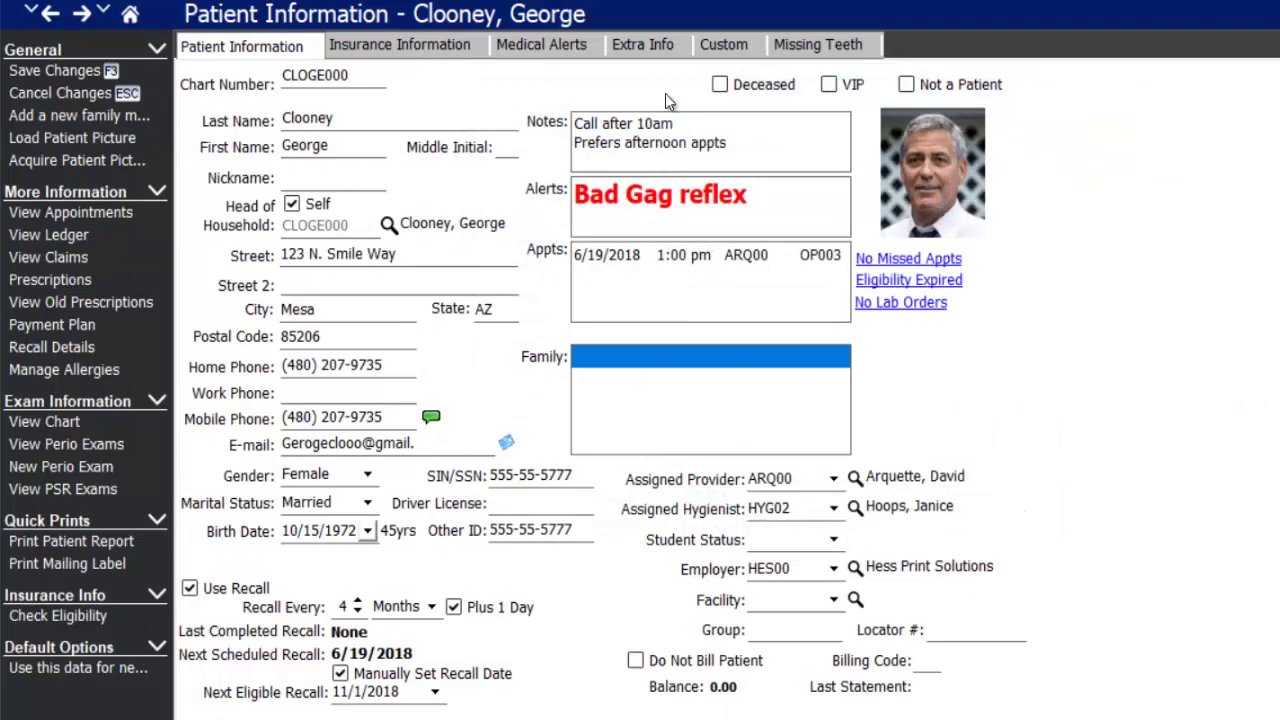
{"action": "left_click", "coordinate": [50, 72]}
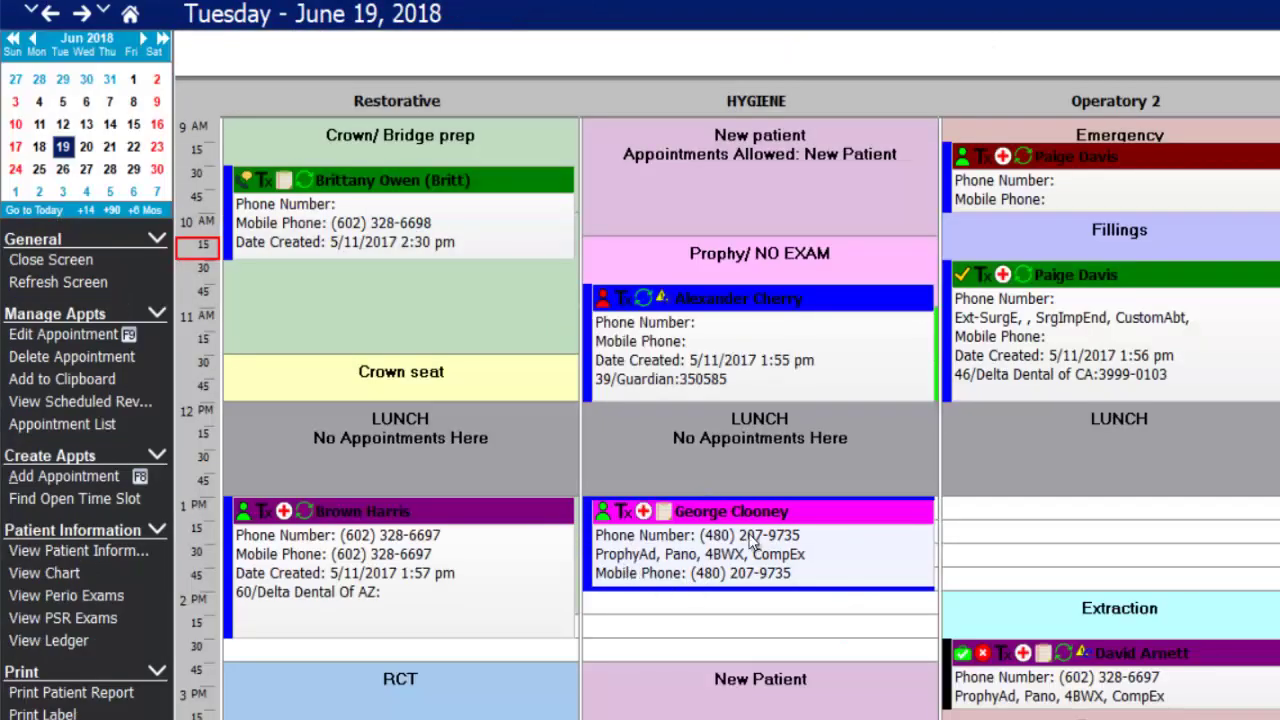
- Open the patient's information from the June 19 appointment and acknowledge the alerts dialog
{"action": "mouse_move", "coordinate": [752, 540]}
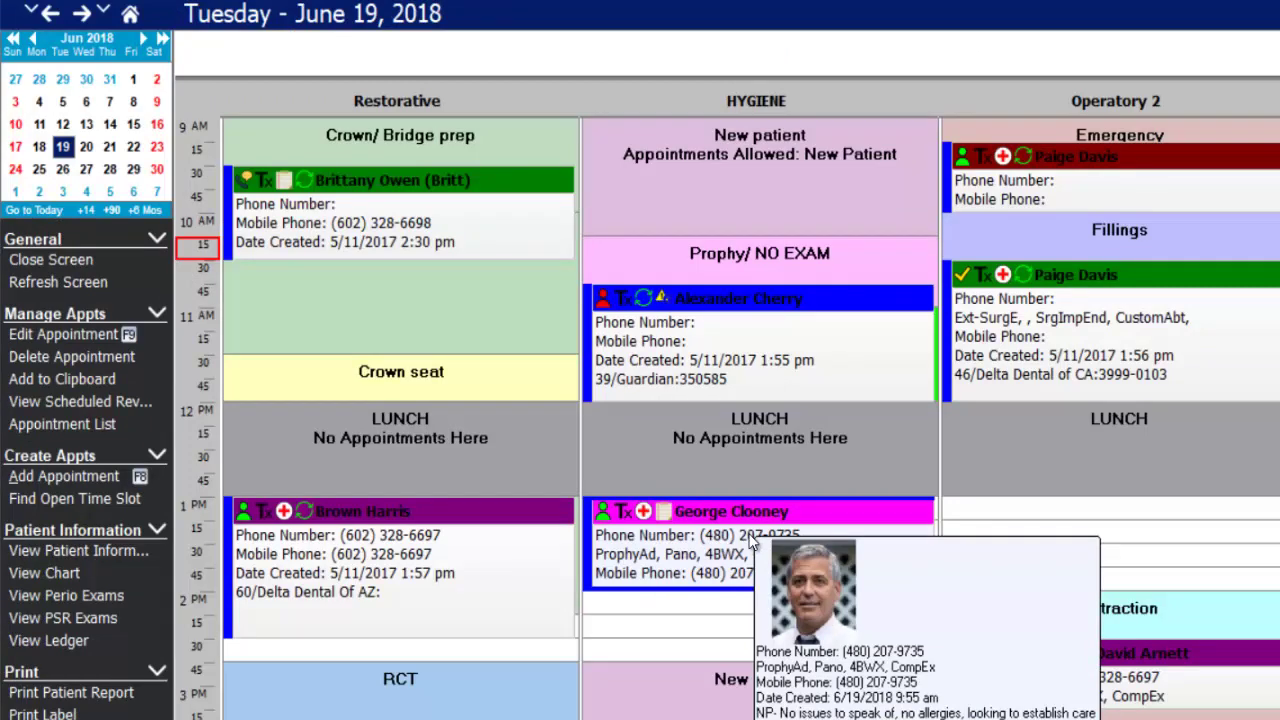
{"action": "left_click", "coordinate": [117, 551]}
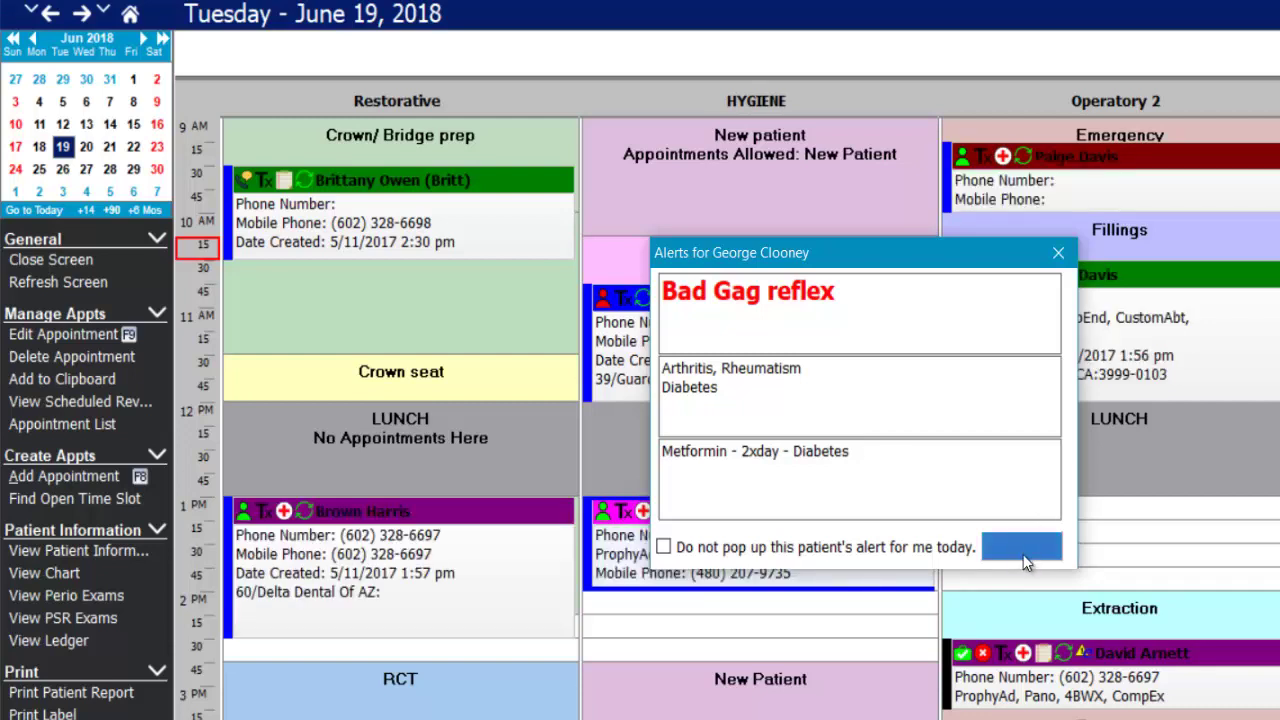
{"action": "left_click", "coordinate": [1021, 547]}
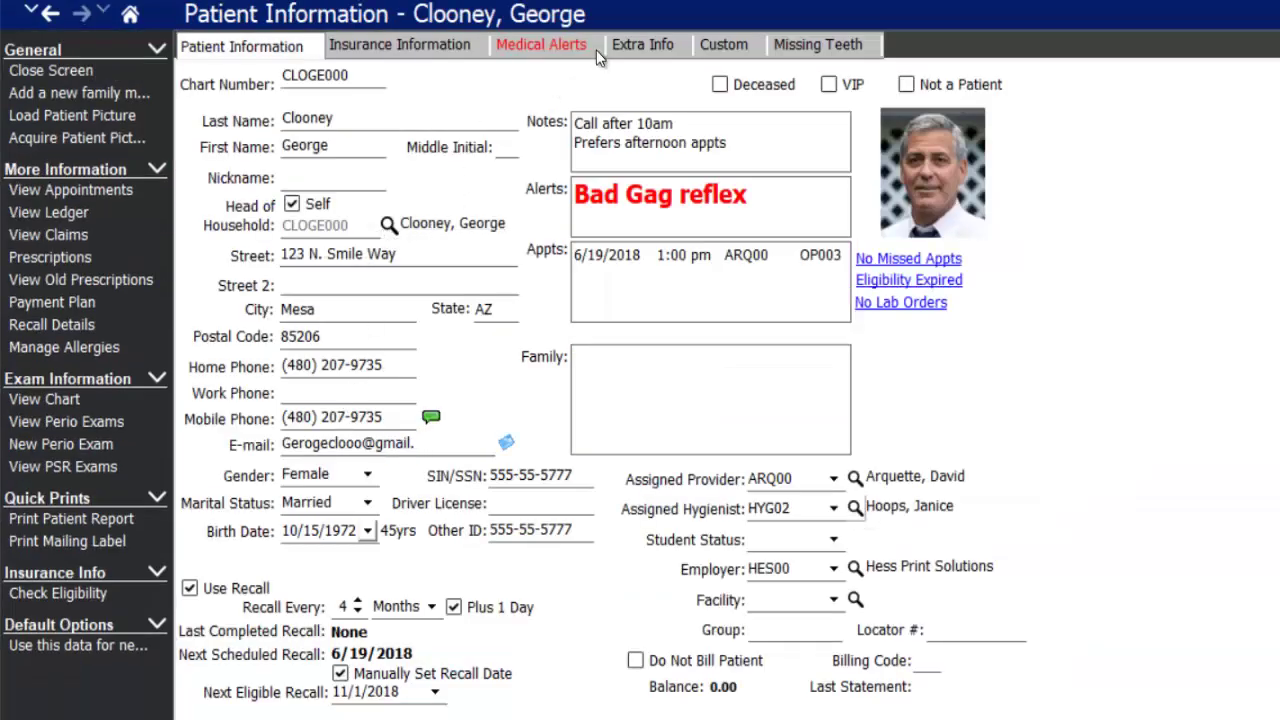
- Rename the Extra Info field Fonda to 'Preferred Pharmacy' through Rename Fields
{"action": "left_click", "coordinate": [655, 52]}
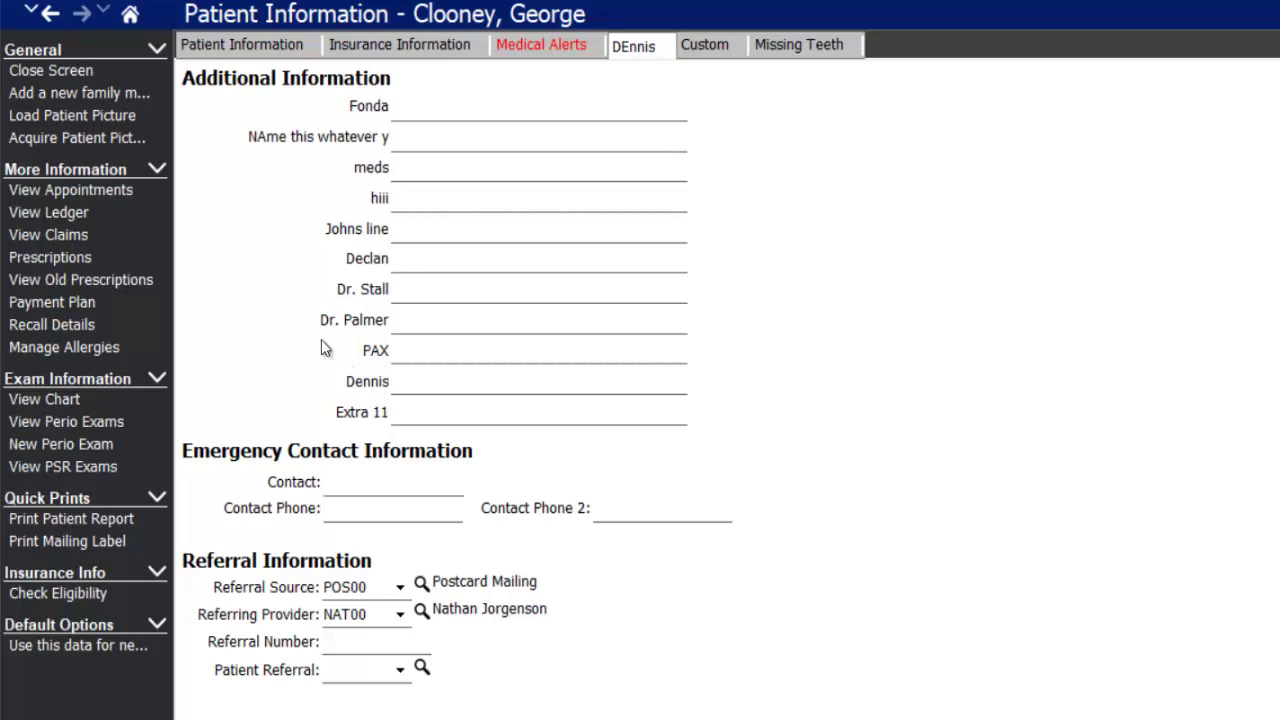
{"action": "right_click", "coordinate": [364, 112]}
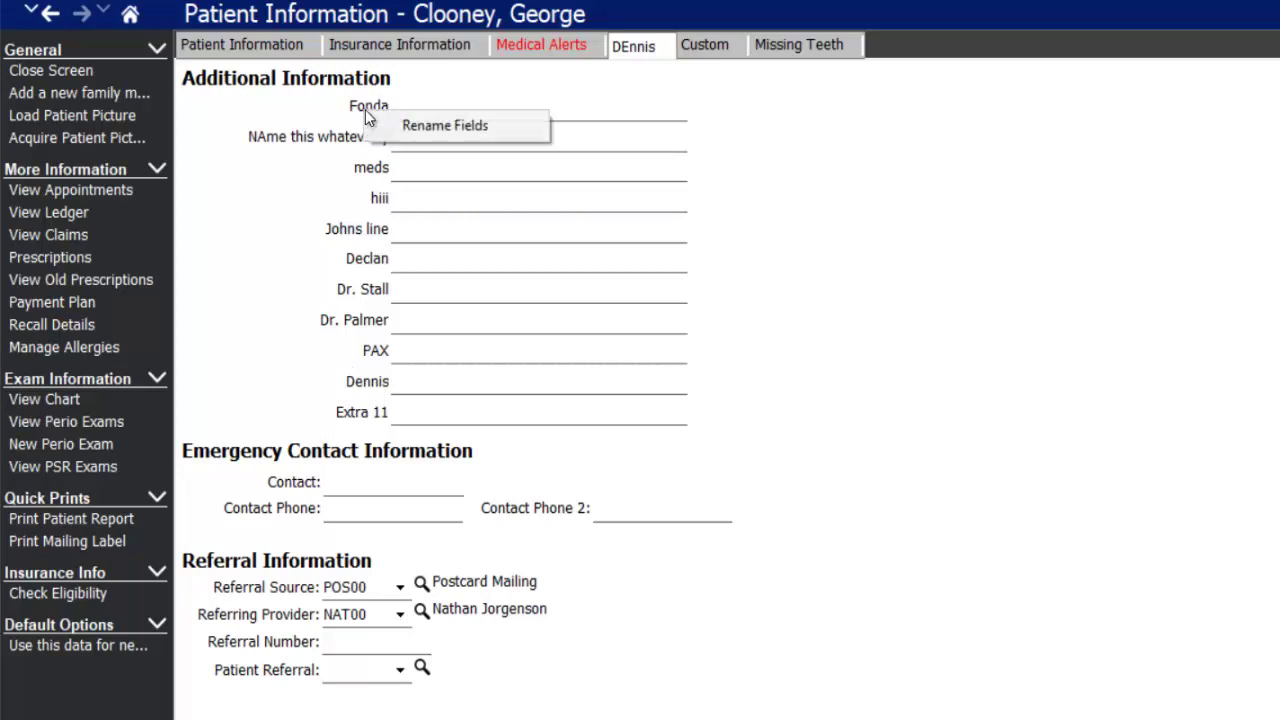
{"action": "left_click", "coordinate": [463, 125]}
{"action": "left_click", "coordinate": [836, 257]}
{"action": "type", "text": "Preferred Pharmacy"}
{"action": "left_click", "coordinate": [998, 236]}
- Step through Preferred Pharmacy, meds and emergency contact fields, keeping POS00 Postcard Mailing as referral, then view Custom fields
{"action": "left_click", "coordinate": [466, 109]}
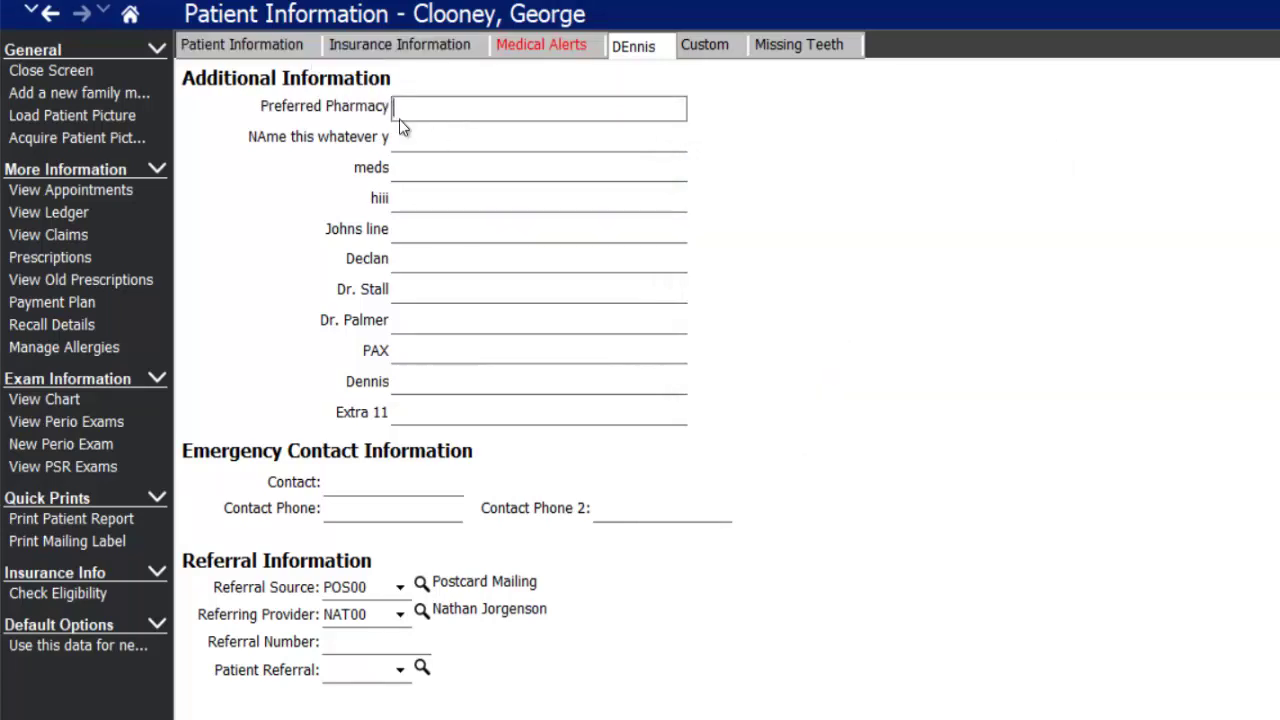
{"action": "left_click", "coordinate": [501, 142]}
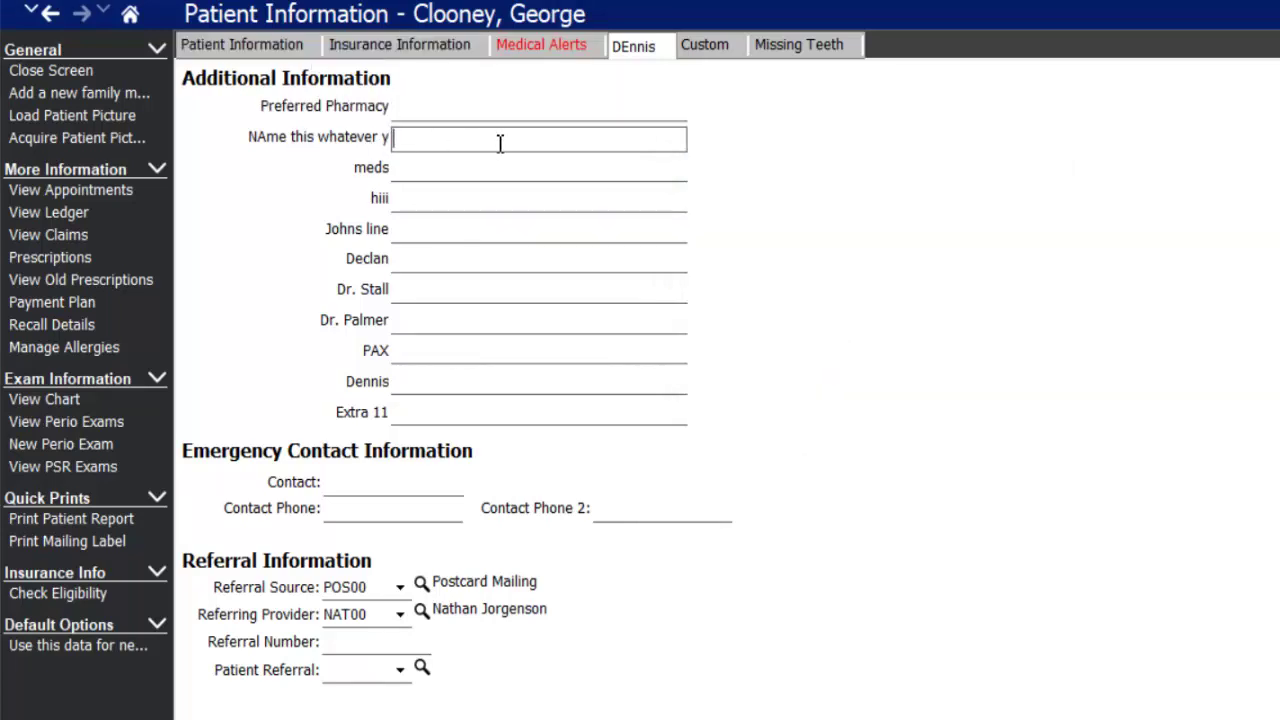
{"action": "left_click", "coordinate": [424, 168]}
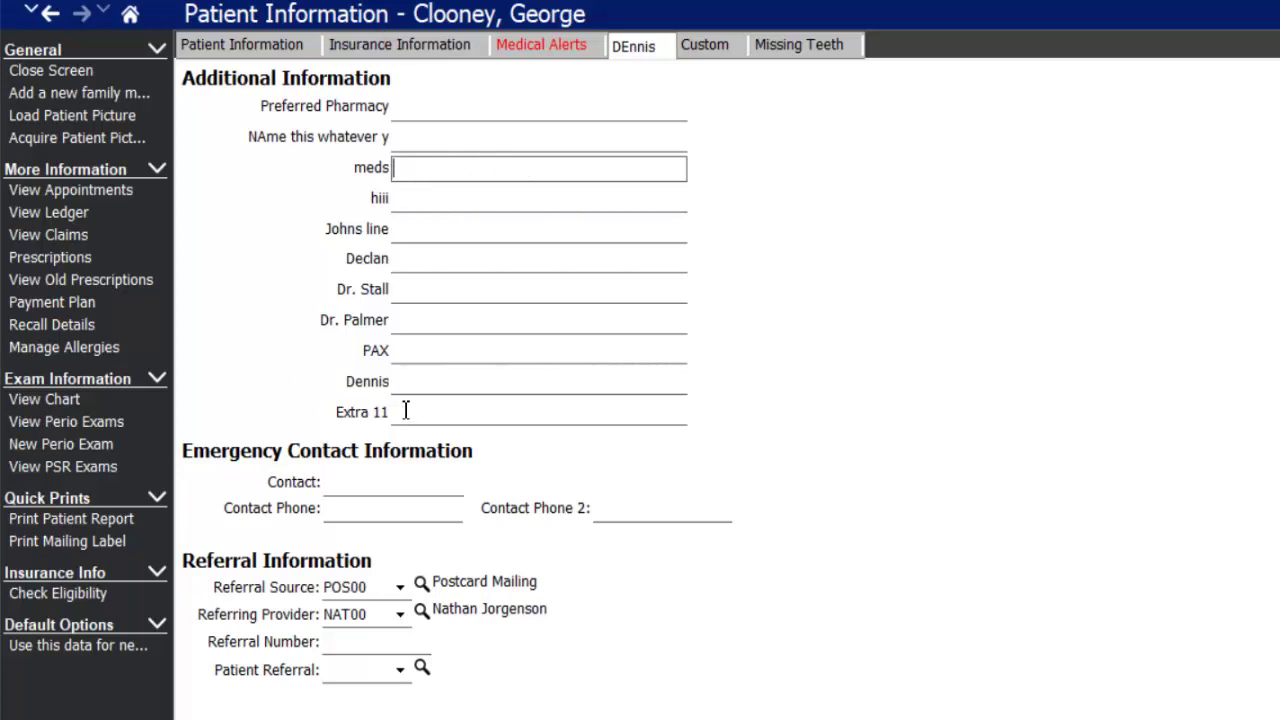
{"action": "left_click", "coordinate": [354, 479]}
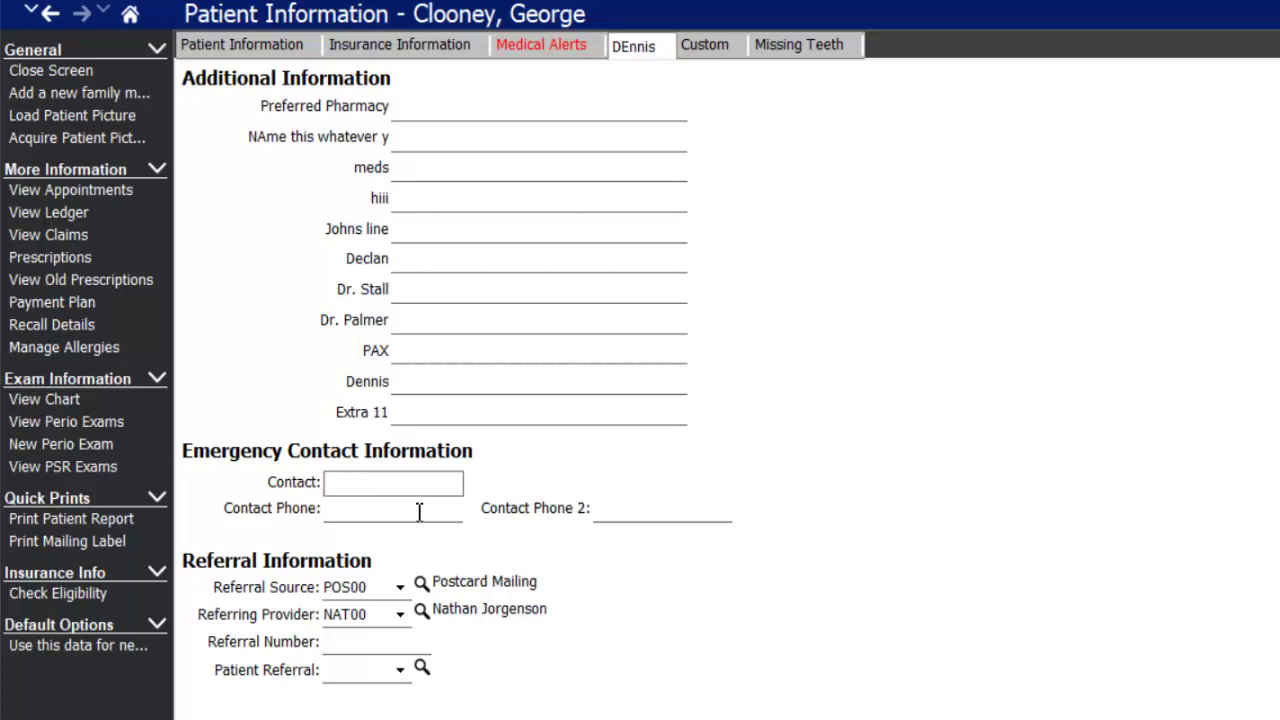
{"action": "left_click", "coordinate": [401, 589]}
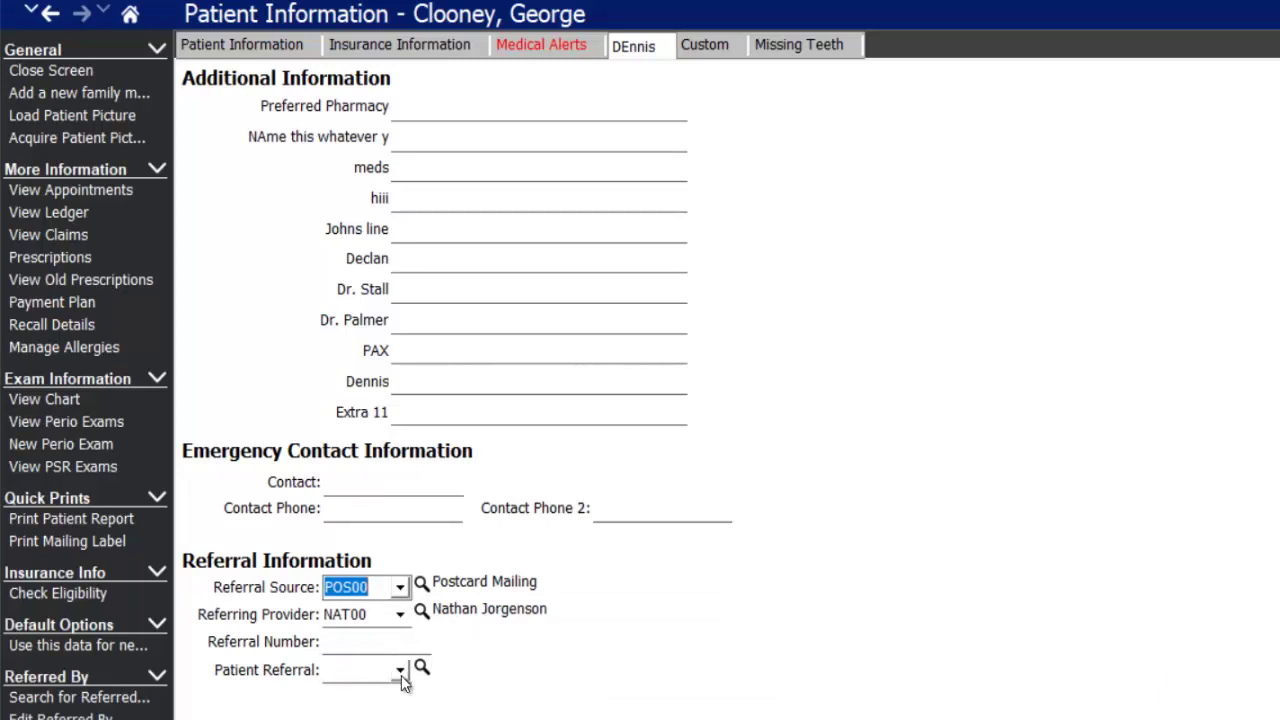
{"action": "left_click", "coordinate": [718, 52]}
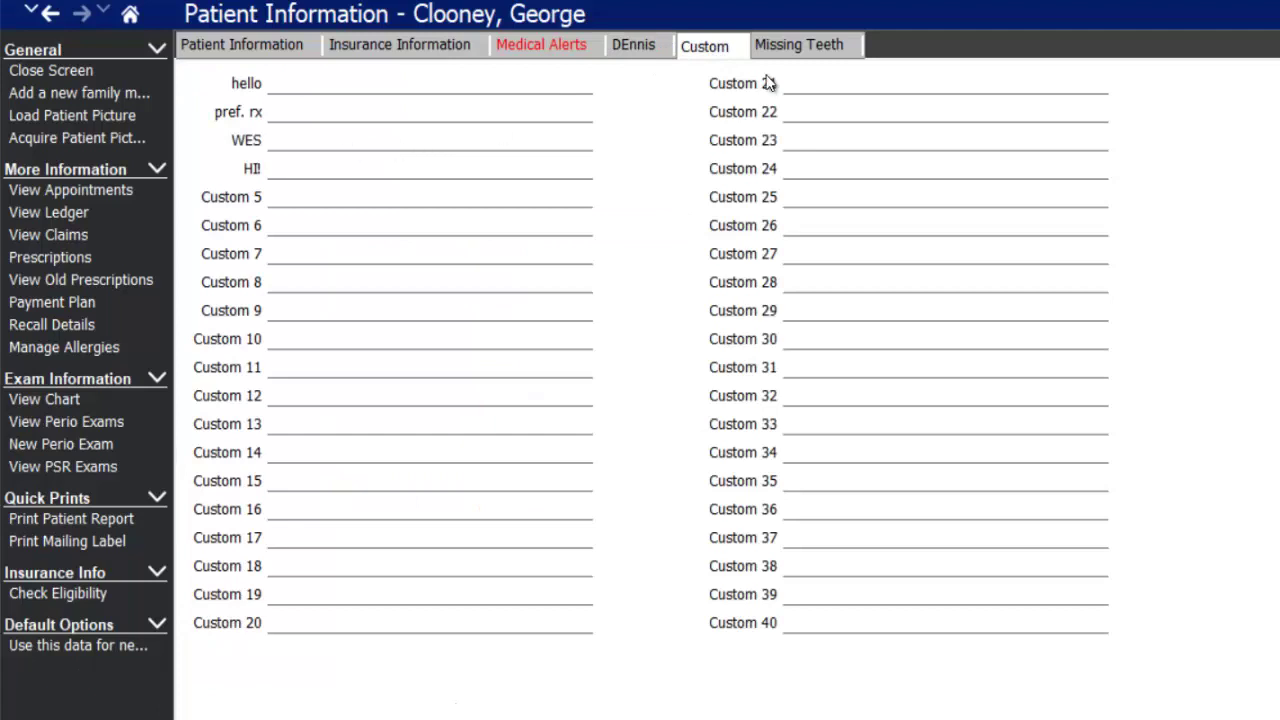
- Close the custom field rename settings unchanged and switch to the Missing Teeth chart
{"action": "right_click", "coordinate": [221, 199]}
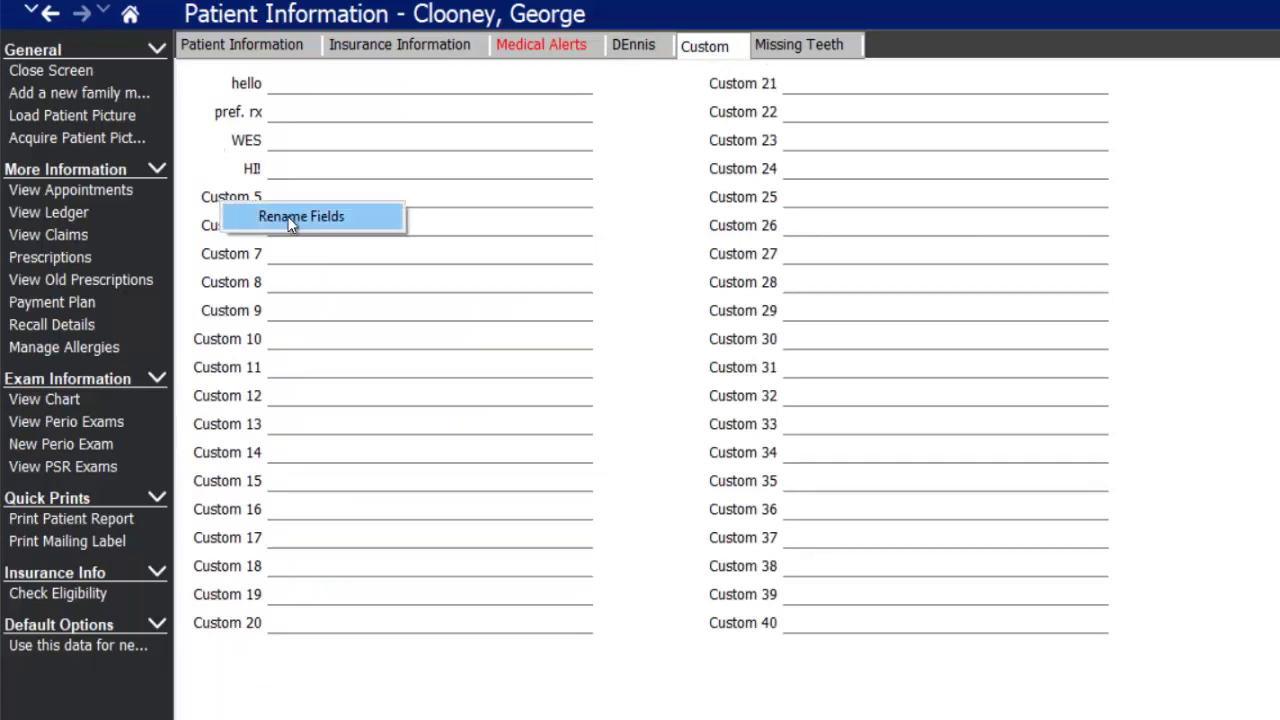
{"action": "left_click", "coordinate": [290, 216]}
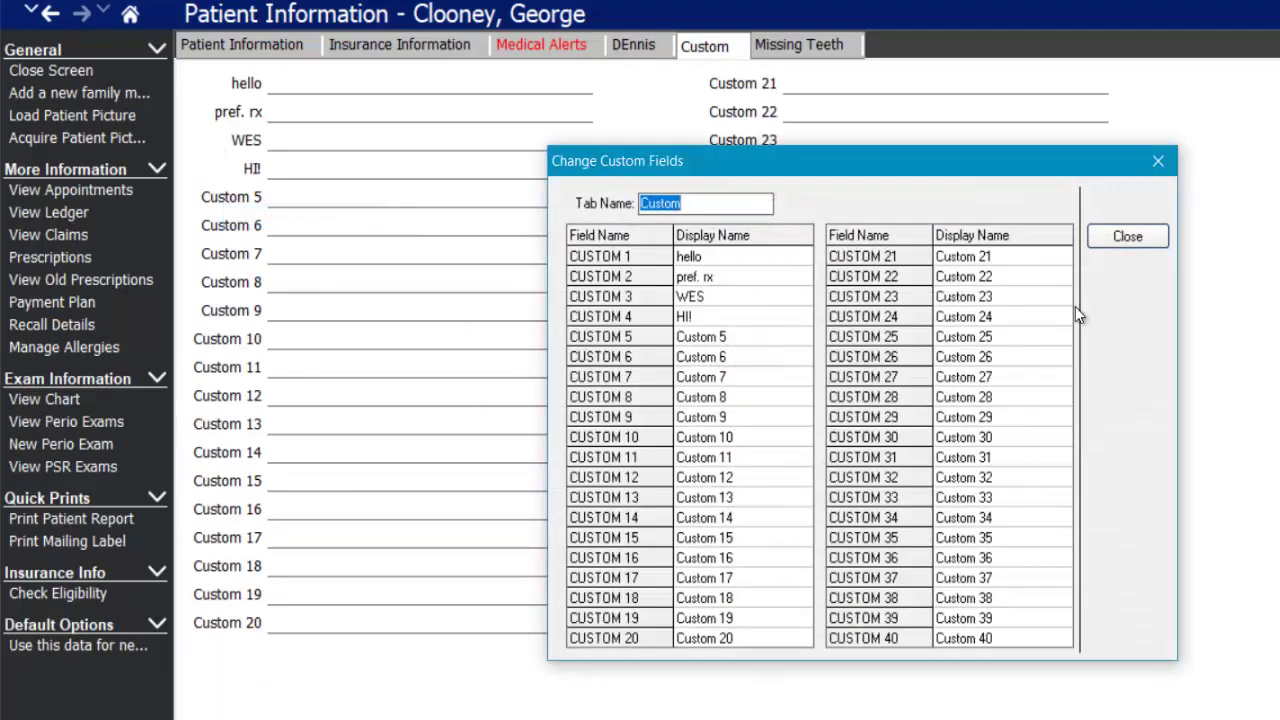
{"action": "left_click", "coordinate": [1127, 237]}
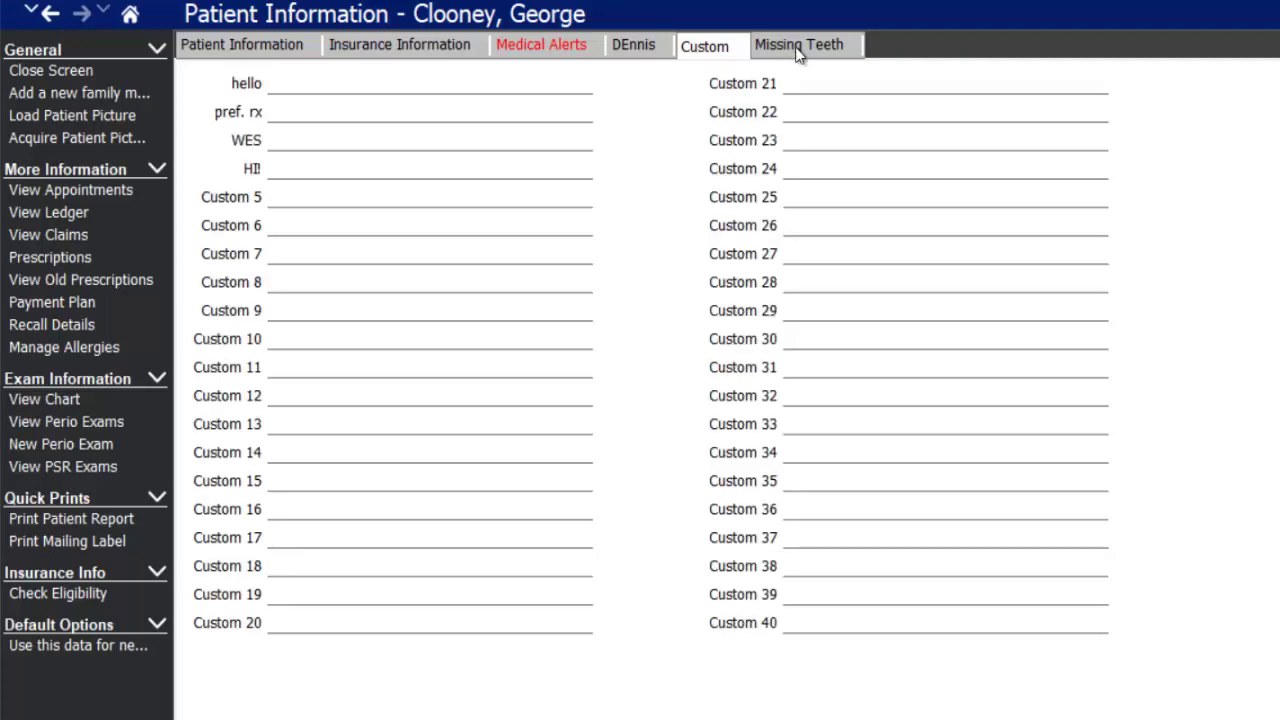
{"action": "left_click", "coordinate": [800, 47]}
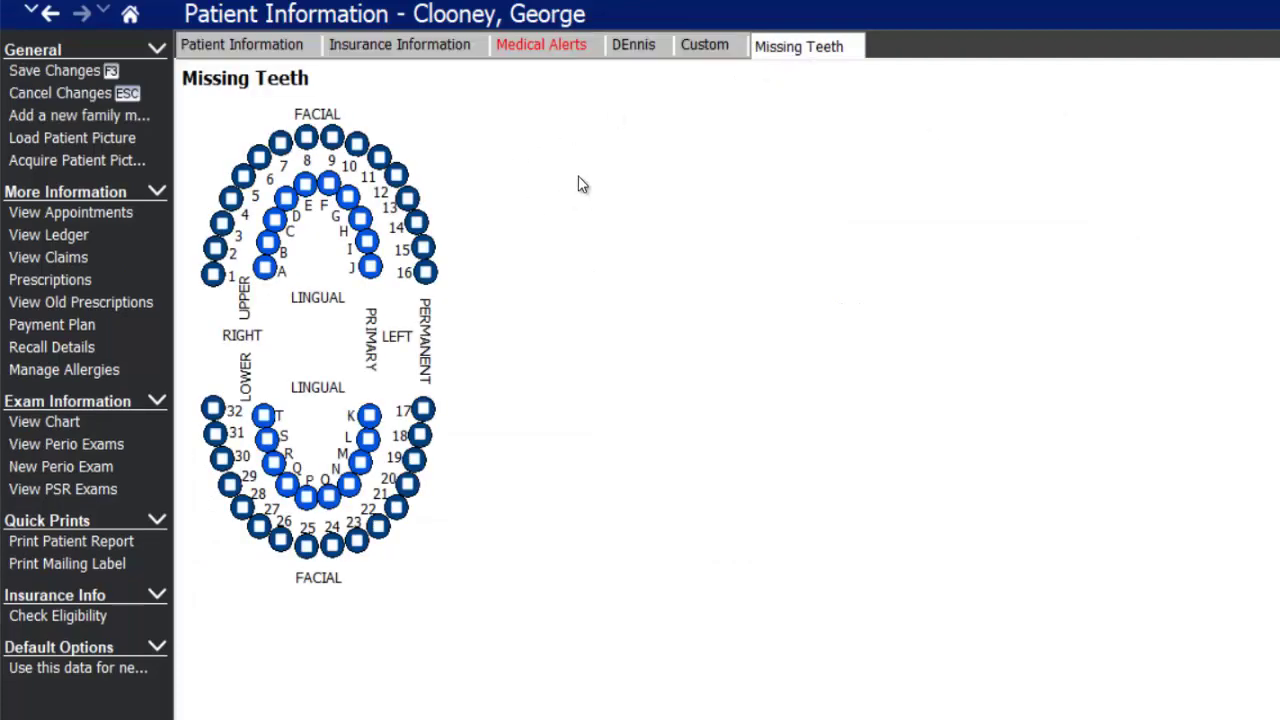
- Mark teeth 1 and 2 as missing, then go to Insurance Information
{"action": "left_click", "coordinate": [213, 274]}
{"action": "left_click", "coordinate": [215, 248]}
{"action": "left_click", "coordinate": [450, 57]}
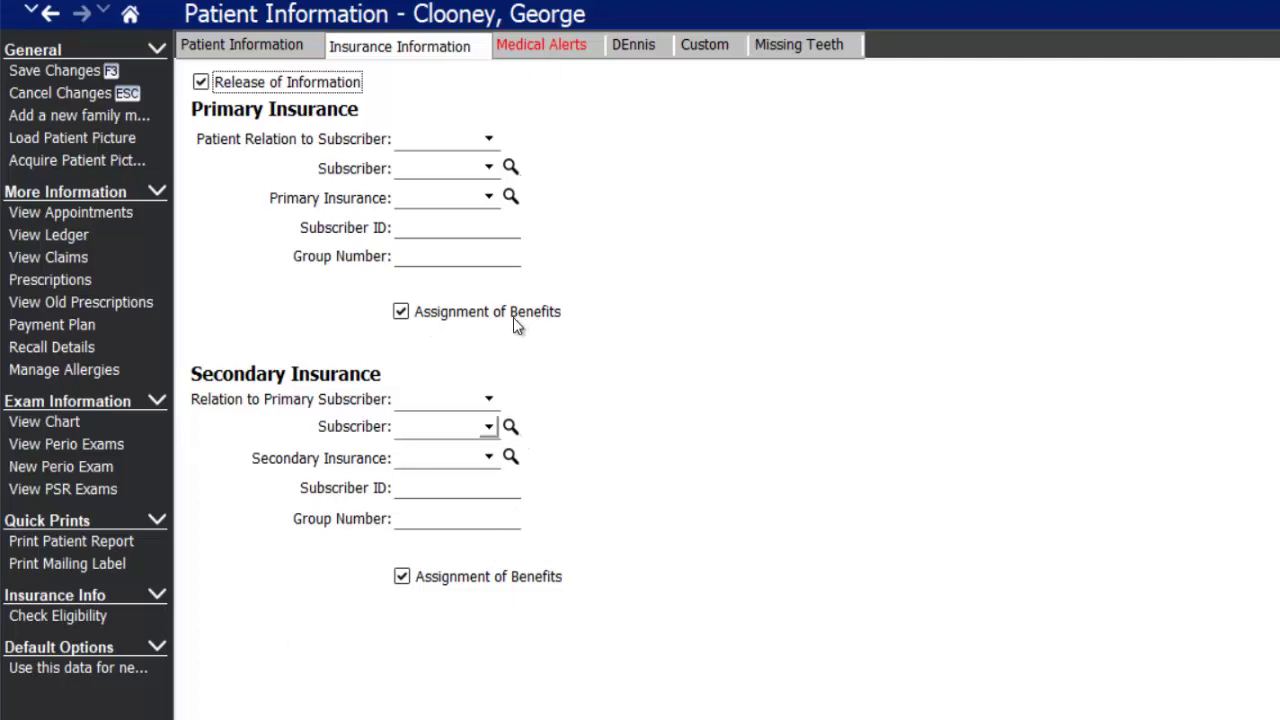
- Keep primary Assignment of Benefits on and set Patient Relation to Subscriber to Self
{"action": "left_click", "coordinate": [400, 313]}
{"action": "left_click", "coordinate": [400, 311]}
{"action": "left_click", "coordinate": [489, 137]}
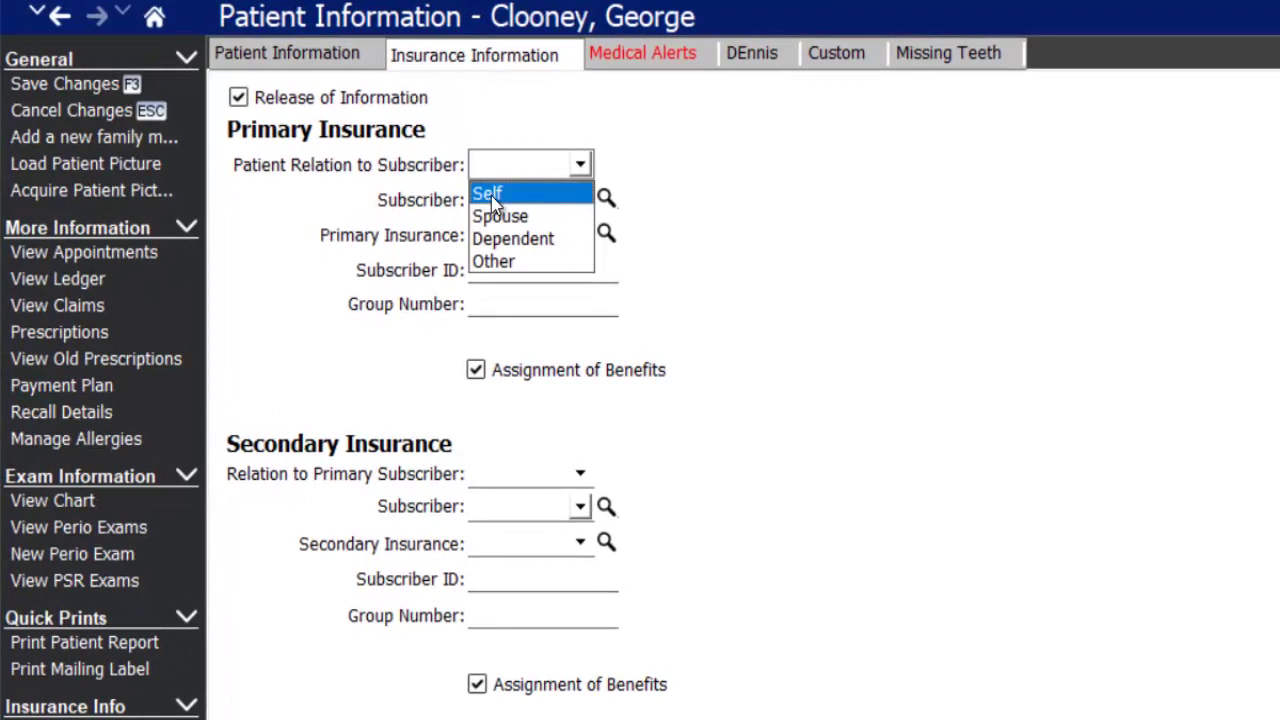
{"action": "left_click", "coordinate": [491, 195]}
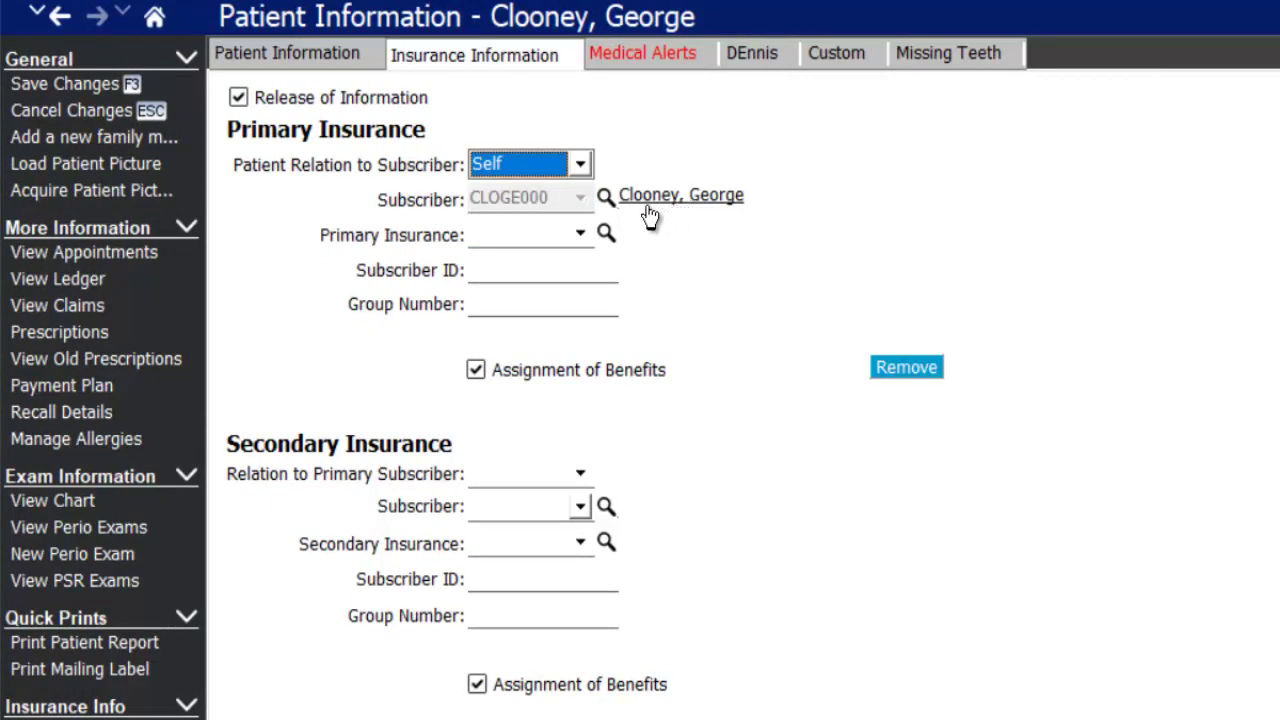
- Choose M0001 Metlife as primary insurance and enter the patient's subscriber ID
{"action": "left_click", "coordinate": [527, 236]}
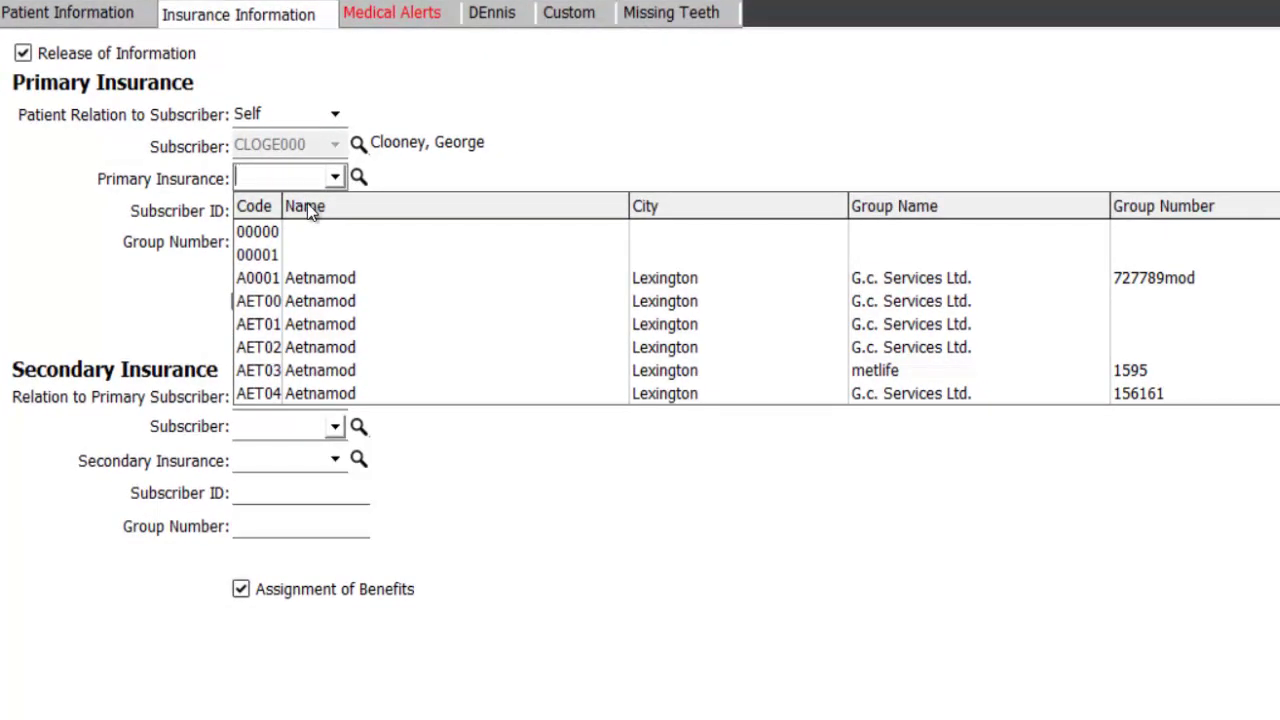
{"action": "type", "text": "ME"}
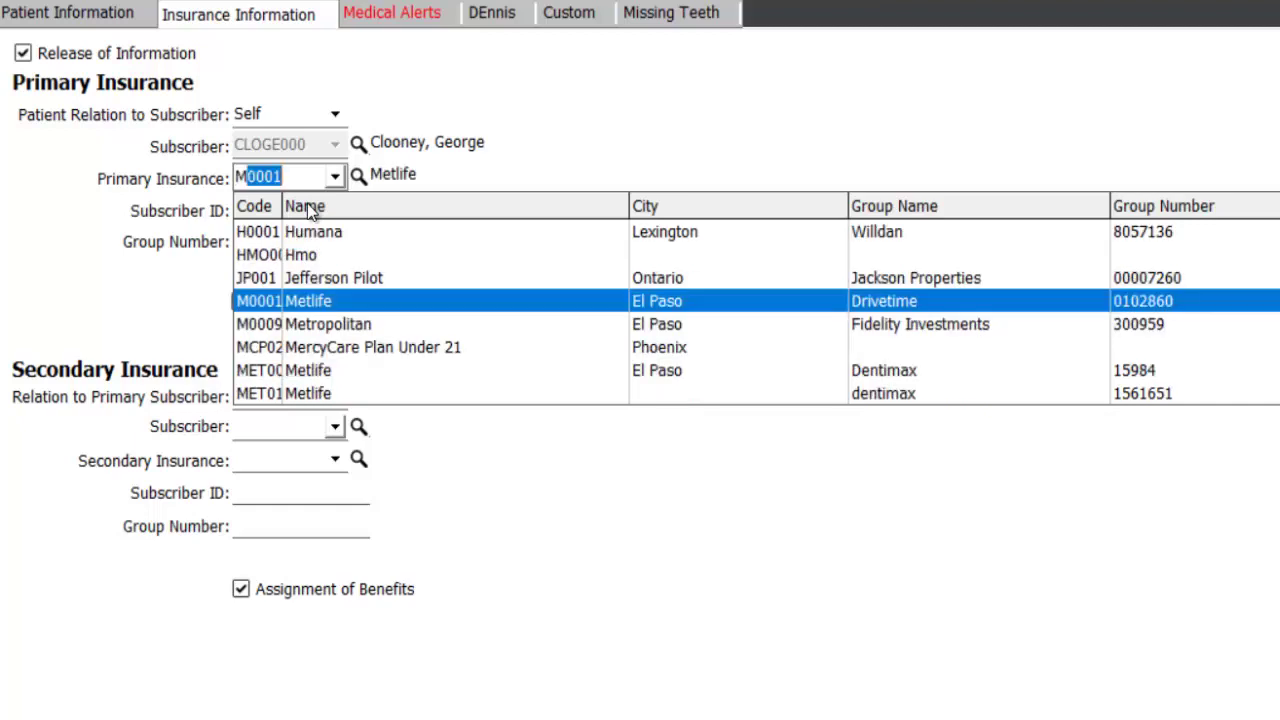
{"action": "type", "text": "T"}
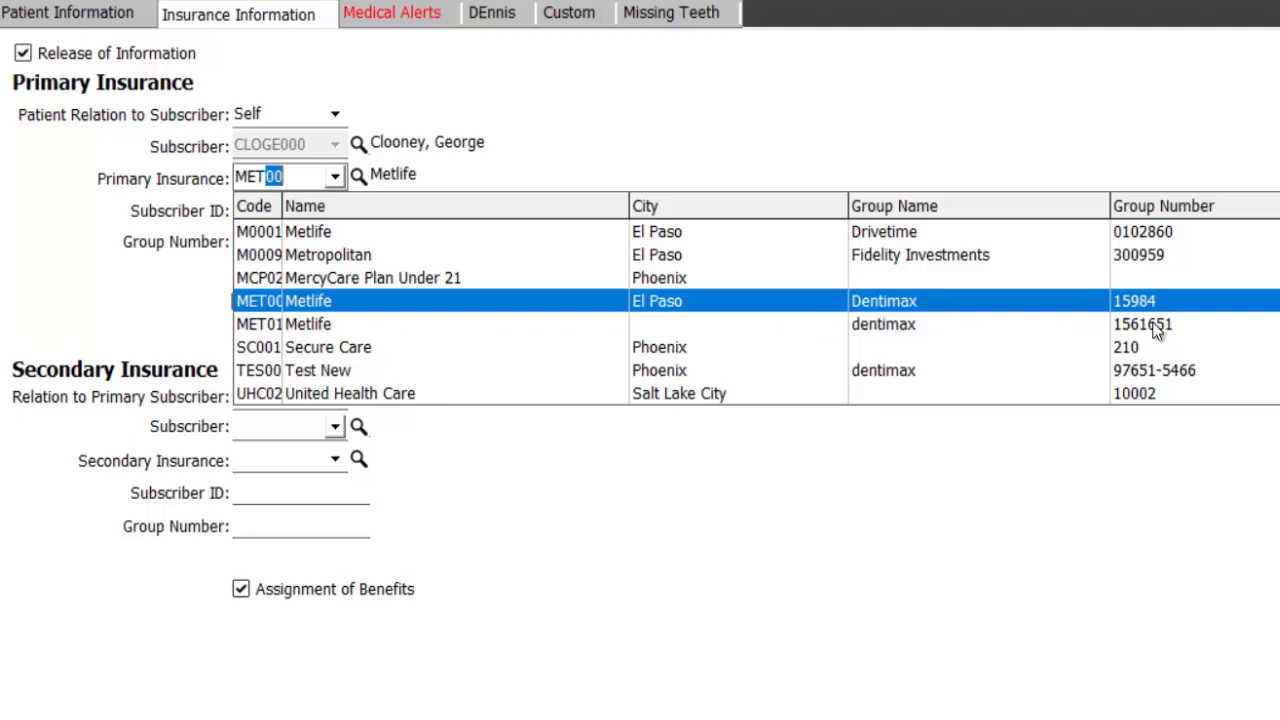
{"action": "left_click", "coordinate": [872, 326]}
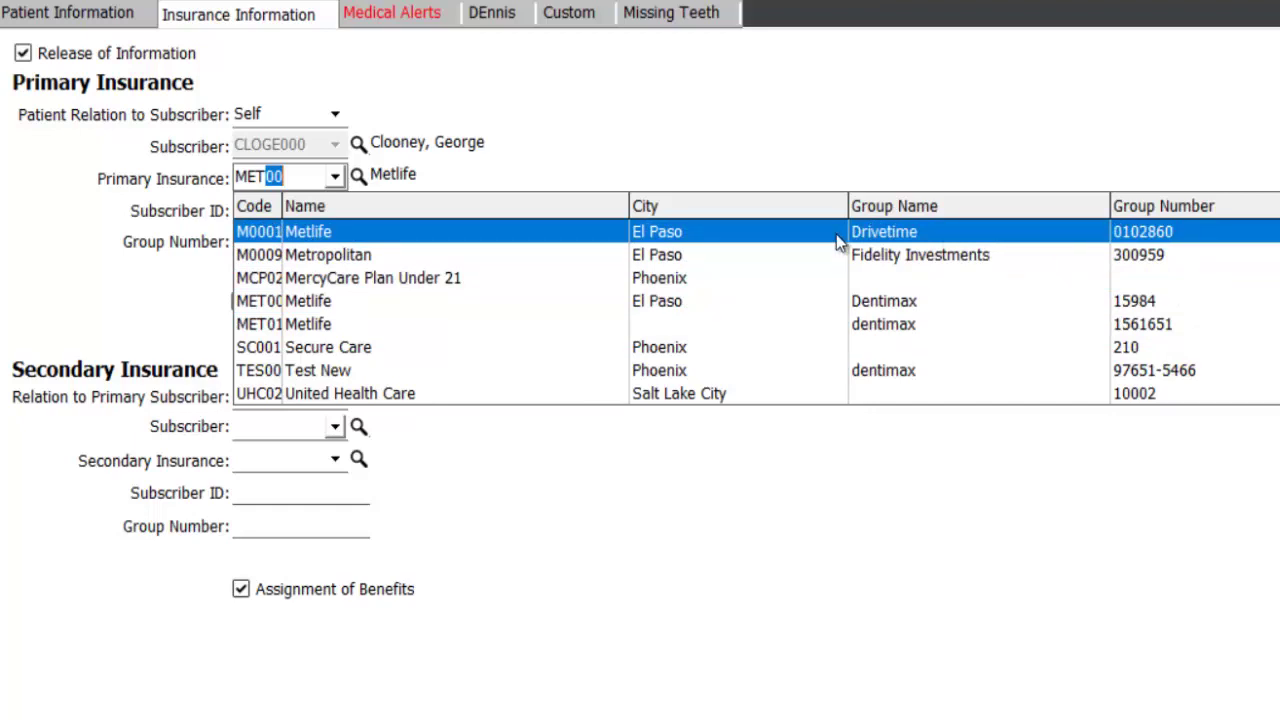
{"action": "left_click", "coordinate": [1164, 236]}
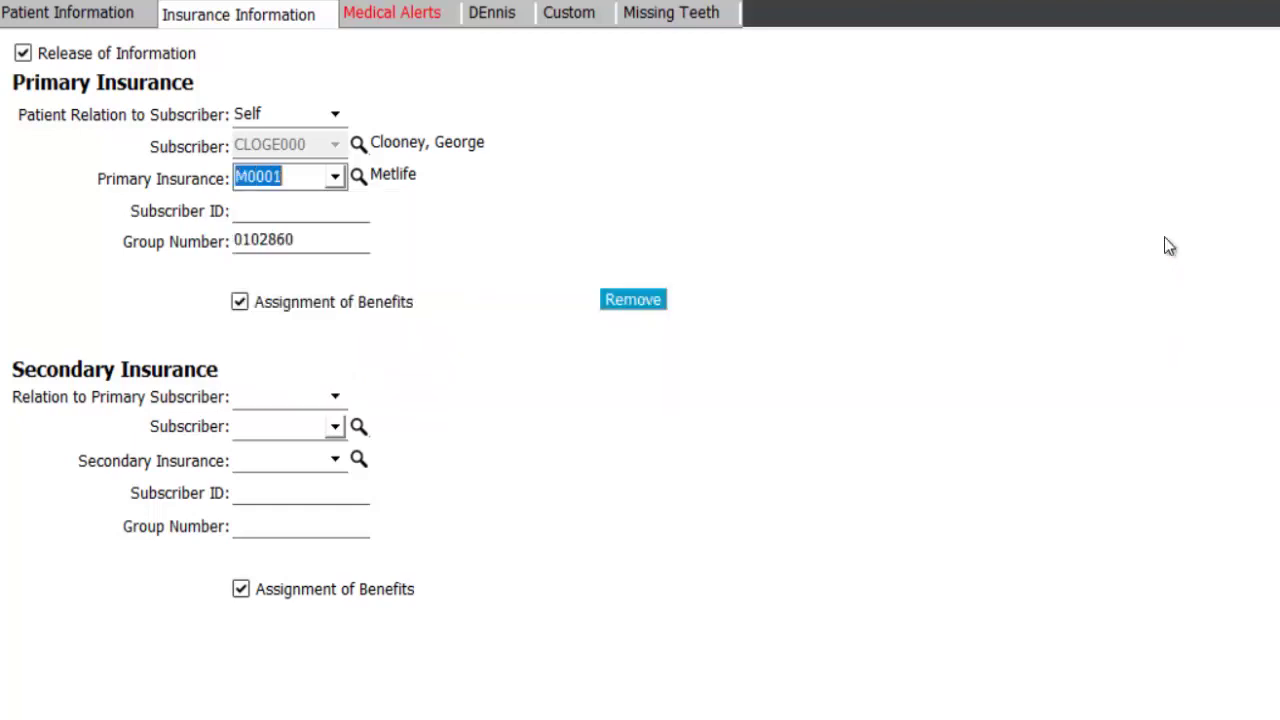
{"action": "left_click", "coordinate": [294, 209]}
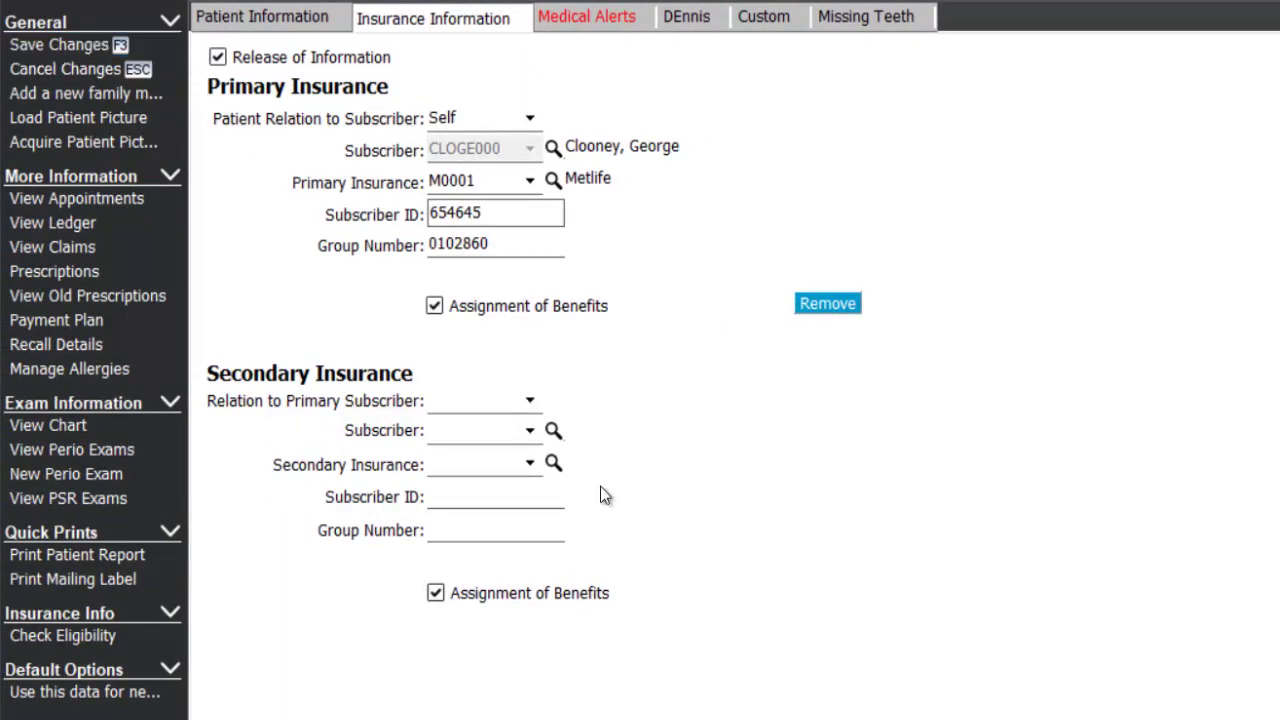
{"action": "left_click", "coordinate": [533, 180]}
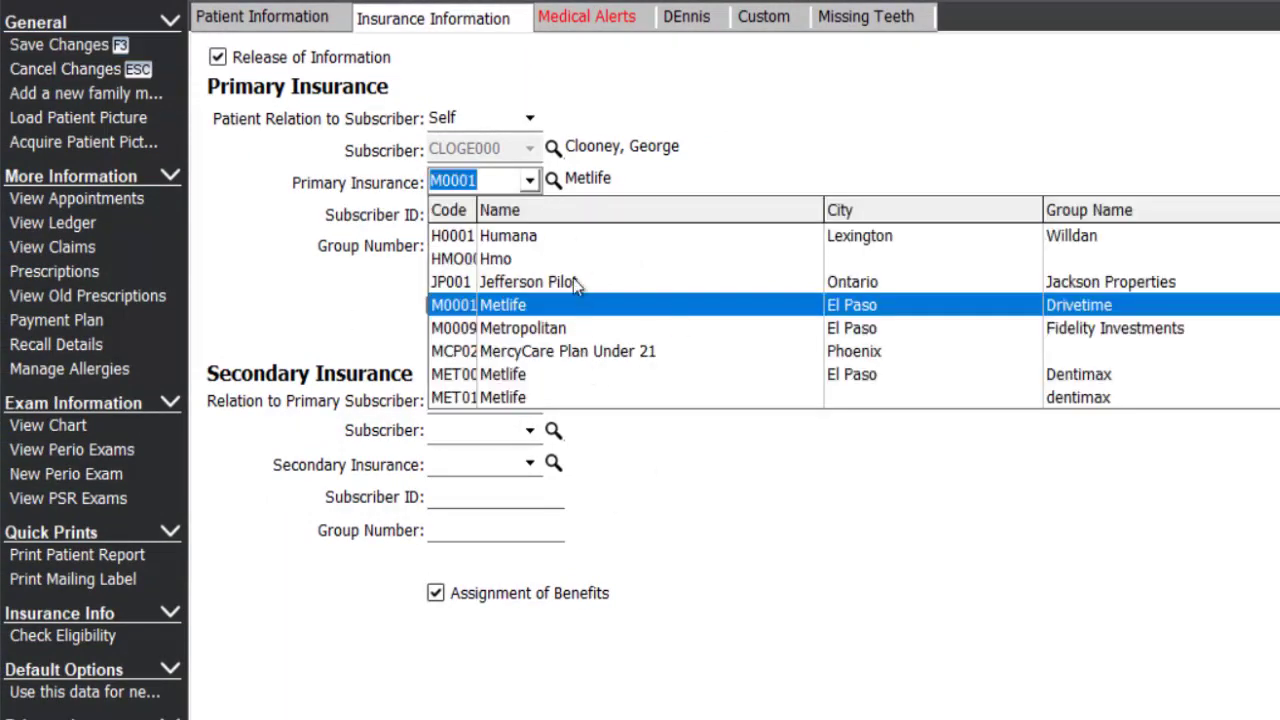
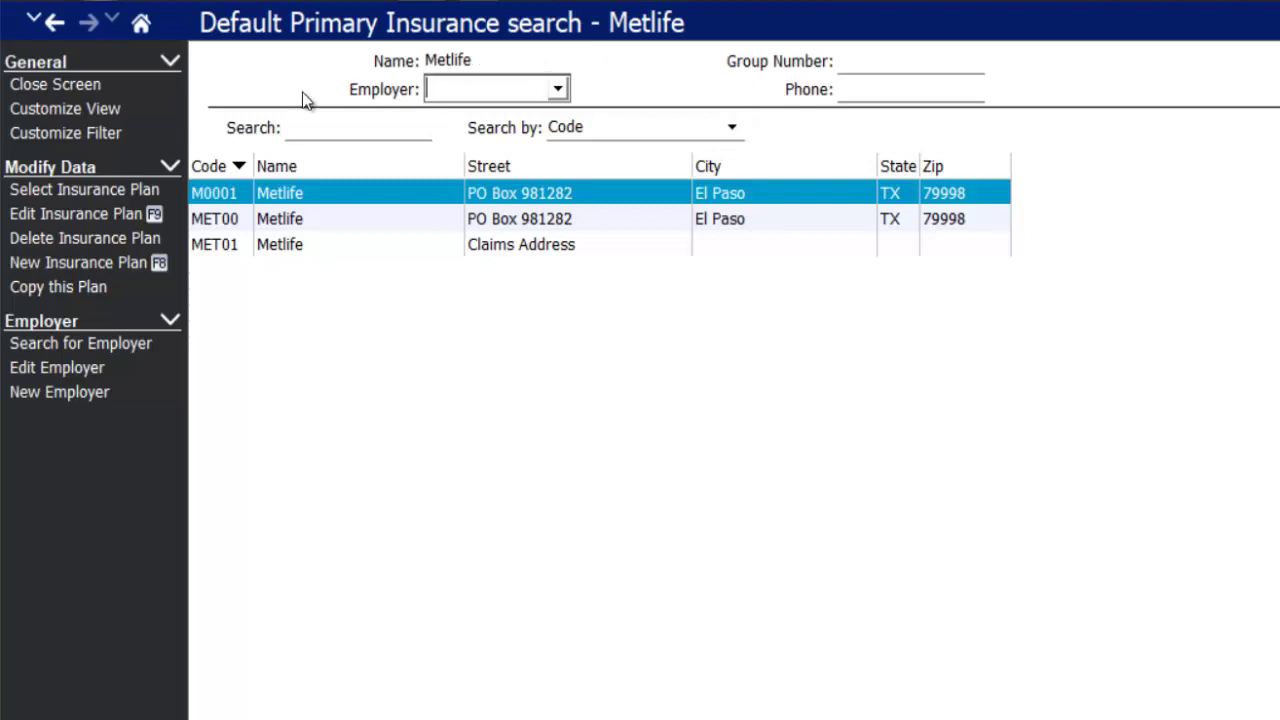
- Open the insurance list filter options and dismiss them without changes
{"action": "left_click", "coordinate": [98, 139]}
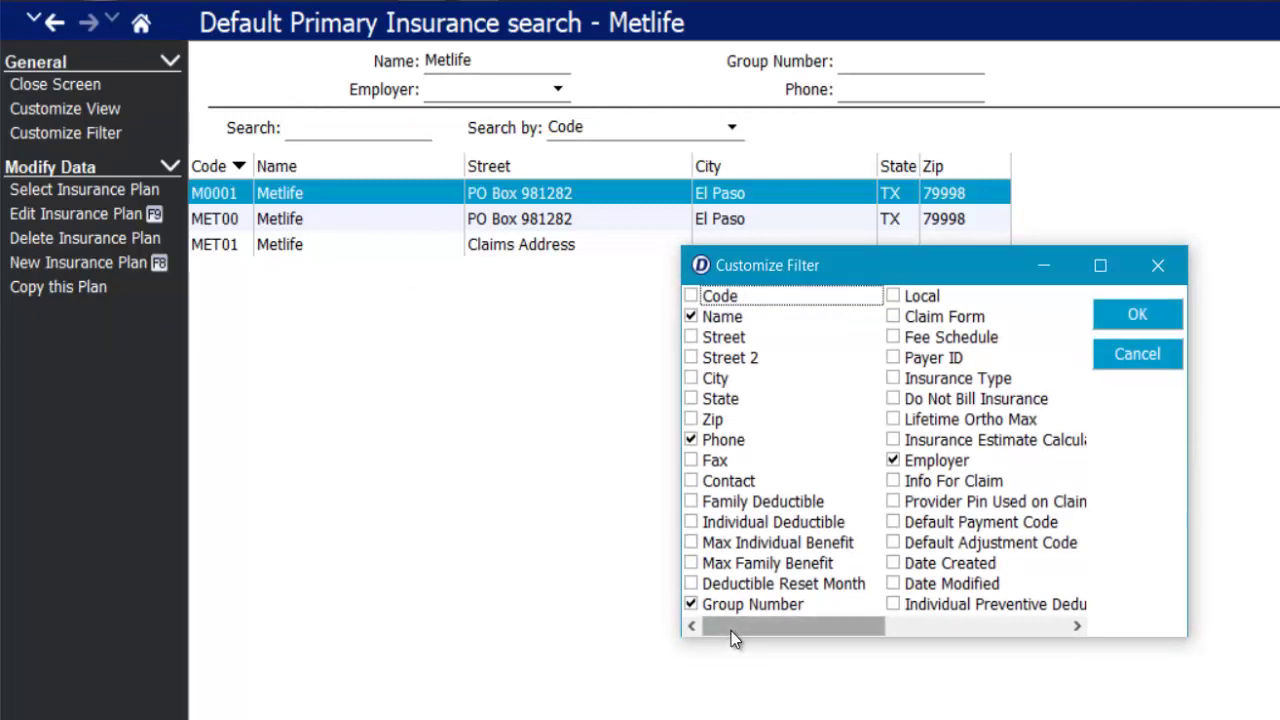
{"action": "left_click_drag", "start_coordinate": [731, 631], "coordinate": [757, 624]}
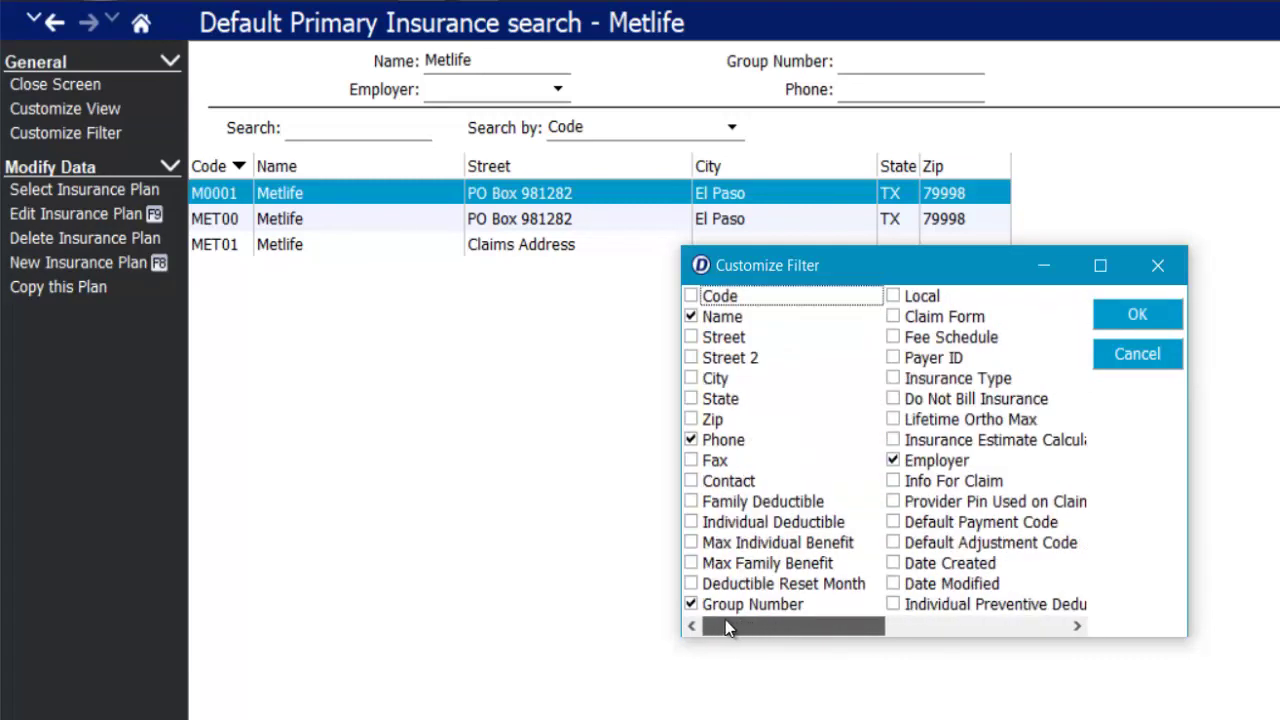
{"action": "key", "text": "Return"}
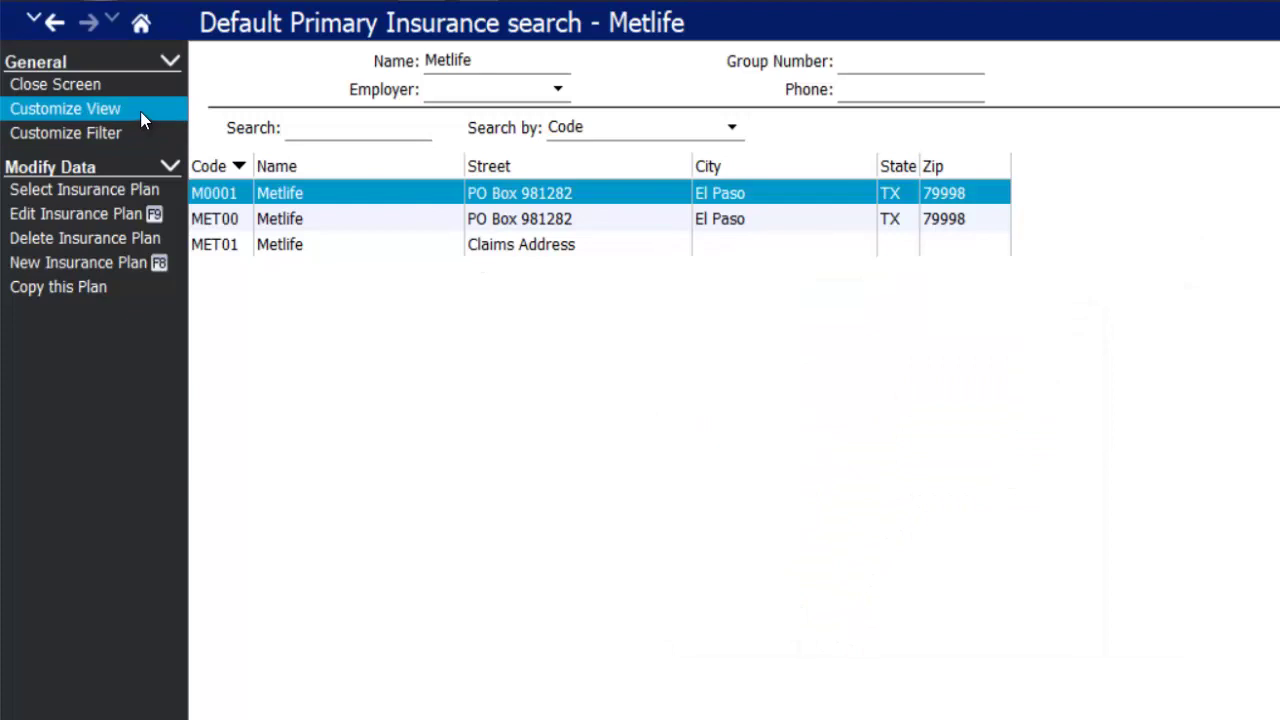
- Add Group Number to the viewed fields in Customize View
{"action": "left_click", "coordinate": [140, 111]}
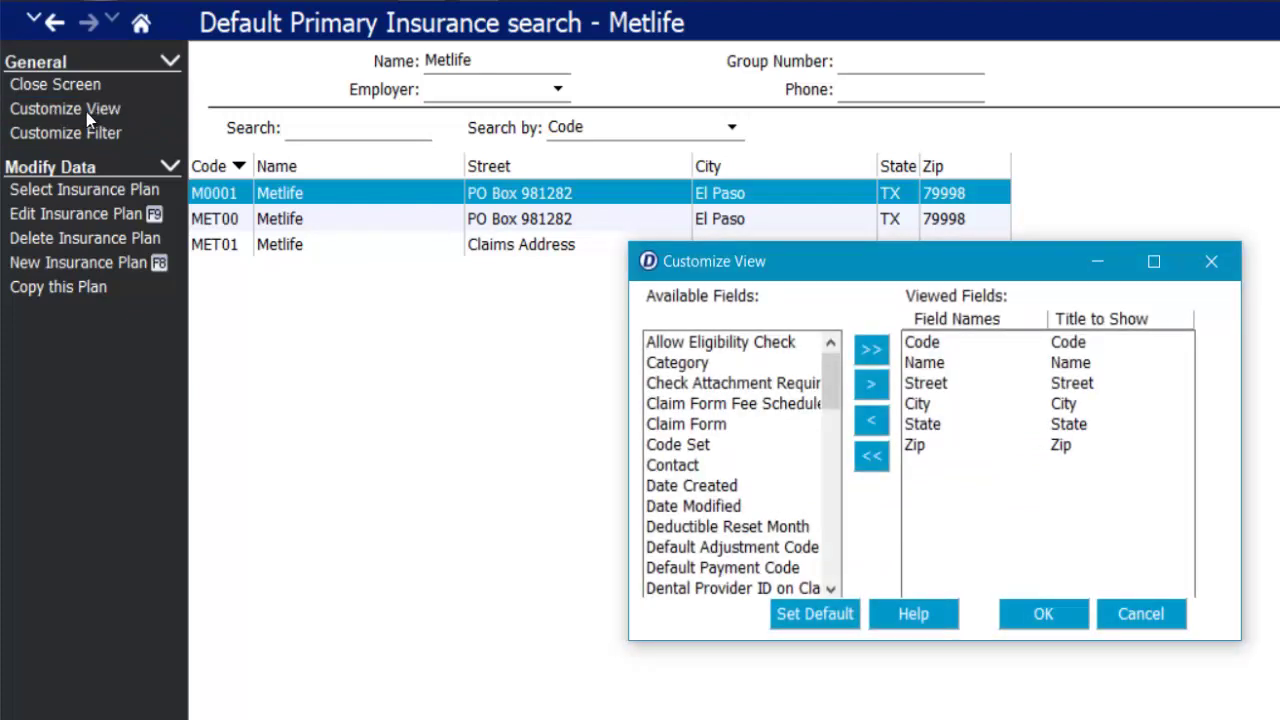
{"action": "left_click", "coordinate": [832, 588]}
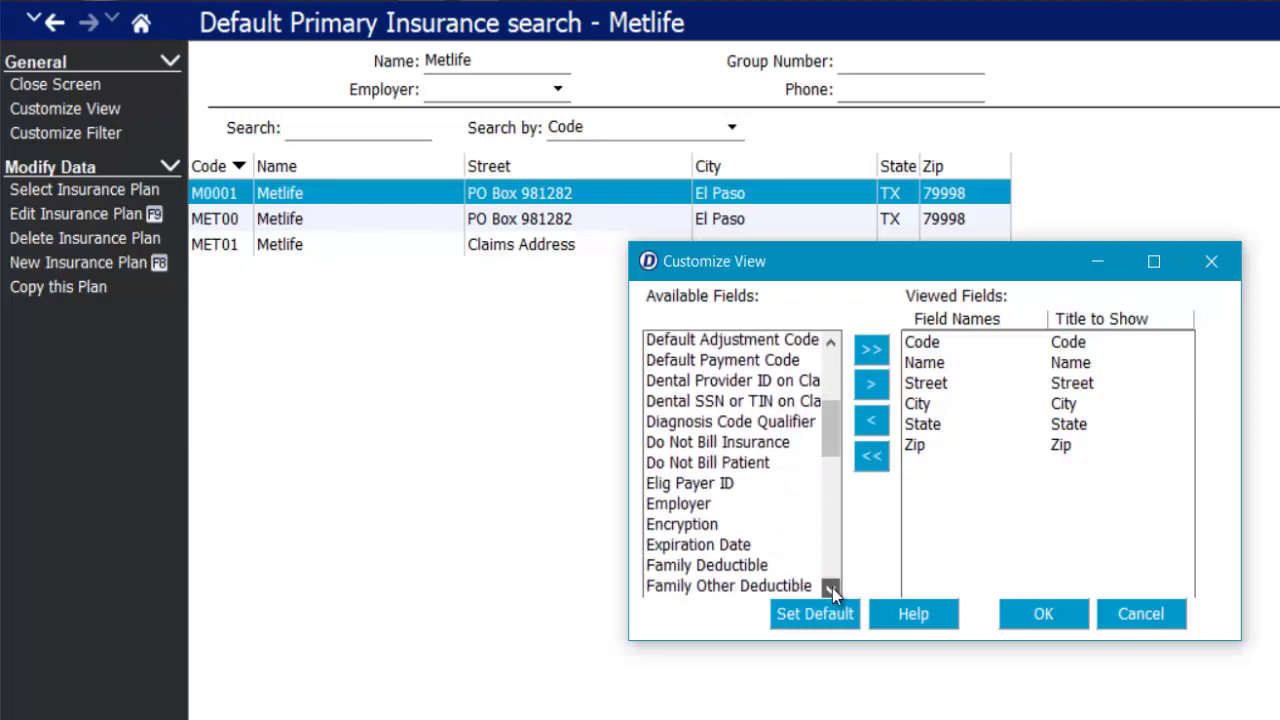
{"action": "left_click", "coordinate": [832, 588]}
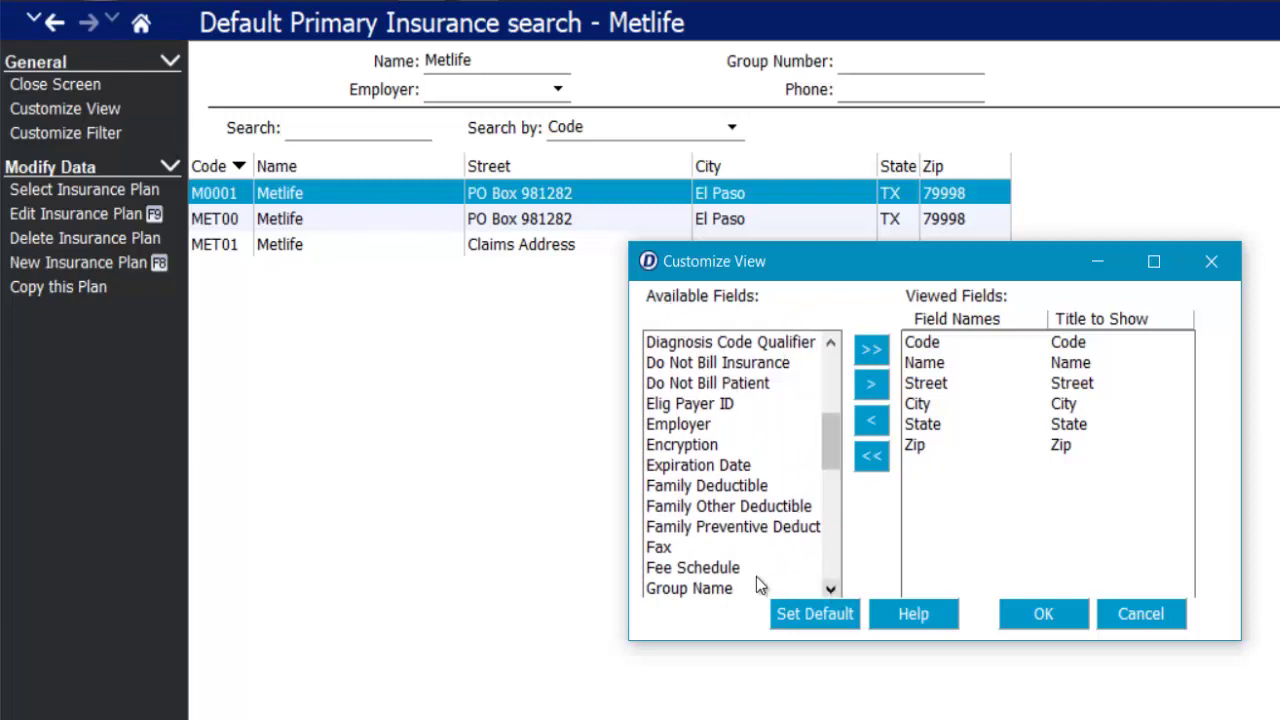
{"action": "left_click", "coordinate": [684, 589]}
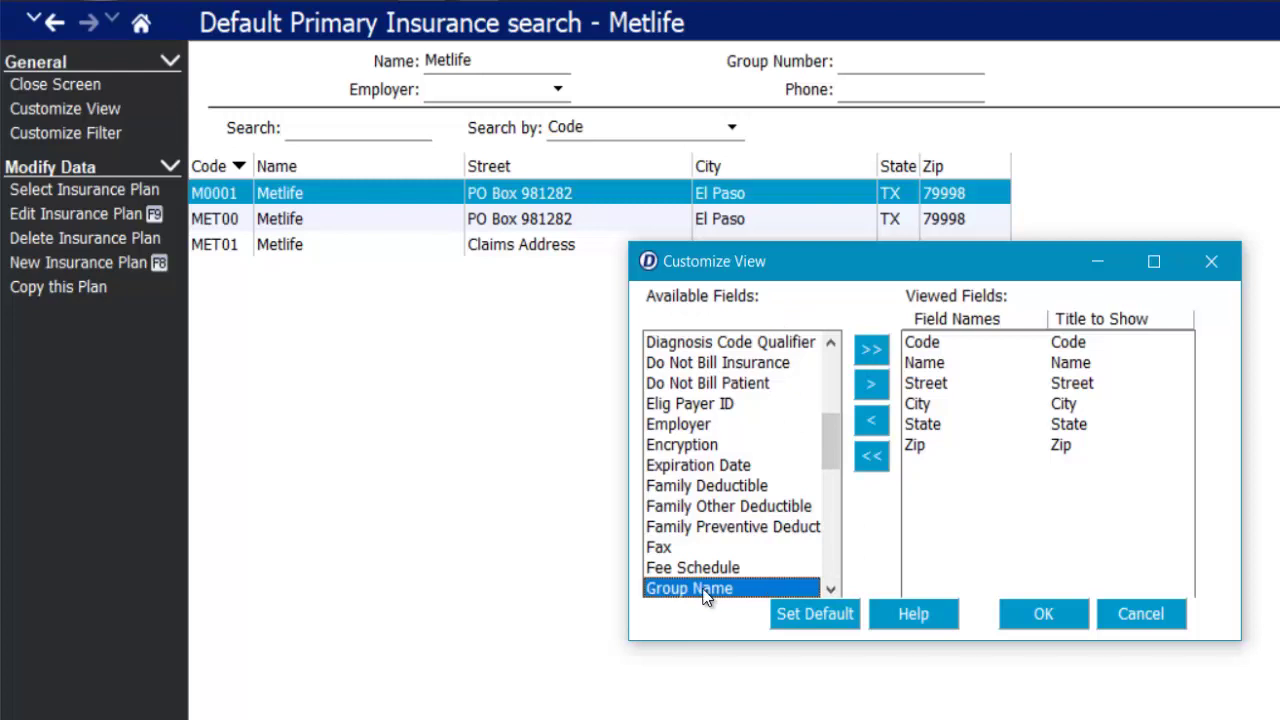
{"action": "left_click", "coordinate": [829, 591]}
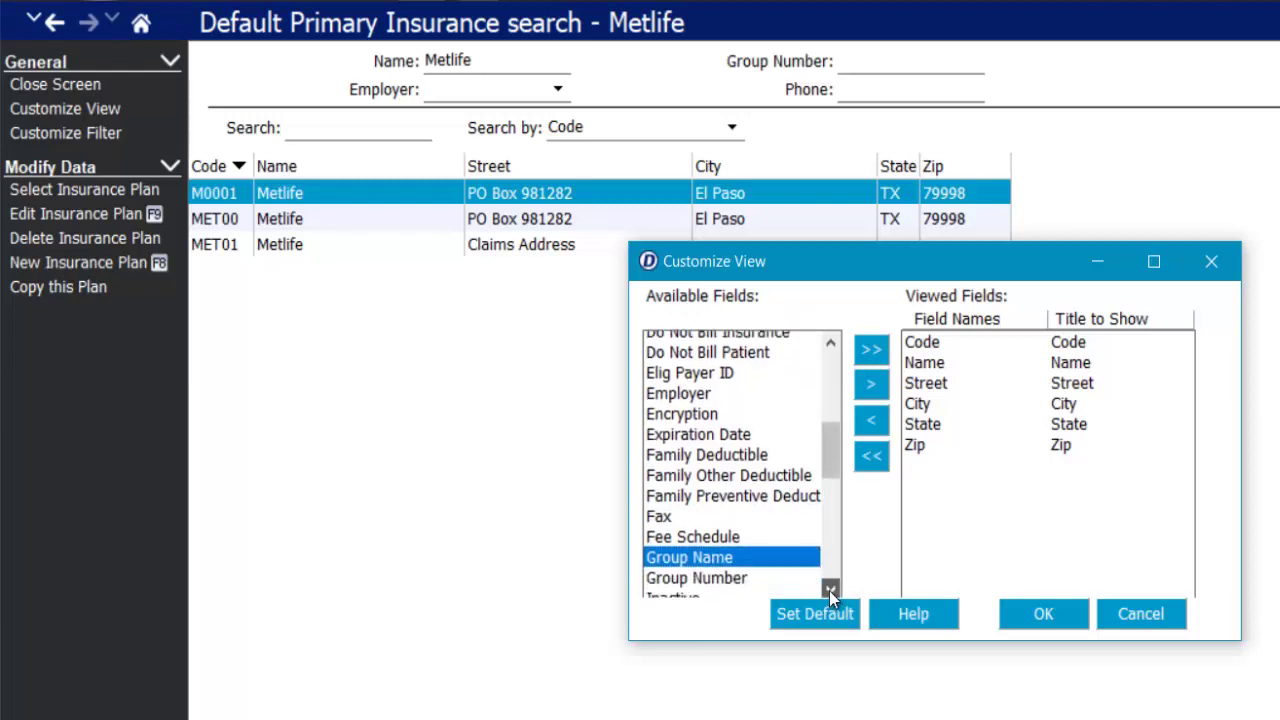
{"action": "left_click", "coordinate": [712, 567]}
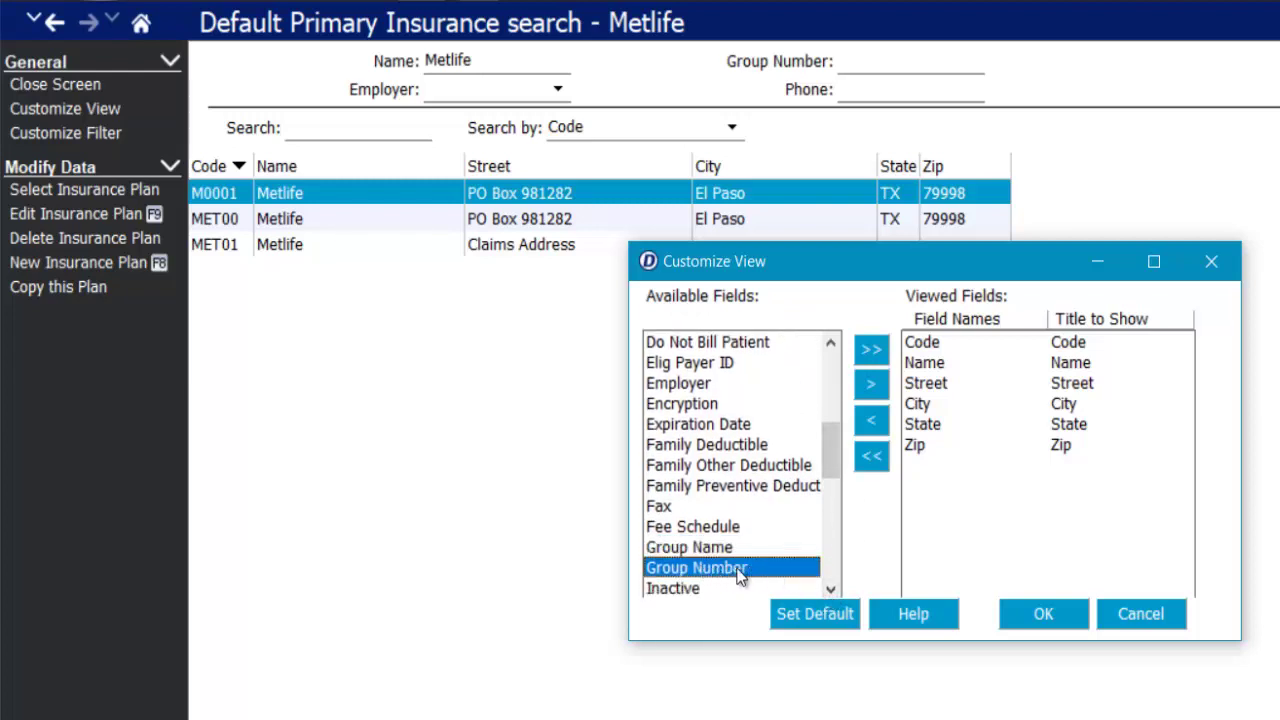
{"action": "left_click", "coordinate": [871, 386]}
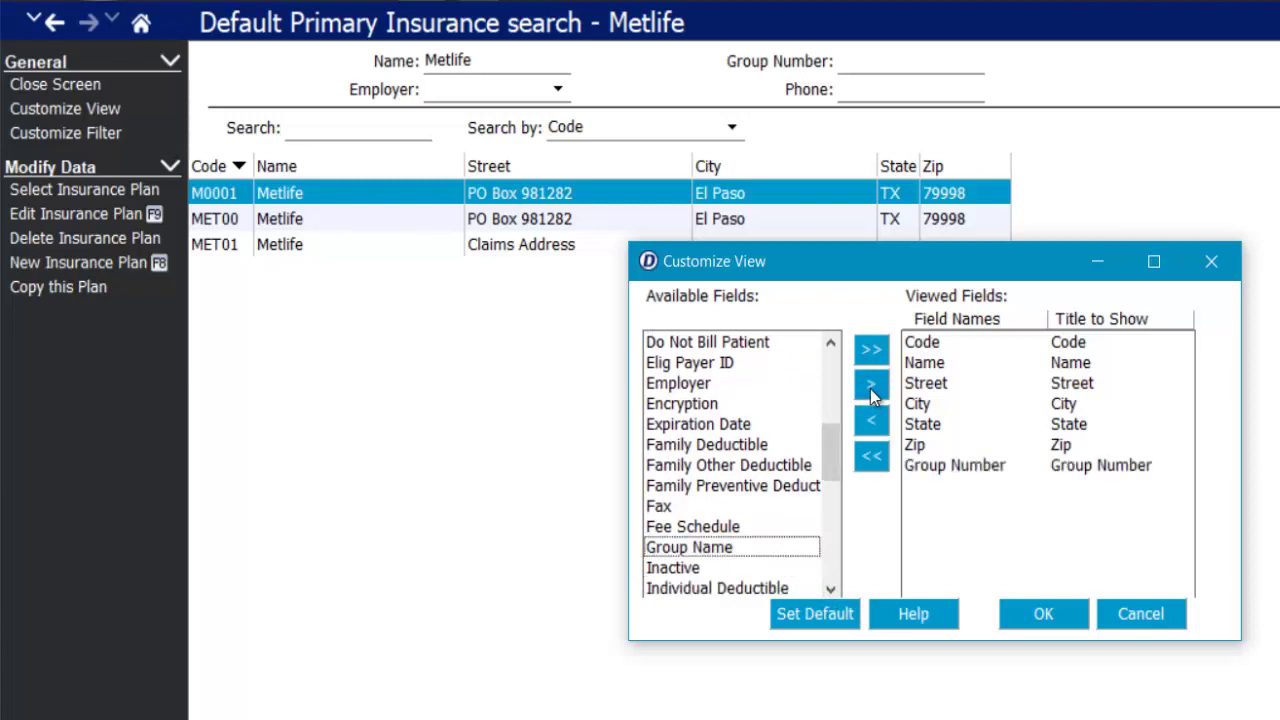
- Add Phone to the viewed fields and apply the new column layout
{"action": "left_click_drag", "start_coordinate": [830, 589], "coordinate": [835, 592]}
{"action": "left_click", "coordinate": [831, 590]}
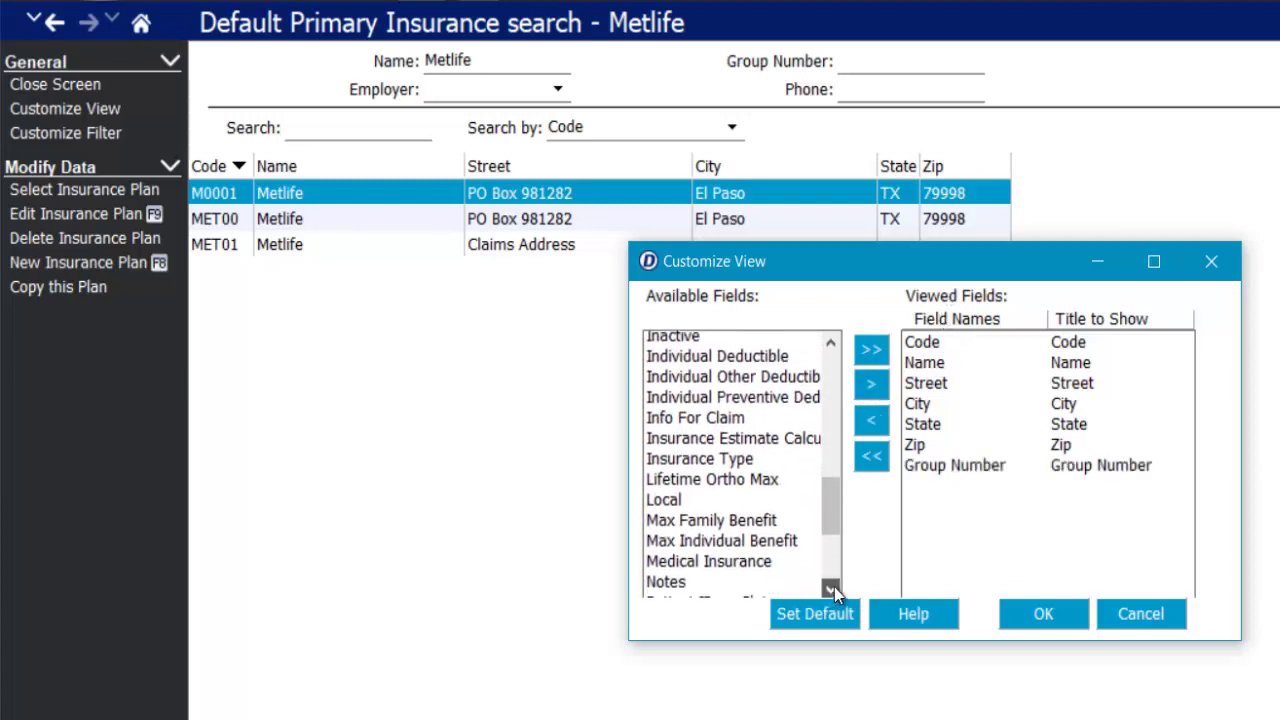
{"action": "left_click", "coordinate": [831, 590]}
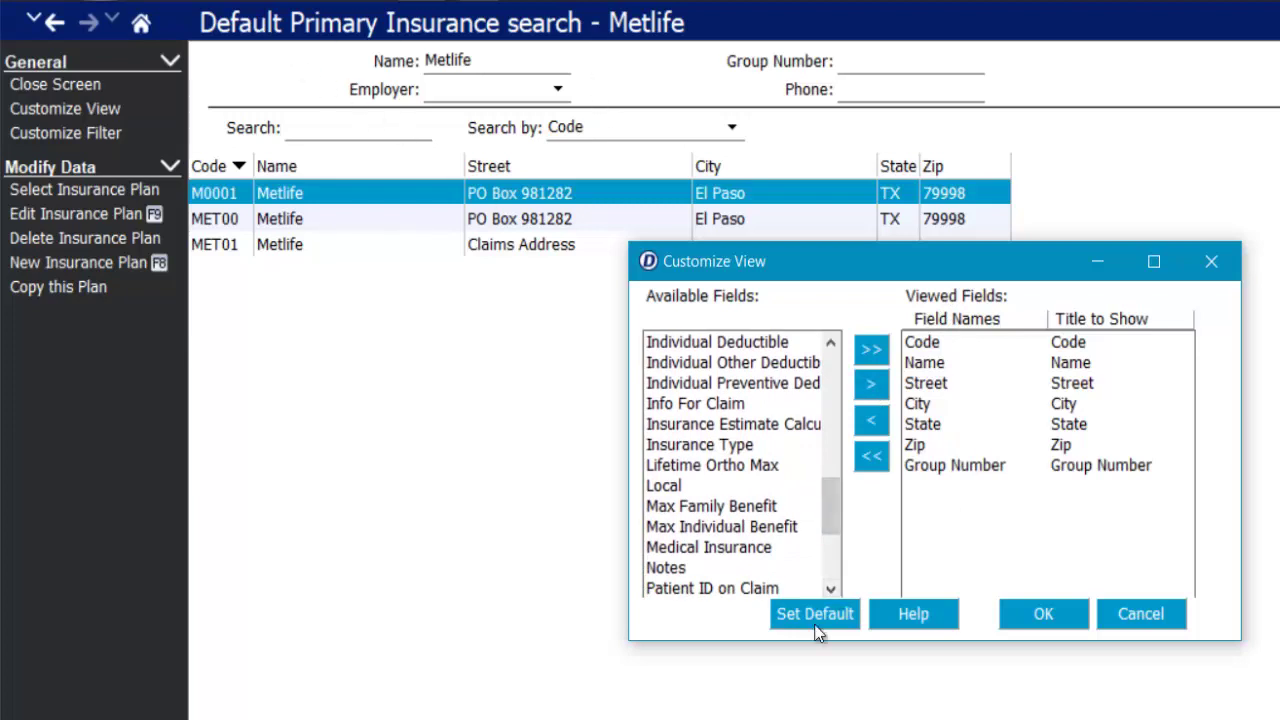
{"action": "left_click_drag", "start_coordinate": [830, 590], "coordinate": [829, 592]}
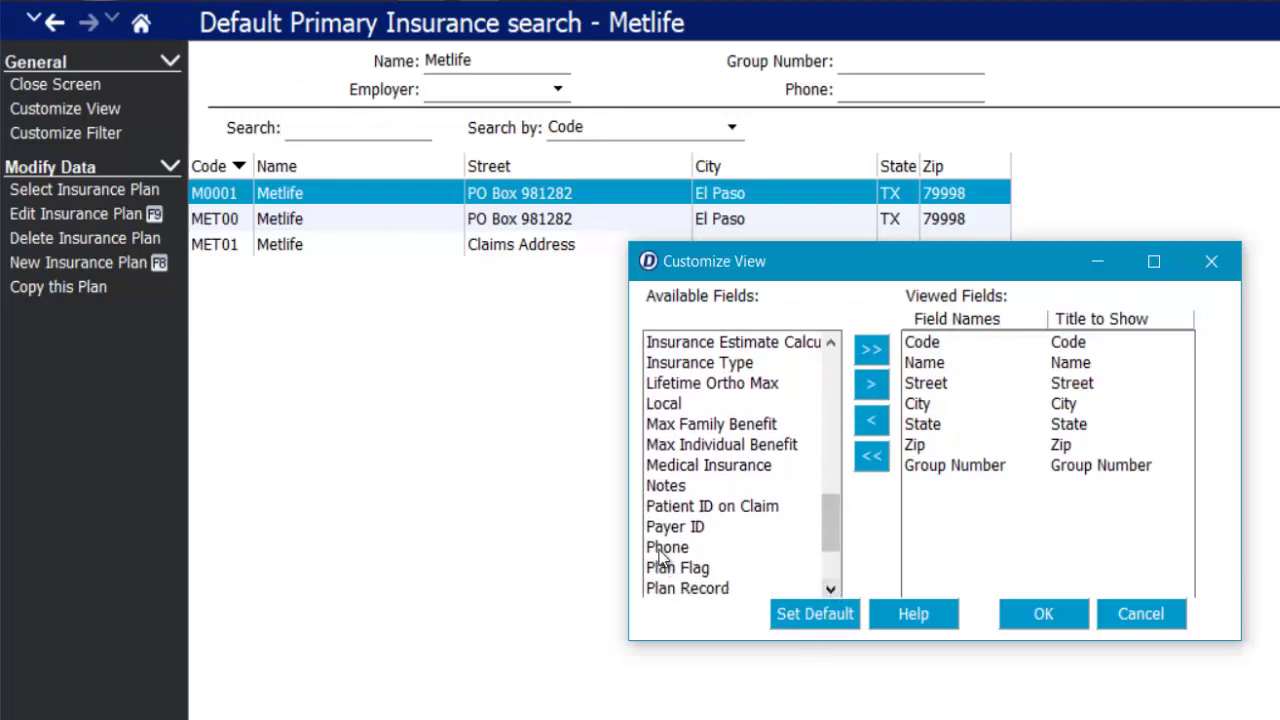
{"action": "left_click", "coordinate": [672, 546]}
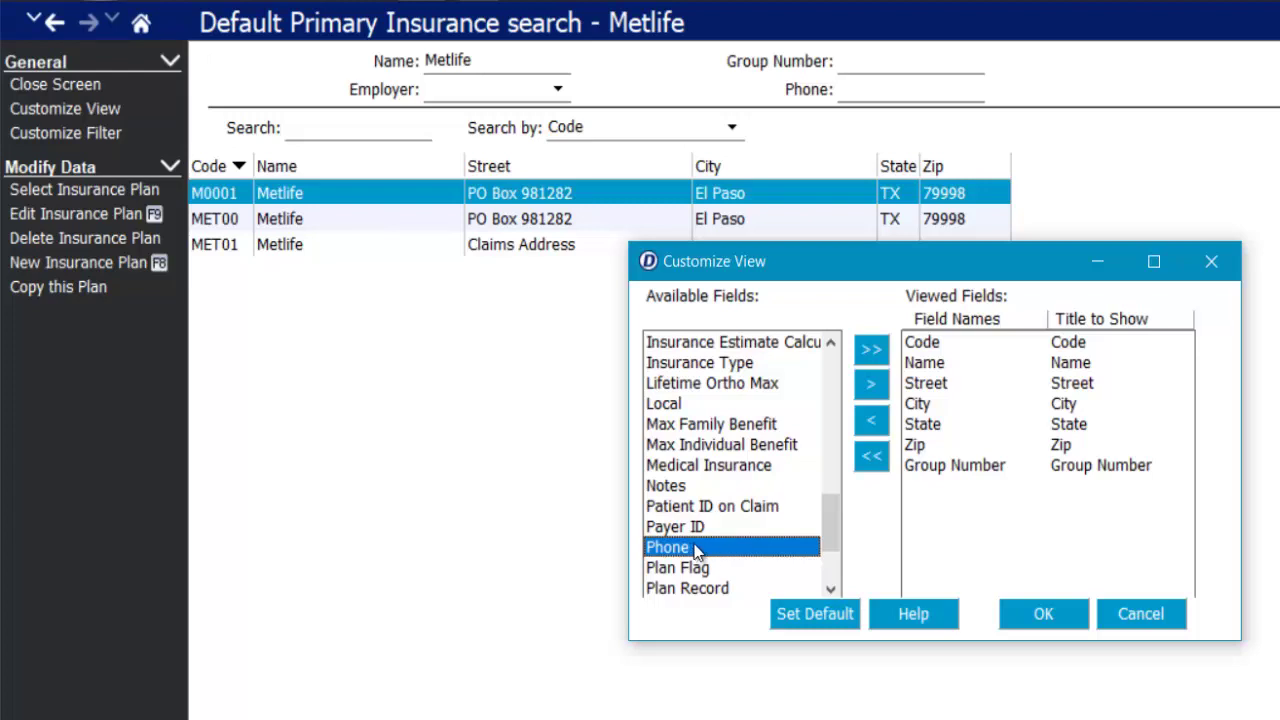
{"action": "left_click", "coordinate": [873, 389]}
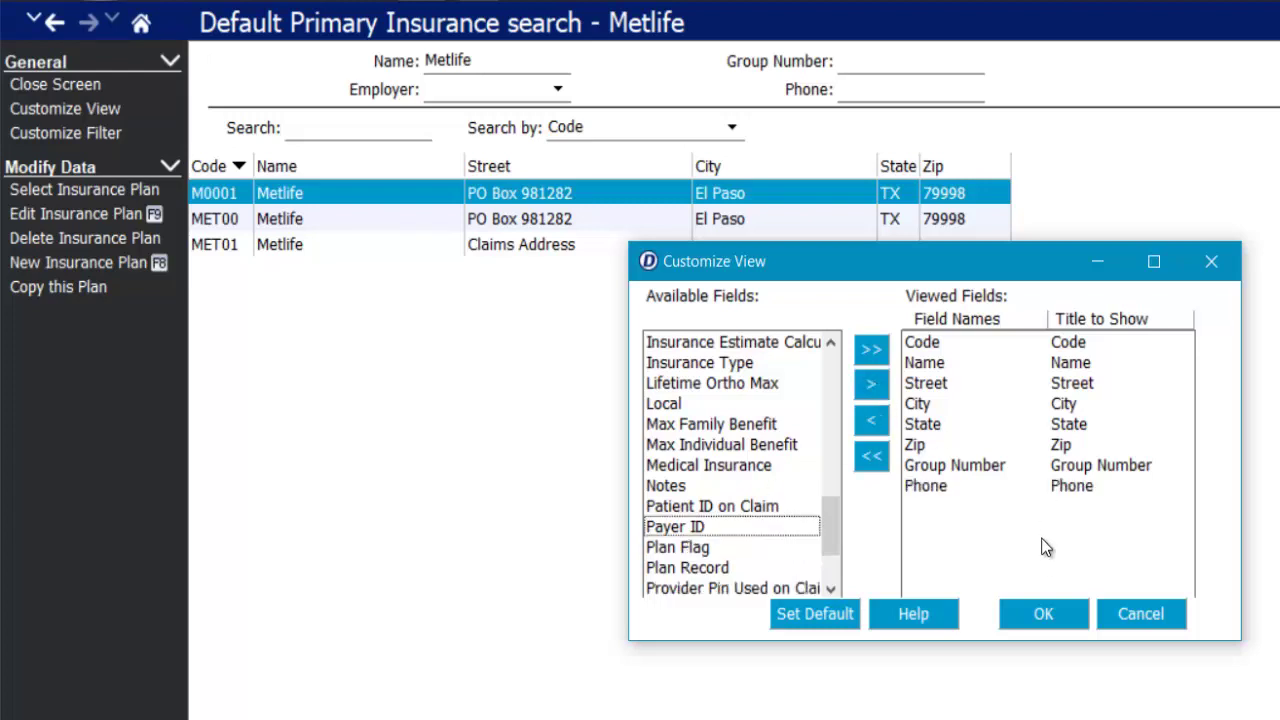
{"action": "left_click", "coordinate": [1044, 609]}
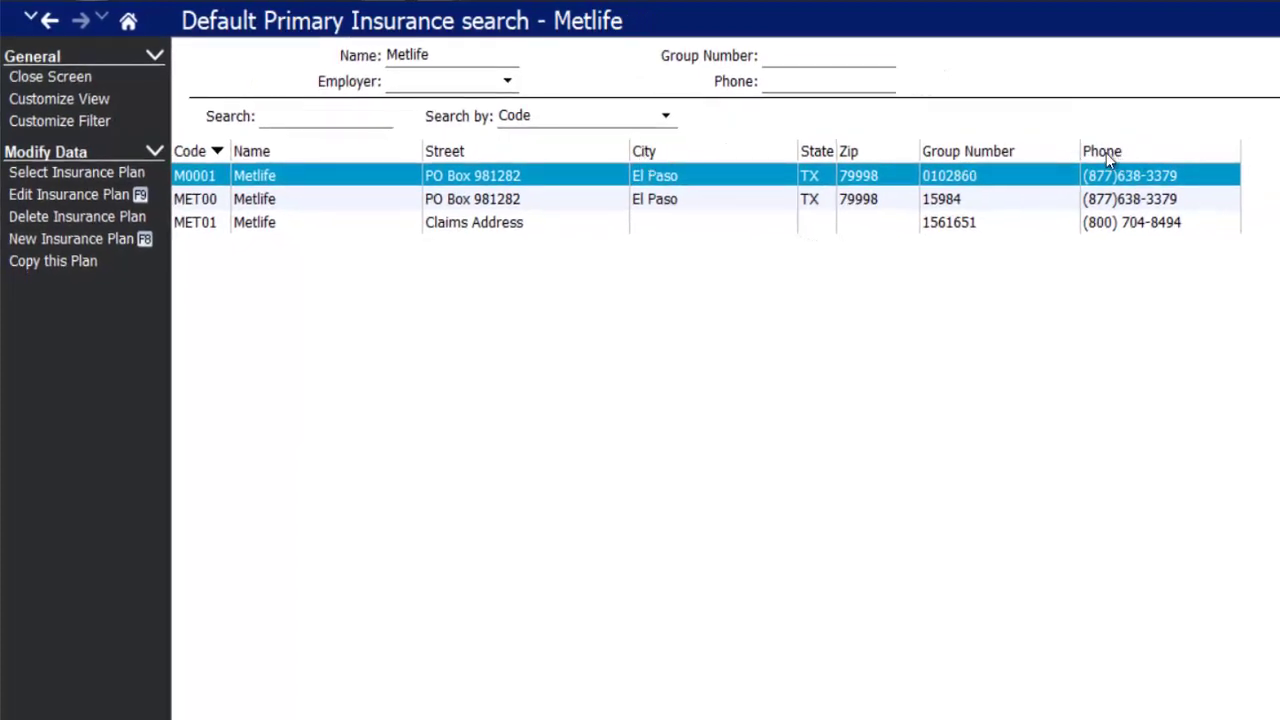
- Move Phone before Group Number, add an Employer column, and clear the COM00 employer filter
{"action": "left_click_drag", "start_coordinate": [1127, 152], "coordinate": [1060, 160]}
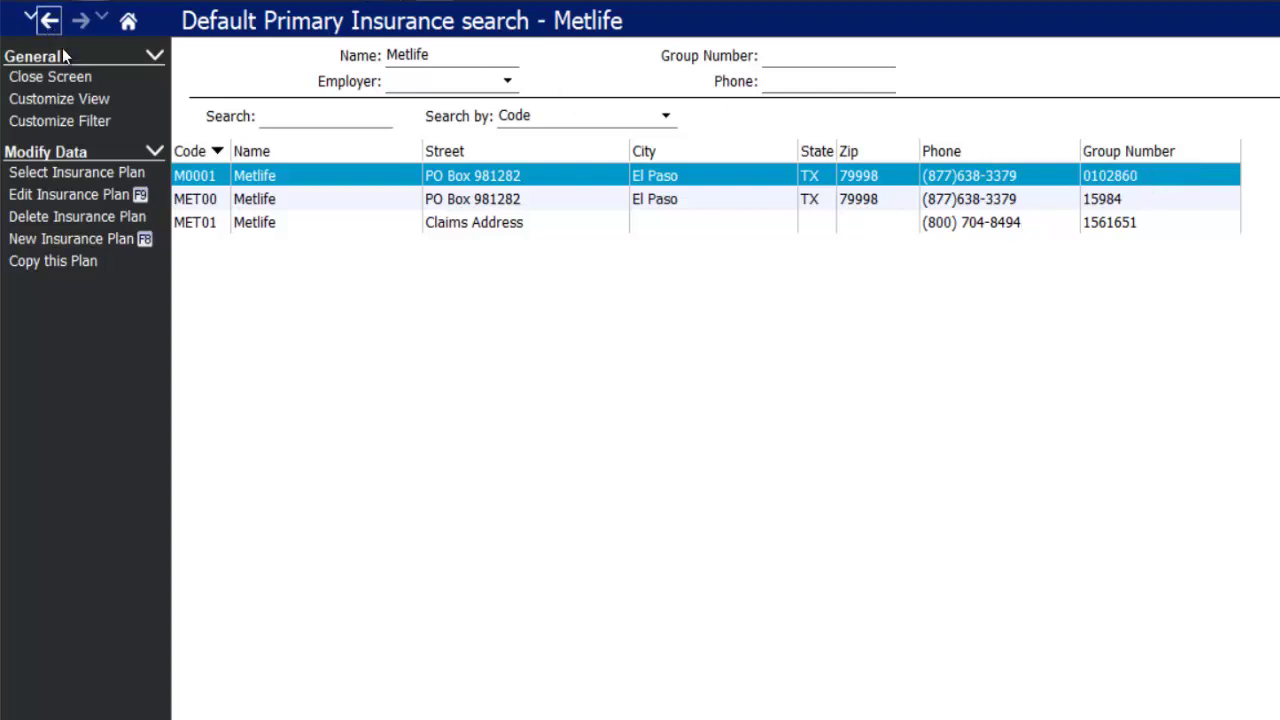
{"action": "left_click", "coordinate": [814, 228]}
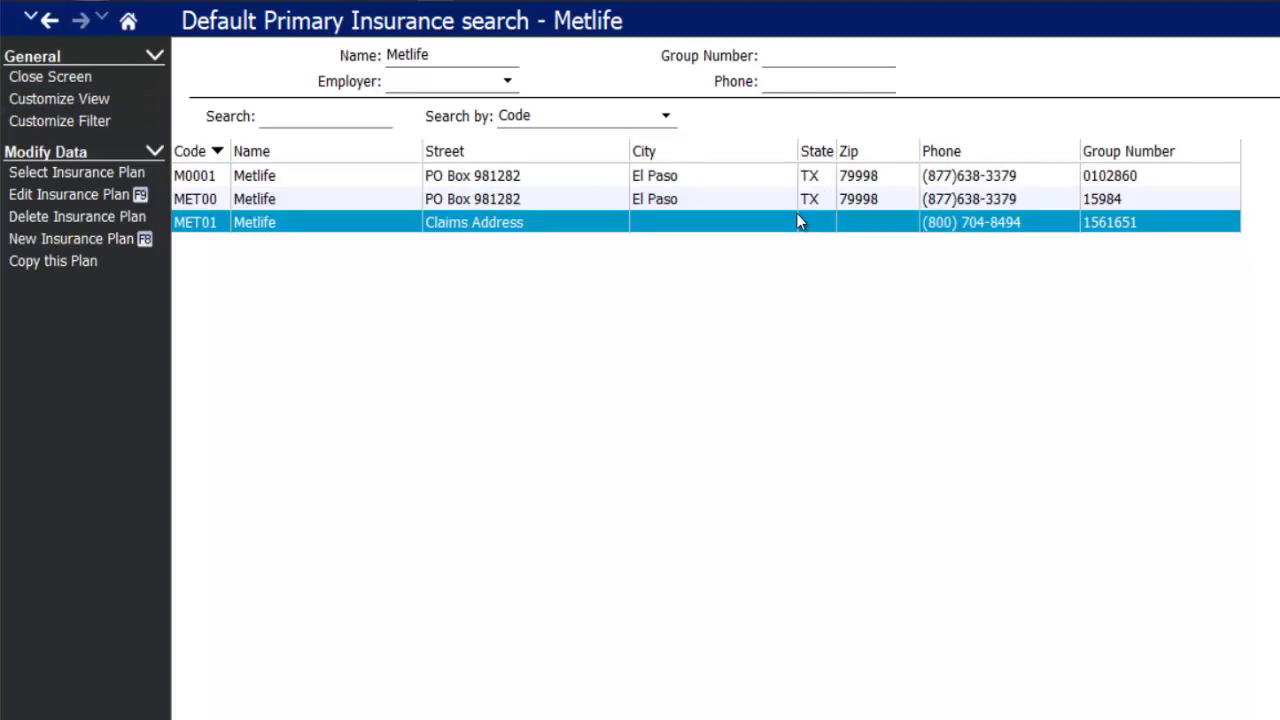
{"action": "left_click", "coordinate": [22, 99]}
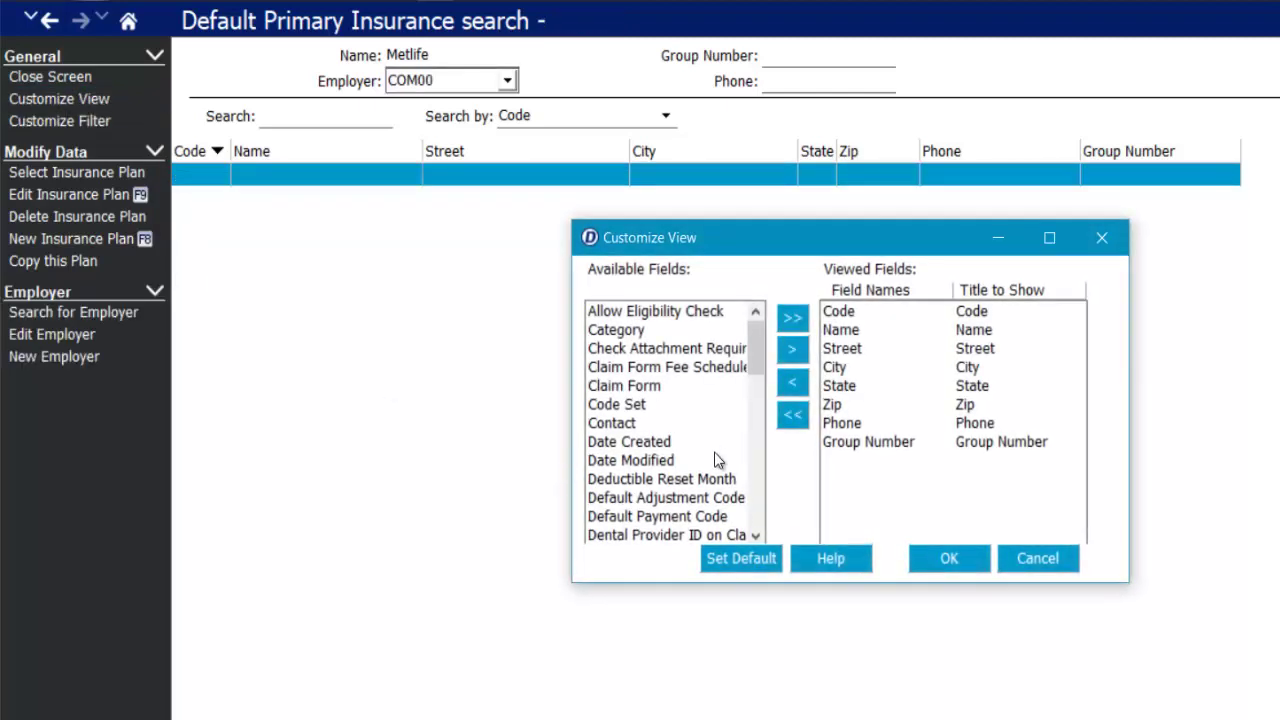
{"action": "scroll", "coordinate": [715, 460], "scroll_direction": "down", "scroll_amount": 4}
{"action": "left_click", "coordinate": [638, 424]}
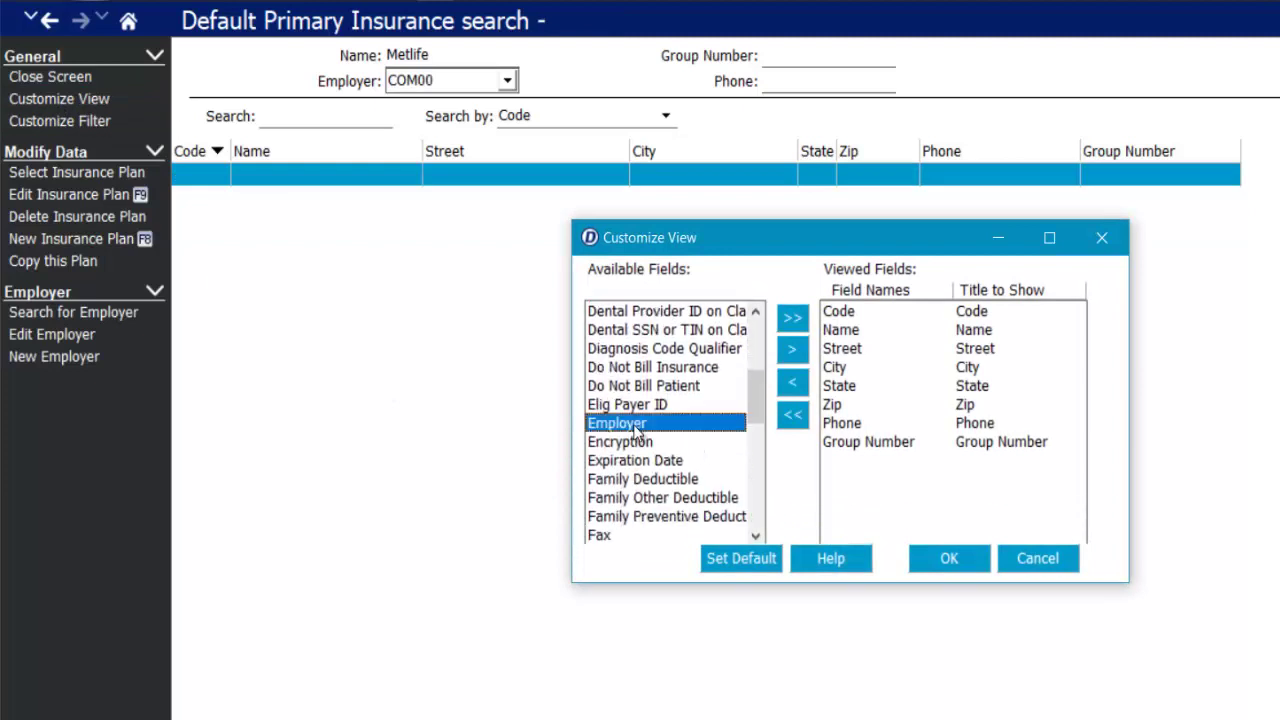
{"action": "left_click", "coordinate": [792, 351]}
{"action": "left_click", "coordinate": [950, 560]}
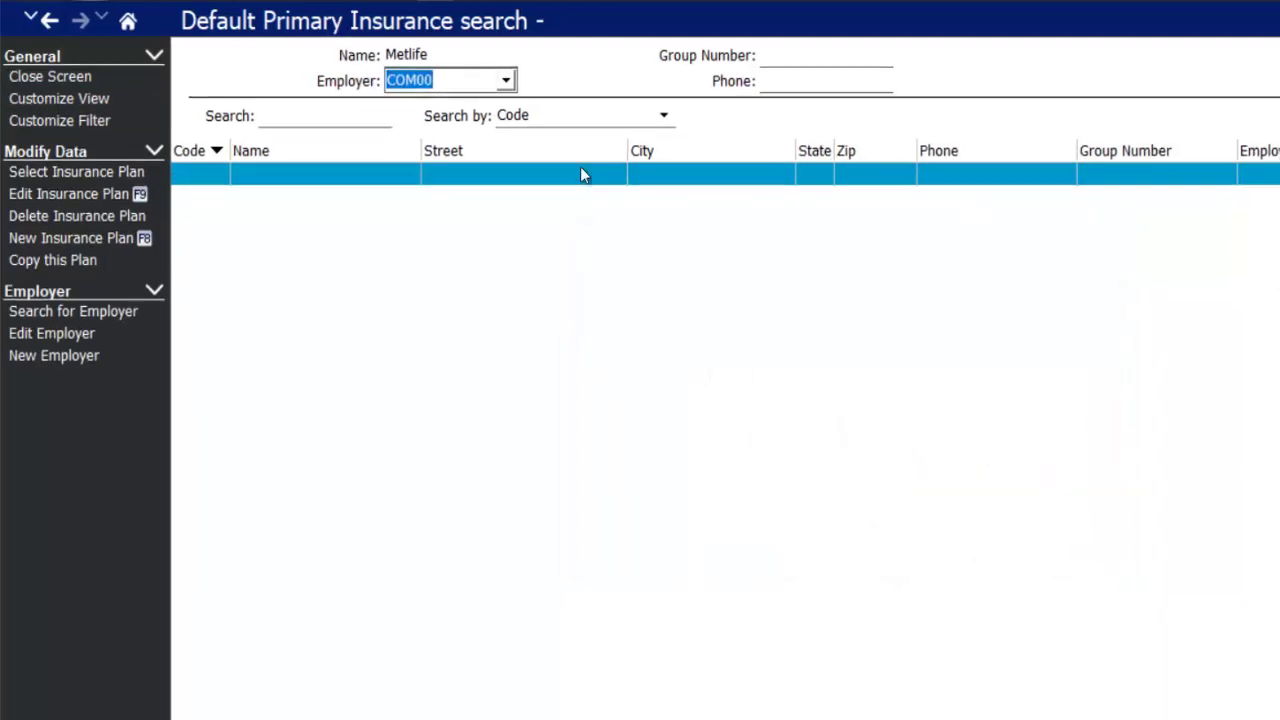
{"action": "key", "text": "BackSpace"}
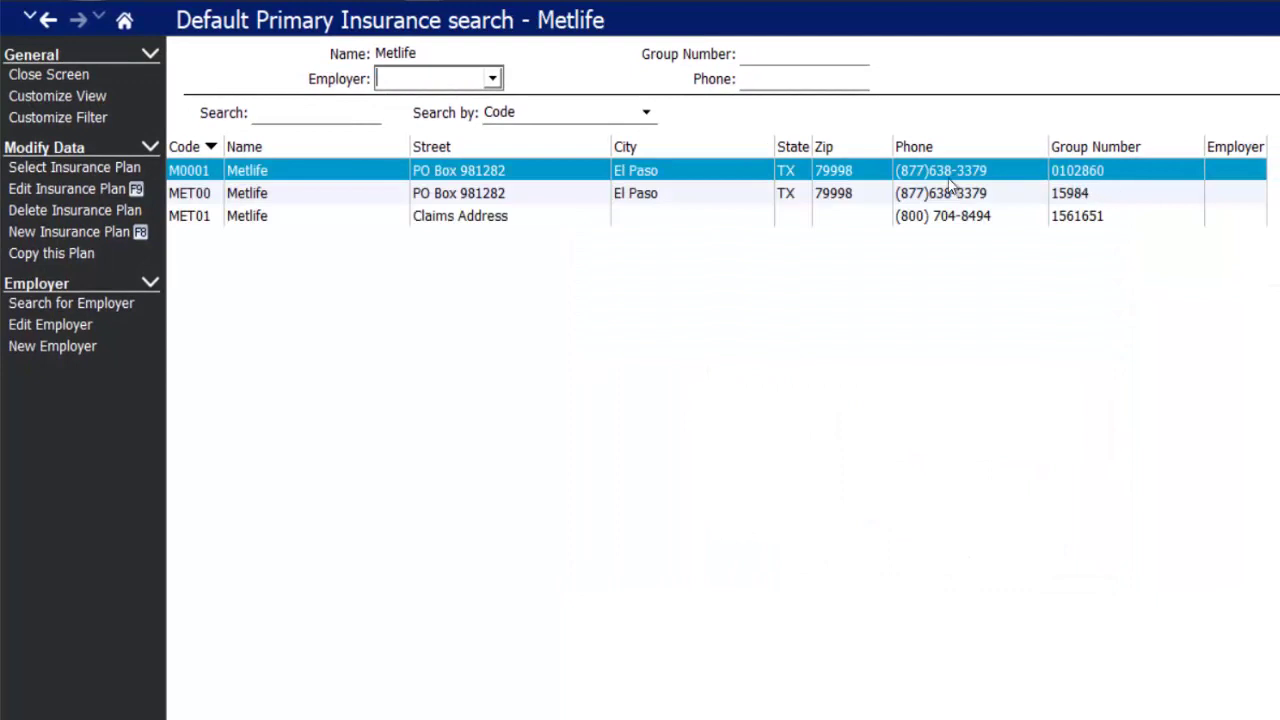
{"action": "left_click", "coordinate": [246, 211]}
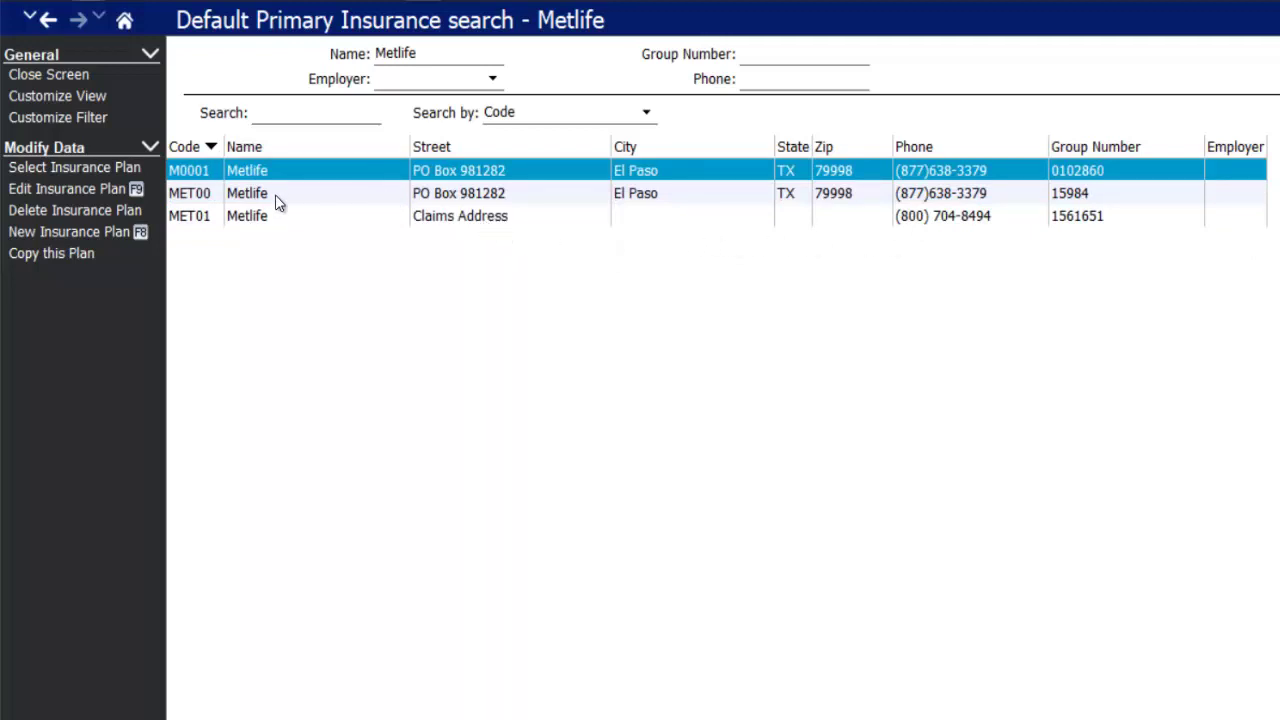
- Select the MET00 plan as the source for the new MET02 copy
{"action": "left_click", "coordinate": [212, 193]}
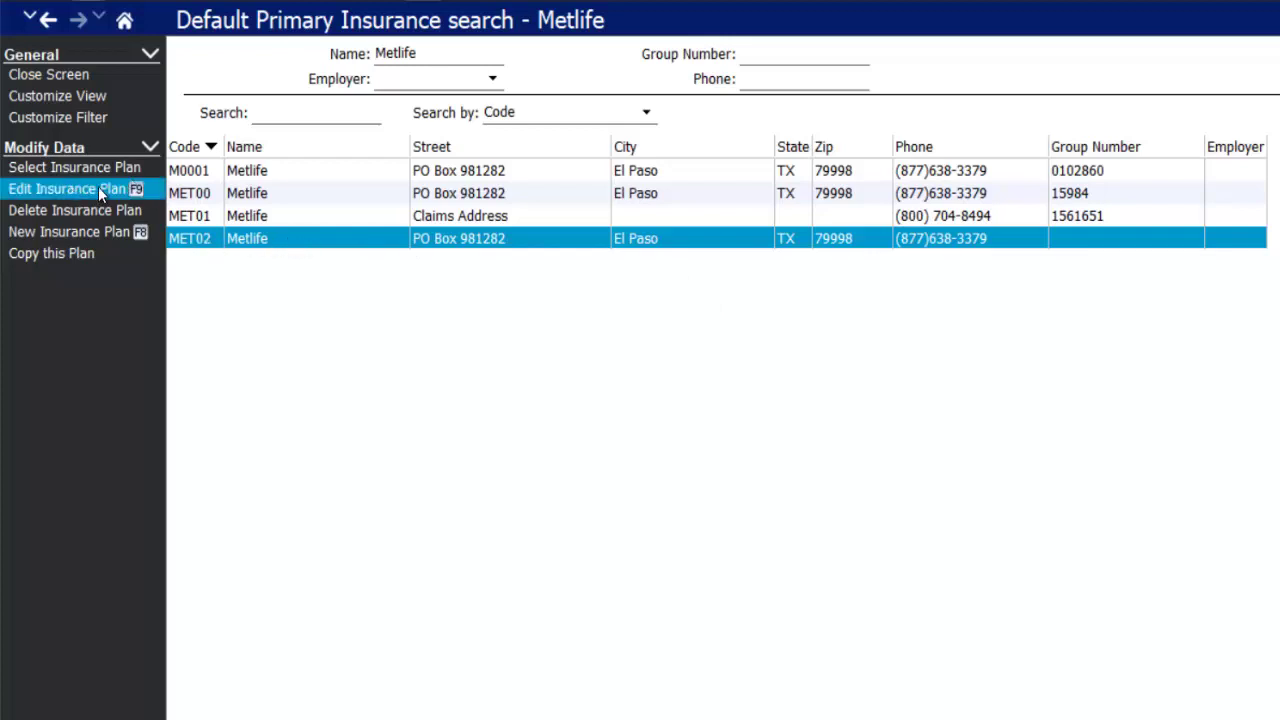
- Open MET02 and change its group name from Dentimax to Universal Studios
{"action": "double_click", "coordinate": [531, 237]}
{"action": "left_click", "coordinate": [757, 135]}
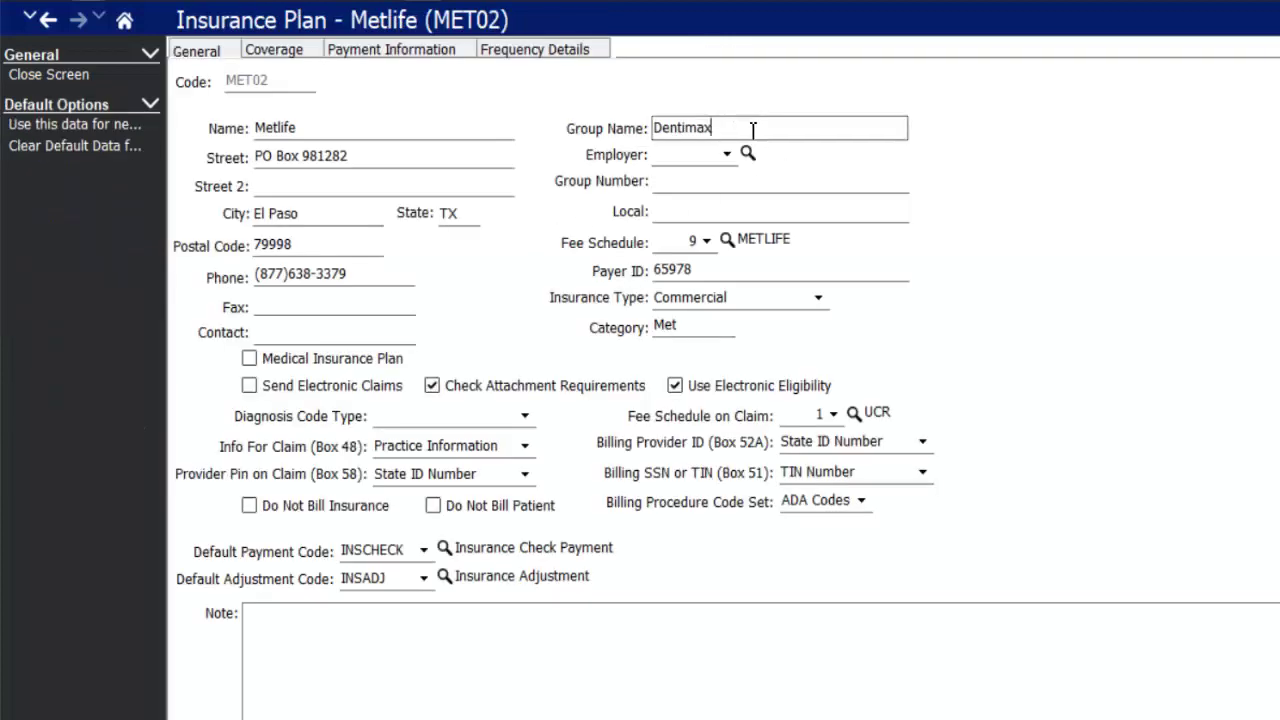
{"action": "left_click_drag", "start_coordinate": [751, 130], "coordinate": [614, 134]}
{"action": "key", "text": "Delete"}
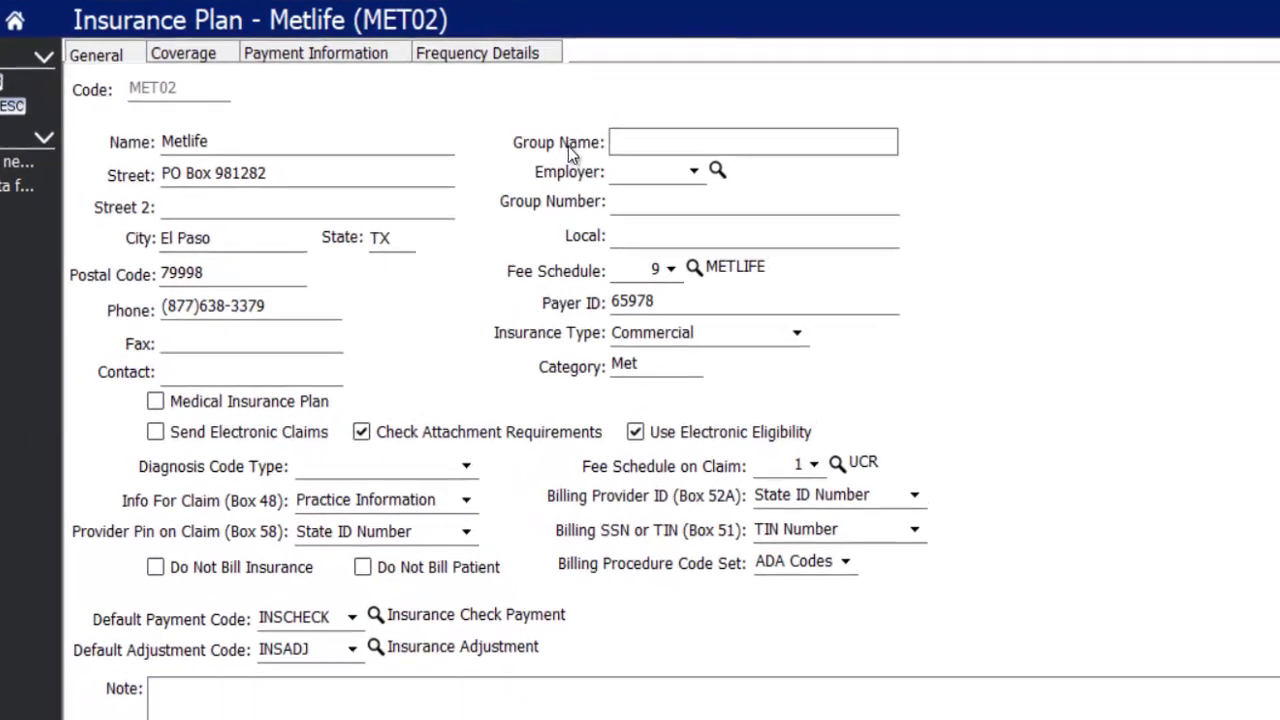
{"action": "type", "text": "Uni"}
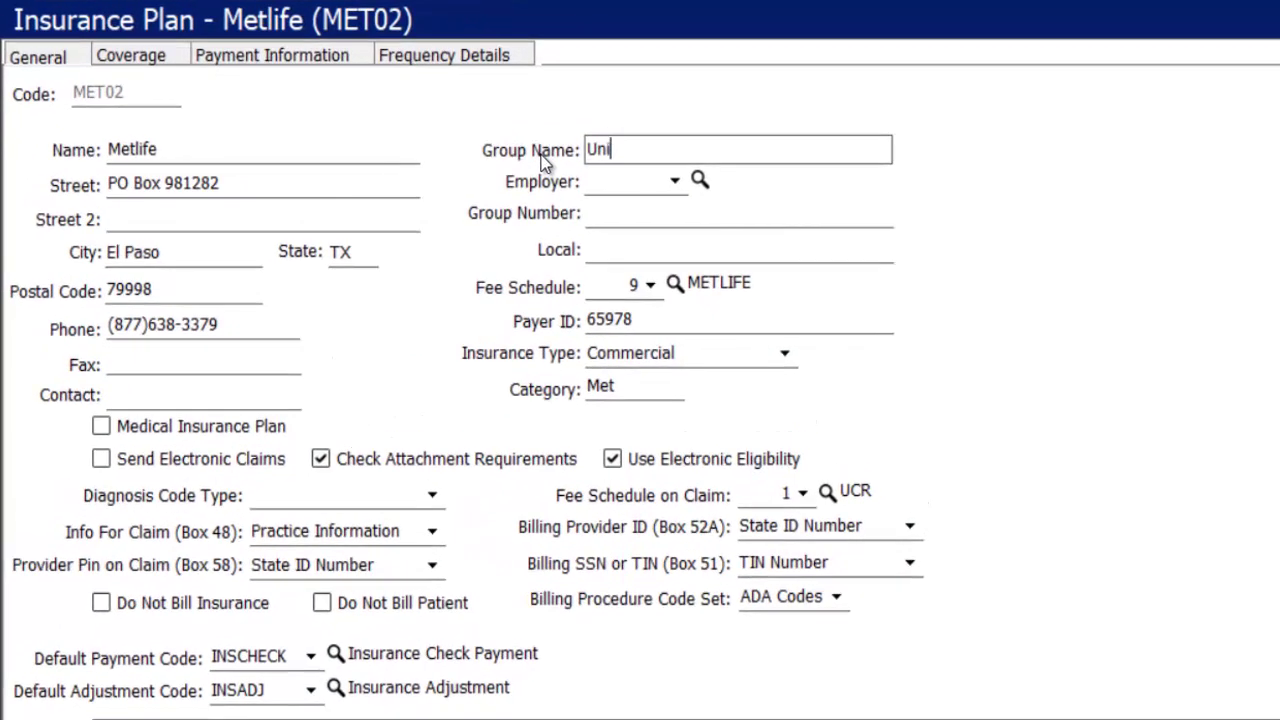
{"action": "type", "text": "versal Studios"}
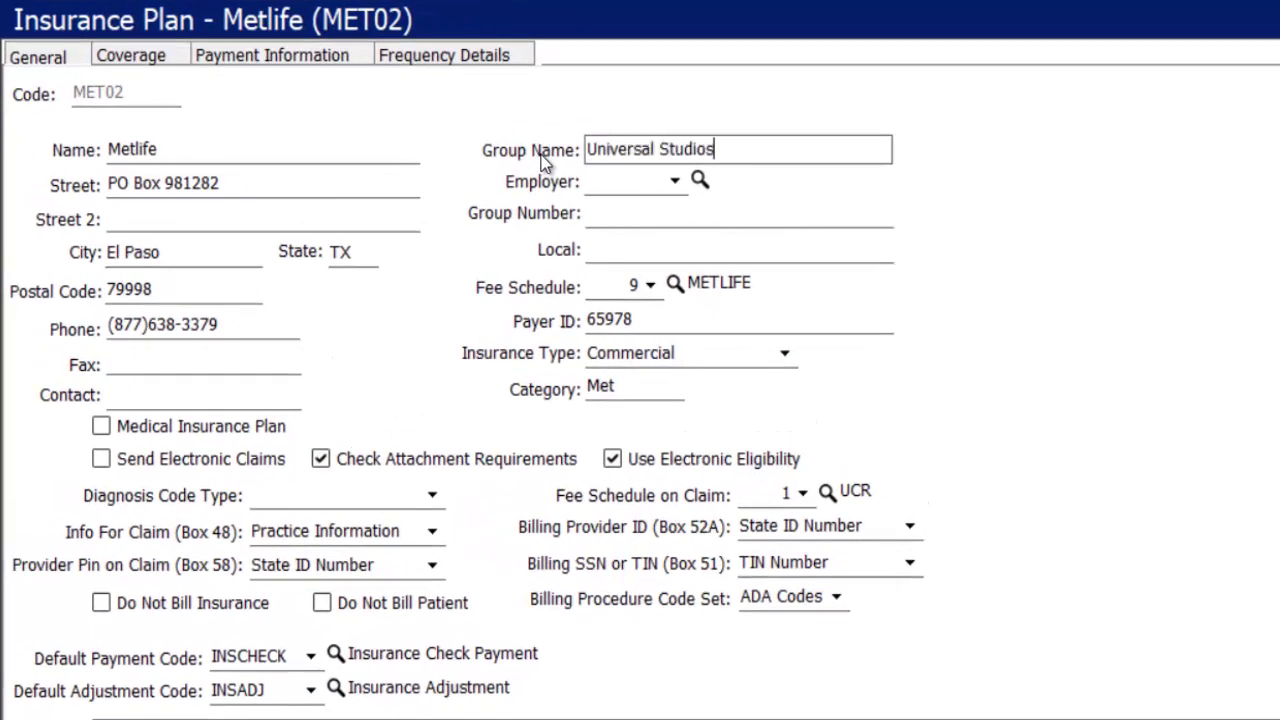
{"action": "key", "text": "Tab"}
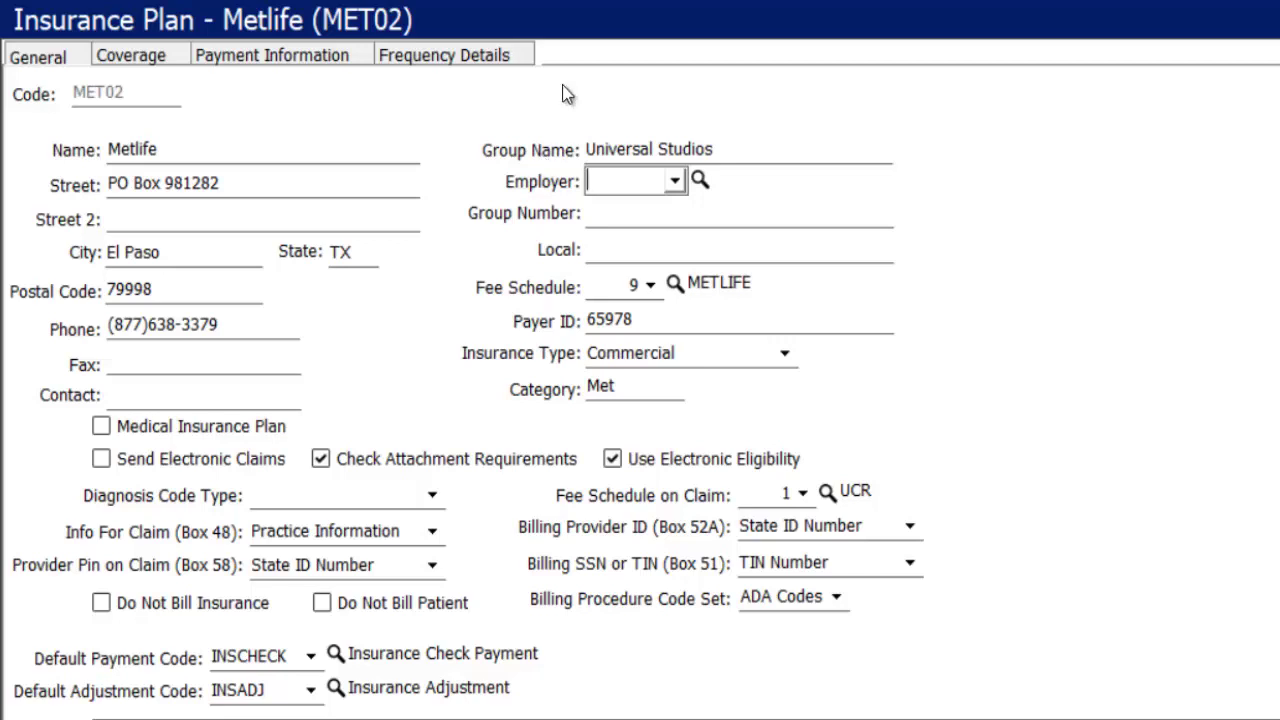
{"action": "left_click", "coordinate": [675, 181]}
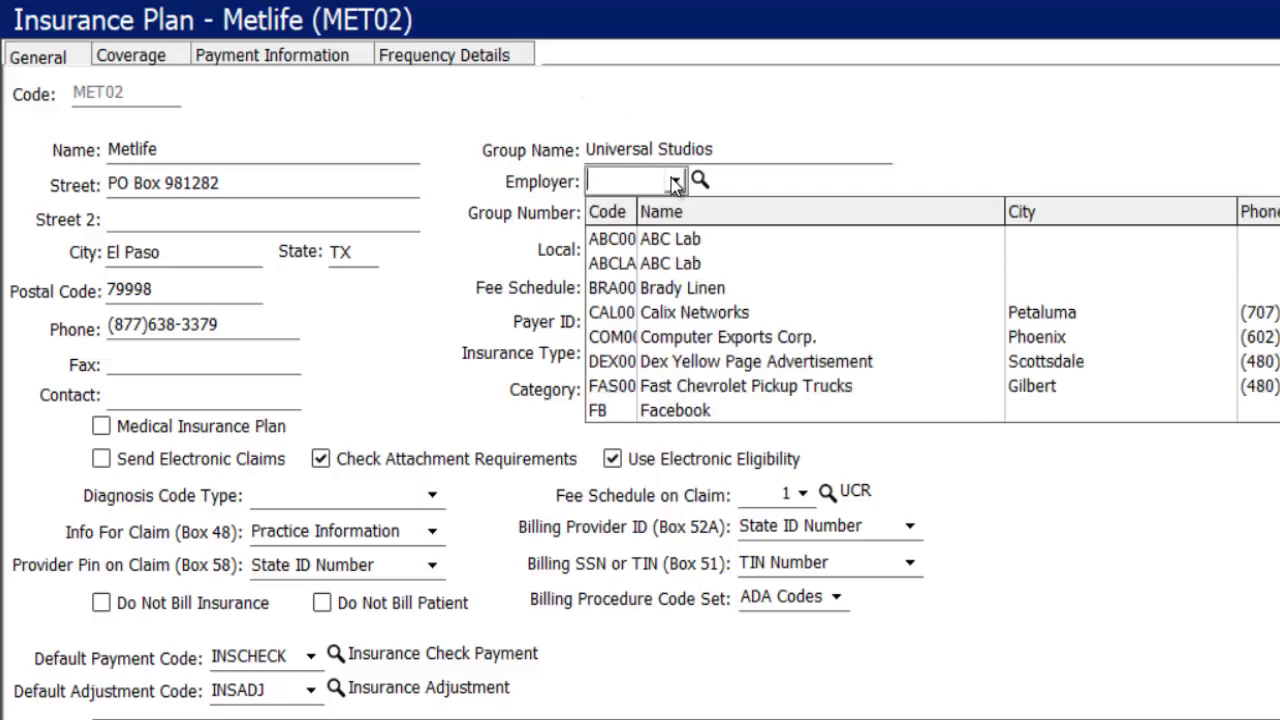
{"action": "left_click", "coordinate": [494, 211]}
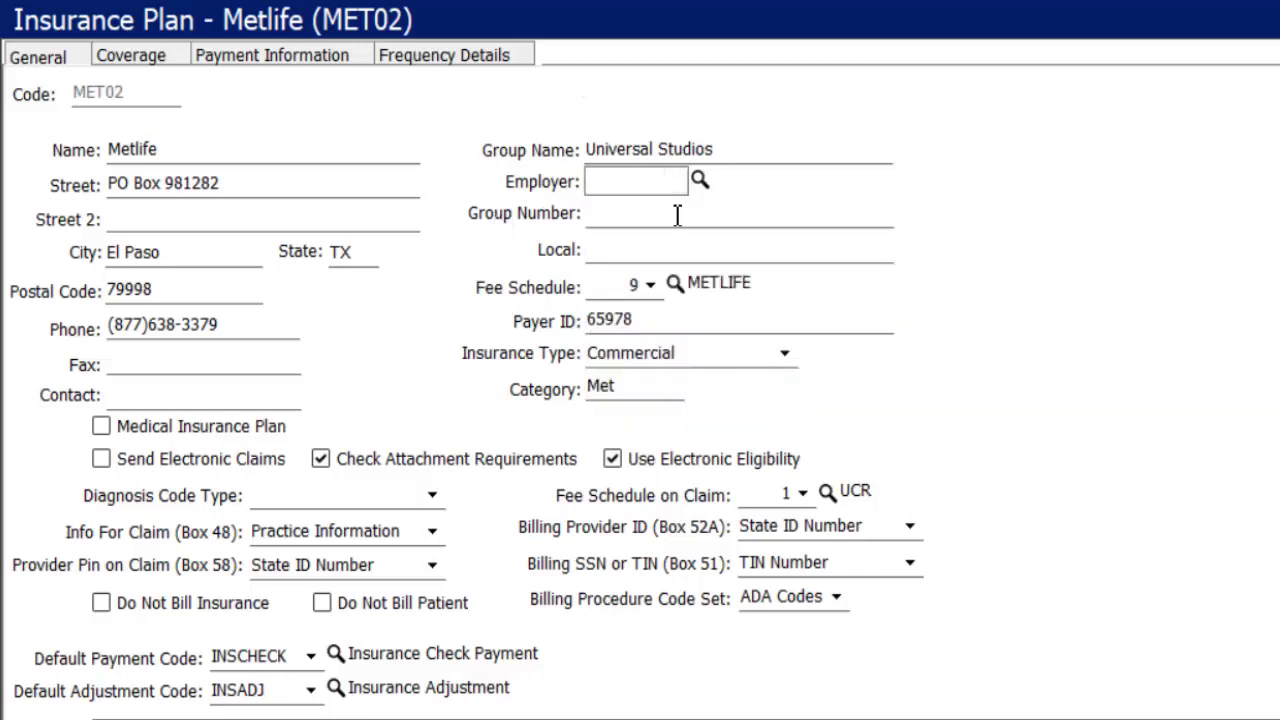
- Enter group number 4441555 and keep 1 UCR as the claim fee schedule
{"action": "left_click", "coordinate": [677, 213]}
{"action": "type", "text": "4441555"}
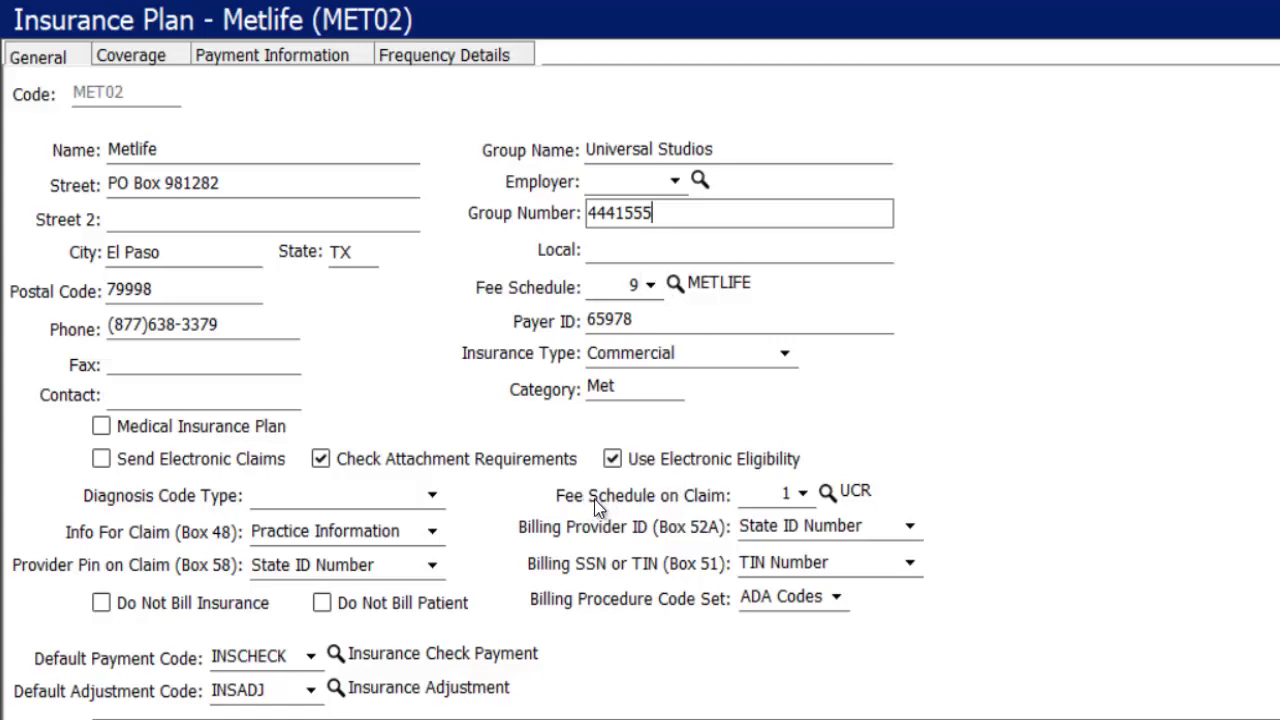
{"action": "left_click", "coordinate": [803, 494]}
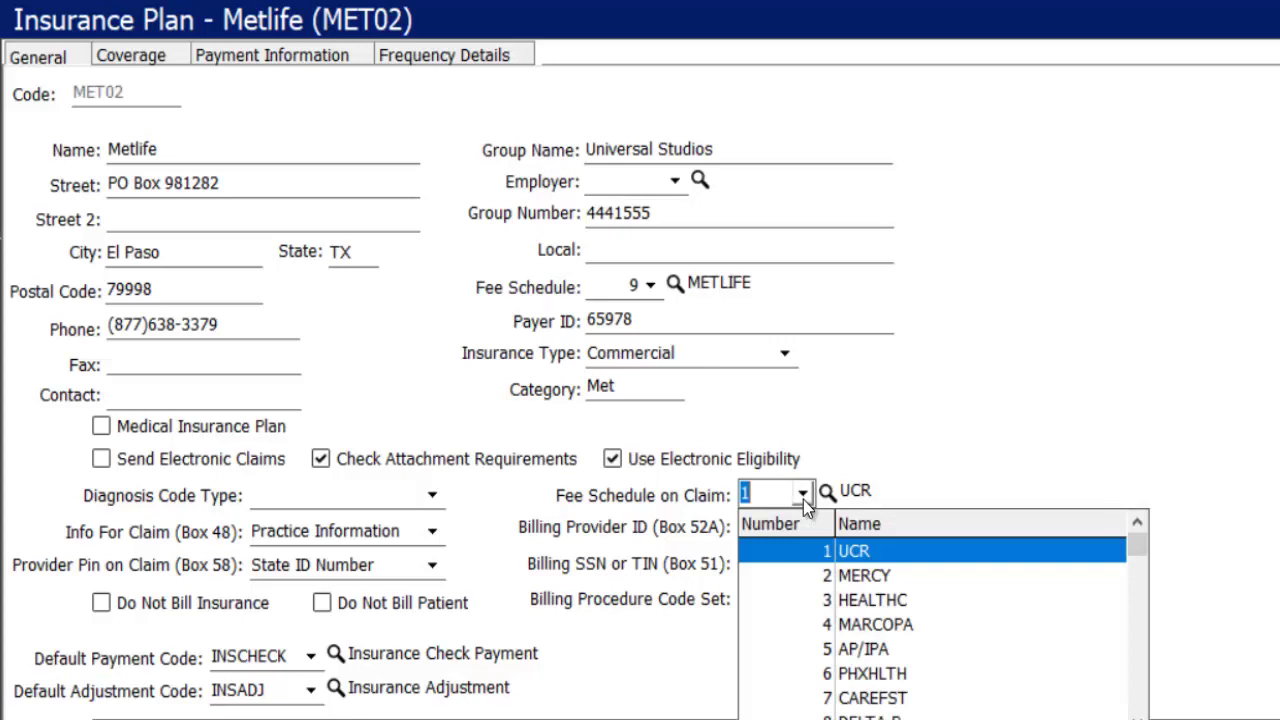
{"action": "left_click", "coordinate": [822, 563]}
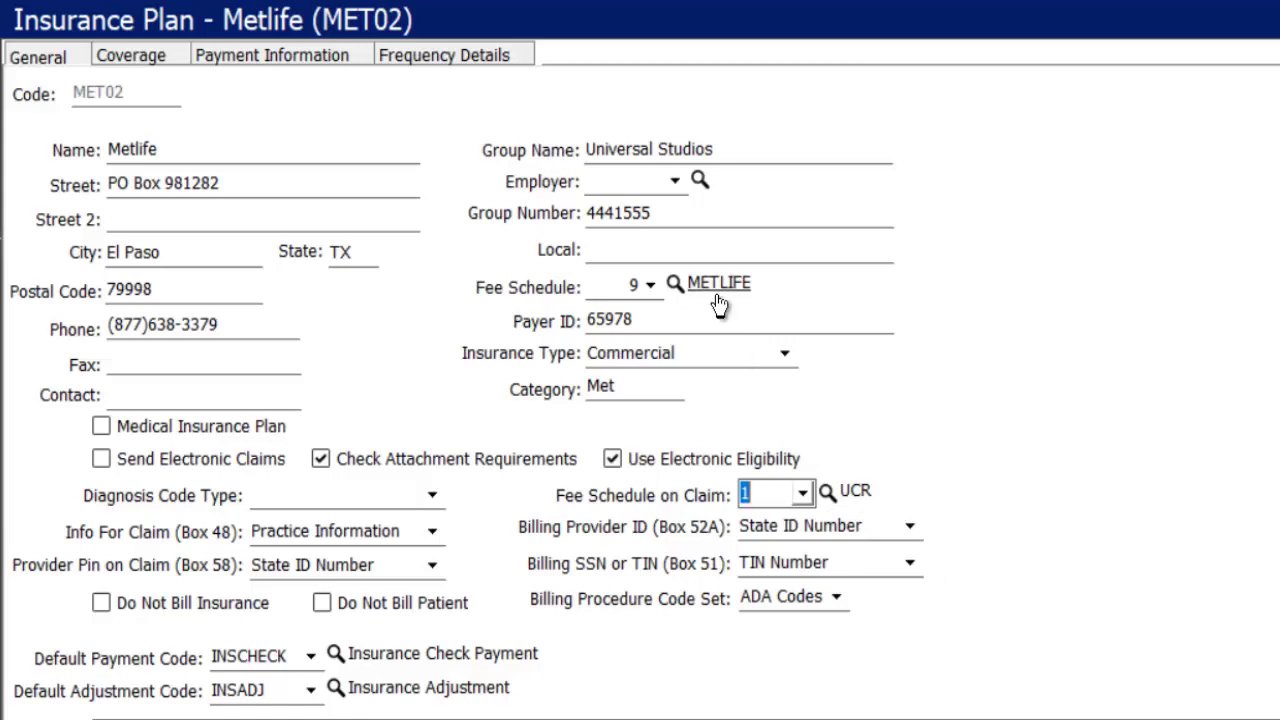
{"action": "left_click", "coordinate": [646, 296]}
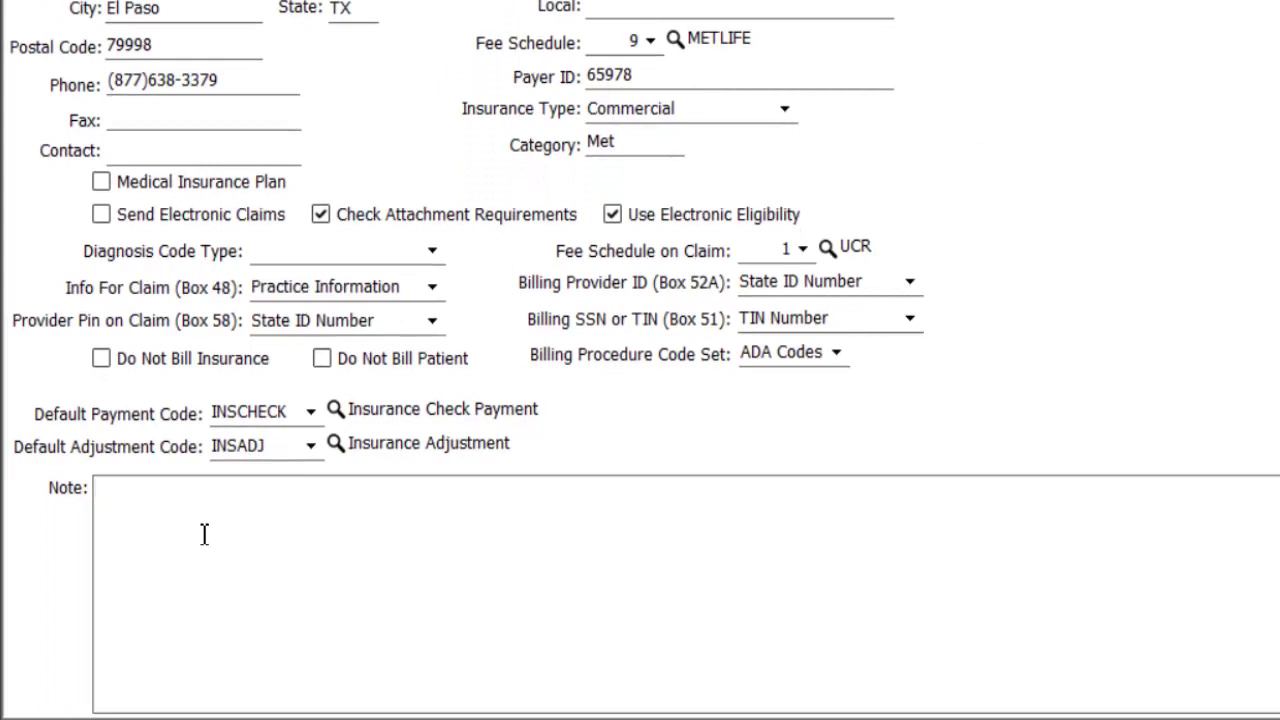
- Write the three-line plan note: ortho to age 18 with $2500 lifetime max, FL: Age 18, missing tooth clause
{"action": "type", "text": "Ortho coverage"}
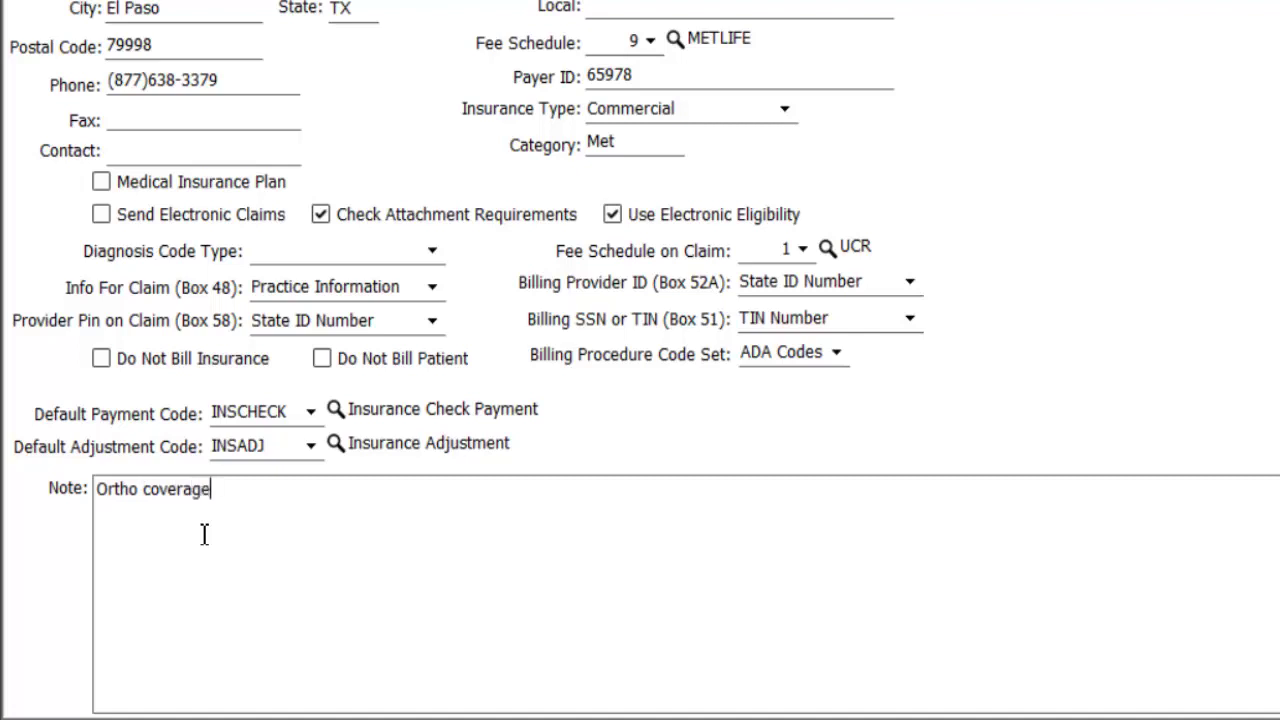
{"action": "type", "text": ": Up to age 18 "}
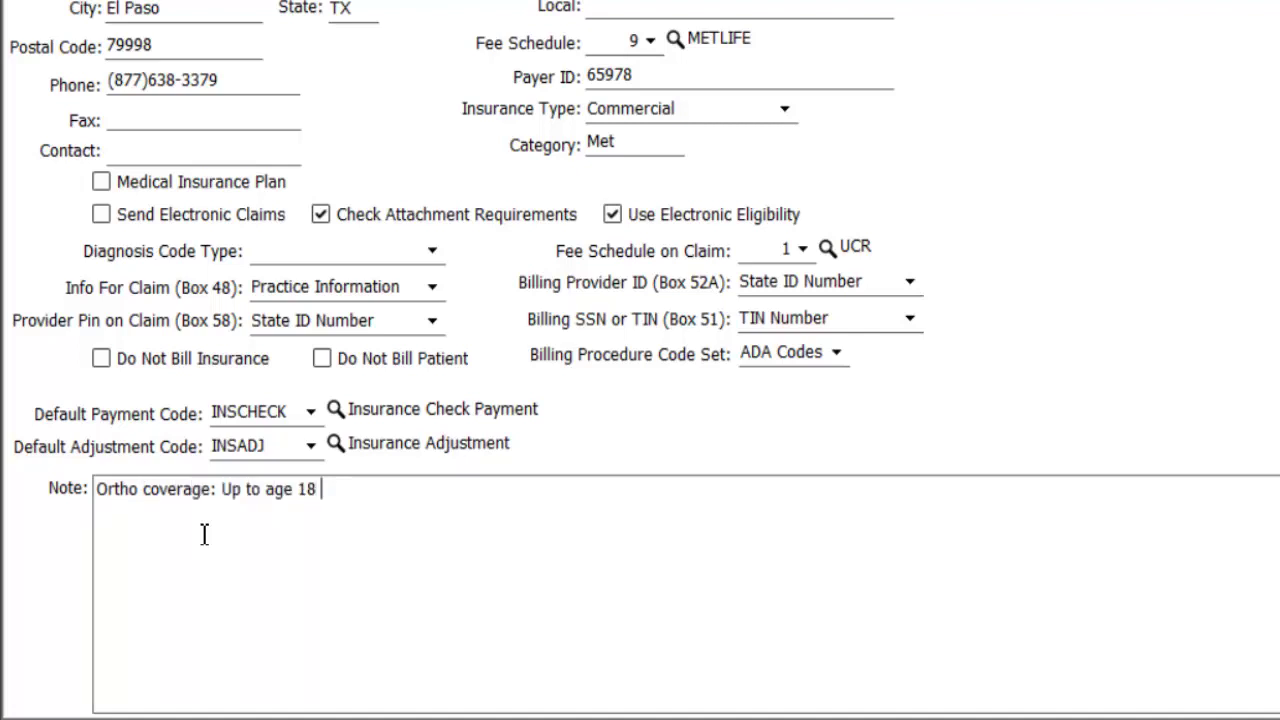
{"action": "type", "text": "Lifetime max "}
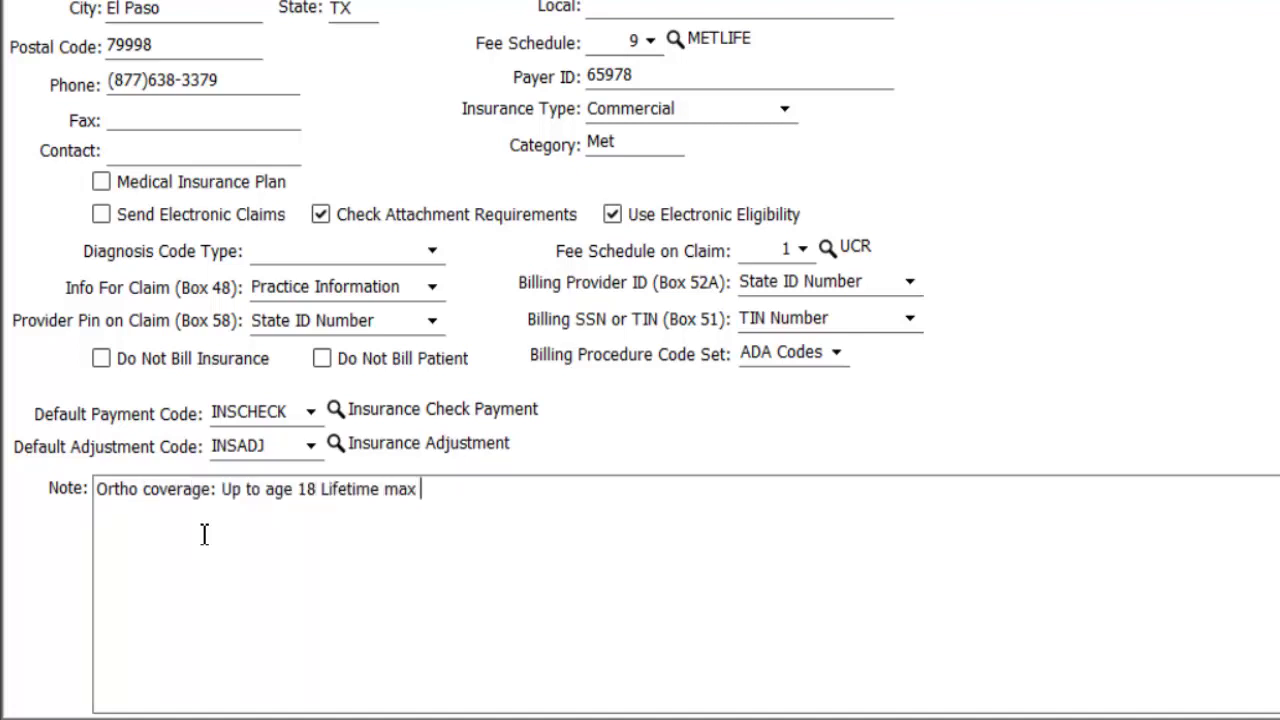
{"action": "type", "text": "$2500 paid quarterly"}
{"action": "key", "text": "Return"}
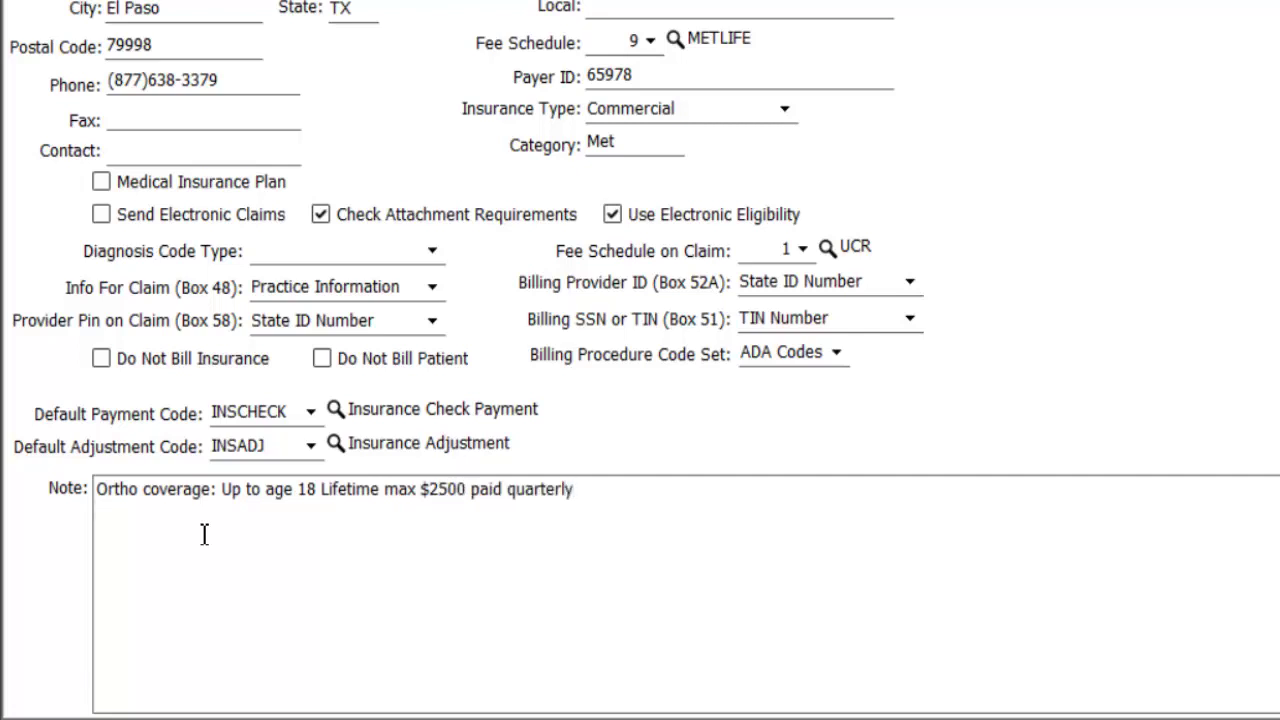
{"action": "type", "text": "FL: Age 18"}
{"action": "key", "text": "Return"}
{"action": "type", "text": "Missing toot"}
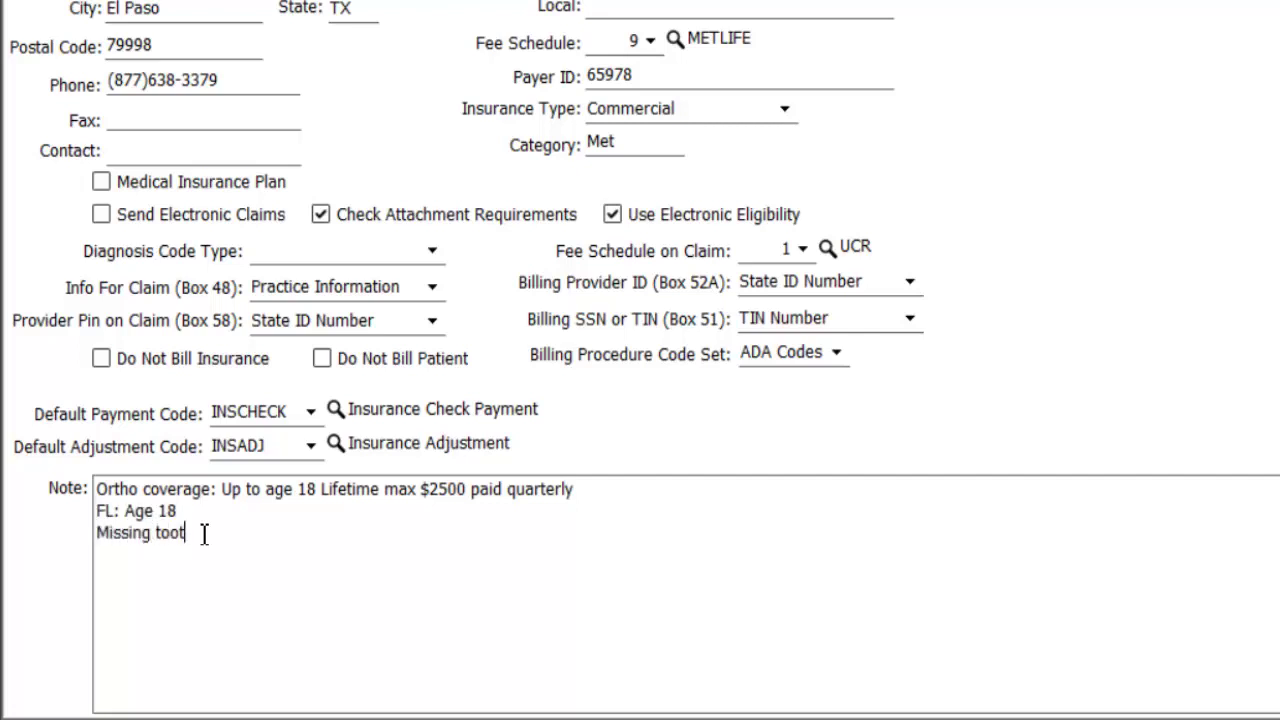
{"action": "type", "text": "h clause"}
{"action": "left_click_drag", "start_coordinate": [306, 574], "coordinate": [96, 510]}
{"action": "left_click", "coordinate": [288, 540]}
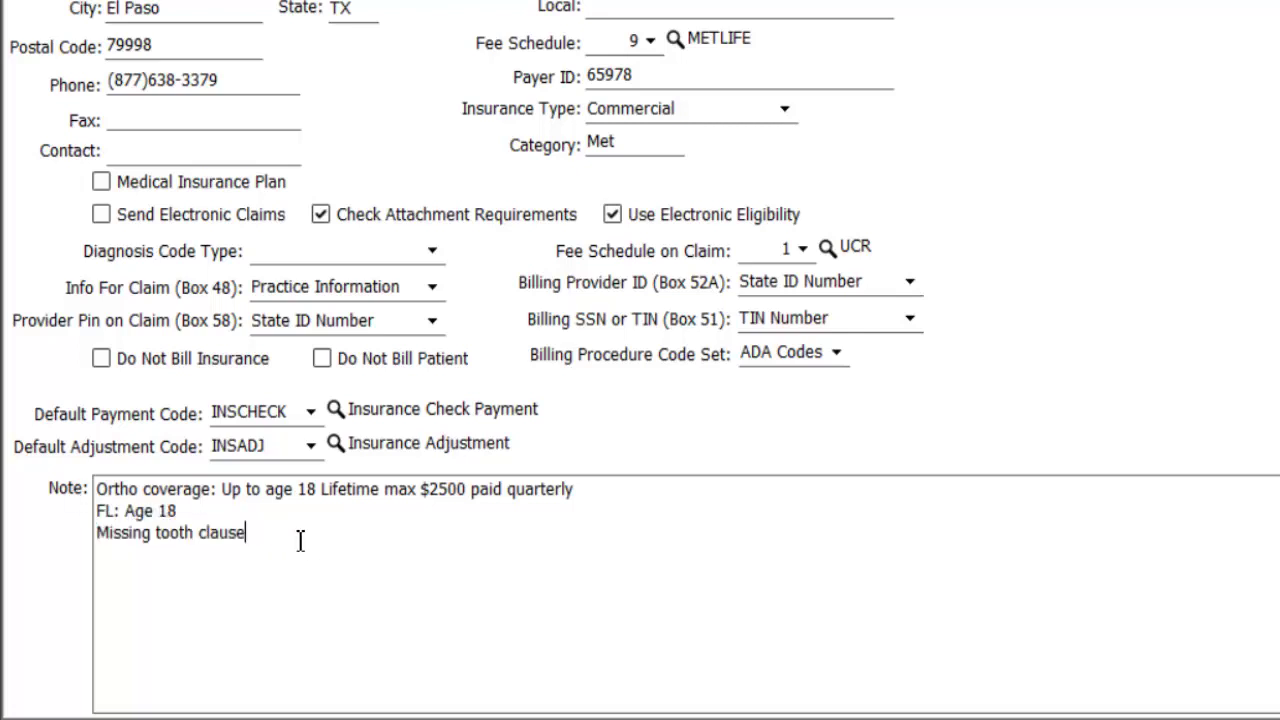
{"action": "left_click_drag", "start_coordinate": [300, 540], "coordinate": [38, 478]}
{"action": "left_click", "coordinate": [292, 600]}
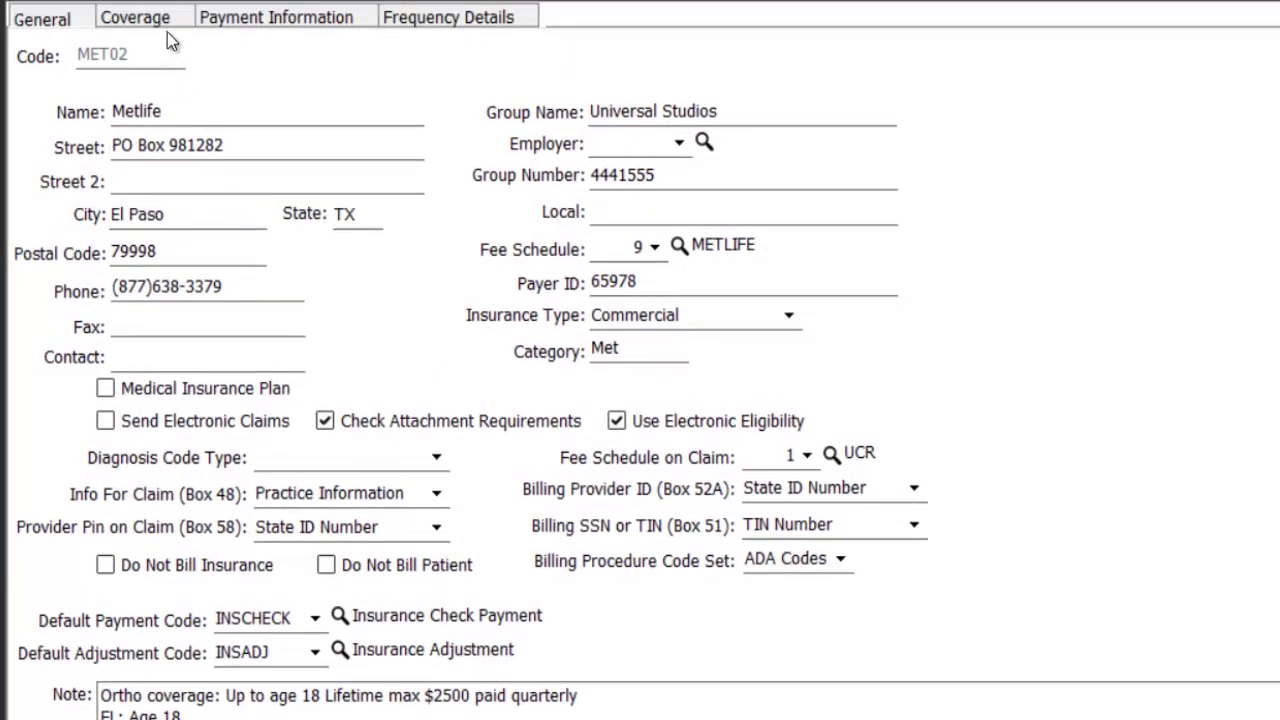
- Set family deductible to 150, reset month to April, and maximum individual benefit to 2500
{"action": "left_click", "coordinate": [158, 26]}
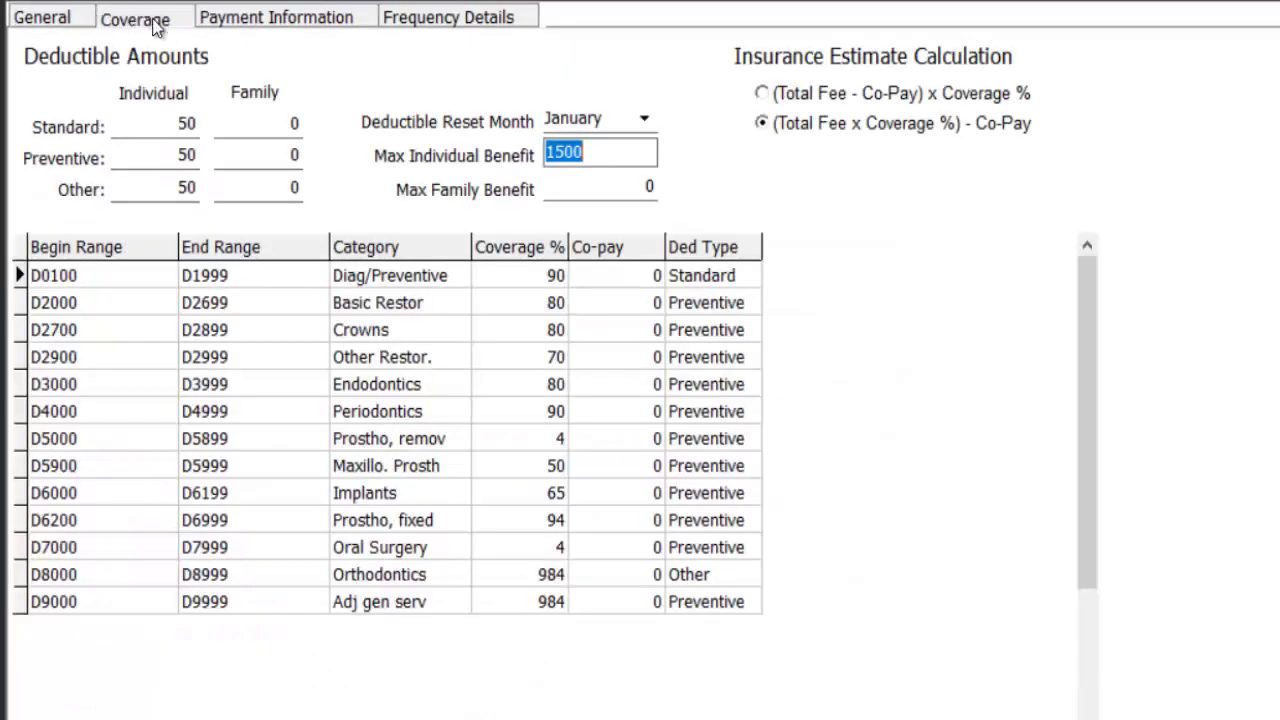
{"action": "left_click", "coordinate": [166, 125]}
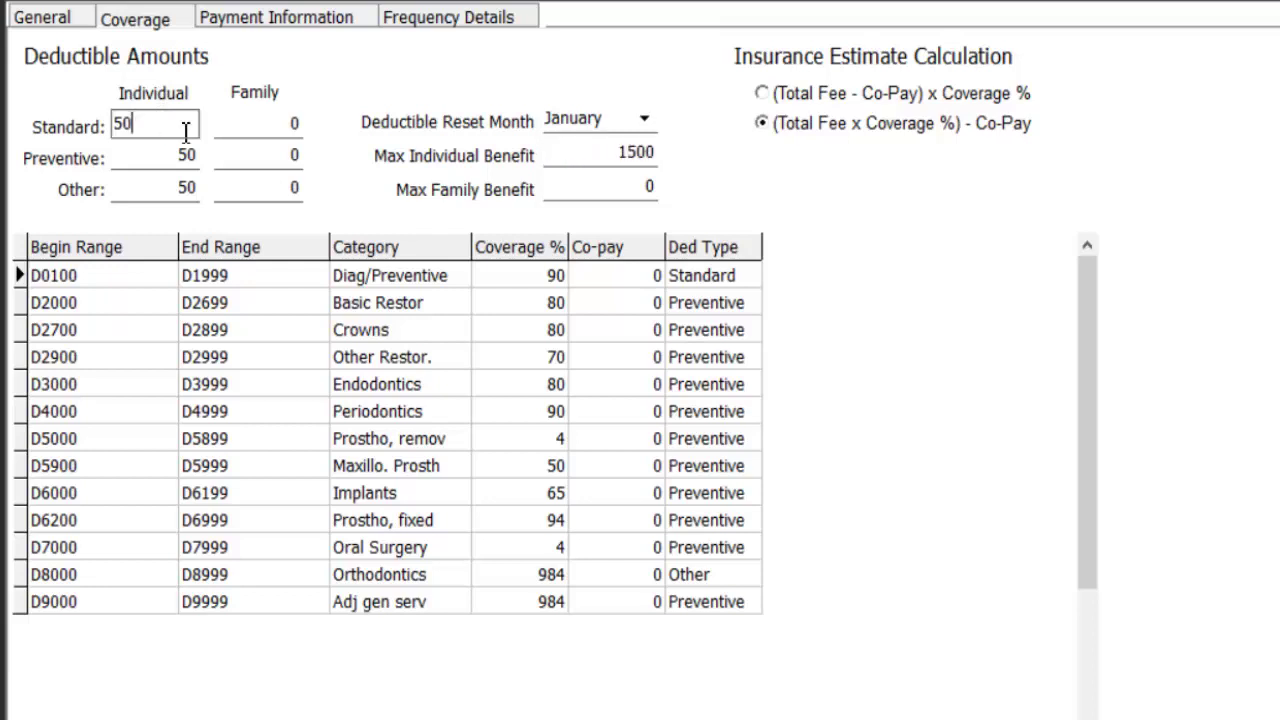
{"action": "left_click", "coordinate": [272, 127]}
{"action": "key", "text": "BackSpace"}
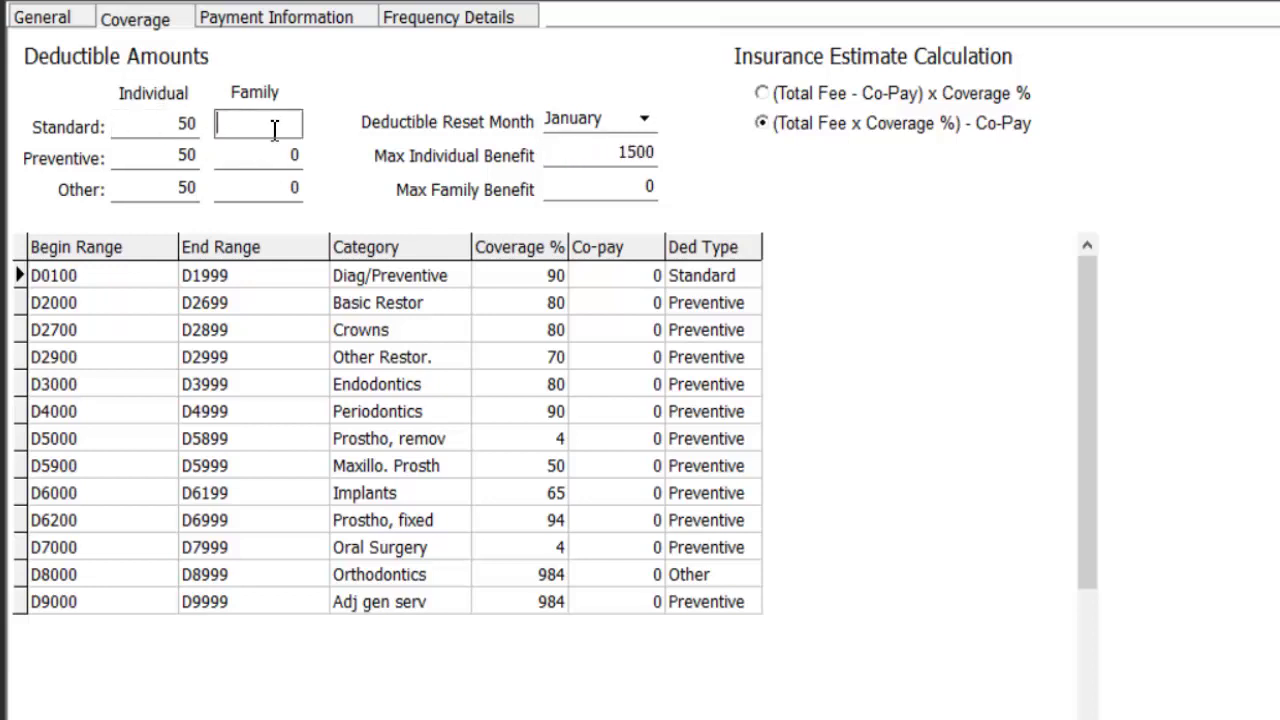
{"action": "type", "text": "150"}
{"action": "key", "text": "Tab"}
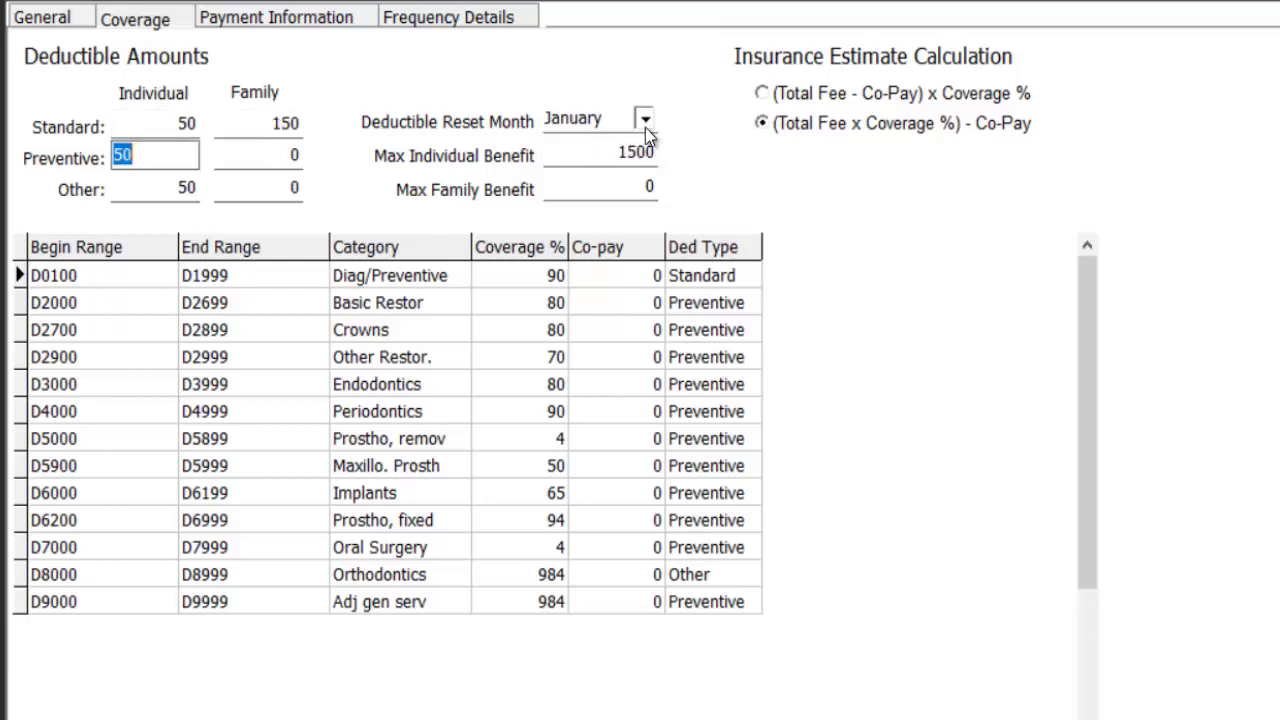
{"action": "left_click", "coordinate": [645, 127]}
{"action": "left_click", "coordinate": [606, 209]}
{"action": "left_click", "coordinate": [618, 155]}
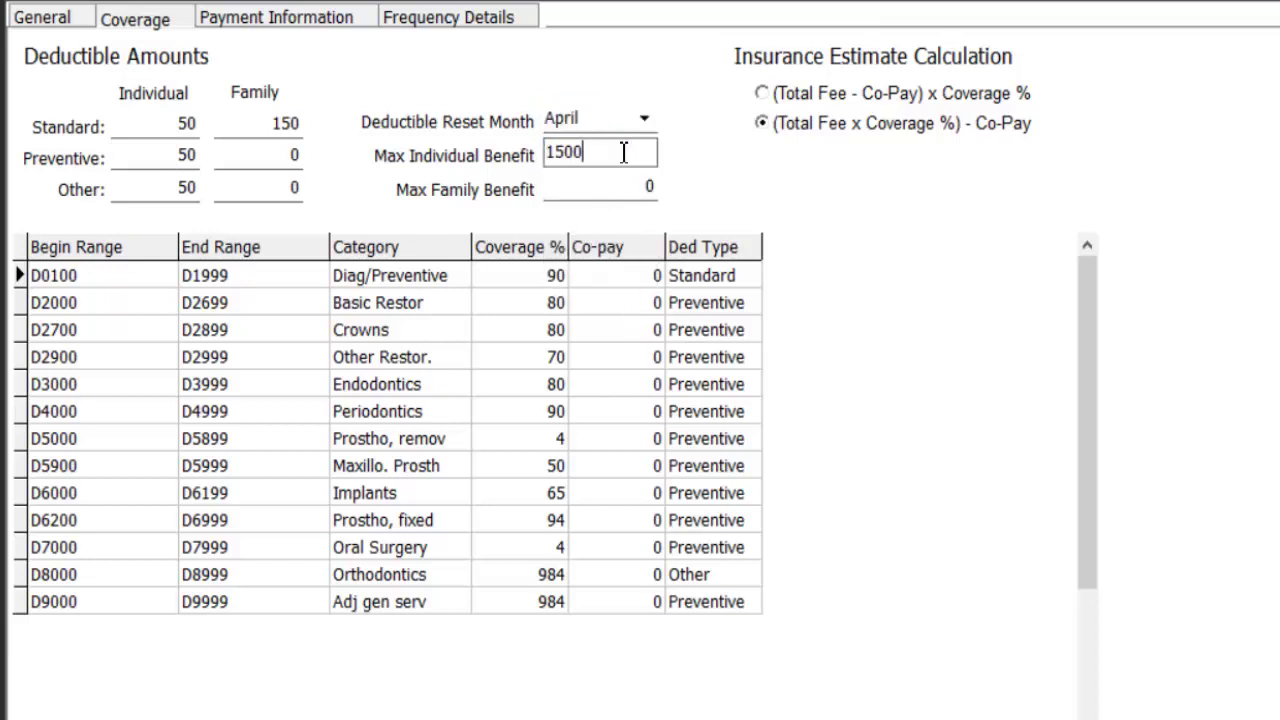
{"action": "left_click_drag", "start_coordinate": [618, 155], "coordinate": [340, 180]}
{"action": "type", "text": "2500"}
{"action": "left_click", "coordinate": [562, 286]}
- Set Diag/Preventive, Crowns and Other Restor. coverage to 100, 50 and 80 percent
{"action": "left_click", "coordinate": [560, 336]}
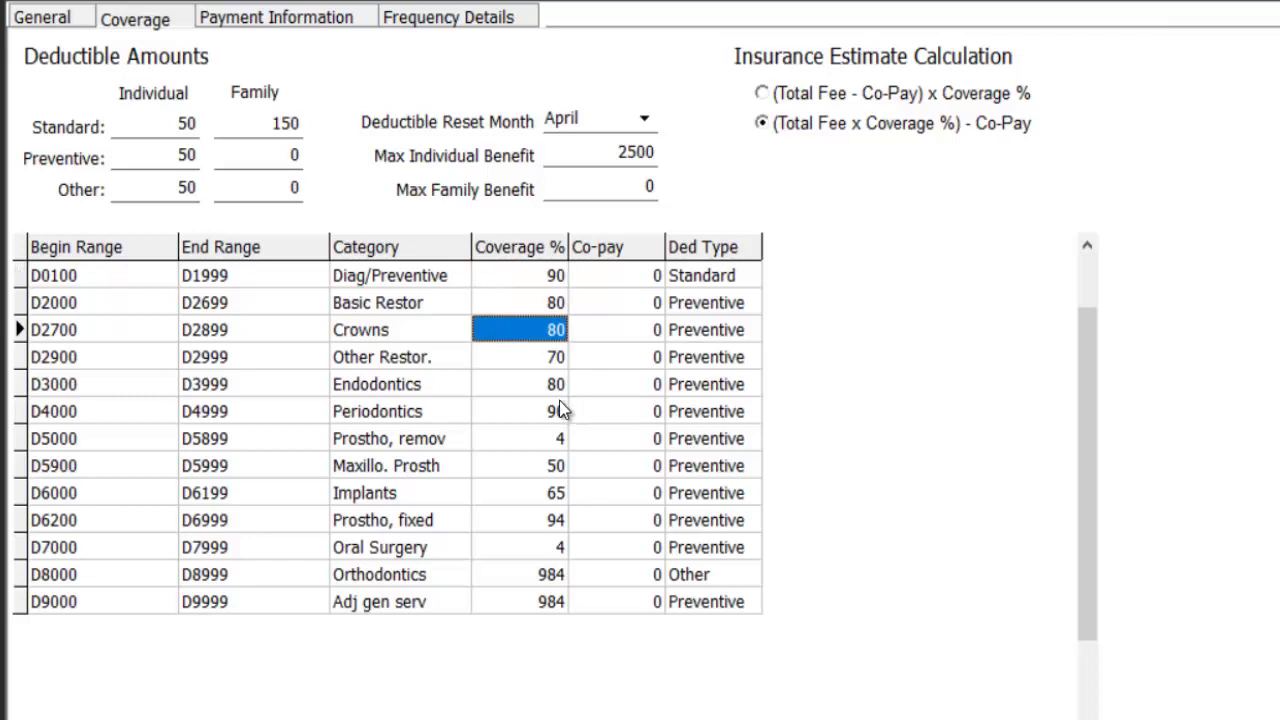
{"action": "left_click", "coordinate": [545, 287]}
{"action": "type", "text": "100"}
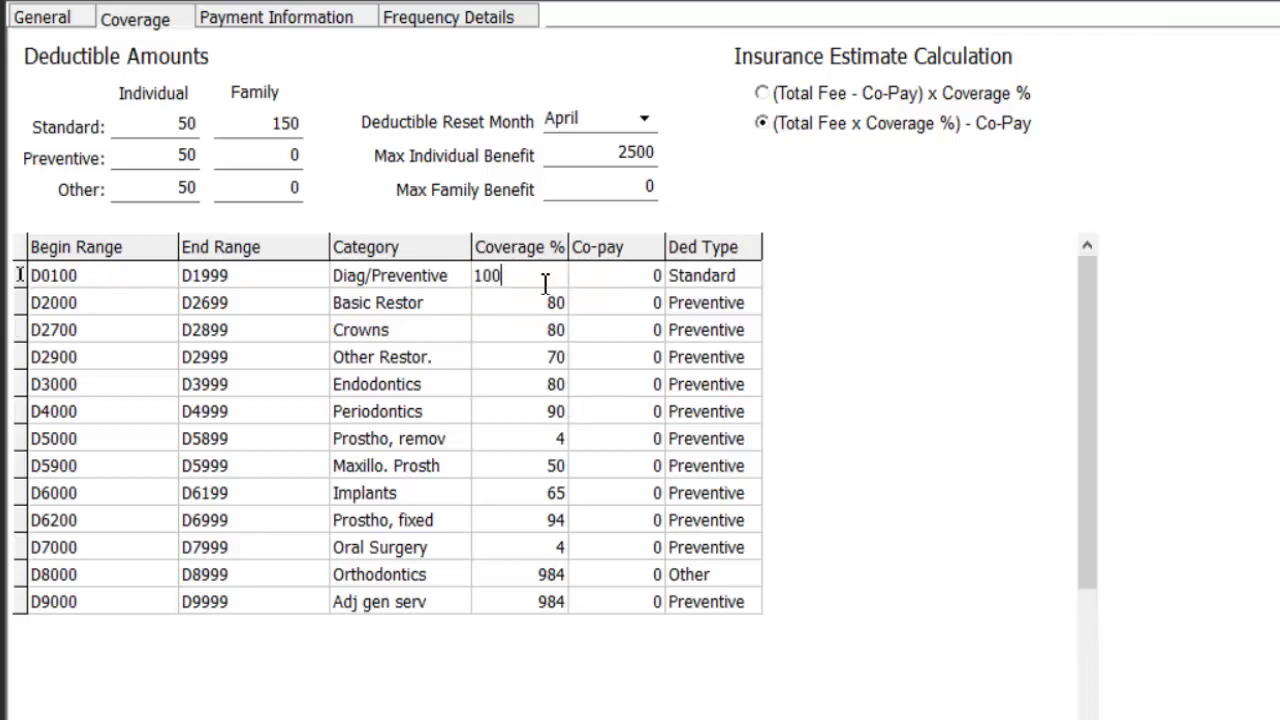
{"action": "key", "text": "Return"}
{"action": "key", "text": "Return"}
{"action": "type", "text": "50"}
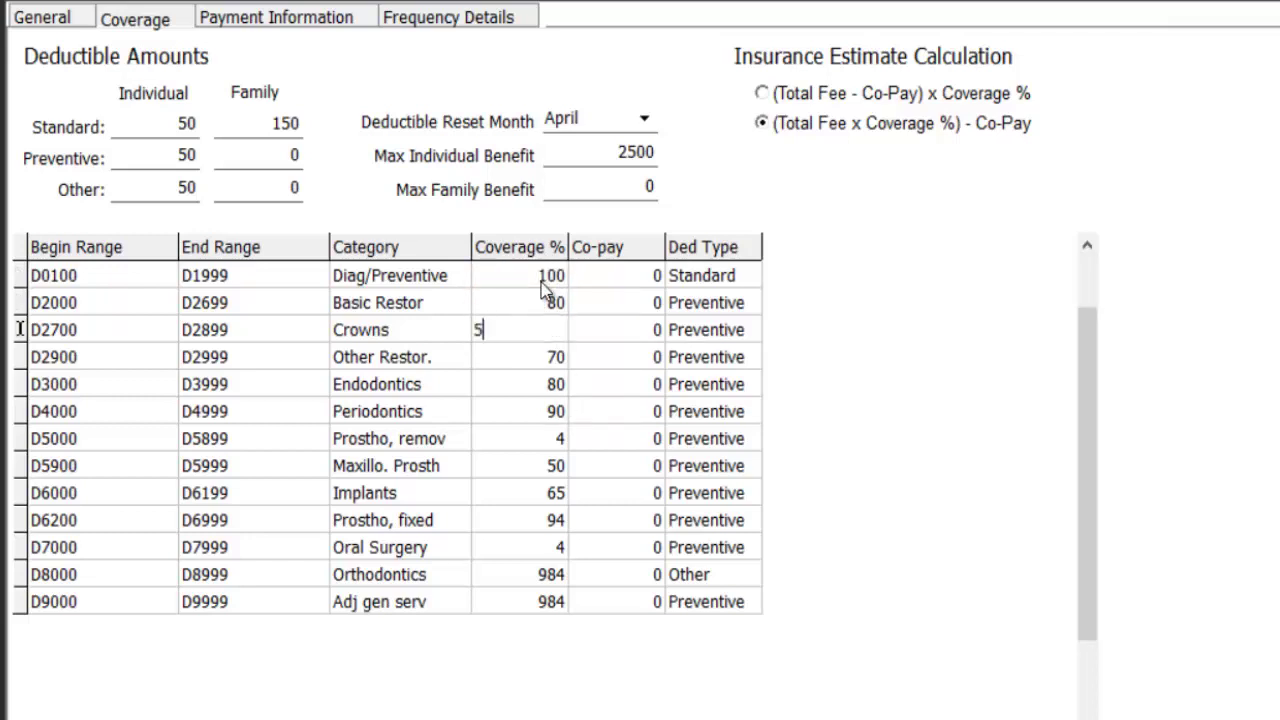
{"action": "key", "text": "Return"}
{"action": "type", "text": "80"}
{"action": "key", "text": "Return"}
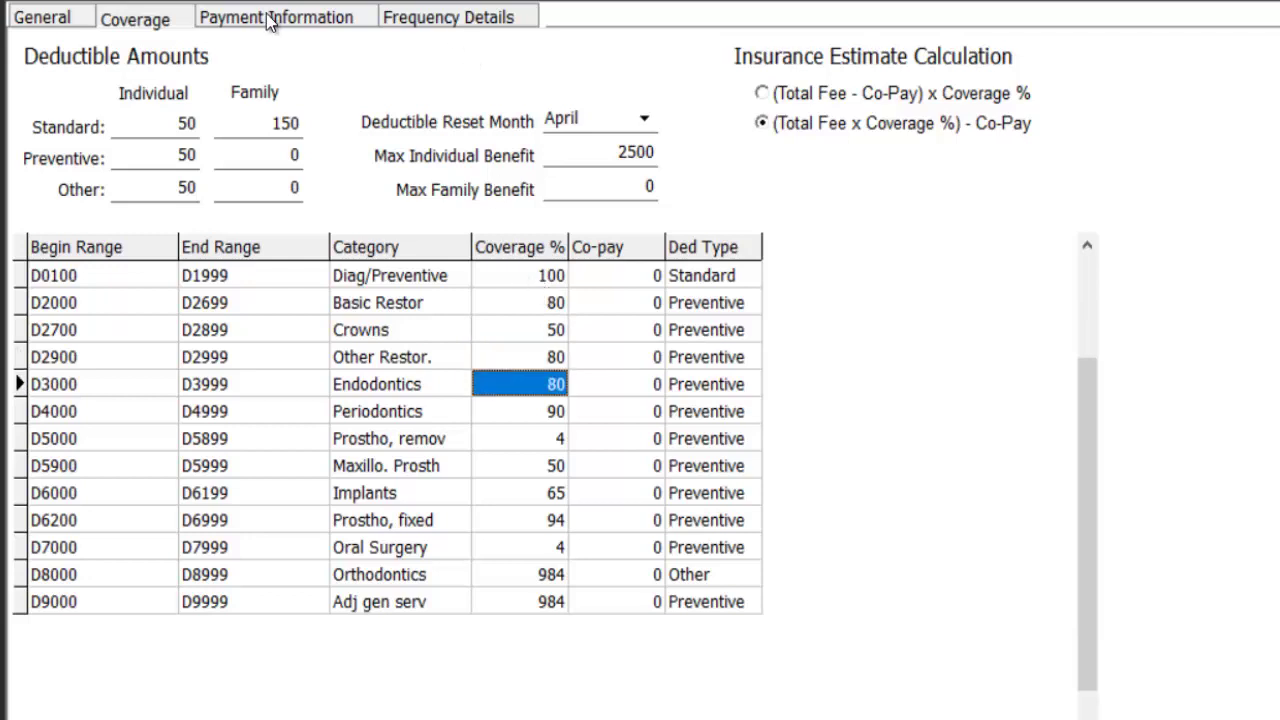
{"action": "left_click", "coordinate": [268, 20]}
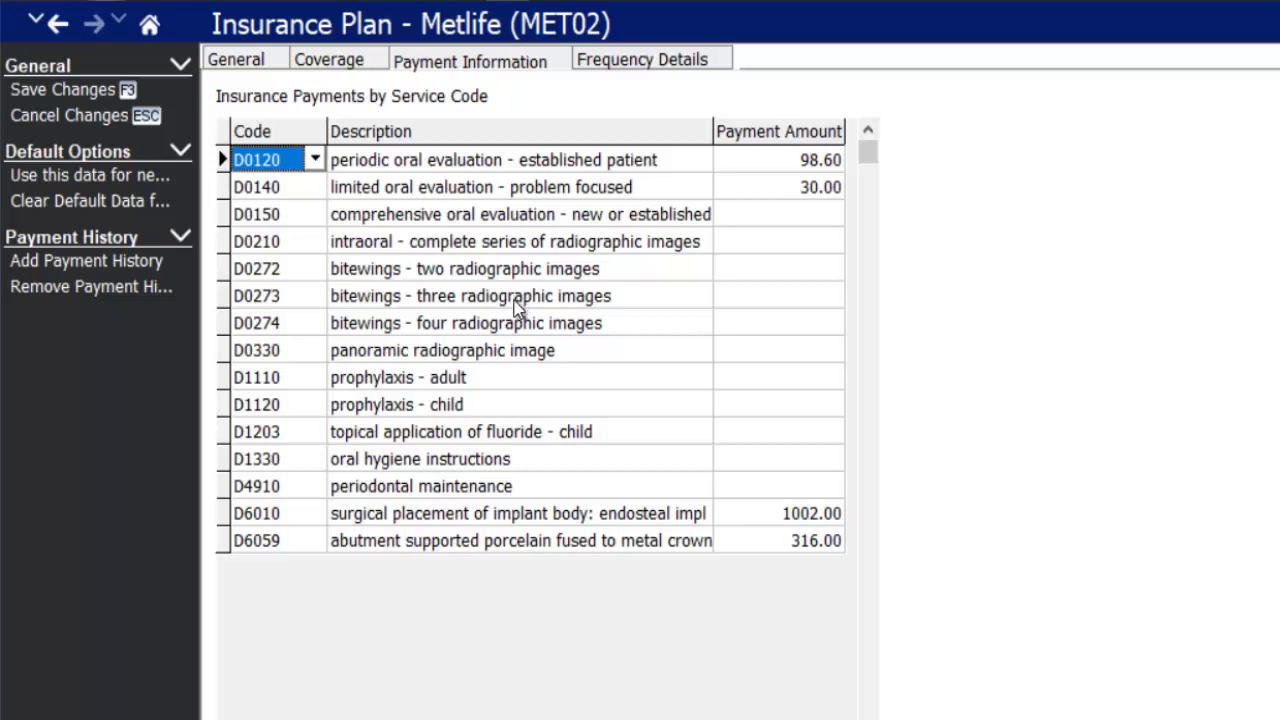
- Add a D0120 frequency note '2 x yr' and start a D0101 row in Frequency Details
{"action": "left_click", "coordinate": [669, 70]}
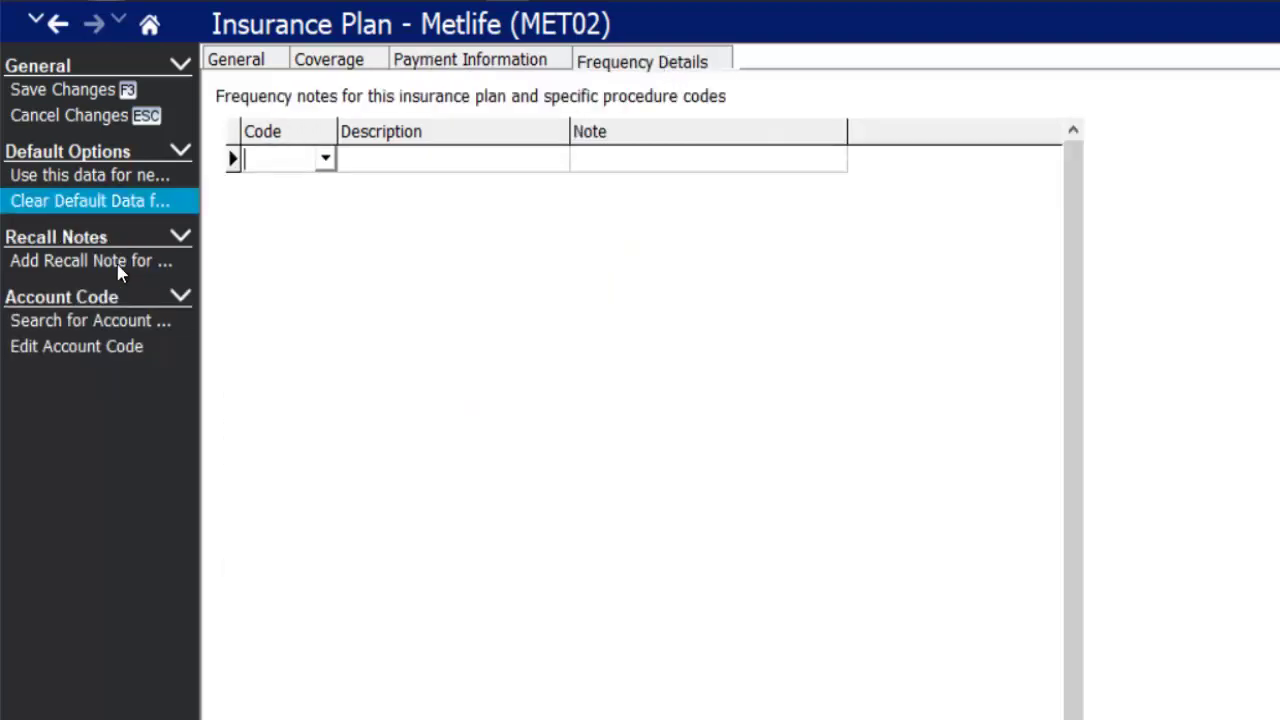
{"action": "left_click", "coordinate": [264, 160]}
{"action": "type", "text": "D0120"}
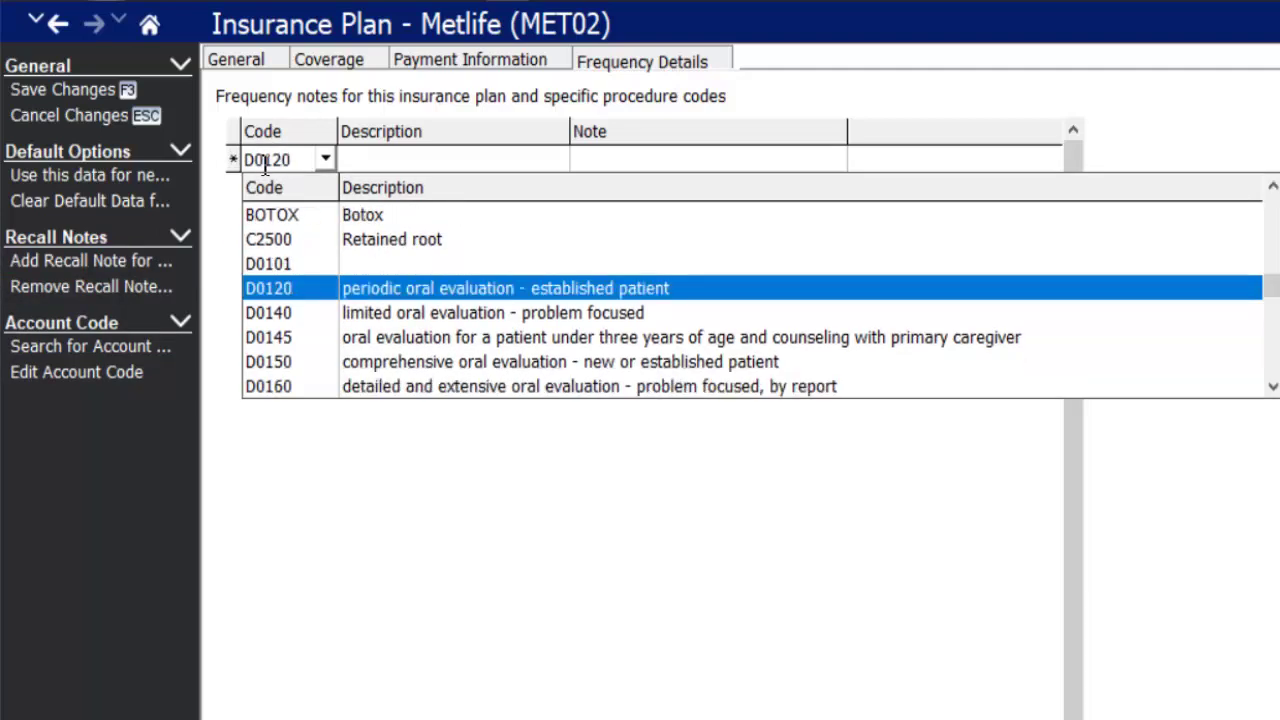
{"action": "key", "text": "Return"}
{"action": "key", "text": "Tab"}
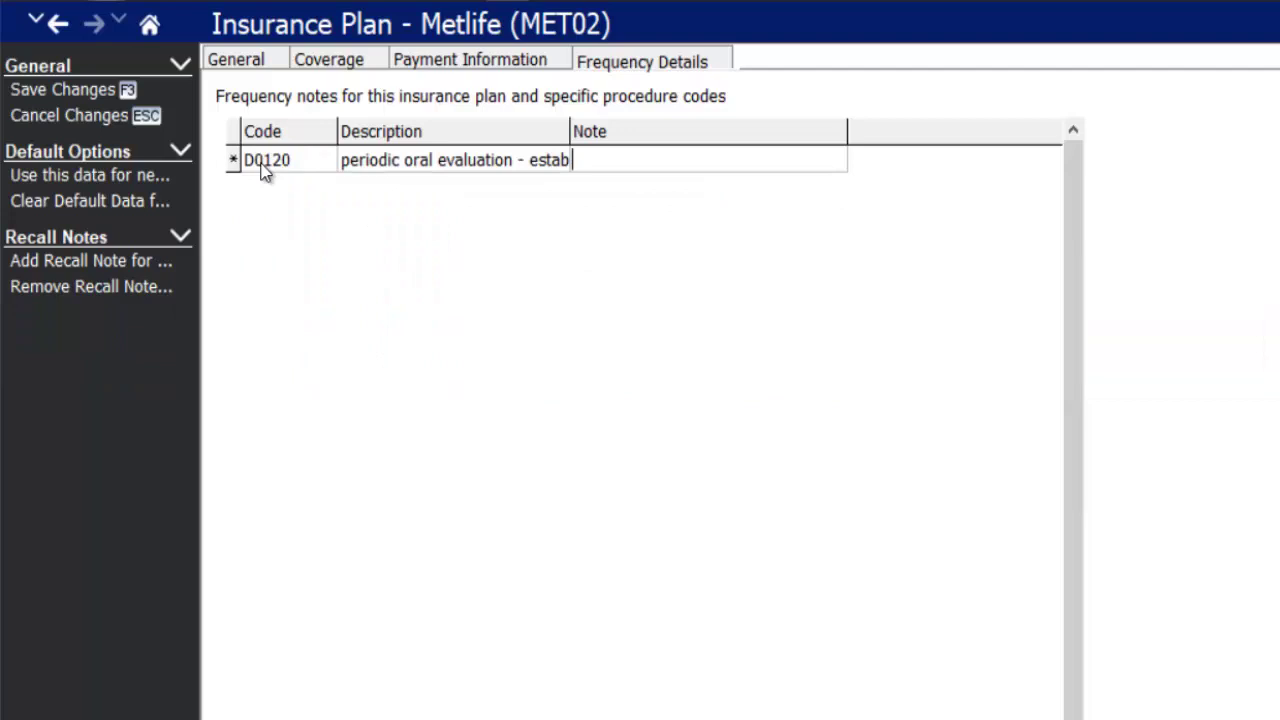
{"action": "type", "text": "2 x yr"}
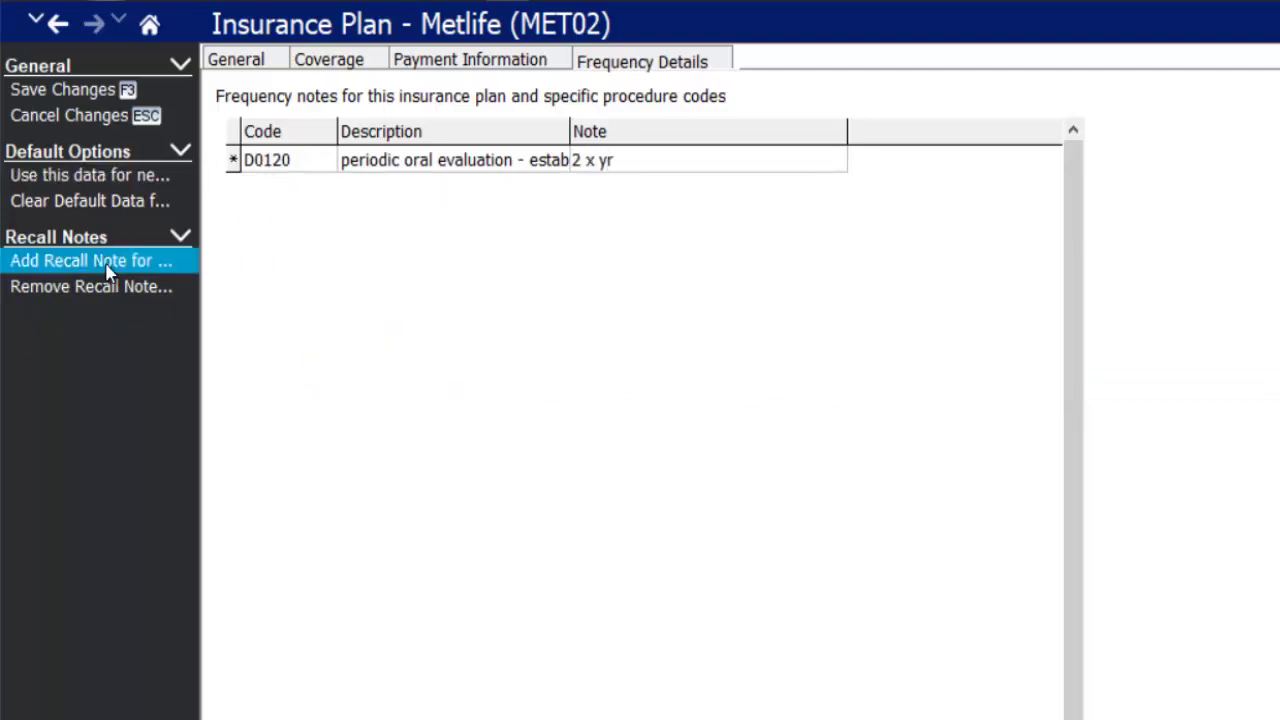
{"action": "key", "text": "Down"}
{"action": "left_click", "coordinate": [291, 186]}
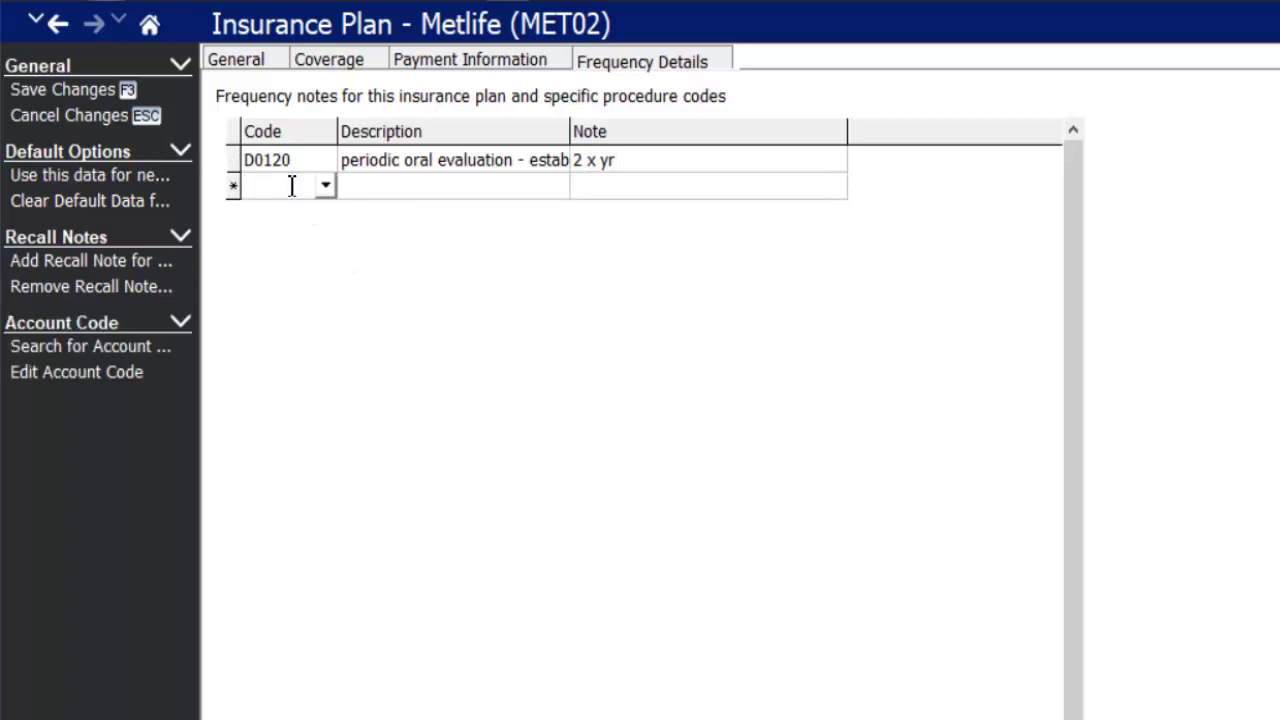
{"action": "type", "text": "D0101"}
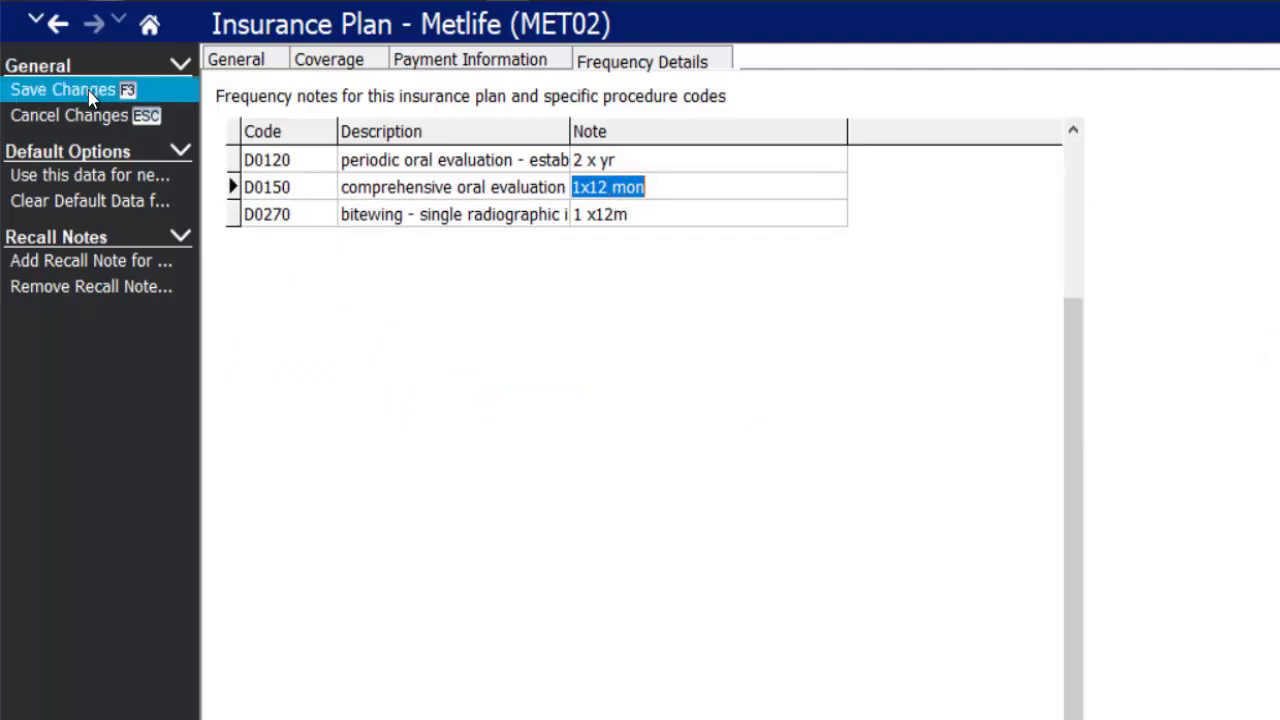
{"action": "left_click", "coordinate": [230, 62]}
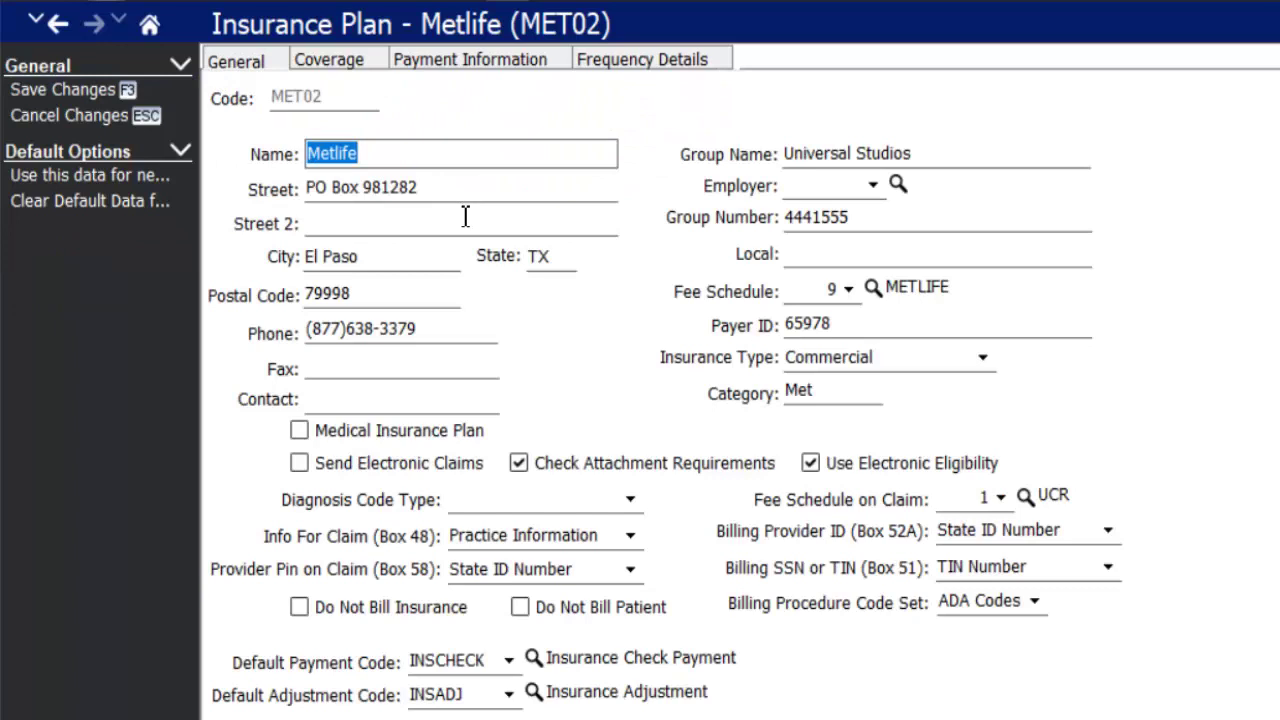
- Choose ICD-10 as MET02's diagnosis code type and save the plan
{"action": "left_click", "coordinate": [301, 434]}
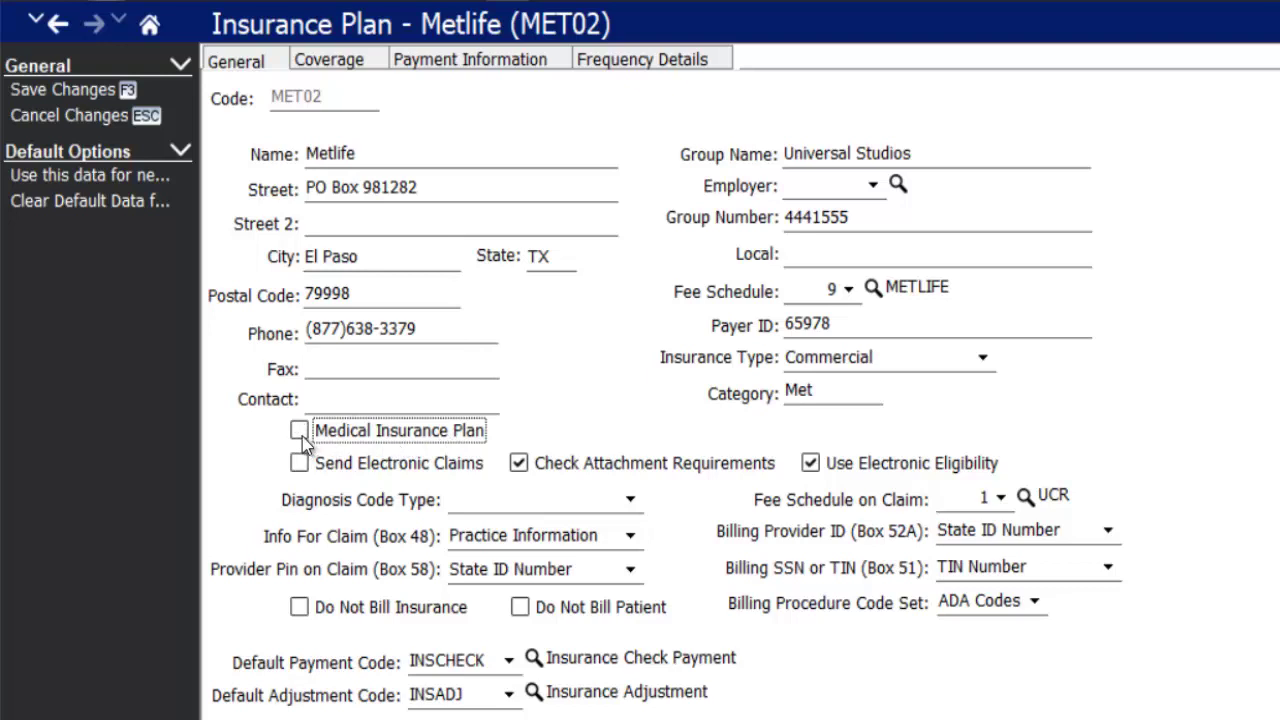
{"action": "left_click", "coordinate": [628, 500]}
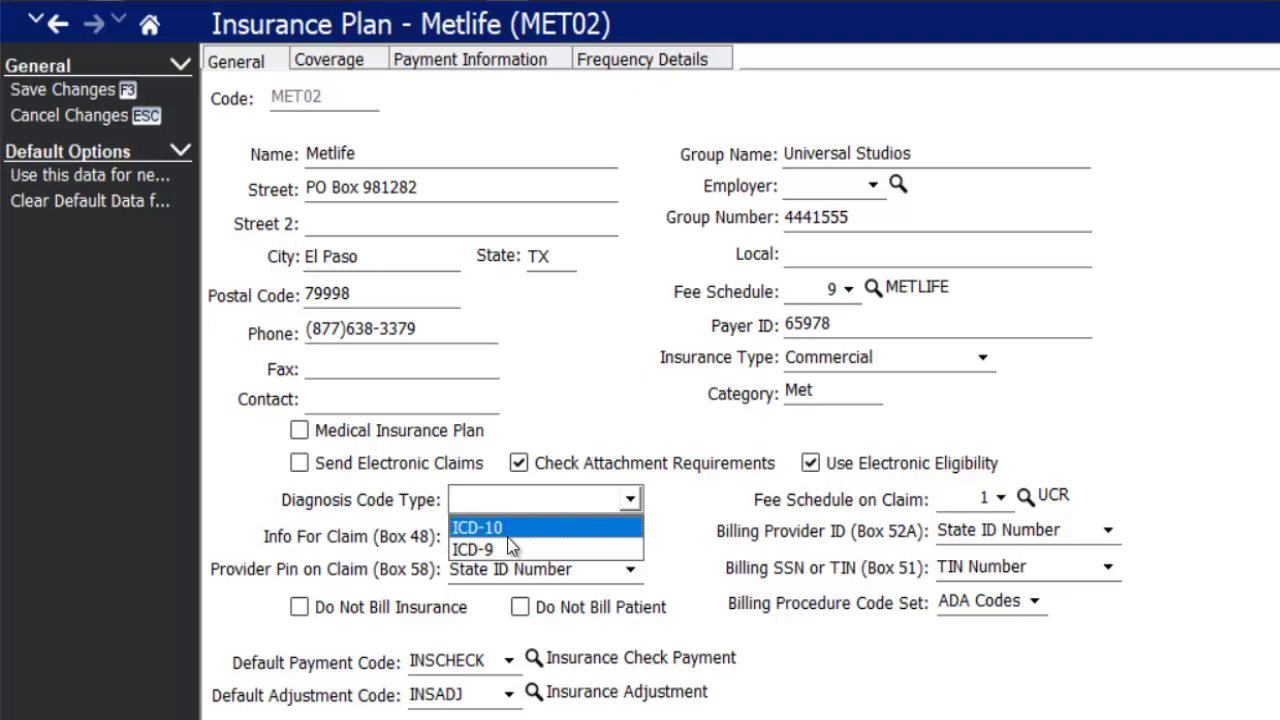
{"action": "left_click", "coordinate": [508, 535]}
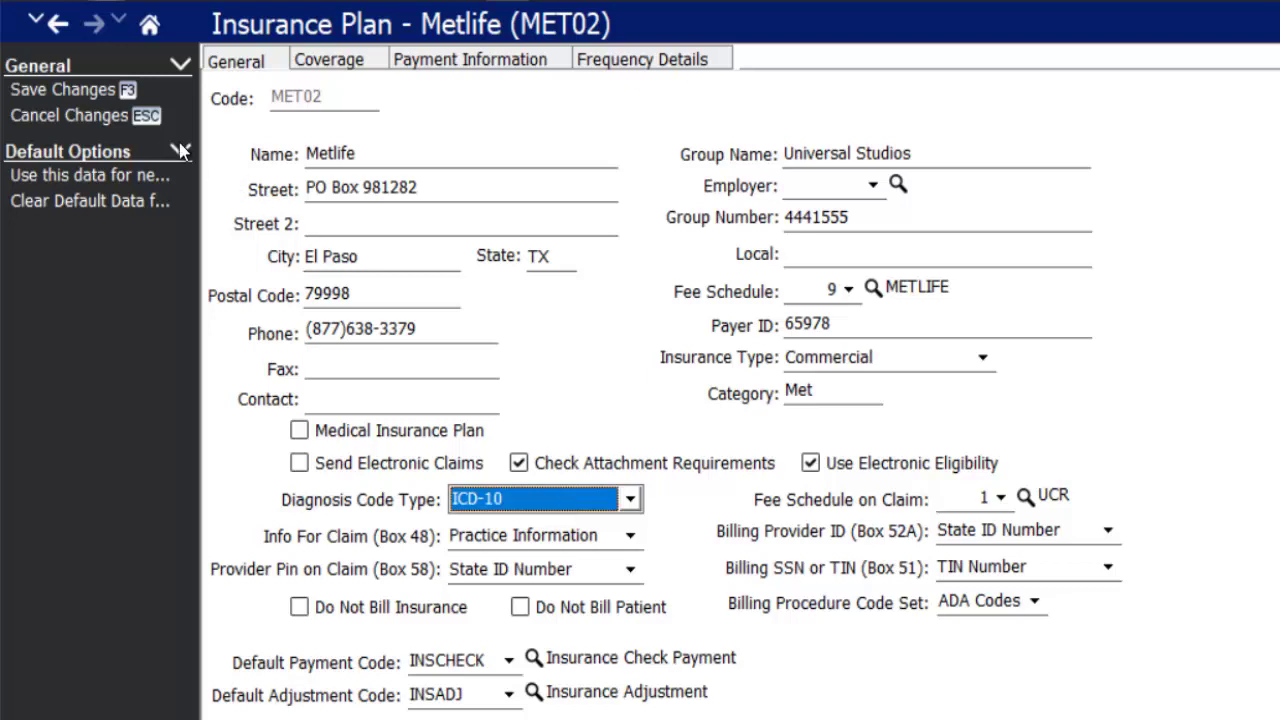
{"action": "left_click", "coordinate": [128, 90]}
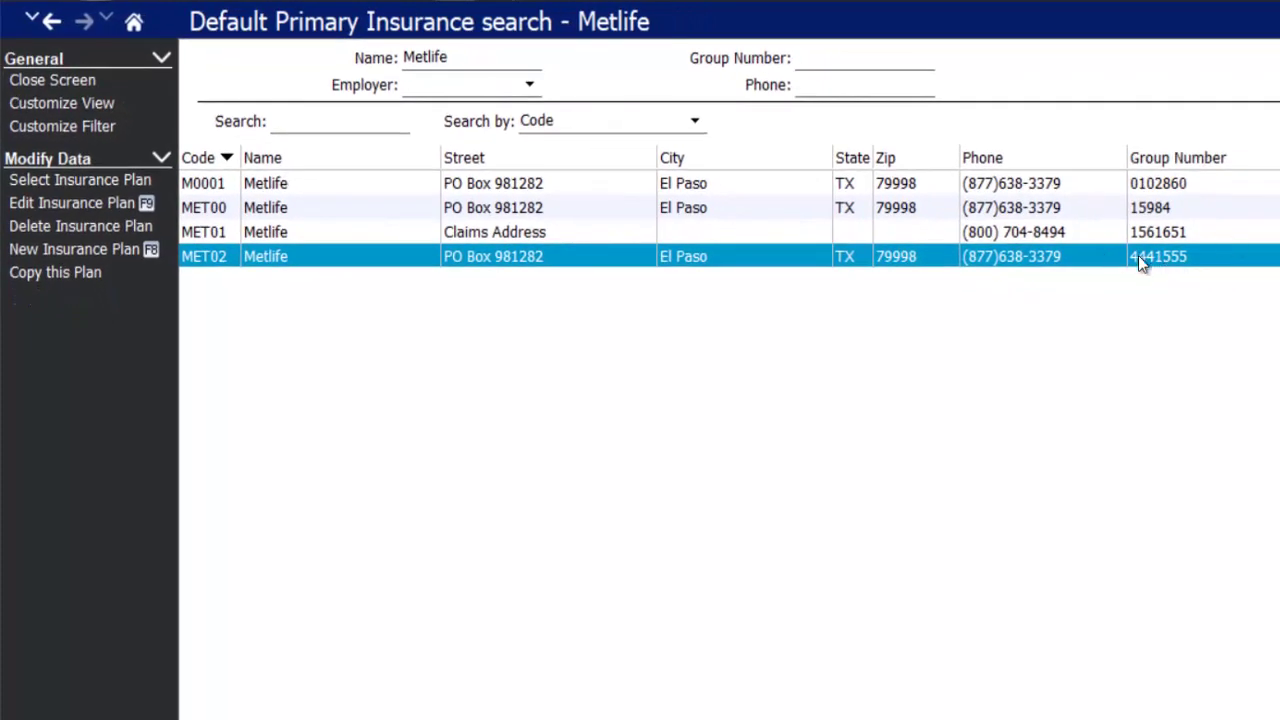
- Assign MET02 (group 4441555) as the patient's primary insurance and save the record
{"action": "left_click", "coordinate": [69, 179]}
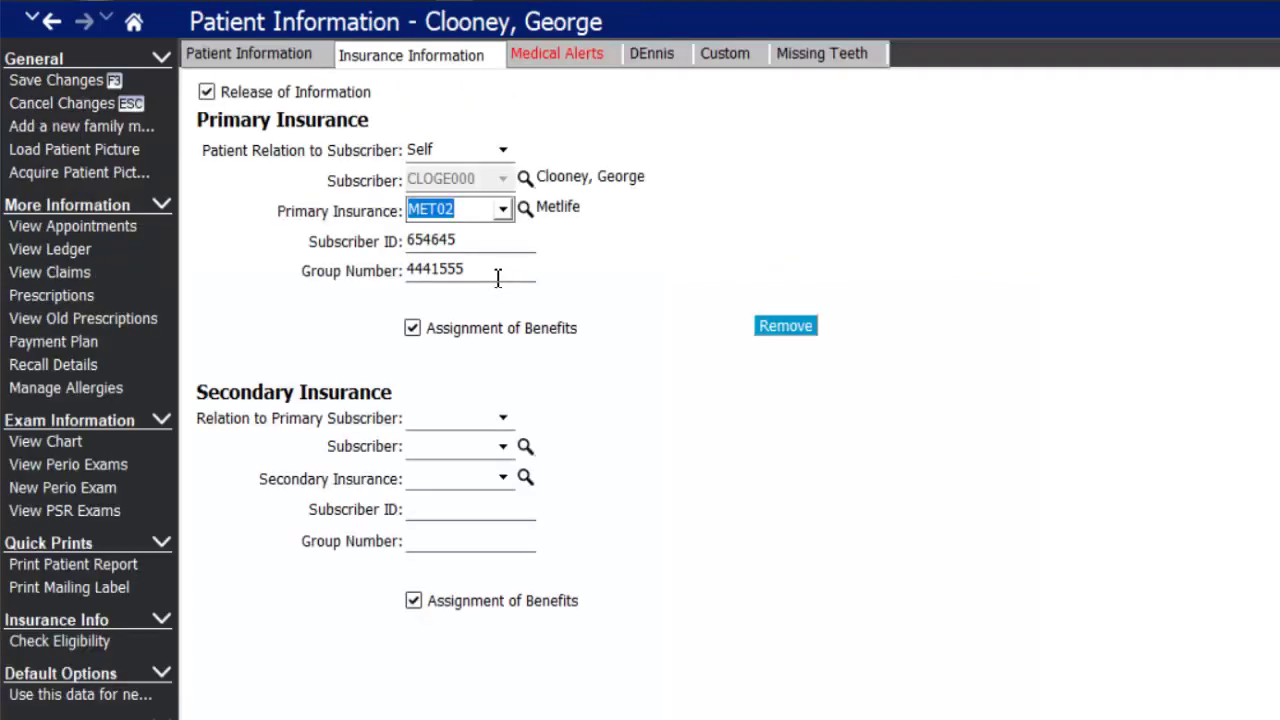
{"action": "key", "text": "Tab"}
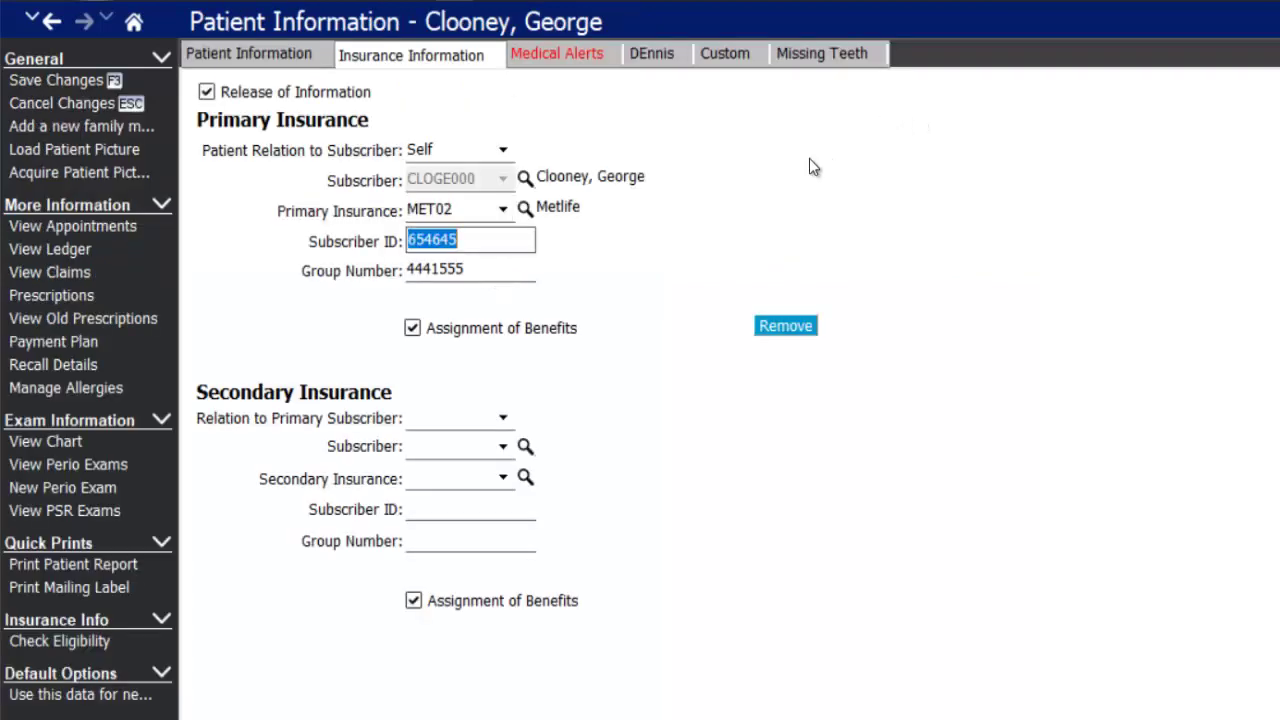
{"action": "left_click", "coordinate": [82, 88]}
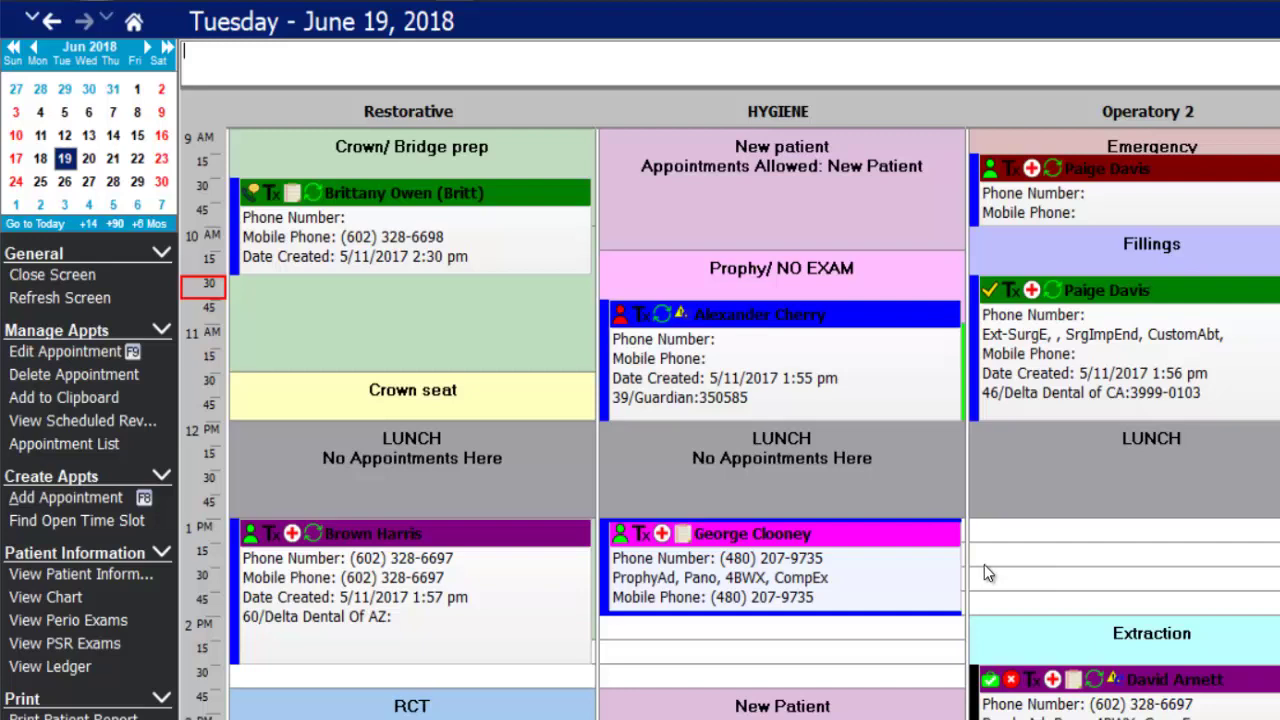
- Save a 'New Patient' journal entry noting the NP appointment, welcome text and early-arrival request
{"action": "double_click", "coordinate": [834, 540]}
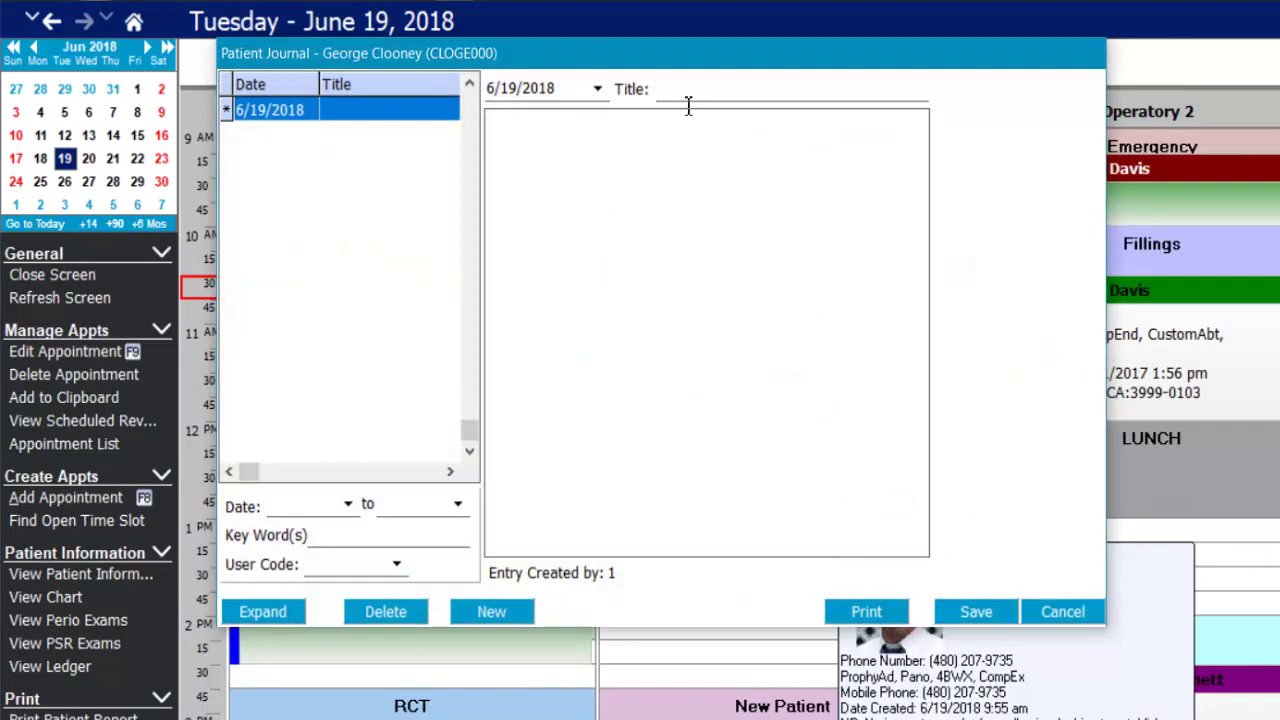
{"action": "left_click_drag", "start_coordinate": [625, 51], "coordinate": [730, 111]}
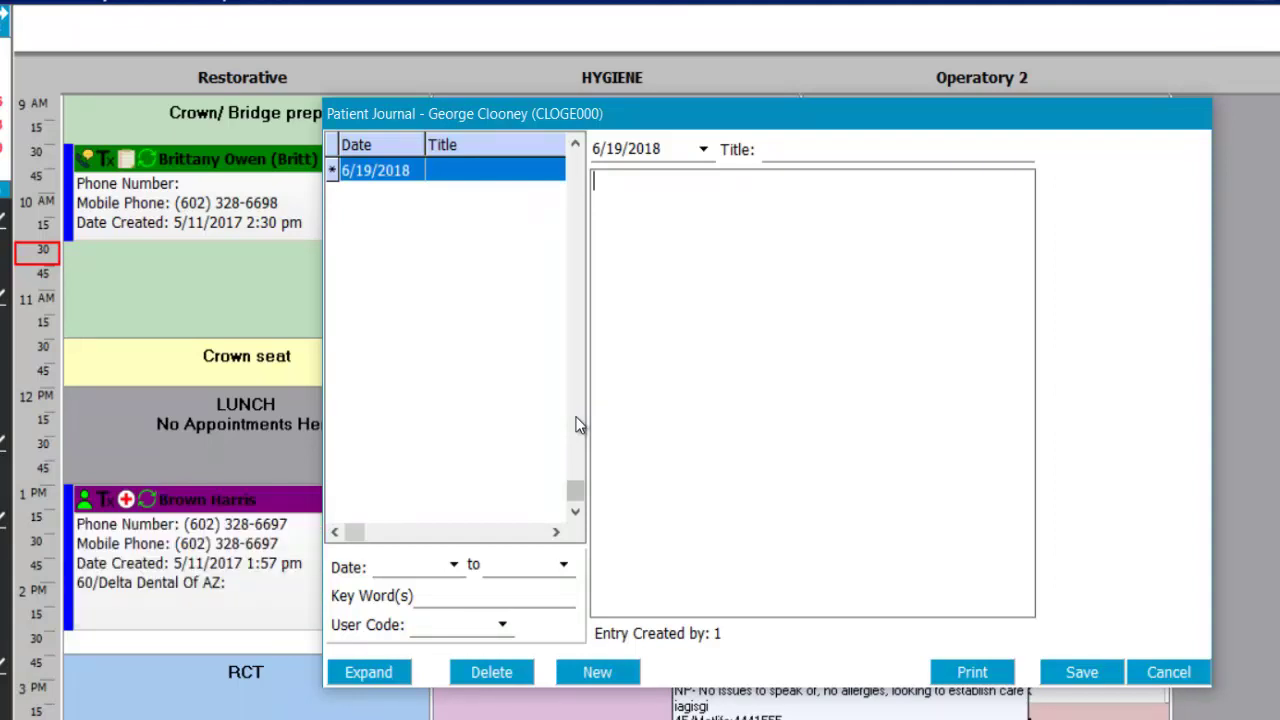
{"action": "left_click", "coordinate": [603, 677]}
{"action": "left_click", "coordinate": [843, 148]}
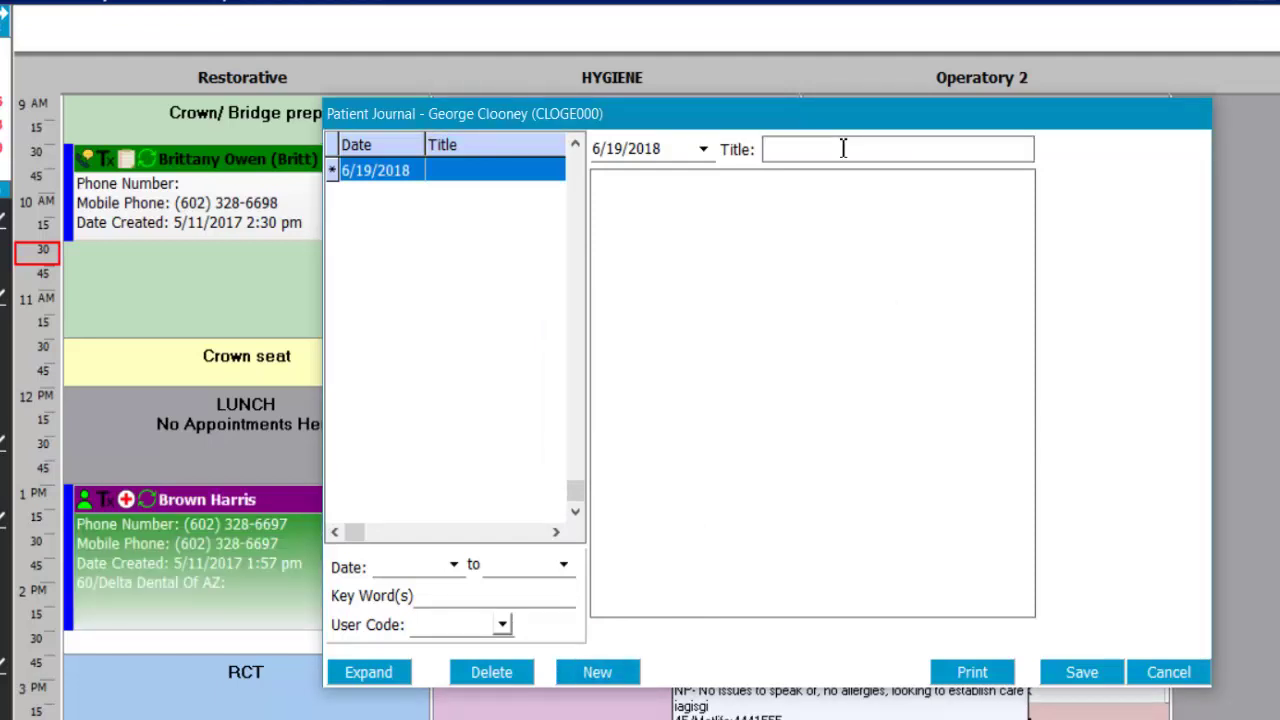
{"action": "type", "text": "New Patient"}
{"action": "left_click", "coordinate": [697, 202]}
{"action": "type", "text": "S"}
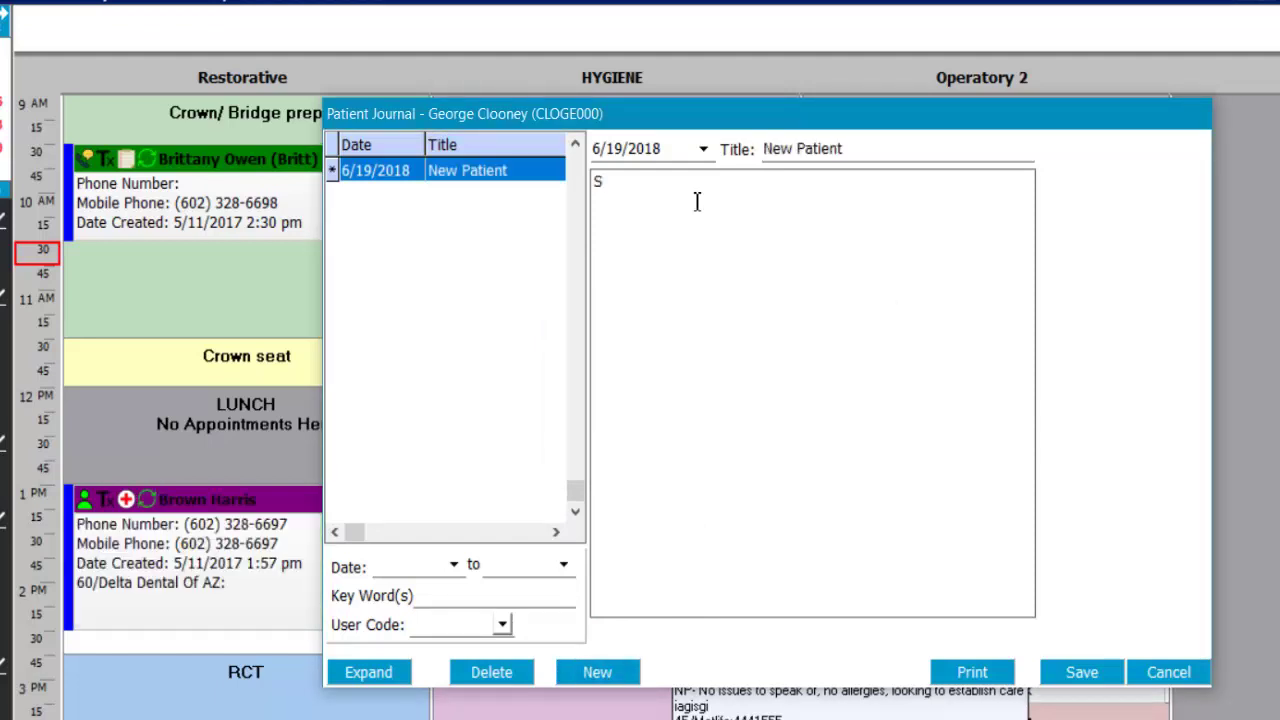
{"action": "type", "text": "ched a NP appt"}
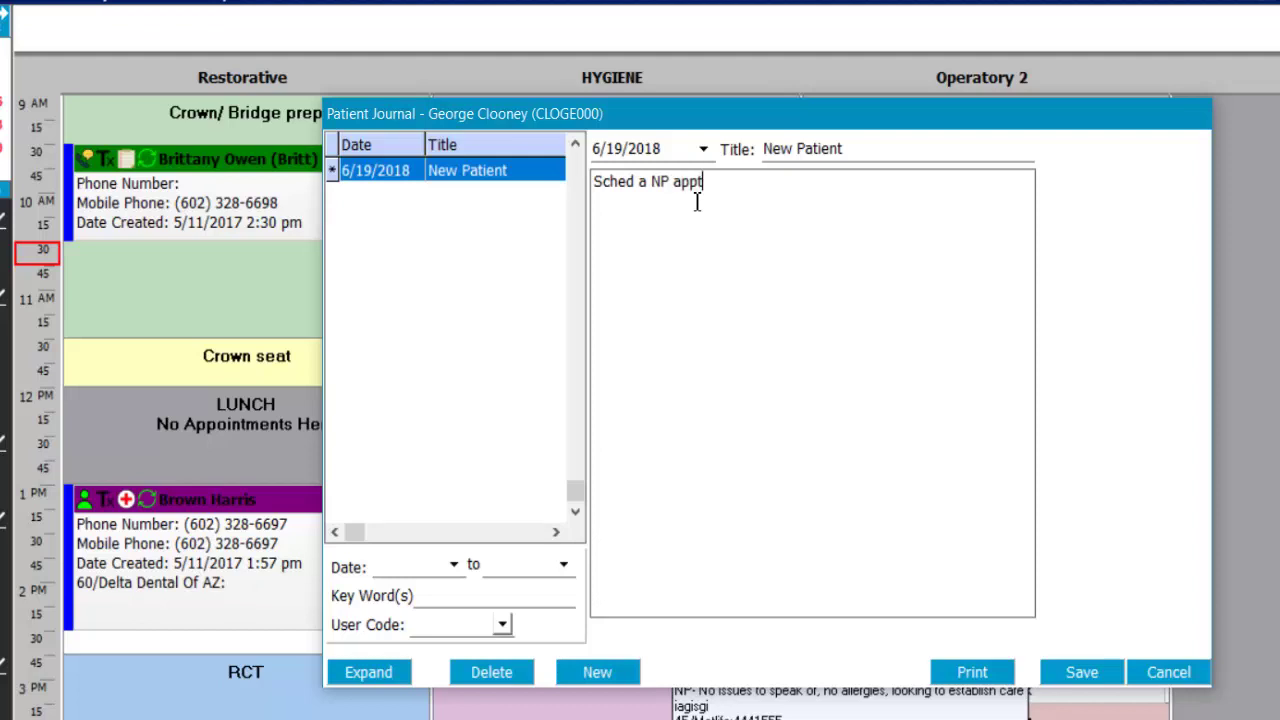
{"action": "type", "text": ", sent welcome text"}
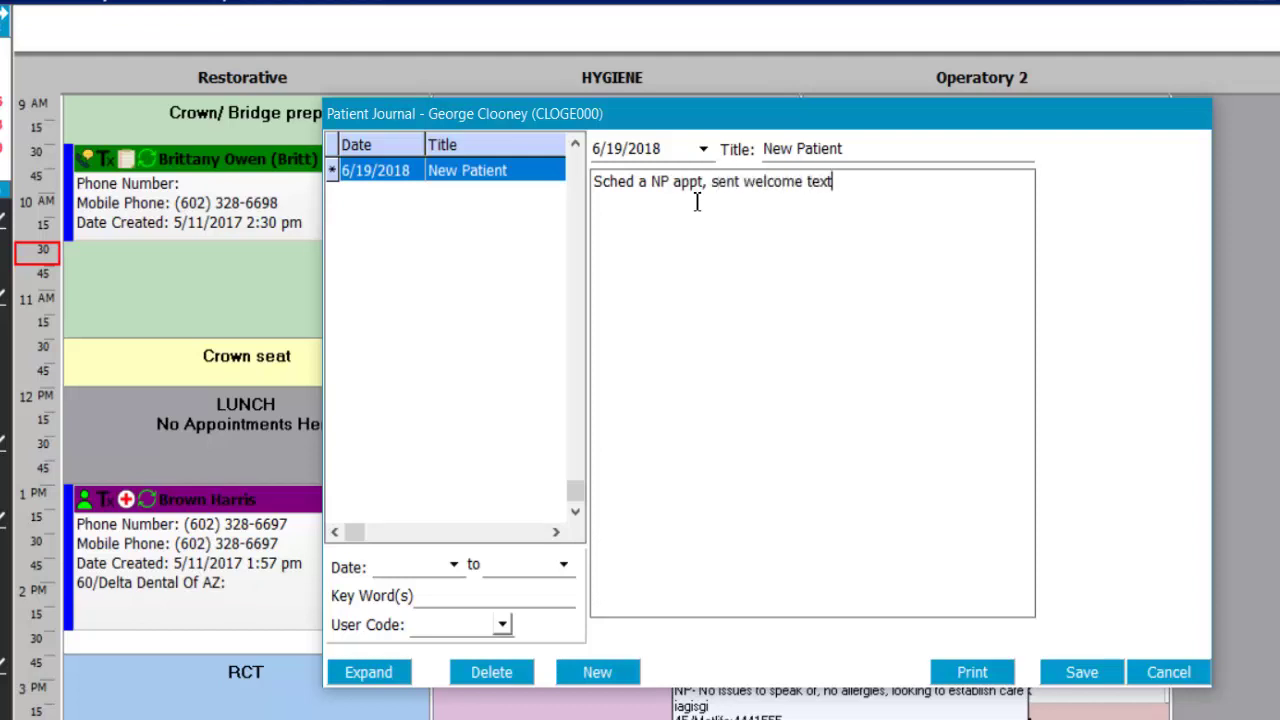
{"action": "type", "text": ", and asked "}
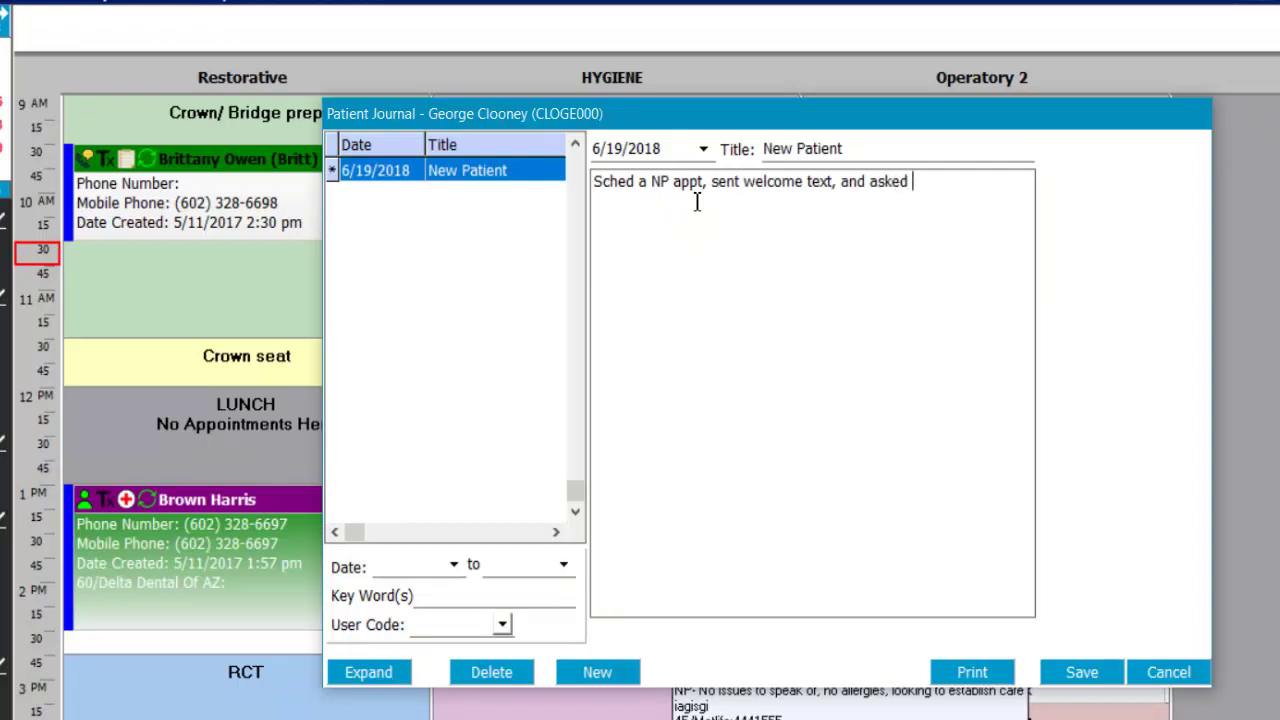
{"action": "type", "text": "pt arrive earl"}
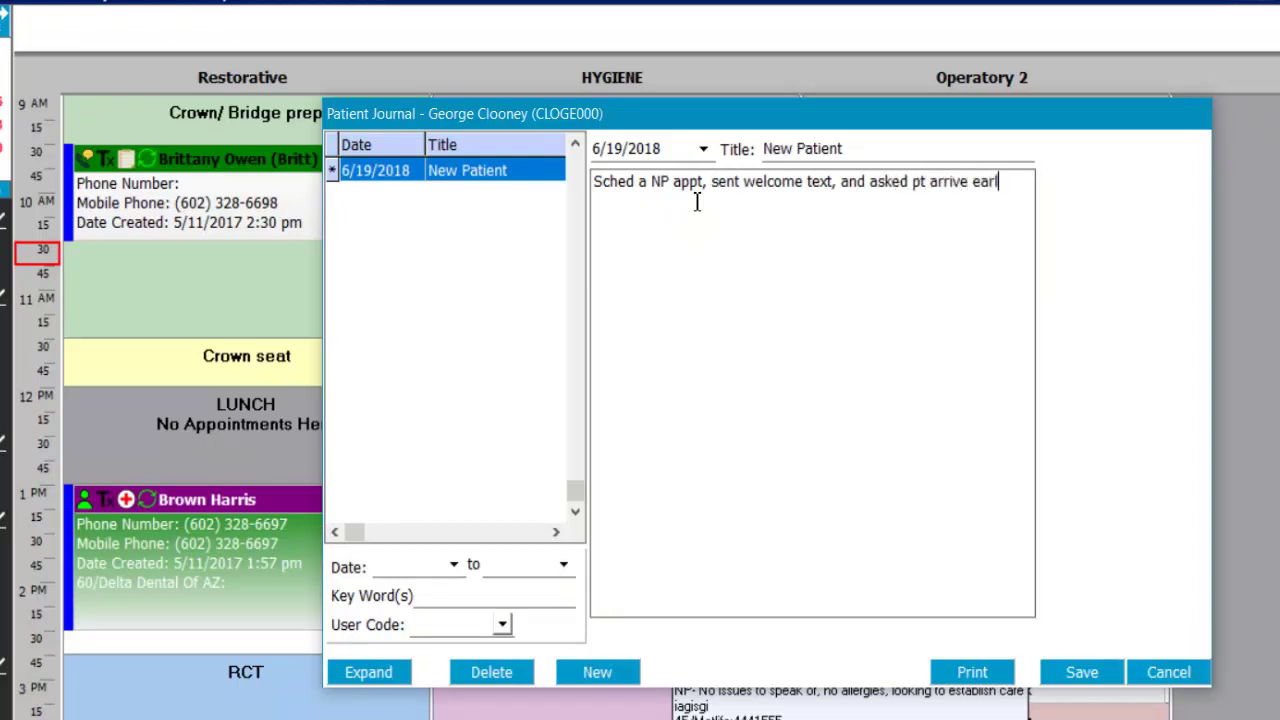
{"action": "type", "text": "y."}
{"action": "left_click", "coordinate": [1110, 680]}
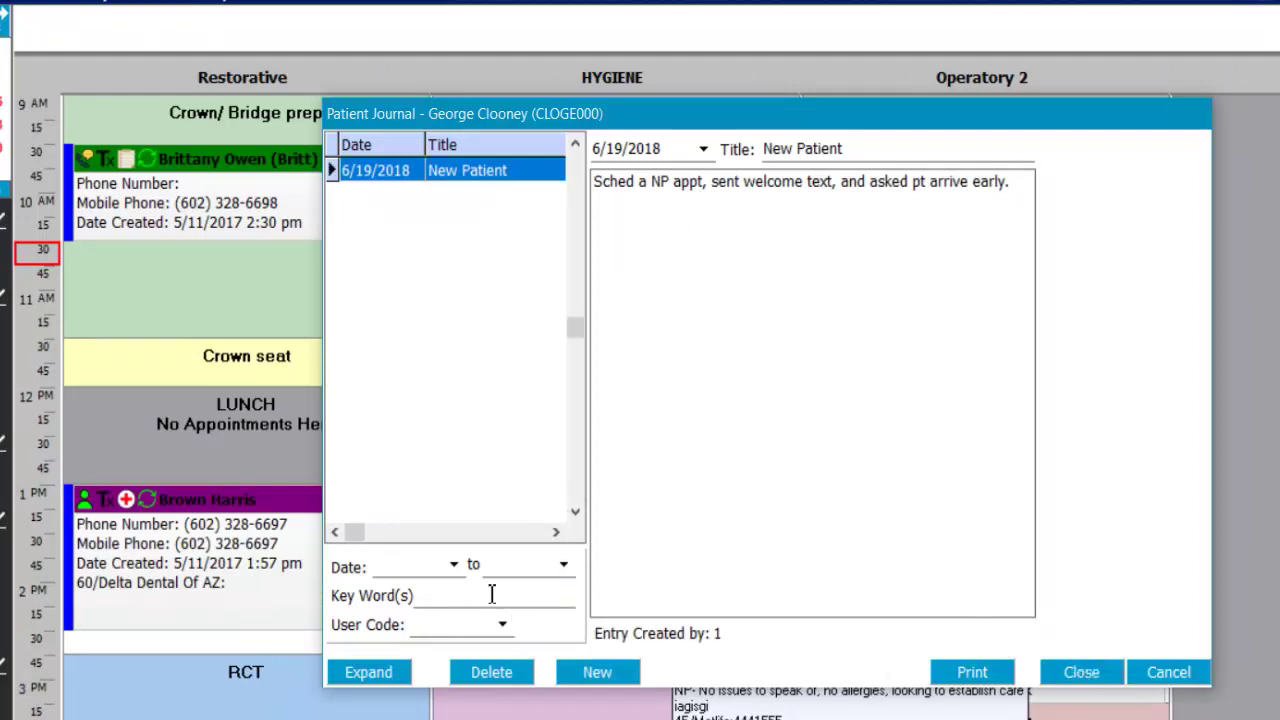
- Look over the journal keyword search and user code list, then close the journal
{"action": "left_click", "coordinate": [450, 598]}
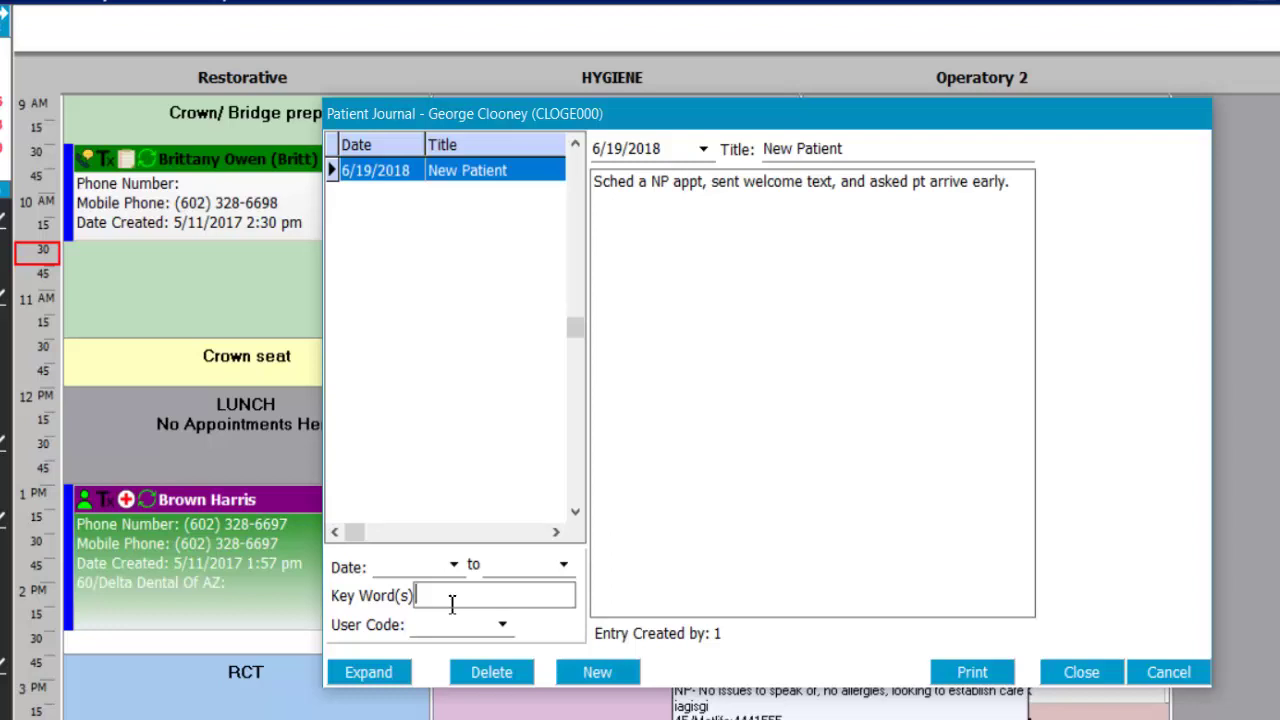
{"action": "left_click", "coordinate": [503, 627]}
{"action": "left_click", "coordinate": [503, 627]}
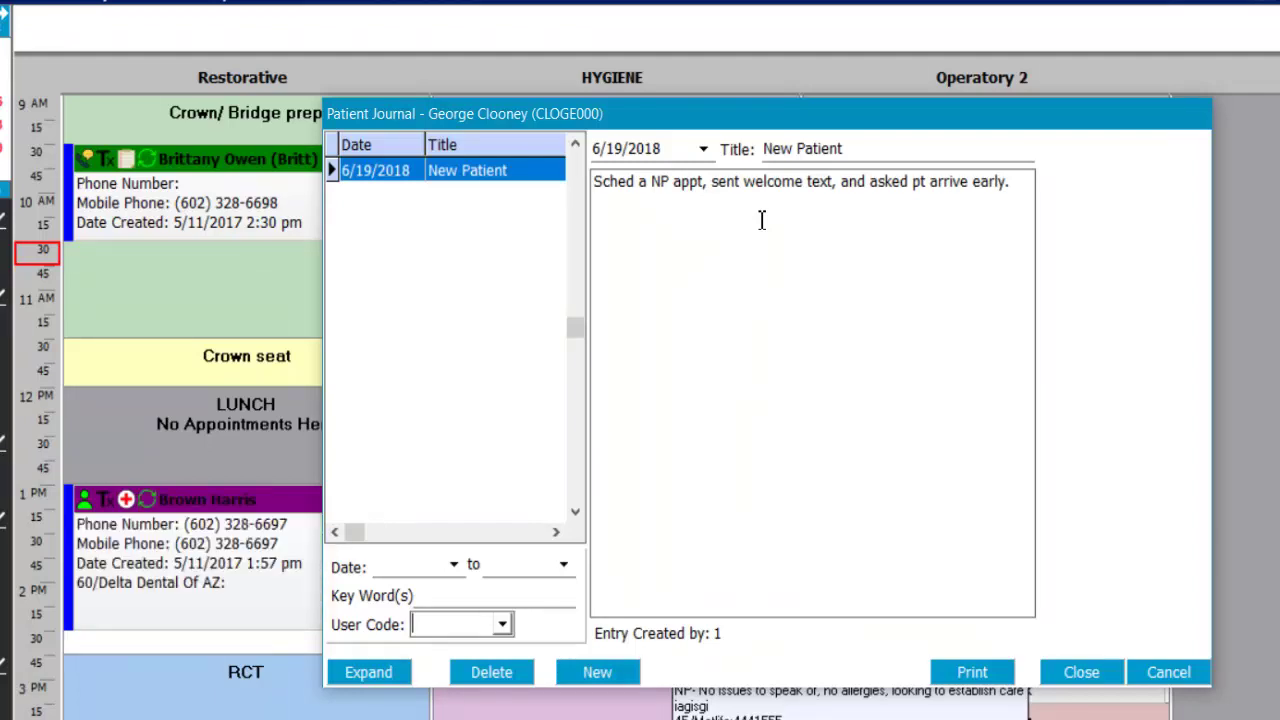
{"action": "key", "text": "Escape"}
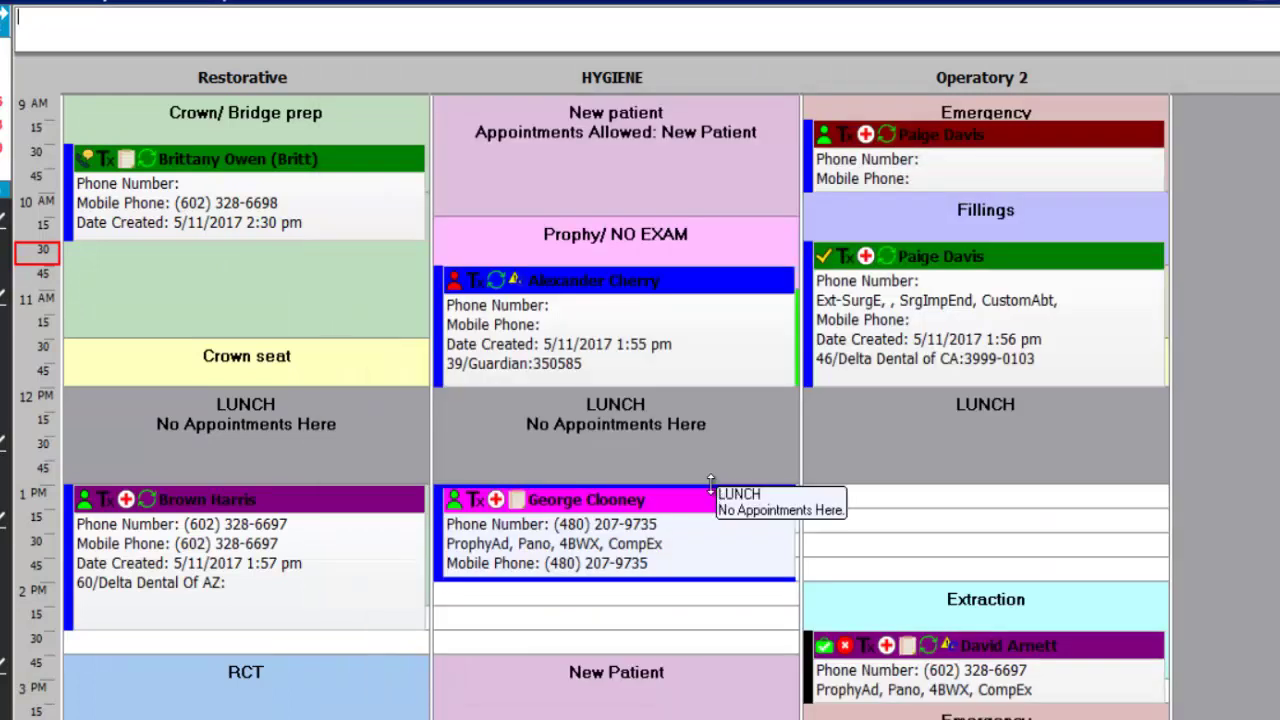
- Open the appointment patient's chart from the toolbar and acknowledge the medical alerts with OK
{"action": "mouse_move", "coordinate": [720, 530]}
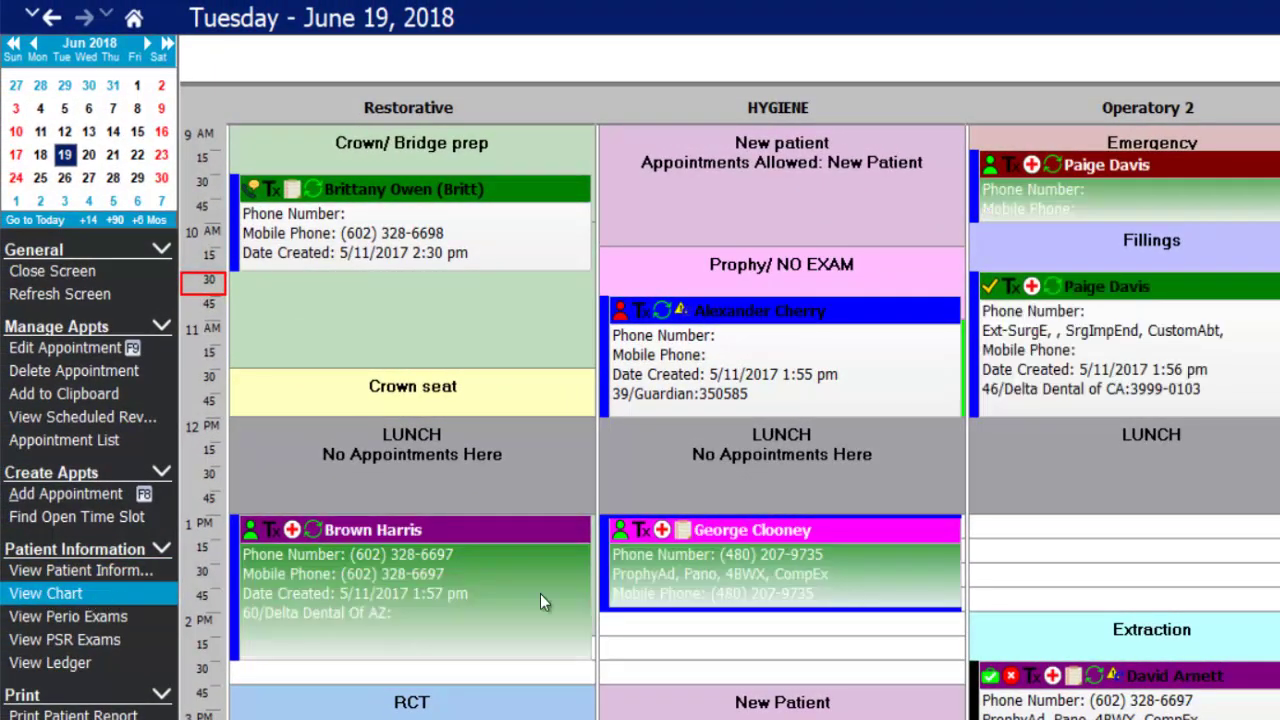
{"action": "right_click", "coordinate": [837, 557]}
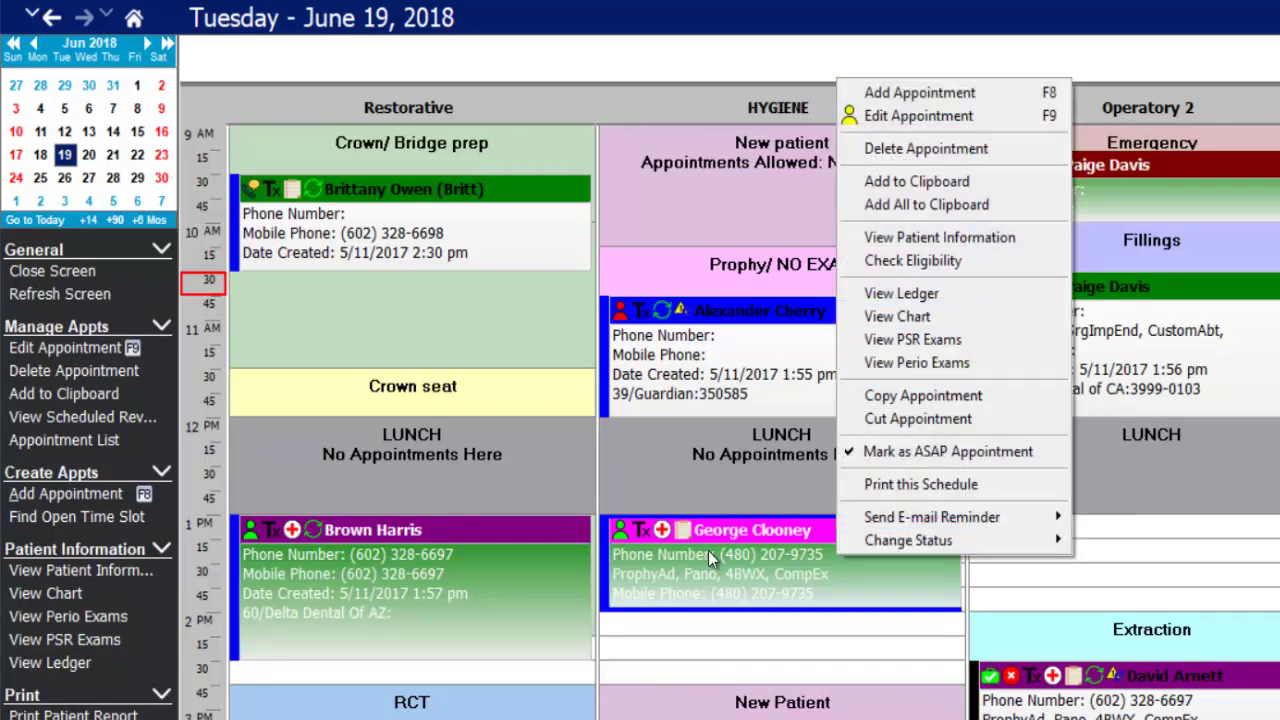
{"action": "left_click", "coordinate": [678, 584]}
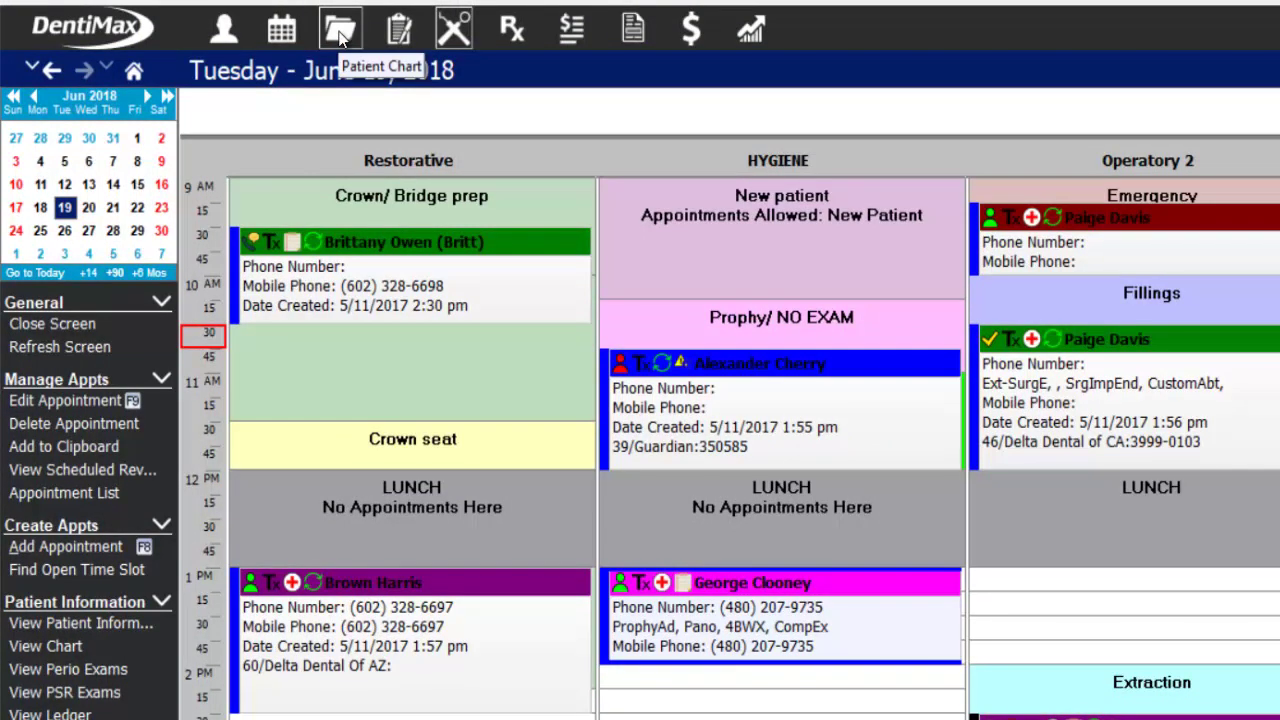
{"action": "left_click", "coordinate": [340, 32]}
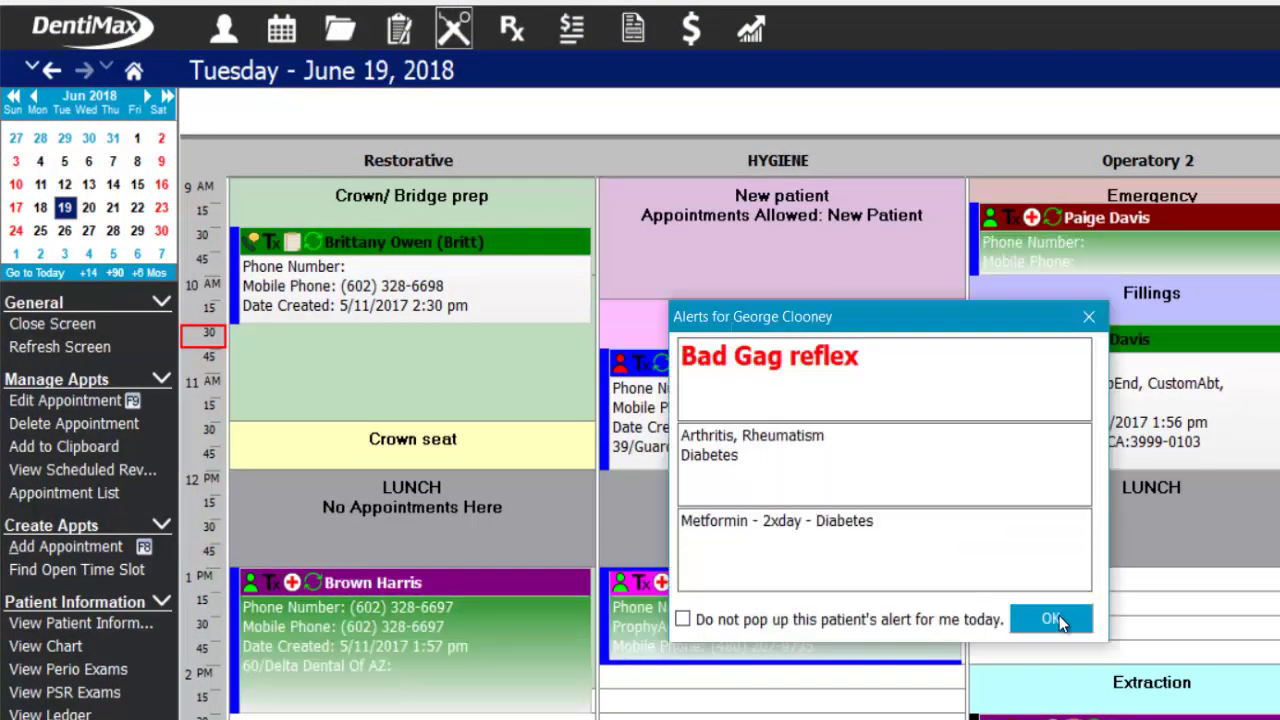
{"action": "left_click", "coordinate": [1053, 617]}
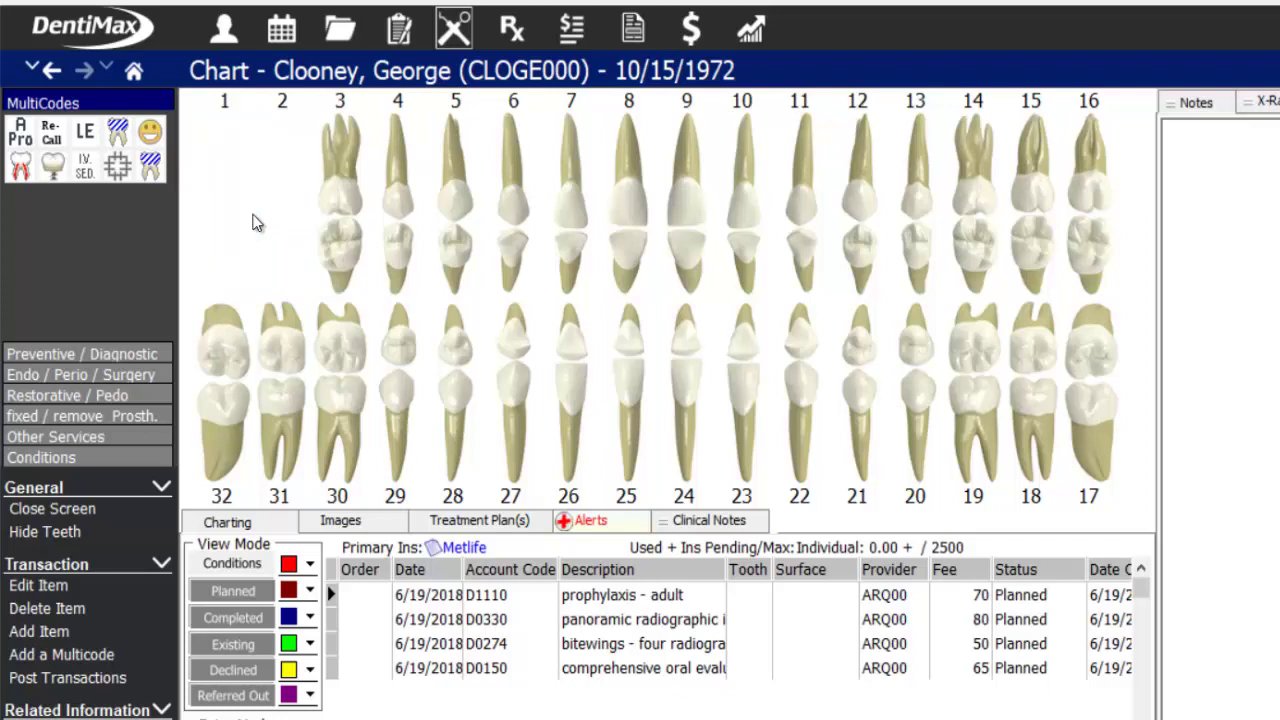
- Mark teeth 16, 18 and 32 as missing using the condition markers
{"action": "left_click", "coordinate": [49, 459]}
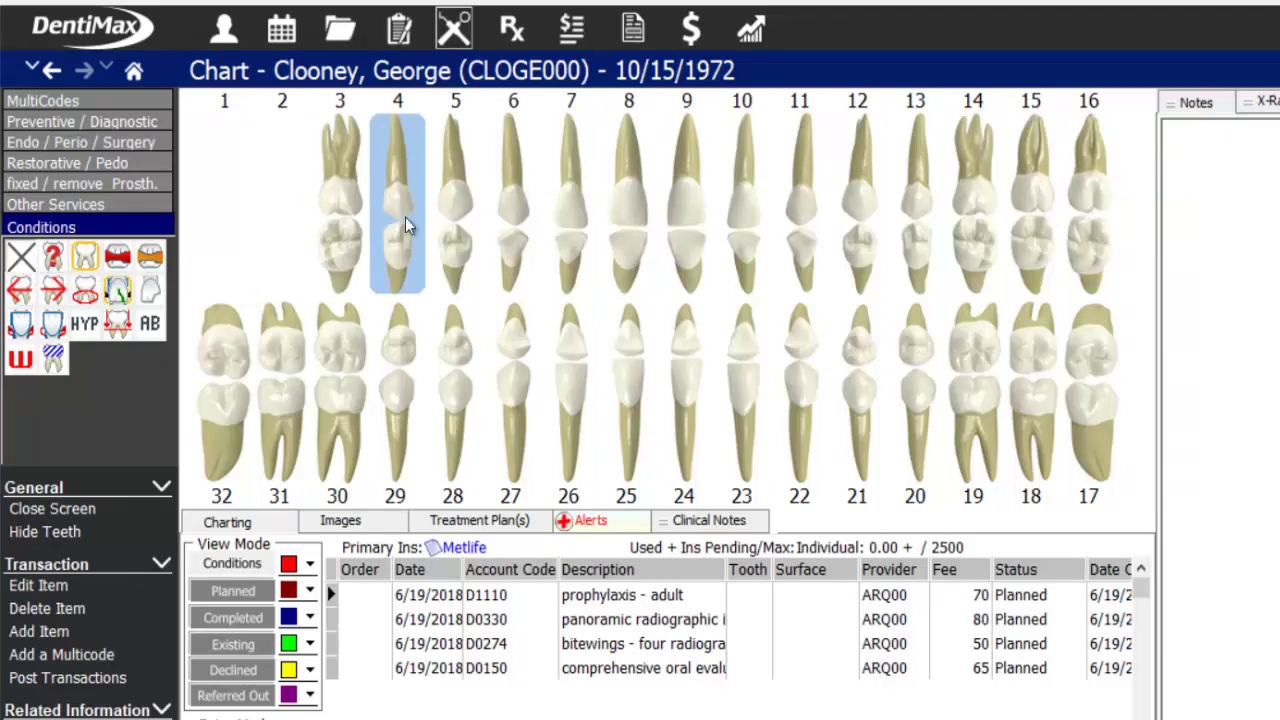
{"action": "left_click", "coordinate": [1083, 232]}
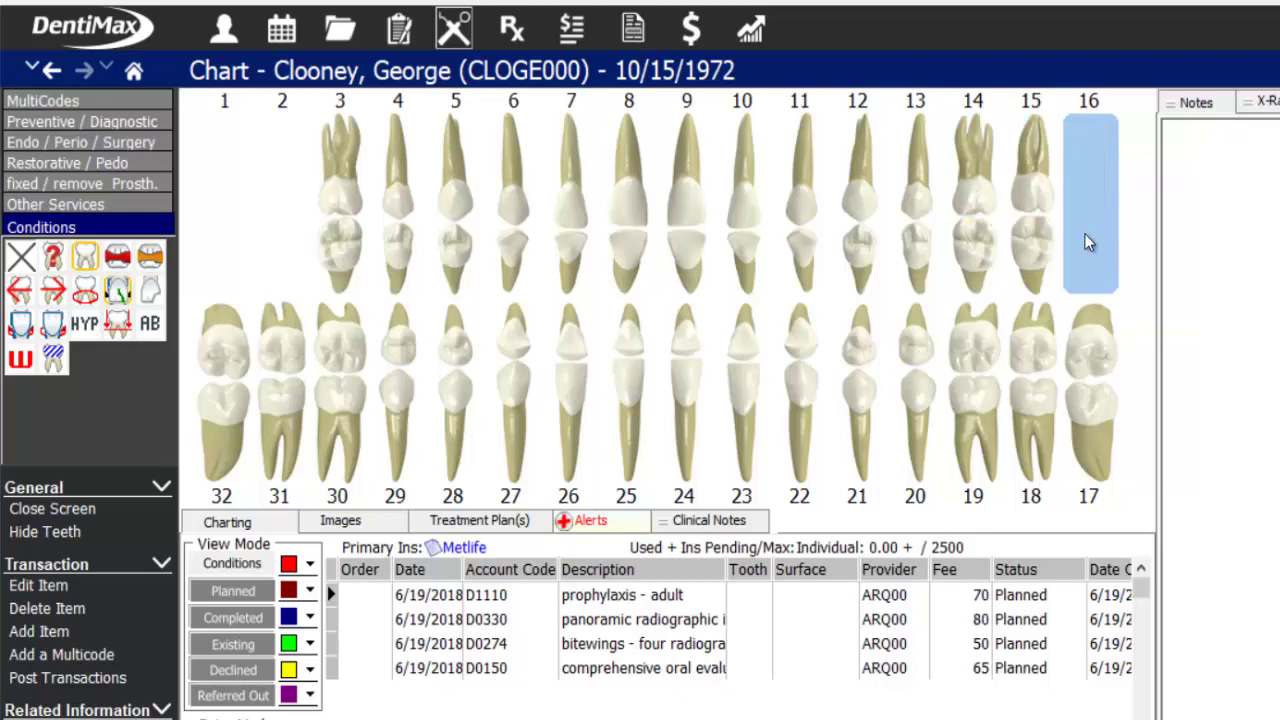
{"action": "left_click", "coordinate": [1058, 400]}
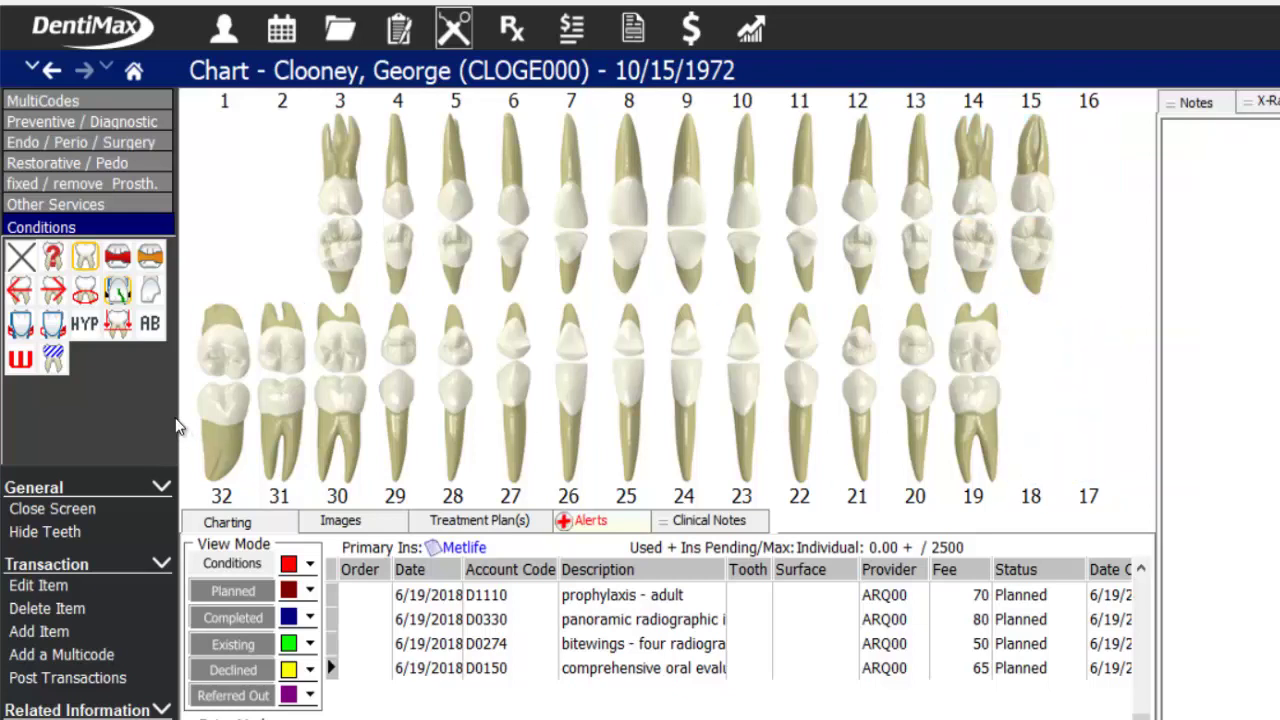
{"action": "left_click", "coordinate": [238, 412]}
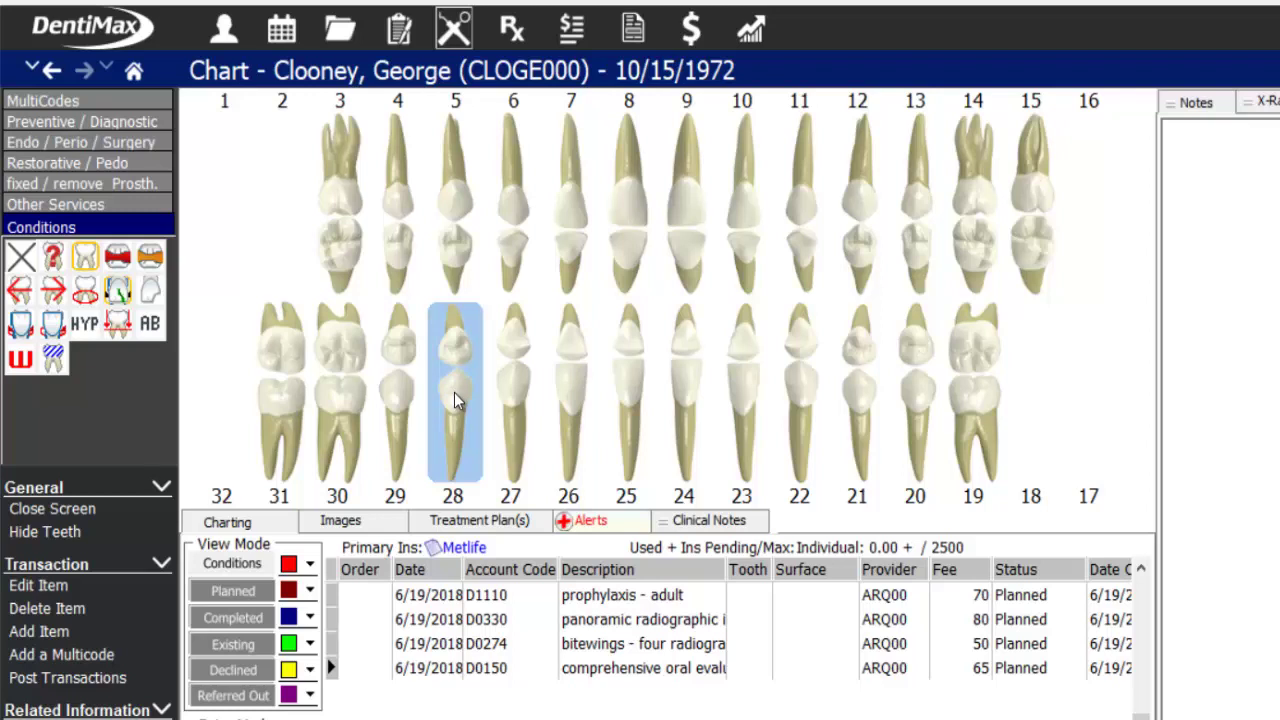
- Try primary and mixed dentition, then change all teeth back to permanent dentition
{"action": "right_click", "coordinate": [450, 356]}
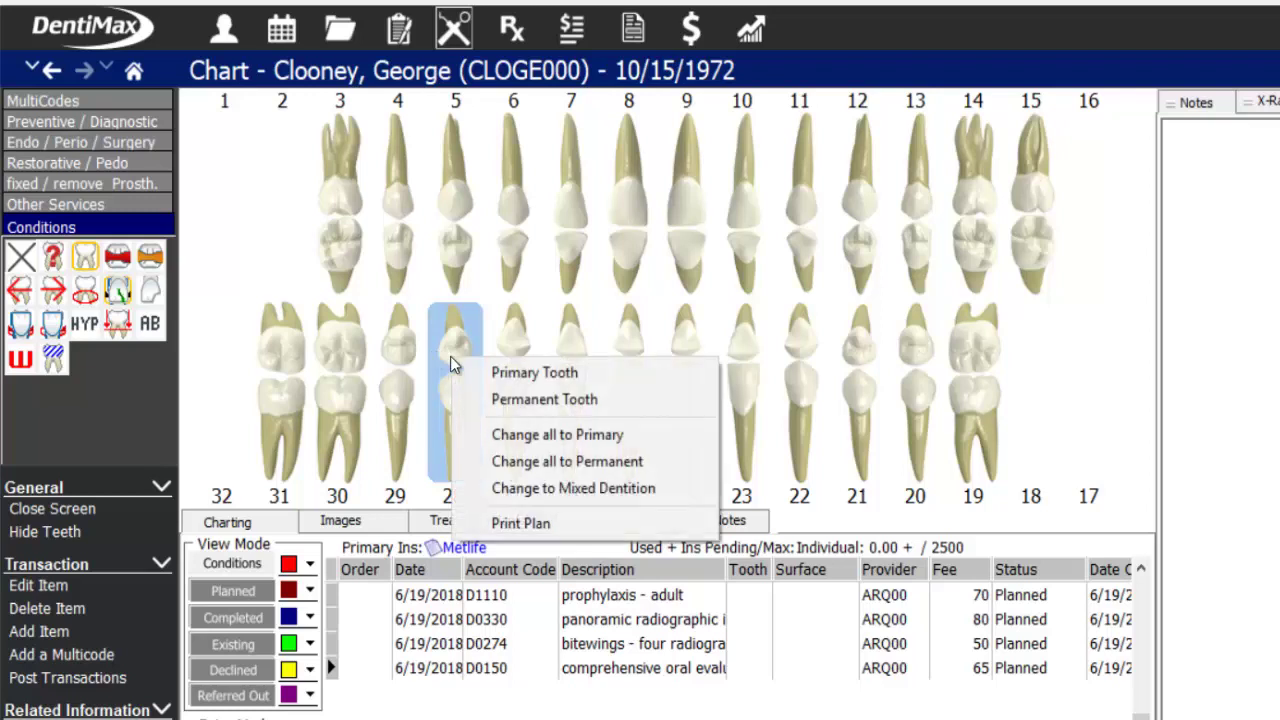
{"action": "left_click", "coordinate": [541, 380]}
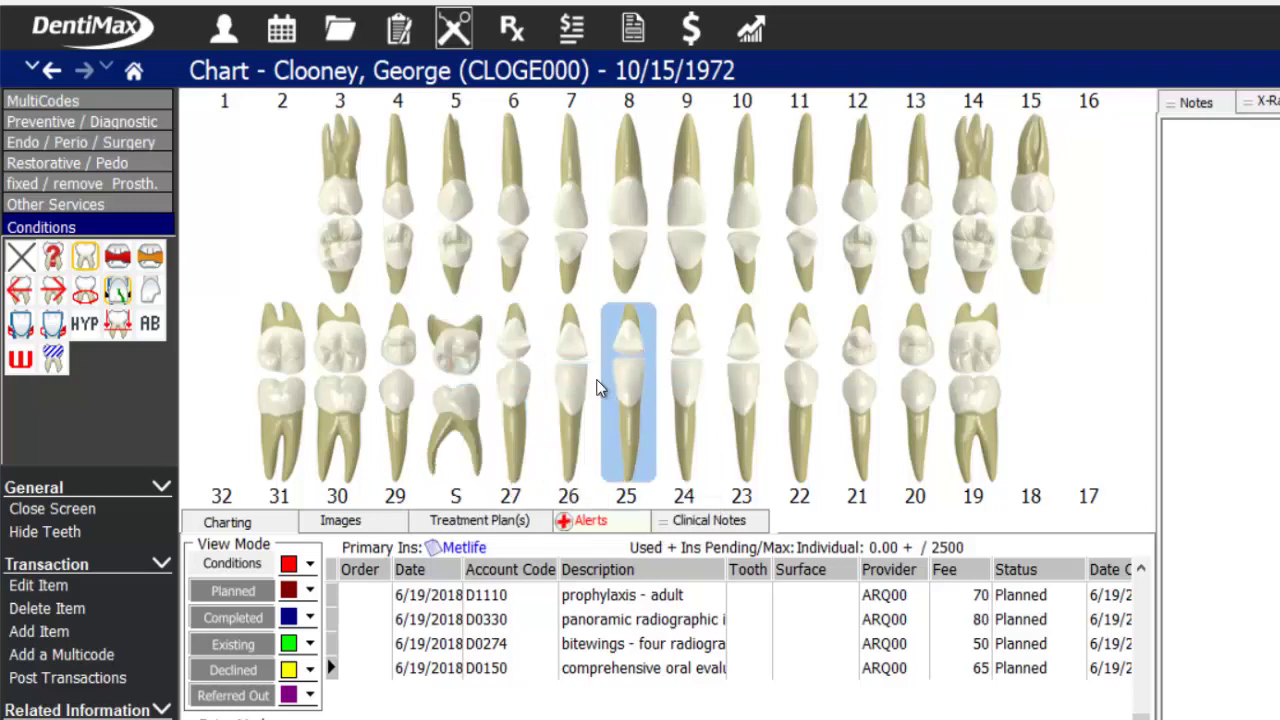
{"action": "right_click", "coordinate": [416, 266]}
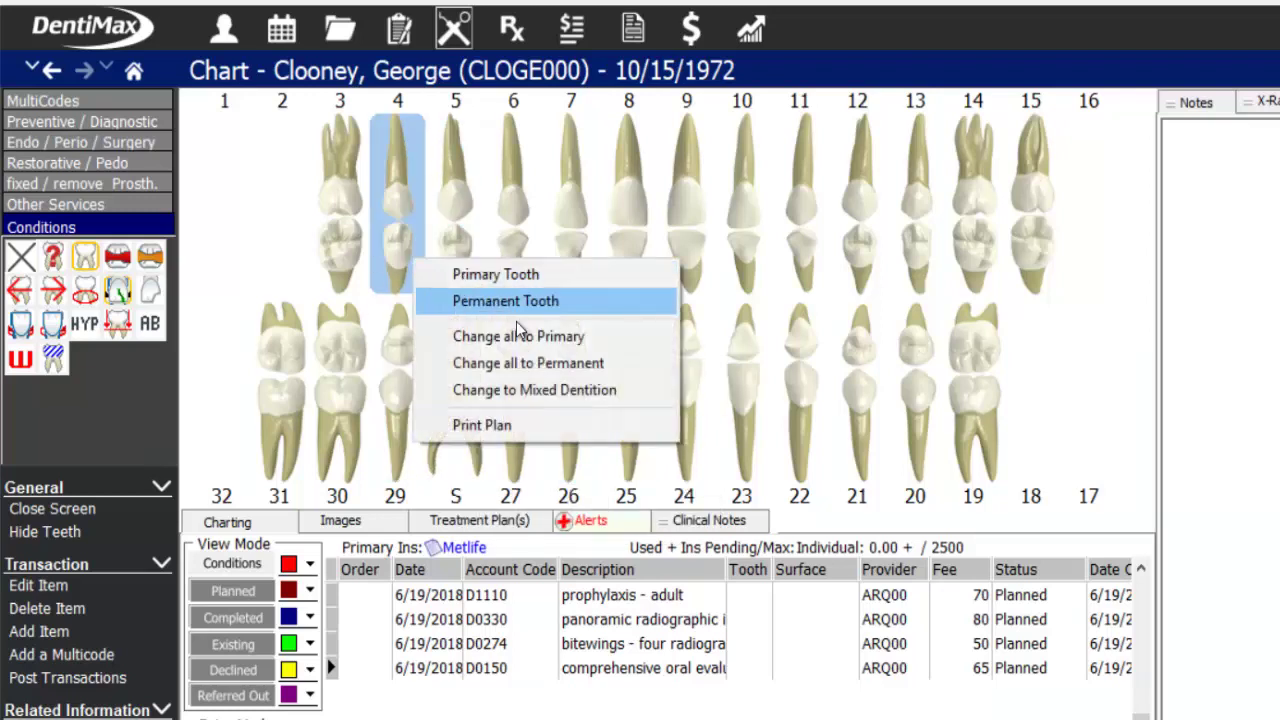
{"action": "left_click", "coordinate": [552, 335]}
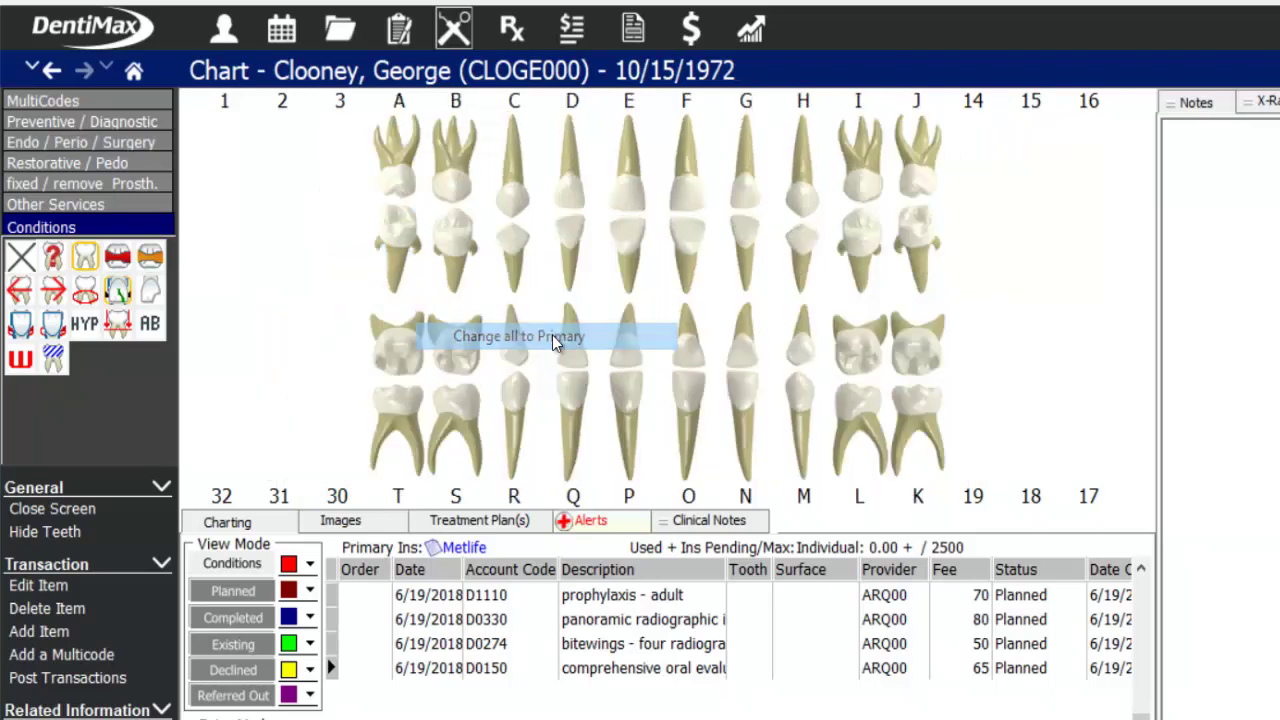
{"action": "right_click", "coordinate": [486, 246]}
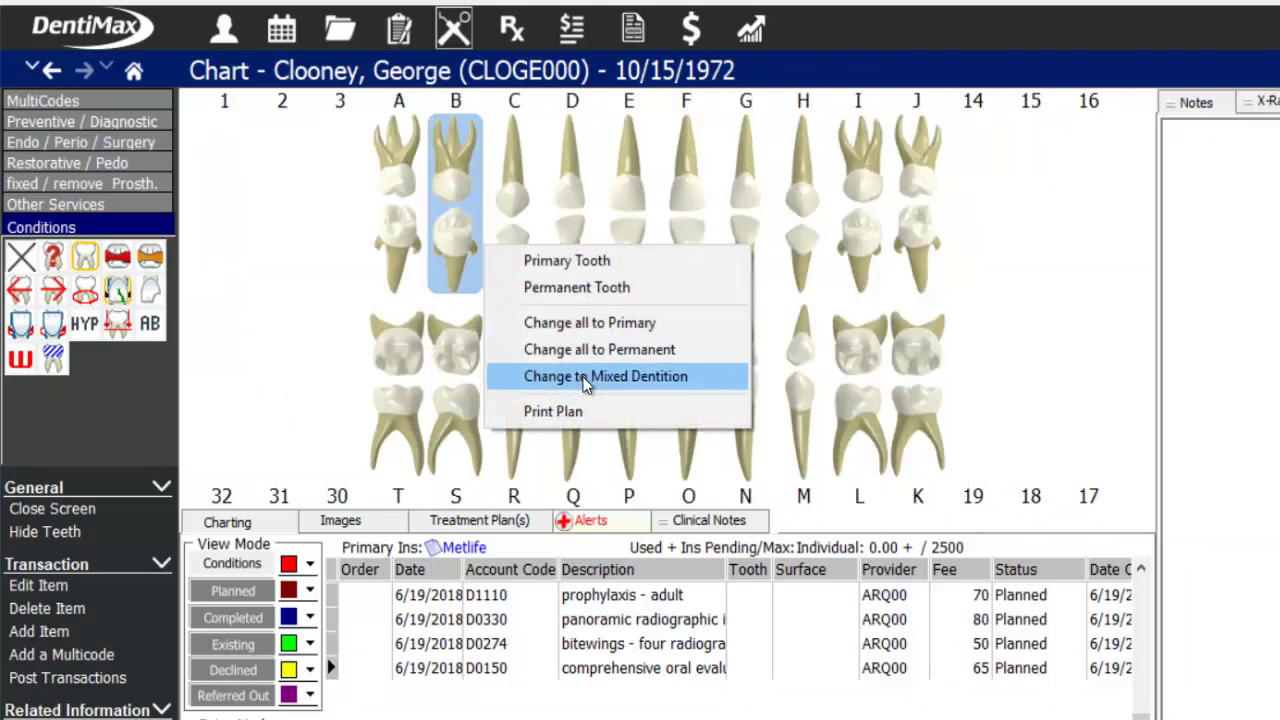
{"action": "left_click", "coordinate": [583, 376]}
{"action": "right_click", "coordinate": [542, 292]}
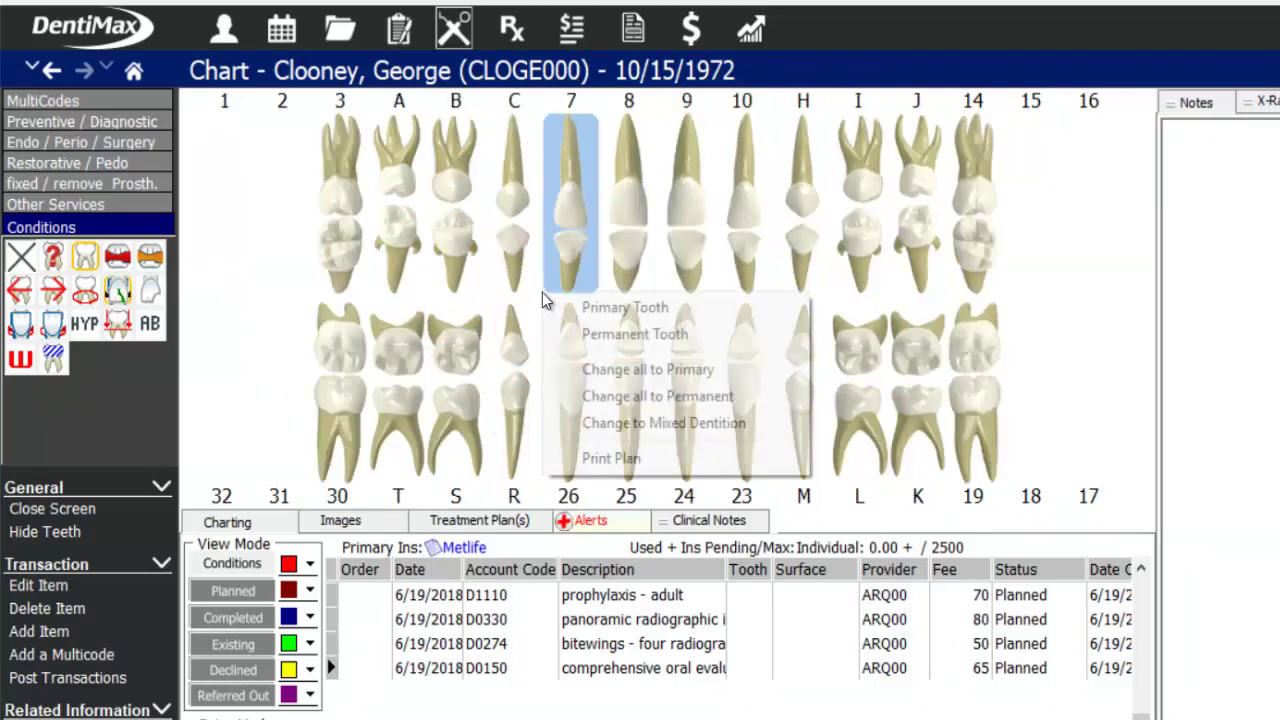
{"action": "left_click", "coordinate": [640, 396]}
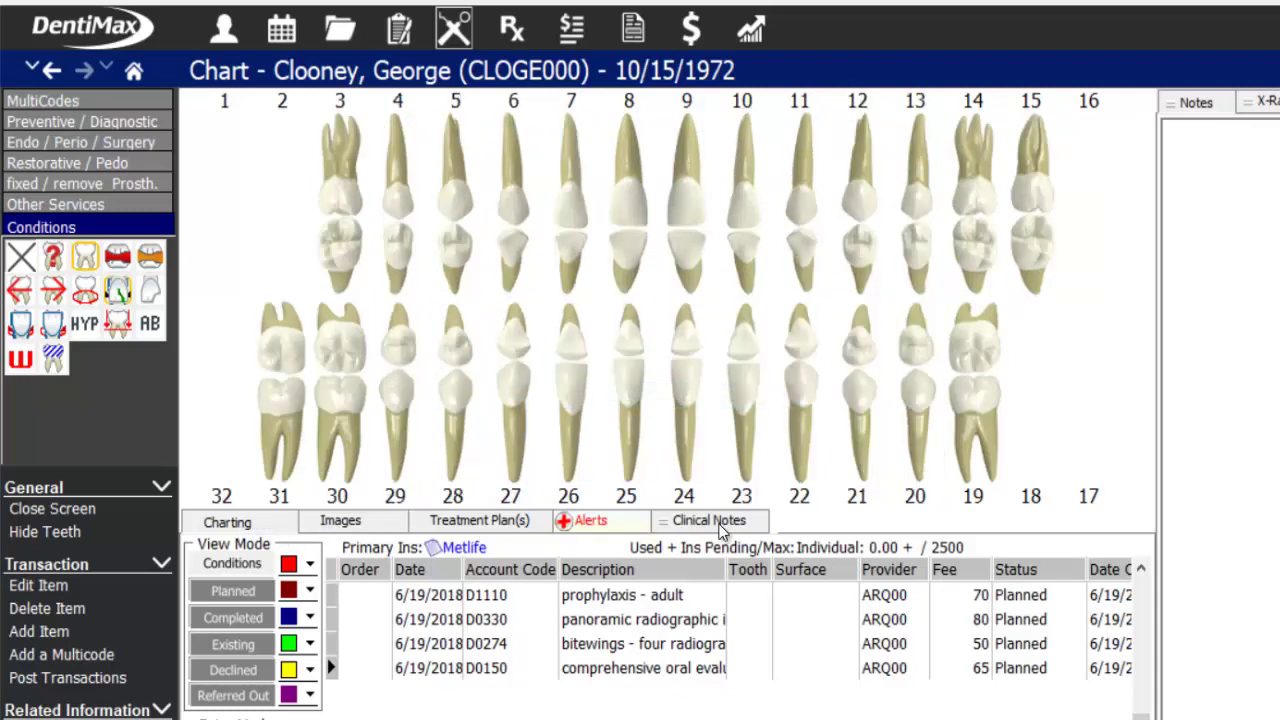
- Show the Clinical Notes panel after checking the Alerts, Treatment Plans and Images tabs
{"action": "left_click", "coordinate": [663, 528]}
{"action": "left_click", "coordinate": [598, 521]}
{"action": "left_click", "coordinate": [480, 521]}
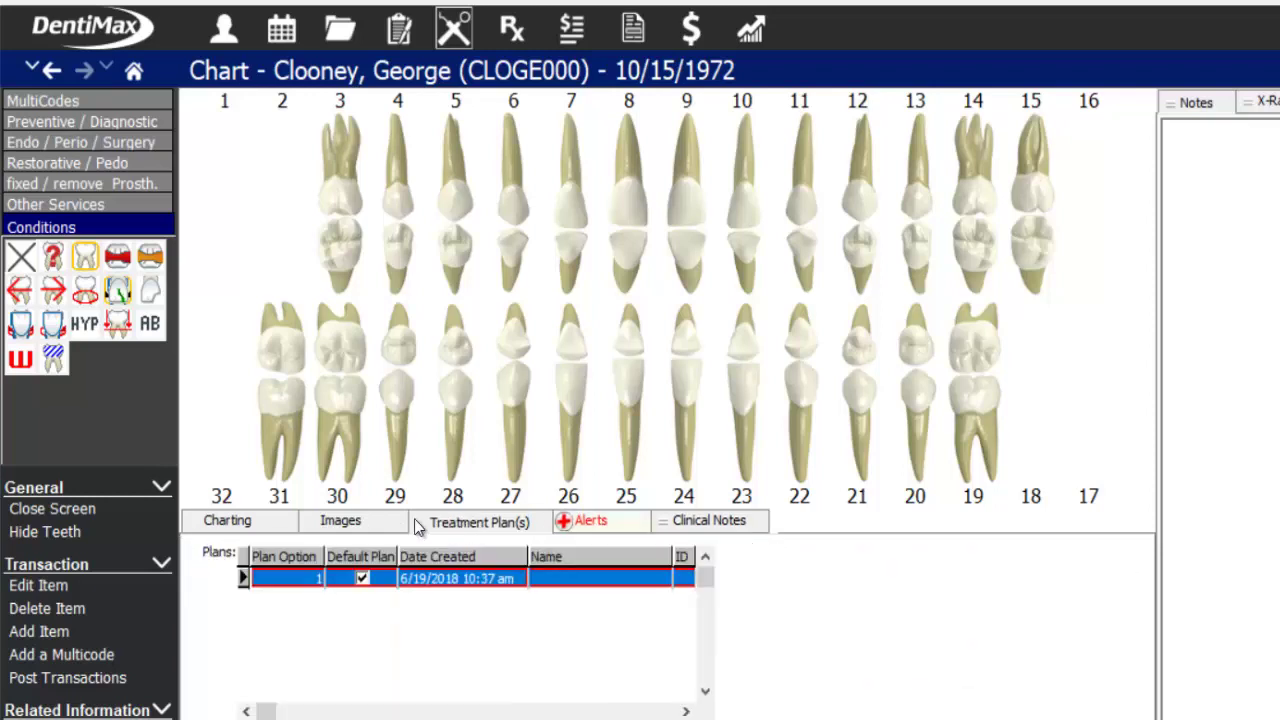
{"action": "left_click", "coordinate": [342, 521]}
{"action": "left_click", "coordinate": [229, 522]}
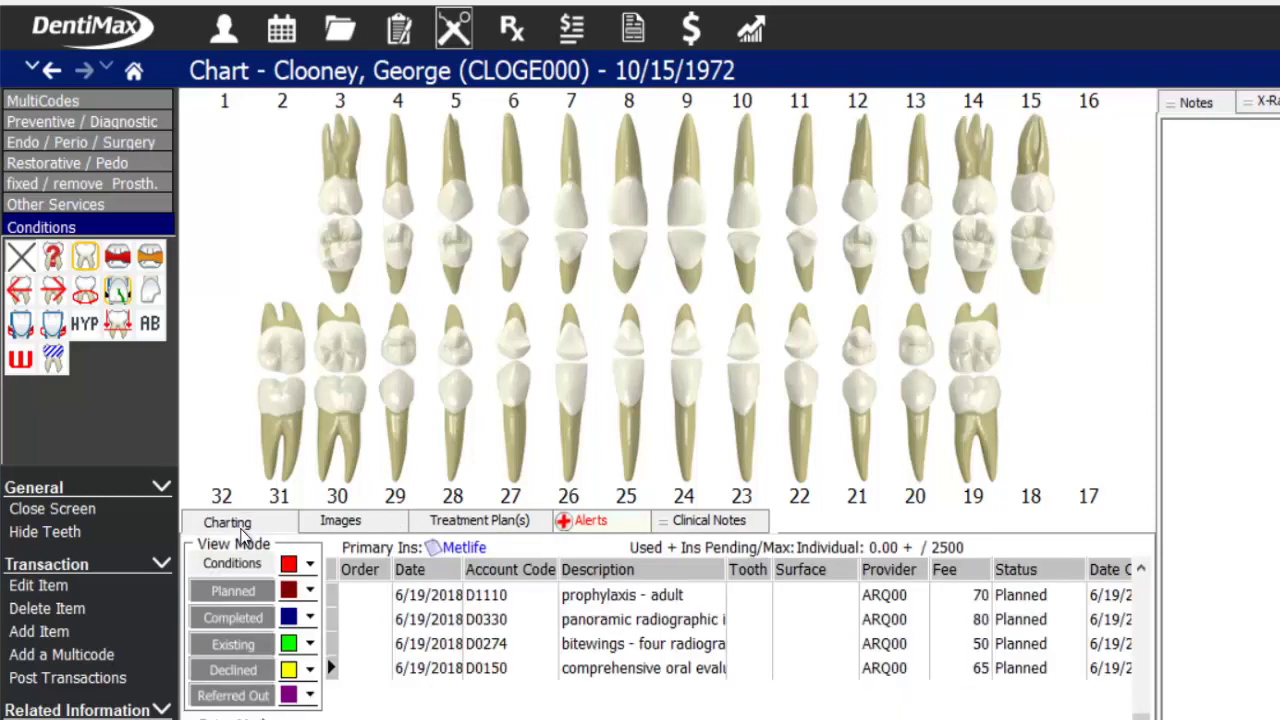
{"action": "left_click", "coordinate": [703, 522]}
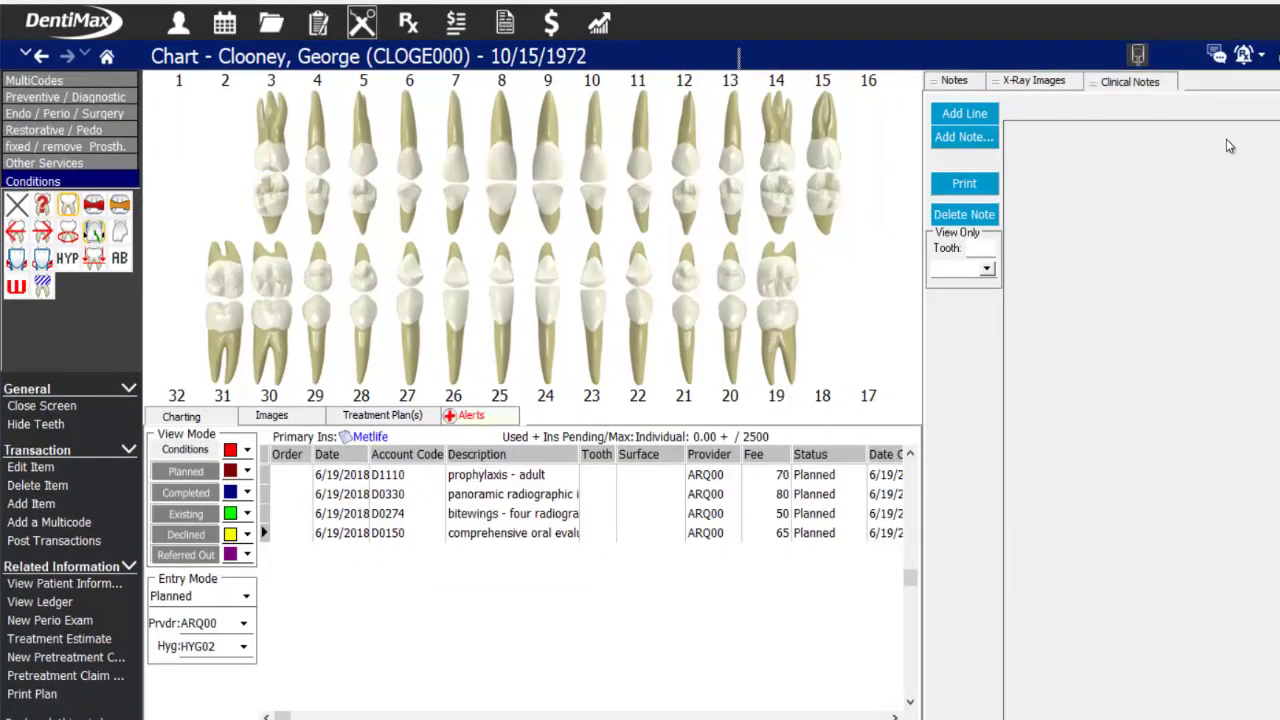
- Switch to Patient Notes, then toggle the Conditions and Planned view modes off and on
{"action": "left_click", "coordinate": [1036, 84]}
{"action": "left_click", "coordinate": [953, 88]}
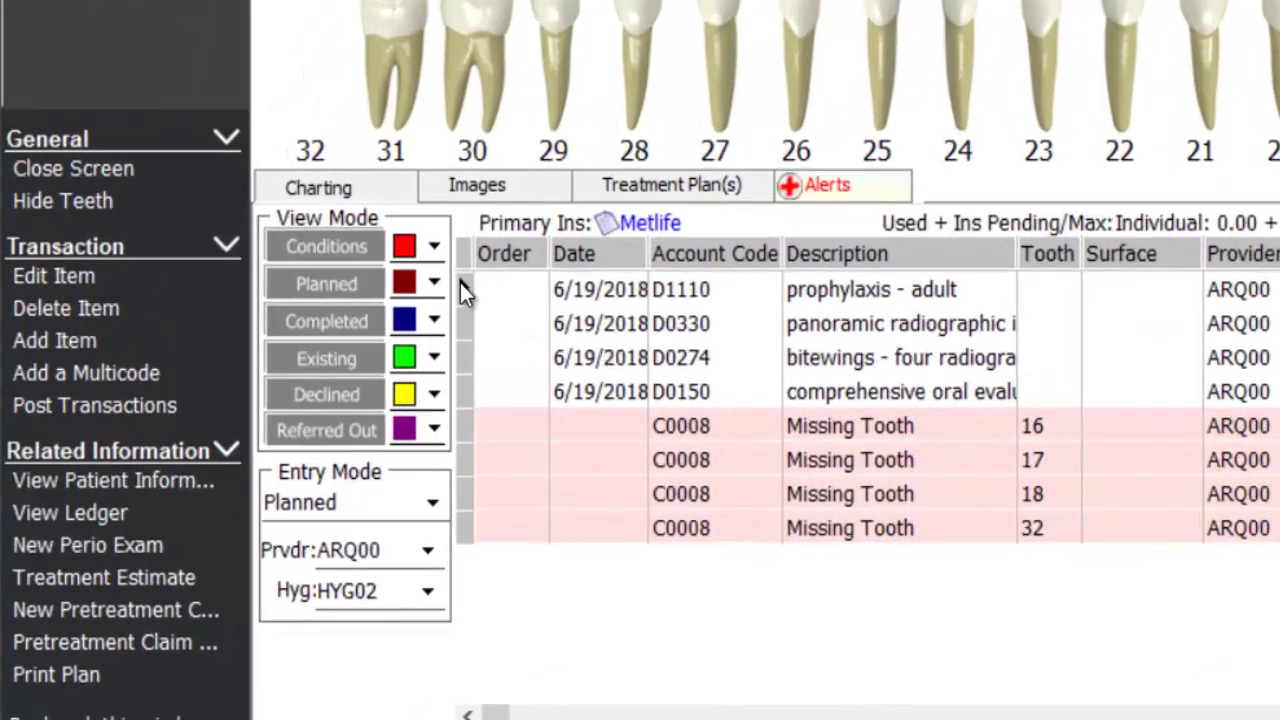
{"action": "left_click", "coordinate": [462, 289]}
{"action": "left_click", "coordinate": [328, 251]}
{"action": "left_click", "coordinate": [337, 285]}
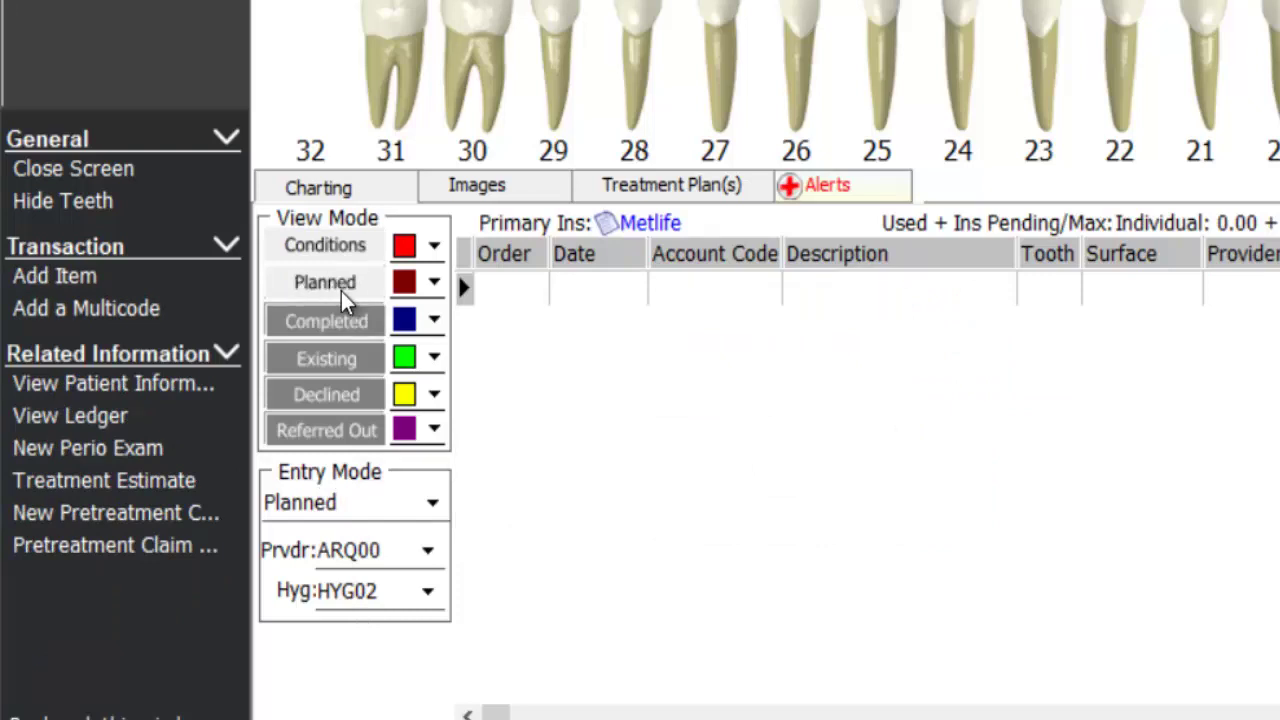
{"action": "left_click", "coordinate": [328, 250]}
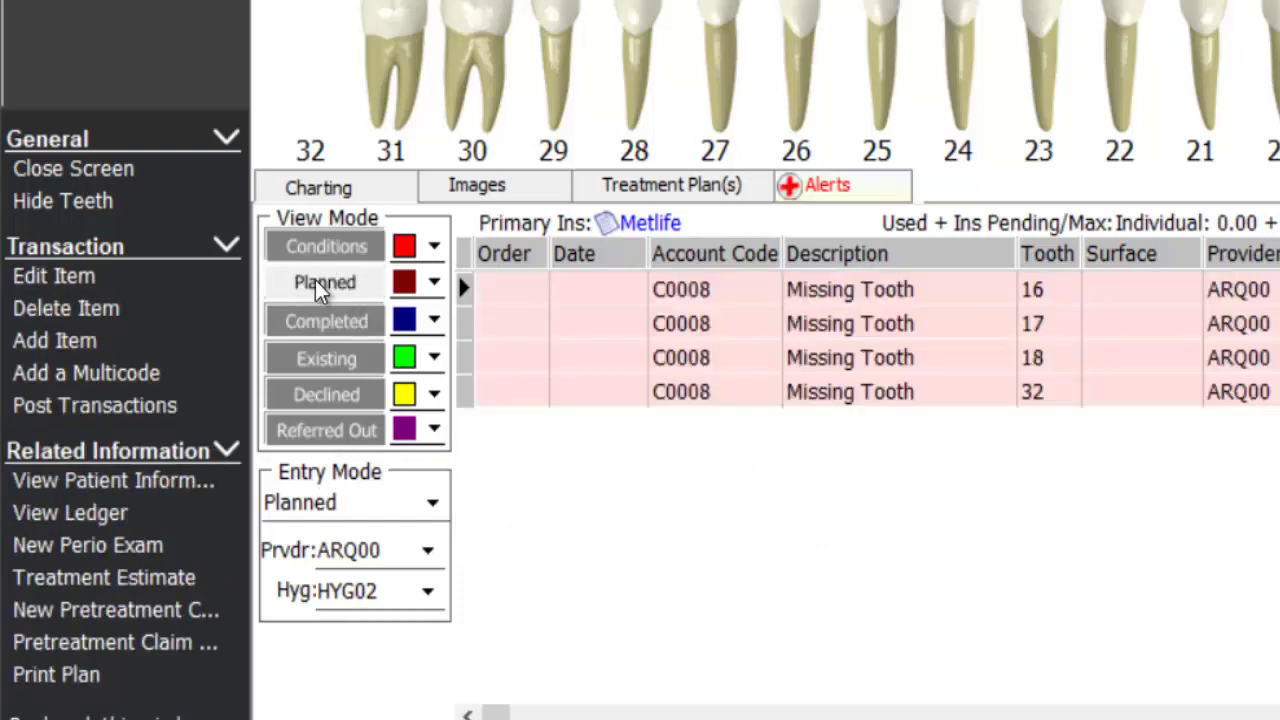
{"action": "left_click", "coordinate": [330, 285]}
- Toggle the Completed, Existing, Declined and Referred Out view modes off and back on
{"action": "left_click", "coordinate": [328, 321]}
{"action": "left_click", "coordinate": [326, 358]}
{"action": "left_click", "coordinate": [326, 396]}
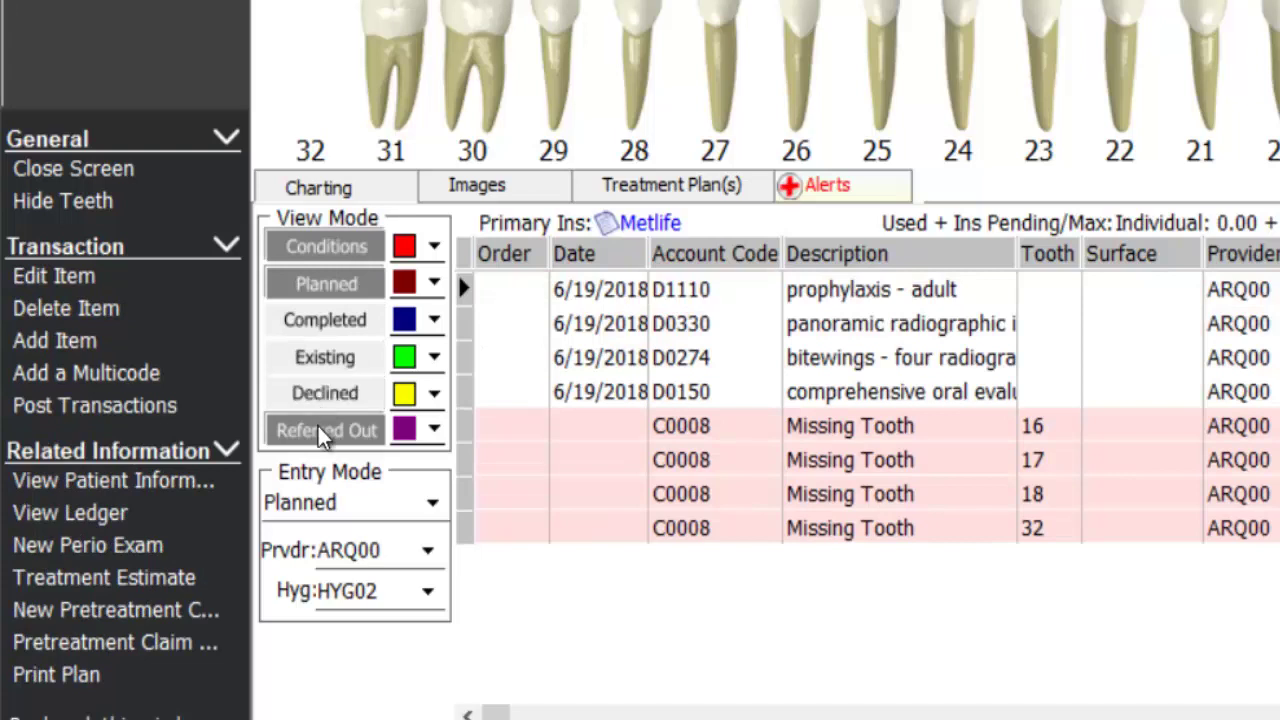
{"action": "left_click", "coordinate": [325, 430]}
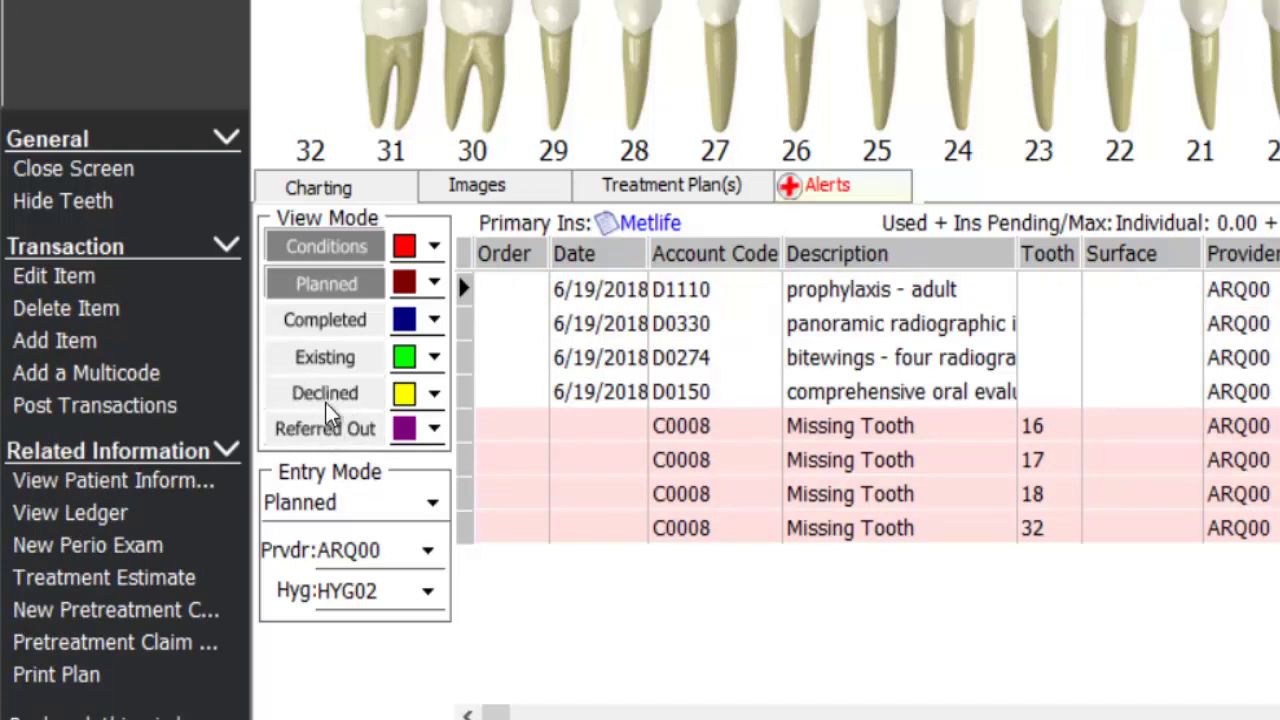
{"action": "left_click", "coordinate": [318, 321]}
{"action": "left_click", "coordinate": [320, 358]}
{"action": "left_click", "coordinate": [326, 394]}
{"action": "left_click", "coordinate": [312, 436]}
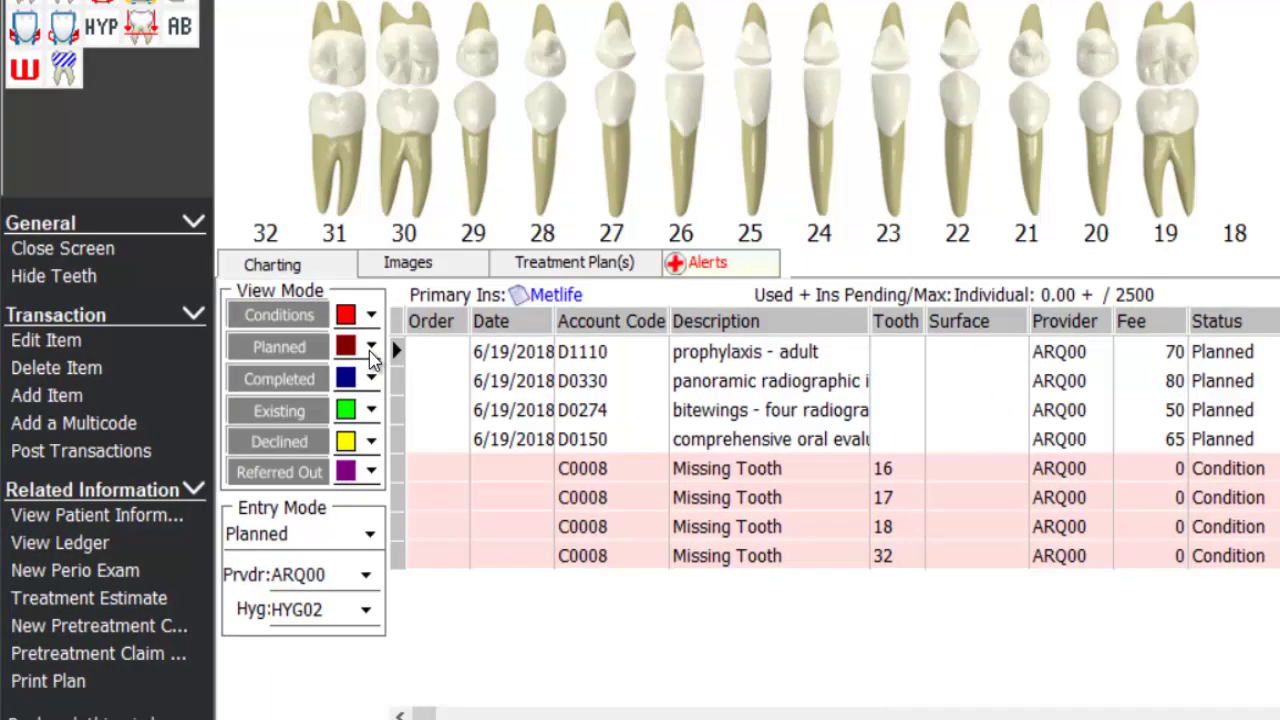
- Set the Planned view colour to magenta and the Conditions colour to grey
{"action": "left_click", "coordinate": [381, 335]}
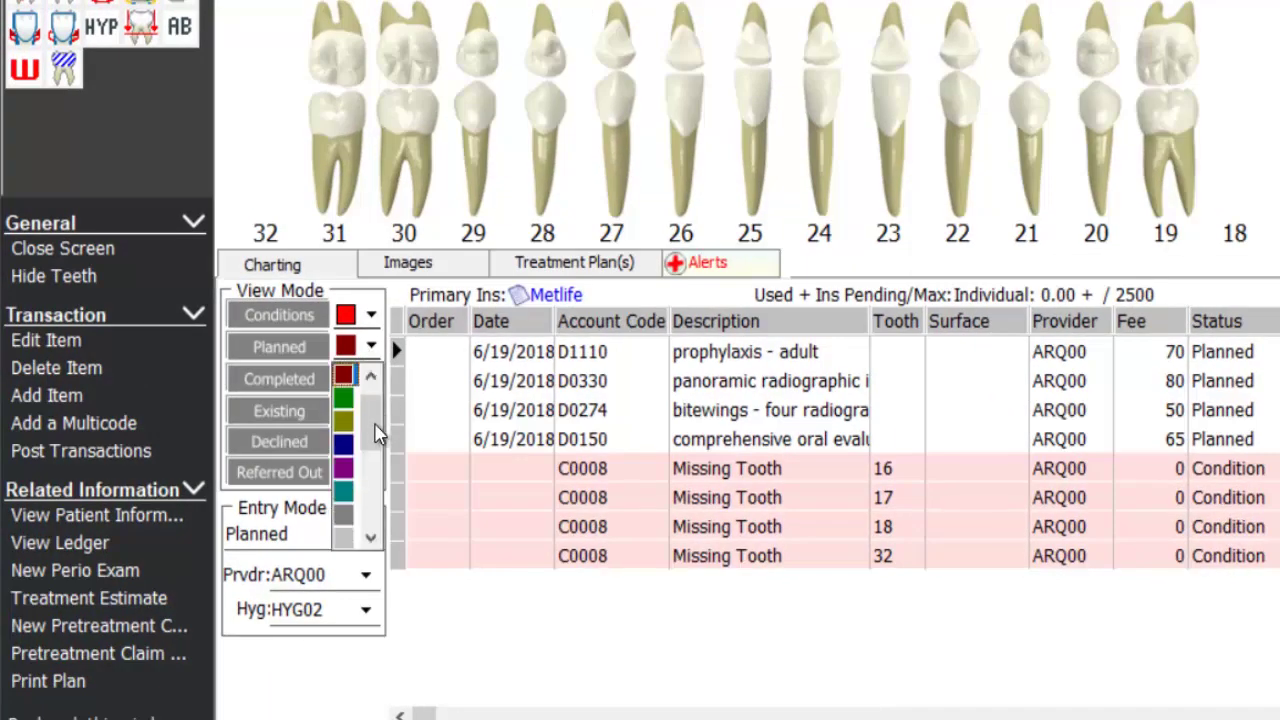
{"action": "left_click_drag", "start_coordinate": [371, 430], "coordinate": [343, 400]}
{"action": "left_click", "coordinate": [343, 400]}
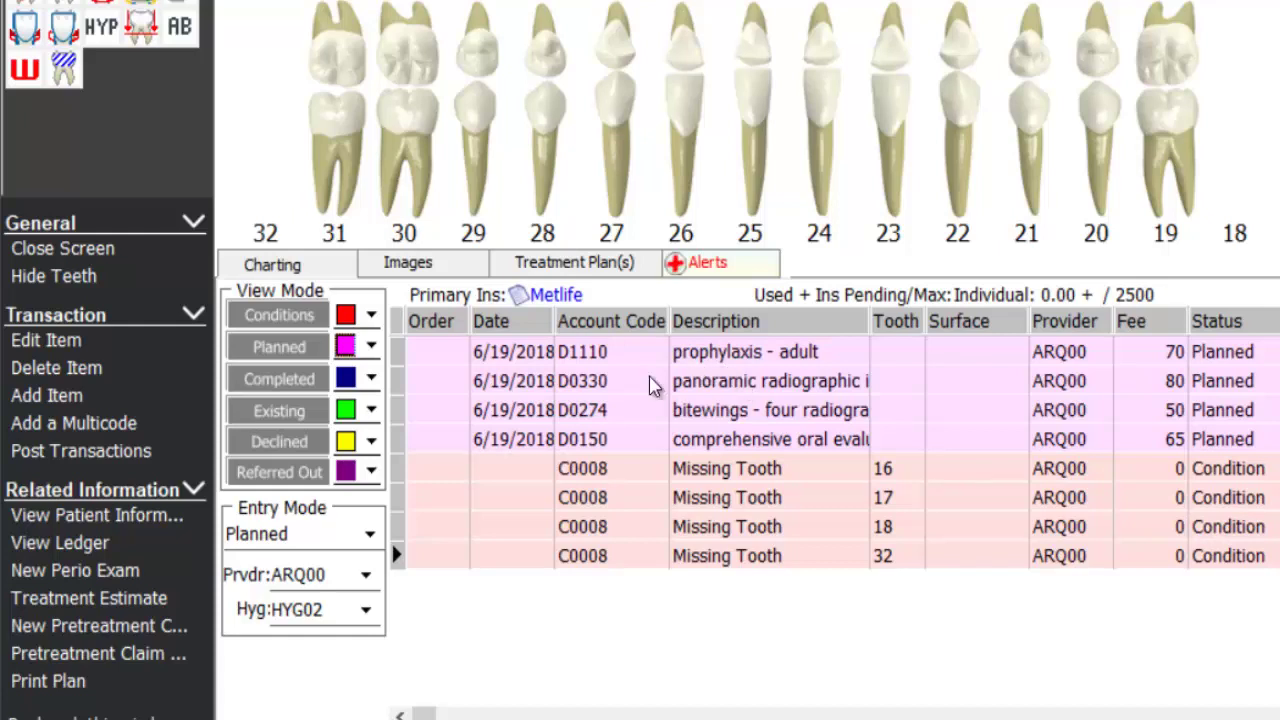
{"action": "left_click", "coordinate": [371, 315]}
{"action": "scroll", "coordinate": [366, 386], "scroll_direction": "down", "scroll_amount": 2}
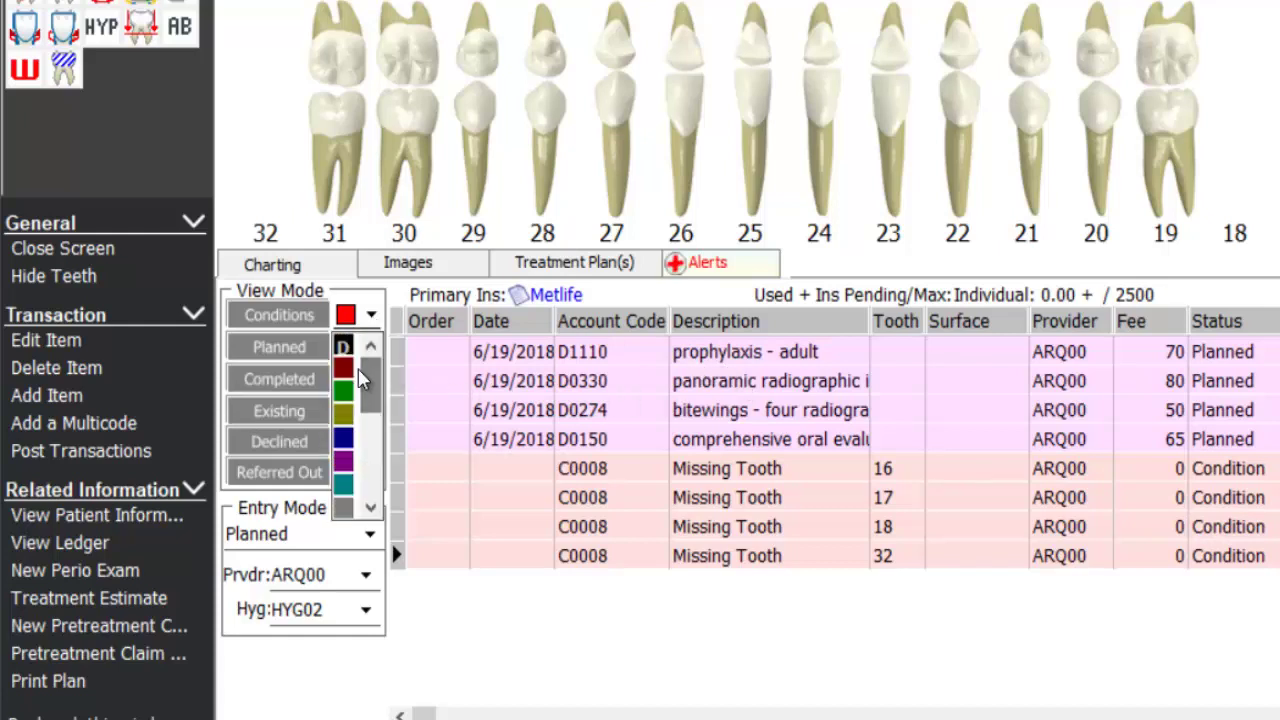
{"action": "left_click", "coordinate": [345, 488]}
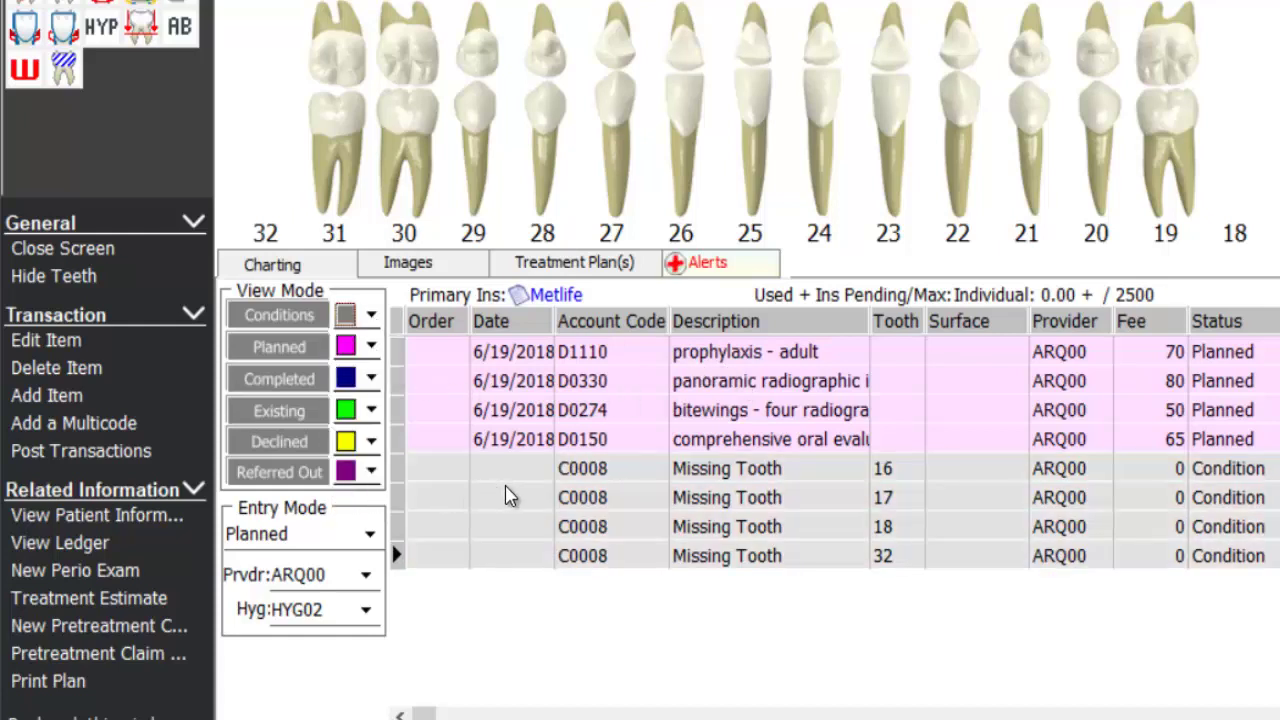
- Change the Planned view colour back to red
{"action": "left_click", "coordinate": [371, 346]}
{"action": "scroll", "coordinate": [350, 450], "scroll_direction": "up", "scroll_amount": 2}
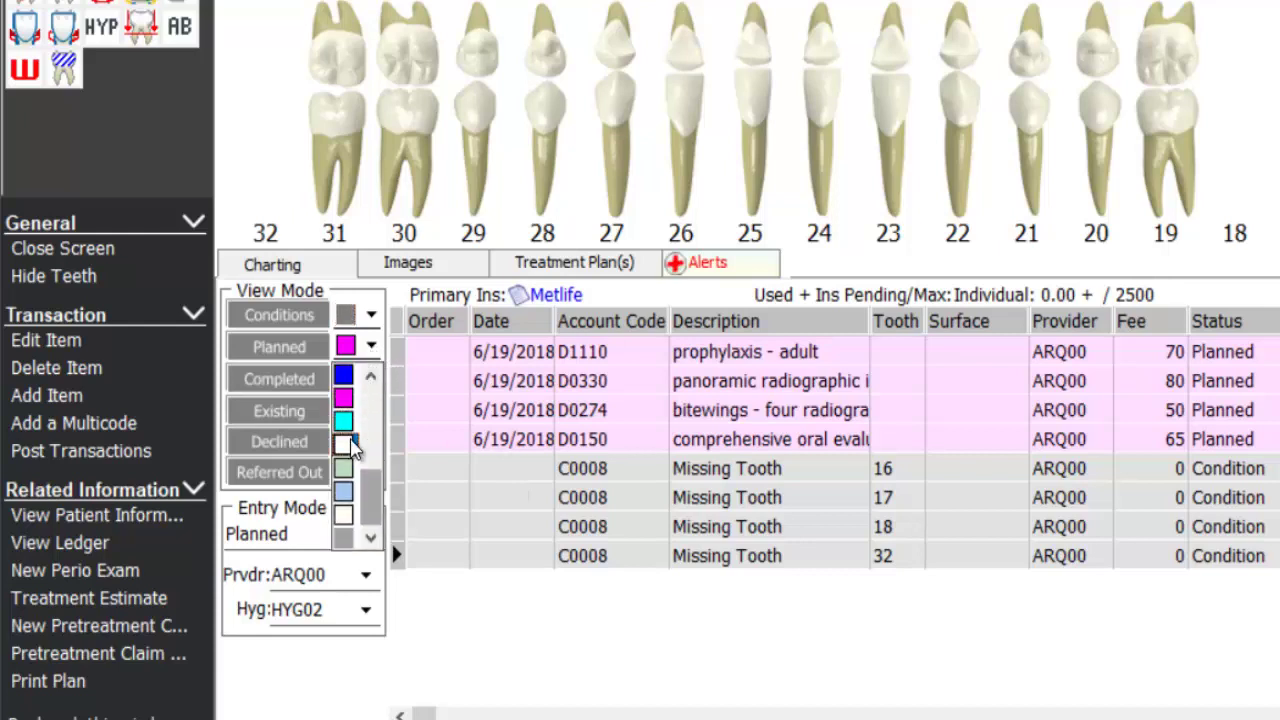
{"action": "left_click", "coordinate": [343, 516]}
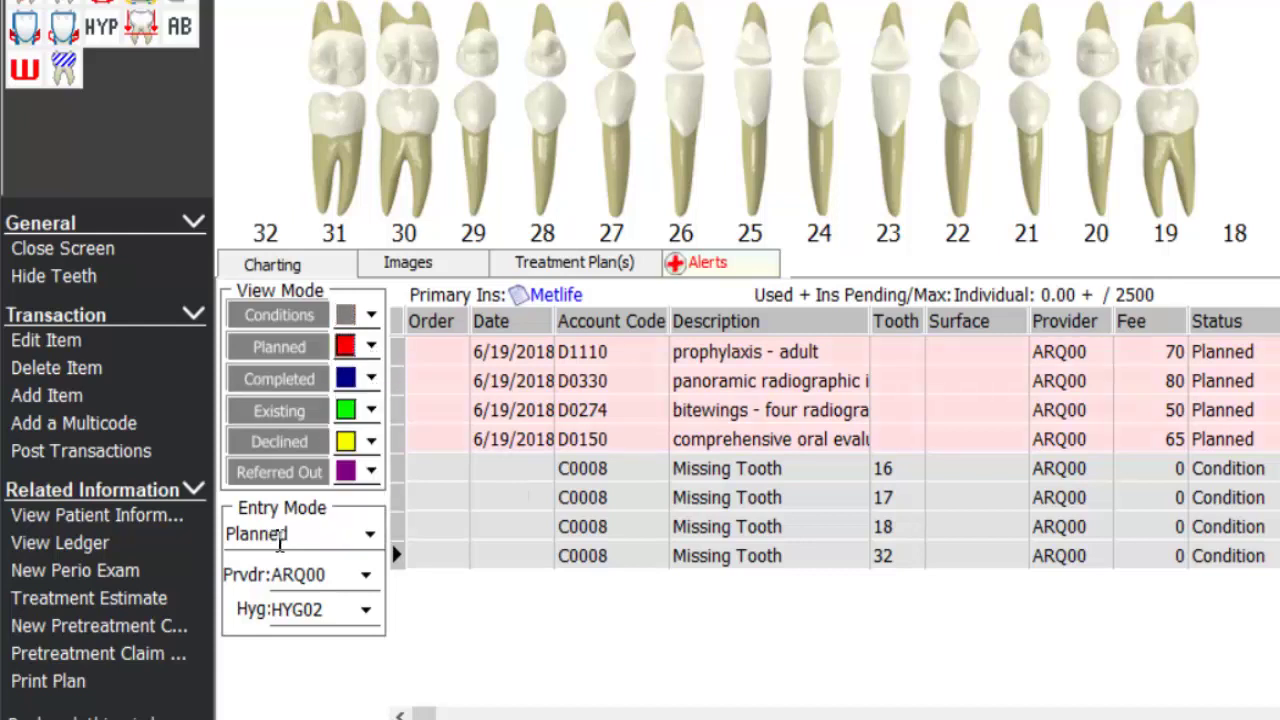
{"action": "left_click", "coordinate": [369, 537]}
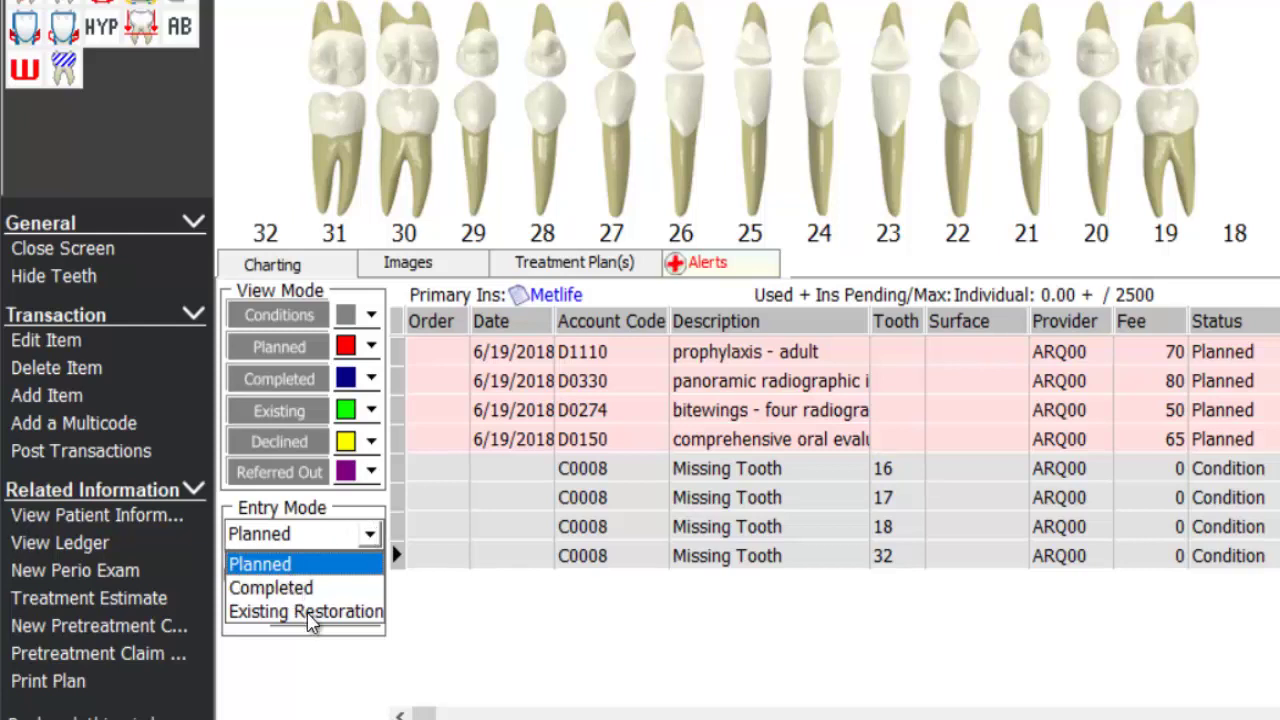
- Set Entry Mode to Existing Restoration, keeping provider ARQ00 selected
{"action": "left_click", "coordinate": [358, 612]}
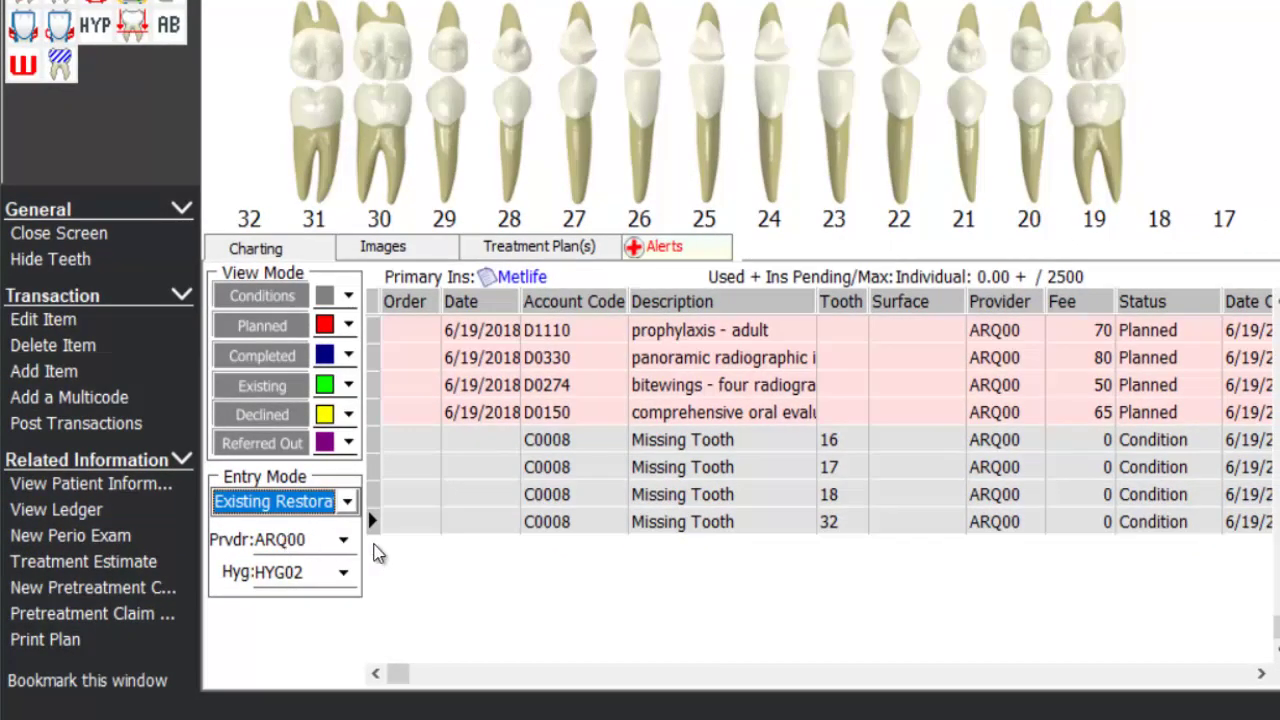
{"action": "left_click", "coordinate": [343, 540]}
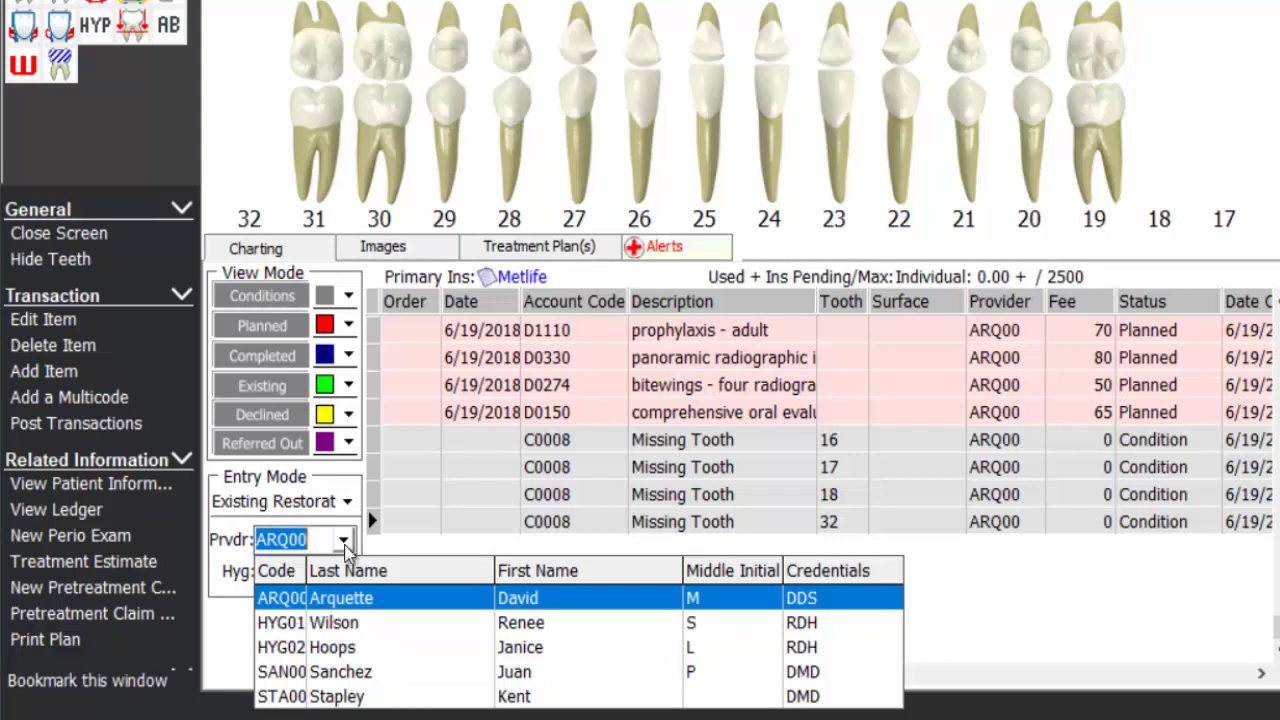
{"action": "left_click", "coordinate": [345, 548]}
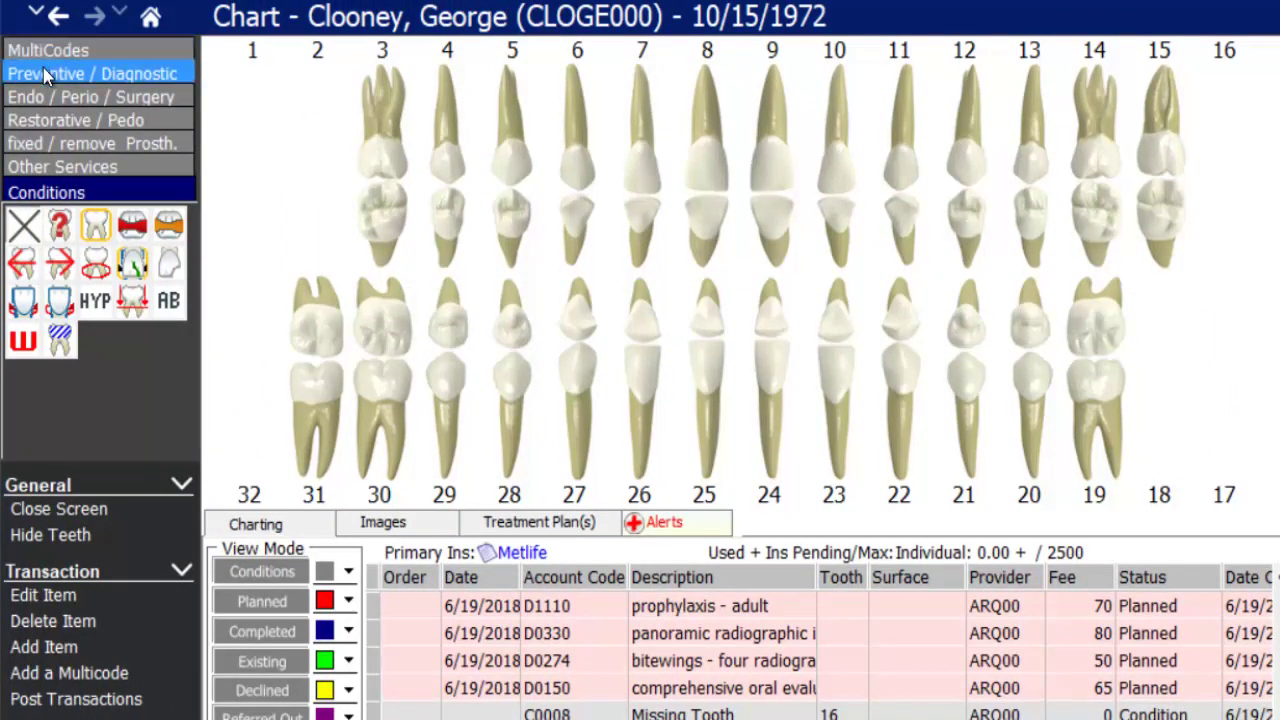
- Browse the procedure code groups, then drag the 999 code to the first Restorative / Pedo slot
{"action": "left_click", "coordinate": [43, 67]}
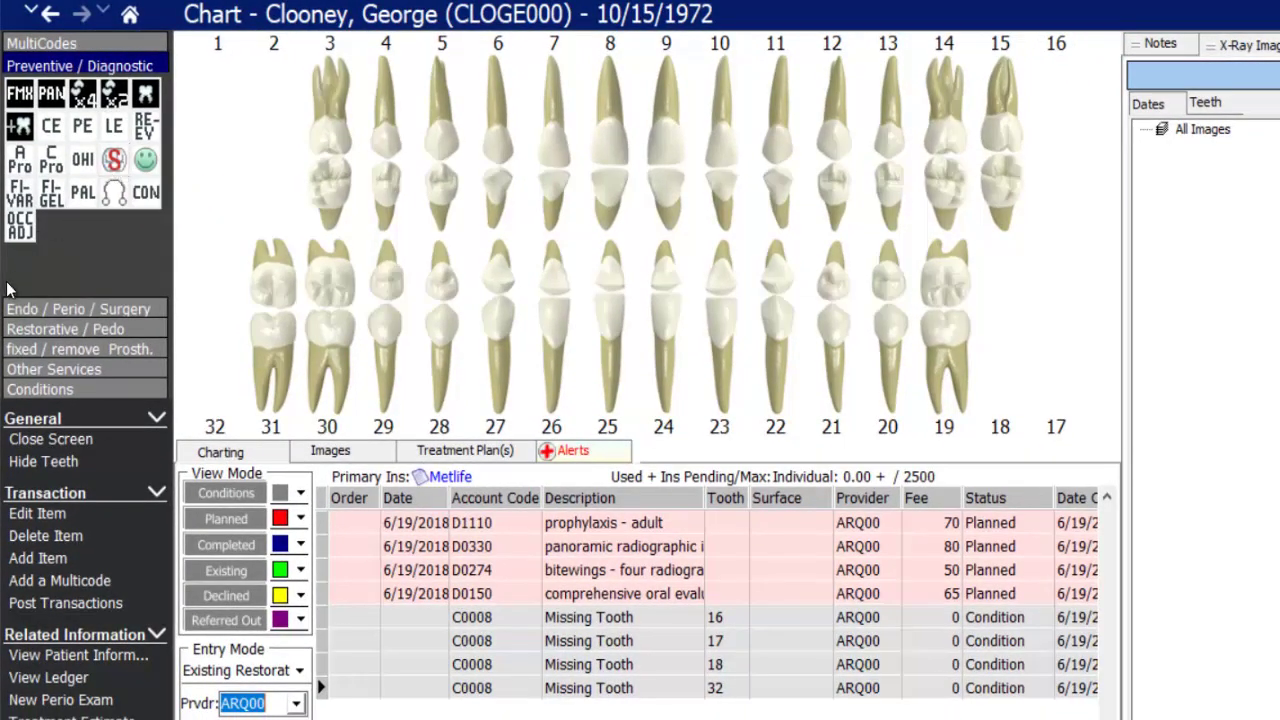
{"action": "left_click", "coordinate": [54, 329]}
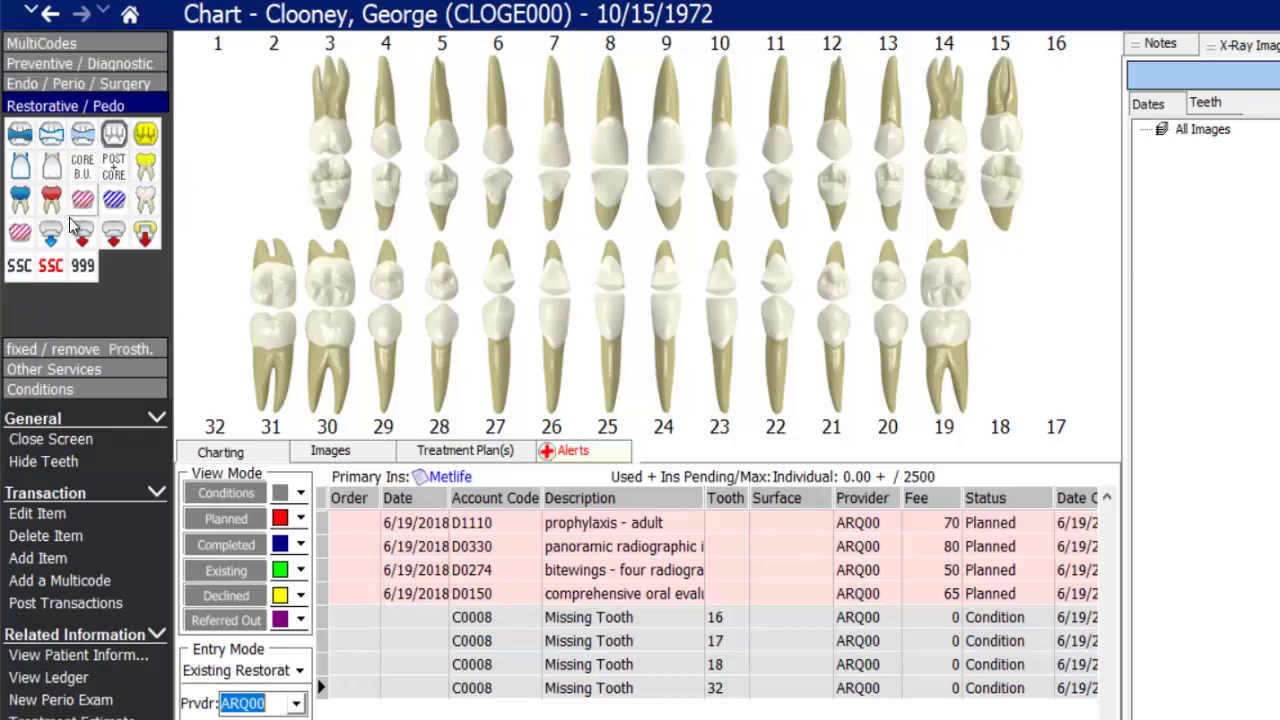
{"action": "left_click", "coordinate": [78, 84]}
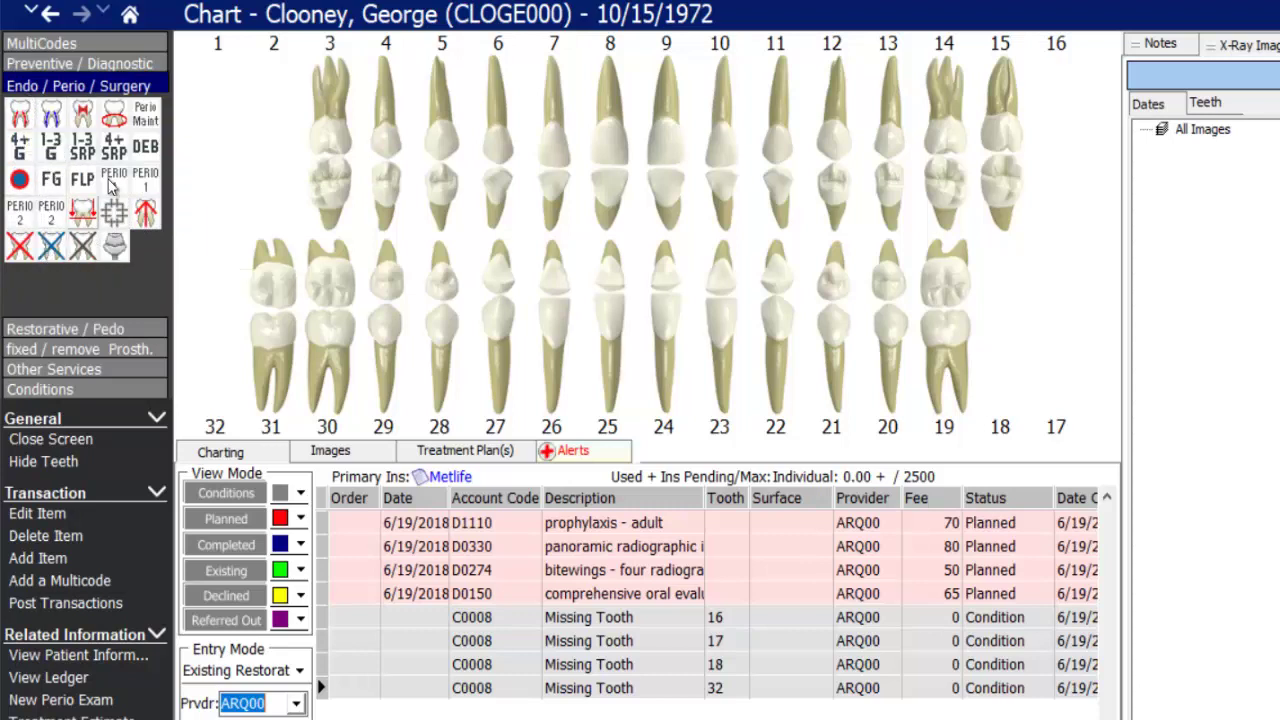
{"action": "left_click", "coordinate": [53, 352]}
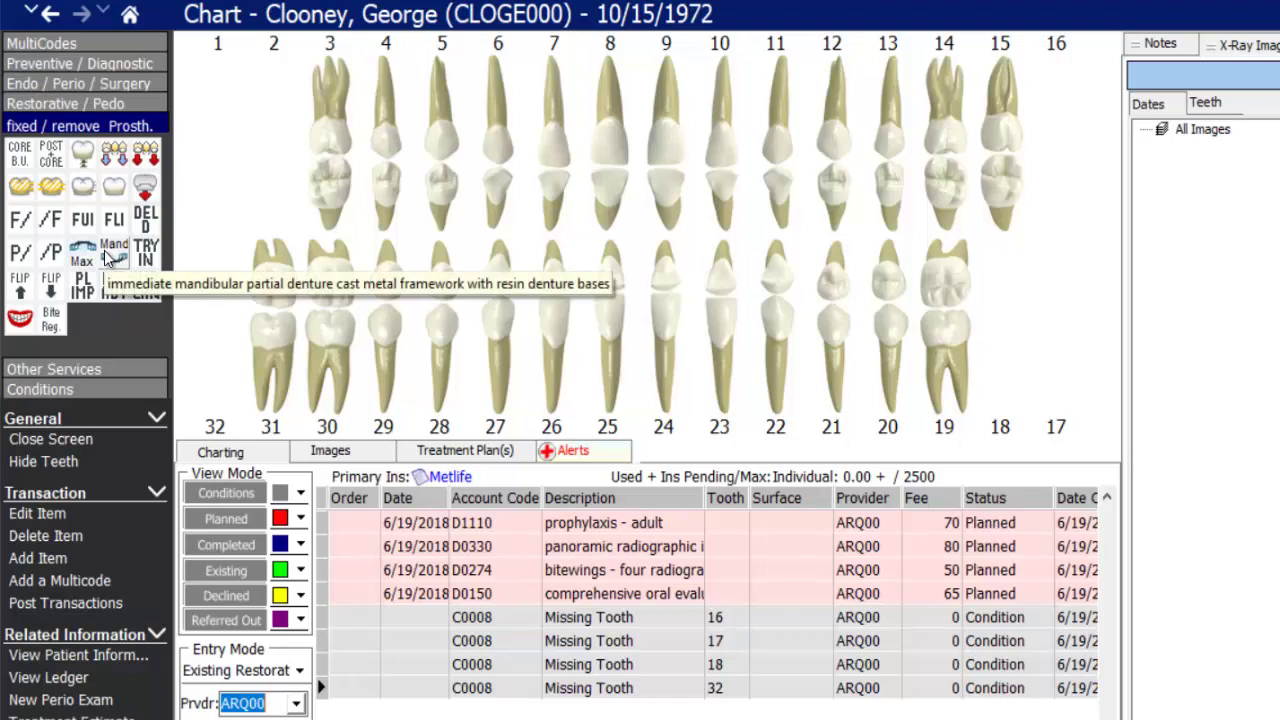
{"action": "left_click", "coordinate": [50, 369]}
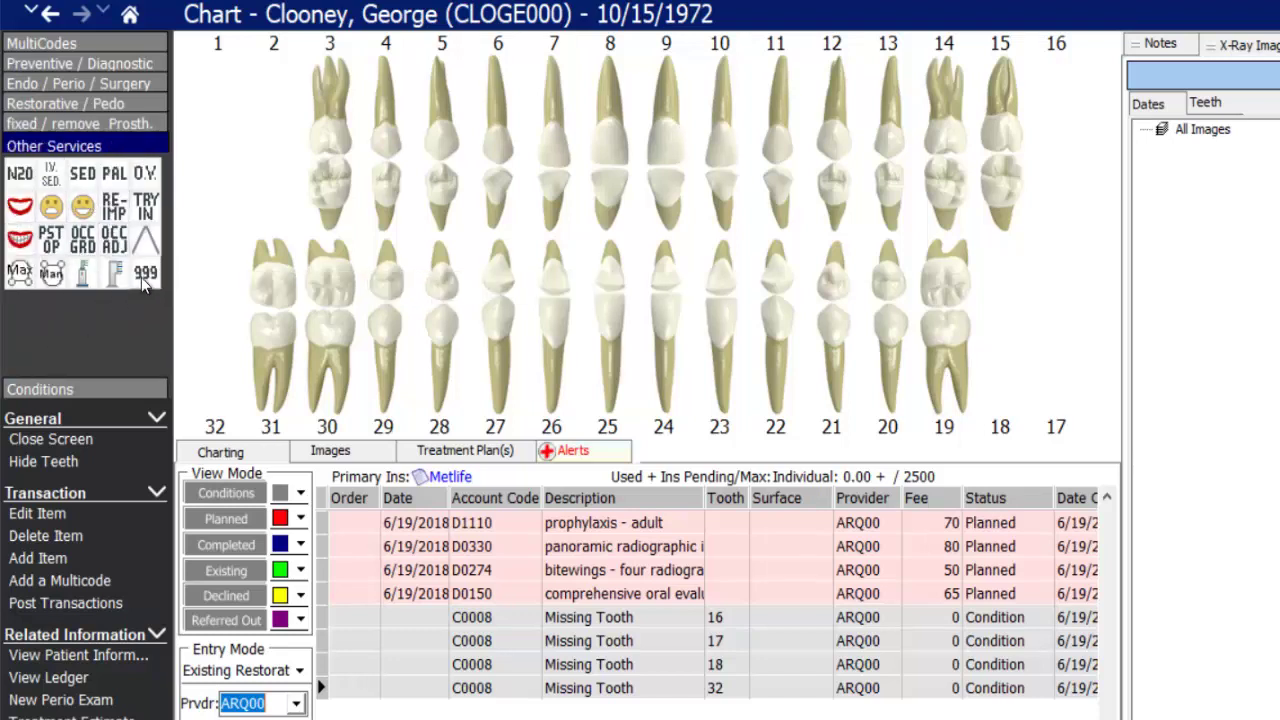
{"action": "left_click", "coordinate": [60, 389]}
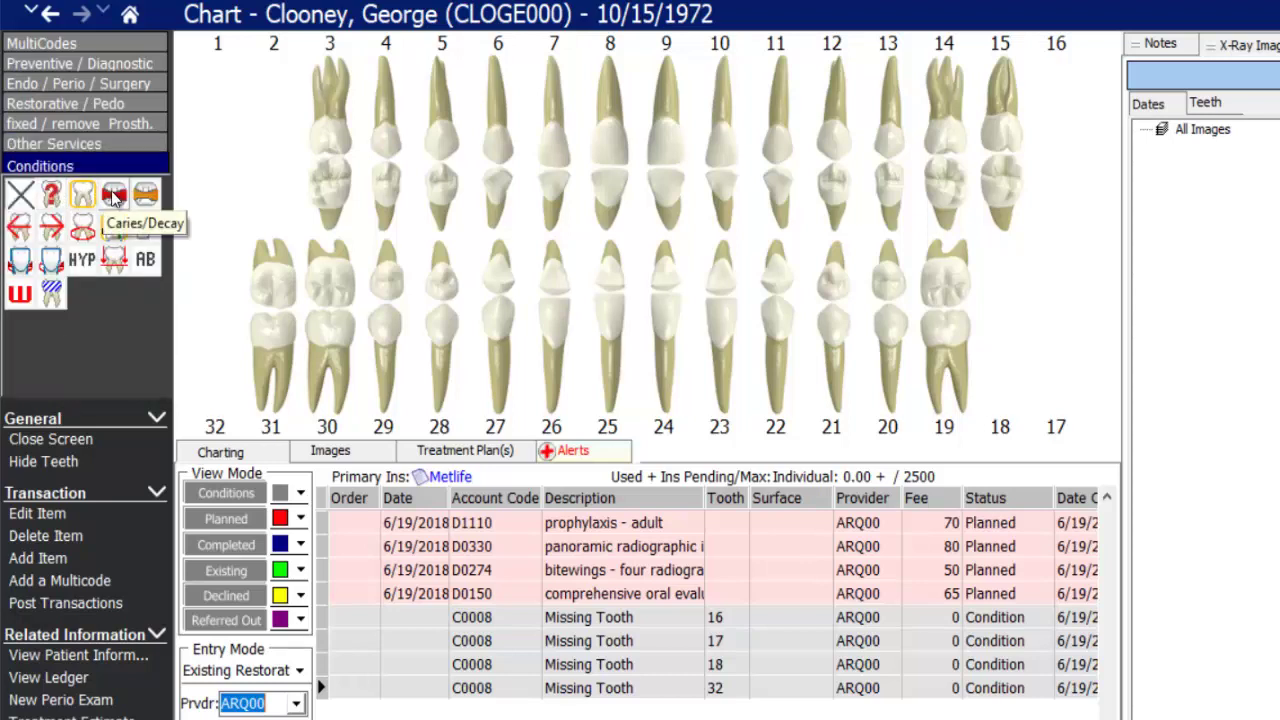
{"action": "left_click", "coordinate": [62, 103]}
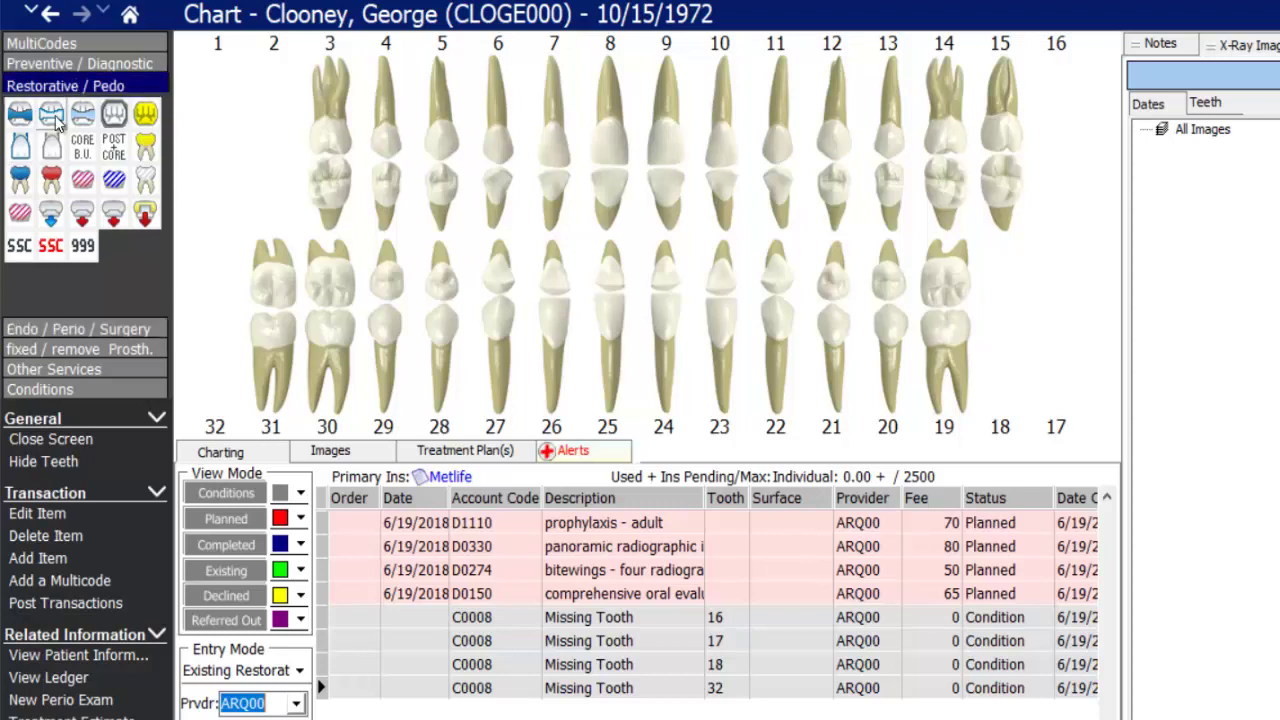
{"action": "left_click_drag", "start_coordinate": [86, 258], "coordinate": [24, 118]}
{"action": "right_click", "coordinate": [22, 118]}
{"action": "left_click", "coordinate": [180, 77]}
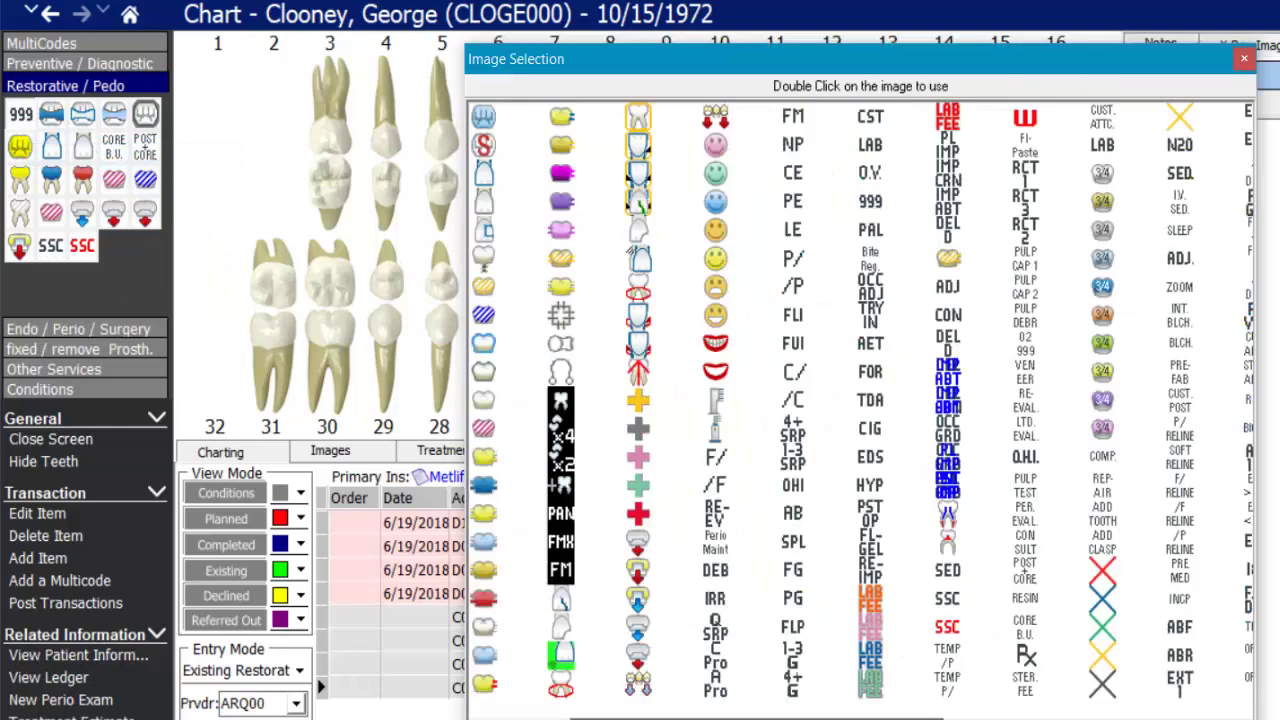
{"action": "left_click", "coordinate": [705, 463]}
{"action": "left_click", "coordinate": [1244, 58]}
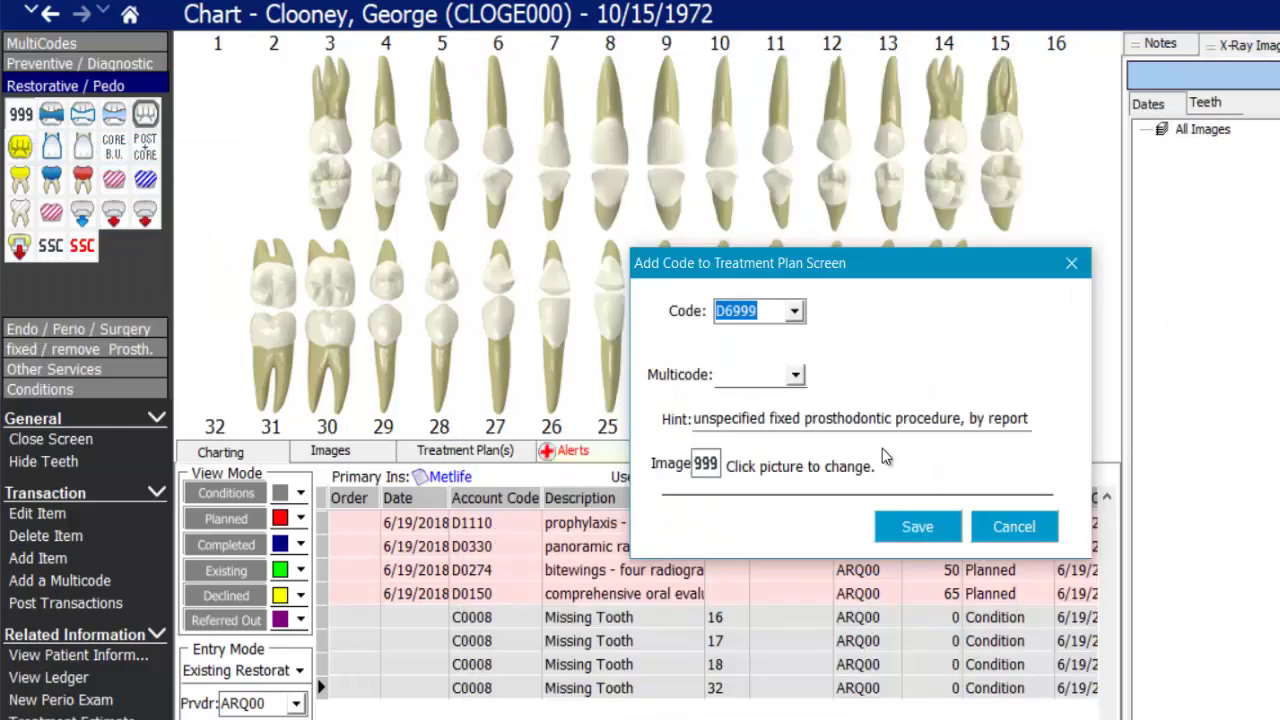
{"action": "left_click", "coordinate": [1012, 418]}
{"action": "left_click_drag", "start_coordinate": [1030, 420], "coordinate": [605, 452]}
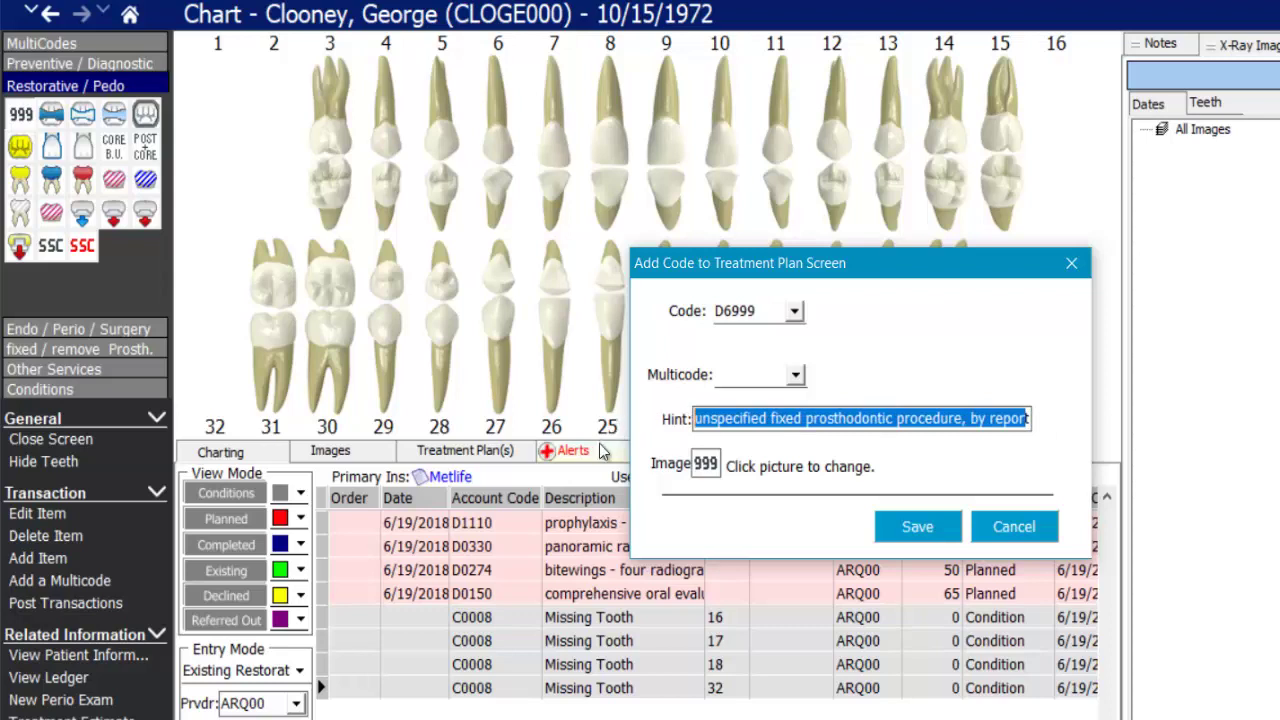
{"action": "left_click", "coordinate": [762, 310]}
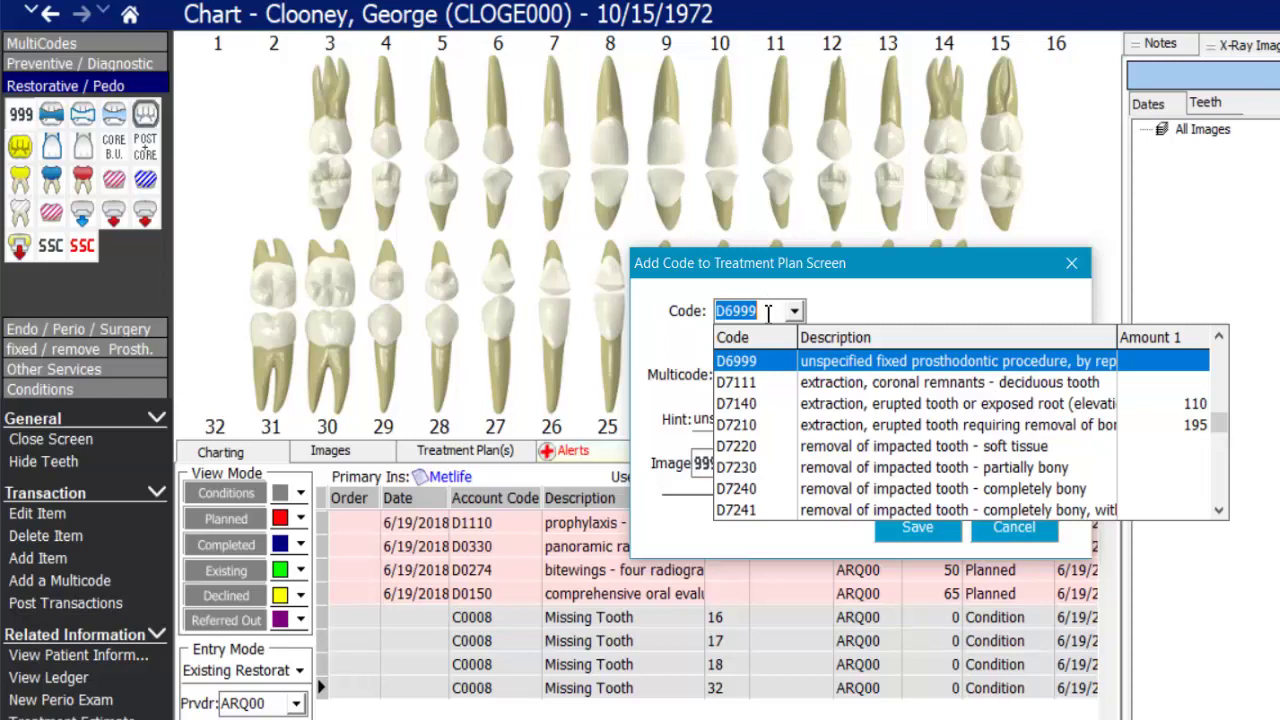
{"action": "key", "text": "Escape"}
{"action": "right_click", "coordinate": [27, 120]}
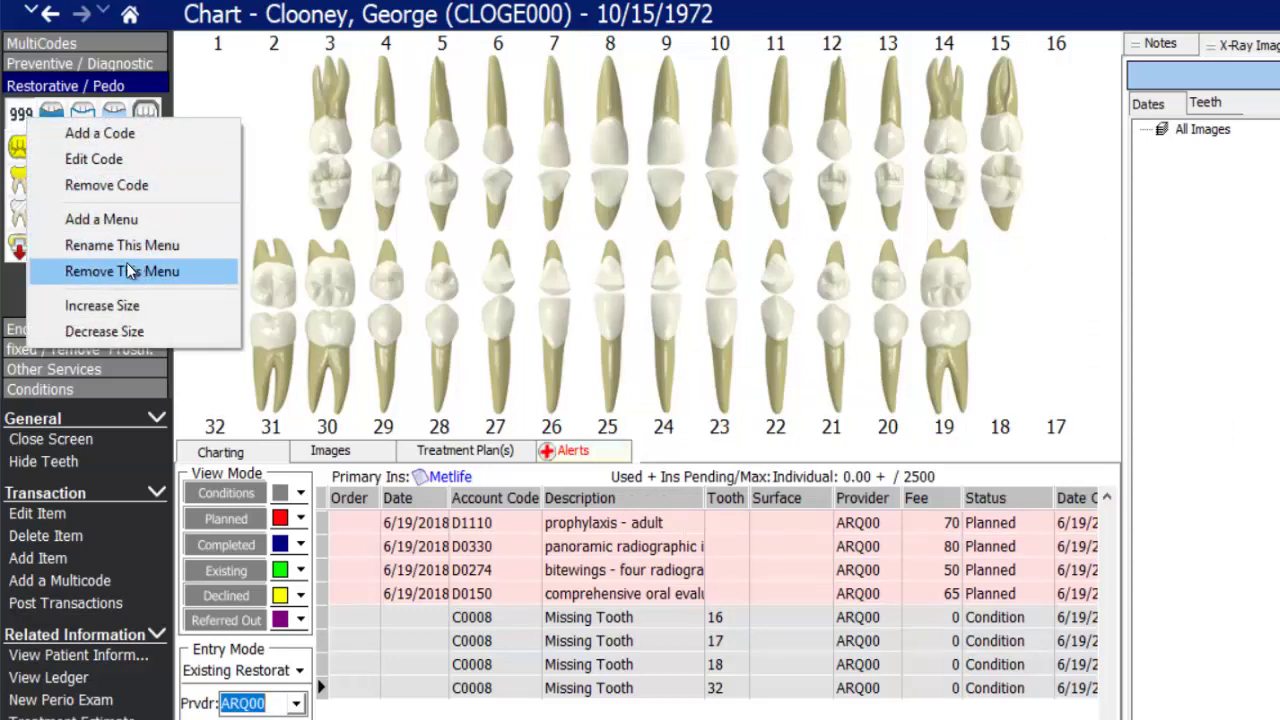
{"action": "left_click", "coordinate": [13, 306]}
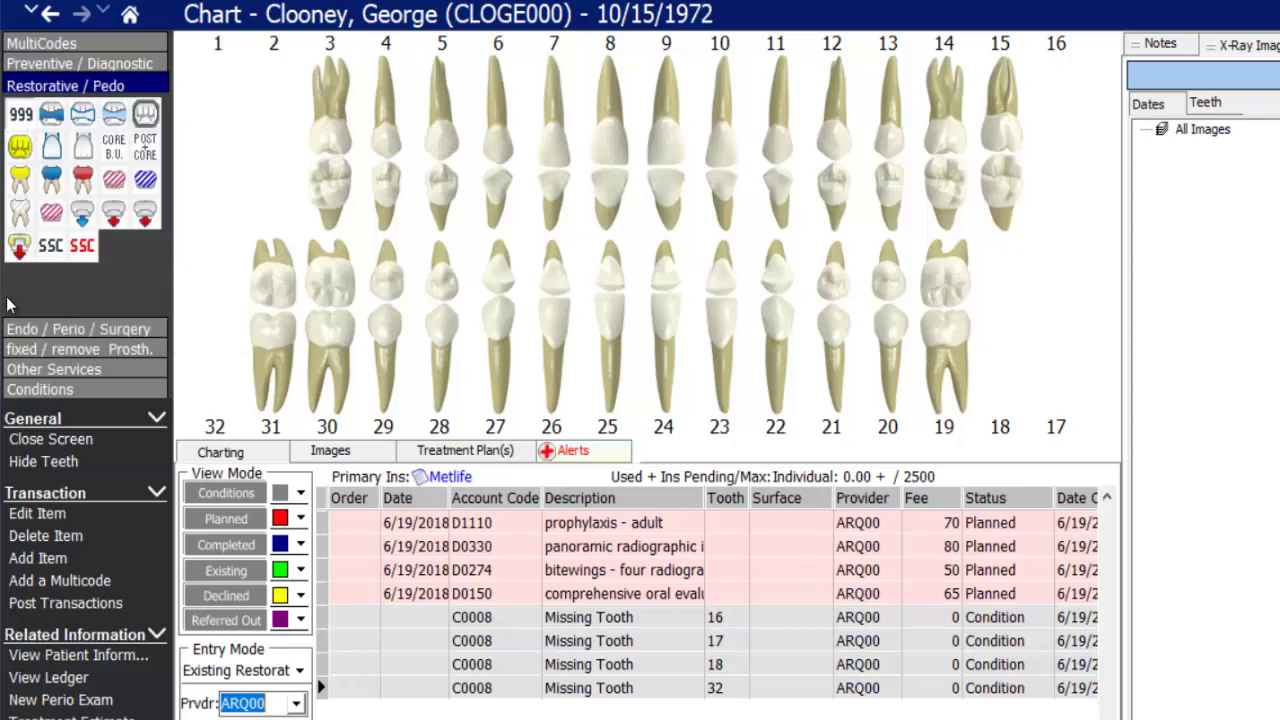
{"action": "left_click", "coordinate": [80, 63]}
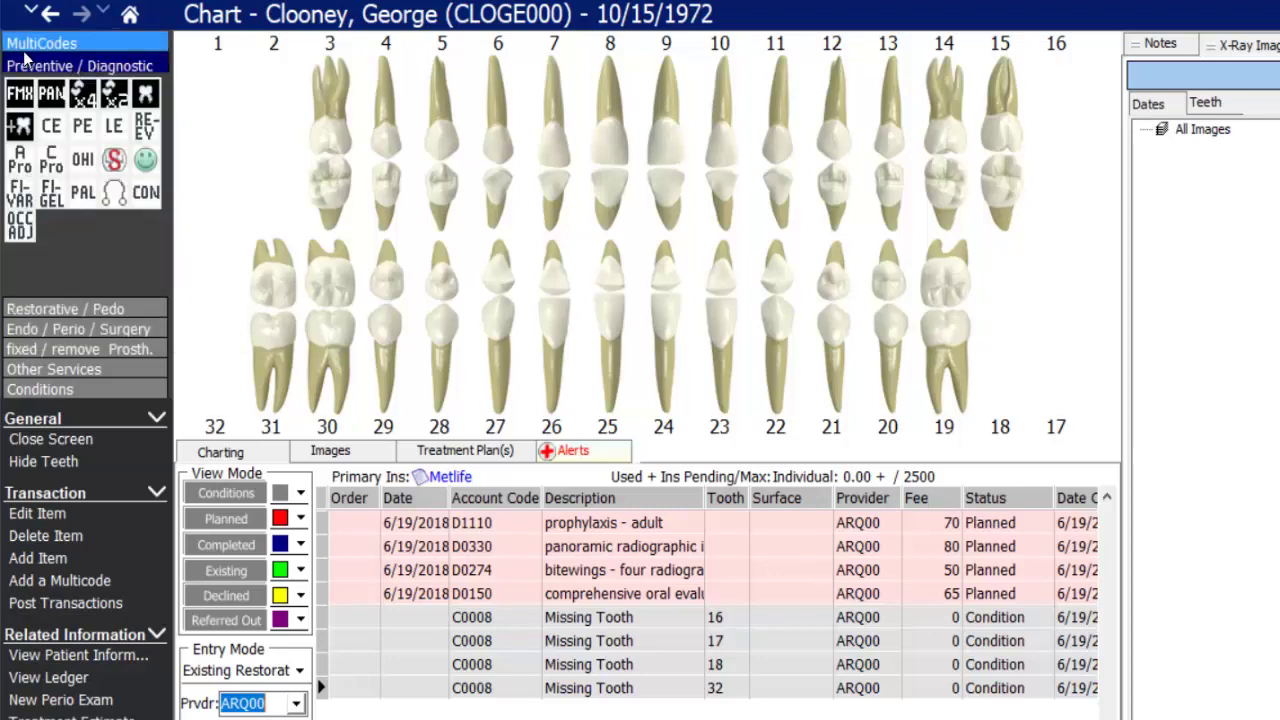
{"action": "left_click", "coordinate": [48, 45]}
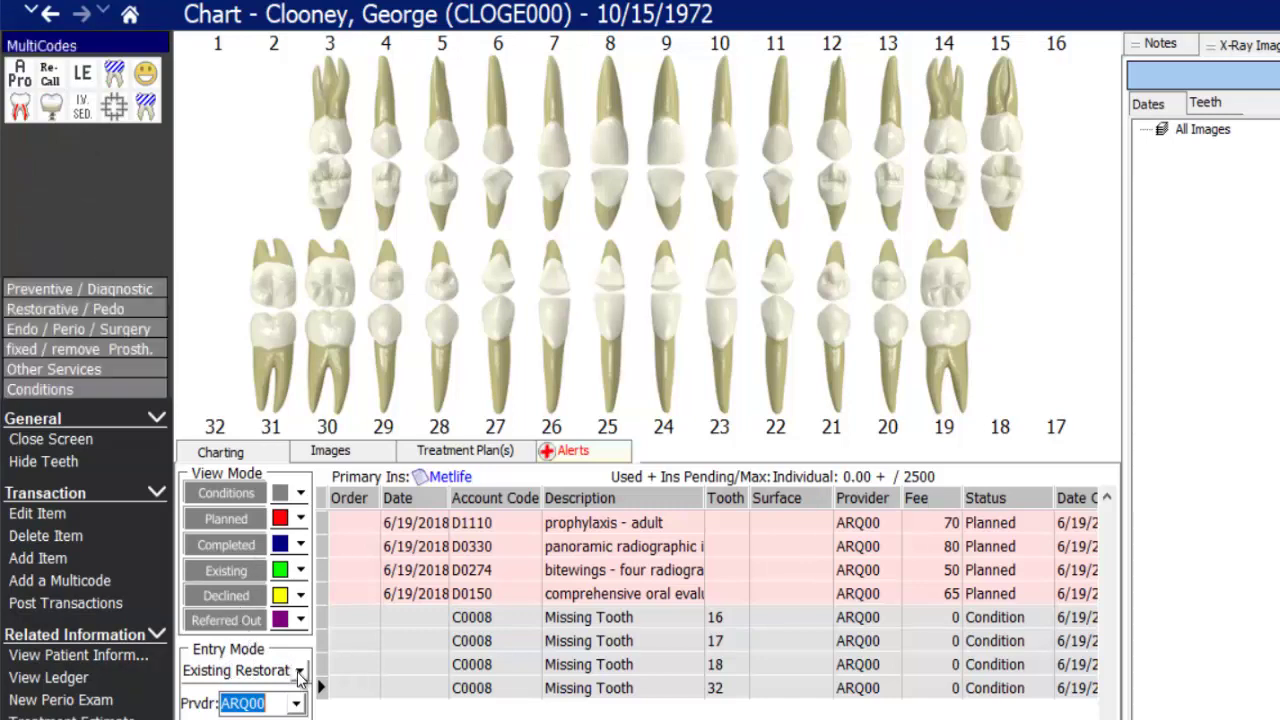
{"action": "left_click", "coordinate": [301, 571]}
{"action": "left_click", "coordinate": [301, 571]}
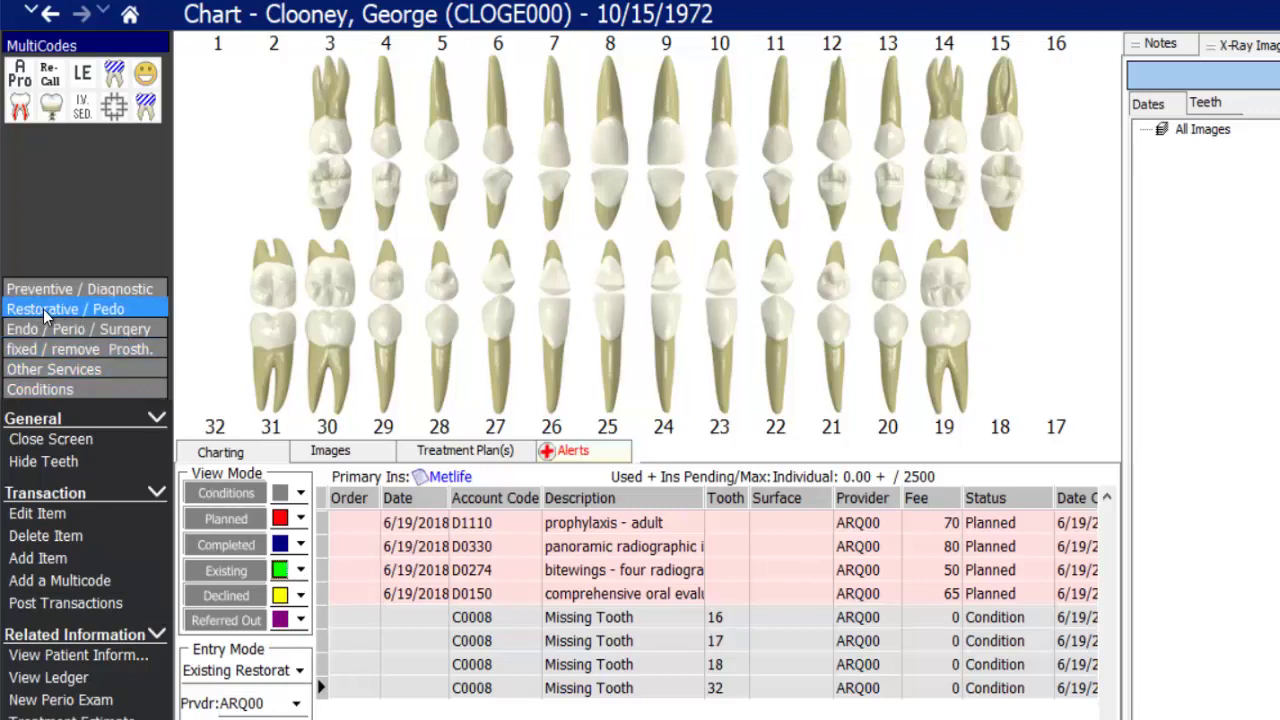
{"action": "left_click", "coordinate": [83, 309]}
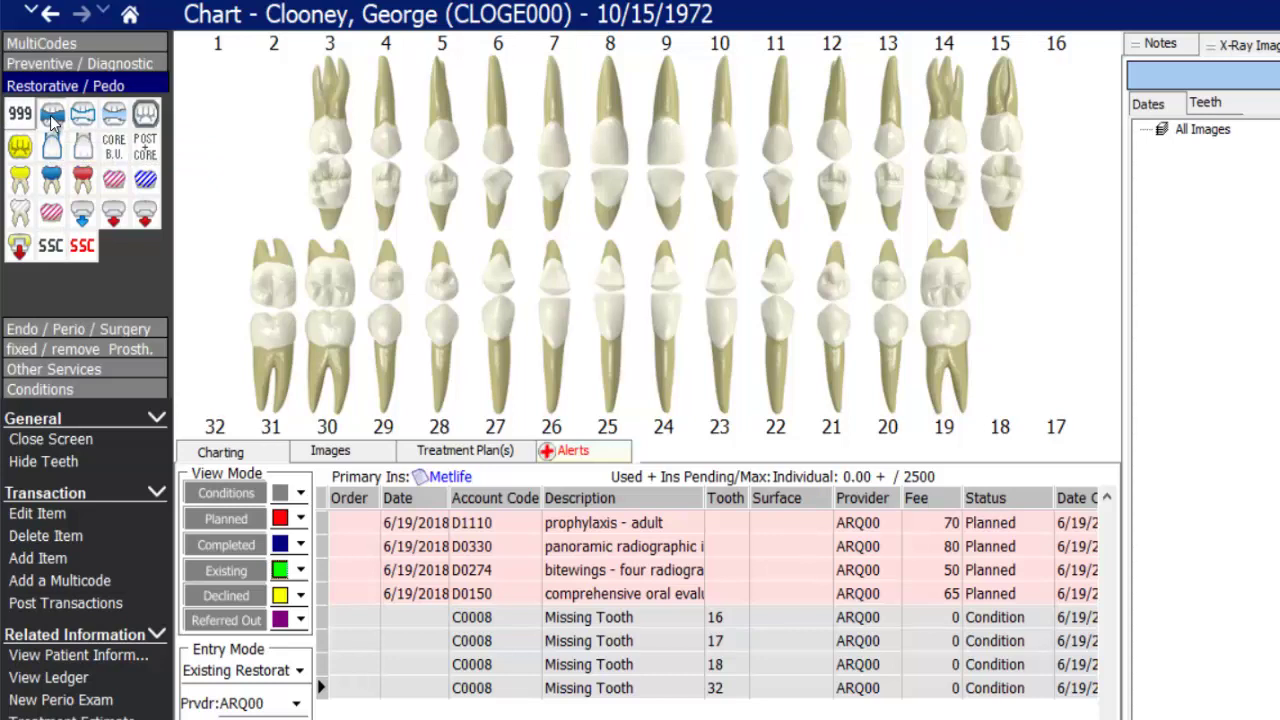
- Chart an existing MOD amalgam on tooth 31 (distal, occlusal, mesial surfaces)
{"action": "left_click", "coordinate": [268, 292]}
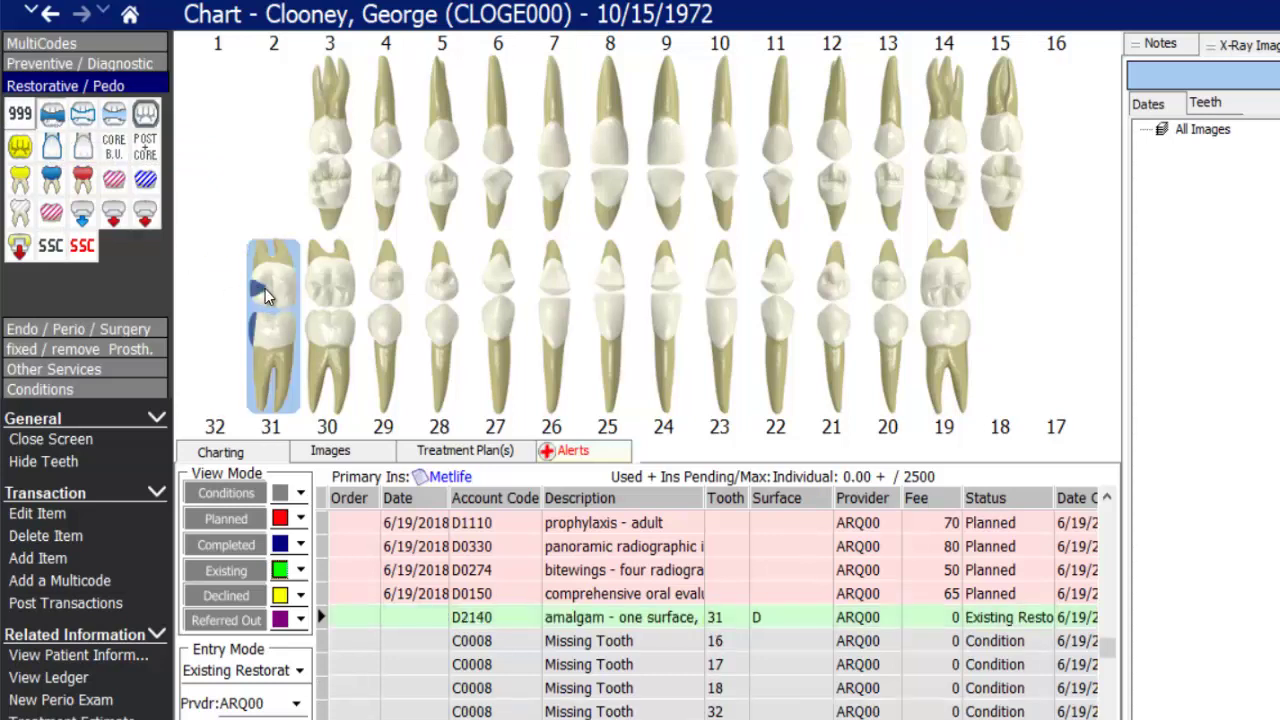
{"action": "left_click", "coordinate": [276, 291]}
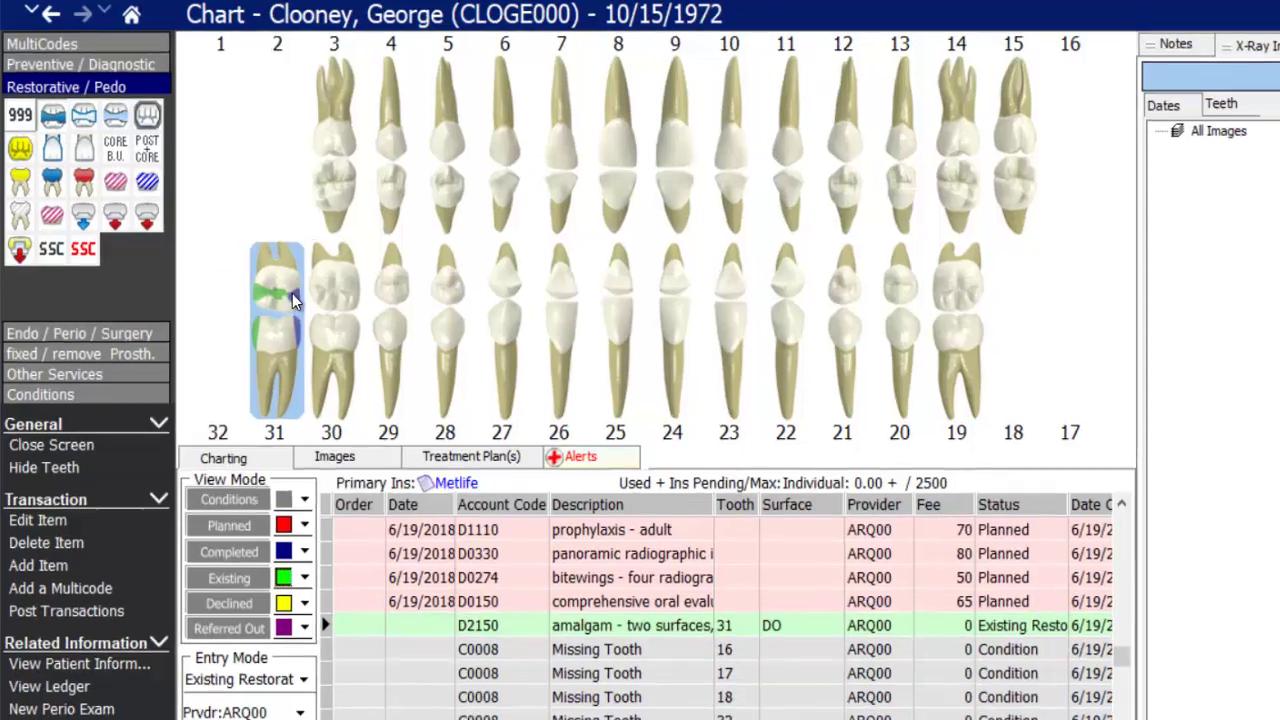
{"action": "left_click", "coordinate": [290, 296]}
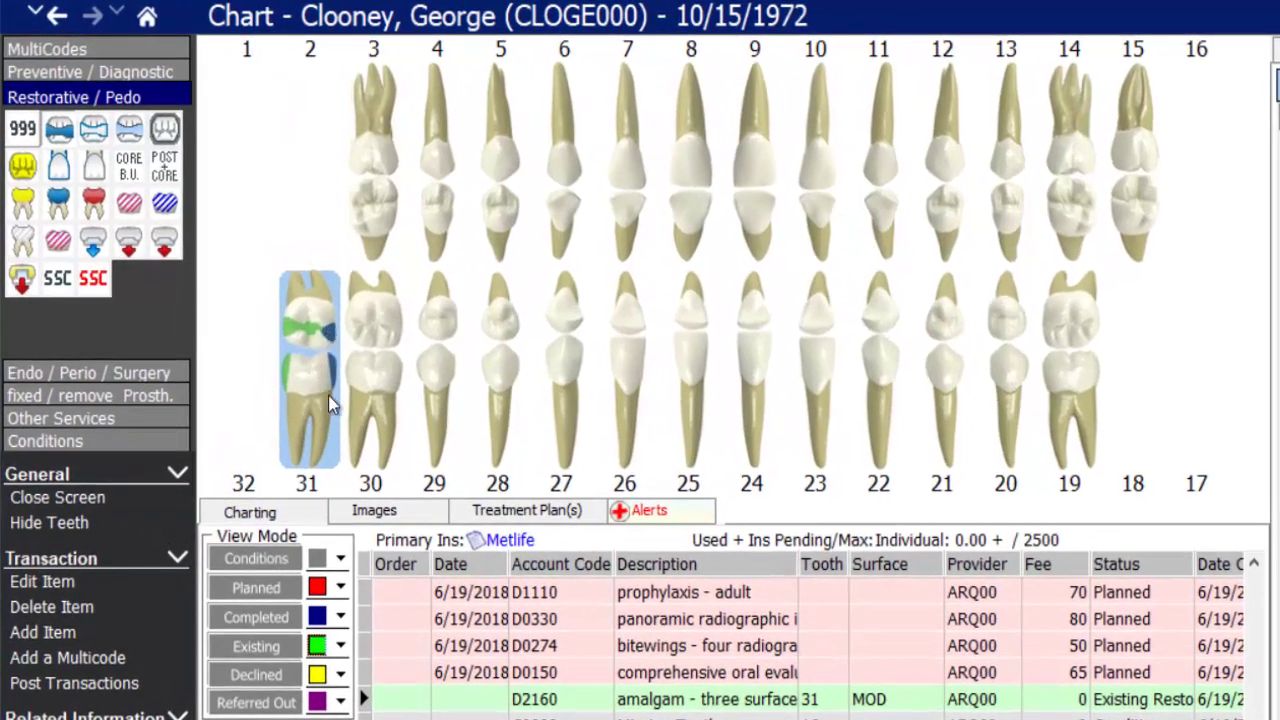
{"action": "left_click", "coordinate": [342, 407]}
{"action": "left_click", "coordinate": [303, 378]}
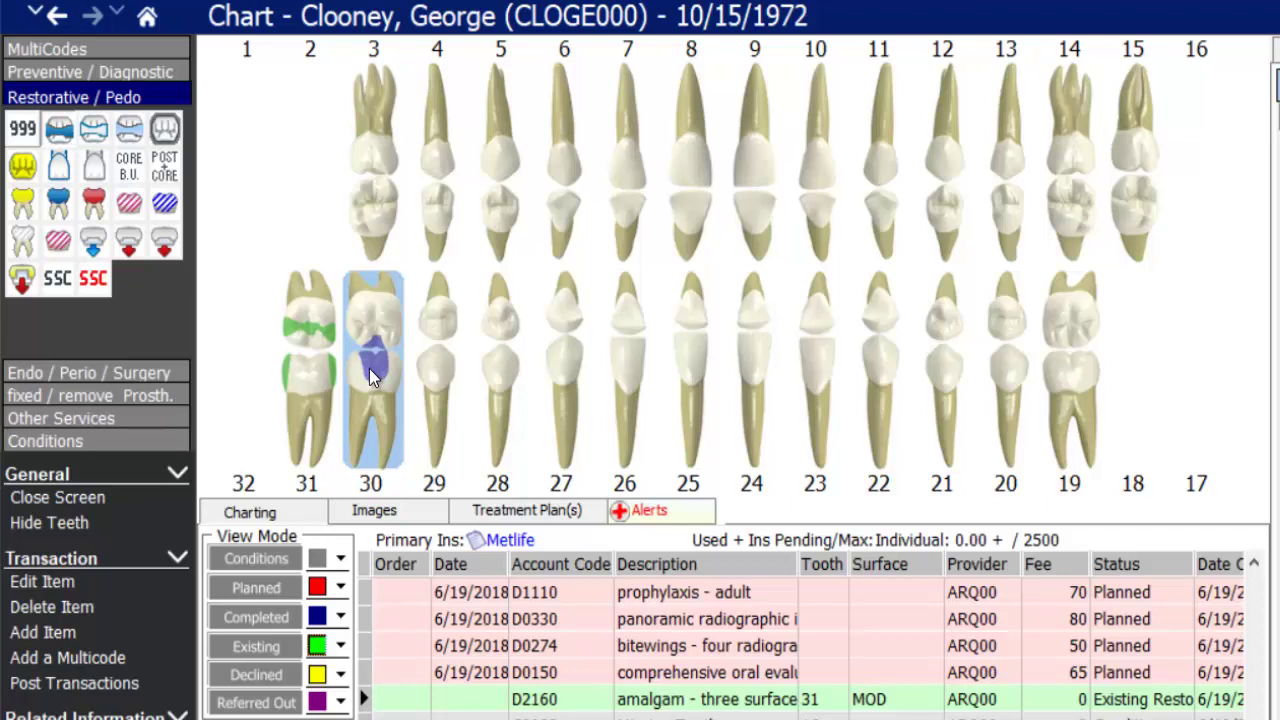
- Chart an existing MOD amalgam on tooth 19, removing the accidental buccal surface
{"action": "left_click", "coordinate": [1055, 332]}
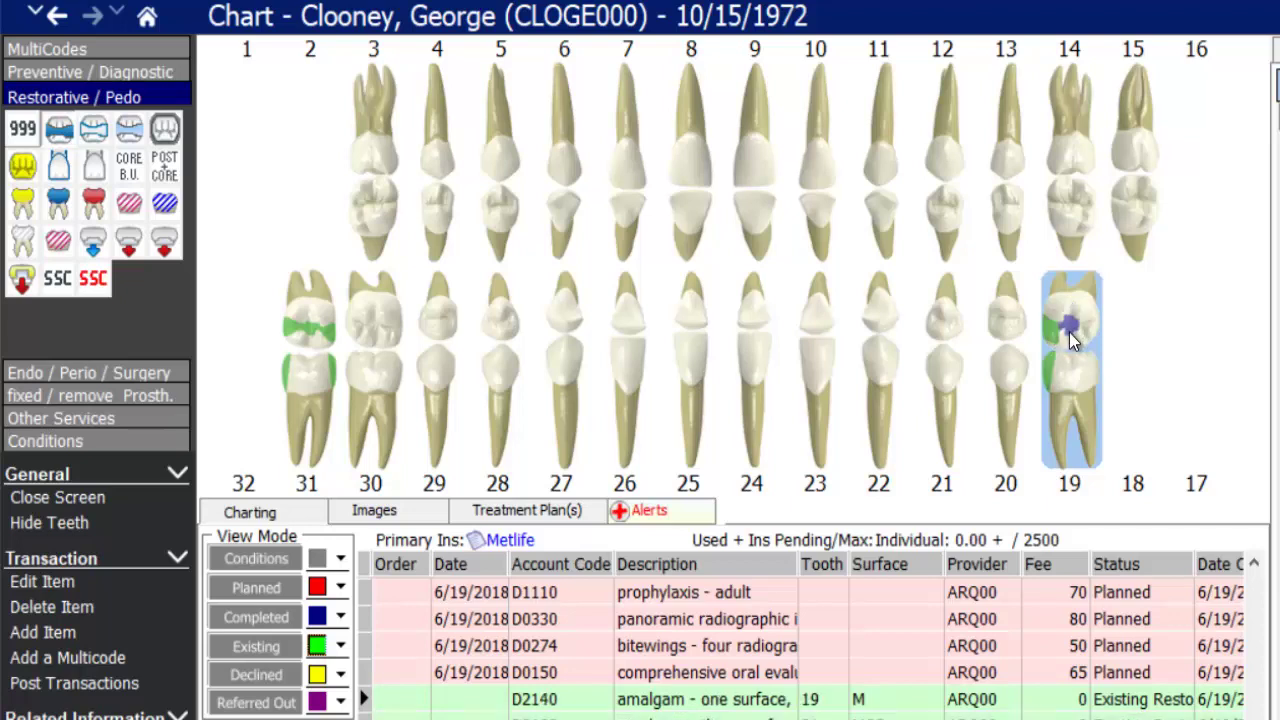
{"action": "left_click", "coordinate": [1070, 334]}
{"action": "left_click", "coordinate": [1089, 335]}
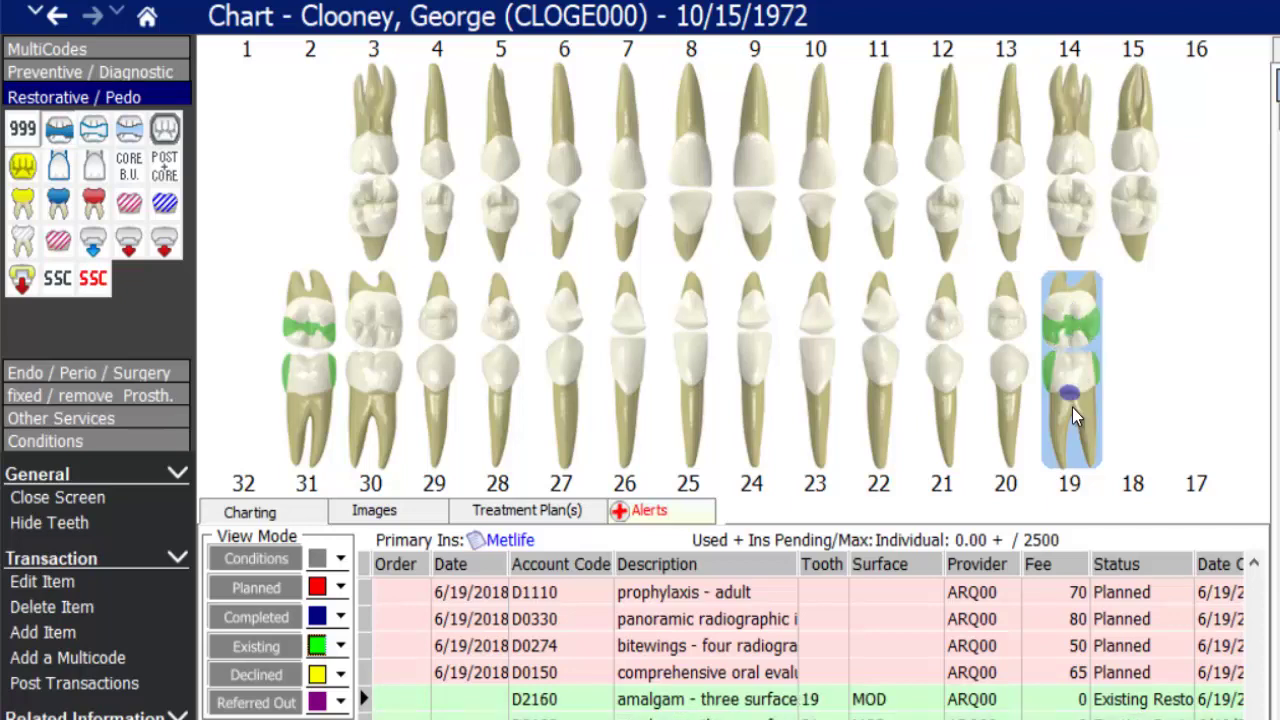
{"action": "left_click", "coordinate": [1072, 362]}
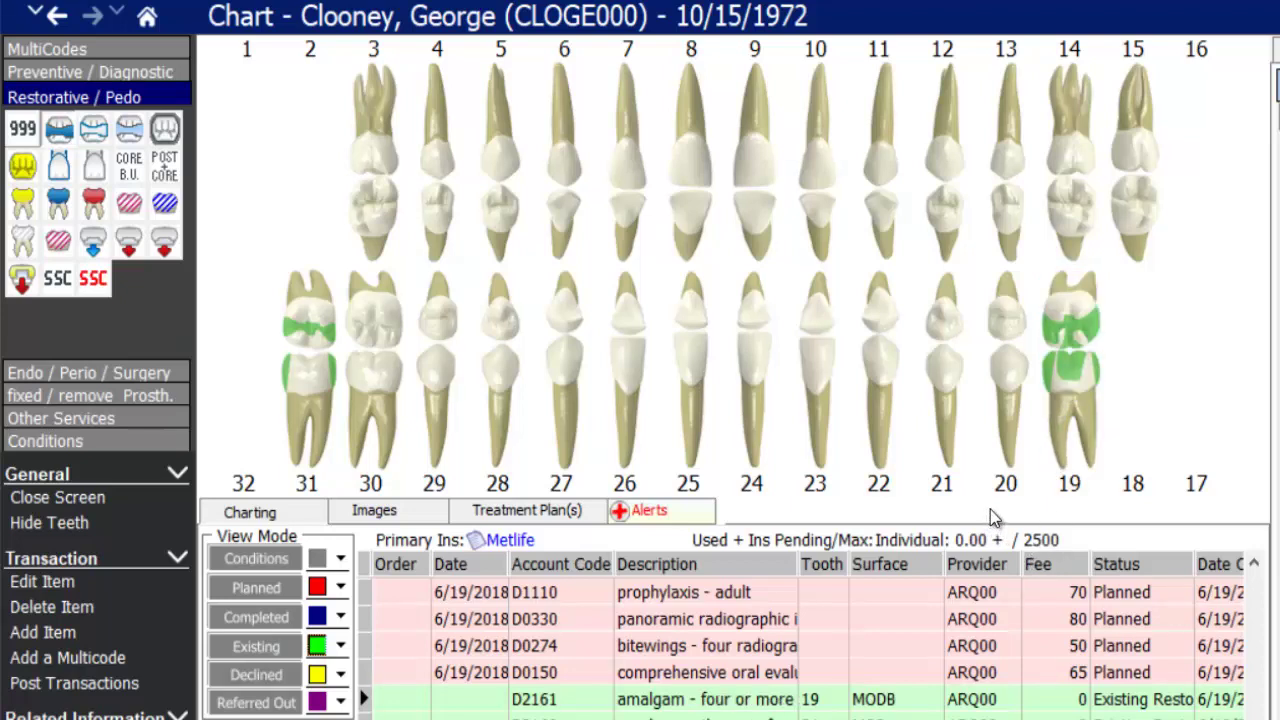
{"action": "left_click", "coordinate": [1073, 365]}
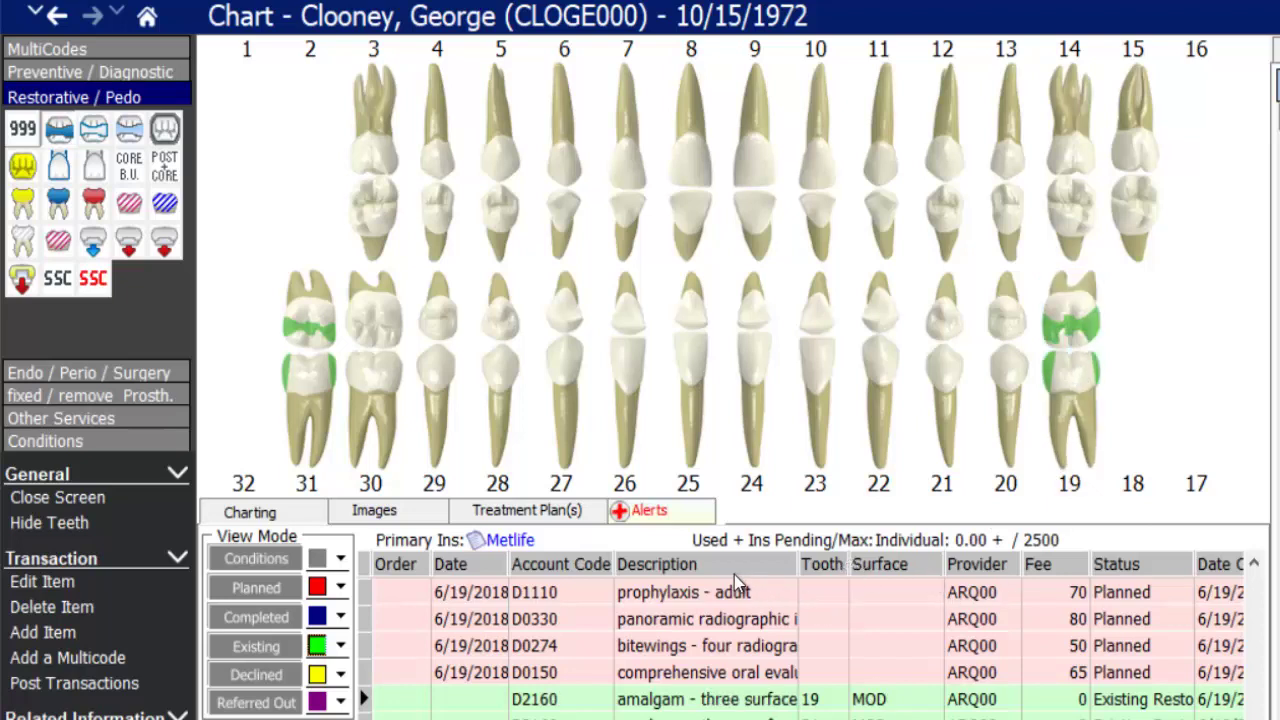
{"action": "left_click", "coordinate": [692, 703]}
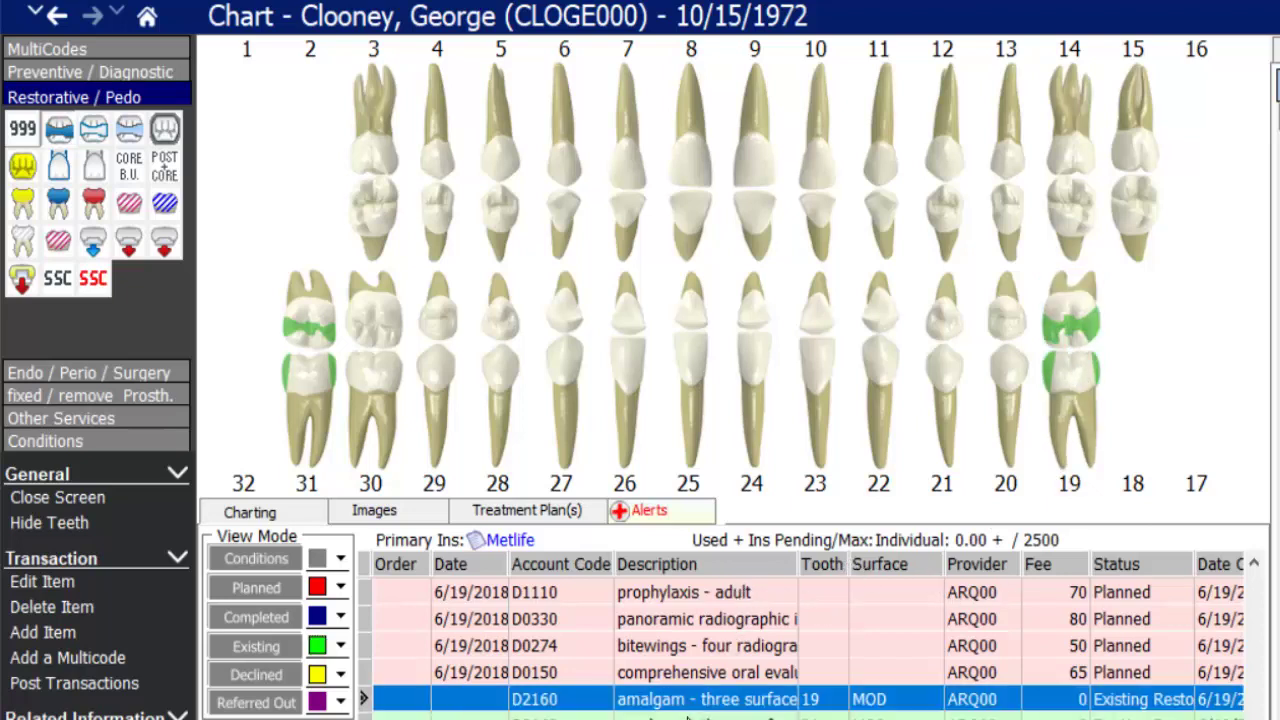
{"action": "left_click", "coordinate": [686, 718]}
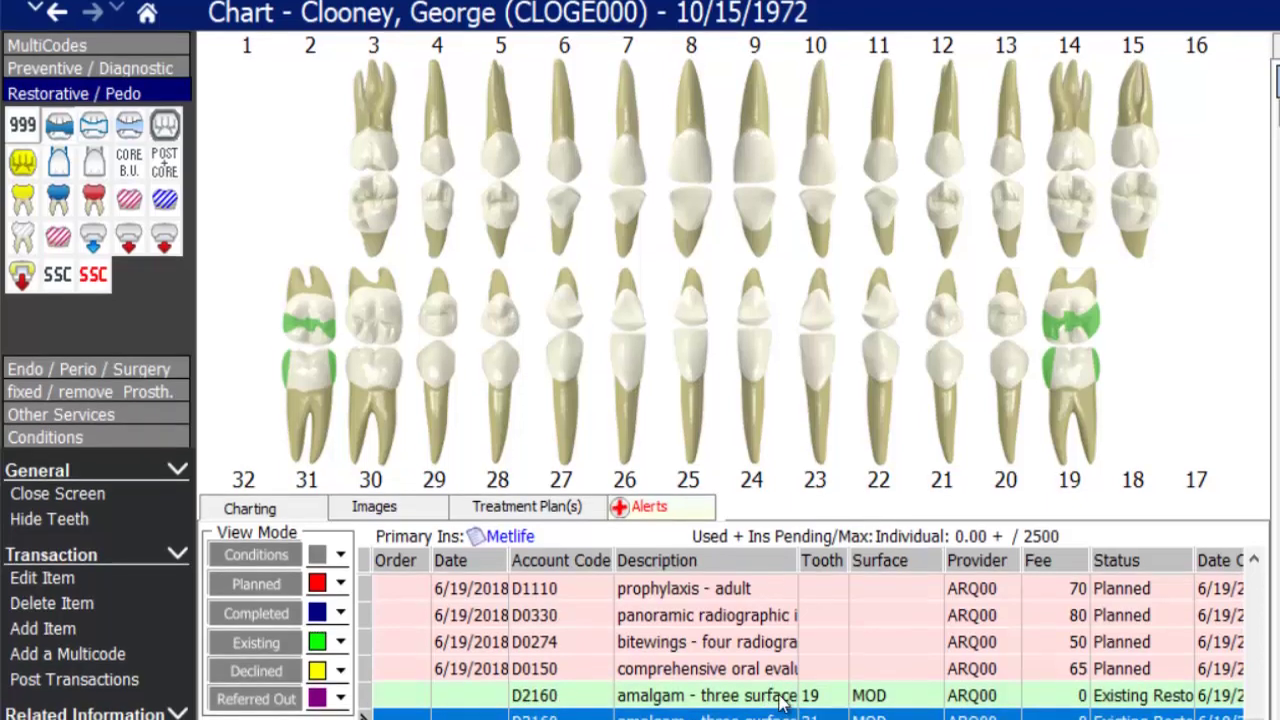
{"action": "left_click", "coordinate": [790, 699]}
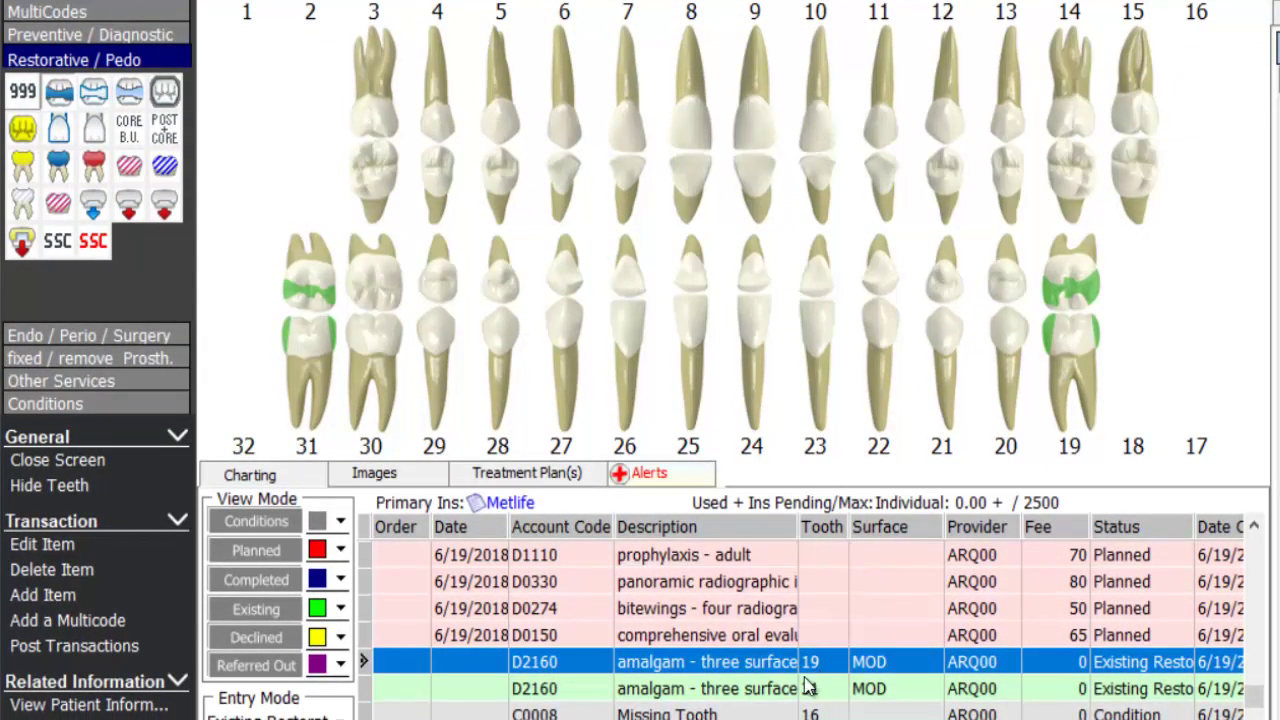
{"action": "left_click", "coordinate": [828, 690]}
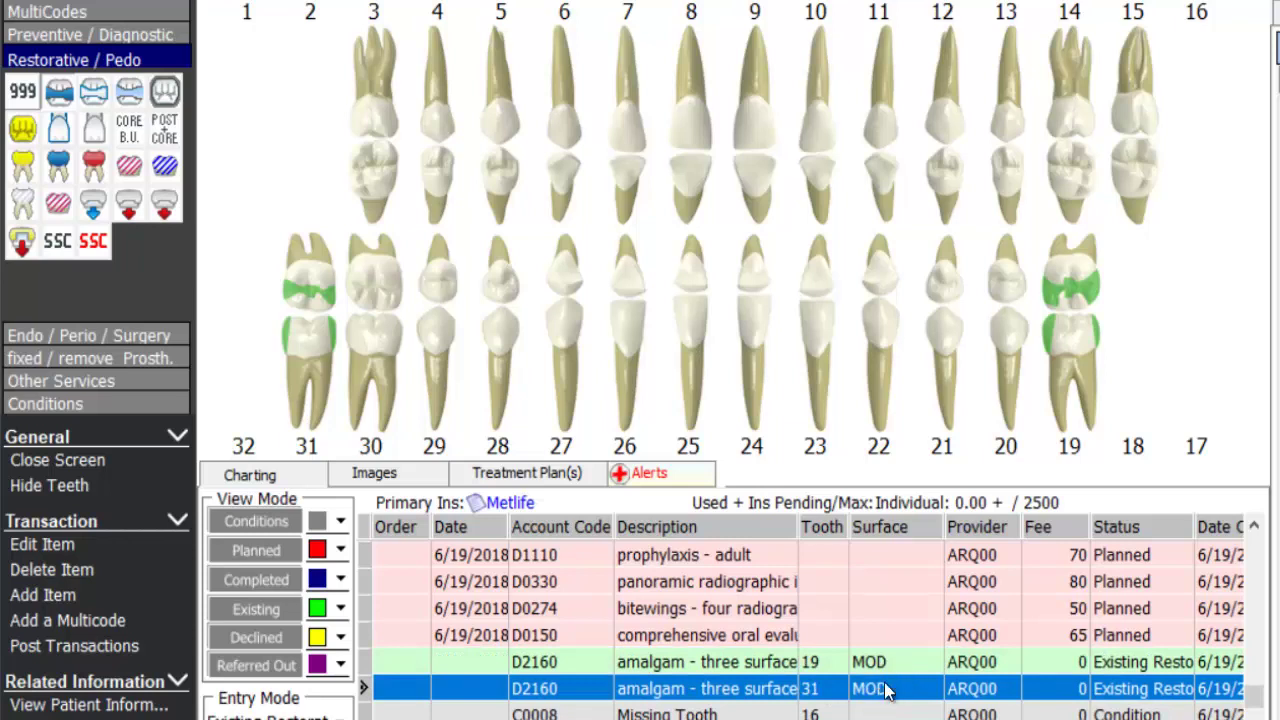
{"action": "left_click", "coordinate": [1153, 671]}
{"action": "left_click", "coordinate": [1143, 692]}
- Chart an existing D2954 post and core and a D2750 porcelain-fused crown on tooth 3
{"action": "left_click", "coordinate": [165, 138]}
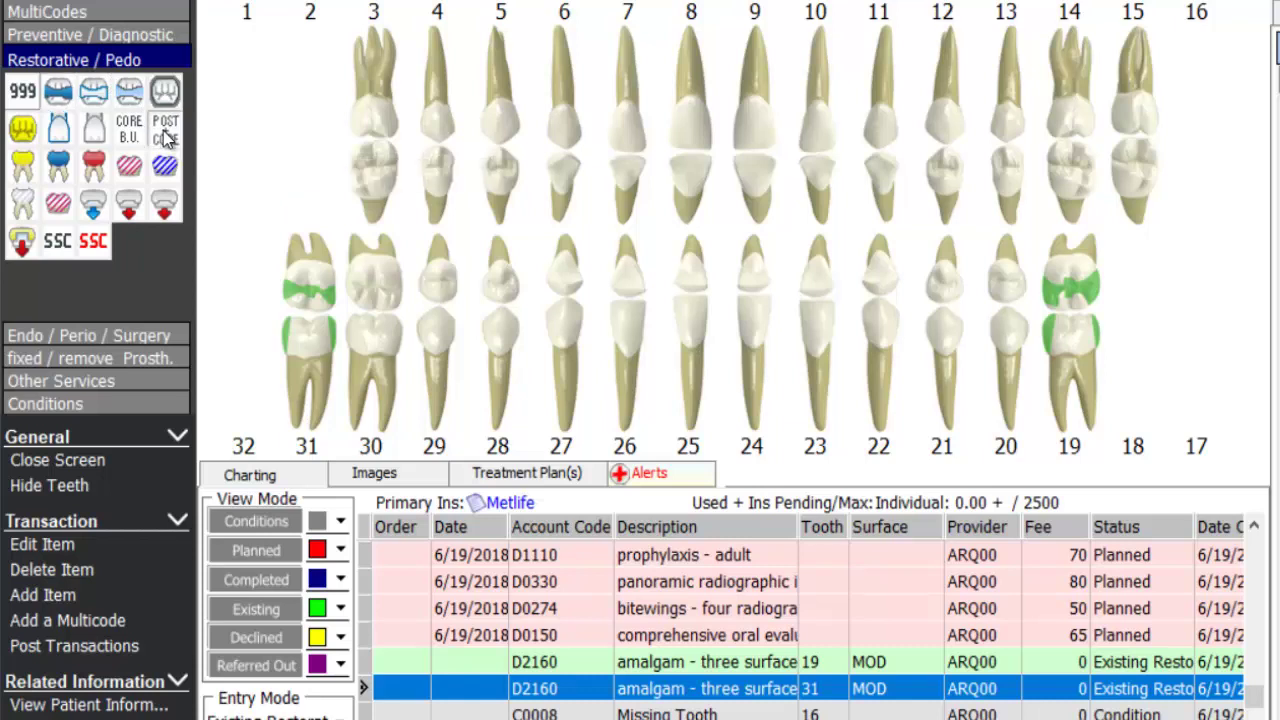
{"action": "left_click", "coordinate": [384, 170]}
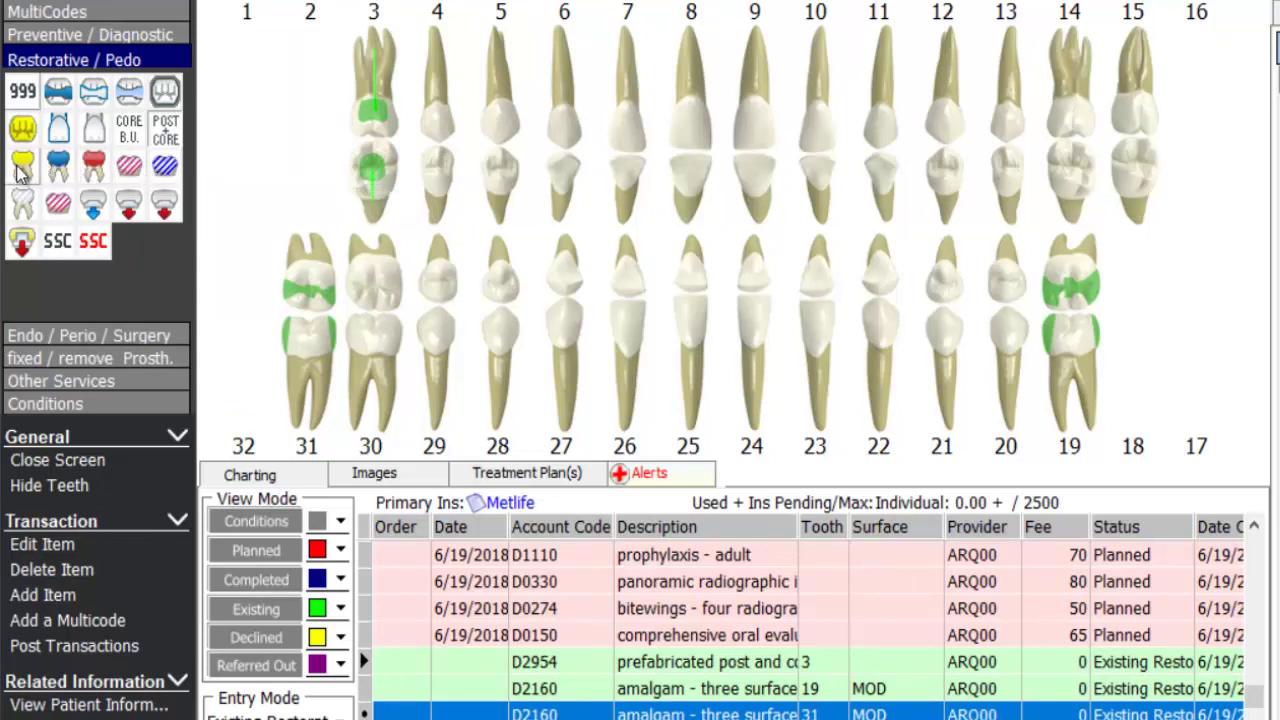
{"action": "left_click", "coordinate": [130, 166]}
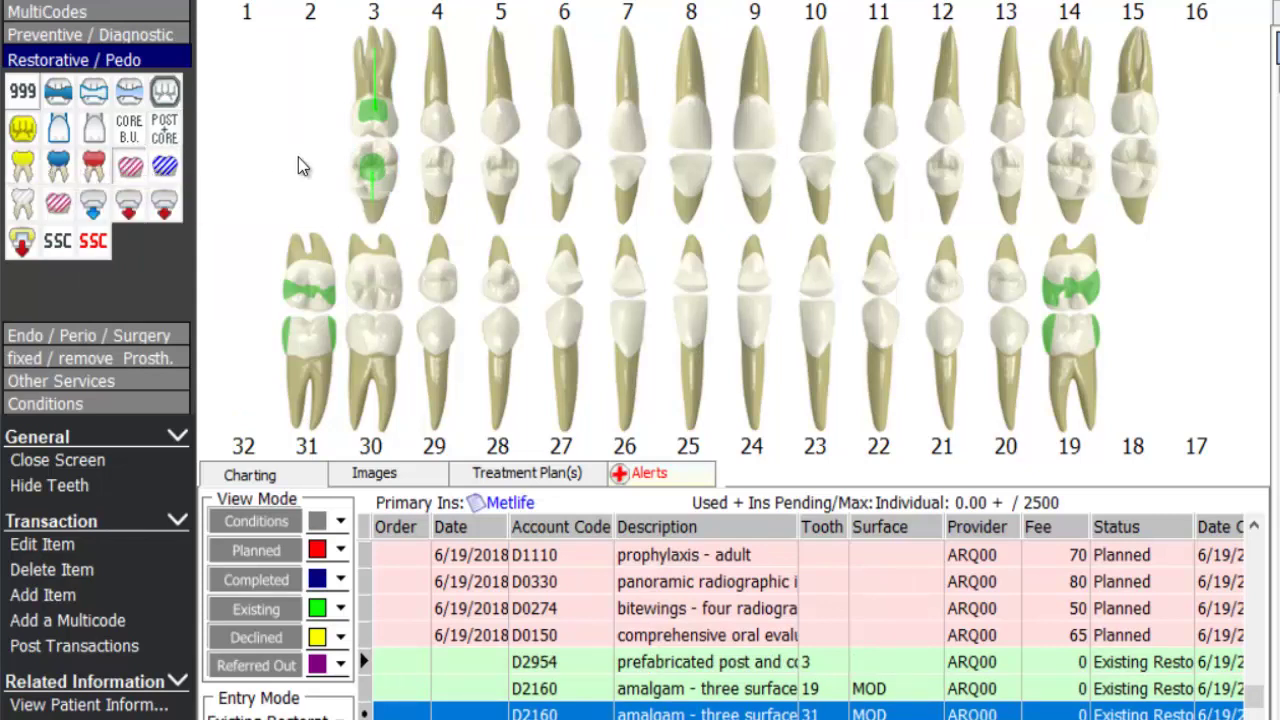
{"action": "left_click", "coordinate": [384, 152]}
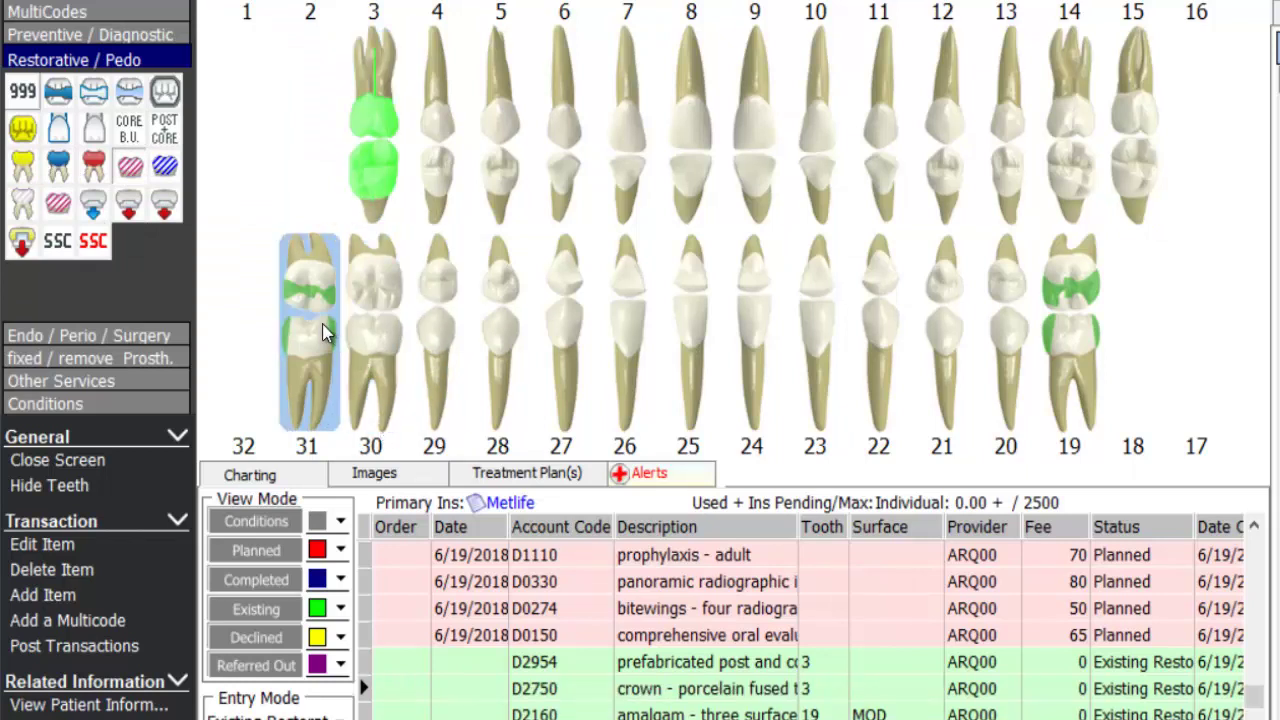
- Apply the PFG Crown Buildup Seat multicode to tooth 30 (D2750, D2950, D0299, D3330)
{"action": "left_click", "coordinate": [66, 18]}
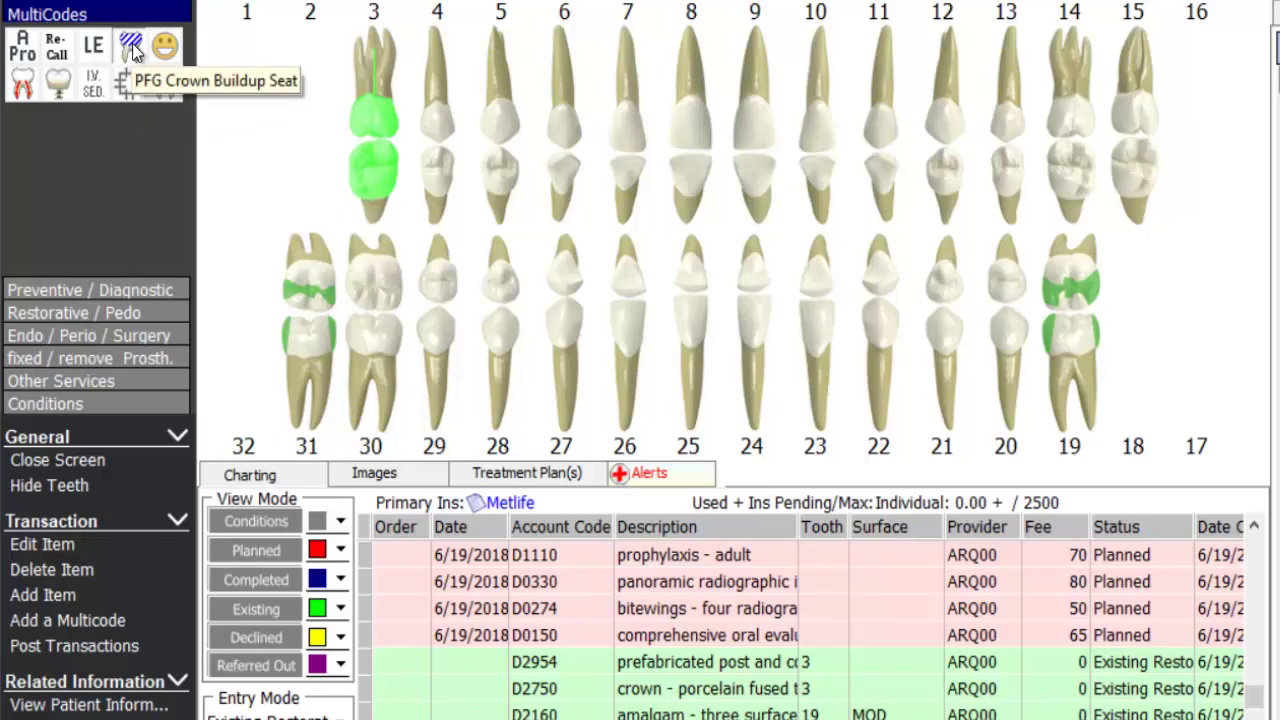
{"action": "left_click", "coordinate": [446, 295]}
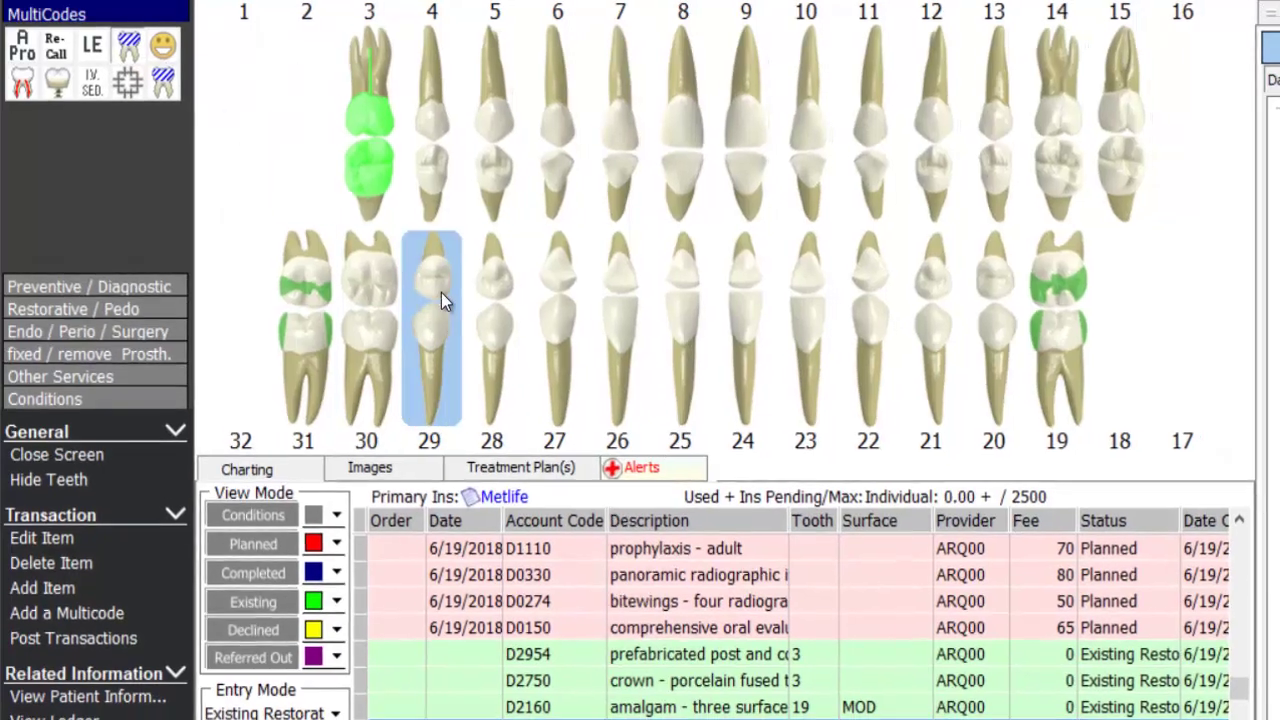
{"action": "left_click", "coordinate": [370, 318]}
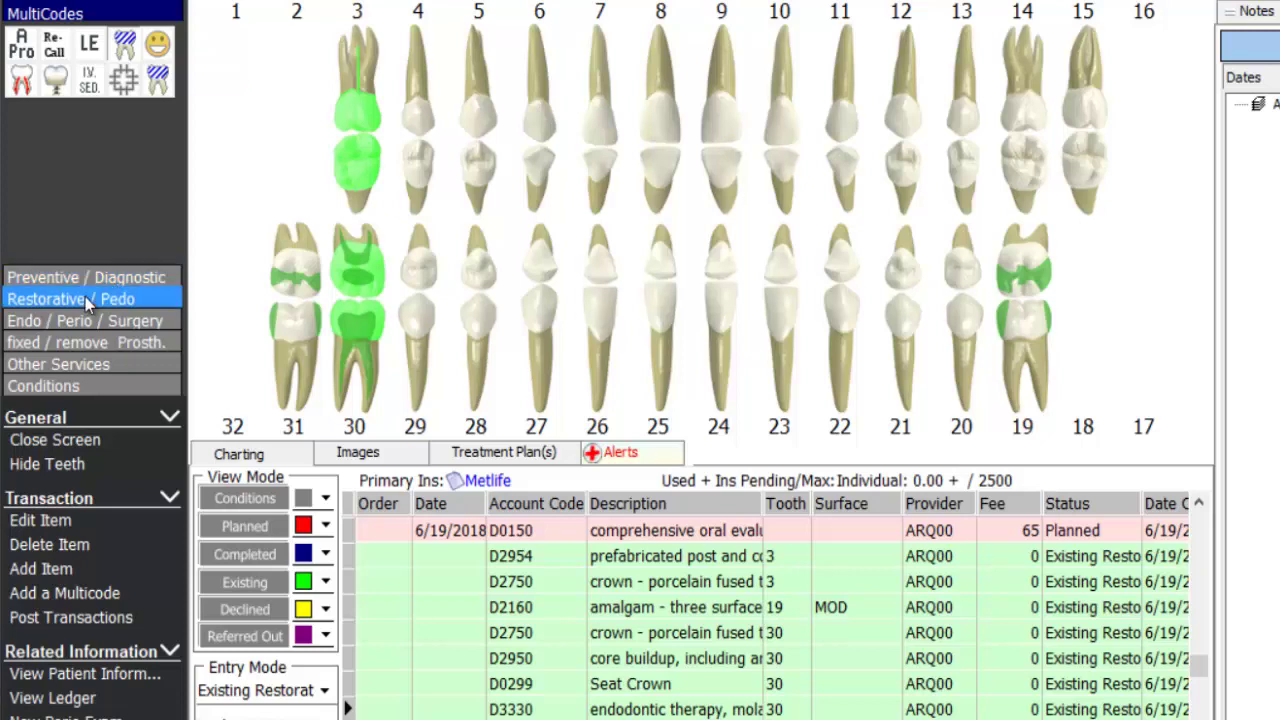
{"action": "left_click", "coordinate": [85, 298]}
{"action": "left_click", "coordinate": [258, 256]}
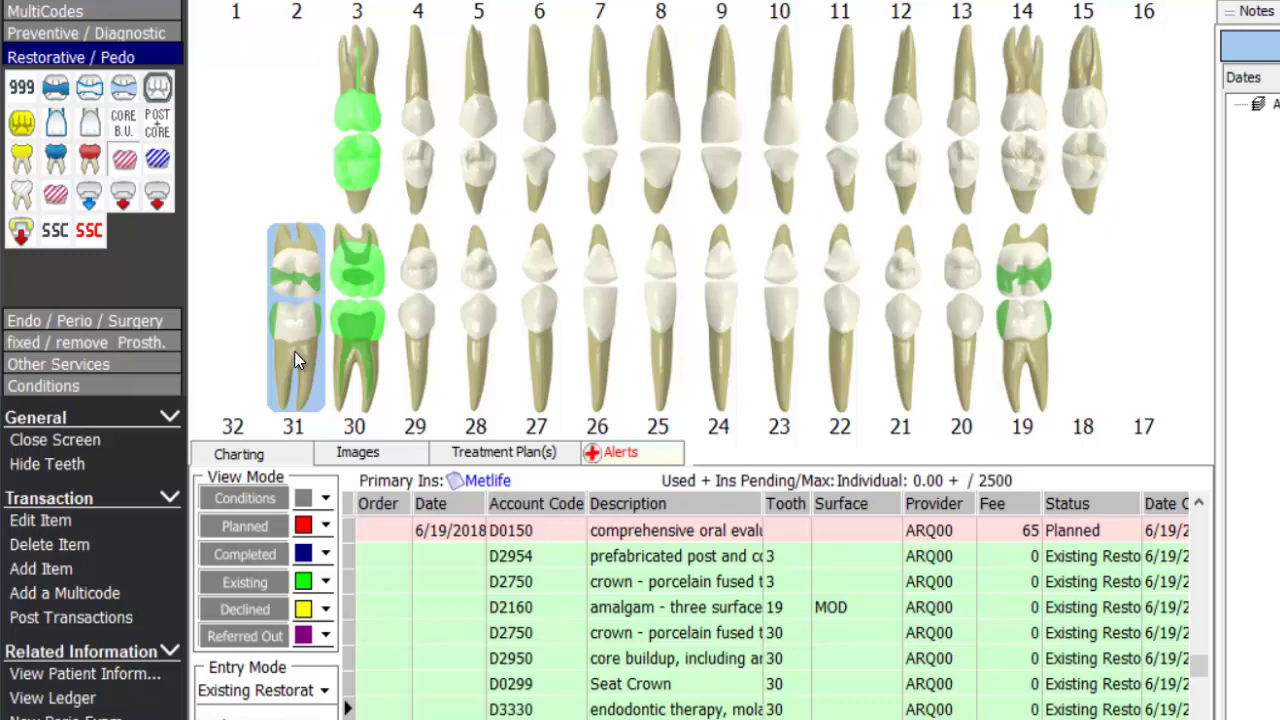
- Change the Entry Mode from Existing Restoration to Planned
{"action": "left_click", "coordinate": [324, 692]}
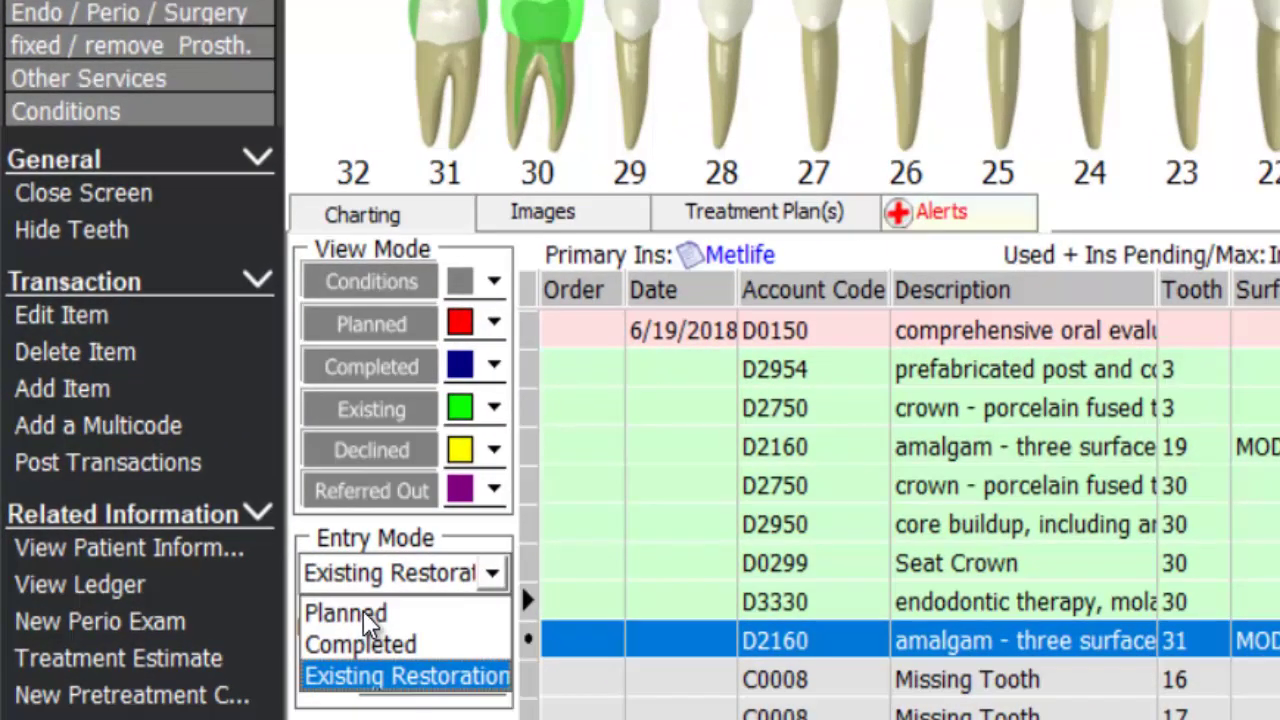
{"action": "left_click", "coordinate": [362, 614]}
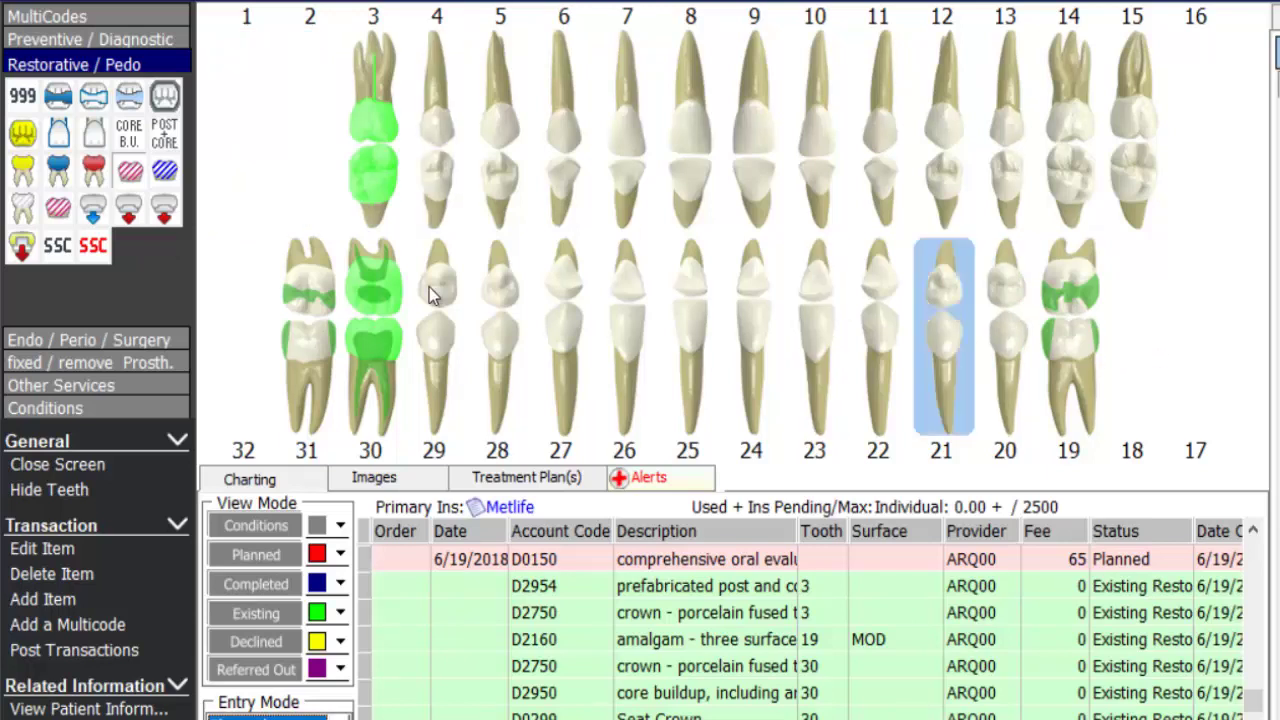
- Plan an implant (D6010), abutment (D6056) and crown (D6058) on tooth 2, then review the three new rows
{"action": "left_click", "coordinate": [70, 362]}
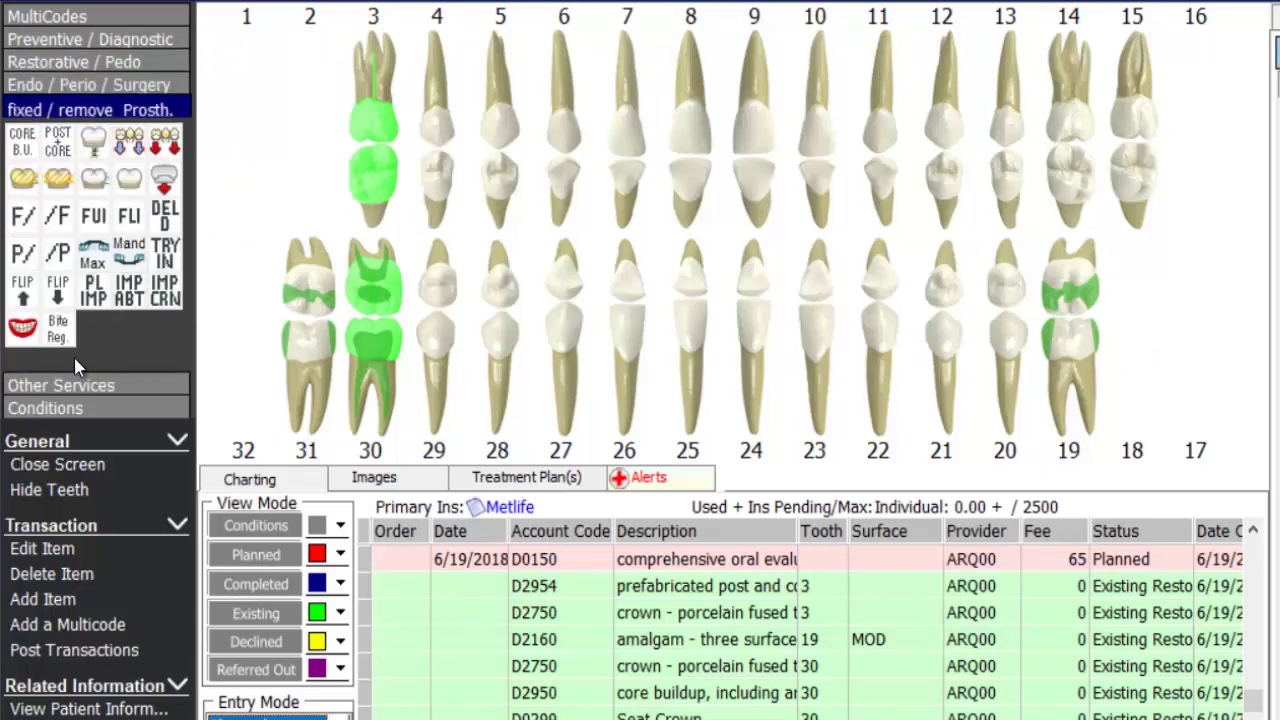
{"action": "left_click", "coordinate": [93, 306]}
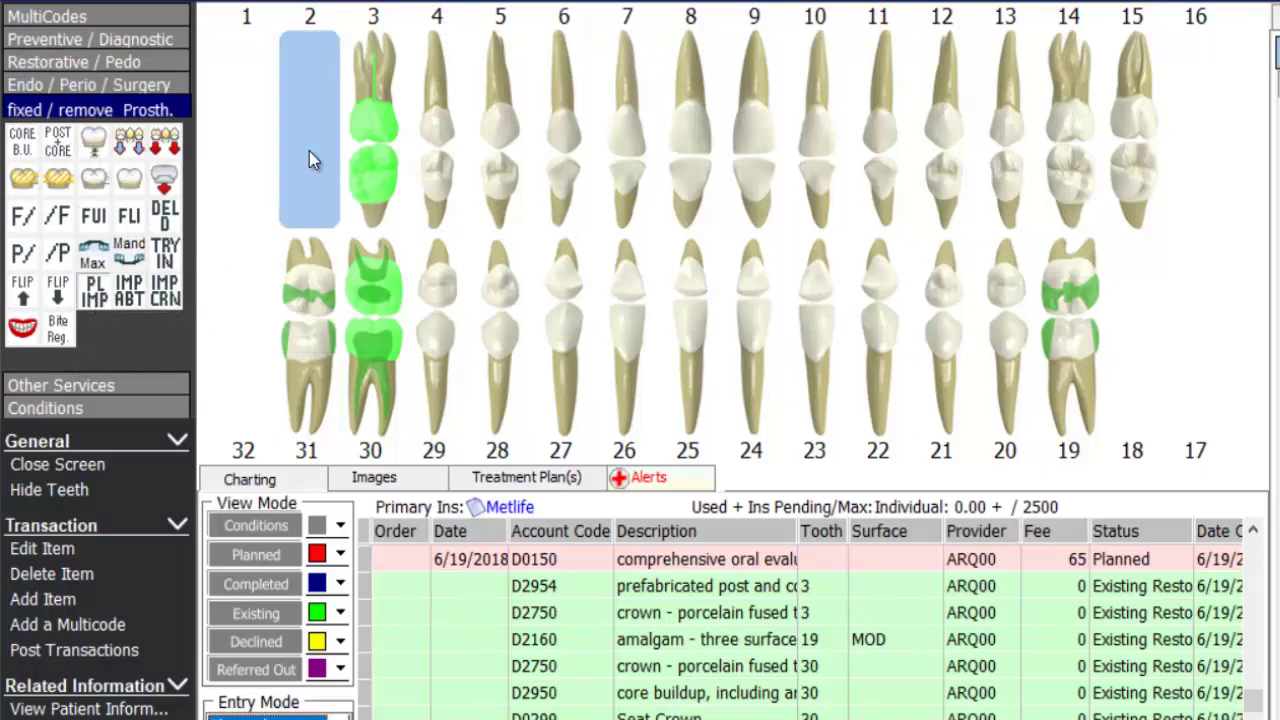
{"action": "left_click", "coordinate": [312, 118]}
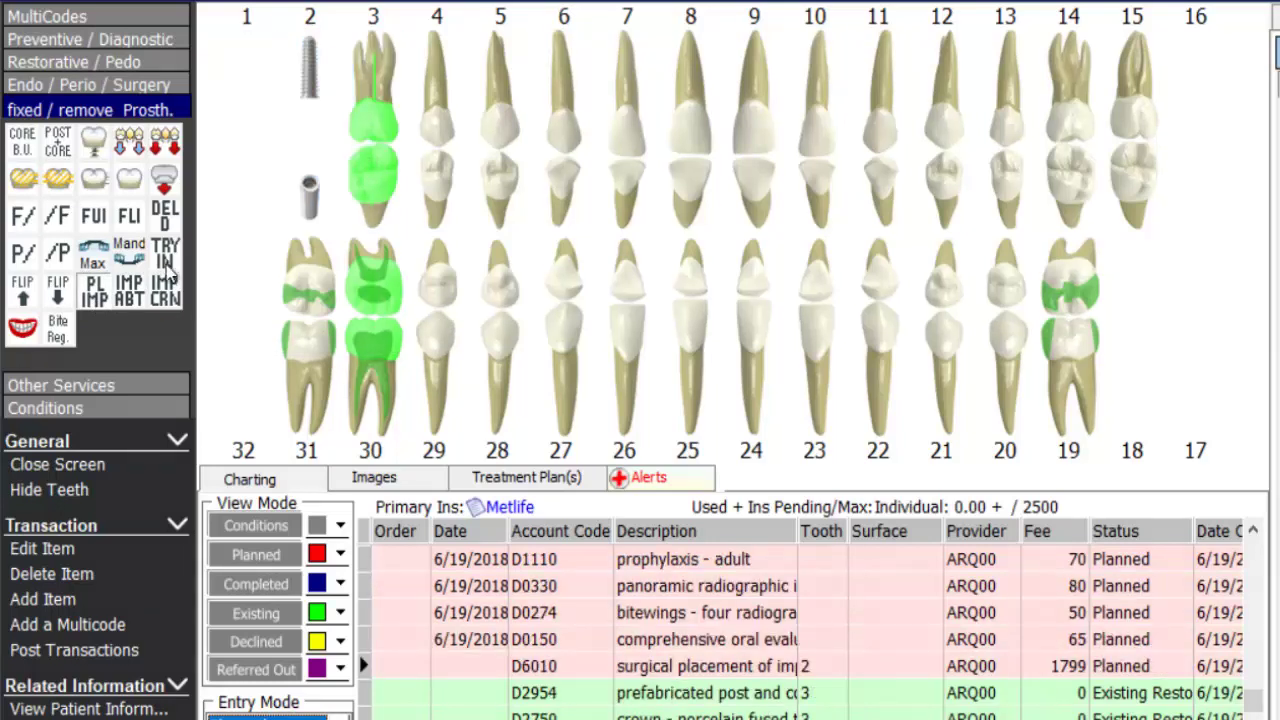
{"action": "left_click", "coordinate": [128, 301]}
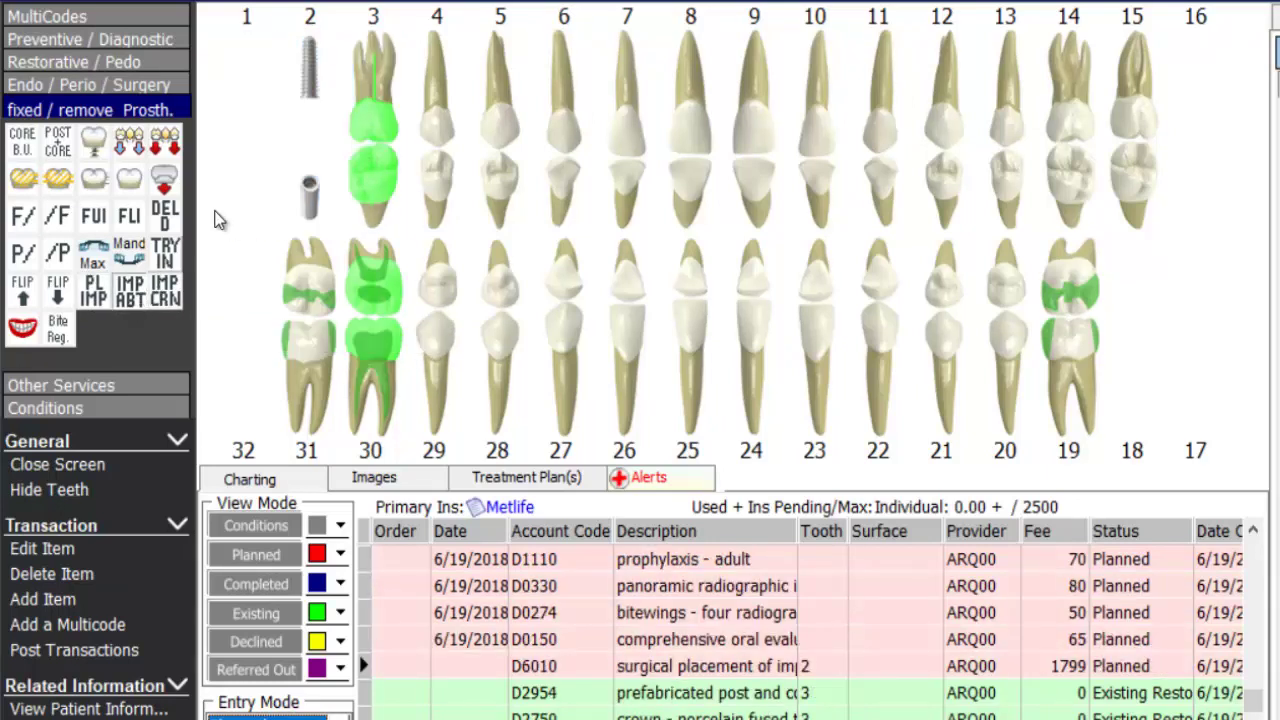
{"action": "left_click", "coordinate": [302, 133]}
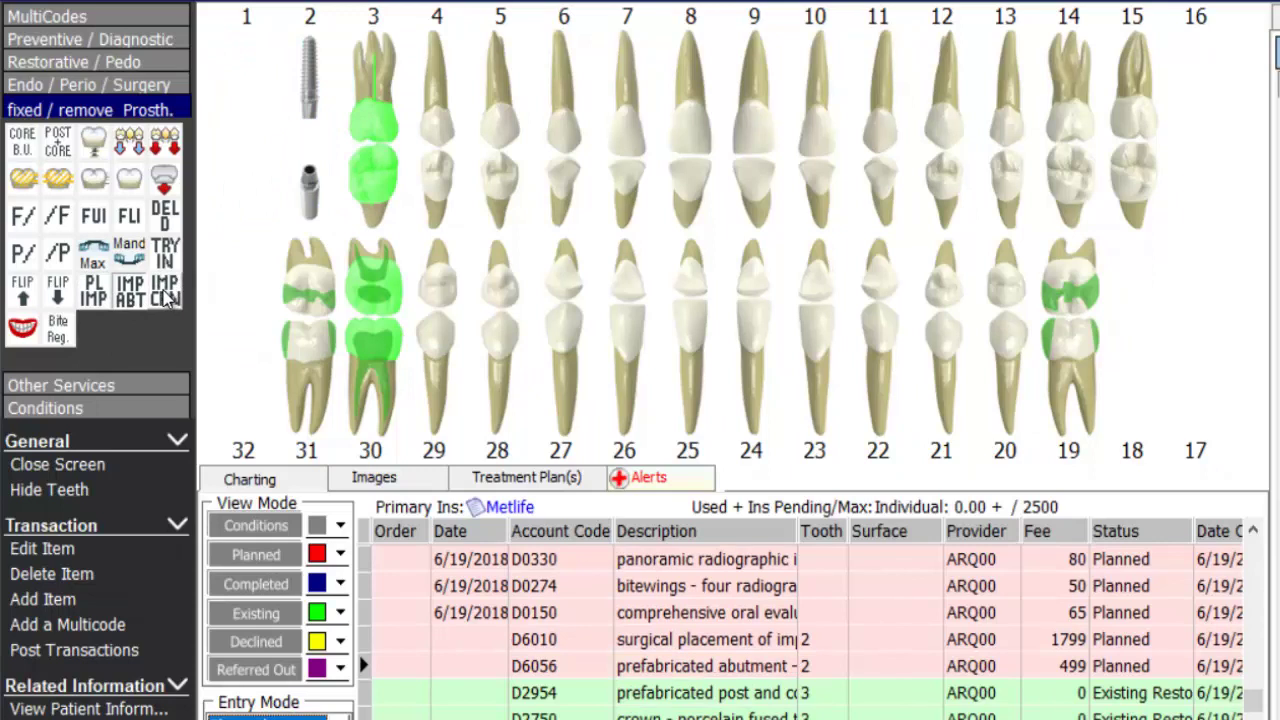
{"action": "left_click", "coordinate": [166, 293]}
{"action": "left_click", "coordinate": [307, 142]}
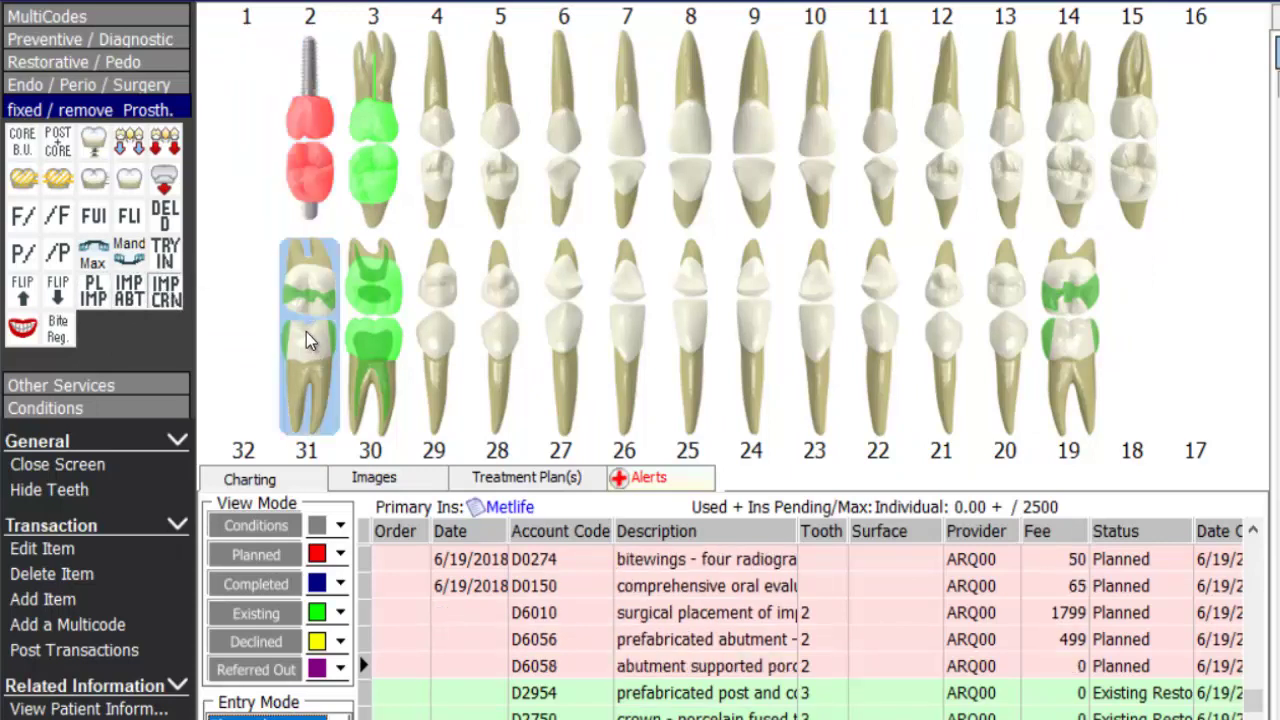
{"action": "left_click", "coordinate": [778, 619]}
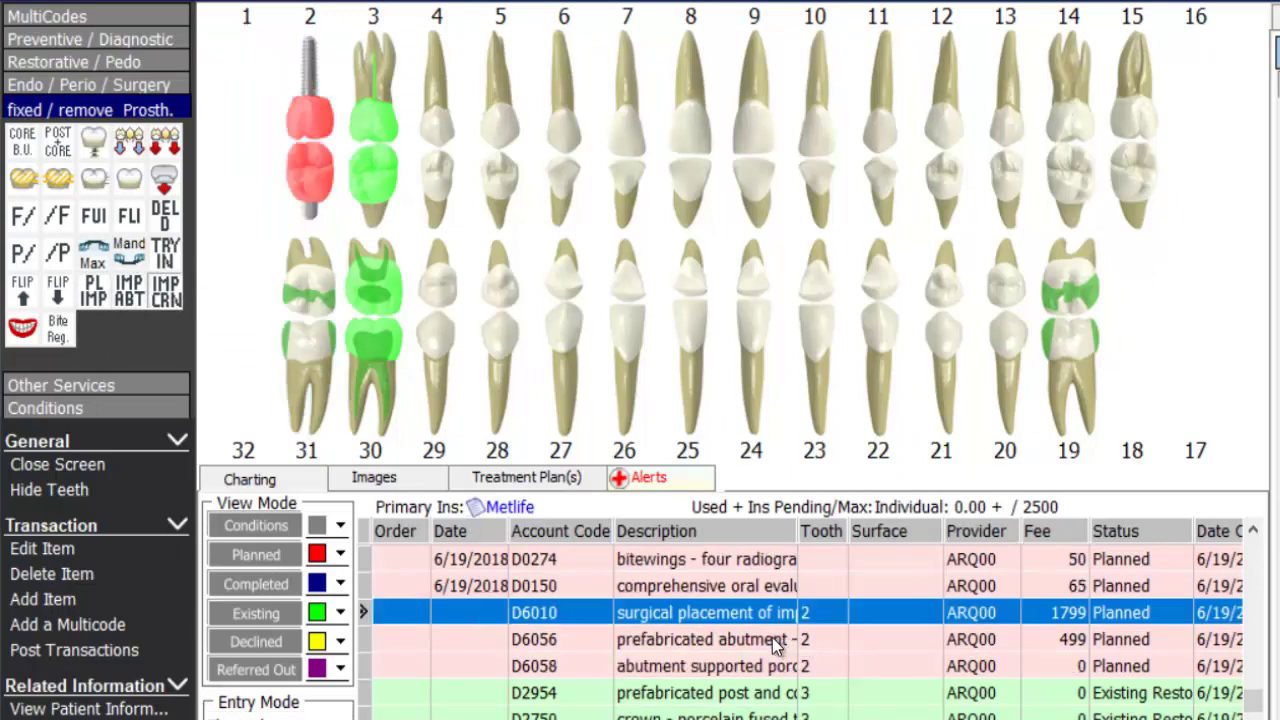
{"action": "left_click", "coordinate": [762, 645]}
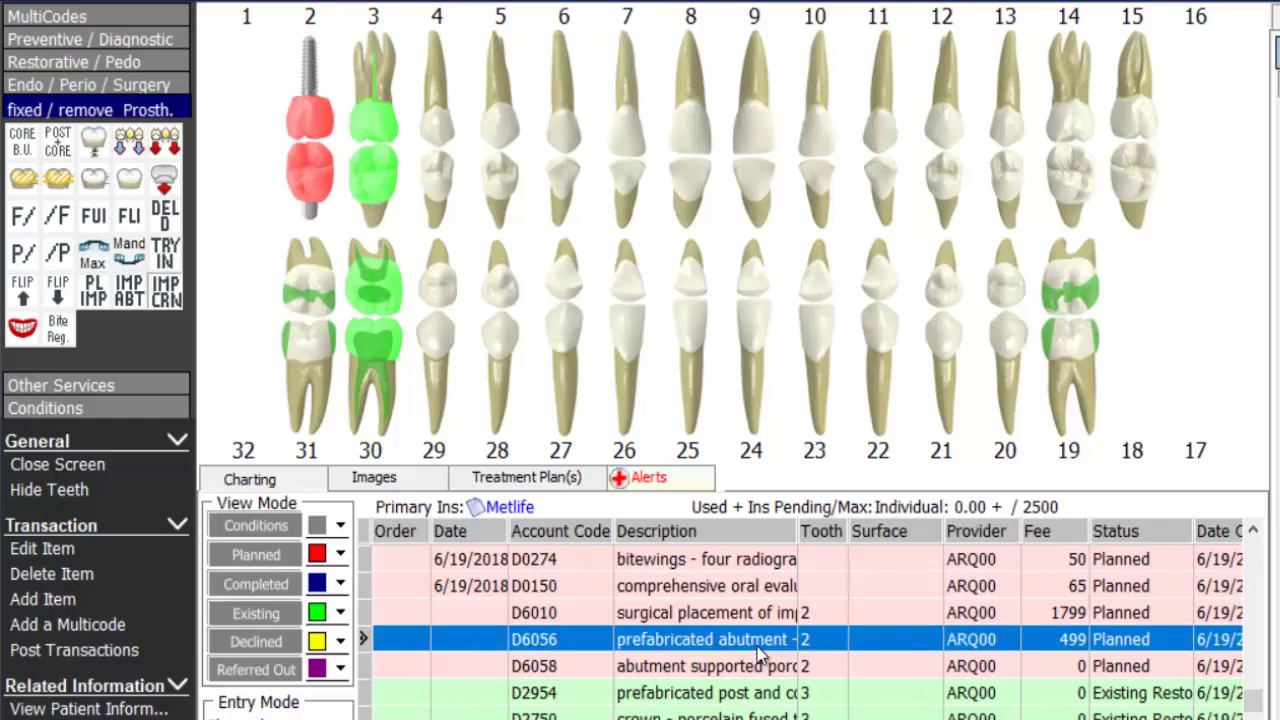
{"action": "left_click", "coordinate": [740, 668]}
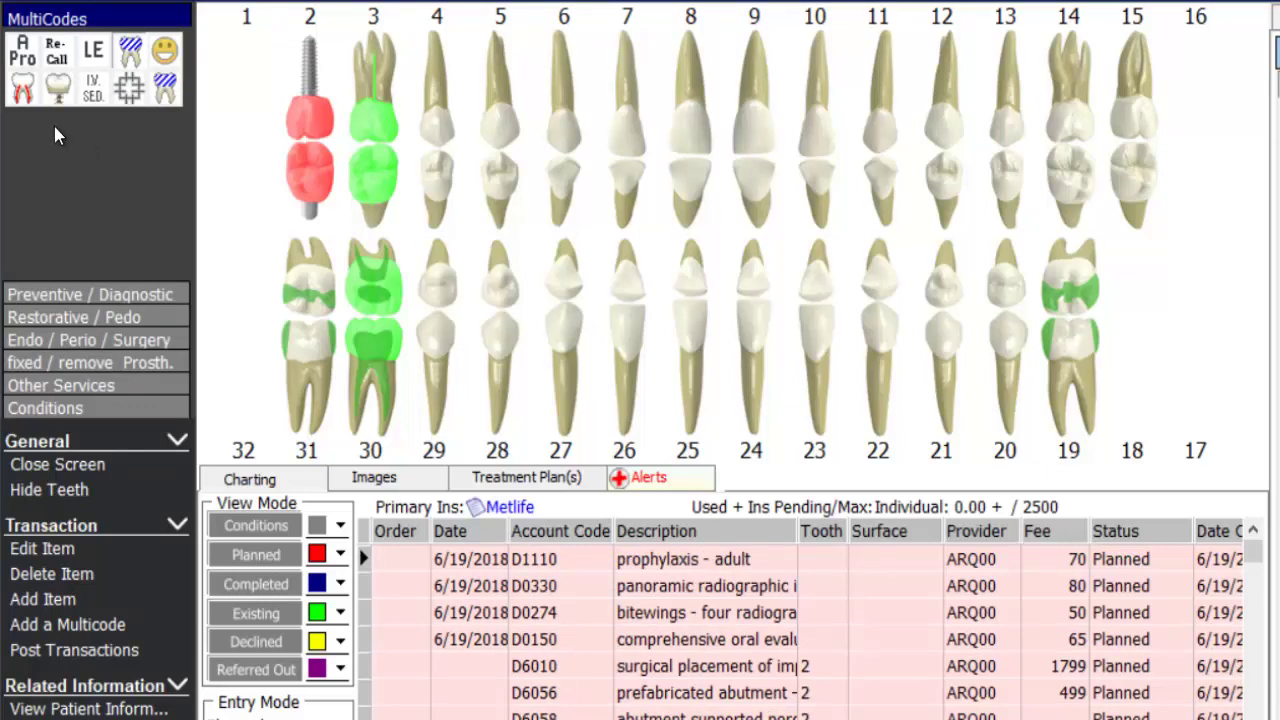
- Add a MultiCodes entry for IMPABUT 'Implant, Abutment, Crown' with the implant-crown picture
{"action": "right_click", "coordinate": [54, 126]}
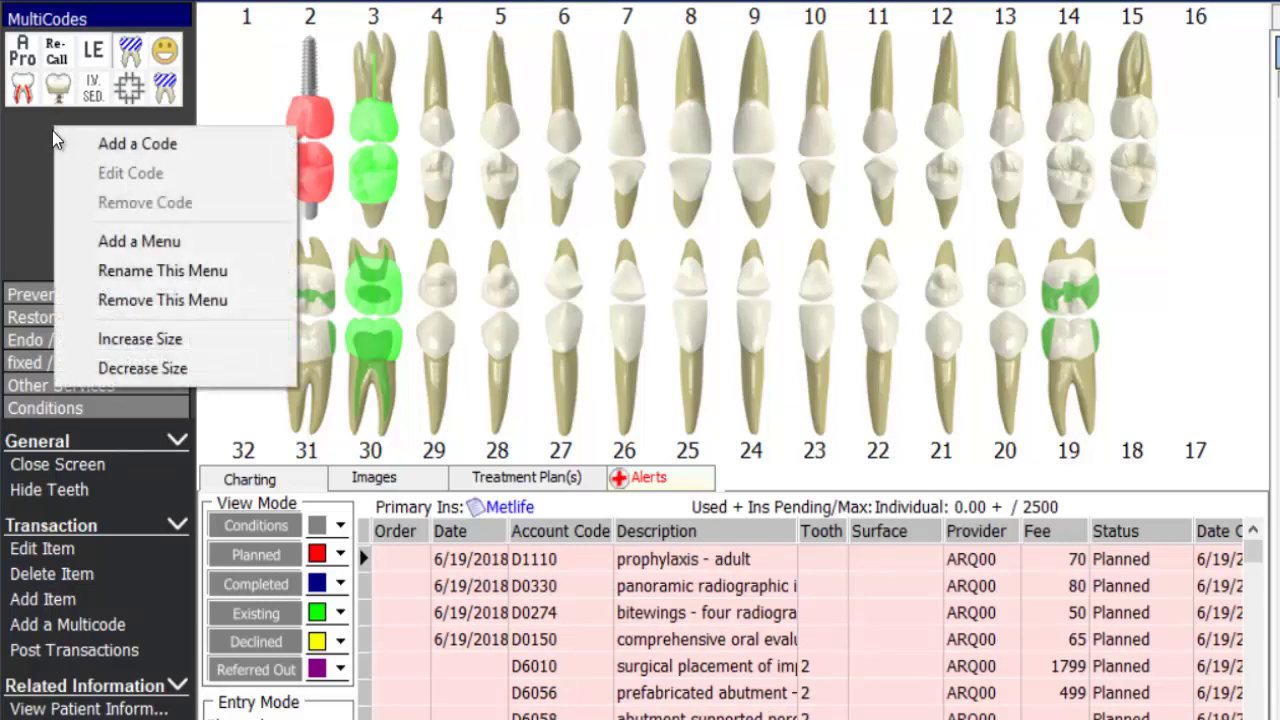
{"action": "left_click", "coordinate": [151, 143]}
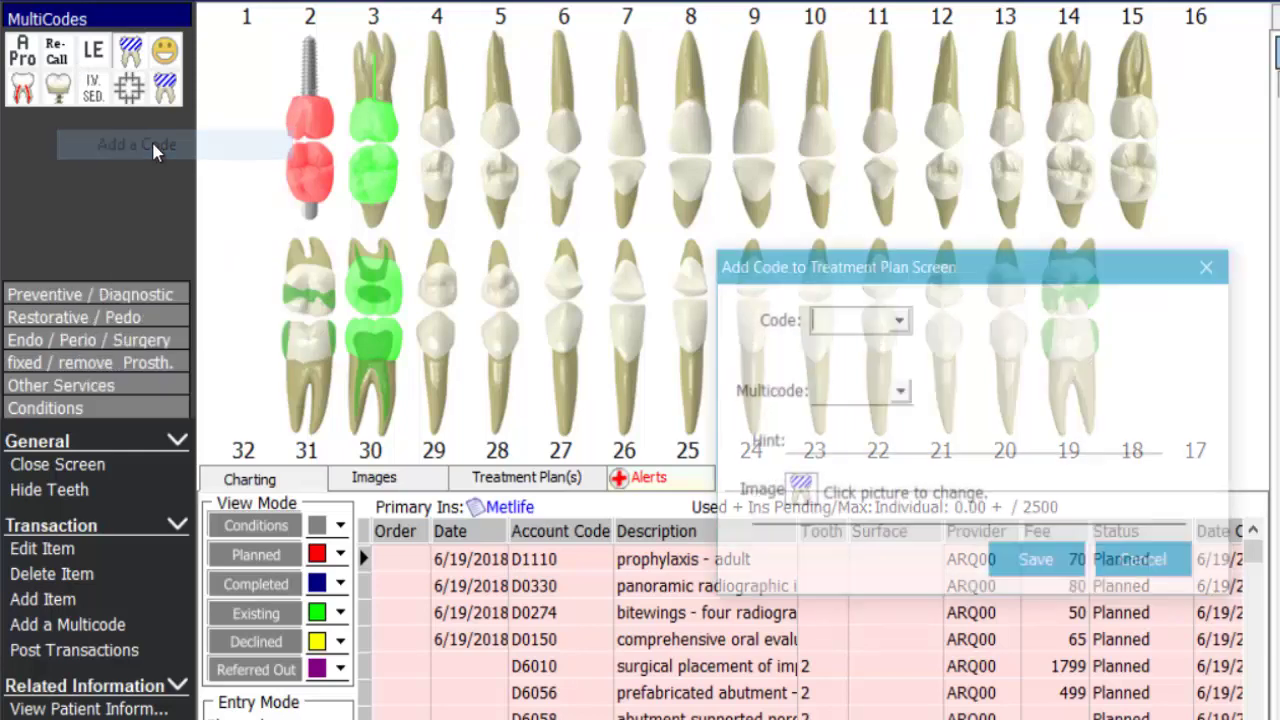
{"action": "left_click", "coordinate": [901, 392]}
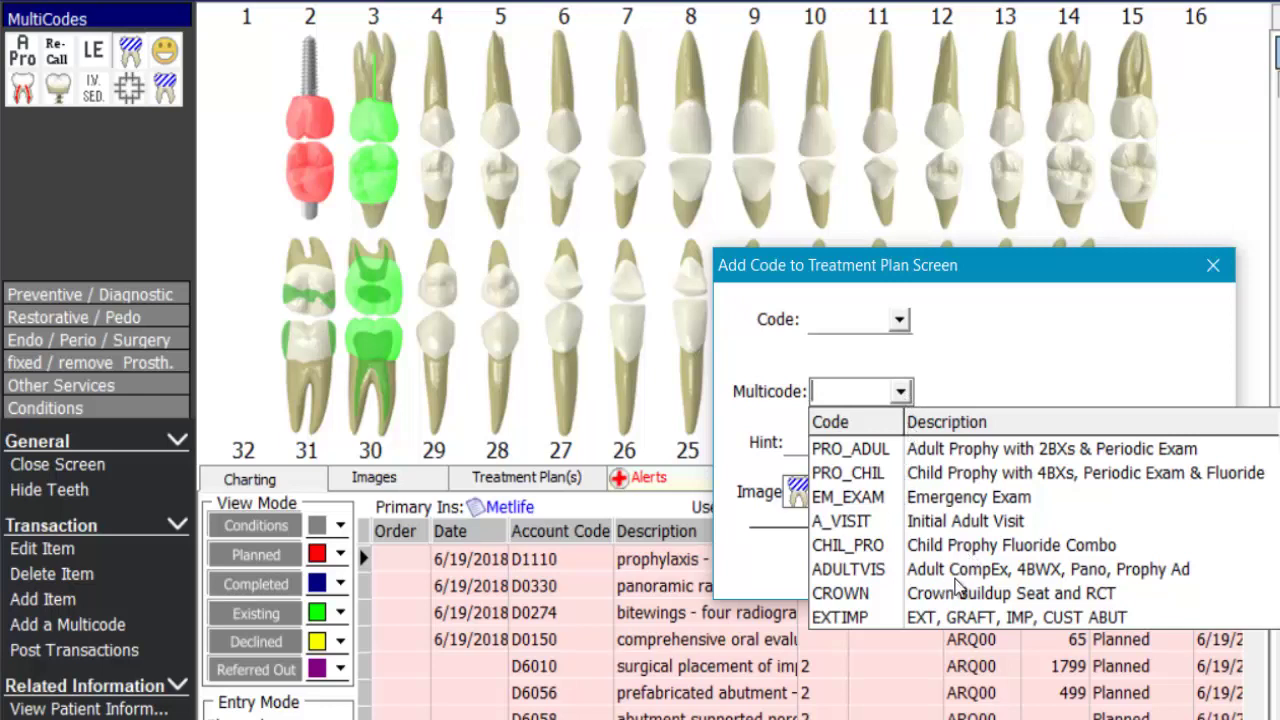
{"action": "scroll", "coordinate": [1038, 534], "scroll_direction": "down", "scroll_amount": 3}
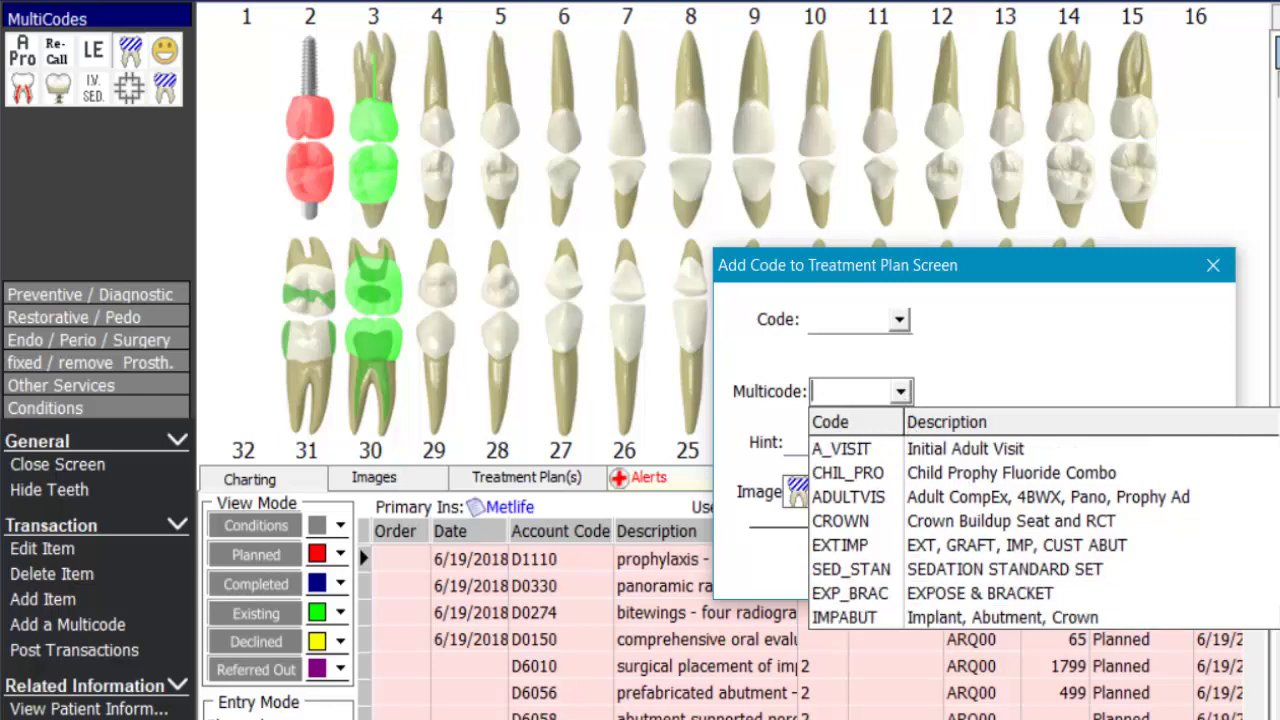
{"action": "scroll", "coordinate": [1232, 620], "scroll_direction": "down", "scroll_amount": 1}
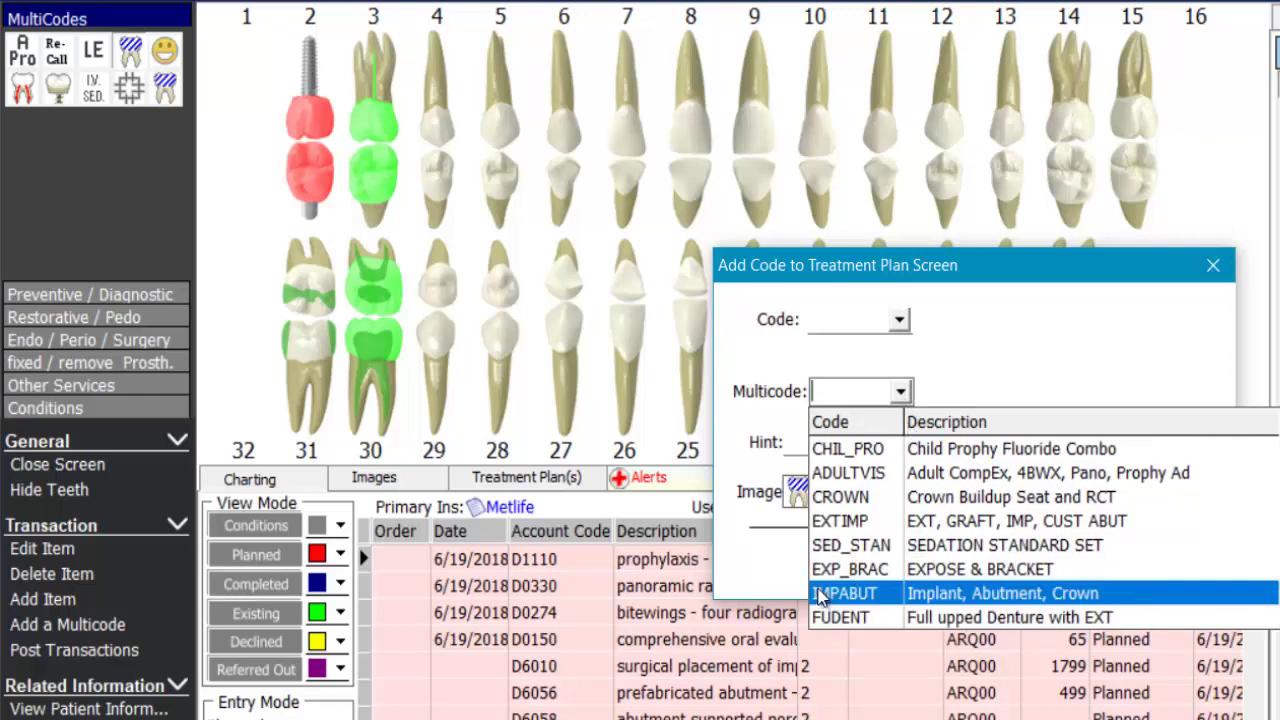
{"action": "left_click", "coordinate": [1086, 601]}
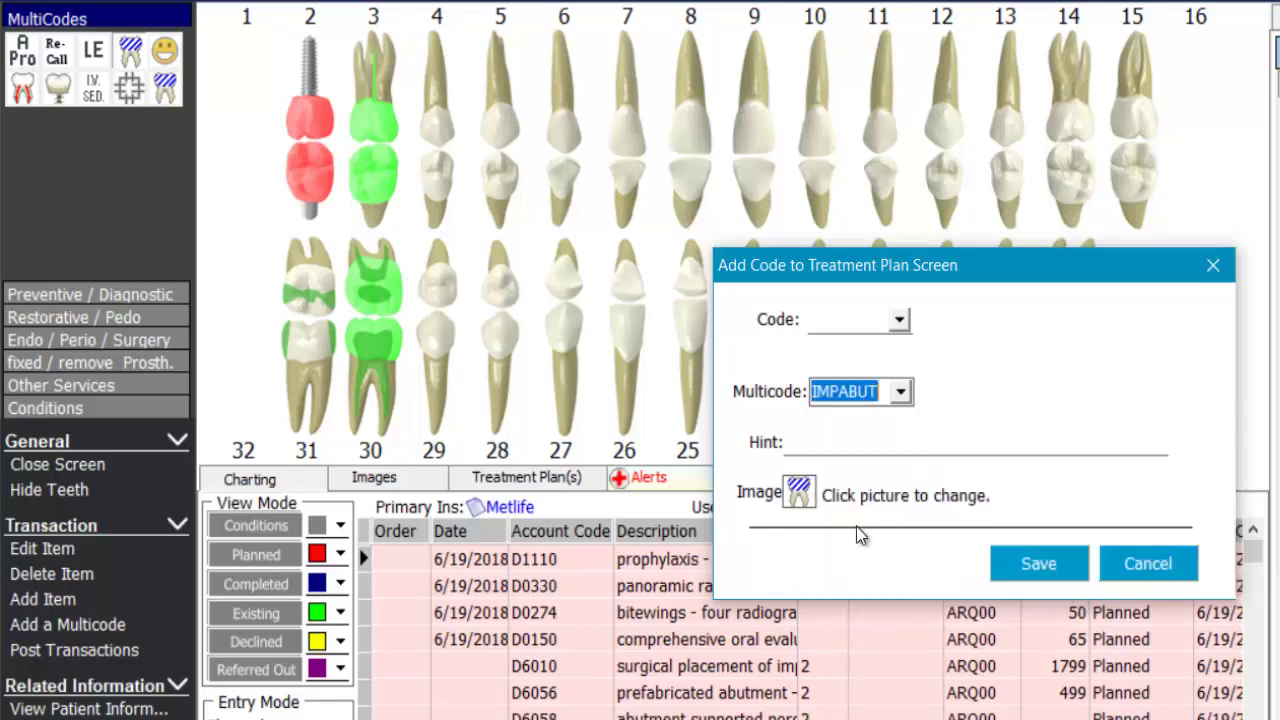
{"action": "left_click", "coordinate": [812, 496]}
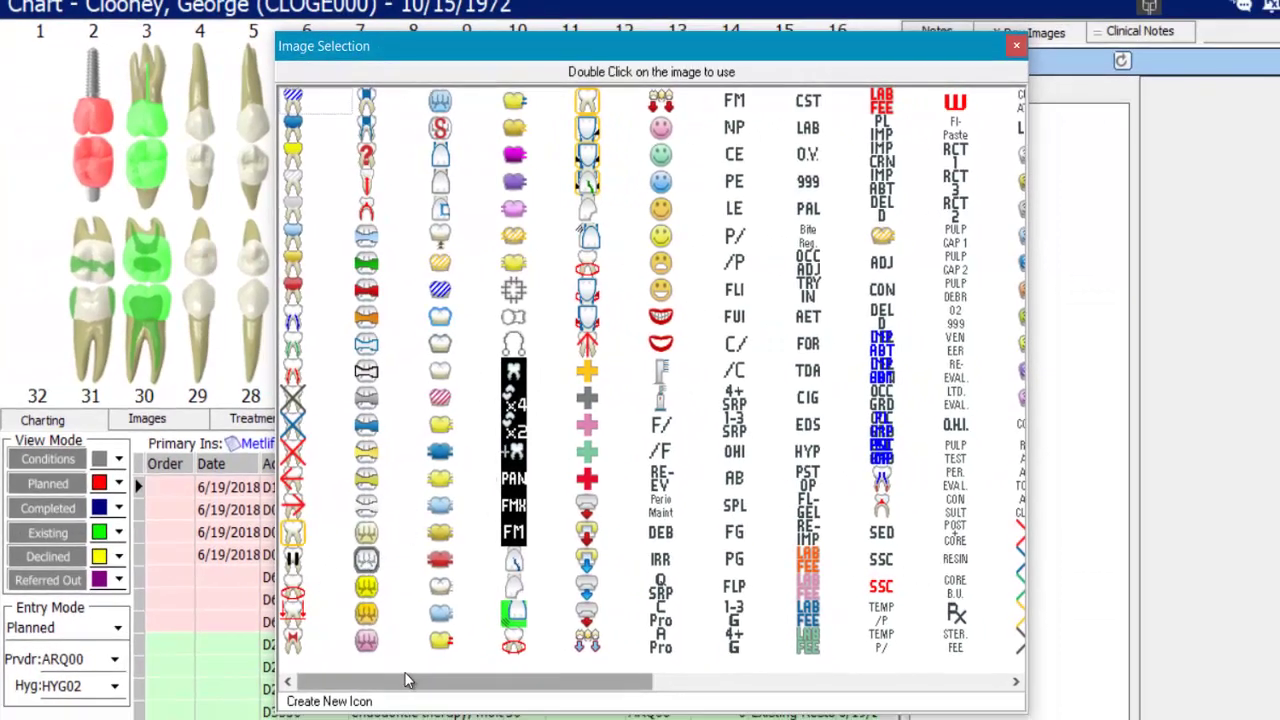
{"action": "left_click_drag", "start_coordinate": [425, 680], "coordinate": [783, 680]}
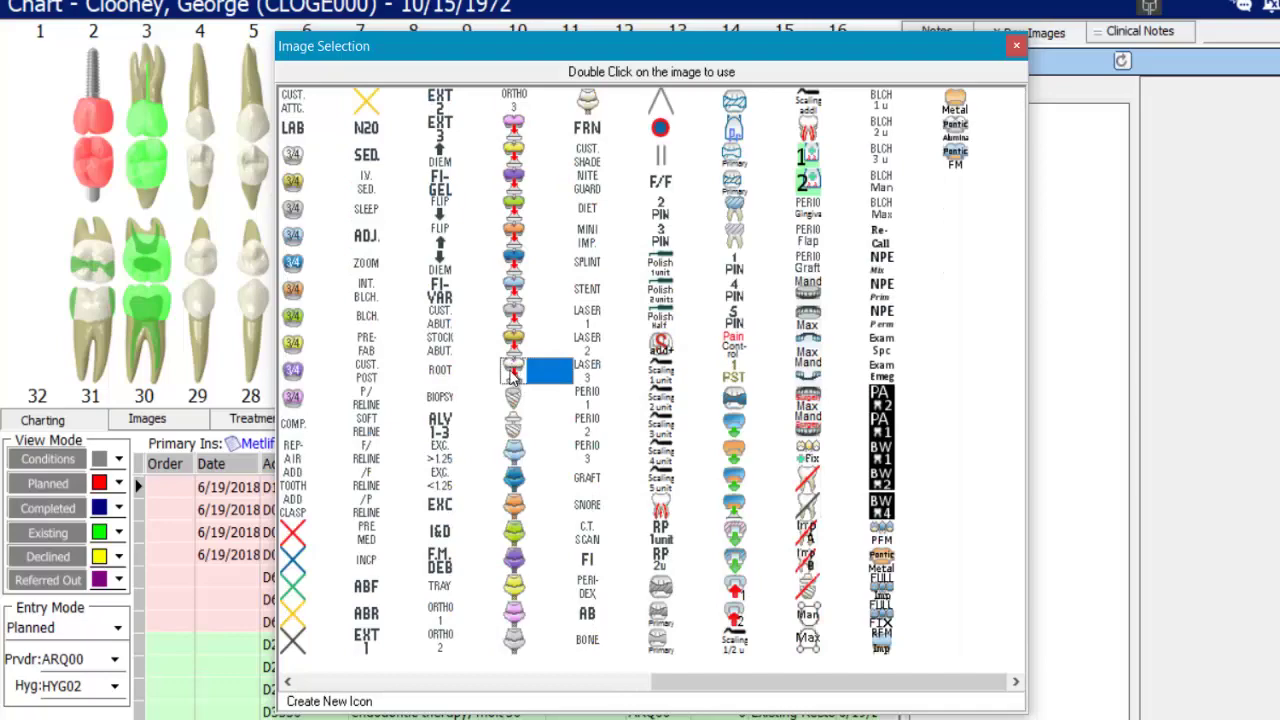
{"action": "double_click", "coordinate": [511, 375]}
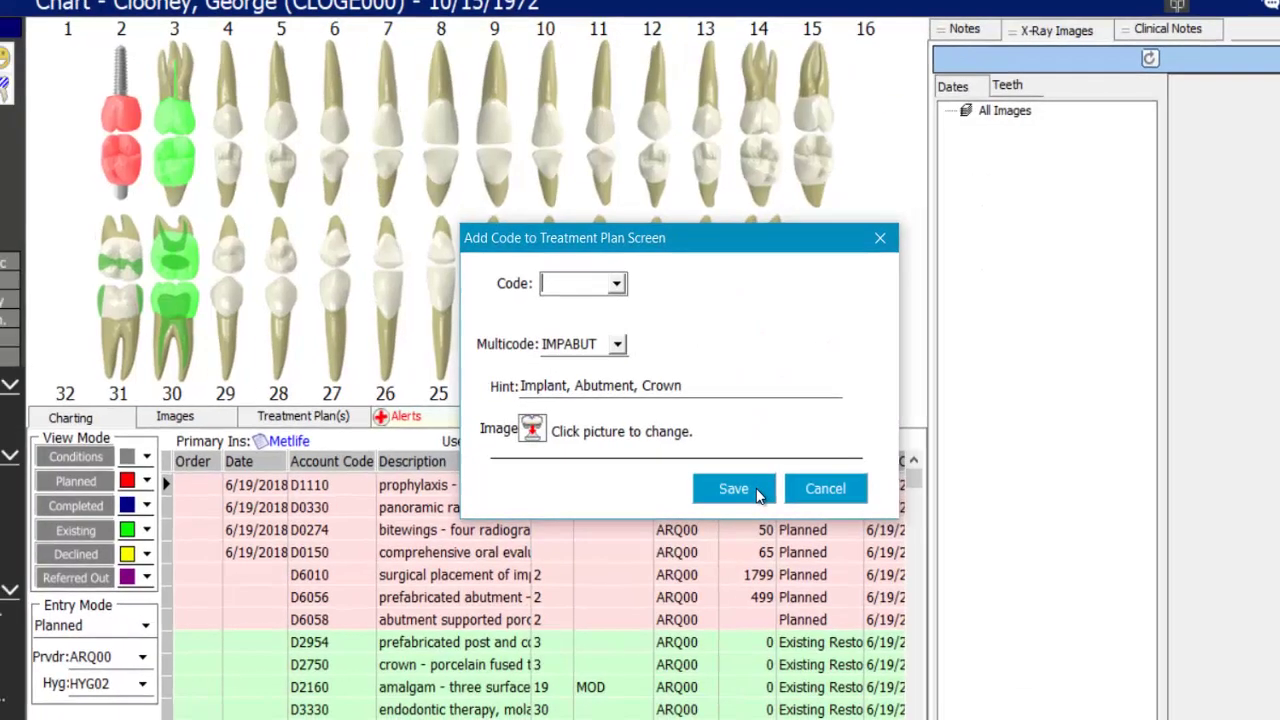
- Save the IMPABUT multicode, apply it to tooth 18, and review its D6010, D6056 and D6059 rows
{"action": "left_click", "coordinate": [732, 491]}
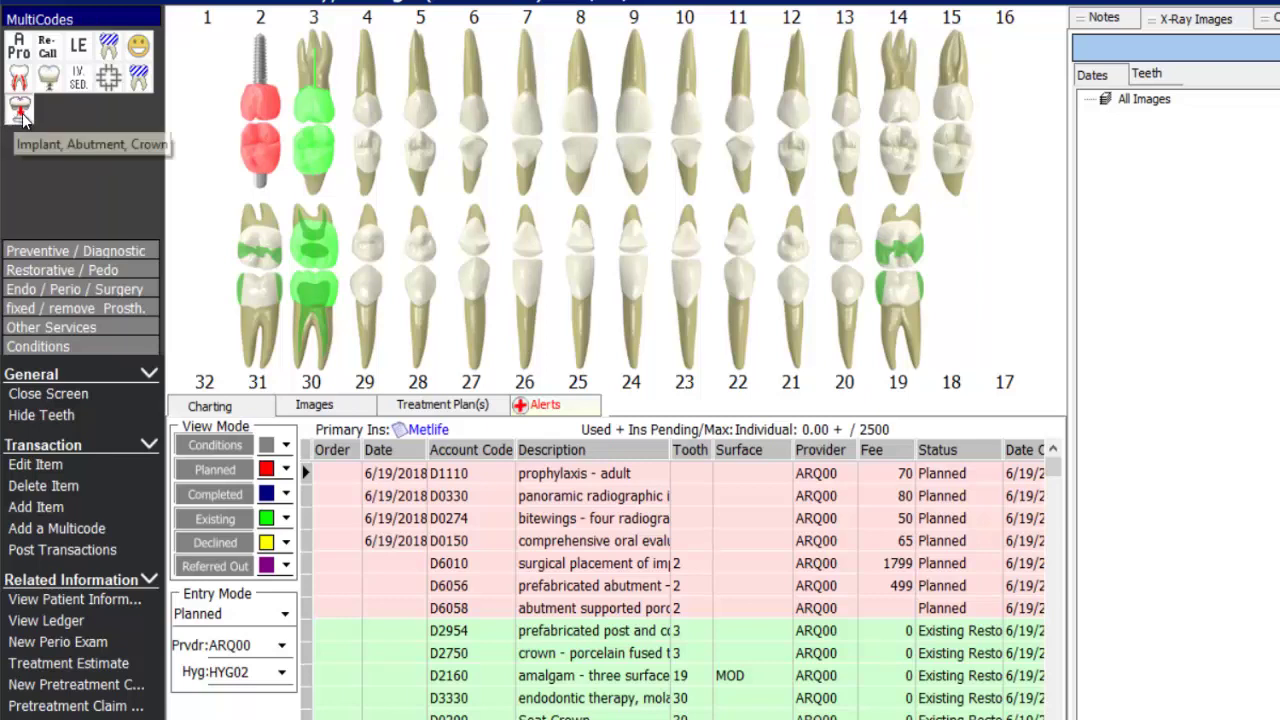
{"action": "left_click", "coordinate": [956, 284]}
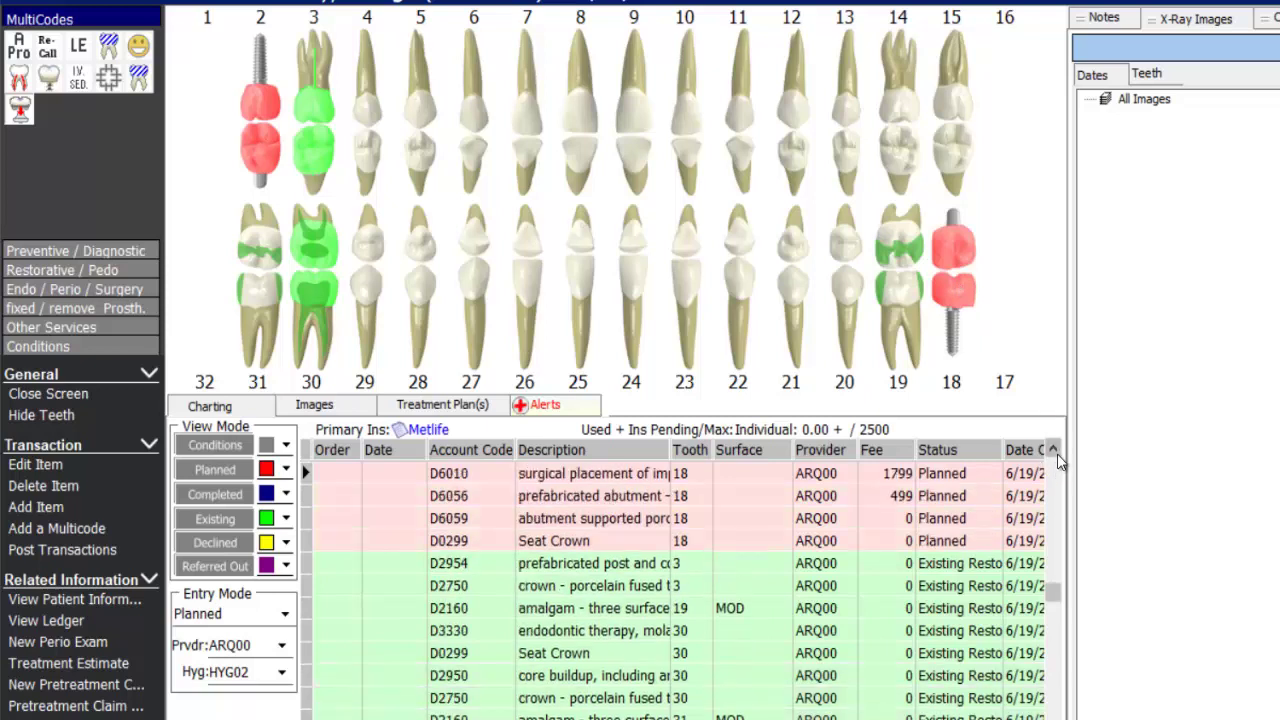
{"action": "left_click", "coordinate": [603, 493]}
{"action": "left_click", "coordinate": [603, 522]}
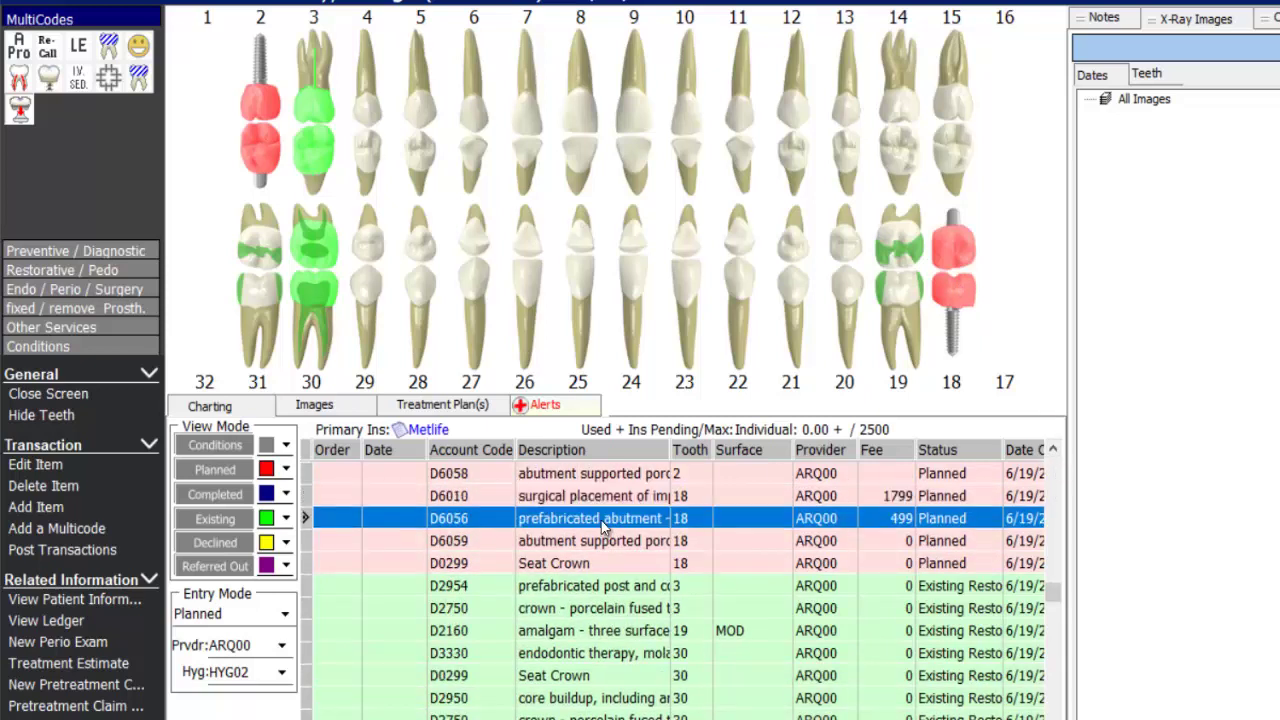
{"action": "left_click", "coordinate": [598, 545]}
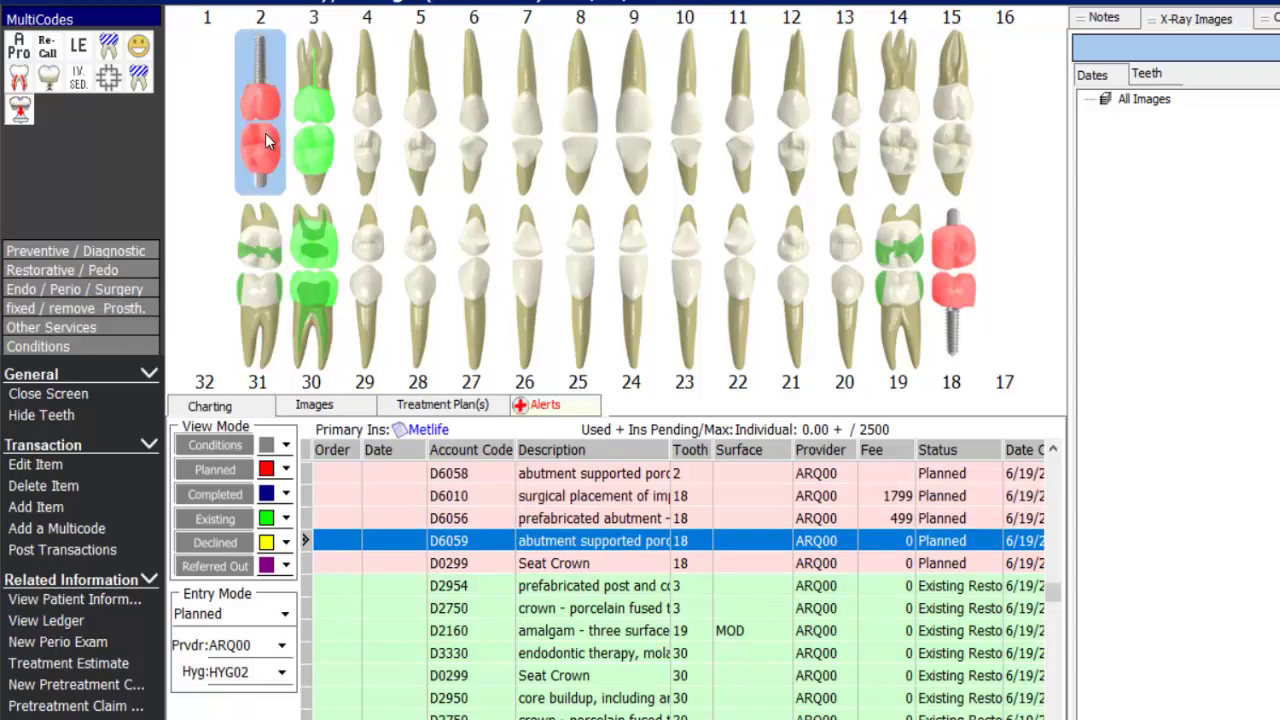
{"action": "scroll", "coordinate": [1045, 496], "scroll_direction": "up", "scroll_amount": 2}
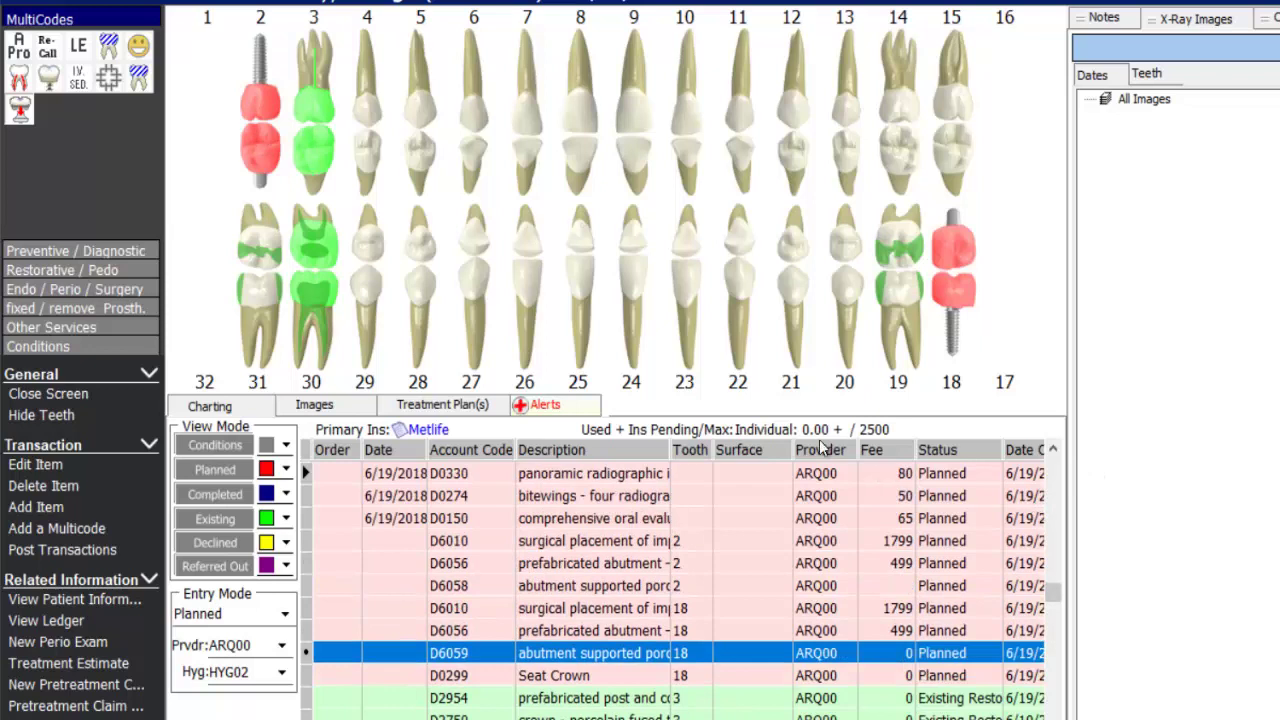
- Hide Existing, Conditions, Completed, Declined and Referred Out items, then select the D6010 rows for teeth 2 and 18
{"action": "left_click", "coordinate": [216, 519]}
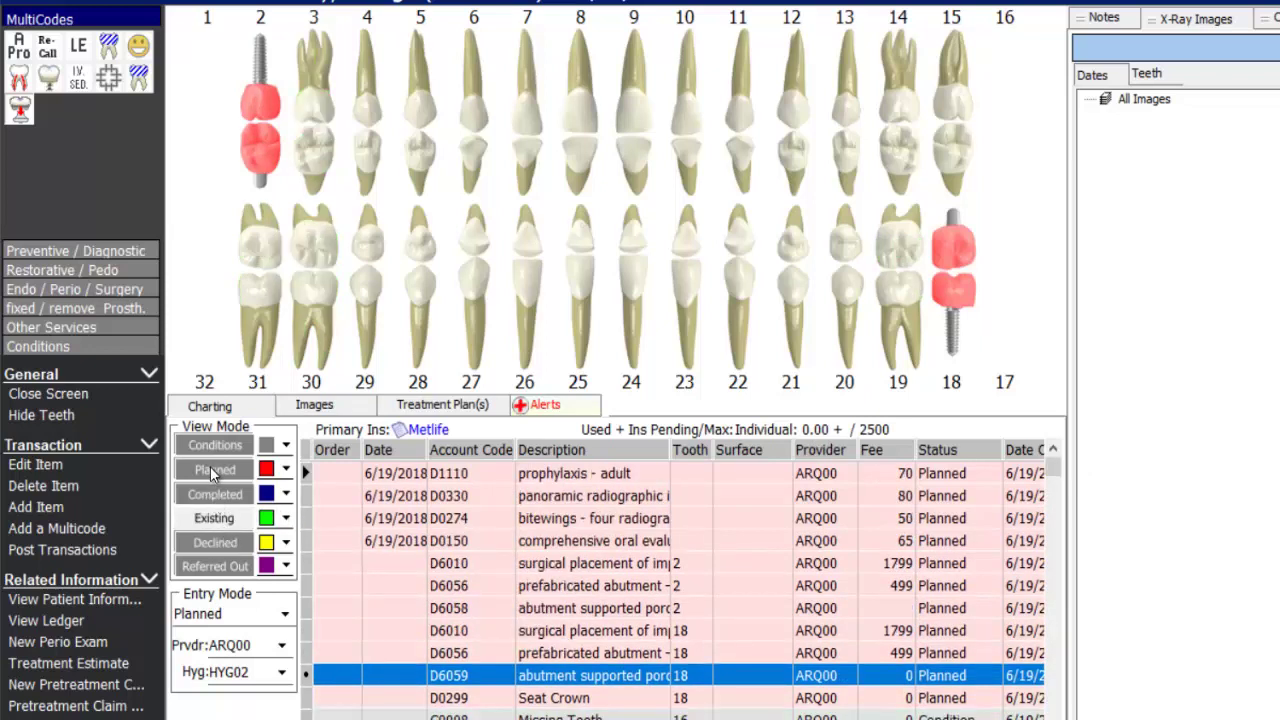
{"action": "left_click", "coordinate": [212, 446]}
{"action": "left_click", "coordinate": [226, 491]}
{"action": "left_click", "coordinate": [214, 541]}
{"action": "left_click", "coordinate": [218, 564]}
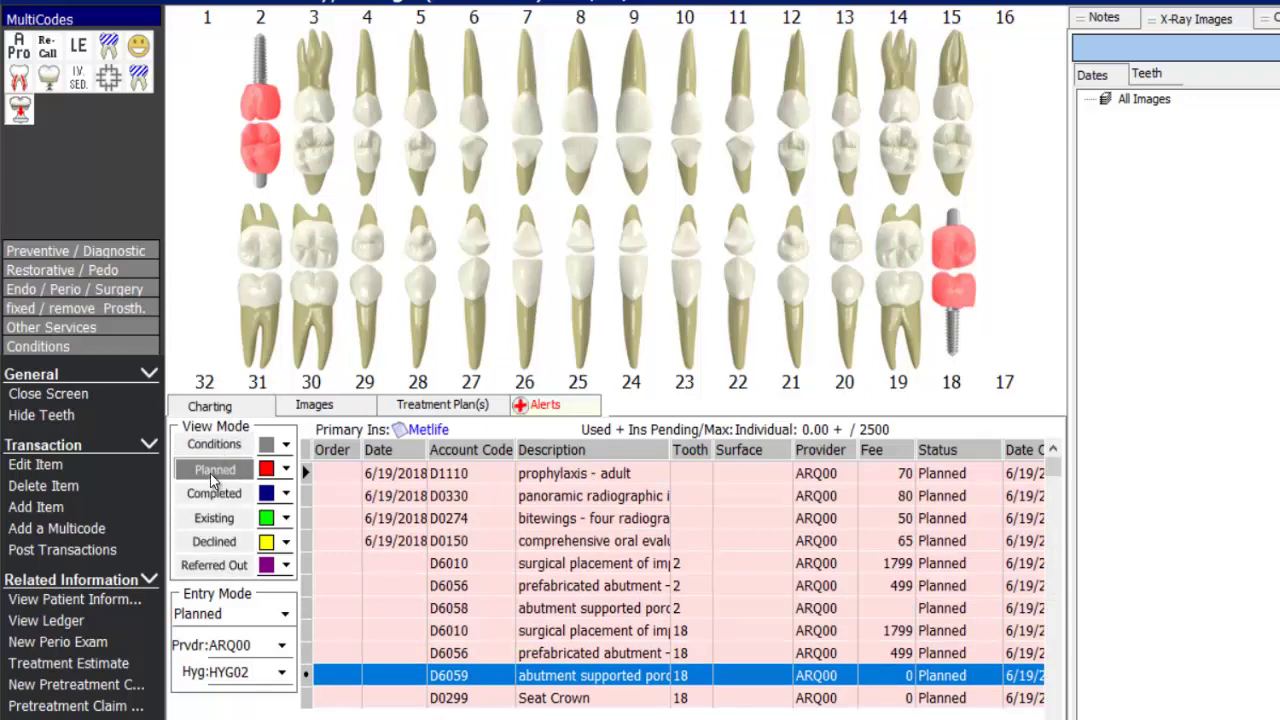
{"action": "left_click", "coordinate": [598, 566]}
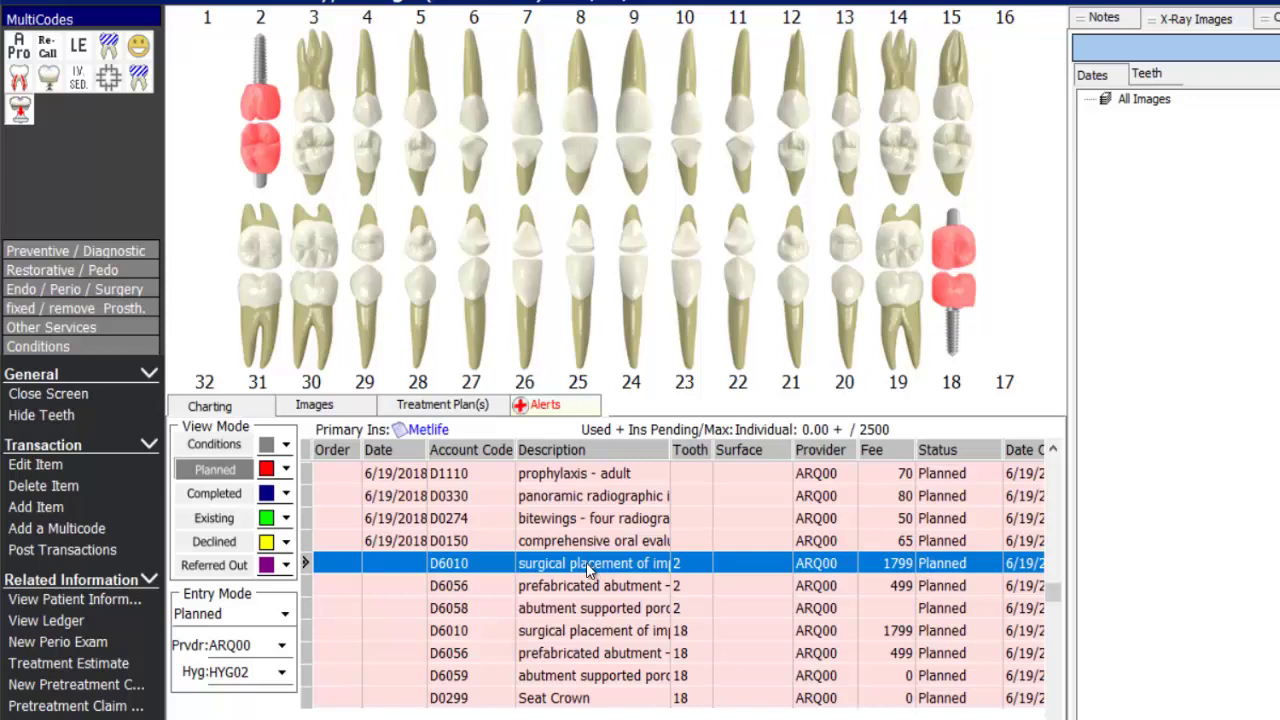
{"action": "left_click", "coordinate": [563, 634], "text": "ctrl"}
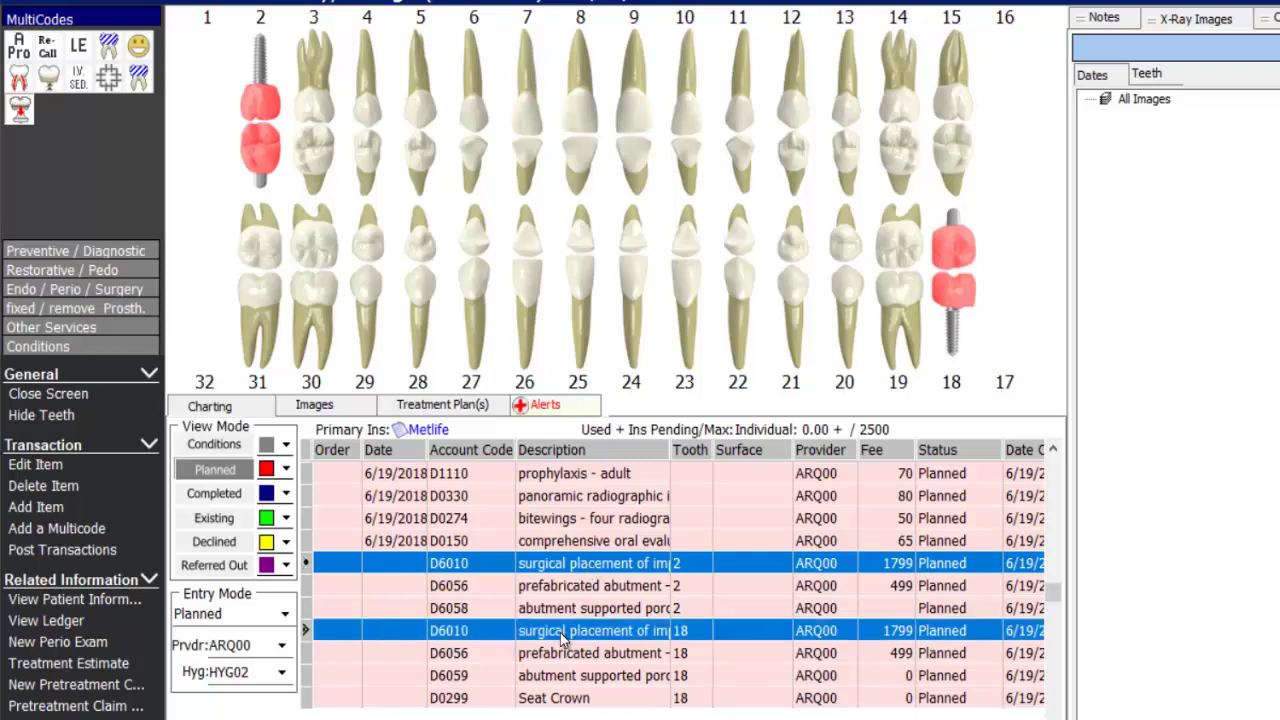
- Refer both D6010 implant placements on teeth 2 and 18 out to the referring provider
{"action": "right_click", "coordinate": [563, 638]}
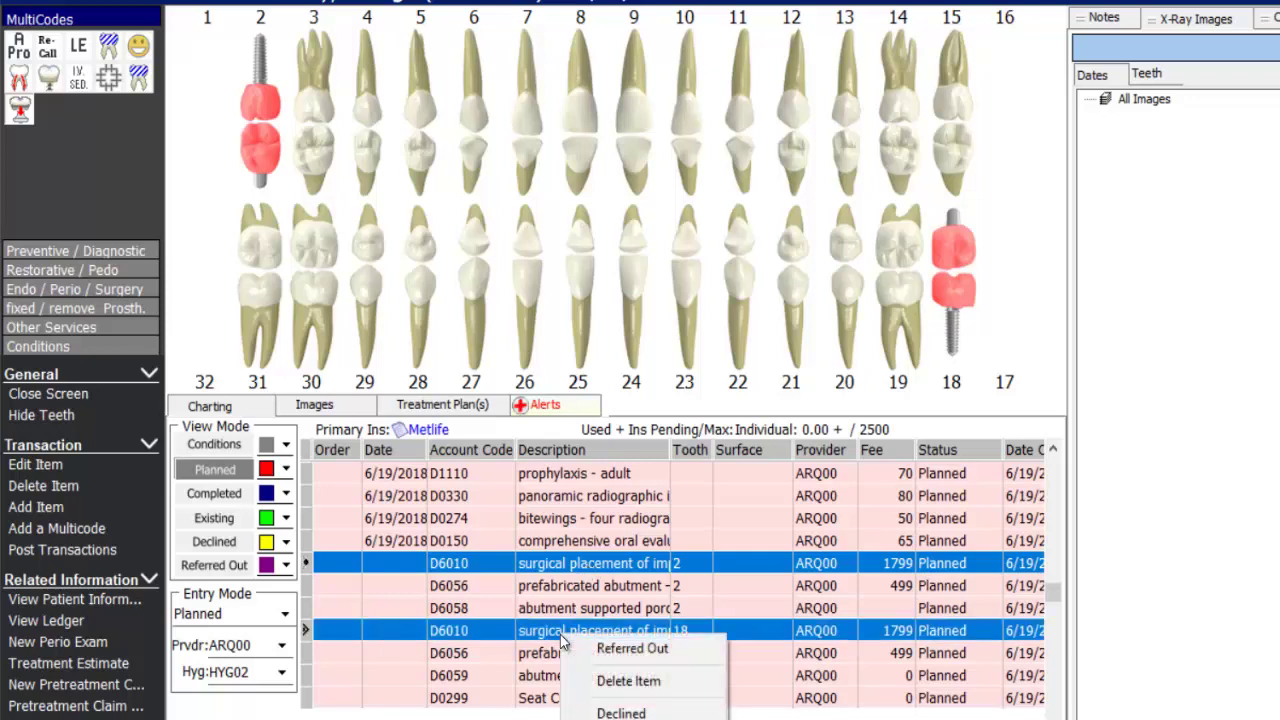
{"action": "left_click", "coordinate": [678, 652]}
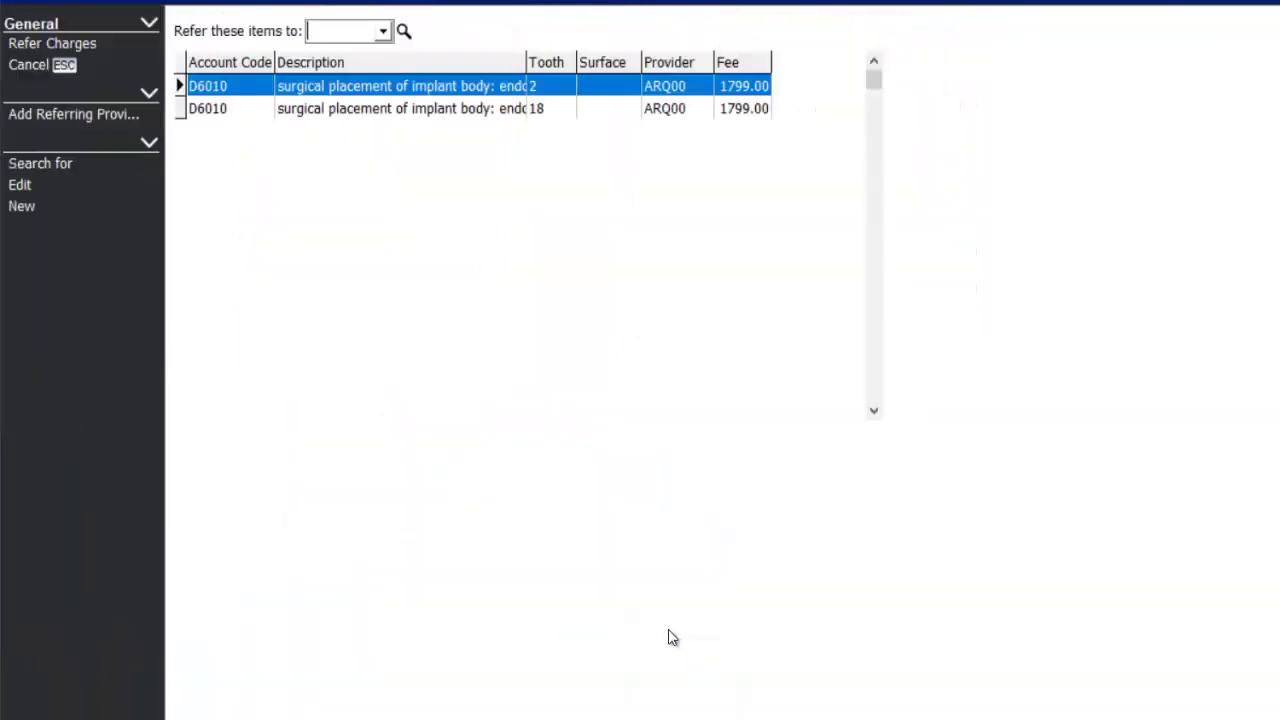
{"action": "left_click", "coordinate": [382, 33]}
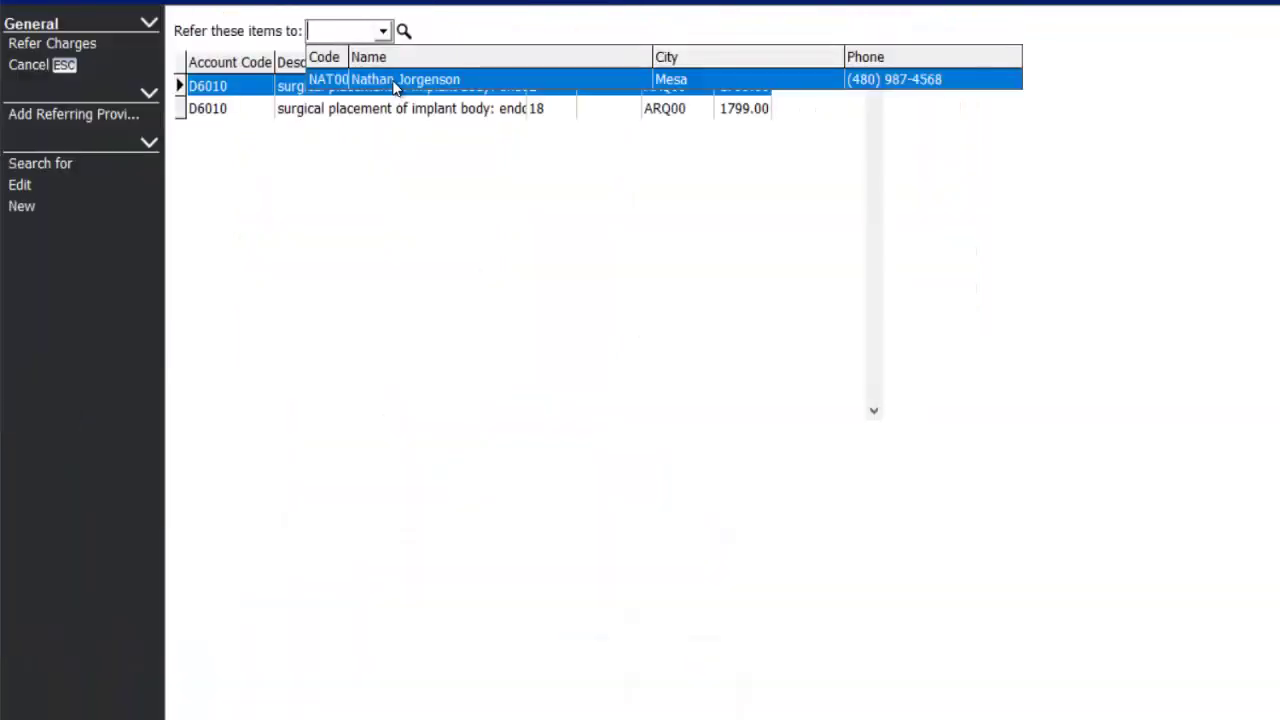
{"action": "left_click", "coordinate": [395, 81]}
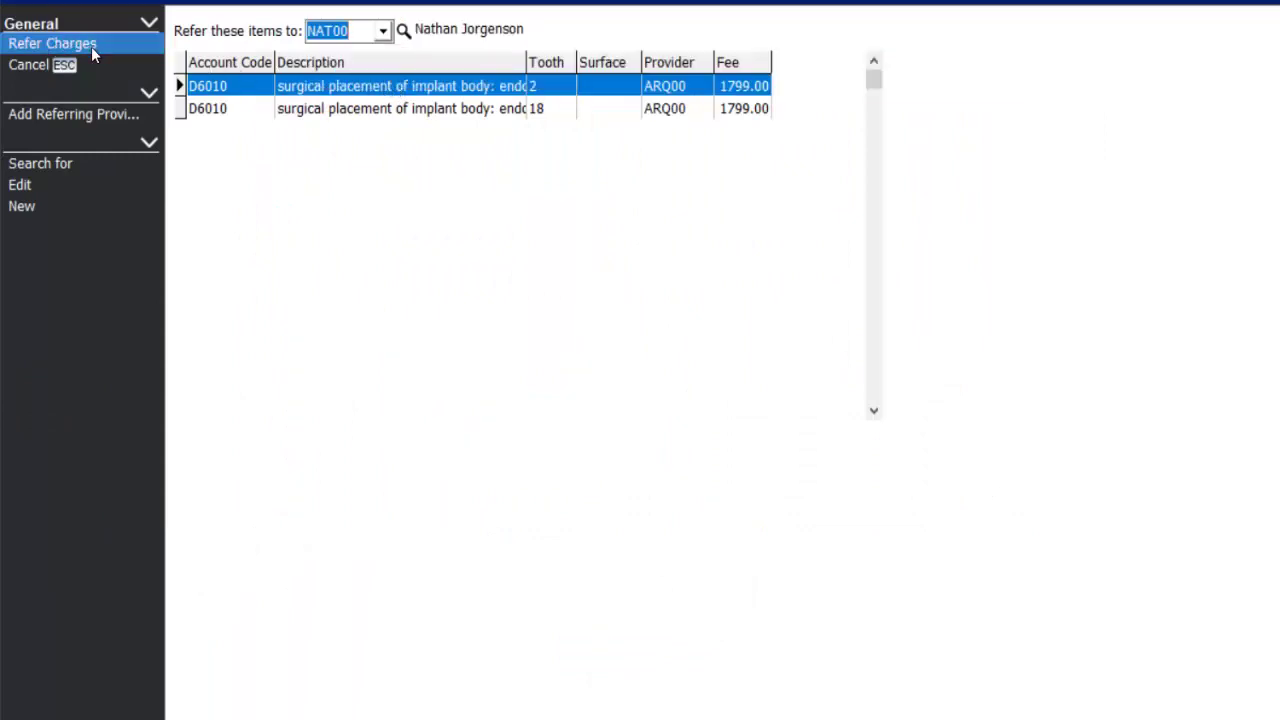
{"action": "left_click", "coordinate": [91, 44]}
- Switch the chart view from Planned items to Referred Out items only
{"action": "left_click", "coordinate": [219, 470]}
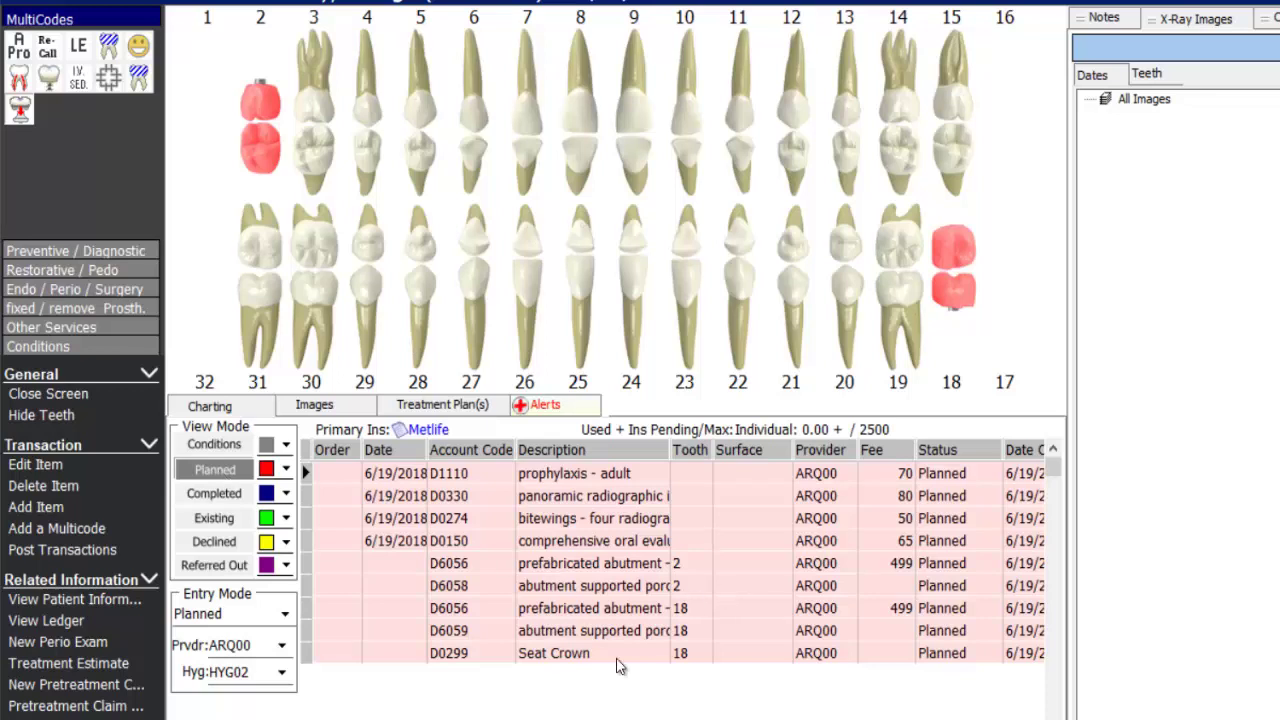
{"action": "left_click", "coordinate": [209, 566]}
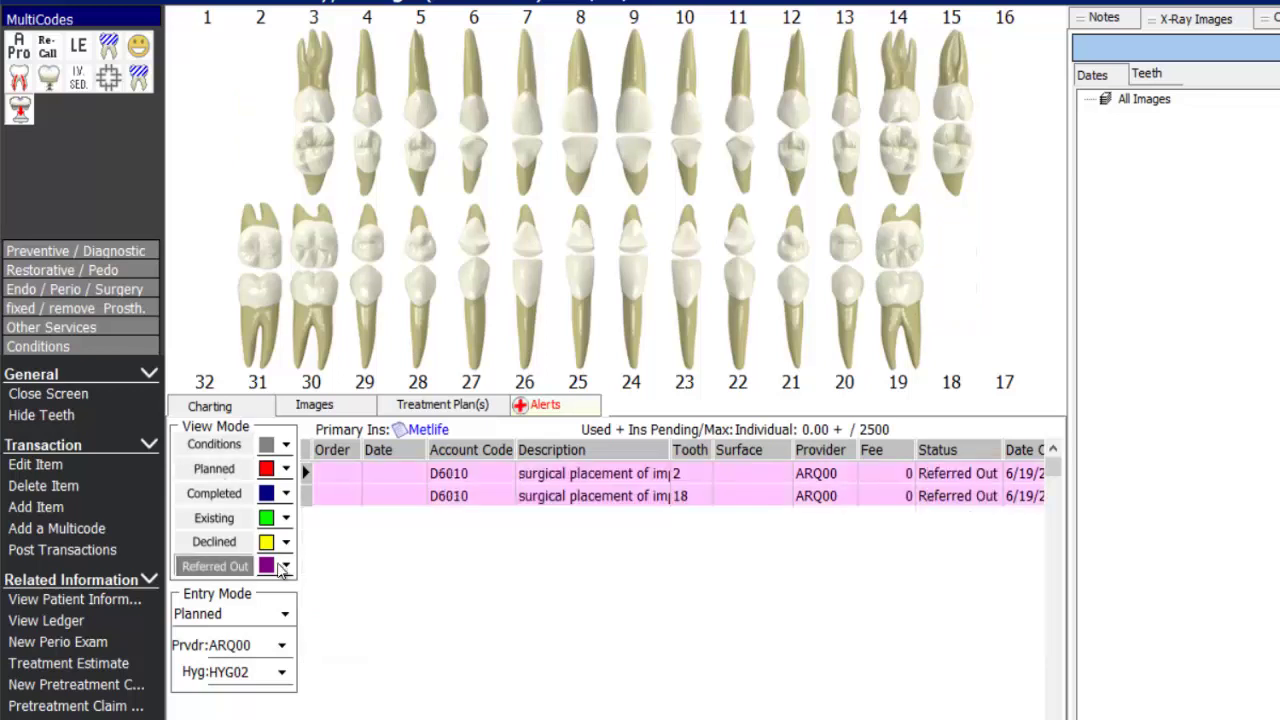
{"action": "left_click", "coordinate": [903, 474]}
{"action": "left_click", "coordinate": [903, 497]}
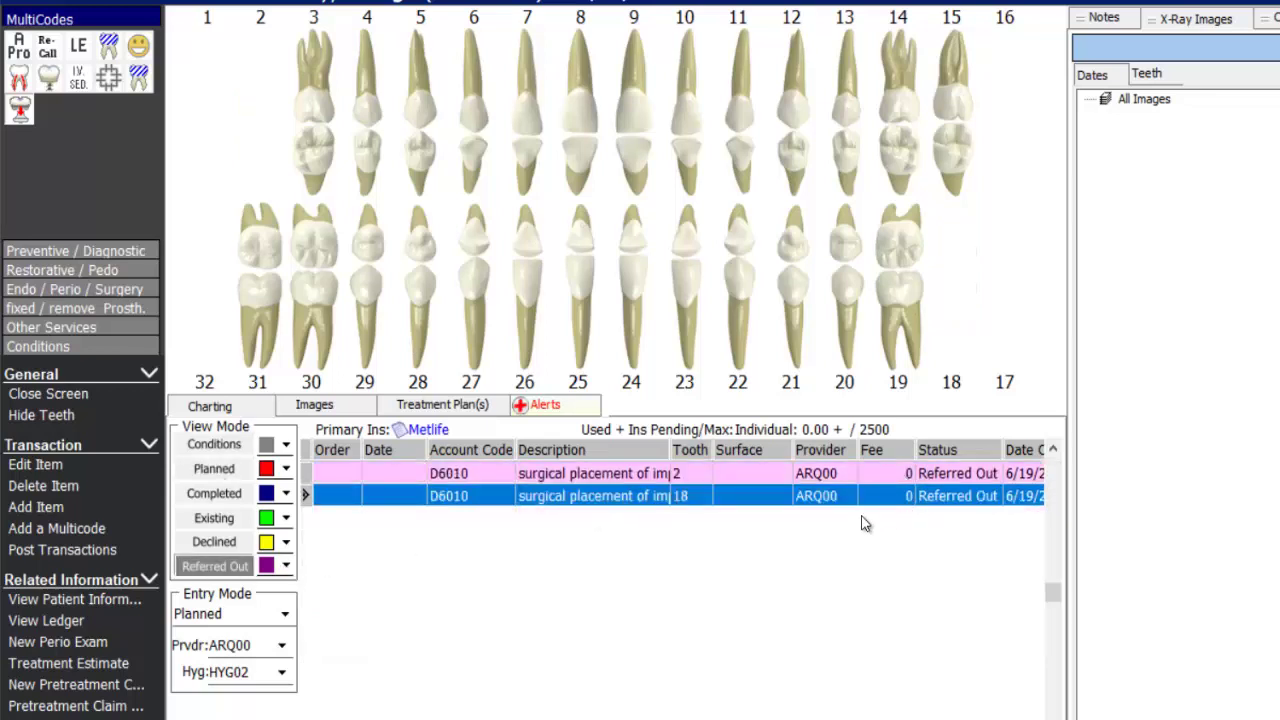
- Inspect the tooth 2 referred-out implant's provider and referral date, then discard the edits
{"action": "double_click", "coordinate": [560, 478]}
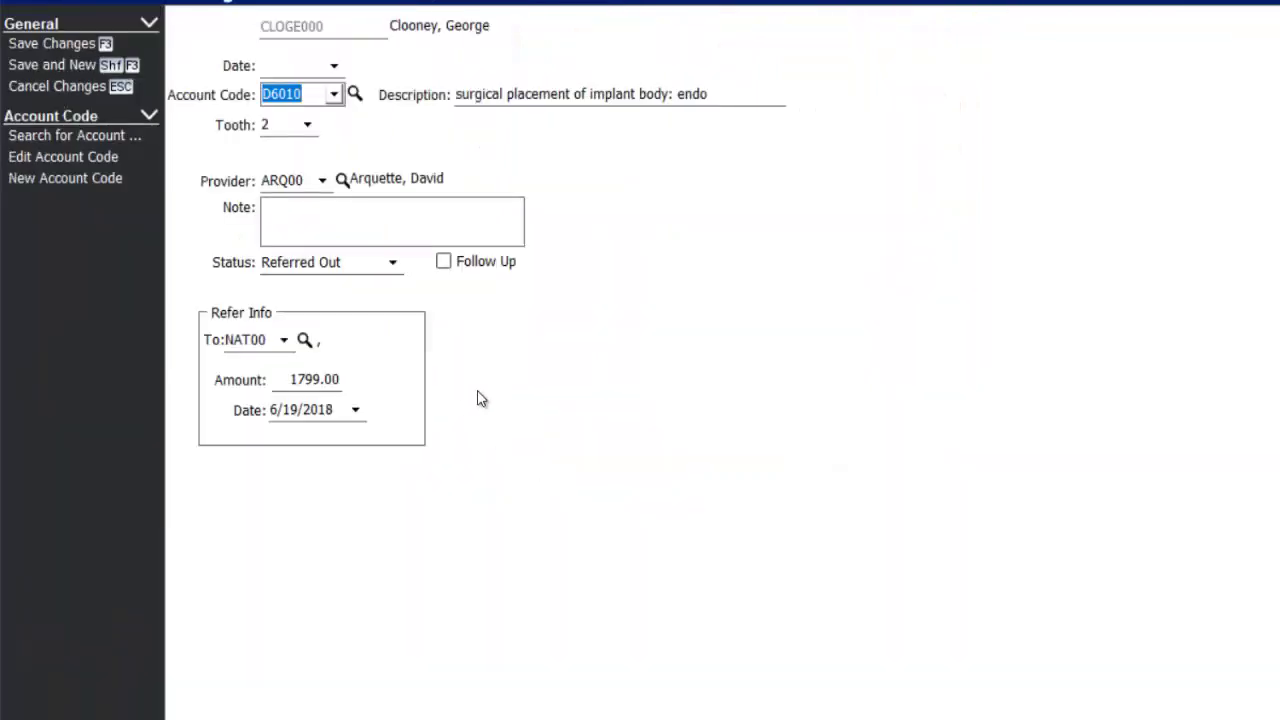
{"action": "left_click", "coordinate": [283, 341]}
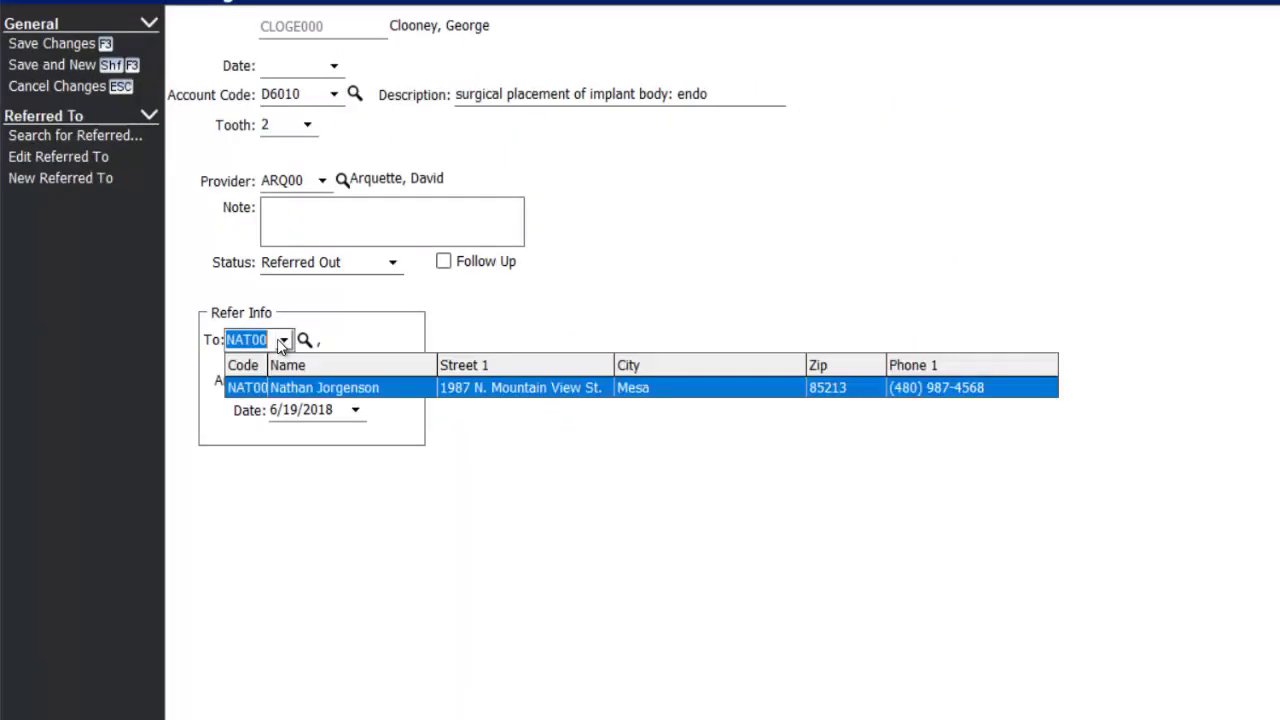
{"action": "left_click", "coordinate": [283, 341]}
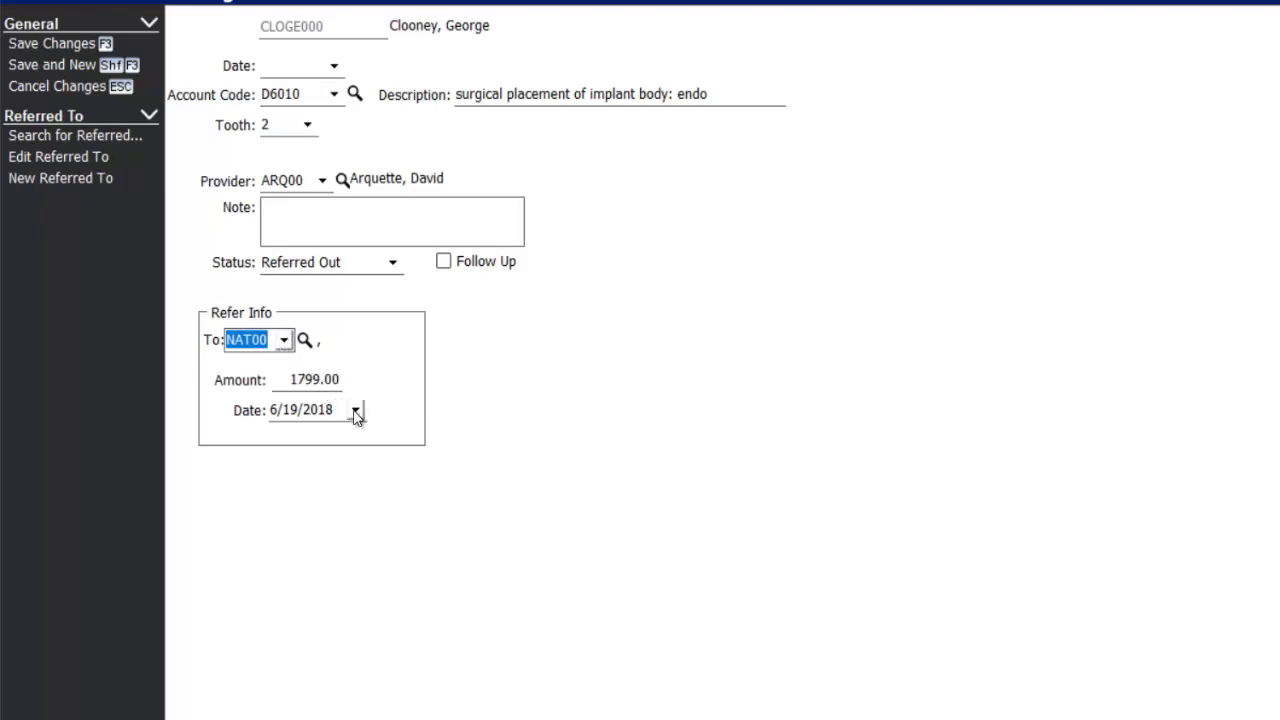
{"action": "left_click", "coordinate": [355, 410]}
{"action": "left_click", "coordinate": [357, 411]}
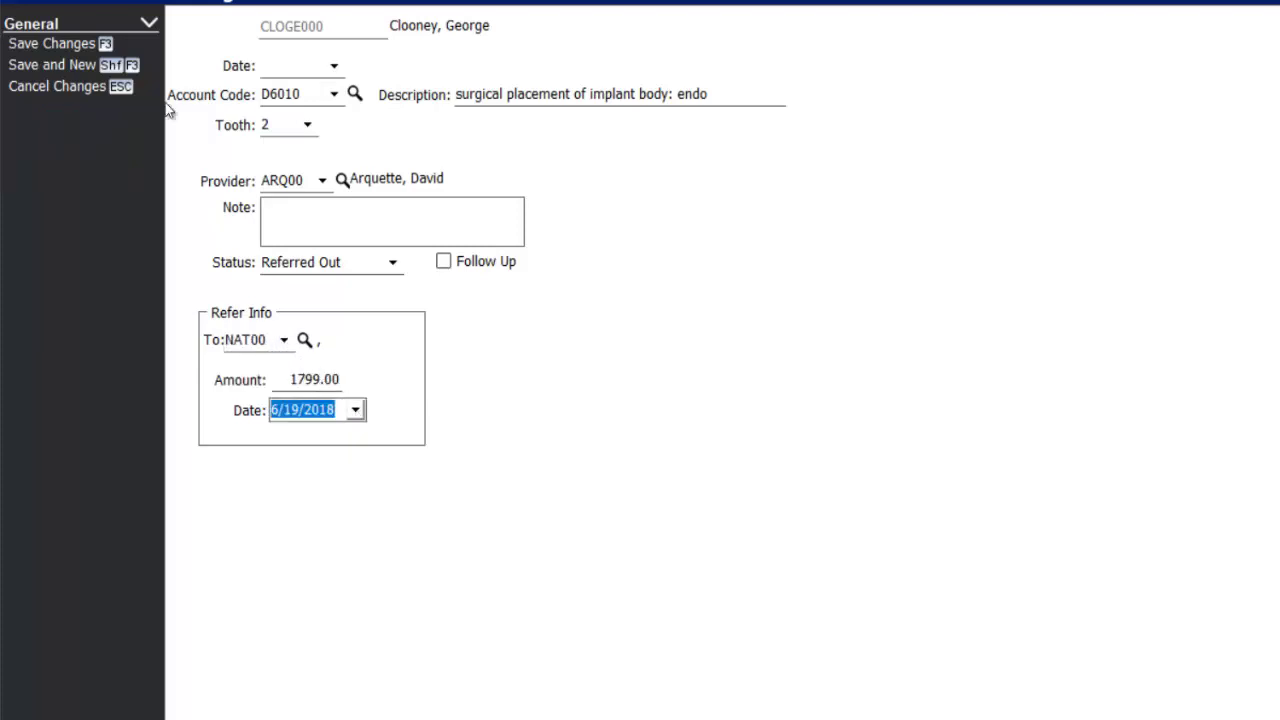
{"action": "left_click", "coordinate": [71, 87]}
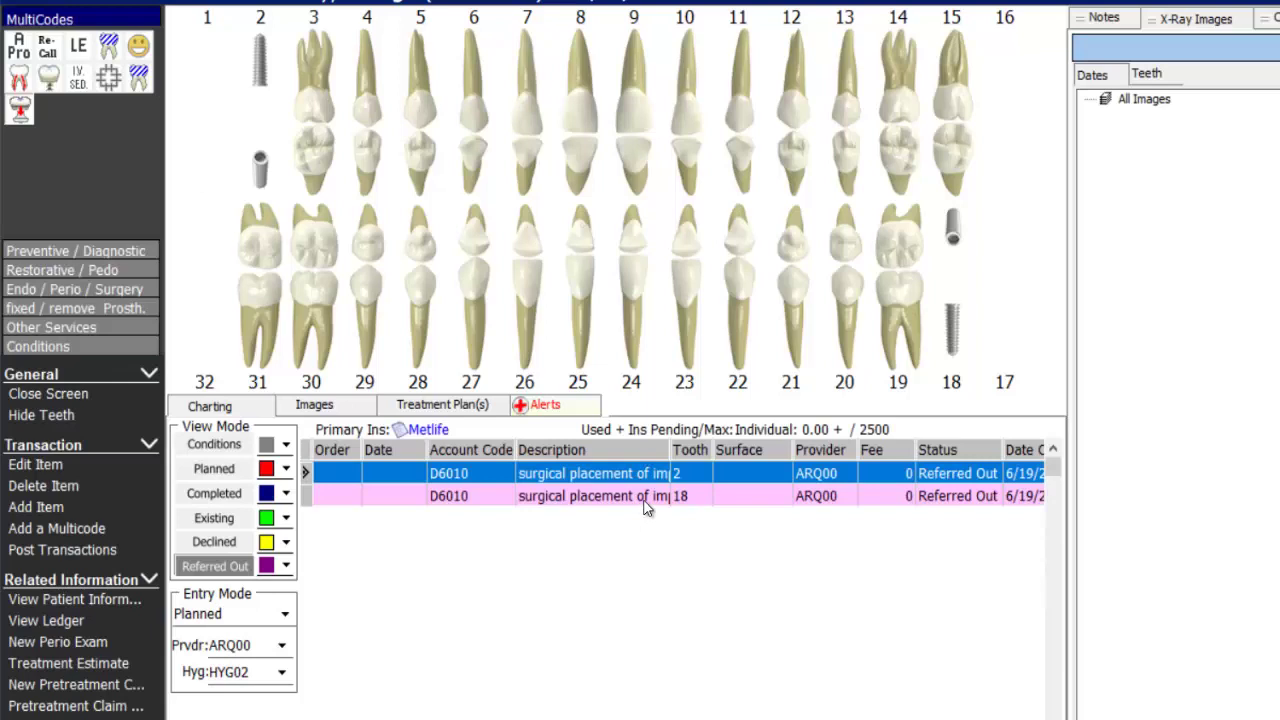
{"action": "left_click", "coordinate": [644, 500]}
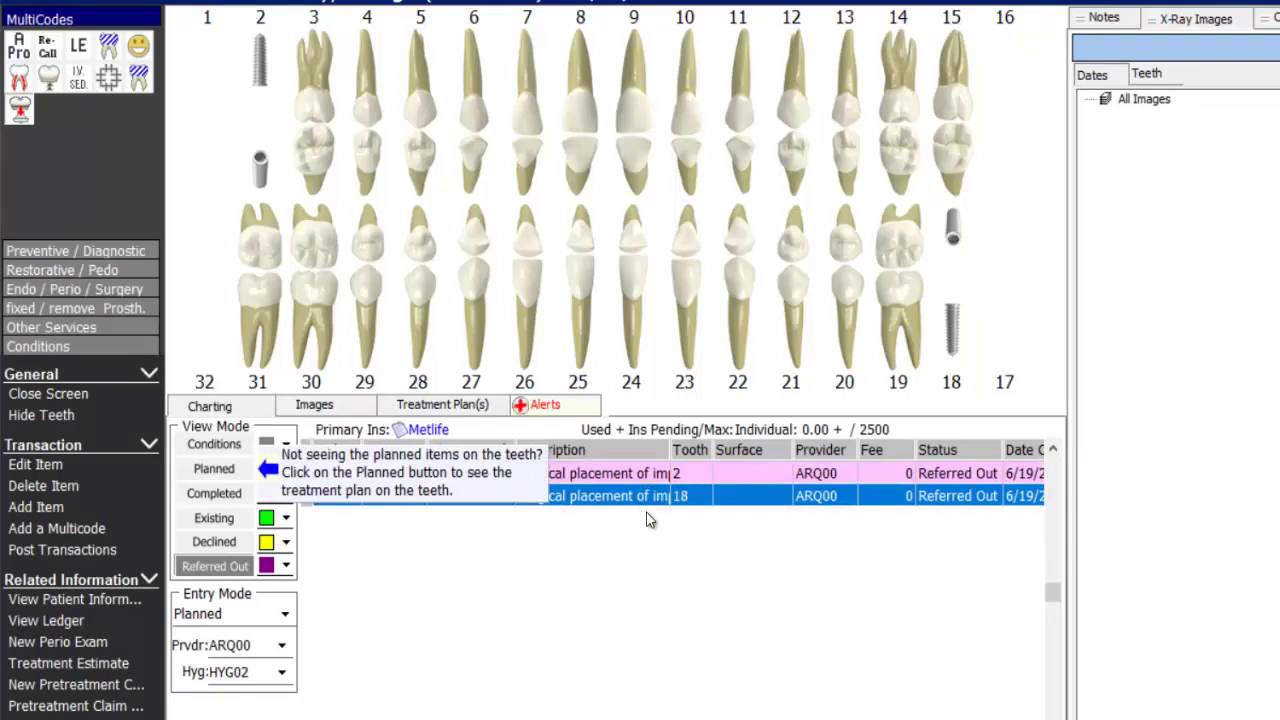
- Show planned items again and put both D6056 abutments in treatment order 1
{"action": "left_click", "coordinate": [216, 470]}
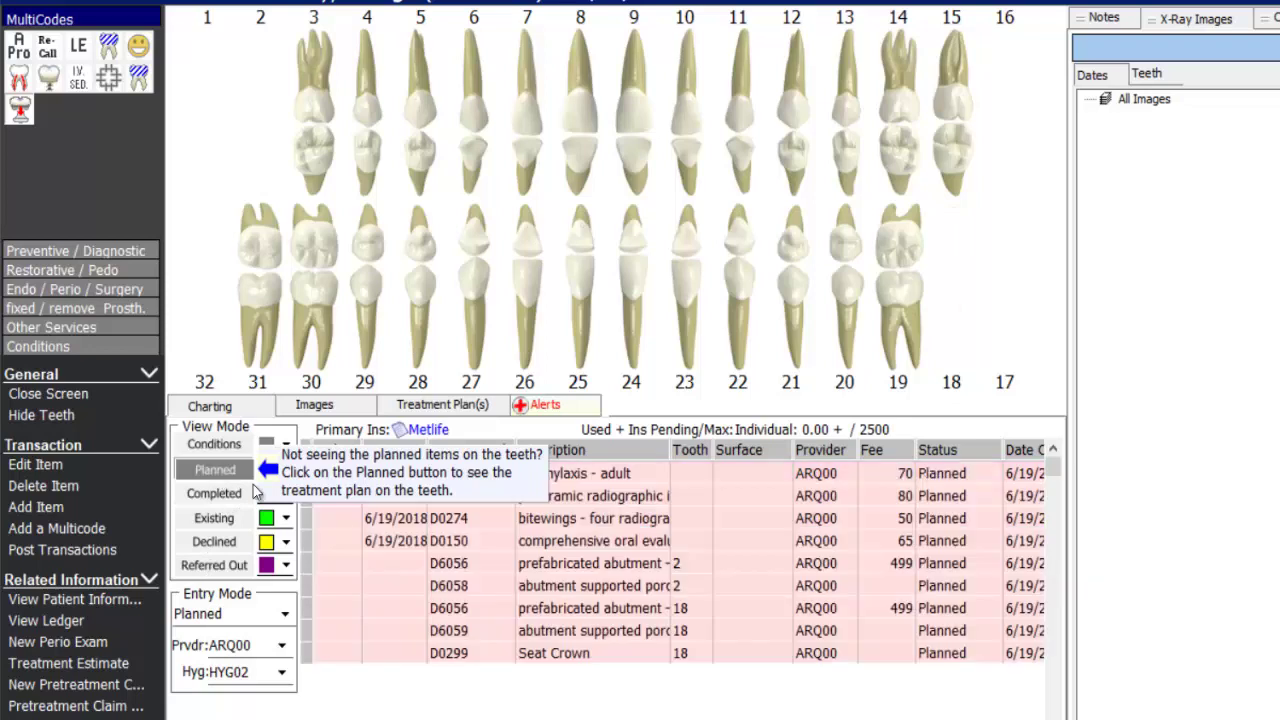
{"action": "left_click", "coordinate": [621, 568]}
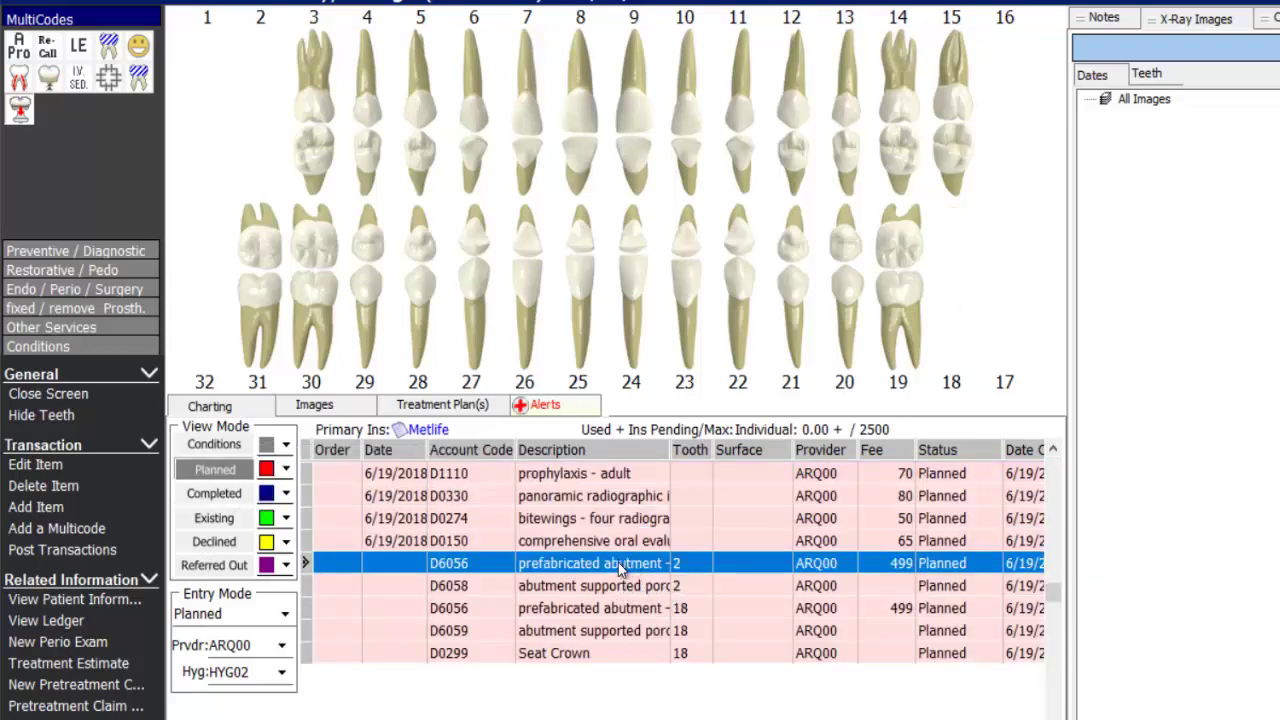
{"action": "left_click", "coordinate": [592, 610], "text": "ctrl"}
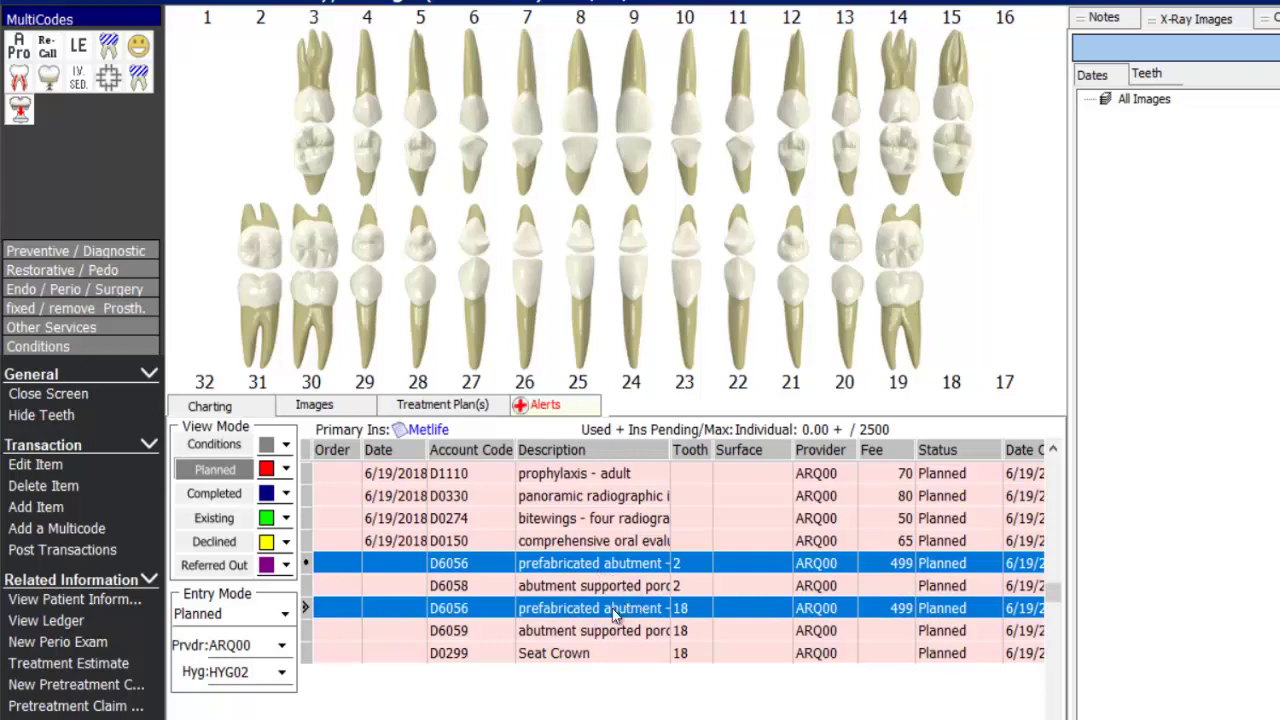
{"action": "key", "text": "1"}
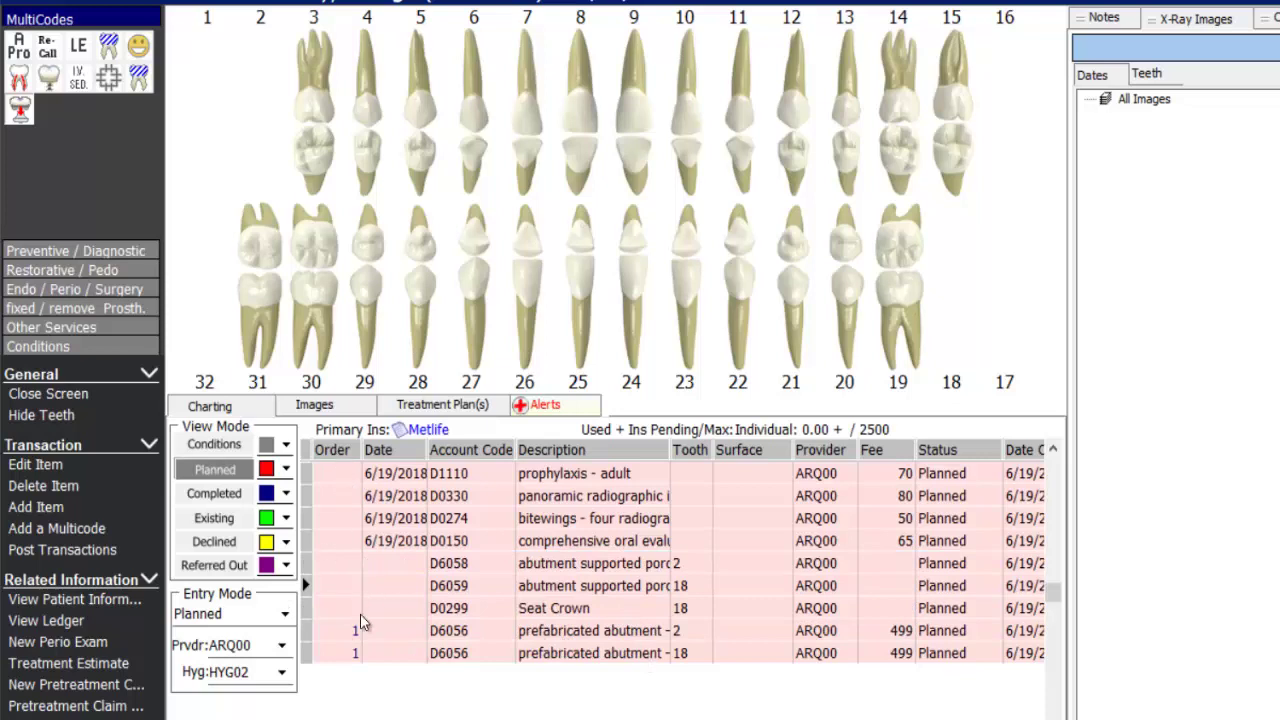
- Set both abutment crowns (D6058, D6059) to order 2 and Seat Crown (D0299) to order 3
{"action": "left_click", "coordinate": [355, 653]}
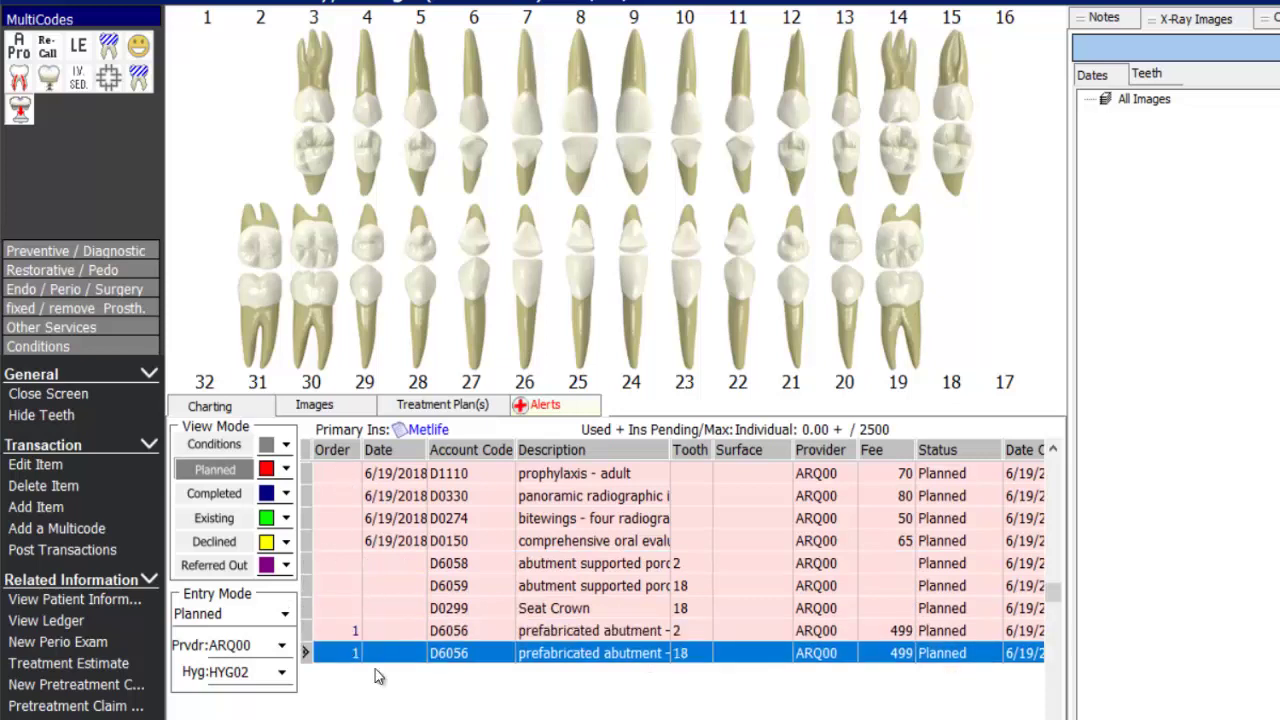
{"action": "left_click", "coordinate": [588, 568]}
{"action": "left_click", "coordinate": [580, 590], "text": "ctrl"}
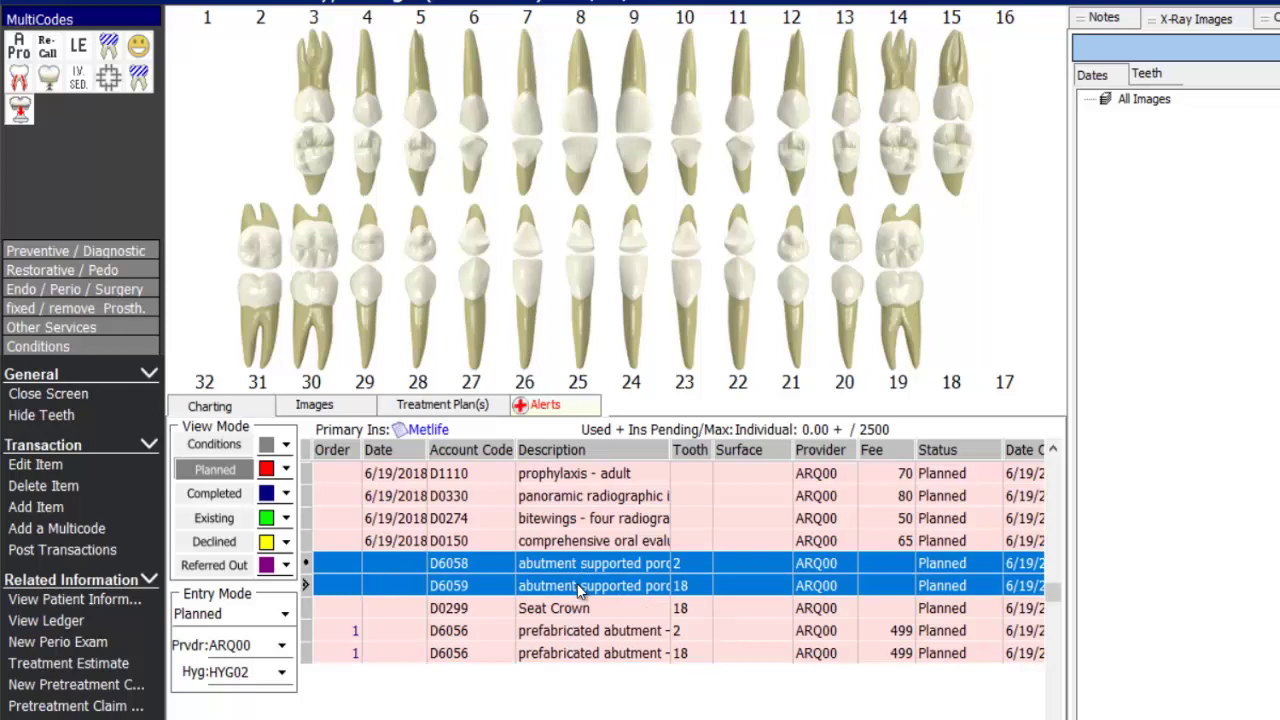
{"action": "key", "text": "2"}
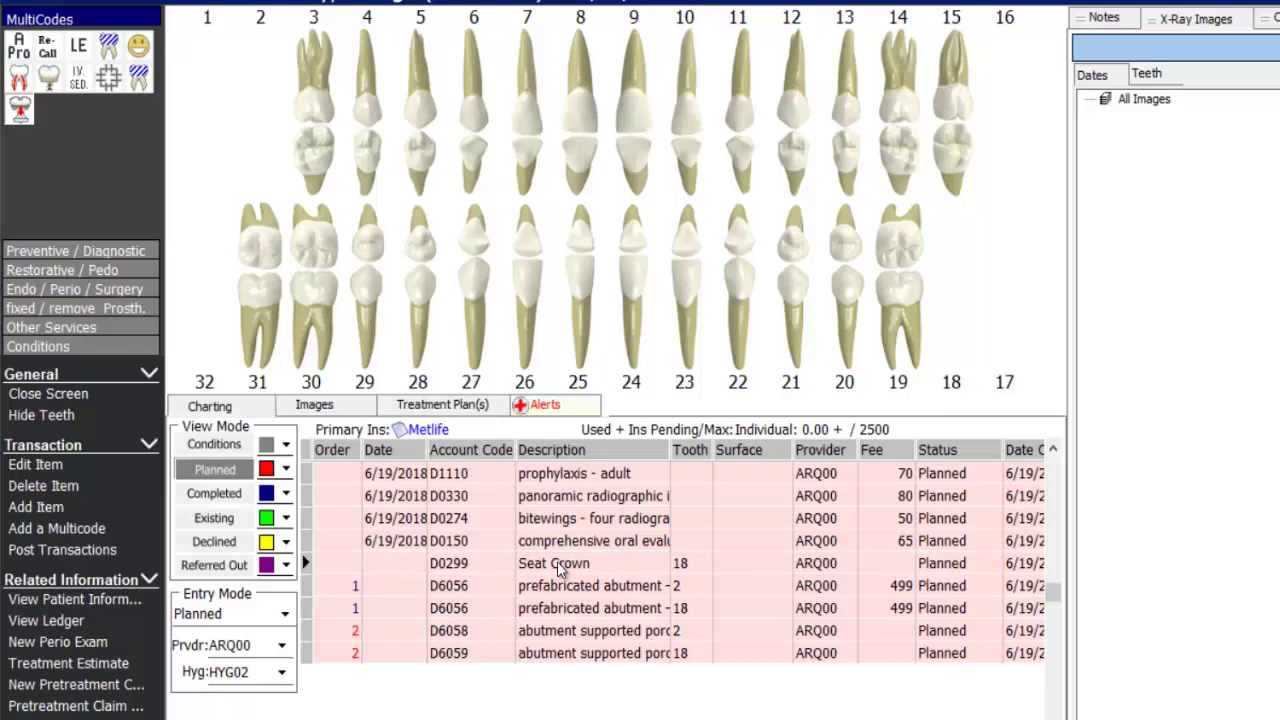
{"action": "left_click", "coordinate": [560, 567]}
{"action": "key", "text": "3"}
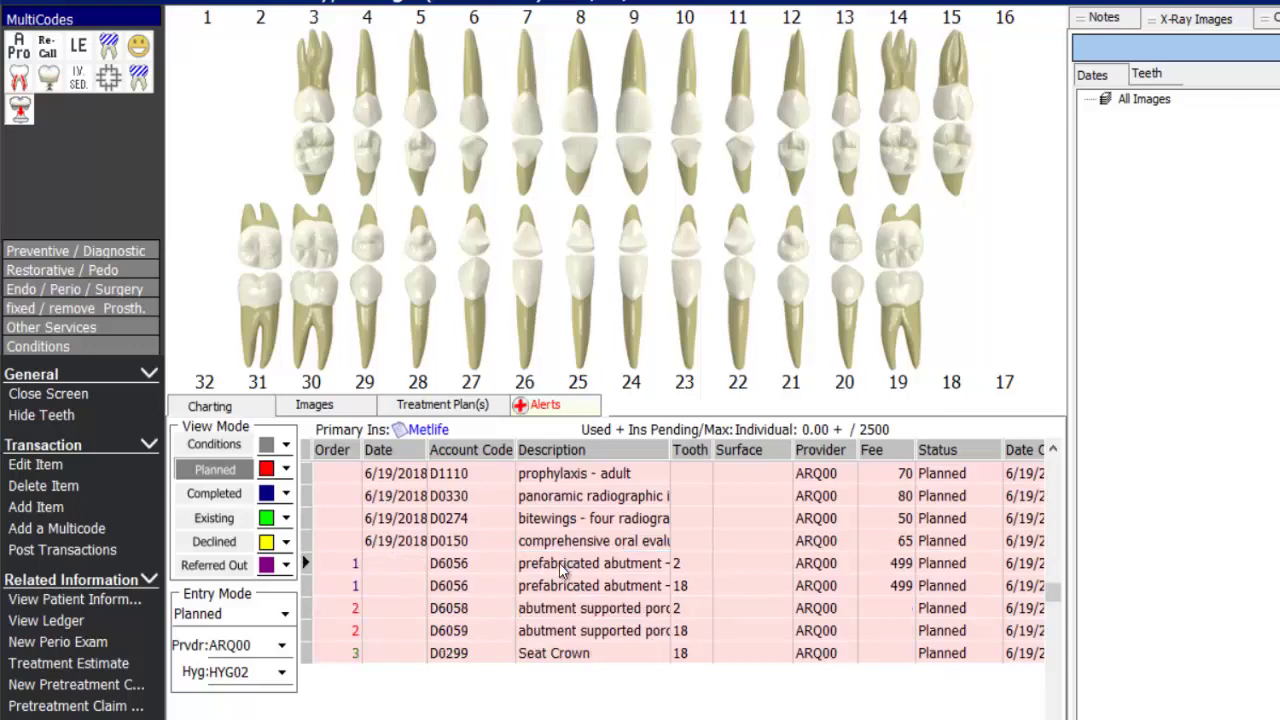
{"action": "left_click", "coordinate": [356, 588]}
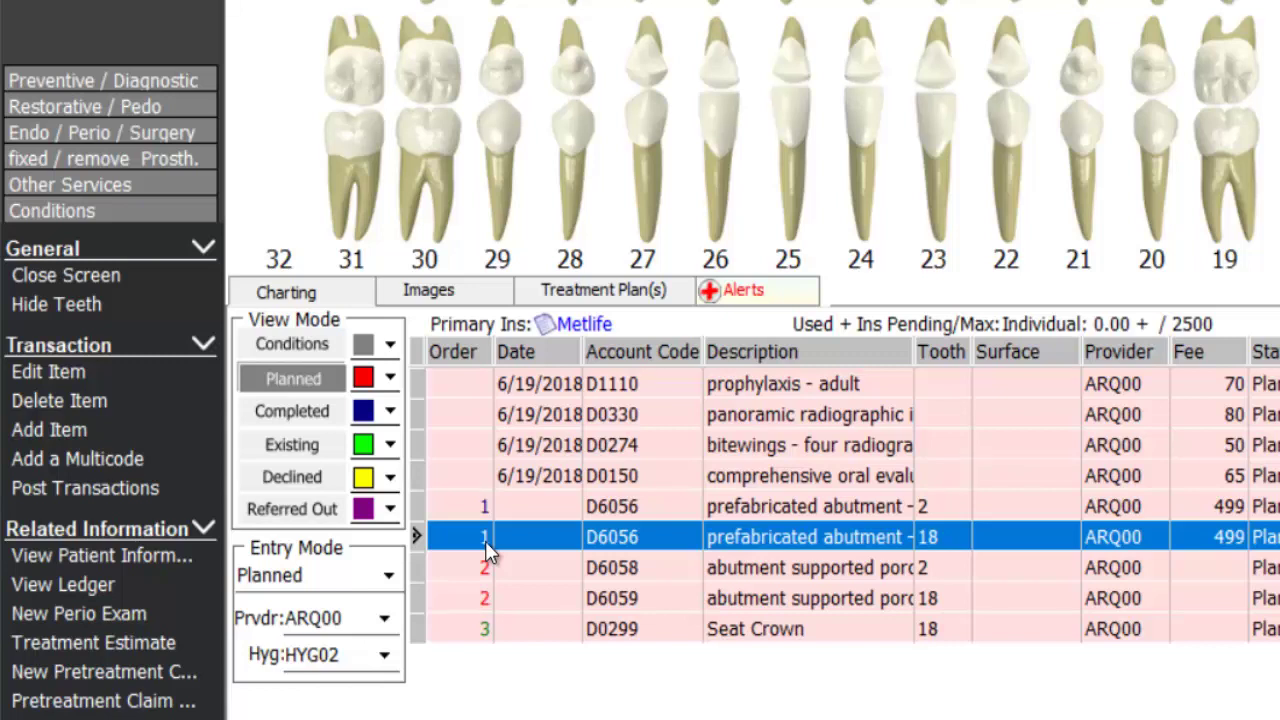
- Open the treatment plan estimate with Show Recall Codes unchecked
{"action": "left_click", "coordinate": [118, 644]}
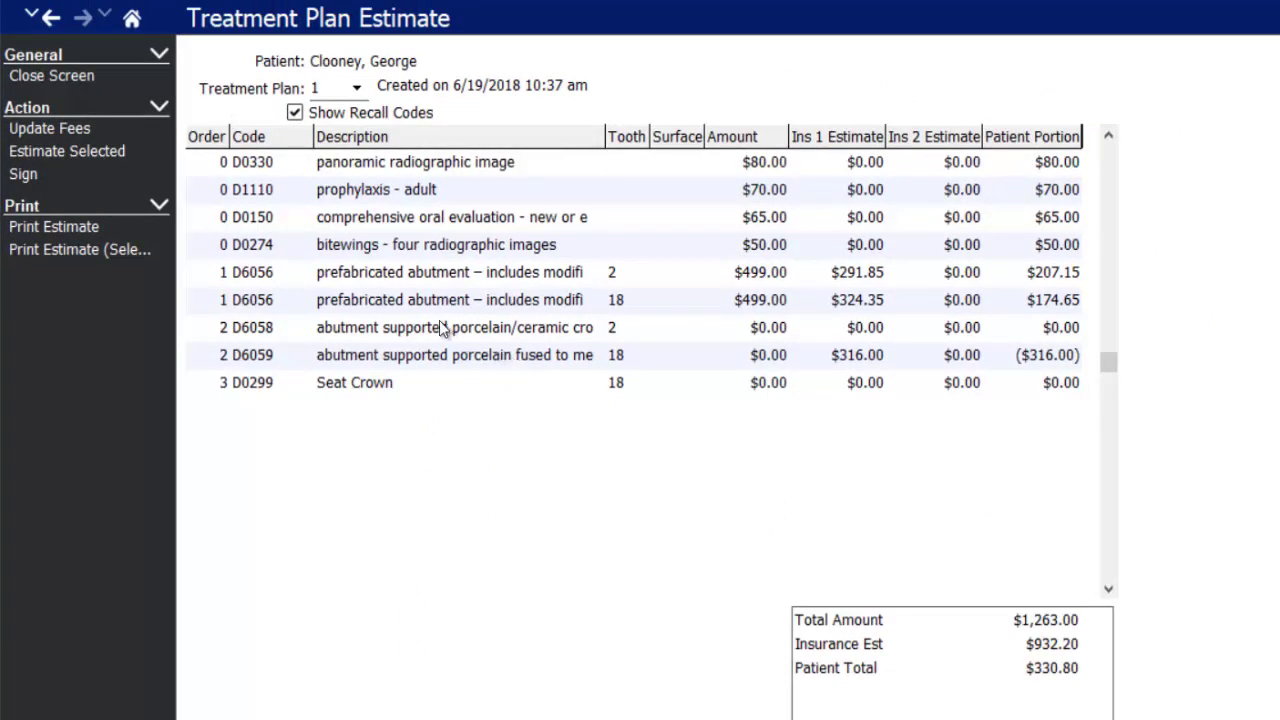
{"action": "left_click", "coordinate": [294, 113]}
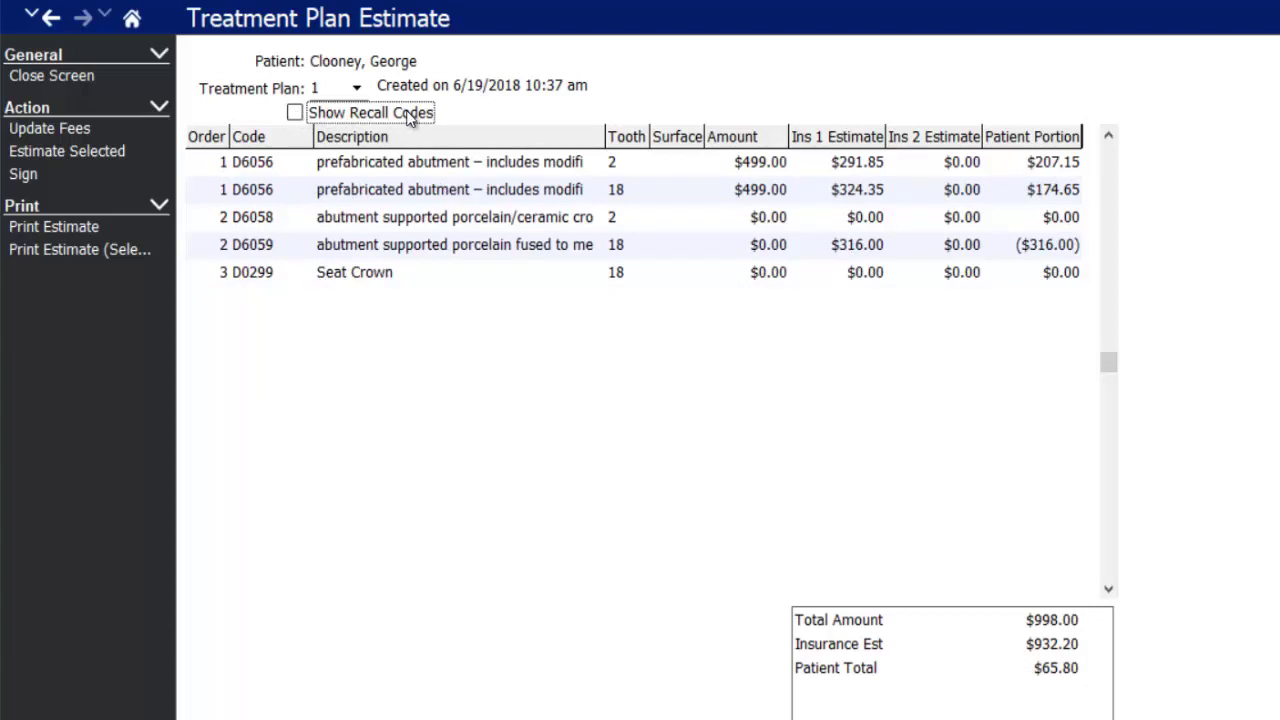
{"action": "left_click", "coordinate": [372, 162]}
{"action": "left_click", "coordinate": [372, 190]}
{"action": "left_click", "coordinate": [385, 245]}
{"action": "left_click", "coordinate": [366, 266]}
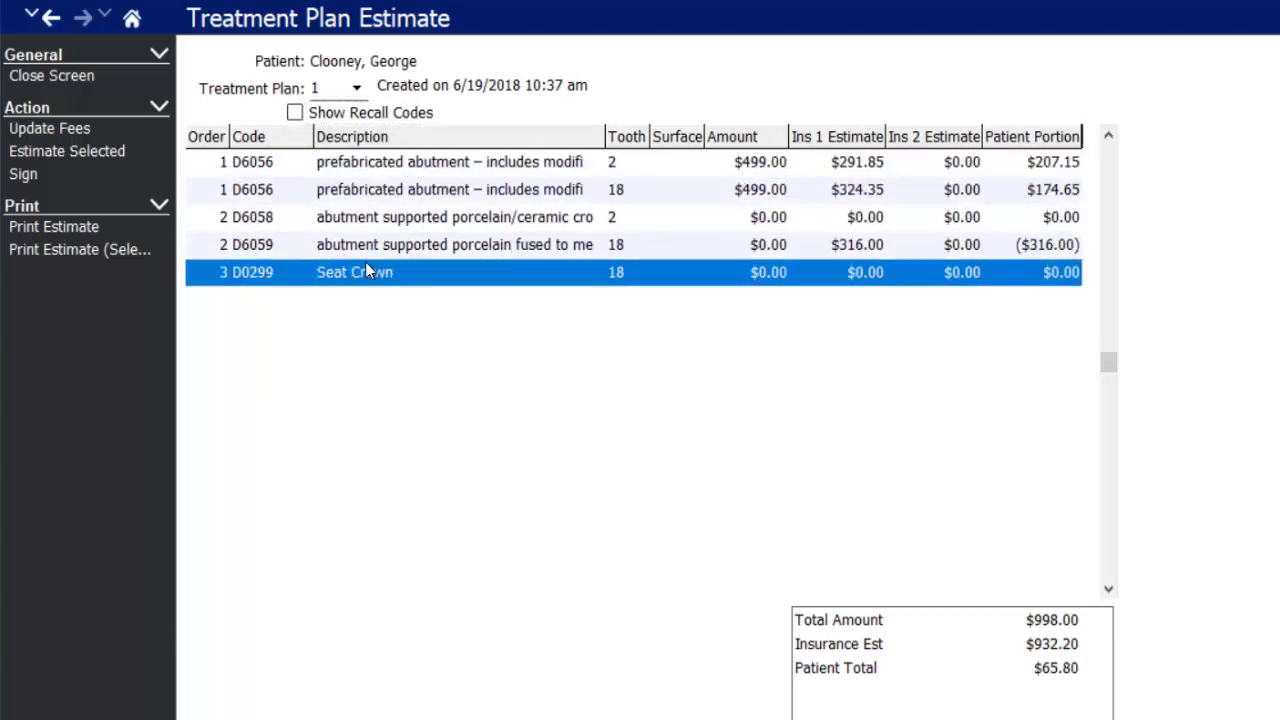
- Select both D6056 abutment rows and print an estimate of only those items
{"action": "left_click", "coordinate": [357, 245]}
{"action": "left_click", "coordinate": [357, 217]}
{"action": "left_click", "coordinate": [357, 190]}
{"action": "left_click", "coordinate": [357, 163]}
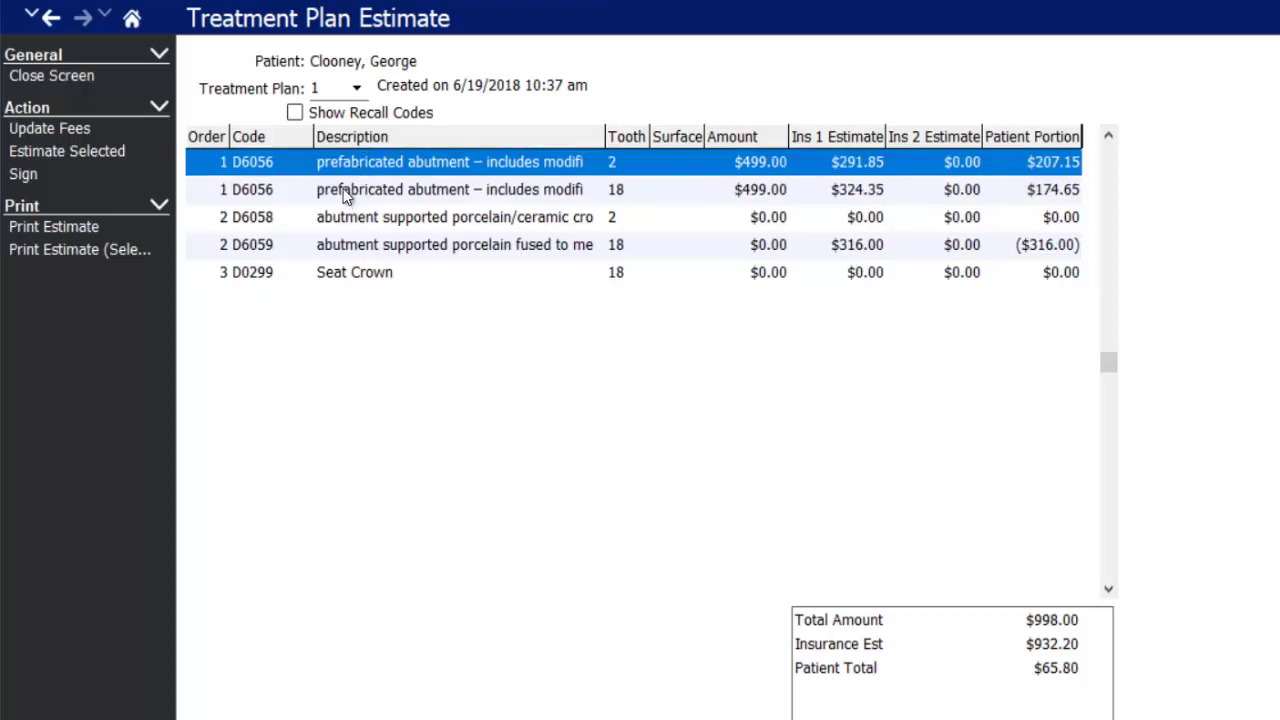
{"action": "left_click", "coordinate": [341, 193], "text": "ctrl"}
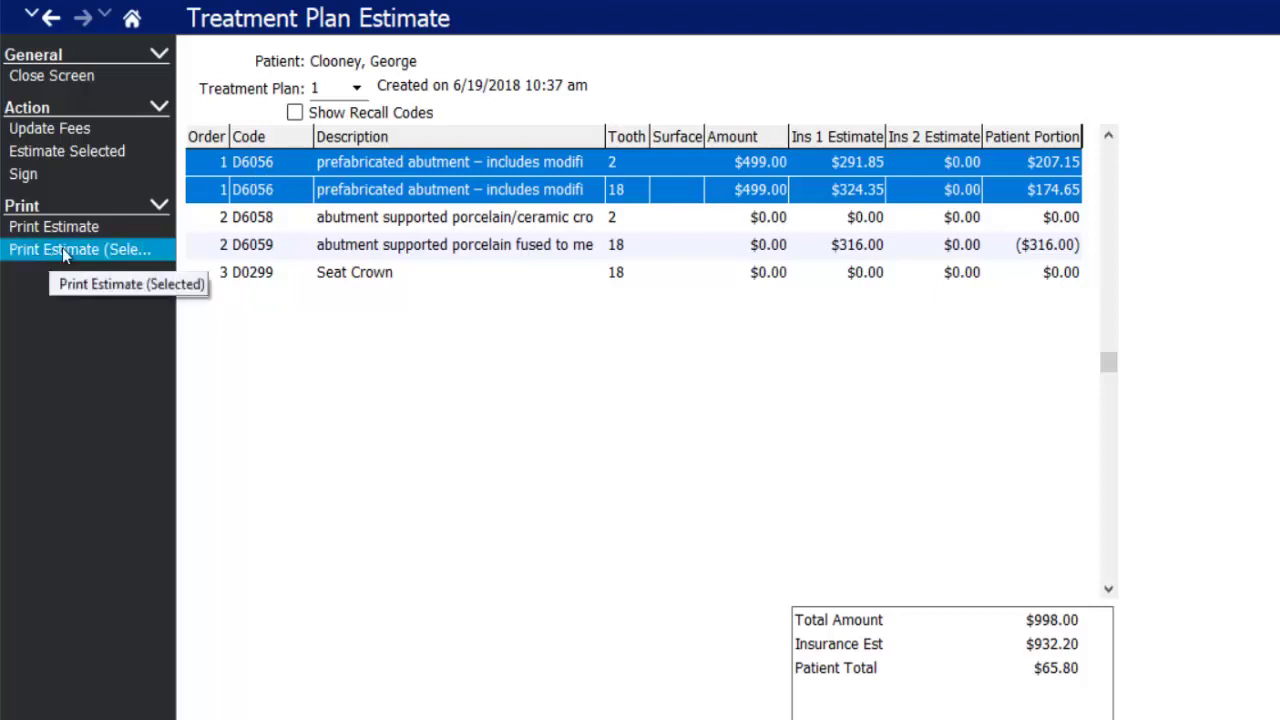
{"action": "left_click", "coordinate": [128, 256]}
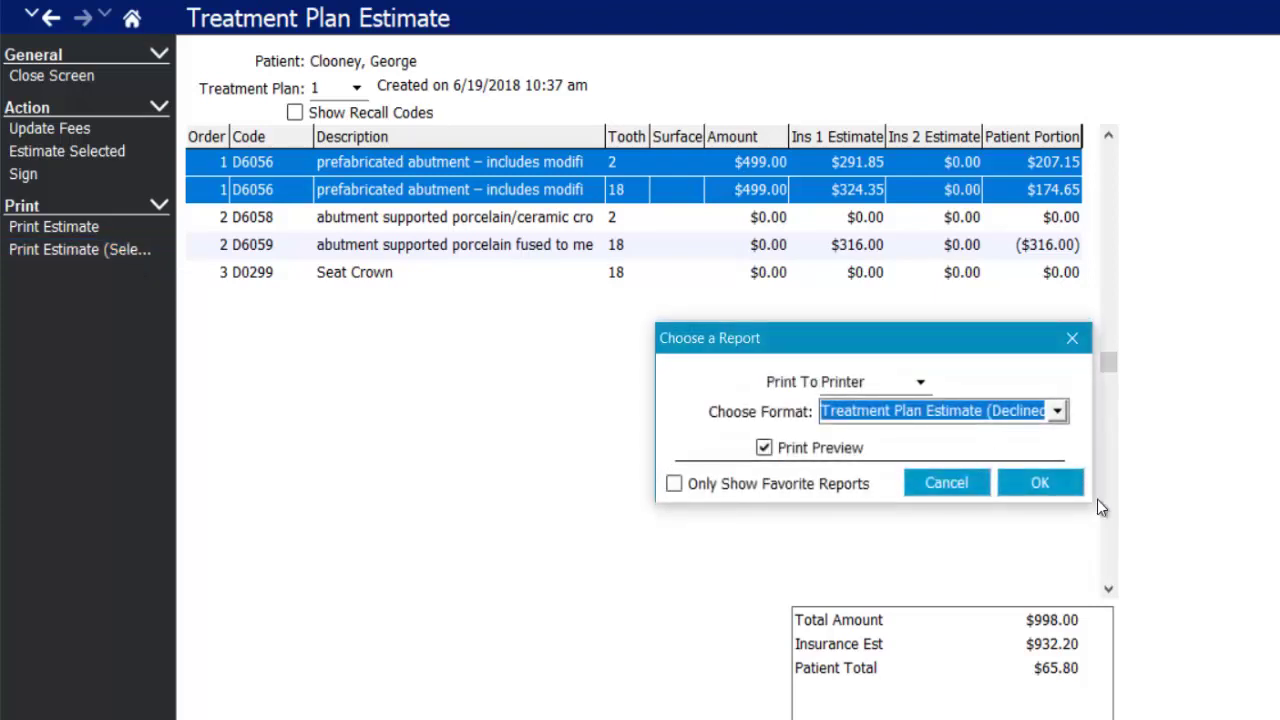
- Preview the two-abutment estimate in the standard Treatment Plan Estimate format, scroll through it, and close it
{"action": "left_click", "coordinate": [1059, 412]}
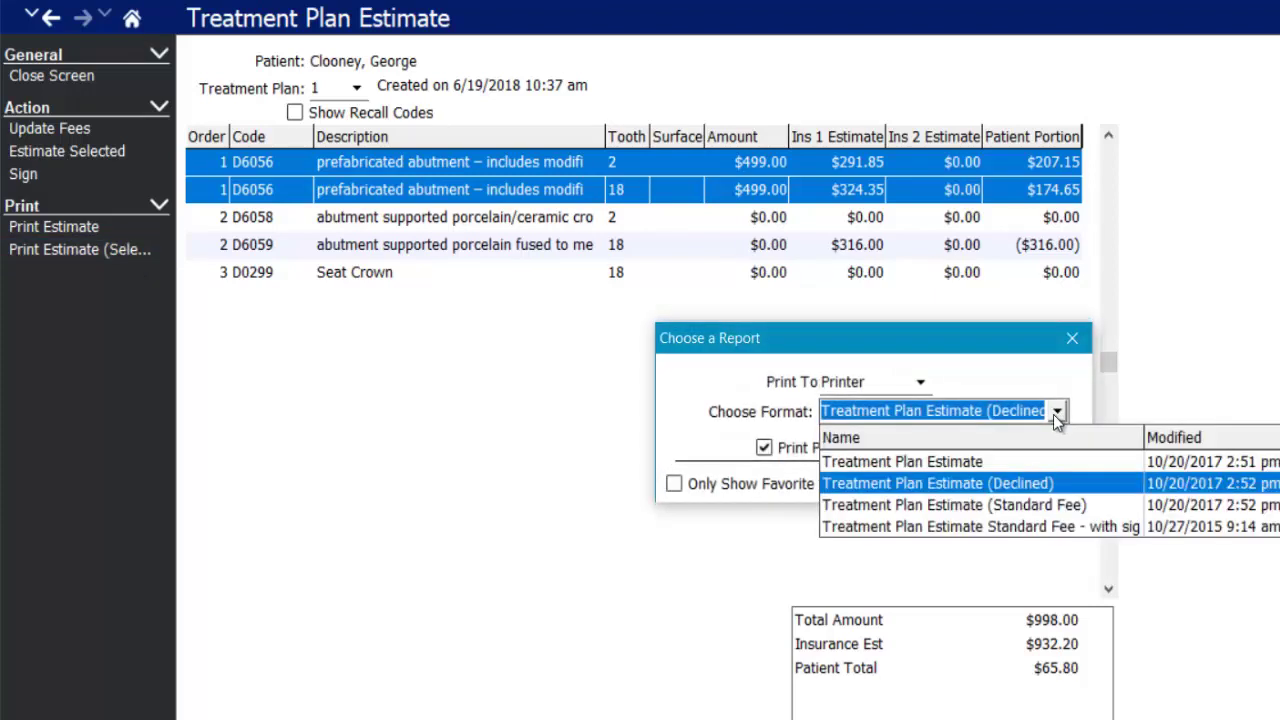
{"action": "left_click", "coordinate": [929, 462]}
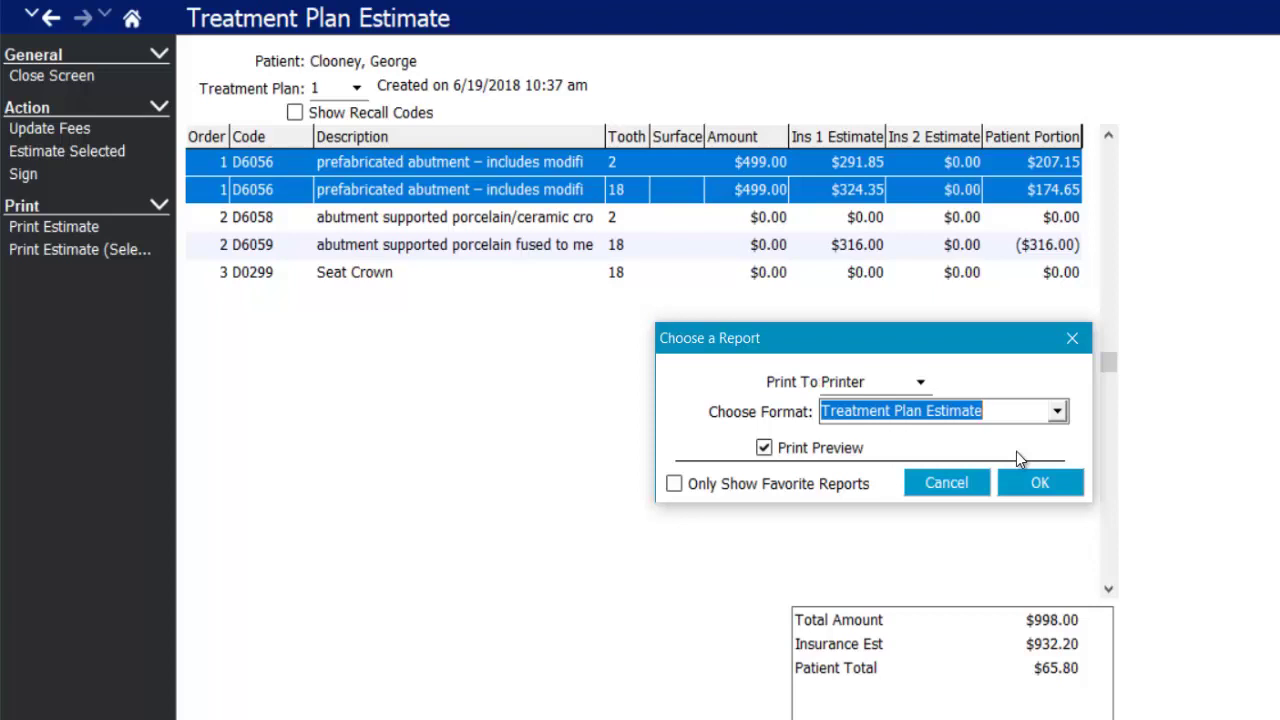
{"action": "left_click", "coordinate": [1037, 479]}
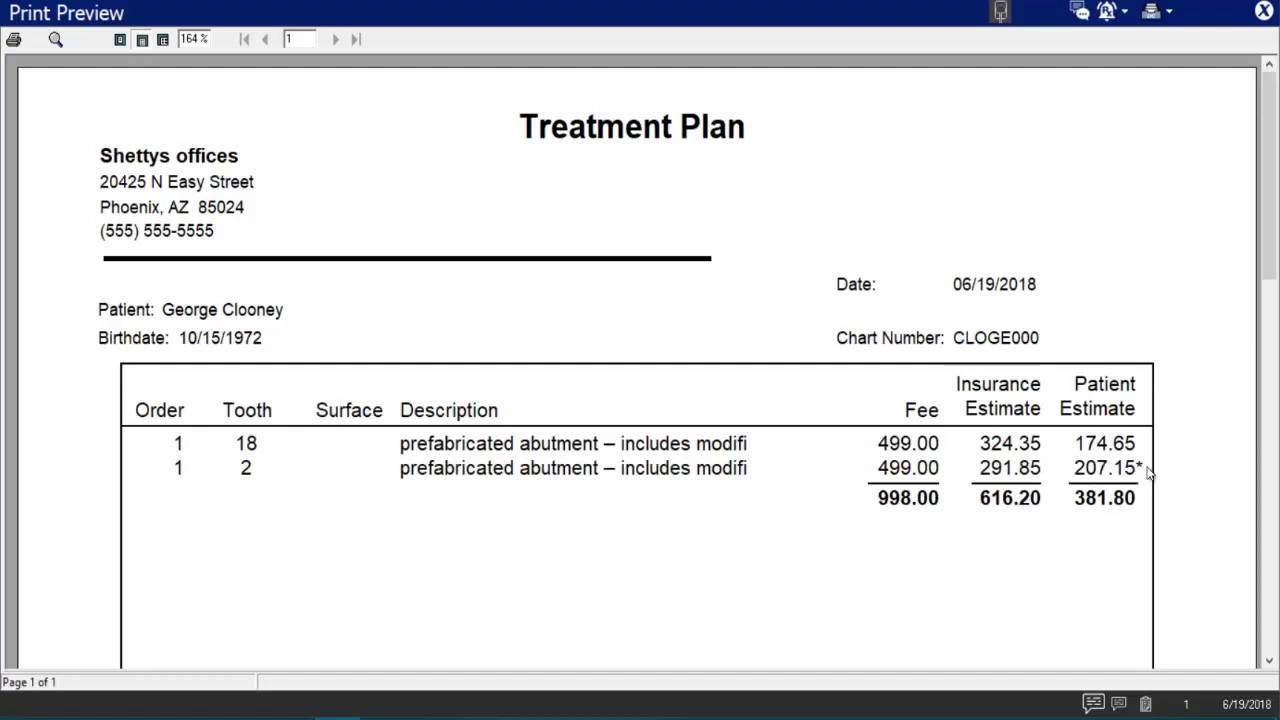
{"action": "left_click_drag", "start_coordinate": [1273, 204], "coordinate": [1270, 470]}
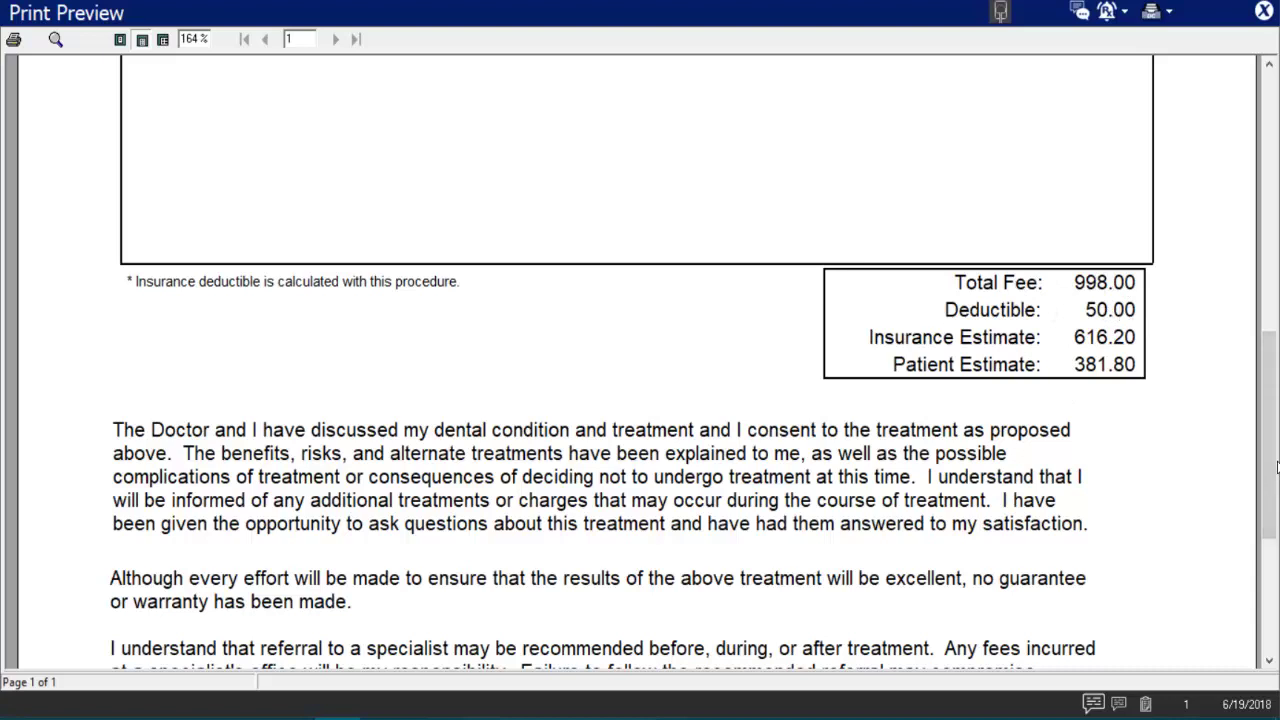
{"action": "scroll", "coordinate": [1276, 467], "scroll_direction": "down", "scroll_amount": 3}
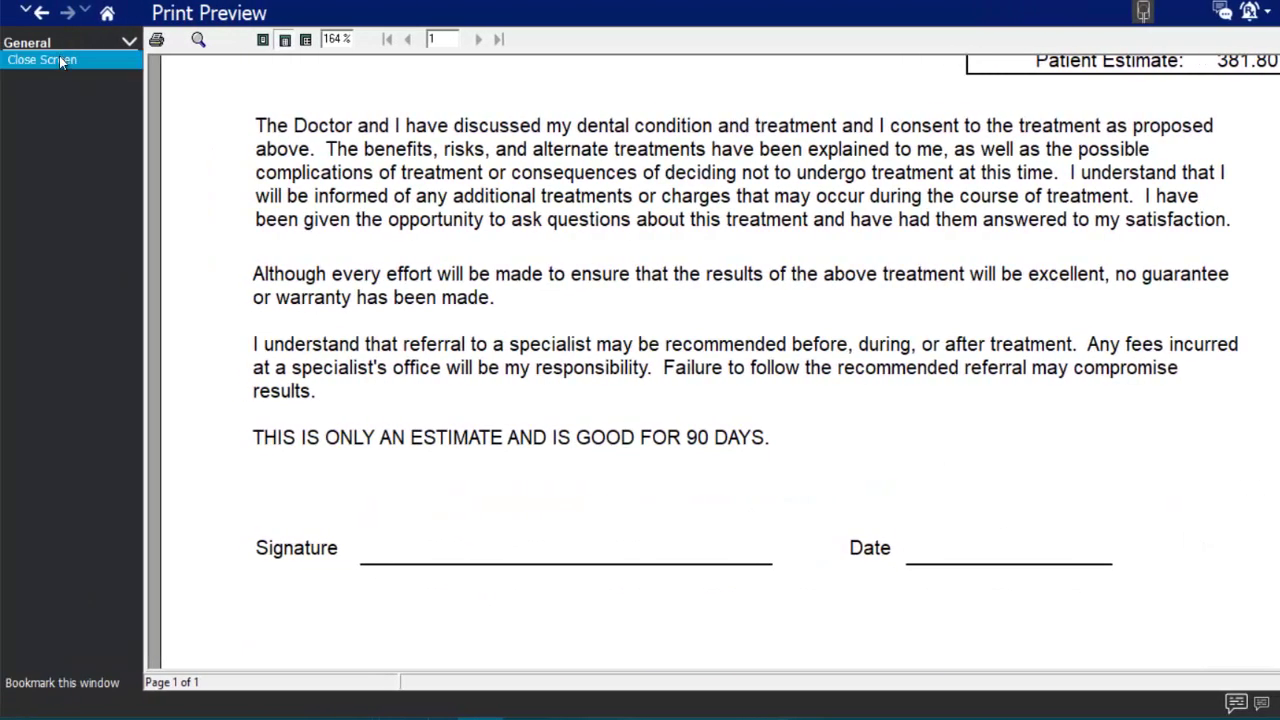
{"action": "left_click", "coordinate": [60, 60]}
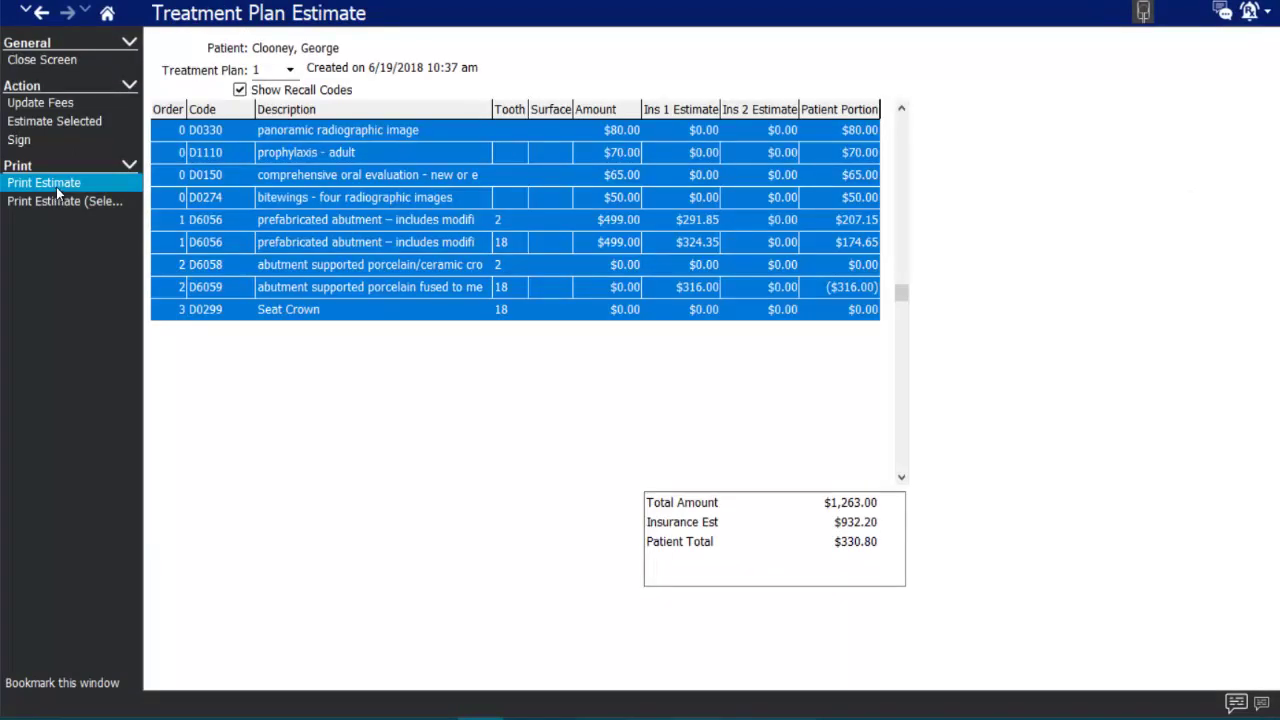
- Preview the full estimate in Treatment Plan Estimate (Standard Fee) format, totaling $1,263.00, then close it
{"action": "left_click", "coordinate": [56, 187]}
{"action": "left_click", "coordinate": [859, 334]}
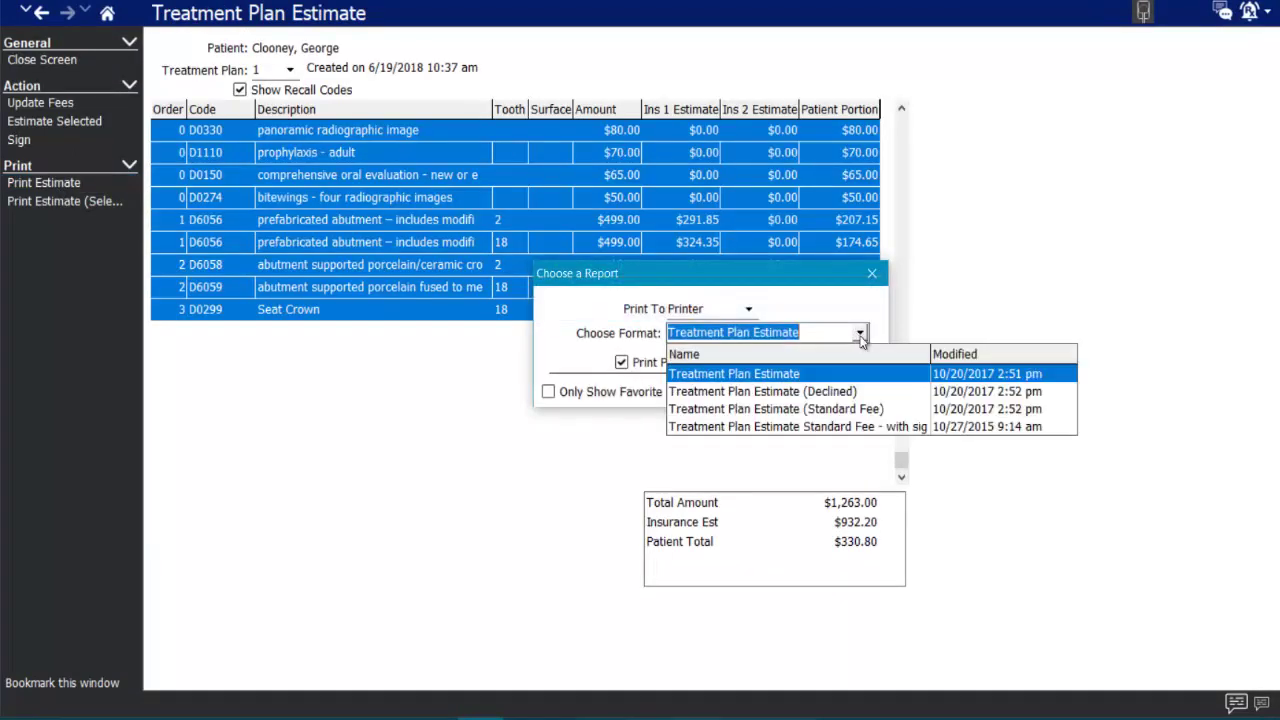
{"action": "left_click", "coordinate": [815, 409]}
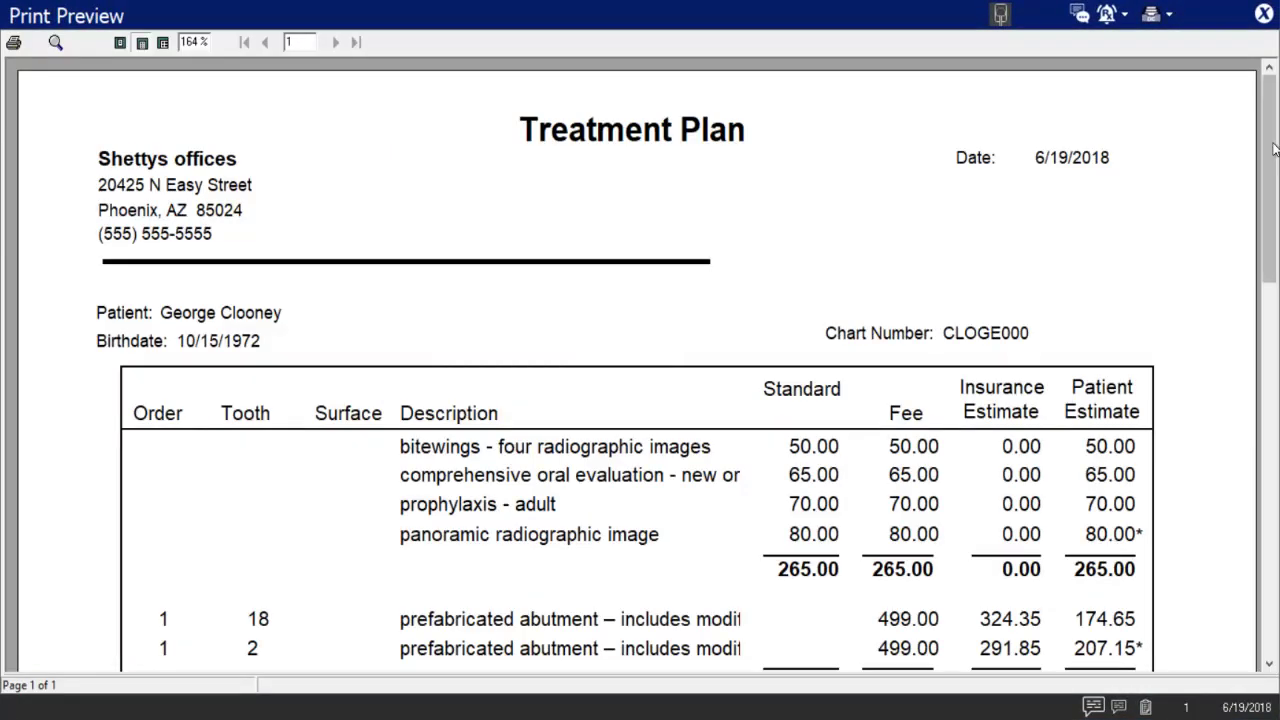
{"action": "scroll", "coordinate": [1240, 246], "scroll_direction": "down", "scroll_amount": 5}
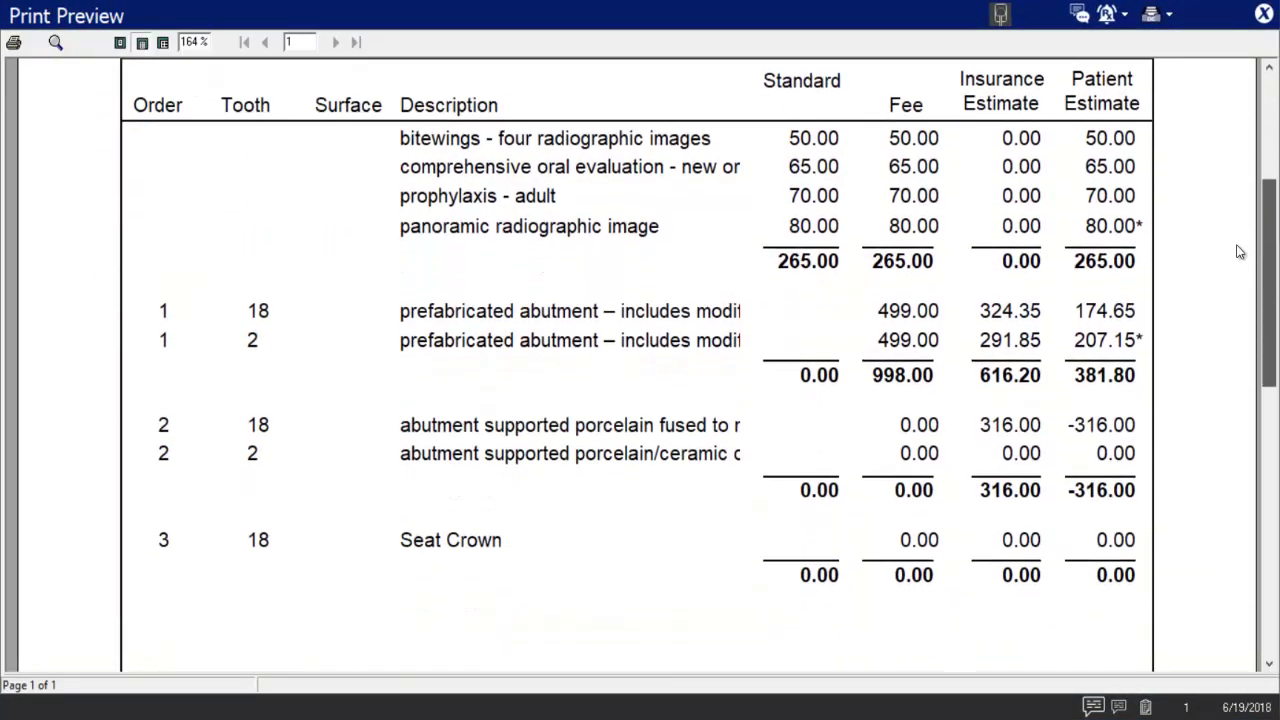
{"action": "scroll", "coordinate": [1238, 250], "scroll_direction": "down", "scroll_amount": 1}
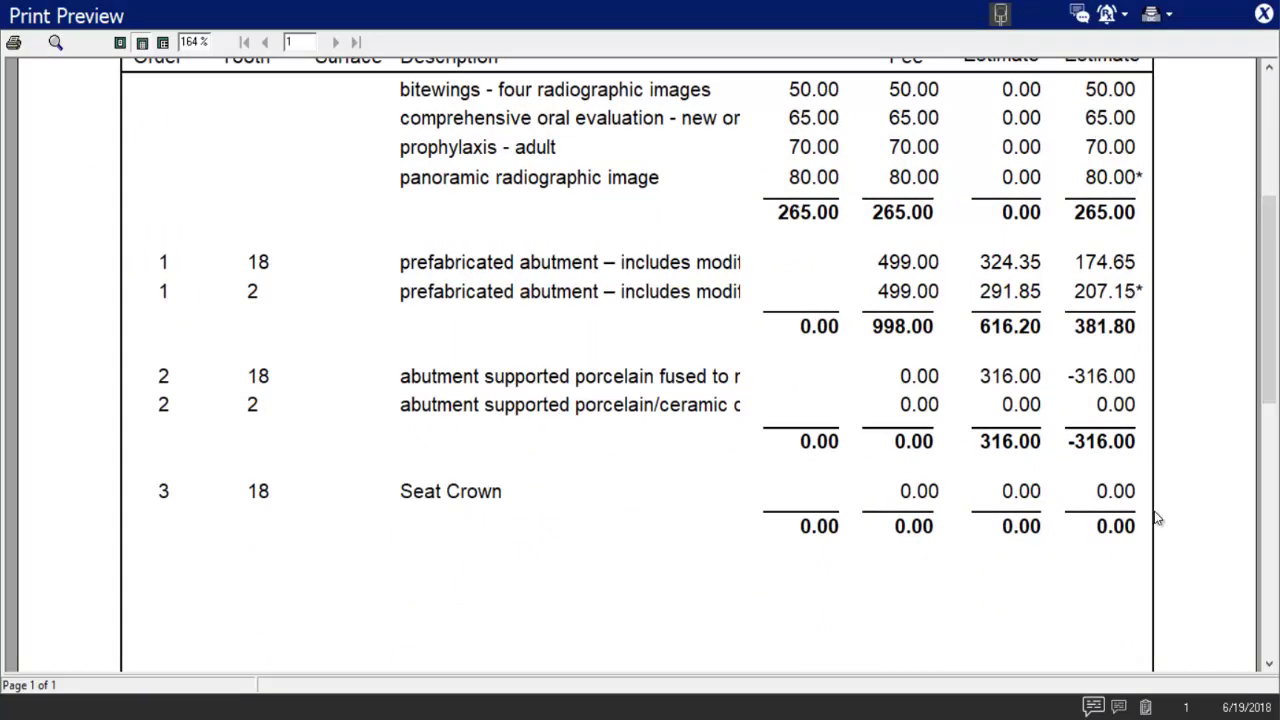
{"action": "scroll", "coordinate": [1150, 460], "scroll_direction": "up", "scroll_amount": 2}
{"action": "scroll", "coordinate": [1145, 300], "scroll_direction": "down", "scroll_amount": 3}
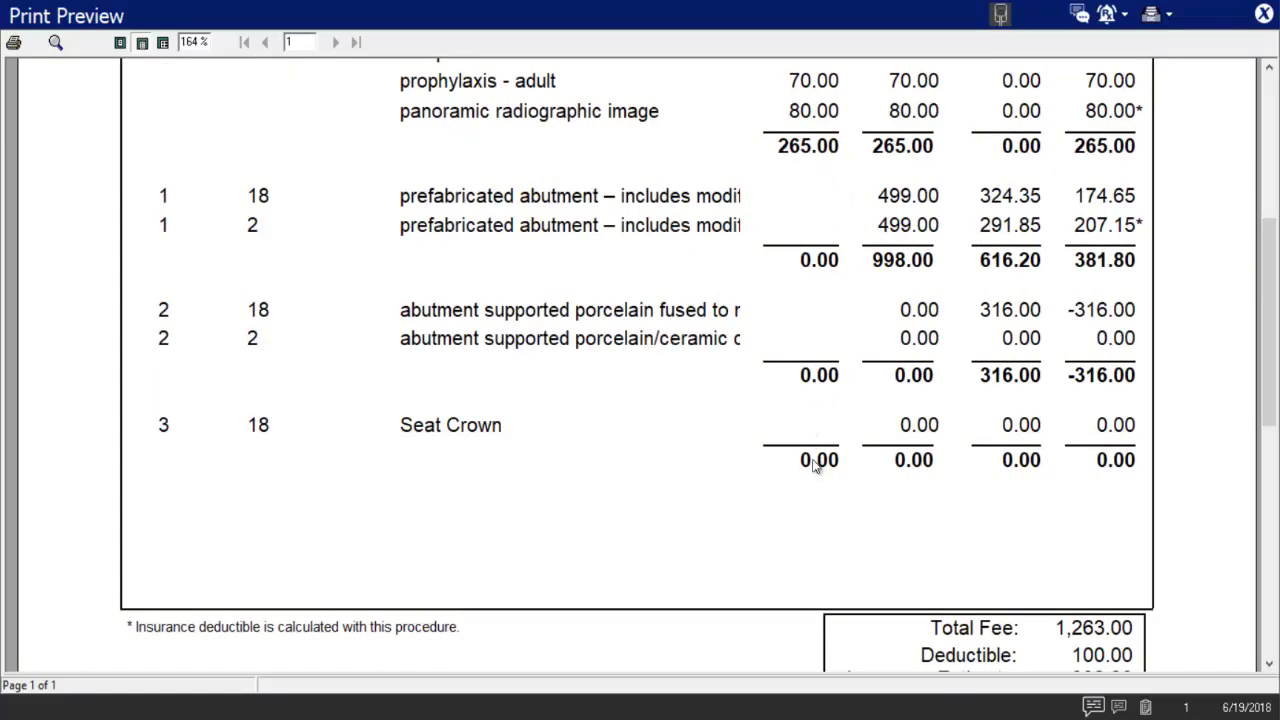
{"action": "scroll", "coordinate": [815, 465], "scroll_direction": "down", "scroll_amount": 5}
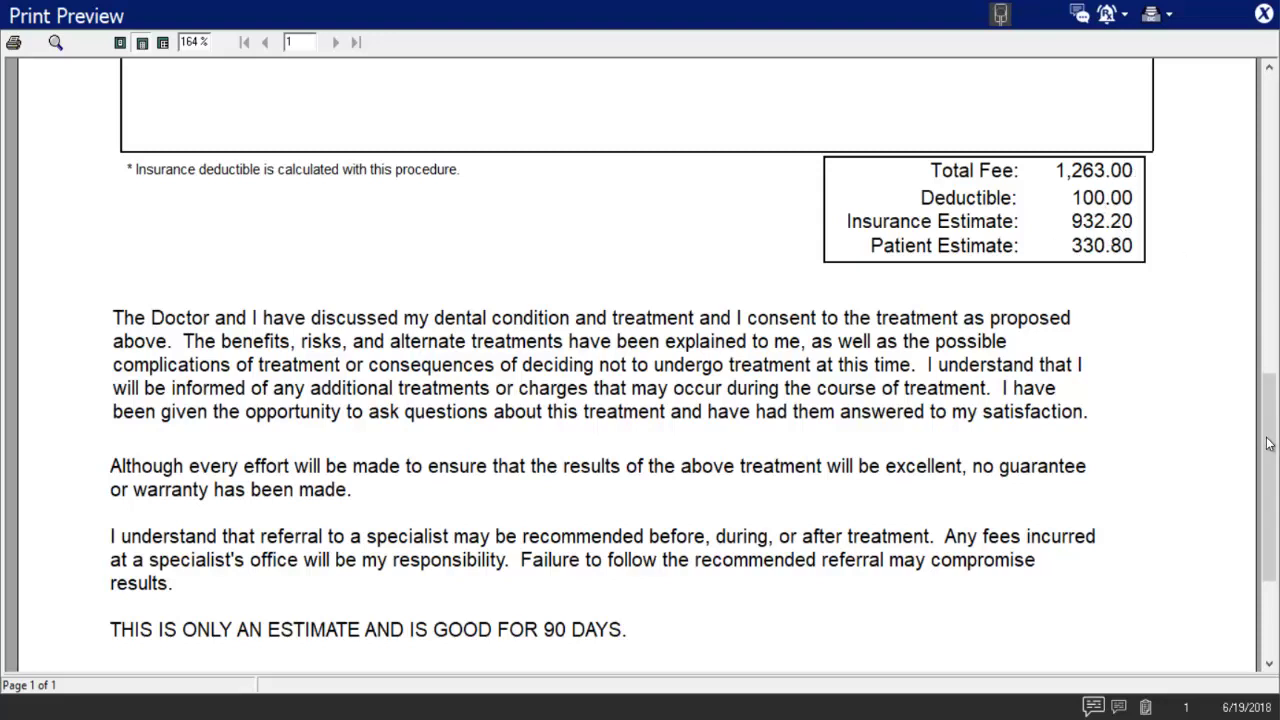
{"action": "scroll", "coordinate": [1268, 444], "scroll_direction": "down", "scroll_amount": 3}
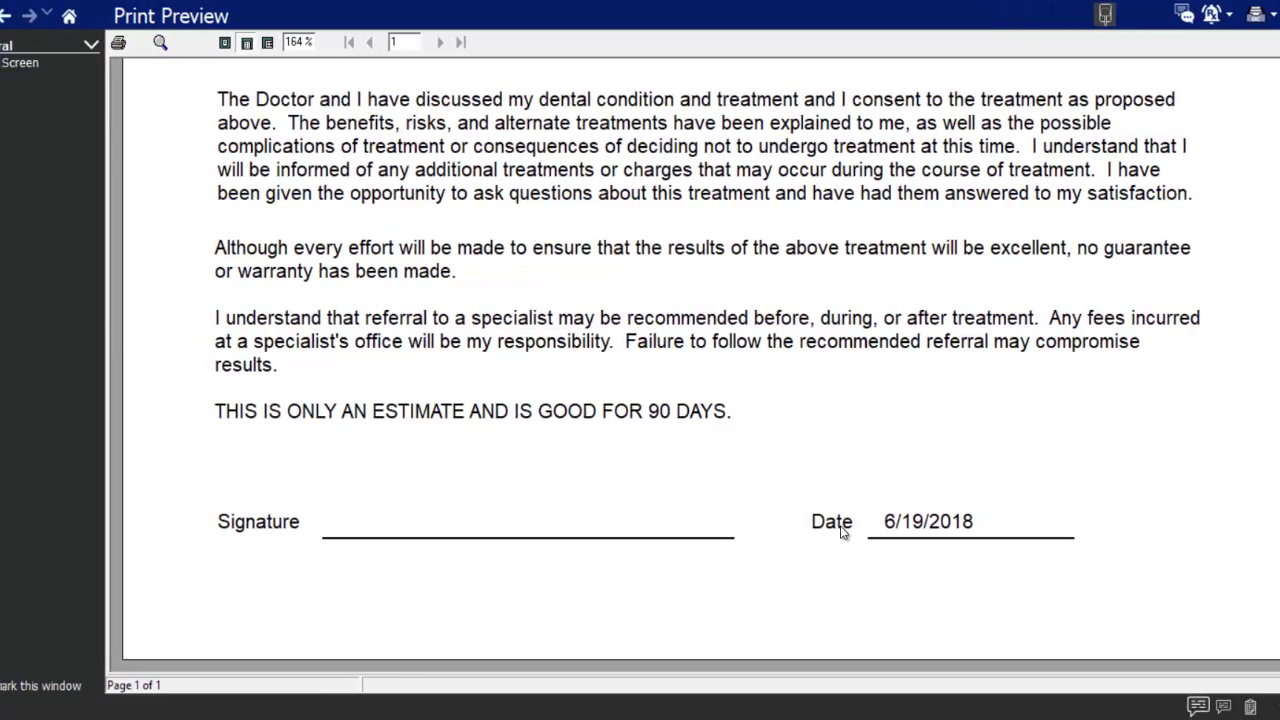
{"action": "left_click", "coordinate": [20, 62]}
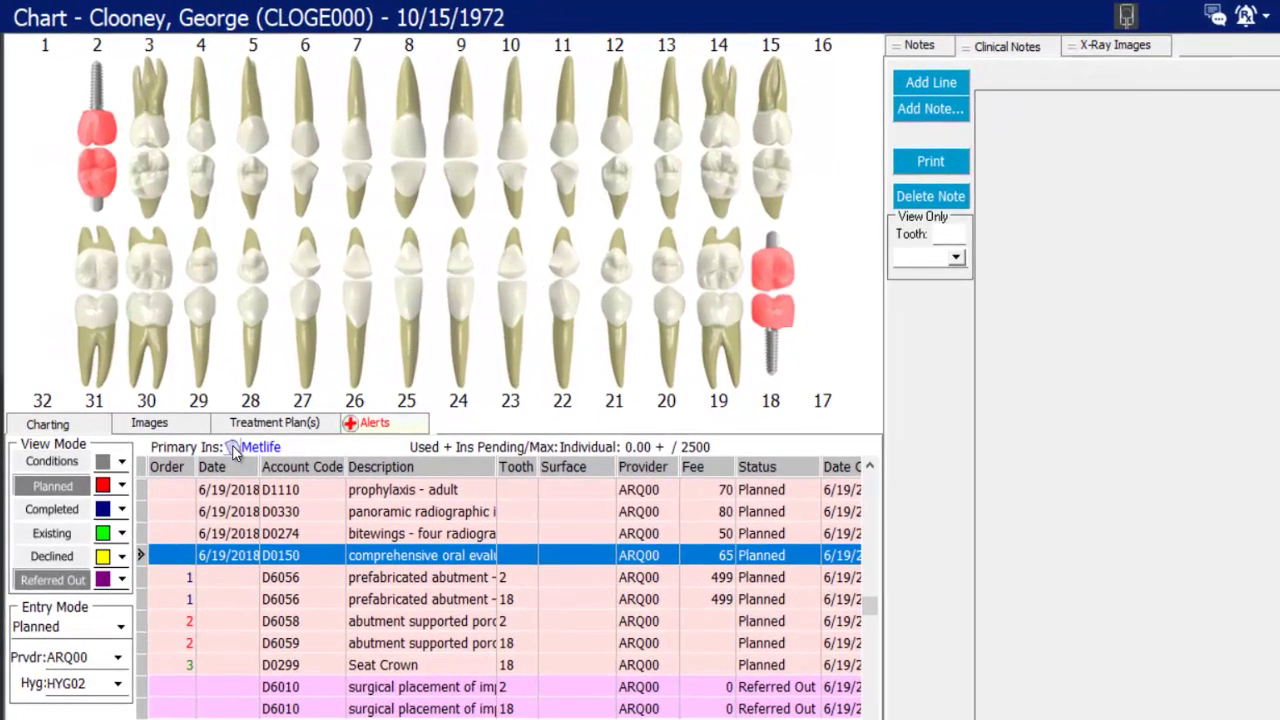
- Read the patient's Metlife insurance notes, then dismiss them
{"action": "left_click", "coordinate": [232, 447]}
{"action": "left_click_drag", "start_coordinate": [330, 141], "coordinate": [181, 100]}
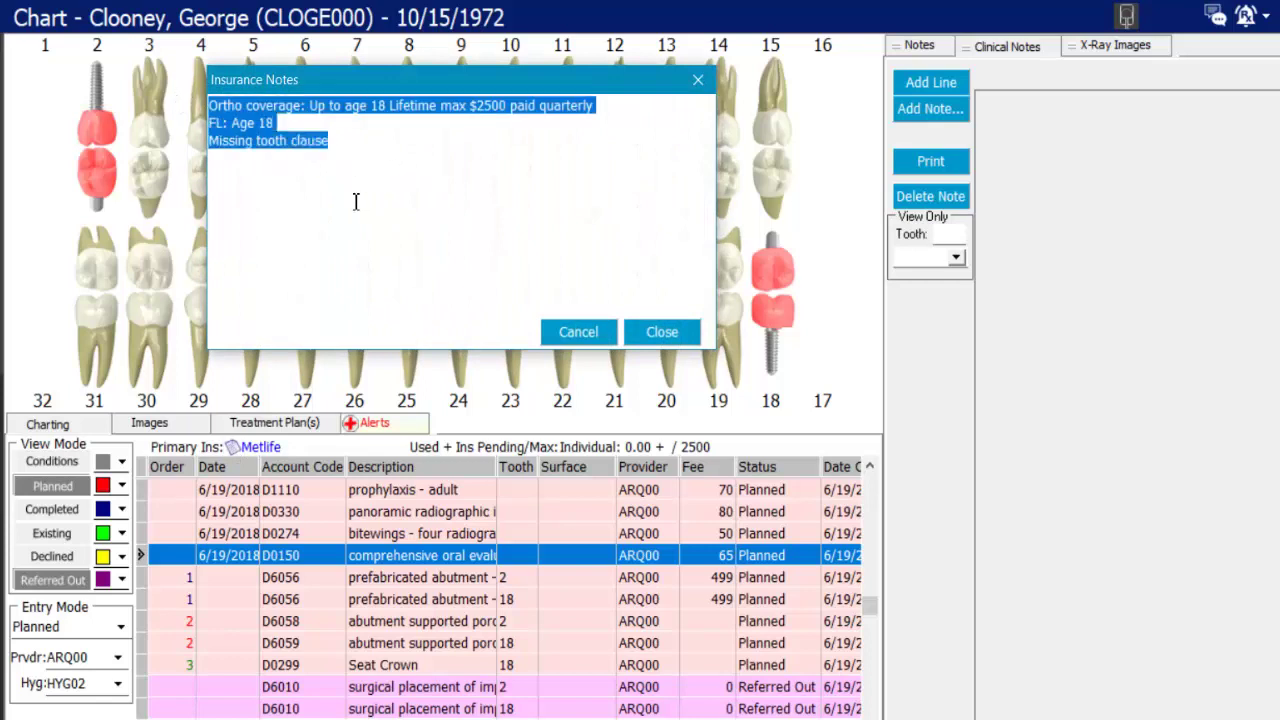
{"action": "left_click", "coordinate": [661, 332]}
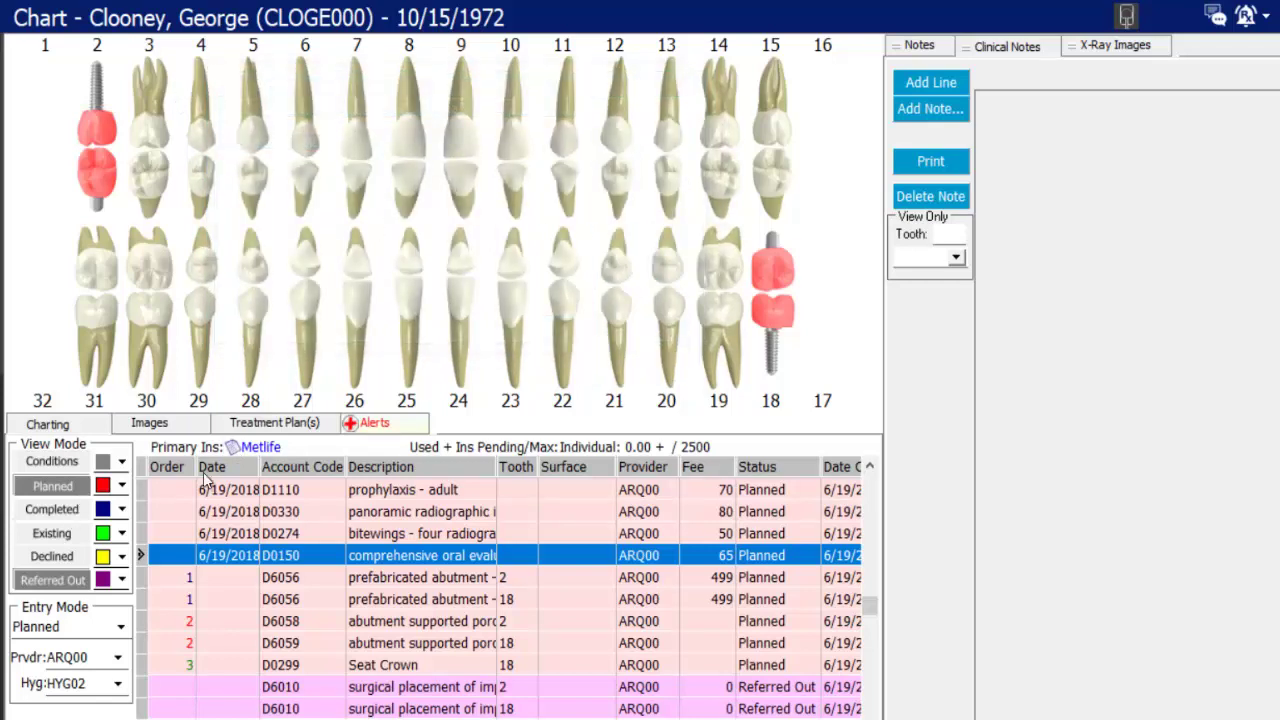
- Review the Metlife plan's Coverage, Payment Information and Frequency Details, then show the chart's Images section
{"action": "left_click", "coordinate": [265, 449]}
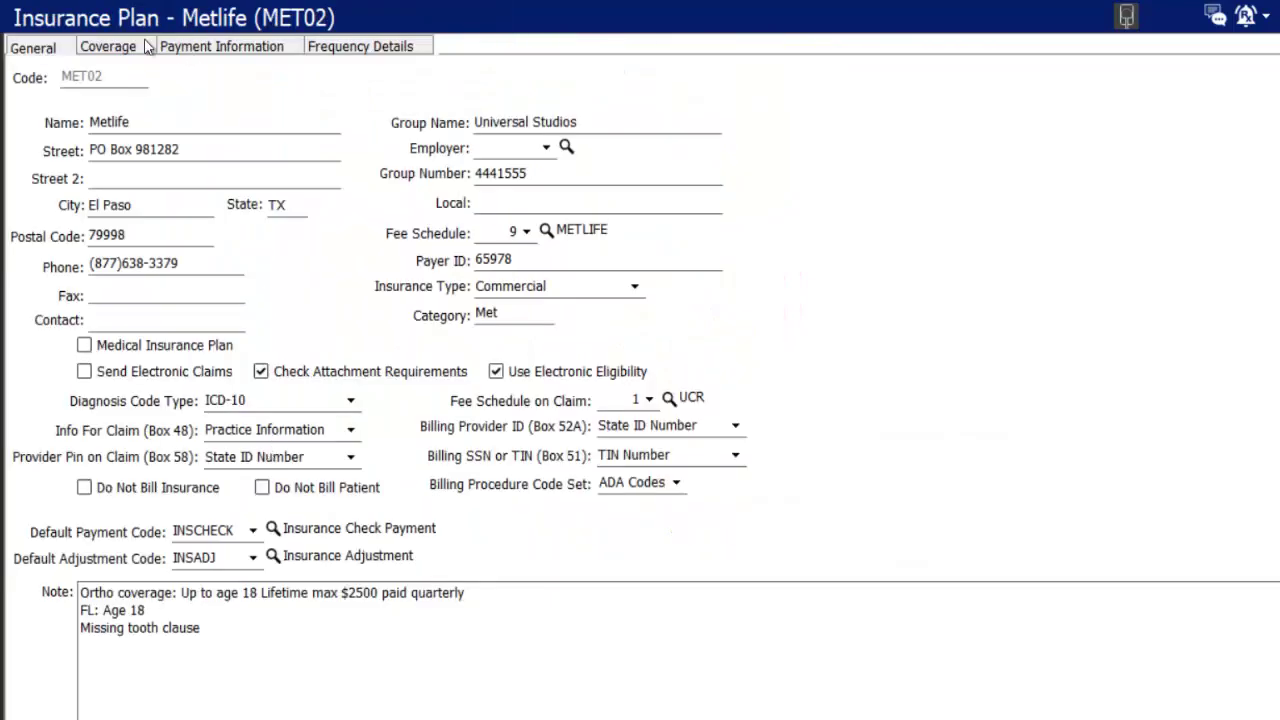
{"action": "left_click", "coordinate": [147, 48]}
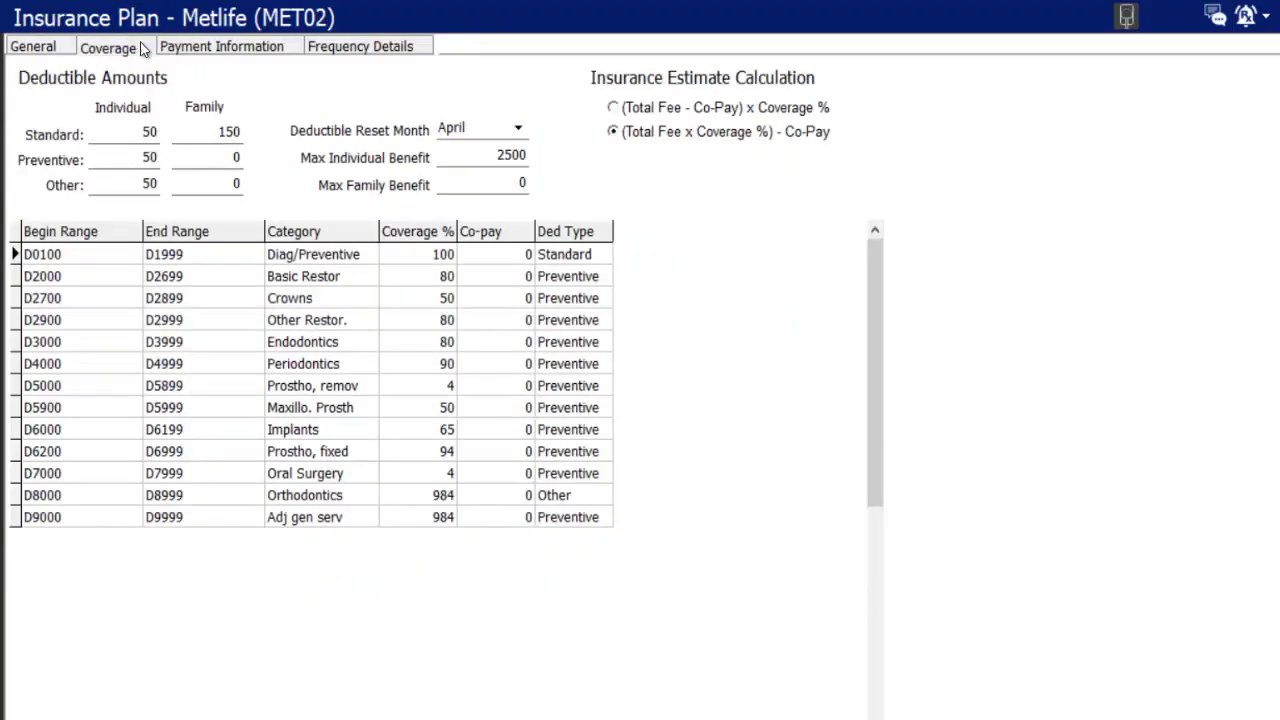
{"action": "left_click", "coordinate": [221, 49]}
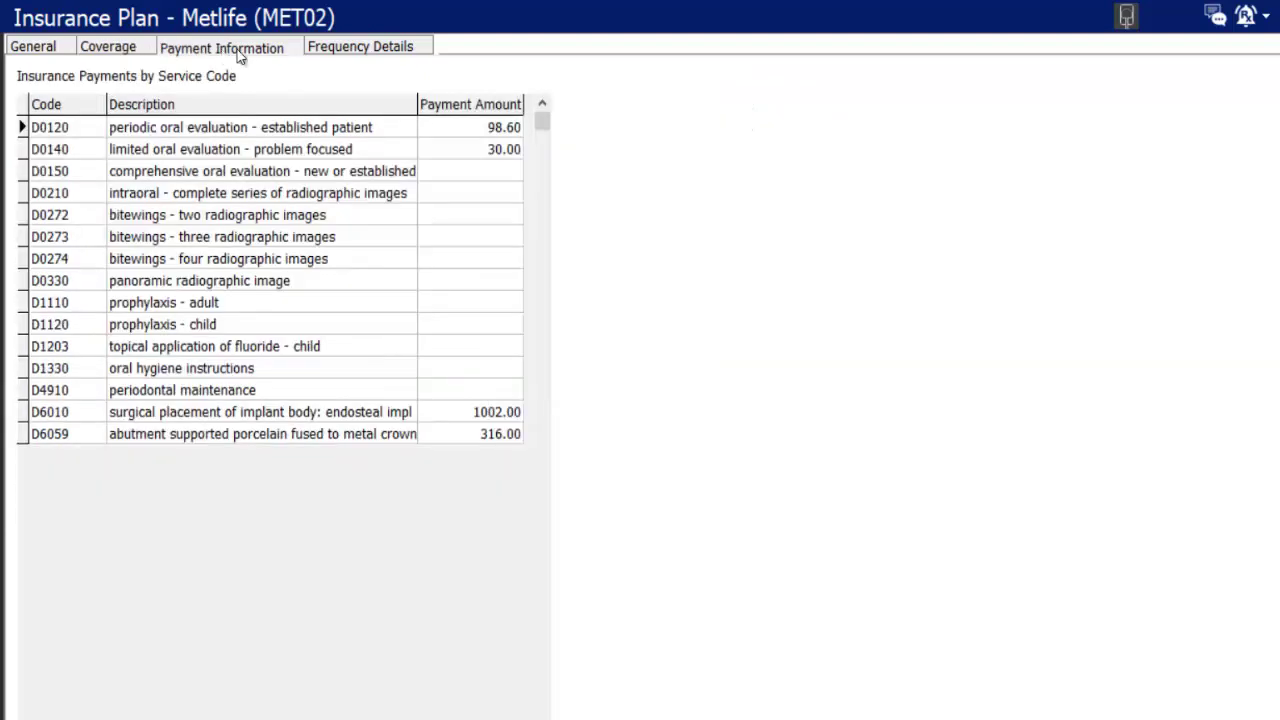
{"action": "left_click", "coordinate": [358, 50]}
{"action": "left_click", "coordinate": [54, 50]}
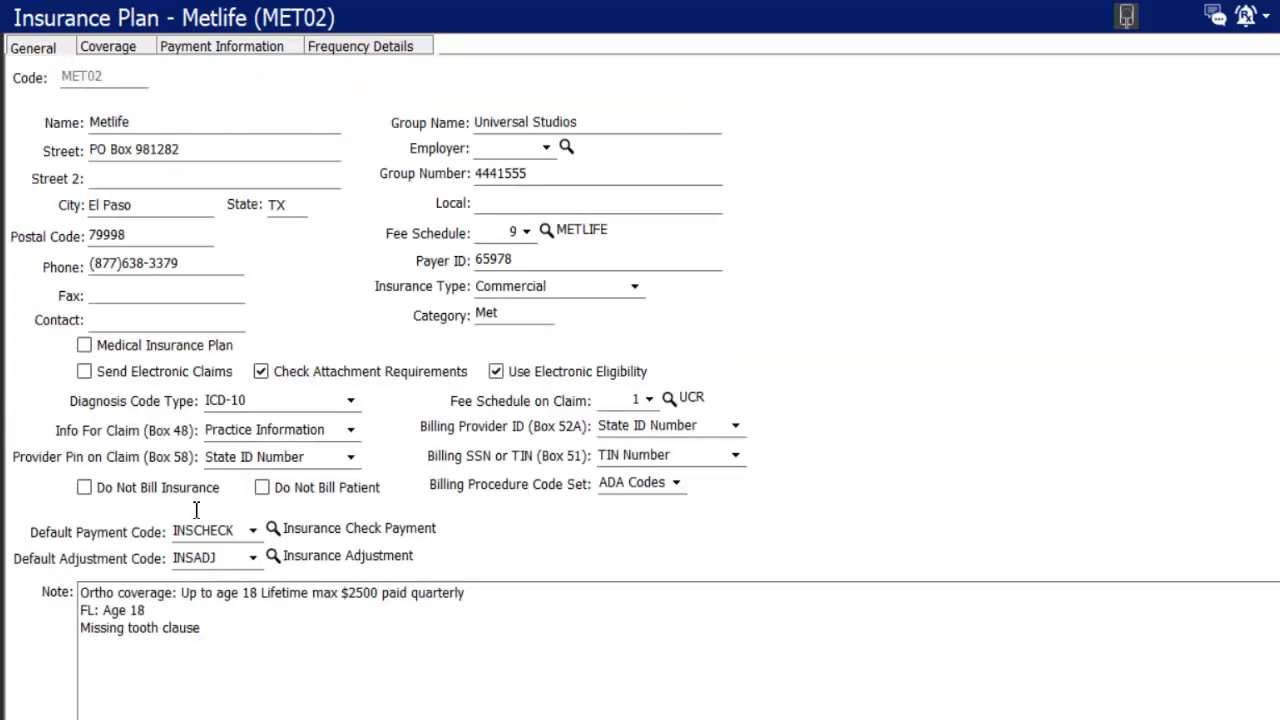
{"action": "mouse_move", "coordinate": [104, 129]}
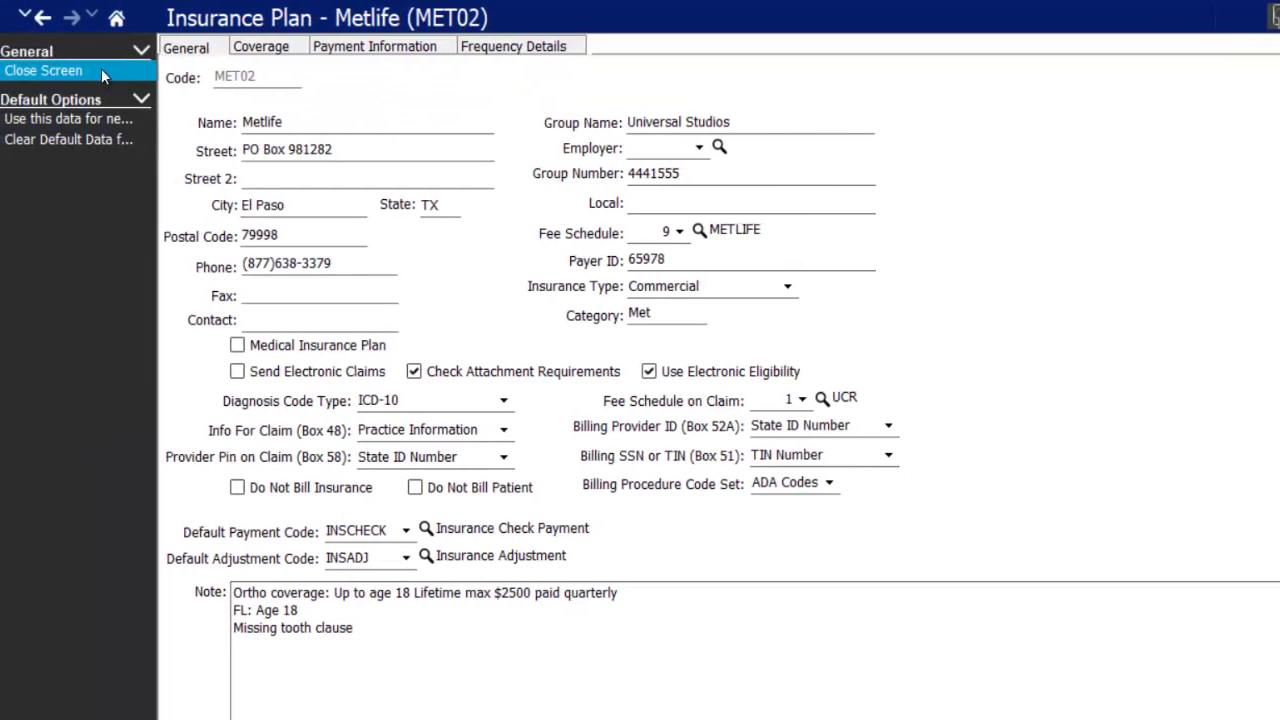
{"action": "left_click", "coordinate": [99, 70]}
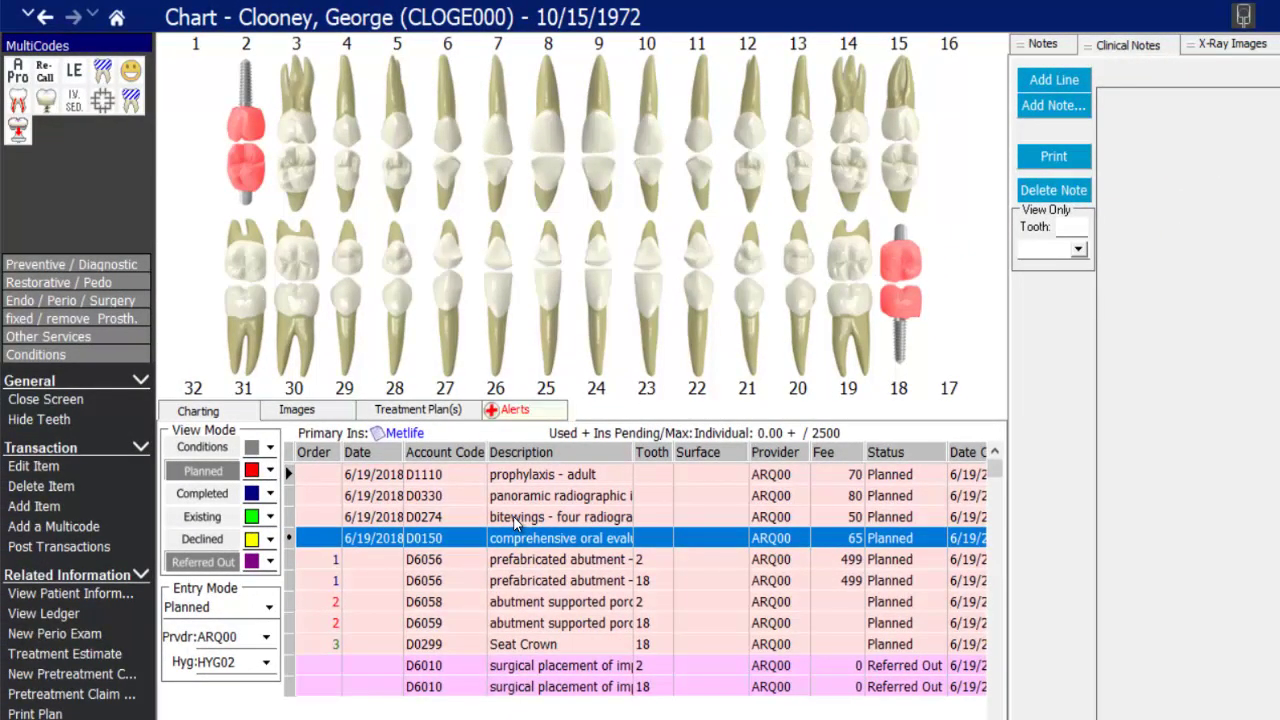
{"action": "left_click", "coordinate": [298, 411]}
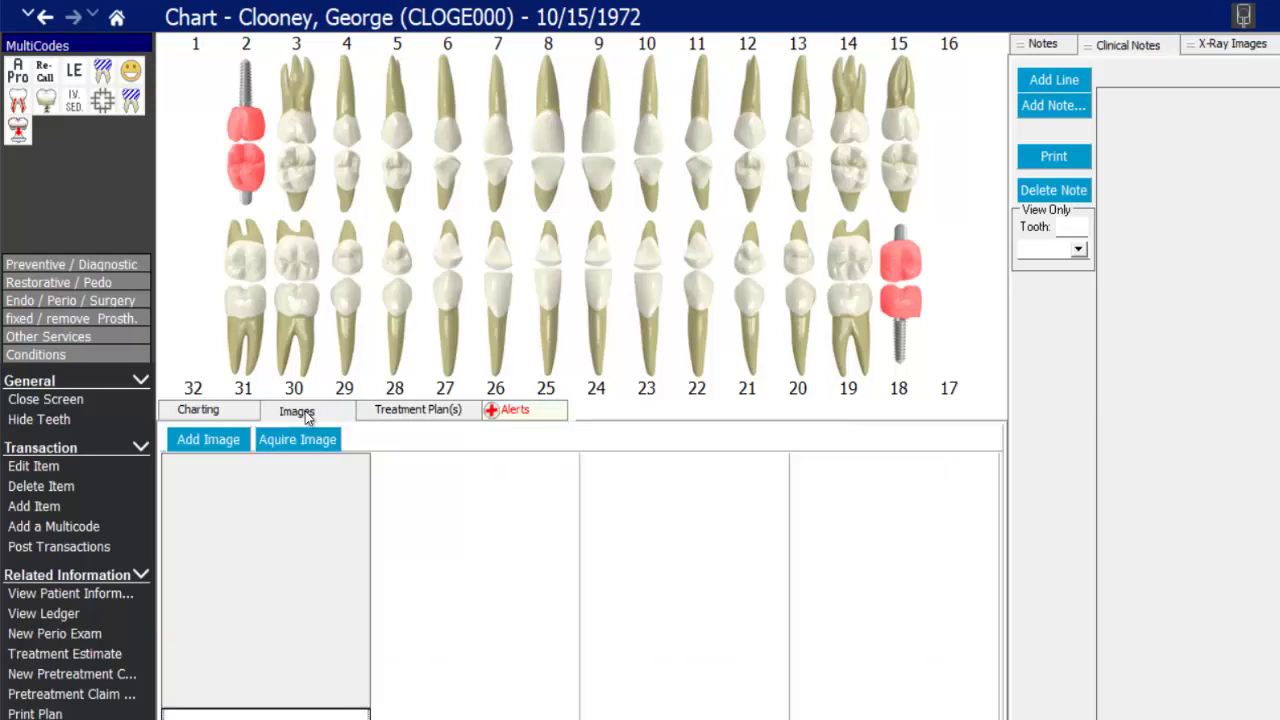
- Load the GC.JPG photo from file as a new chart image
{"action": "left_click", "coordinate": [211, 443]}
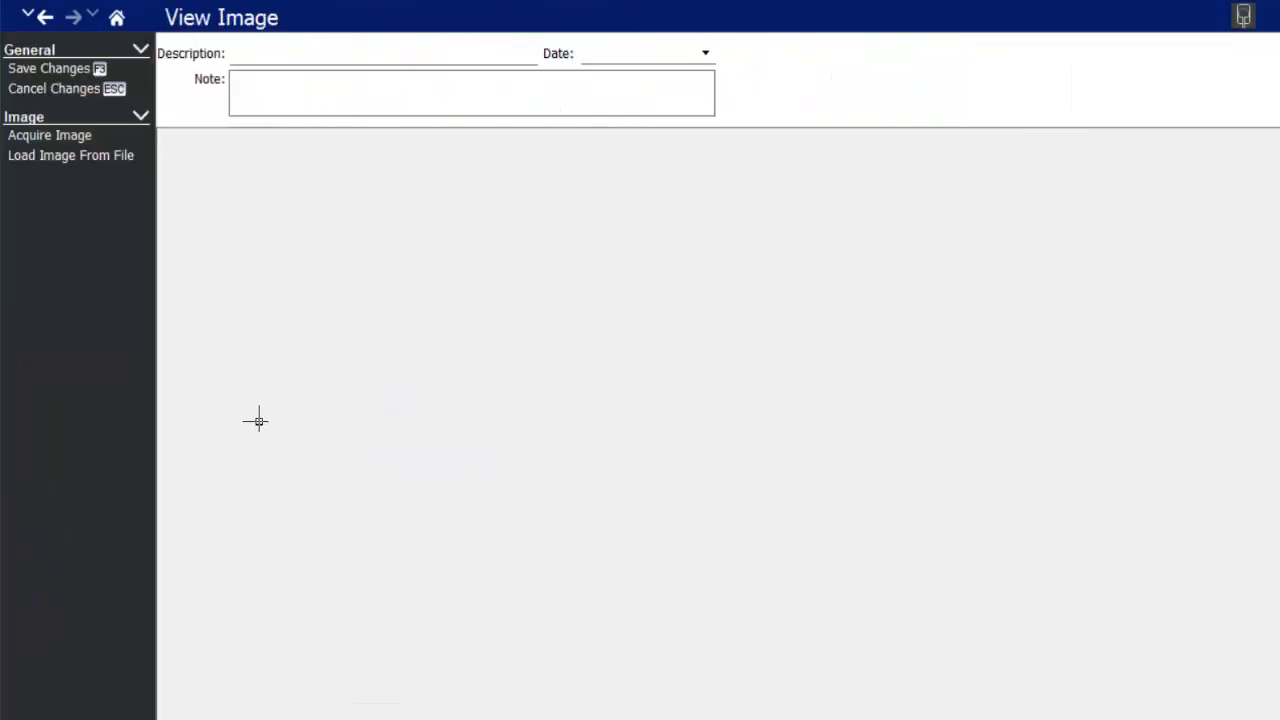
{"action": "left_click", "coordinate": [86, 155]}
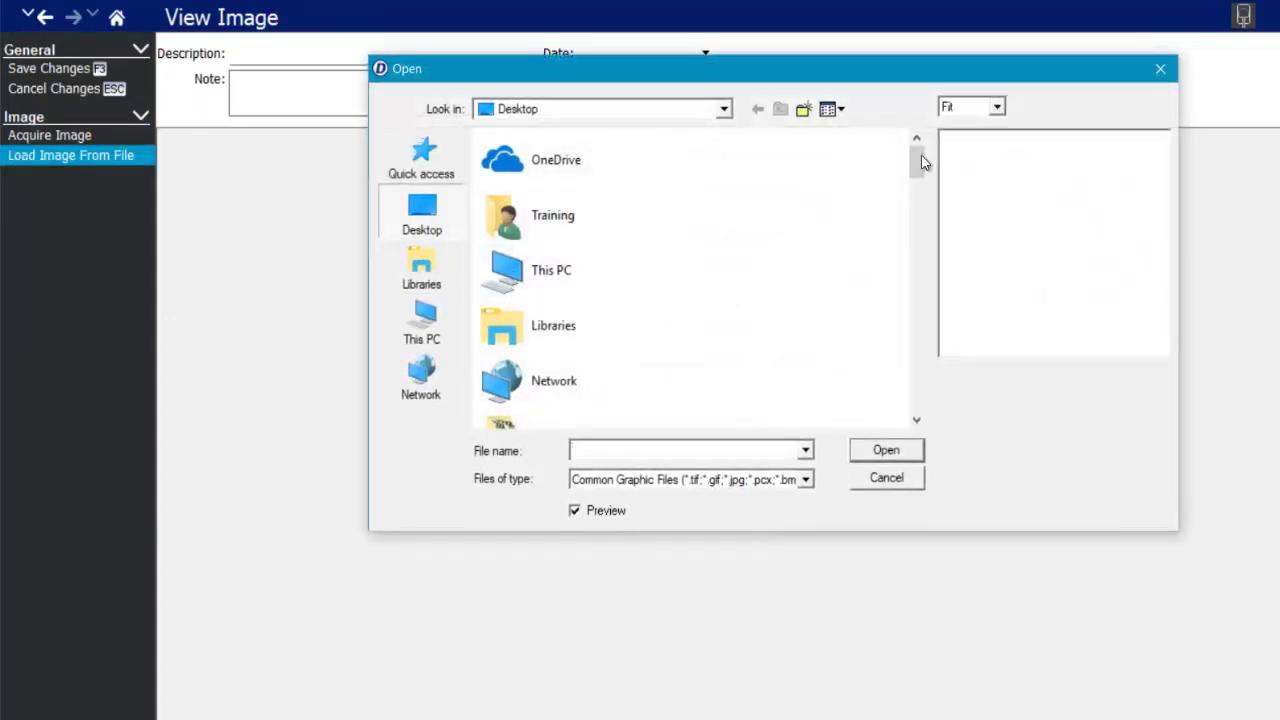
{"action": "left_click_drag", "start_coordinate": [924, 163], "coordinate": [895, 428]}
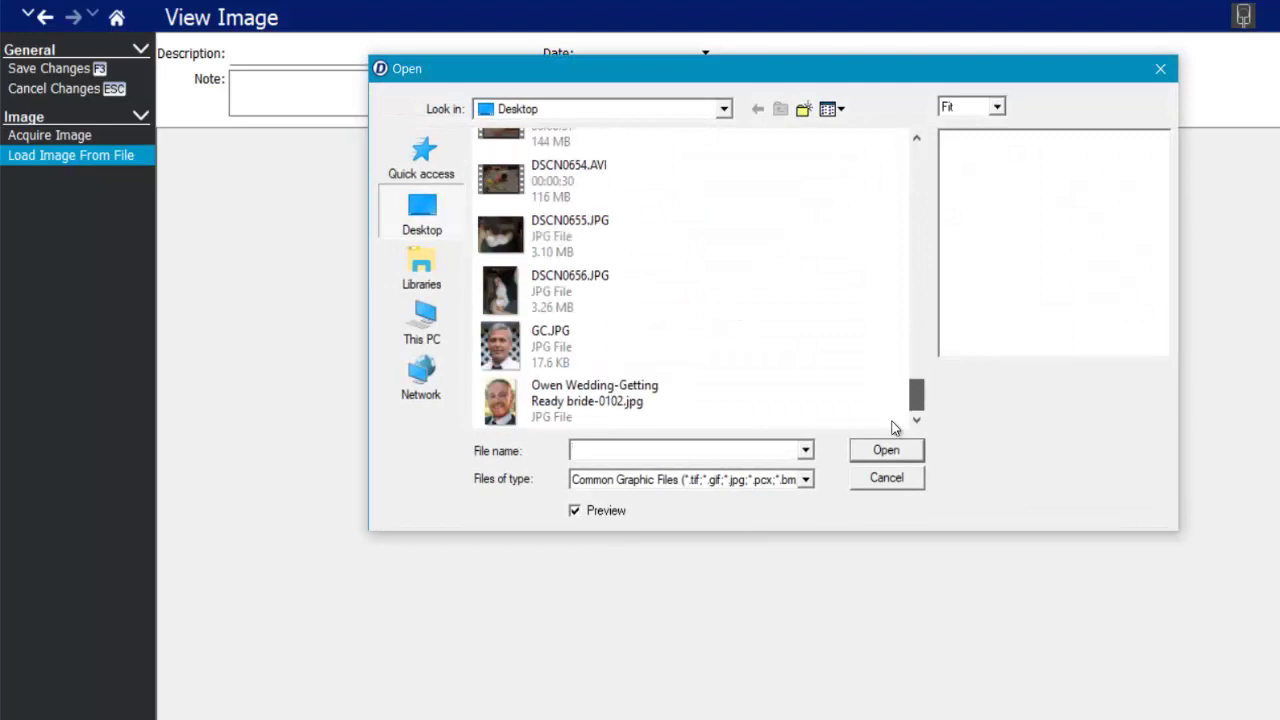
{"action": "left_click", "coordinate": [551, 349]}
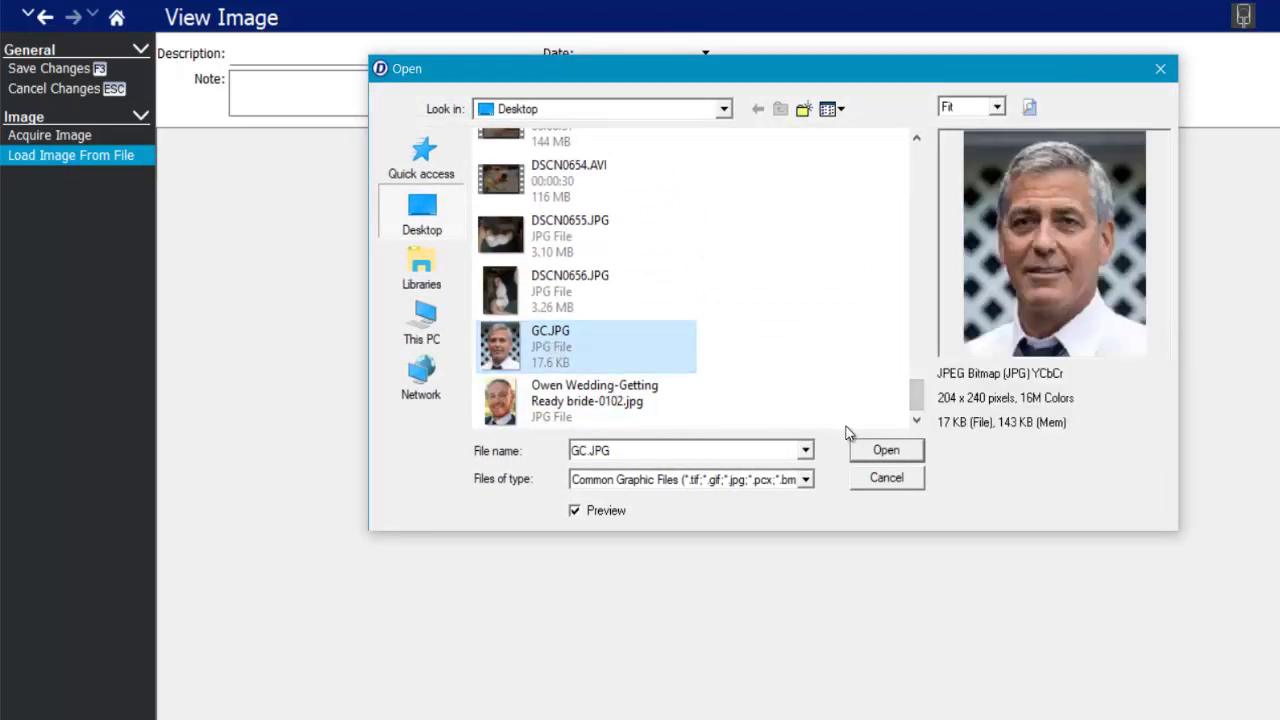
{"action": "left_click", "coordinate": [905, 458]}
- Describe the image as 'Patient photo', save it to the chart, and cancel a second image
{"action": "left_click", "coordinate": [311, 62]}
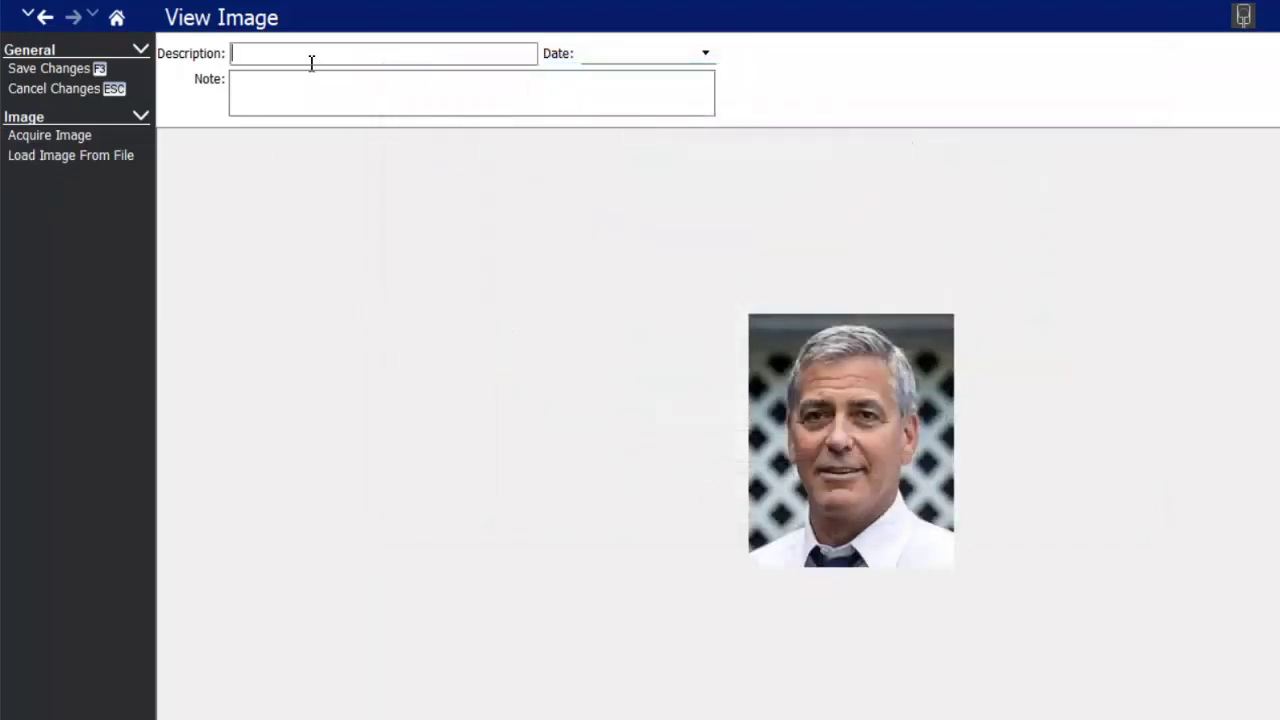
{"action": "type", "text": "Patient photo"}
{"action": "key", "text": "Tab"}
{"action": "left_click", "coordinate": [338, 86]}
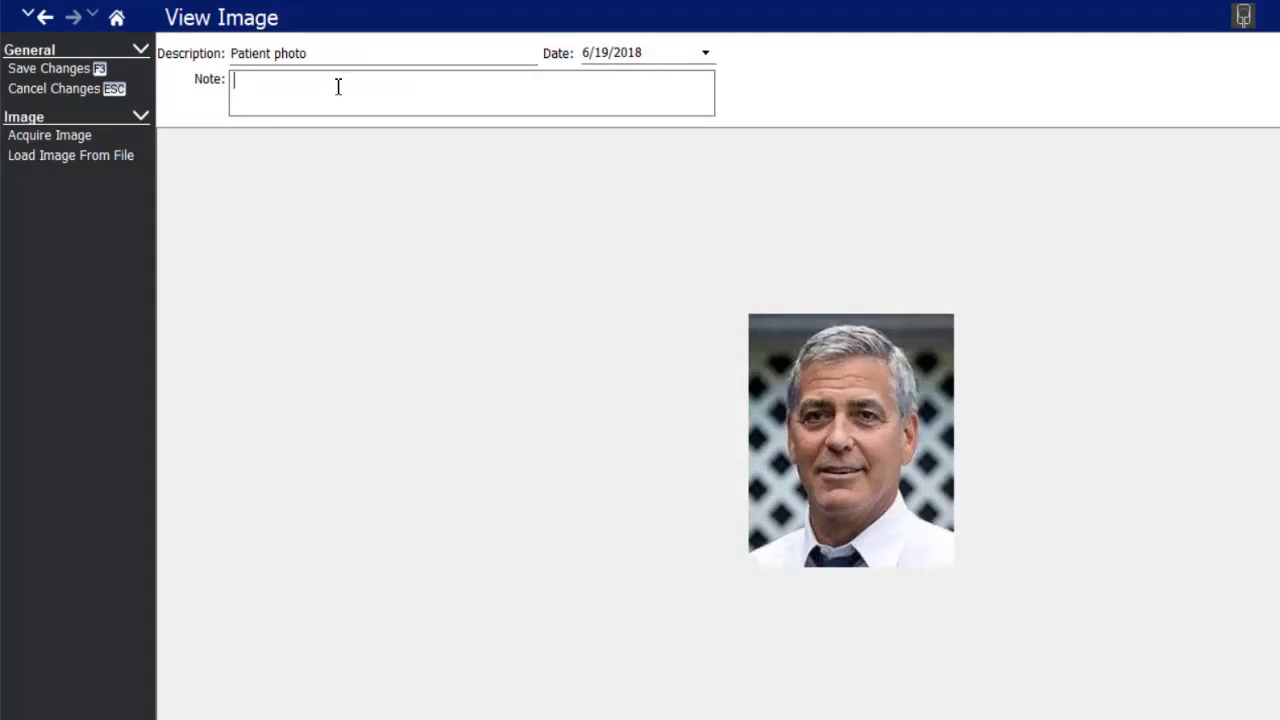
{"action": "left_click", "coordinate": [95, 68]}
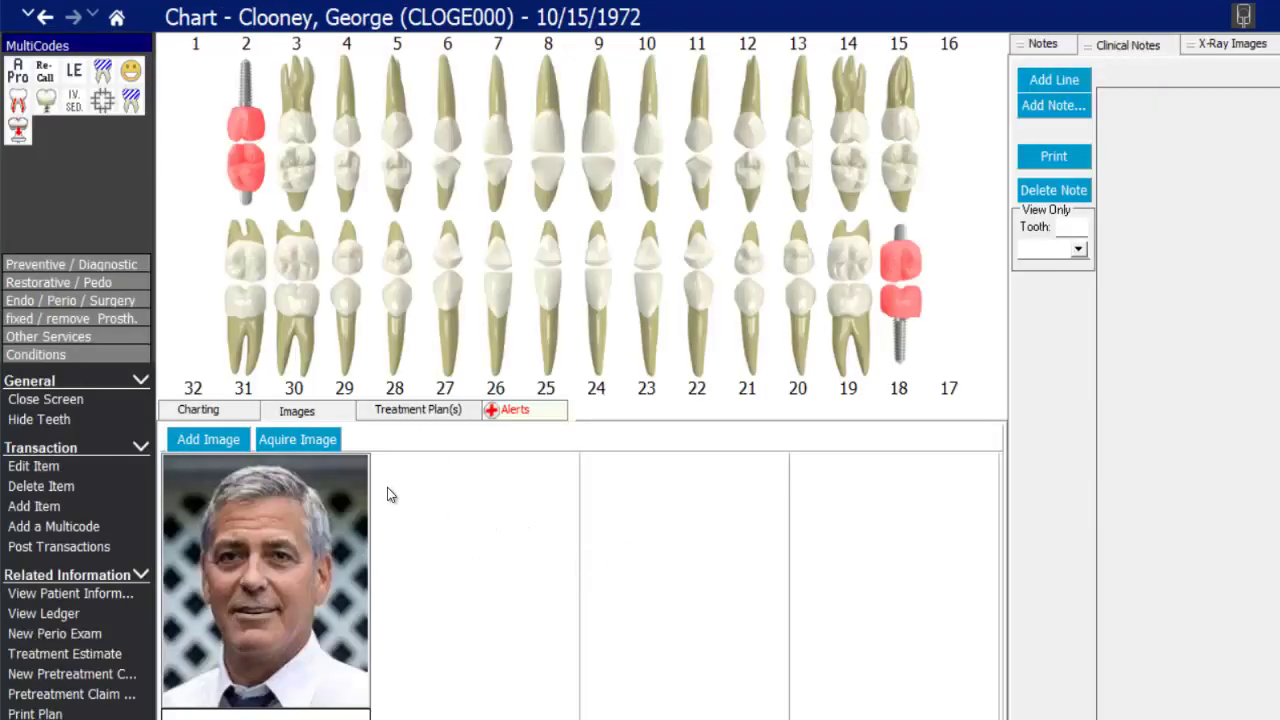
{"action": "left_click", "coordinate": [232, 443]}
{"action": "left_click", "coordinate": [80, 94]}
- Rename the existing treatment plan to Implant
{"action": "left_click", "coordinate": [430, 418]}
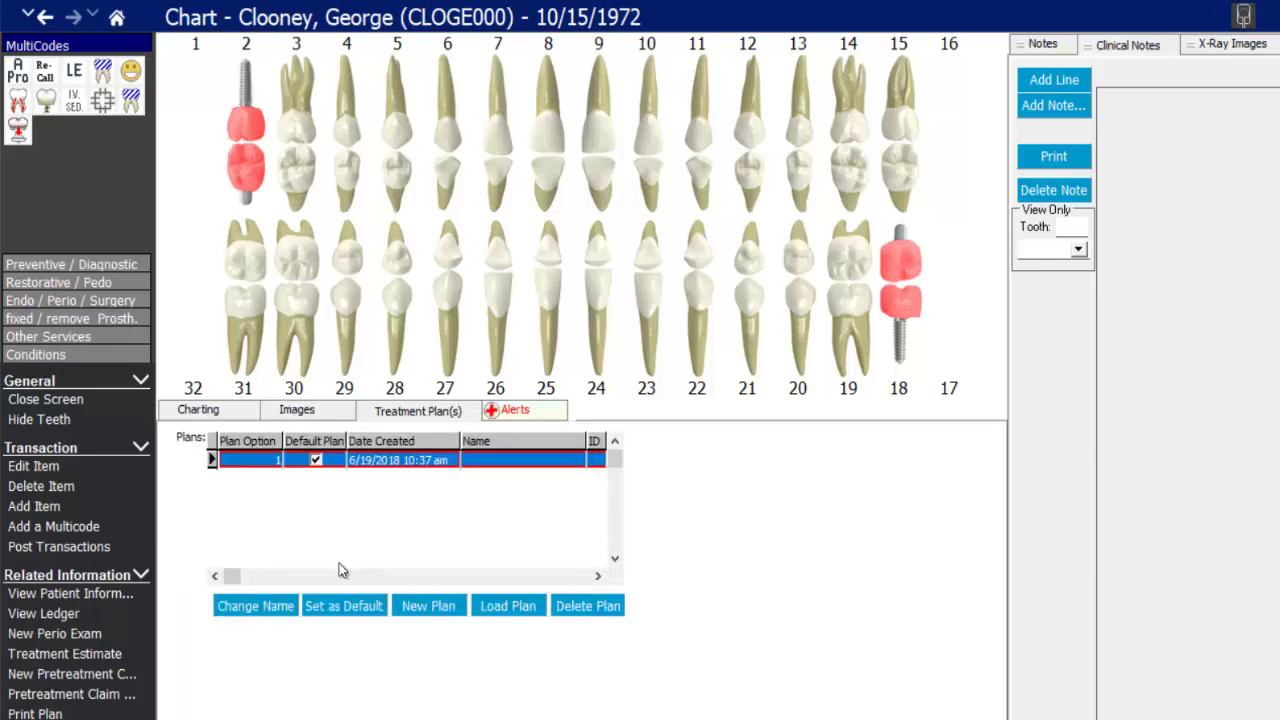
{"action": "left_click", "coordinate": [255, 606]}
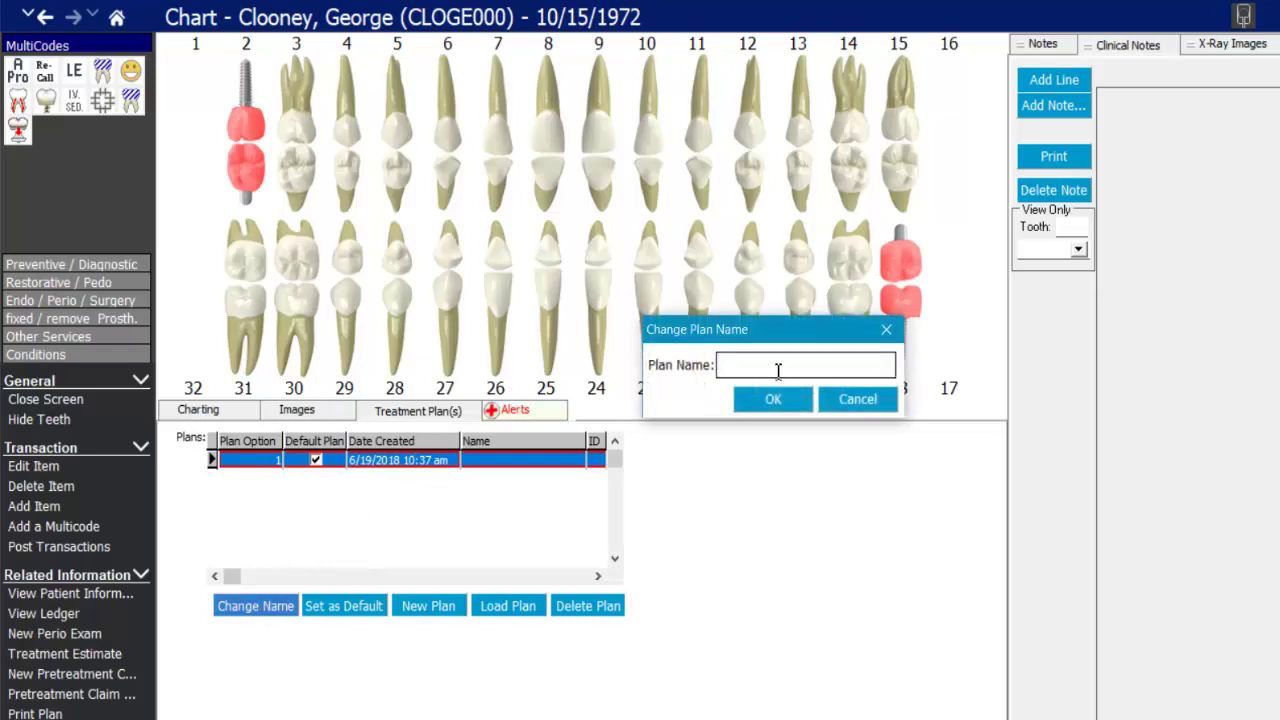
{"action": "type", "text": "Implant"}
{"action": "left_click", "coordinate": [773, 401]}
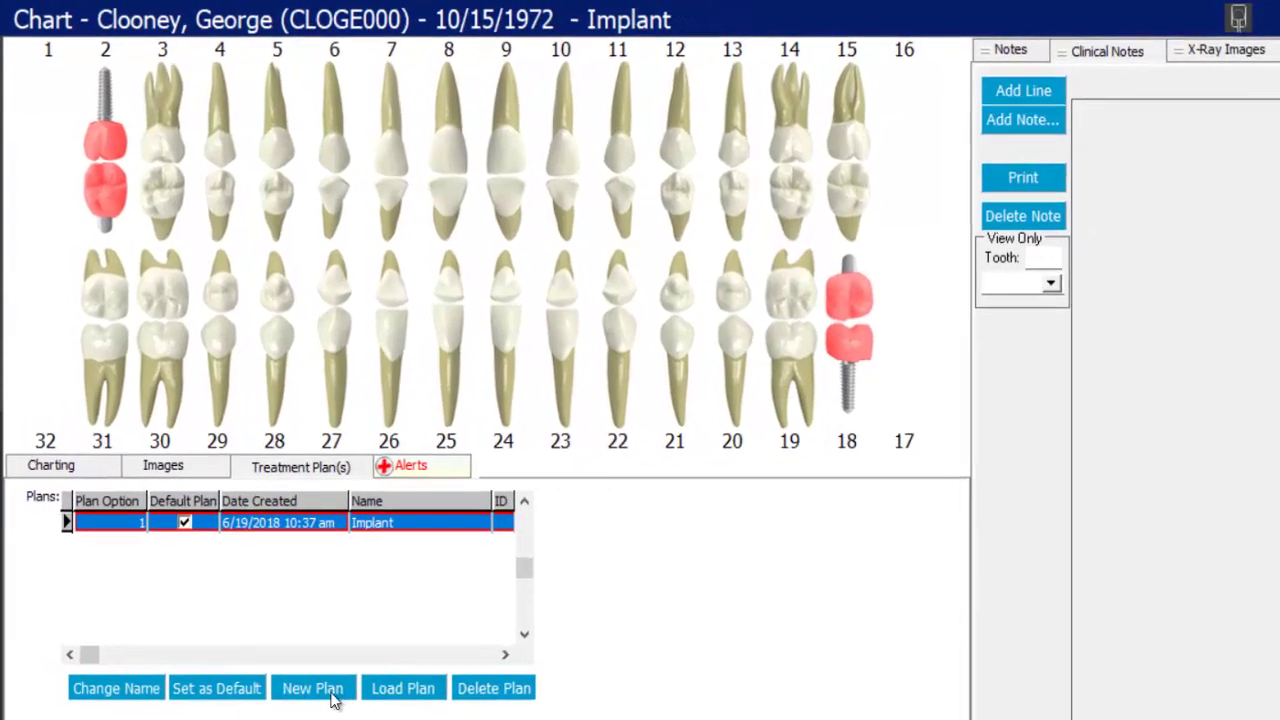
- Add a new treatment plan option named Partial
{"action": "left_click", "coordinate": [428, 605]}
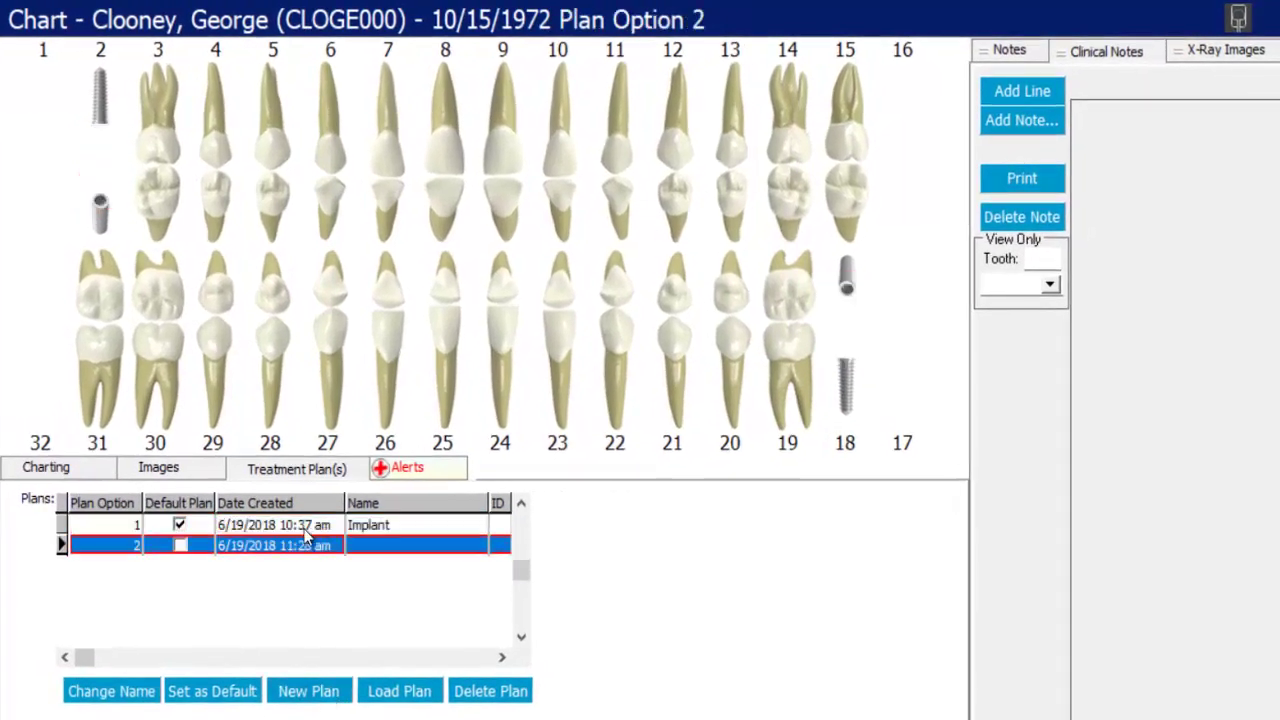
{"action": "left_click", "coordinate": [117, 688]}
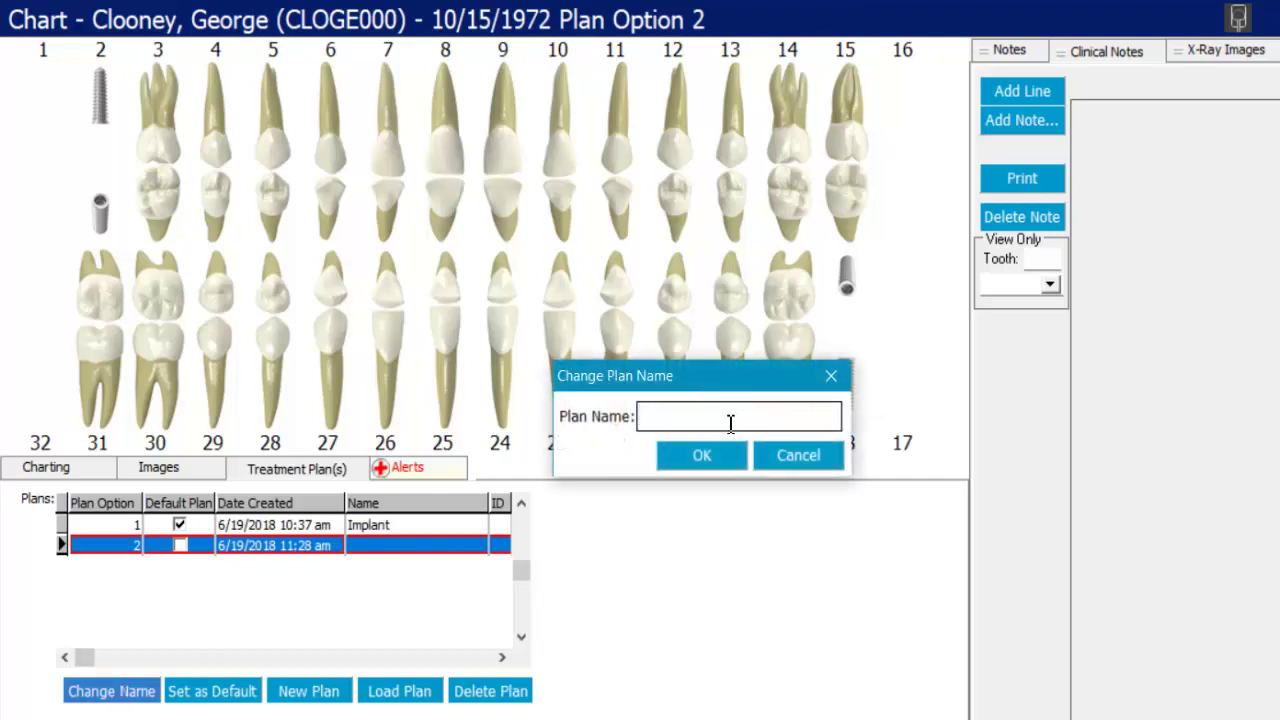
{"action": "type", "text": "Partial"}
{"action": "left_click", "coordinate": [689, 456]}
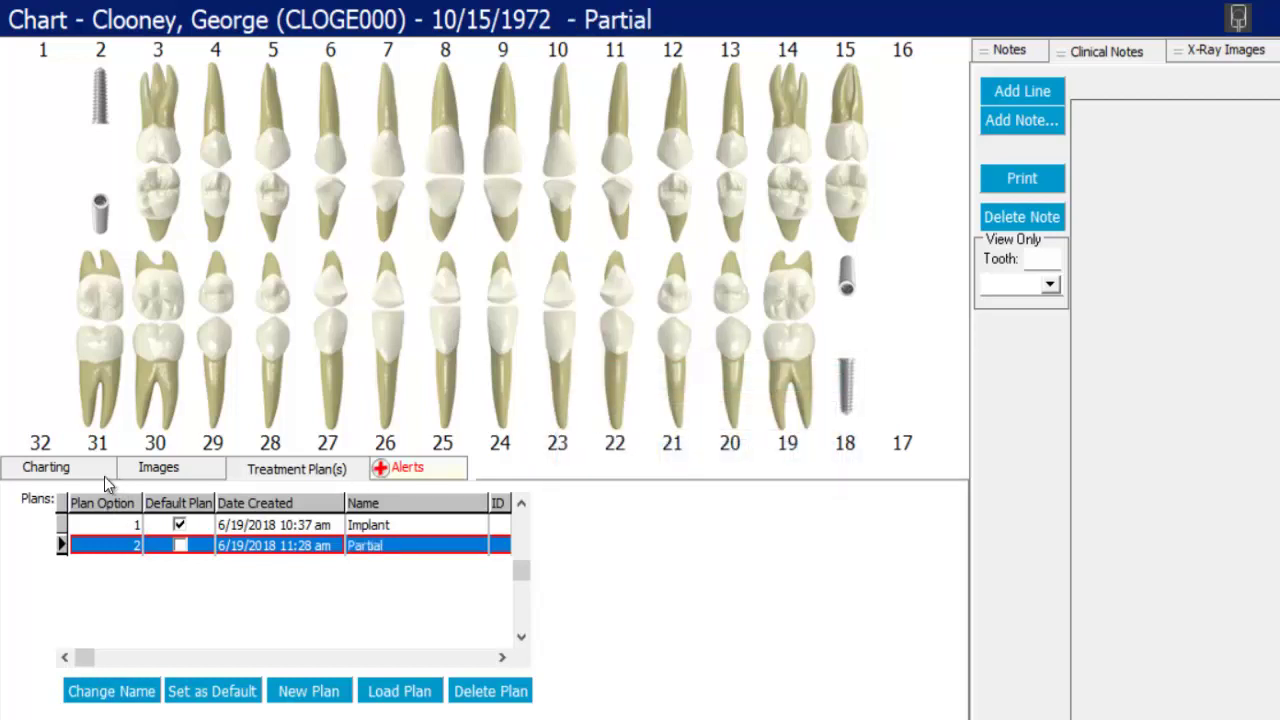
- Review the Implant and Partial plans' procedures, select Partial, then view the medical alerts
{"action": "left_click", "coordinate": [76, 470]}
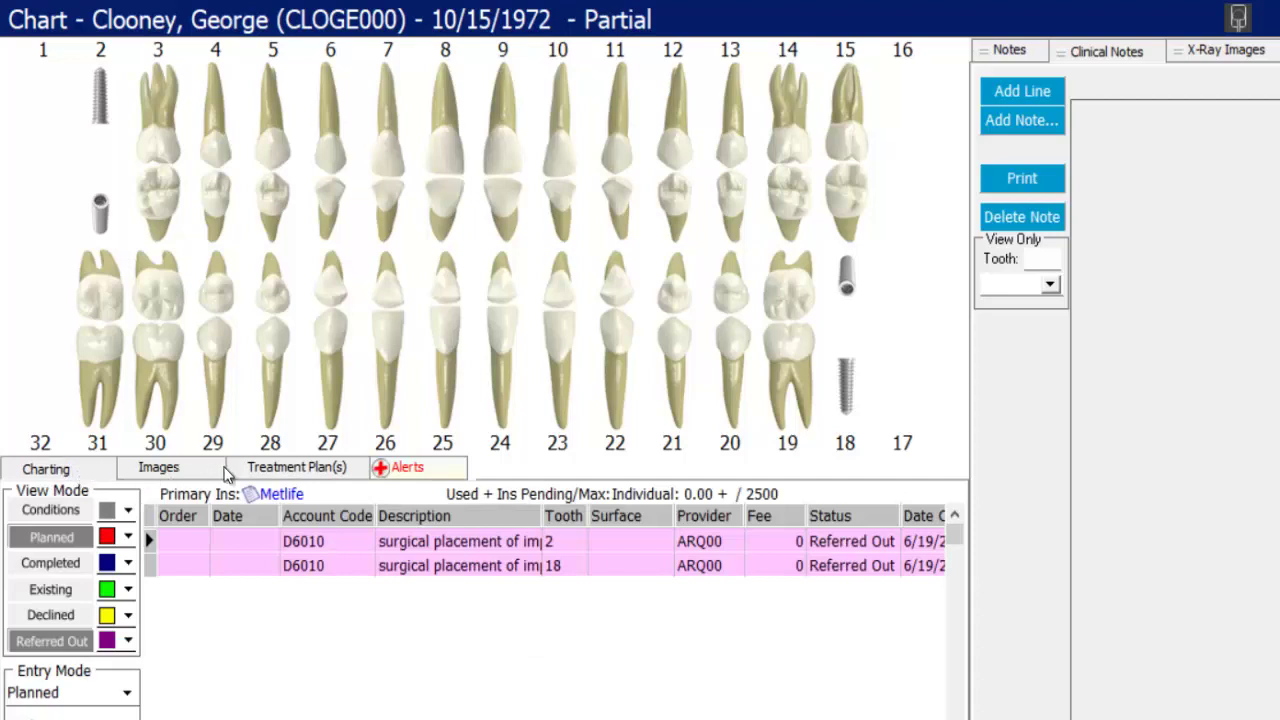
{"action": "left_click", "coordinate": [260, 470]}
{"action": "left_click", "coordinate": [222, 527]}
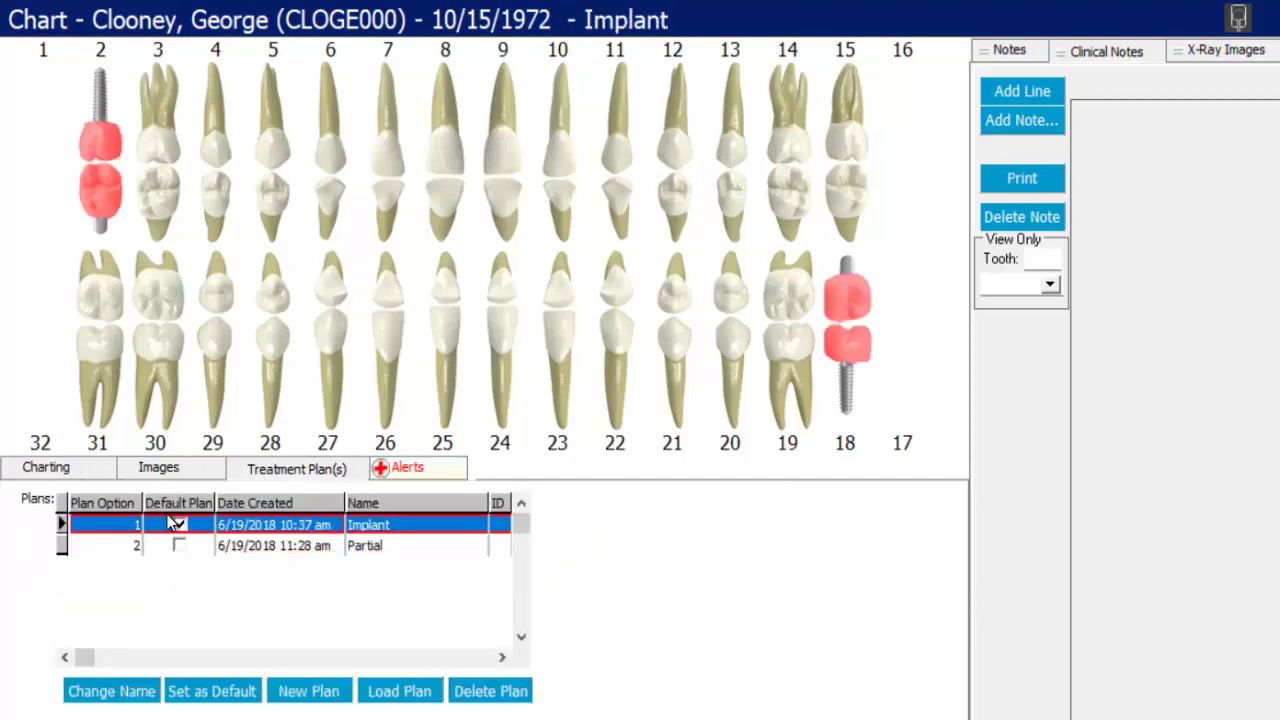
{"action": "left_click", "coordinate": [24, 471]}
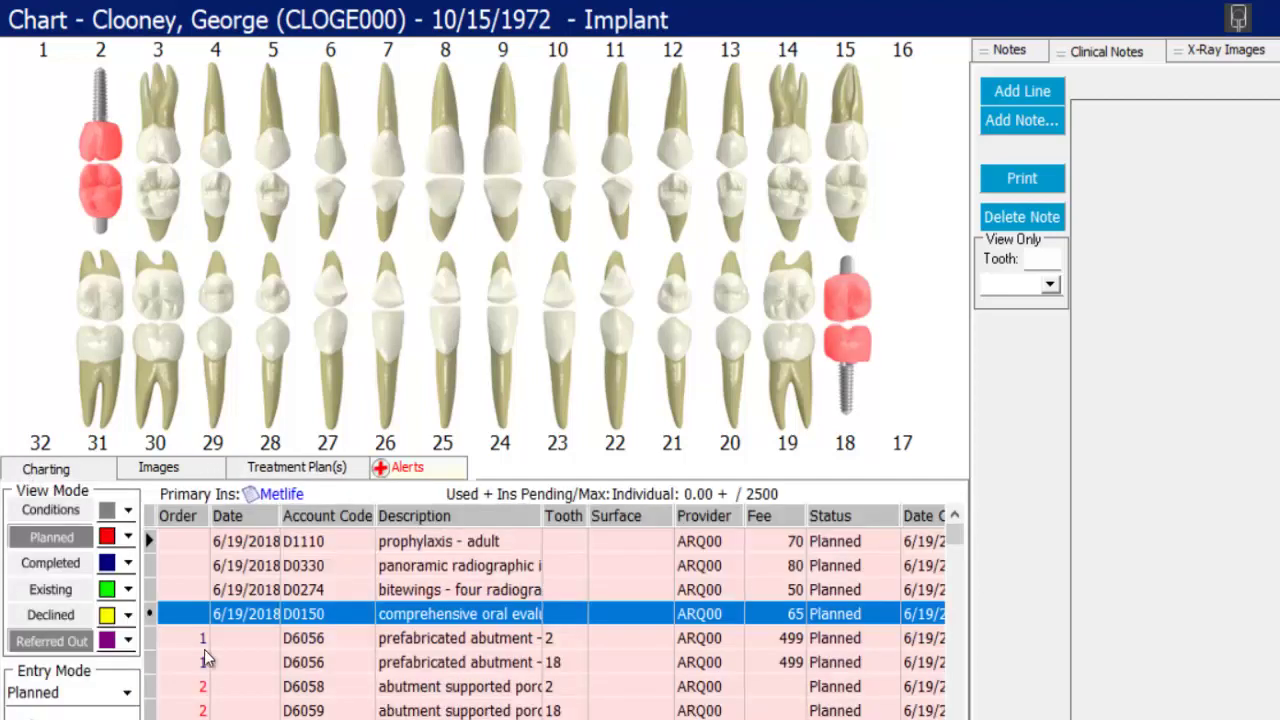
{"action": "left_click", "coordinate": [278, 469]}
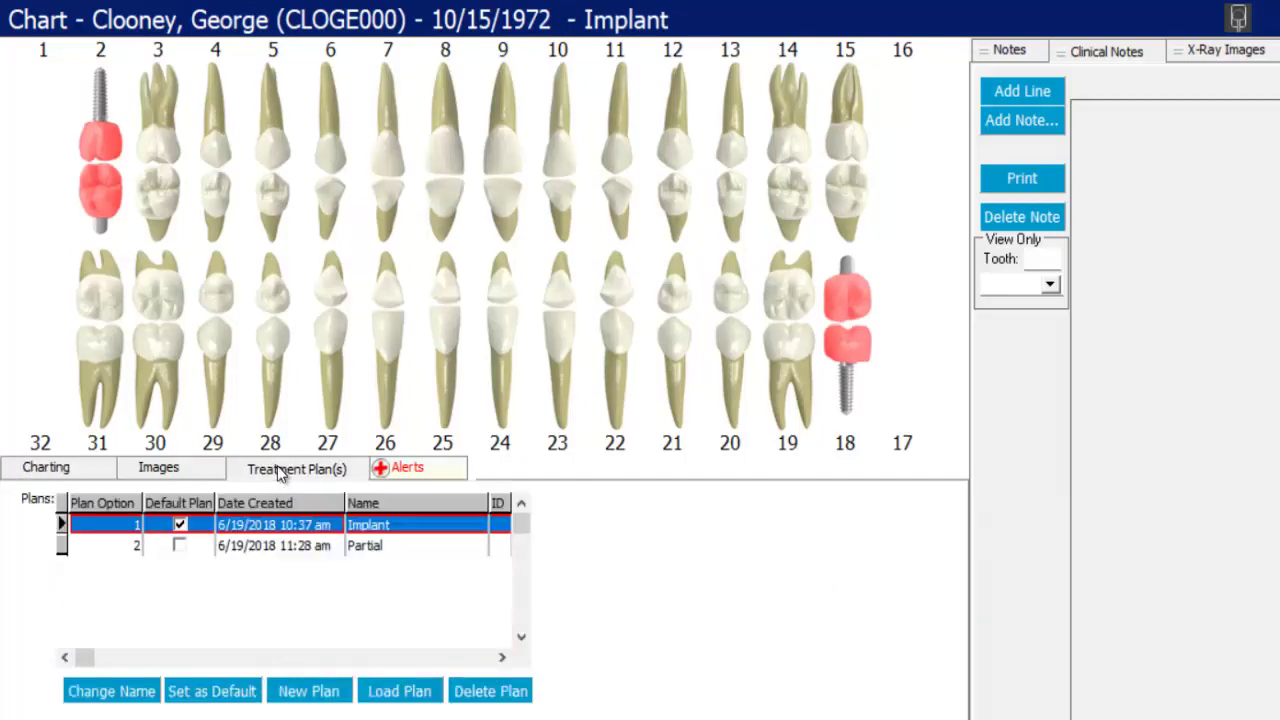
{"action": "left_click", "coordinate": [216, 545]}
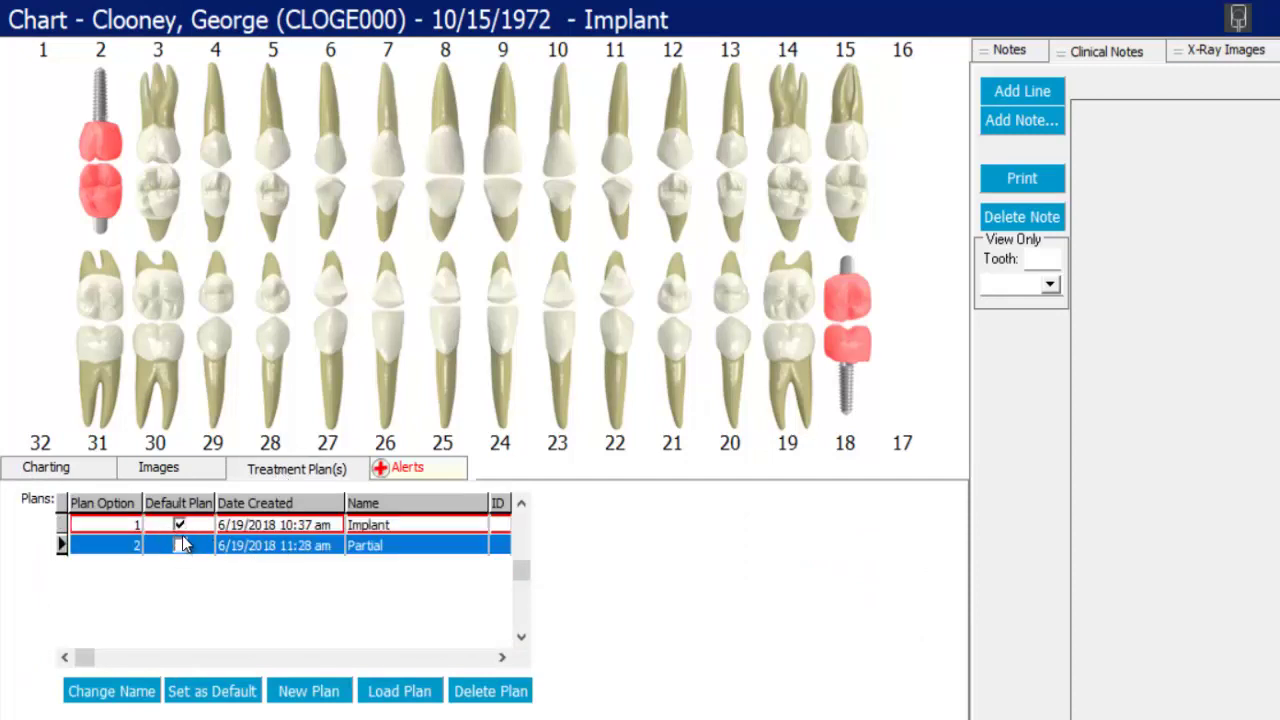
{"action": "left_click", "coordinate": [422, 472]}
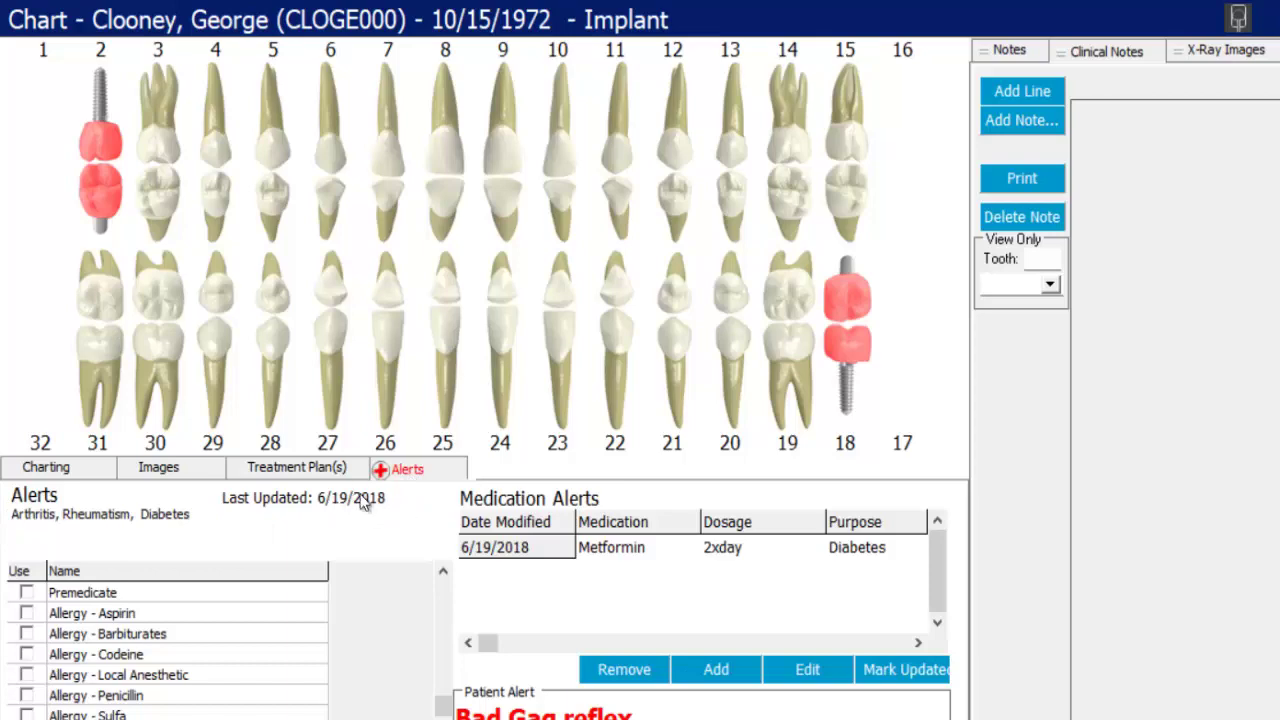
- Toggle the barbiturate allergy flag off again and review the Metformin and gag reflex alerts
{"action": "left_click", "coordinate": [27, 634]}
{"action": "left_click", "coordinate": [27, 634]}
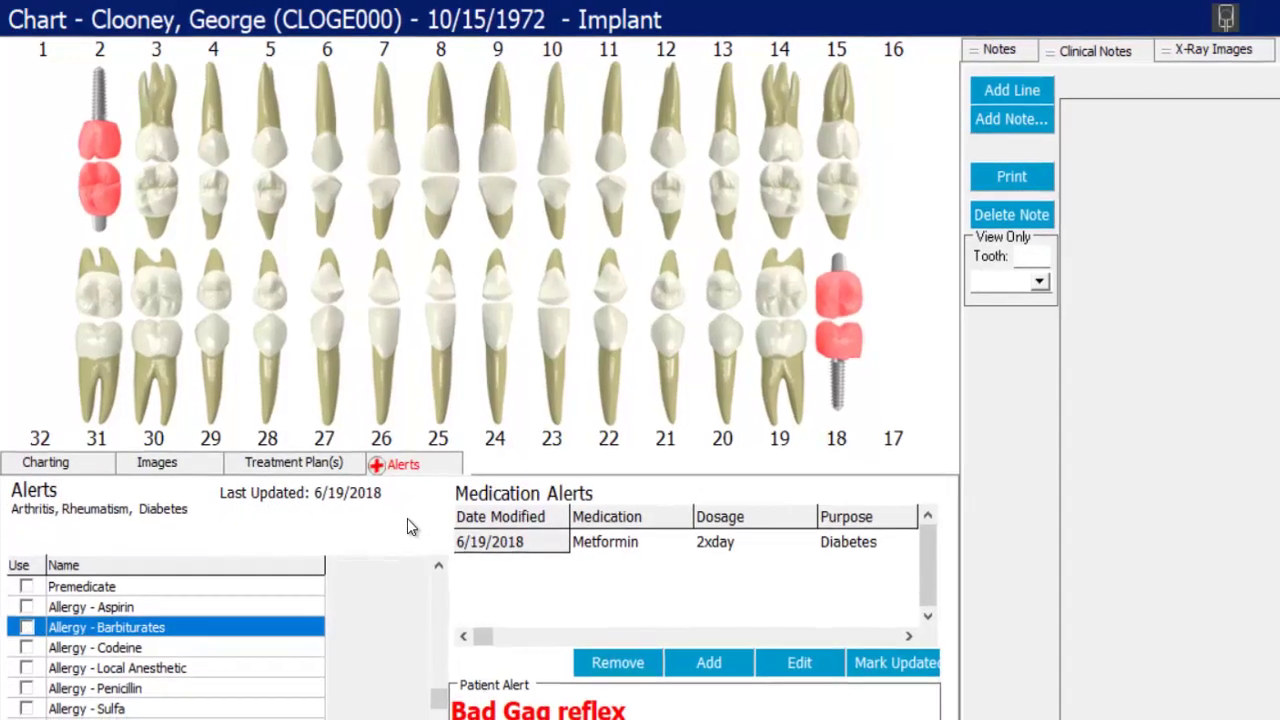
{"action": "left_click", "coordinate": [590, 524]}
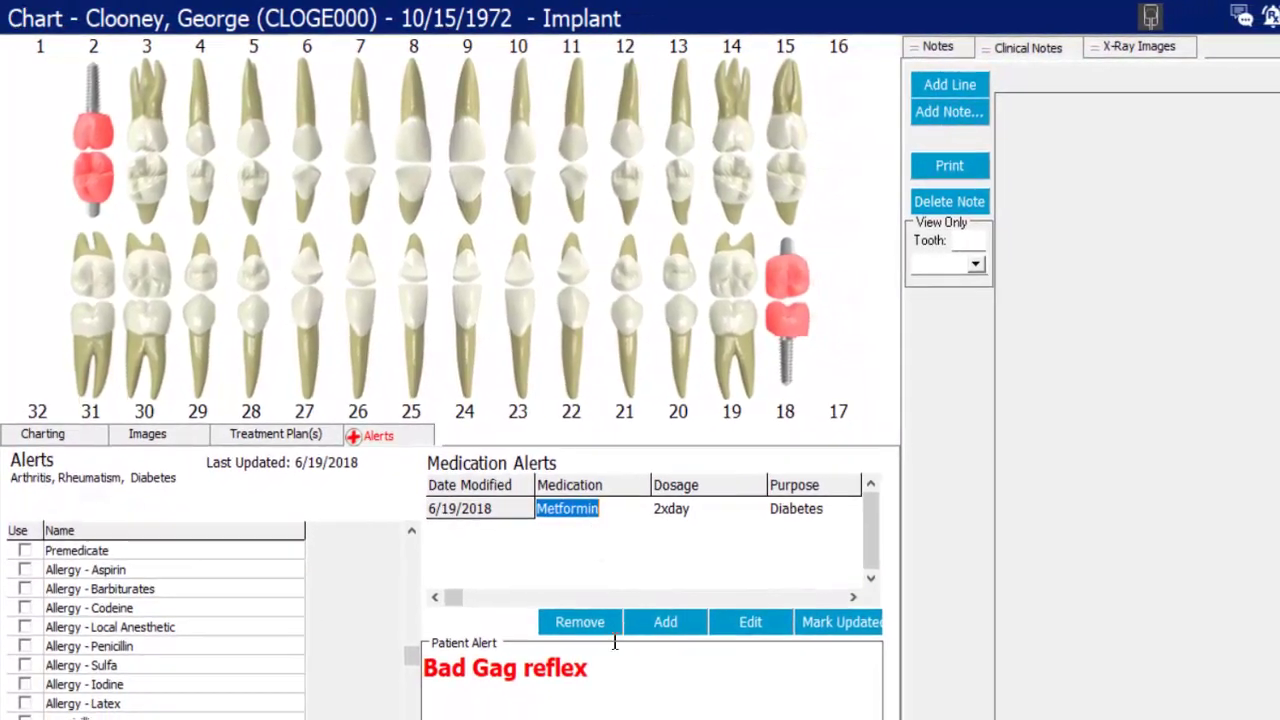
{"action": "left_click_drag", "start_coordinate": [660, 707], "coordinate": [445, 661]}
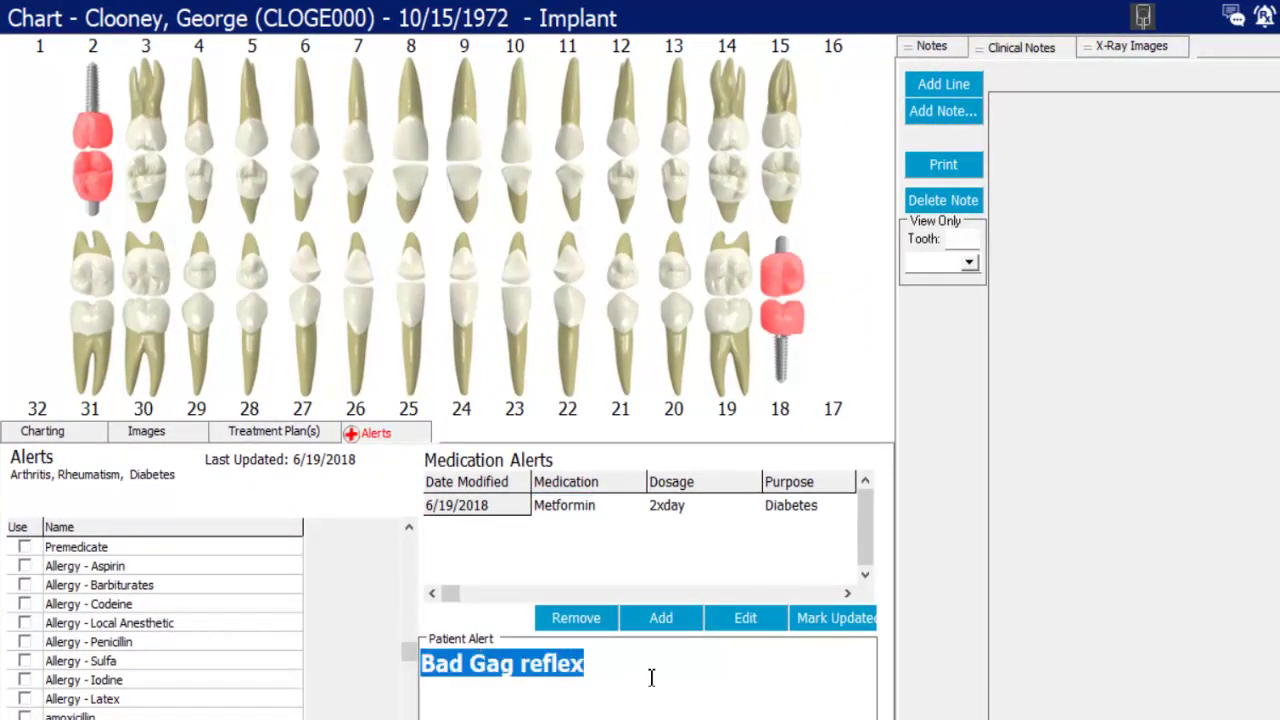
- Add a date-stamped general note 'Patient takes flying lessons', then show Clinical Notes
{"action": "left_click", "coordinate": [935, 50]}
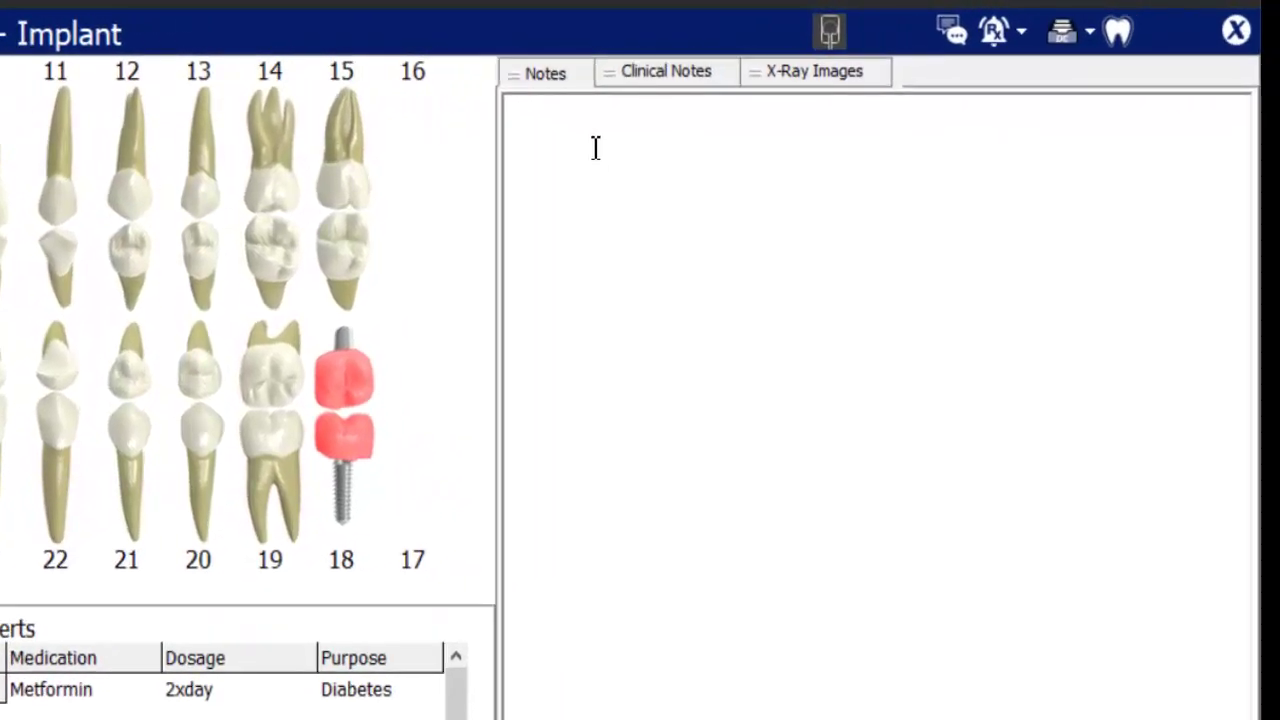
{"action": "right_click", "coordinate": [843, 117]}
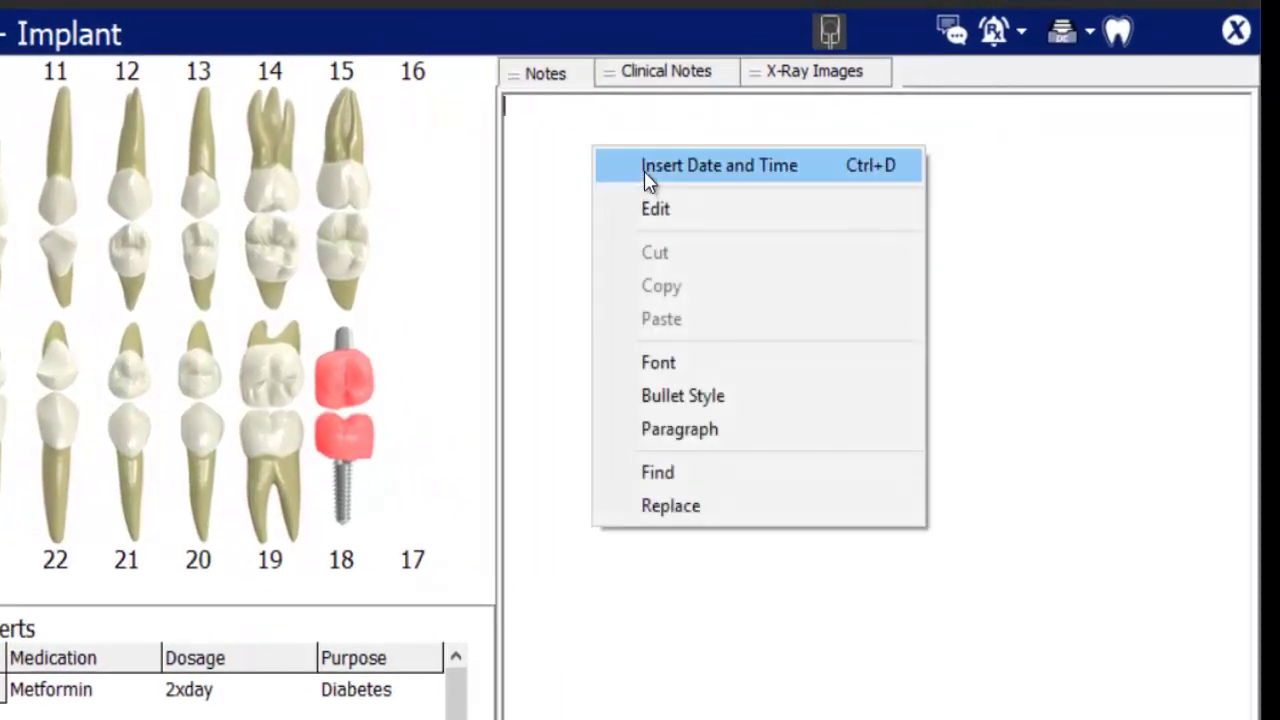
{"action": "left_click", "coordinate": [647, 166]}
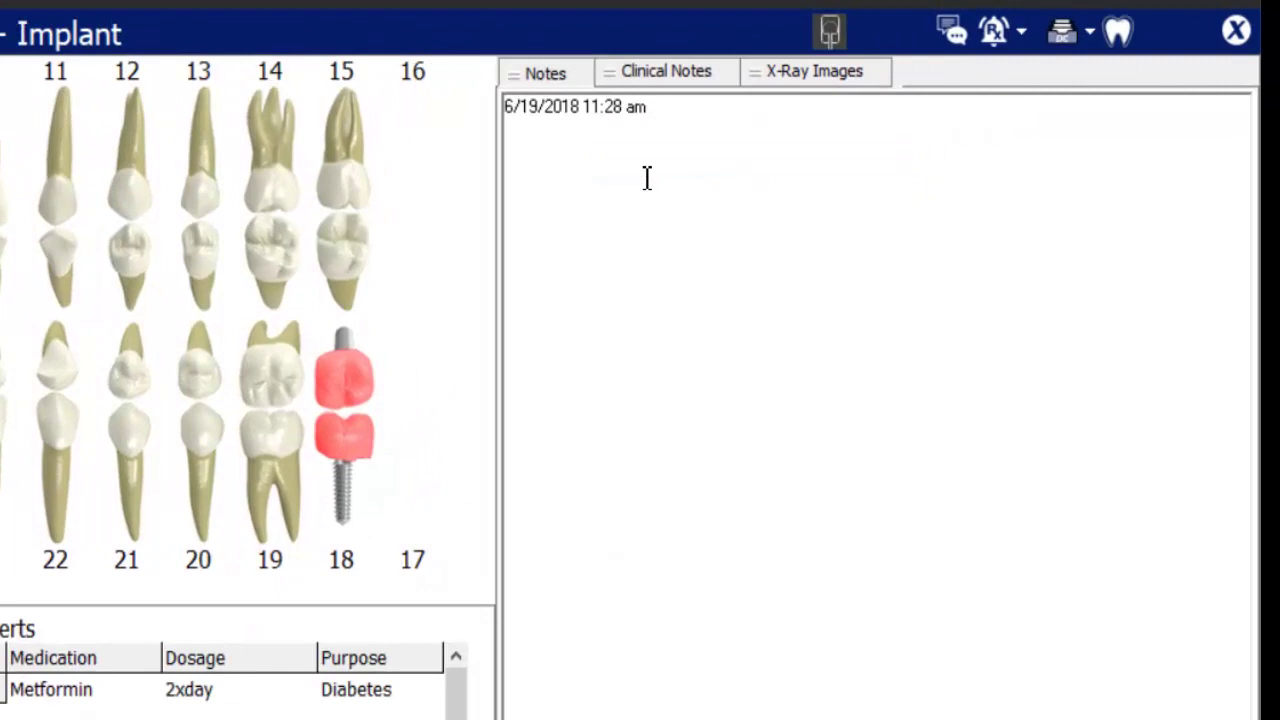
{"action": "type", "text": "Patient takes flying lessons"}
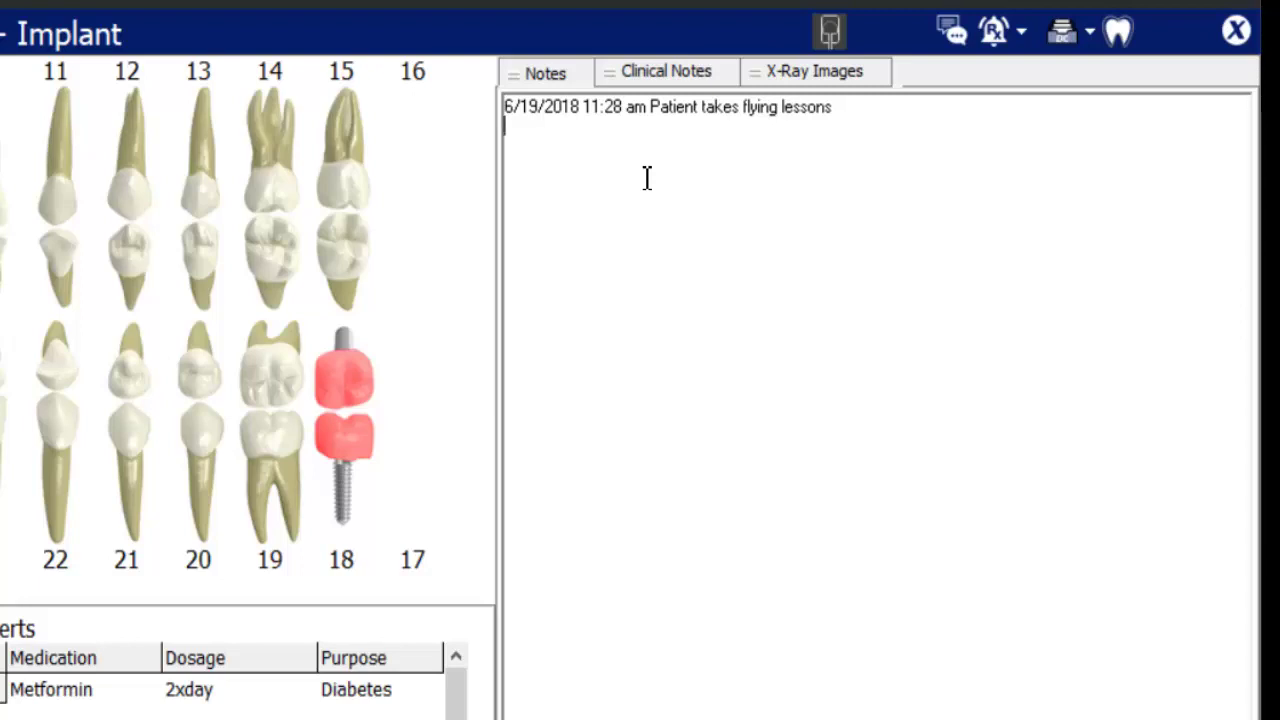
{"action": "left_click", "coordinate": [676, 78]}
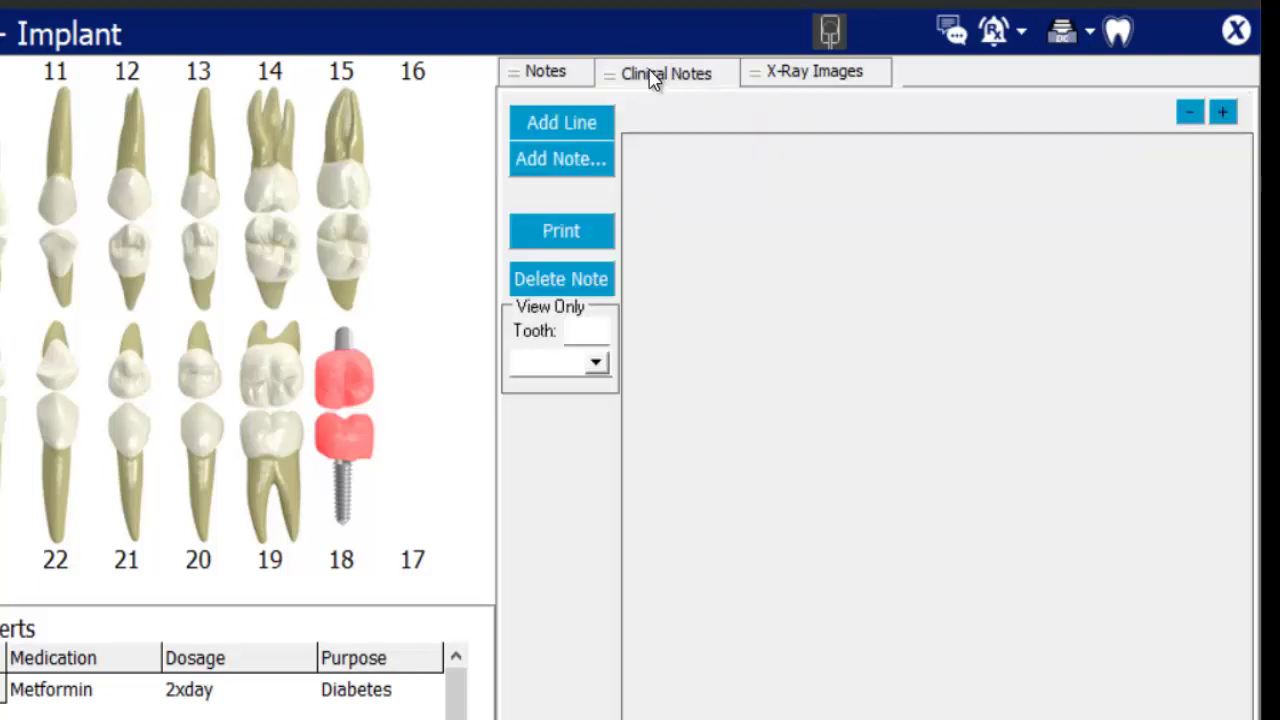
- Add a clinical note line 'Patient seen today' with tooth field TX
{"action": "left_click", "coordinate": [549, 124]}
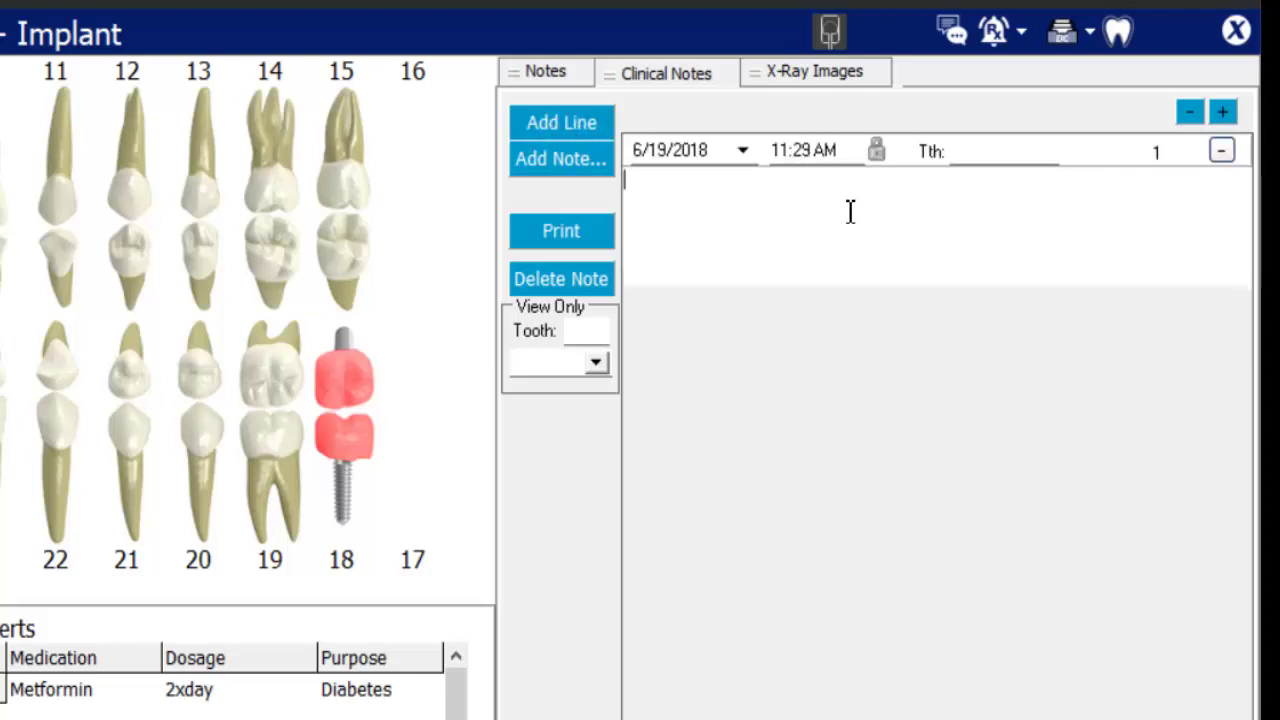
{"action": "type", "text": "Patient seen today"}
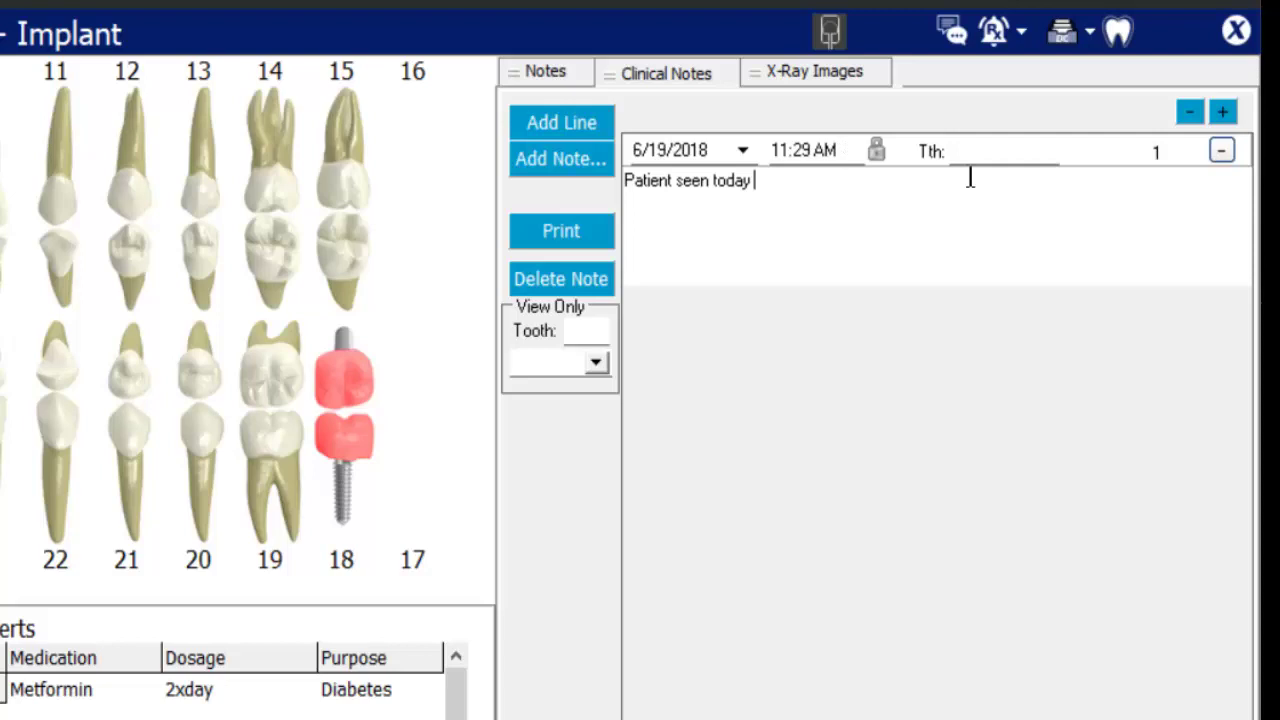
{"action": "left_click", "coordinate": [1018, 152]}
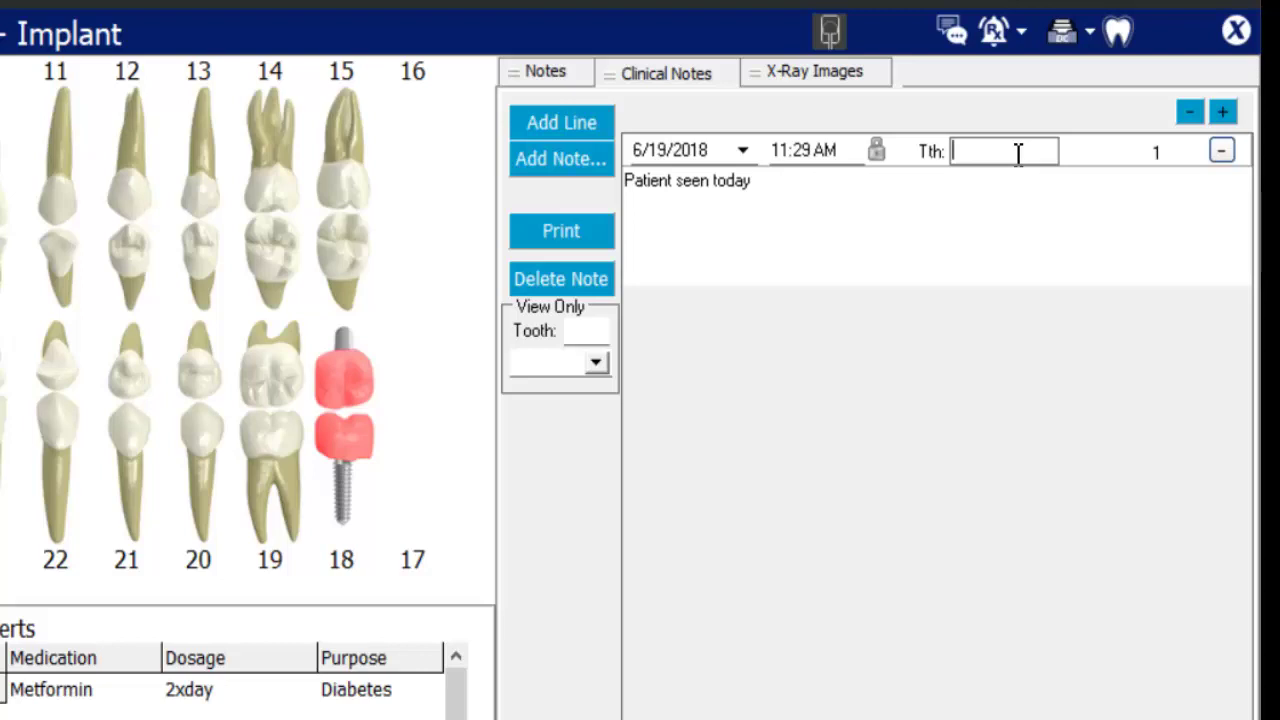
{"action": "type", "text": "TX"}
{"action": "left_click_drag", "start_coordinate": [1024, 151], "coordinate": [885, 154]}
{"action": "left_click", "coordinate": [583, 332]}
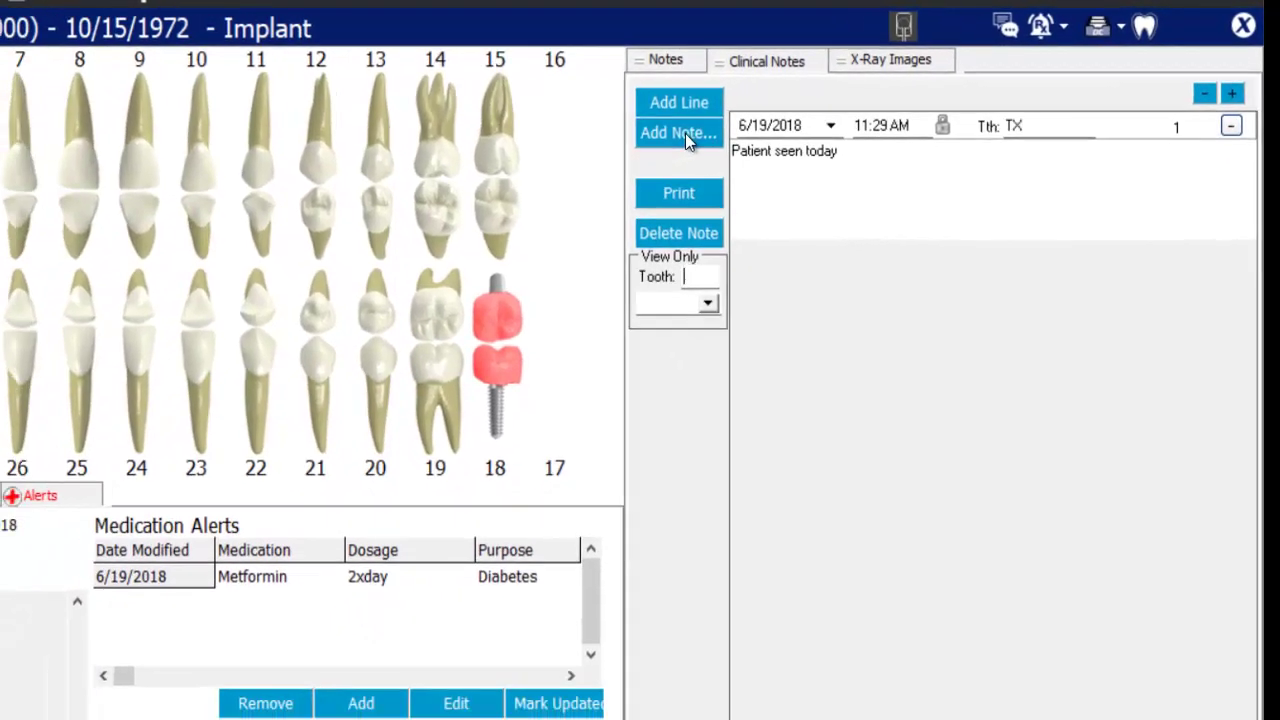
- Build a clinical note from the Routine category's Prophy template
{"action": "left_click", "coordinate": [685, 133]}
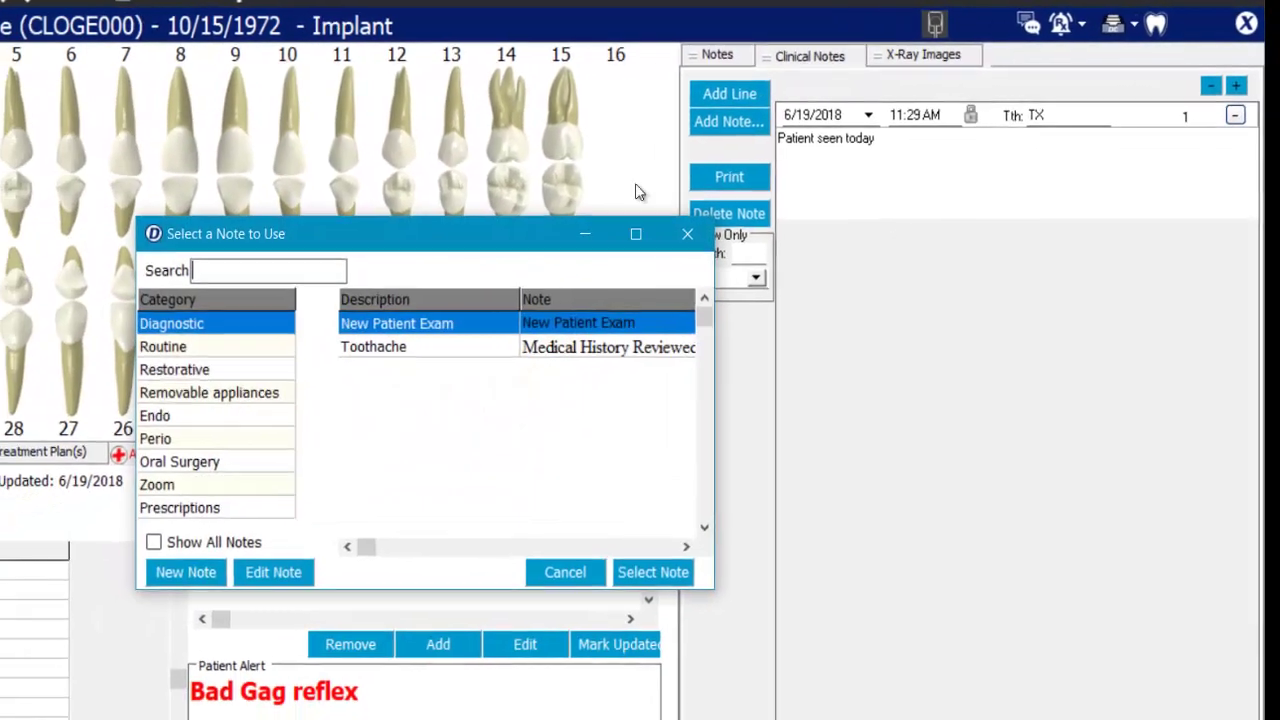
{"action": "left_click", "coordinate": [65, 376]}
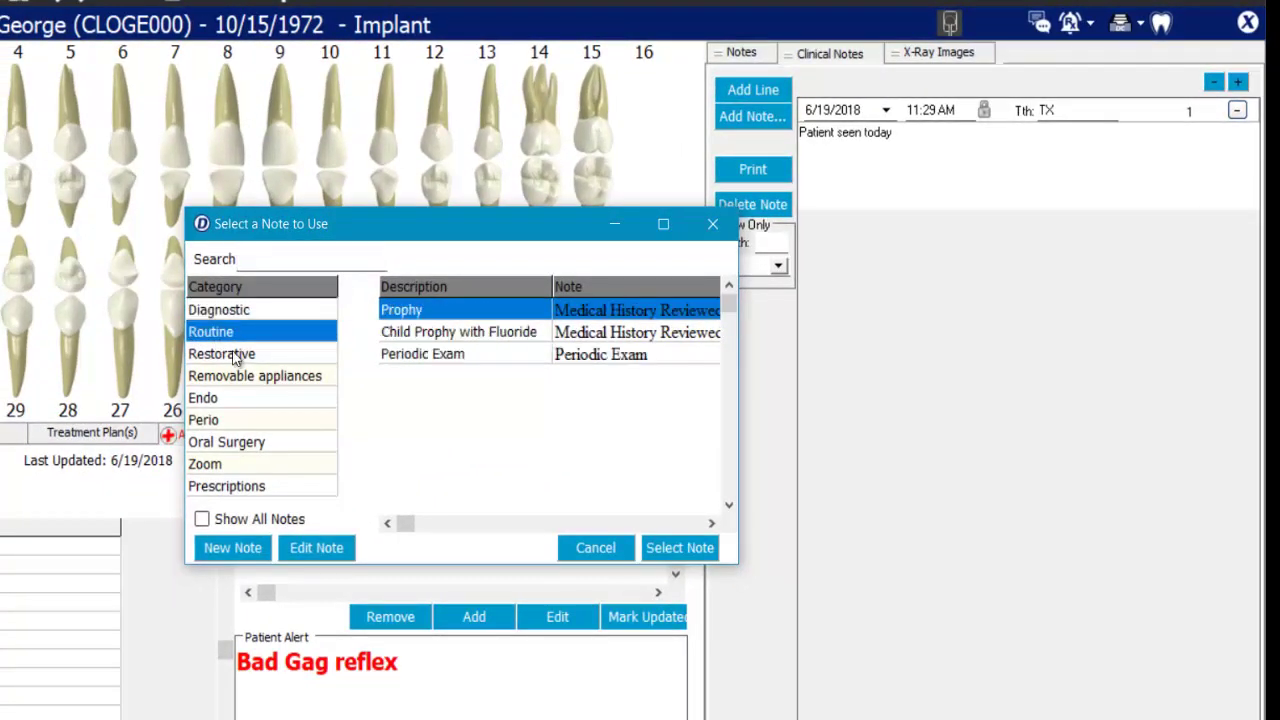
{"action": "left_click", "coordinate": [235, 376]}
{"action": "left_click", "coordinate": [237, 333]}
{"action": "left_click", "coordinate": [678, 560]}
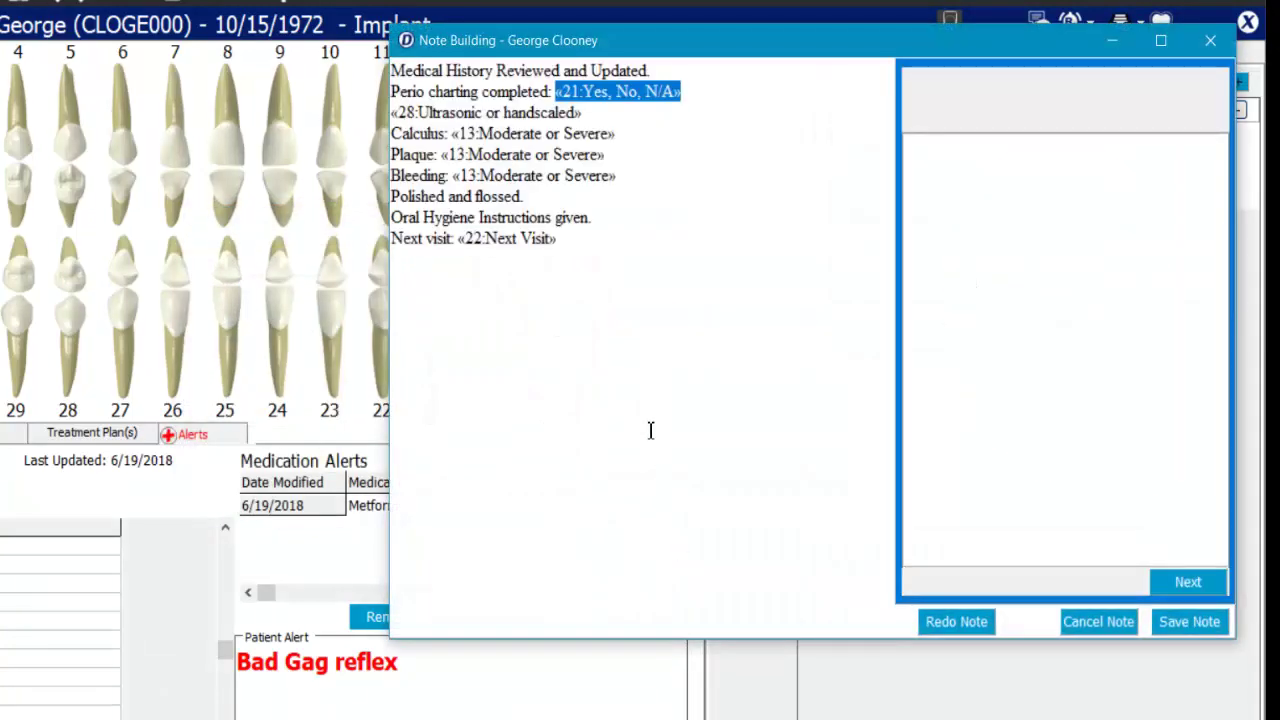
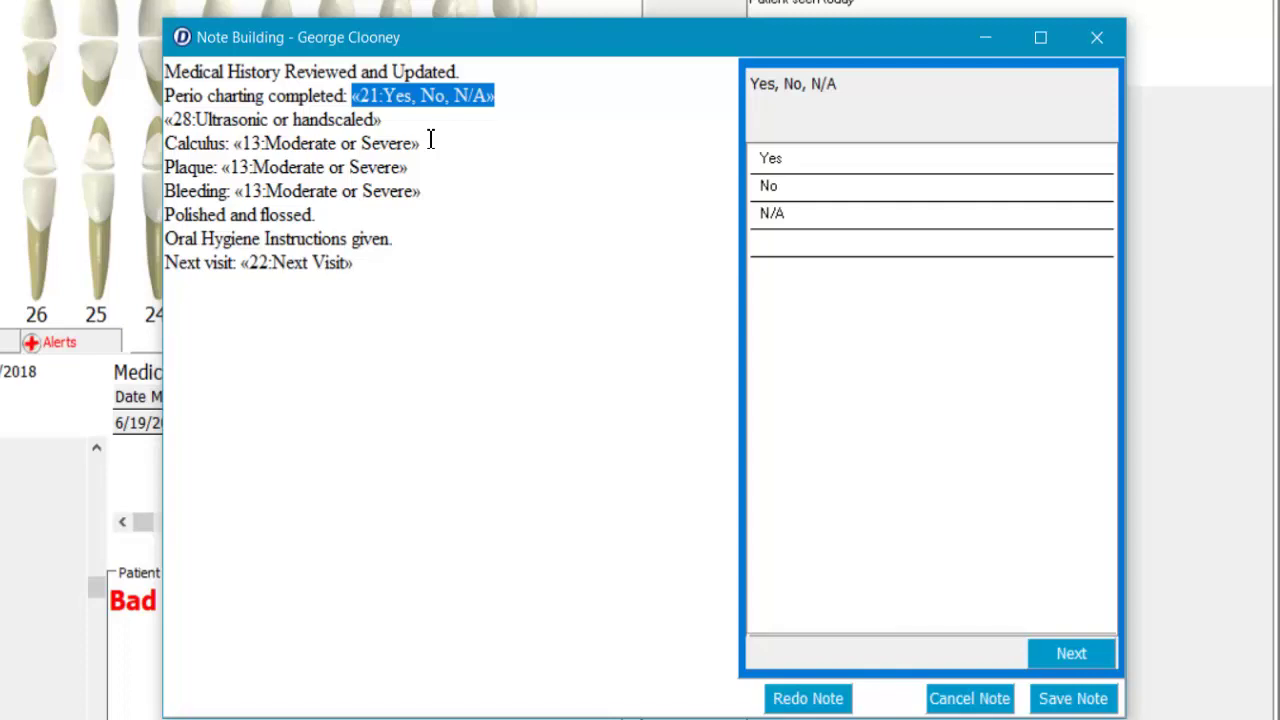
- Review the note text and answer Yes for perio charting completed
{"action": "left_click_drag", "start_coordinate": [166, 70], "coordinate": [501, 271]}
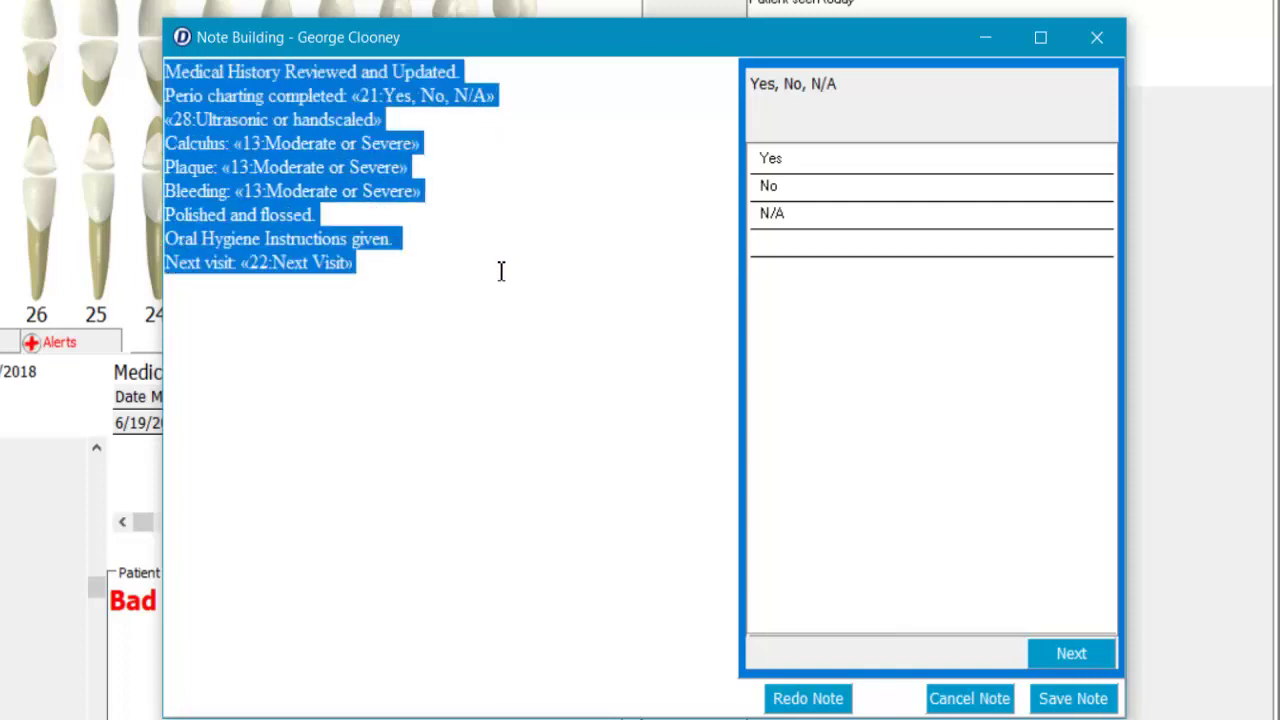
{"action": "left_click", "coordinate": [501, 271]}
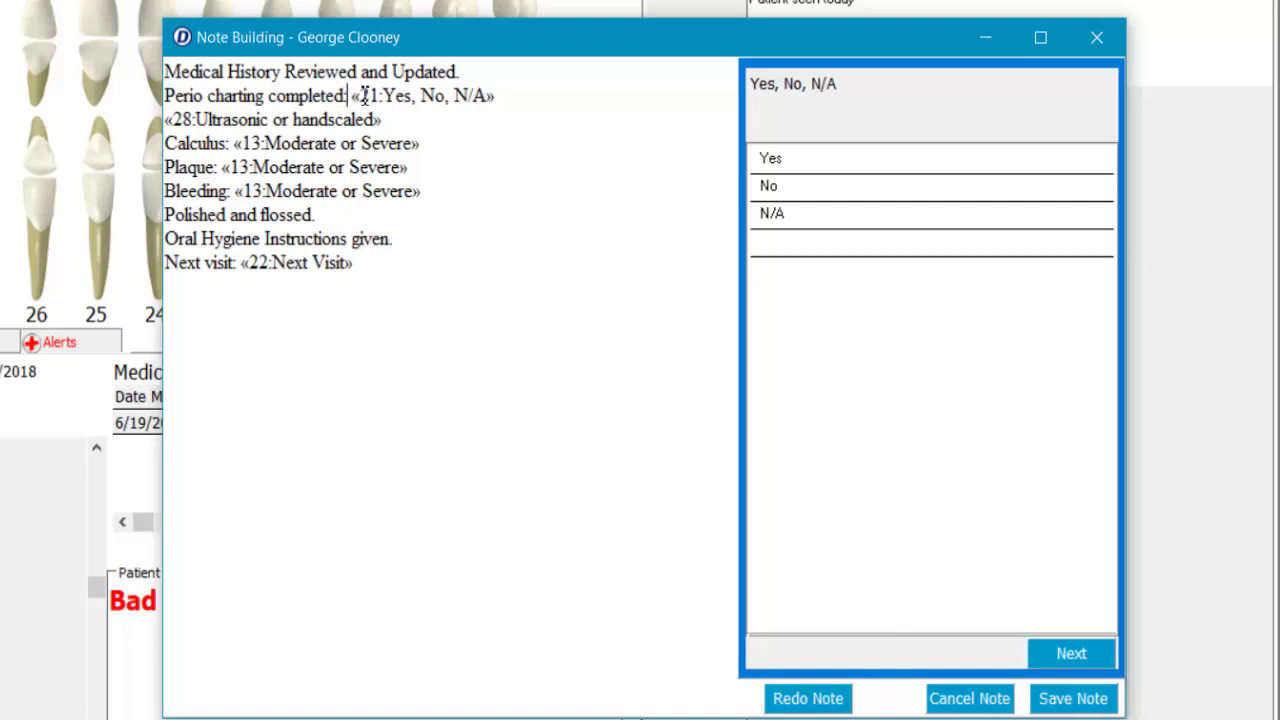
{"action": "left_click_drag", "start_coordinate": [349, 96], "coordinate": [378, 100]}
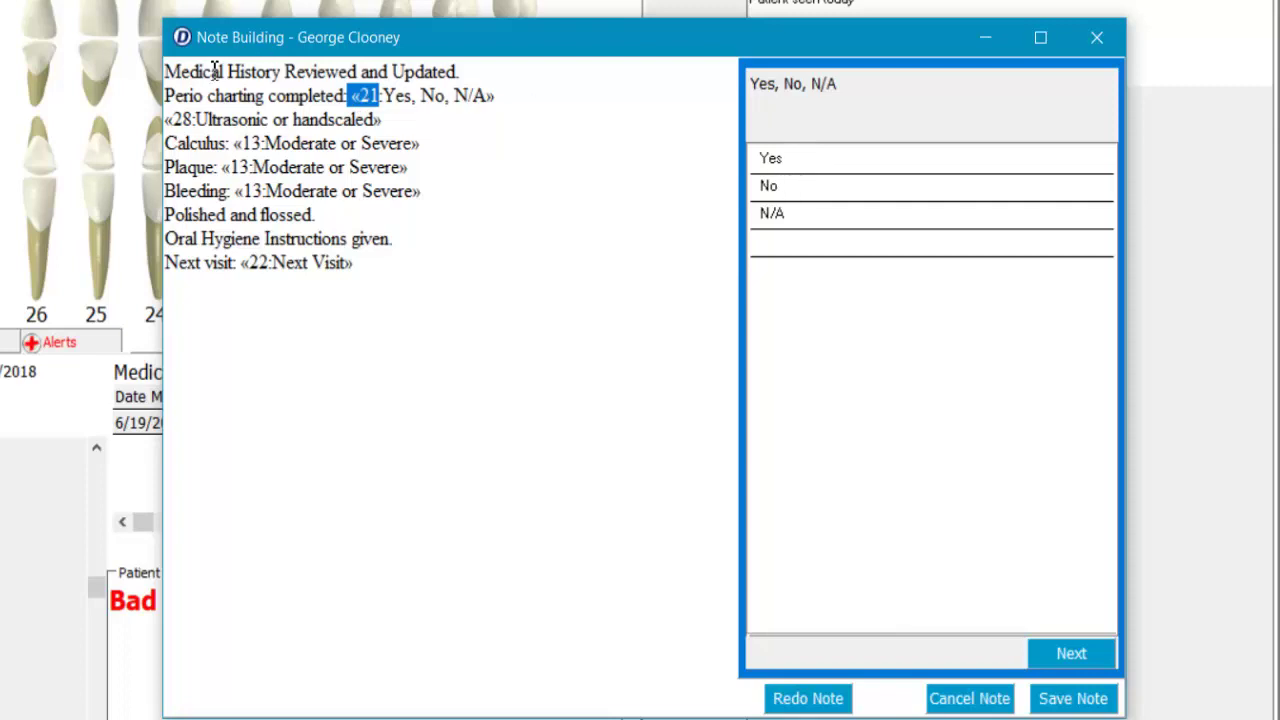
{"action": "left_click_drag", "start_coordinate": [212, 71], "coordinate": [505, 82]}
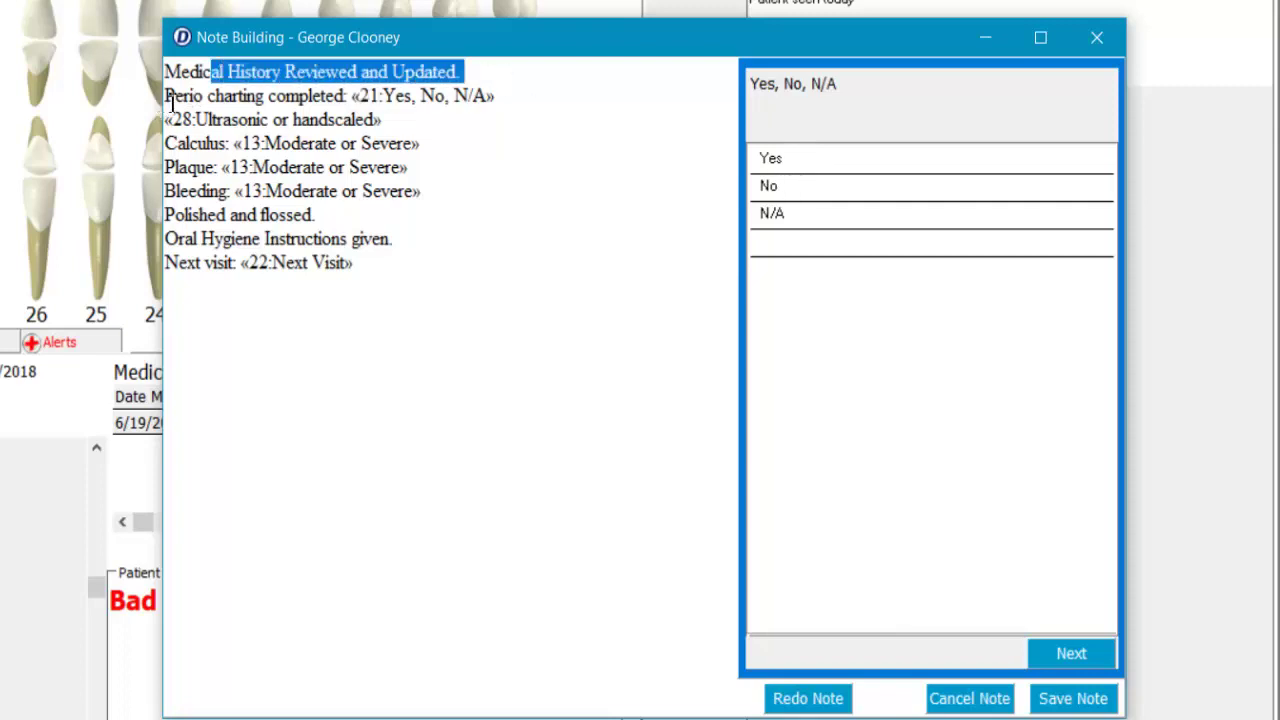
{"action": "left_click_drag", "start_coordinate": [164, 97], "coordinate": [347, 98]}
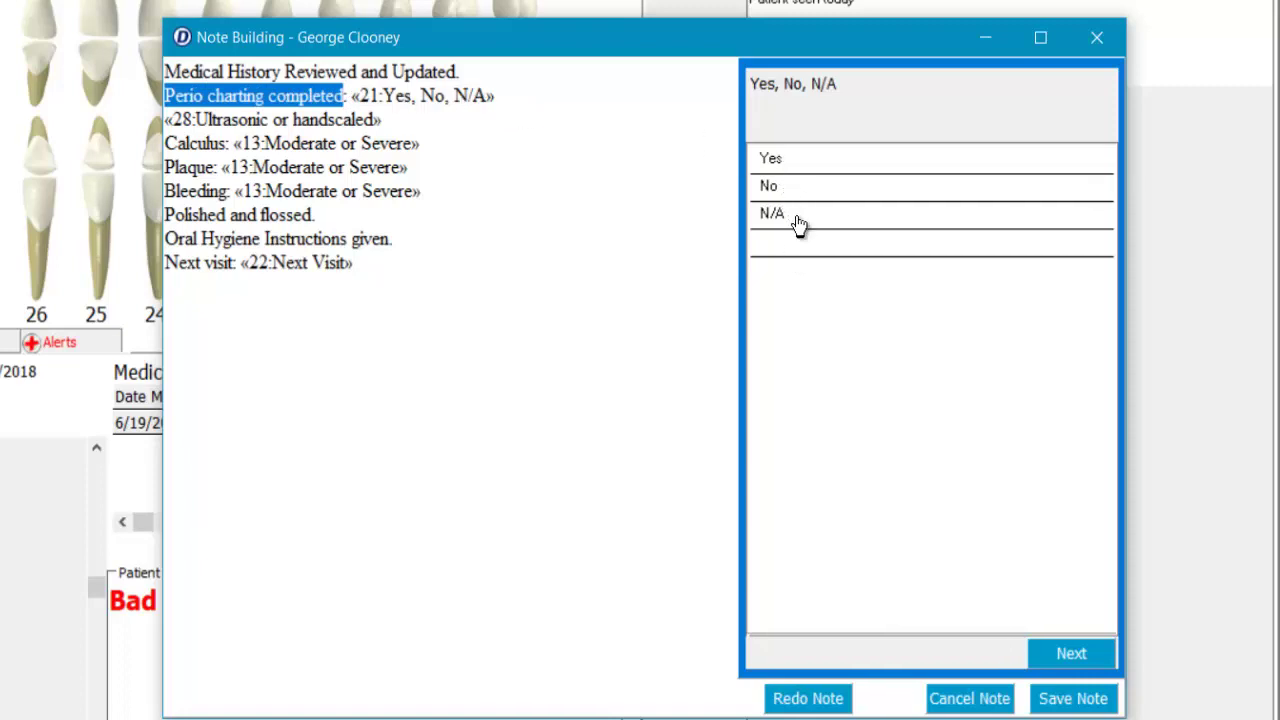
{"action": "left_click", "coordinate": [776, 163]}
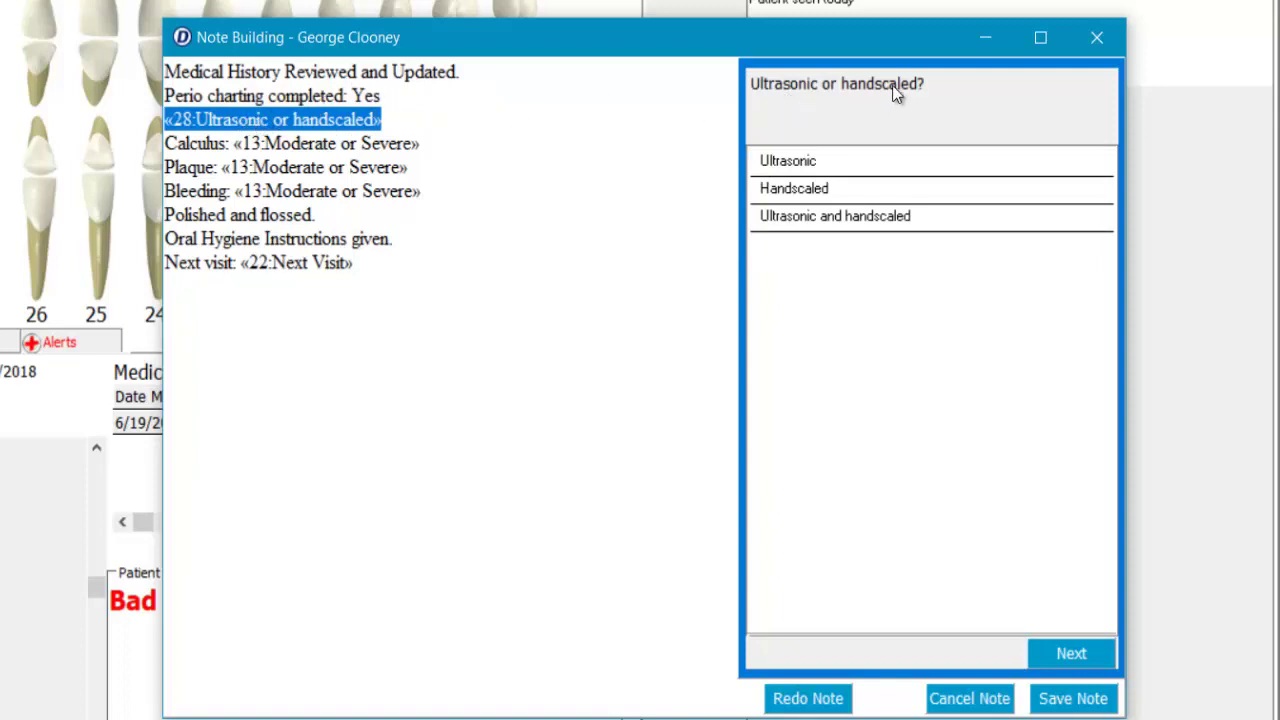
- Record ultrasonic and handscaled cleaning, calculus Moderate, plaque Mild, bleeding Mild/Moderate
{"action": "left_click", "coordinate": [799, 230]}
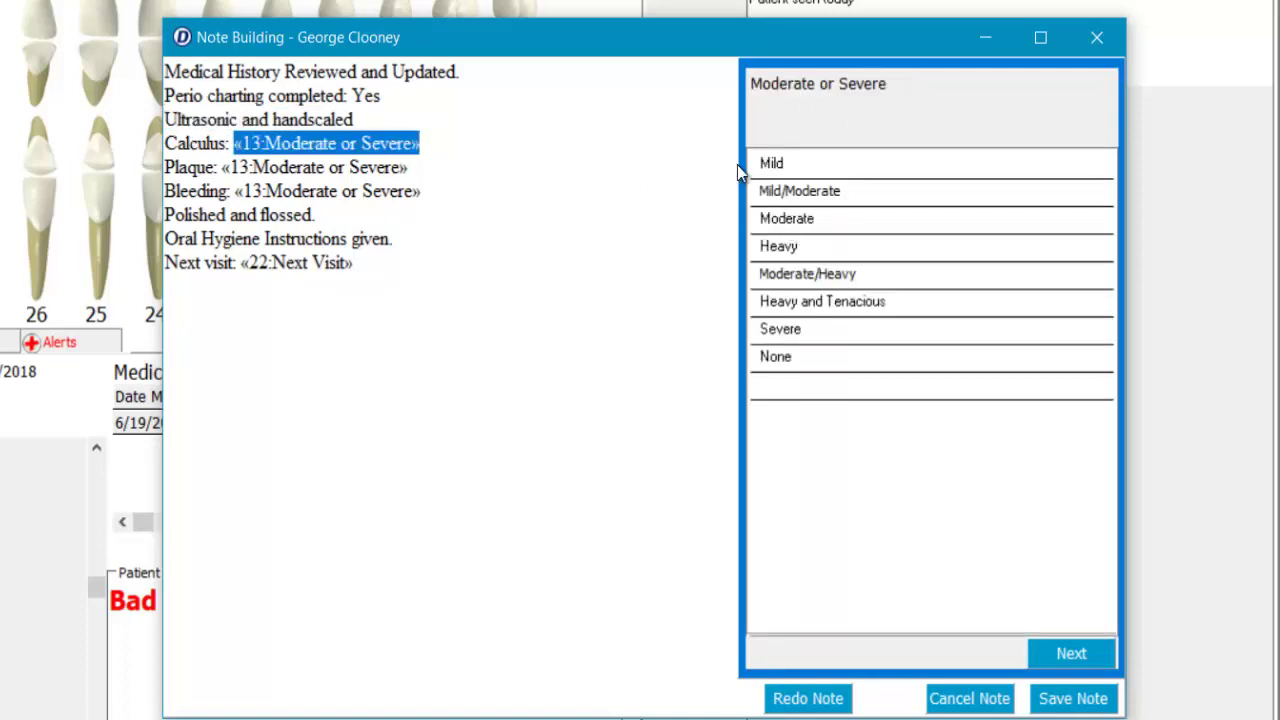
{"action": "left_click", "coordinate": [783, 228]}
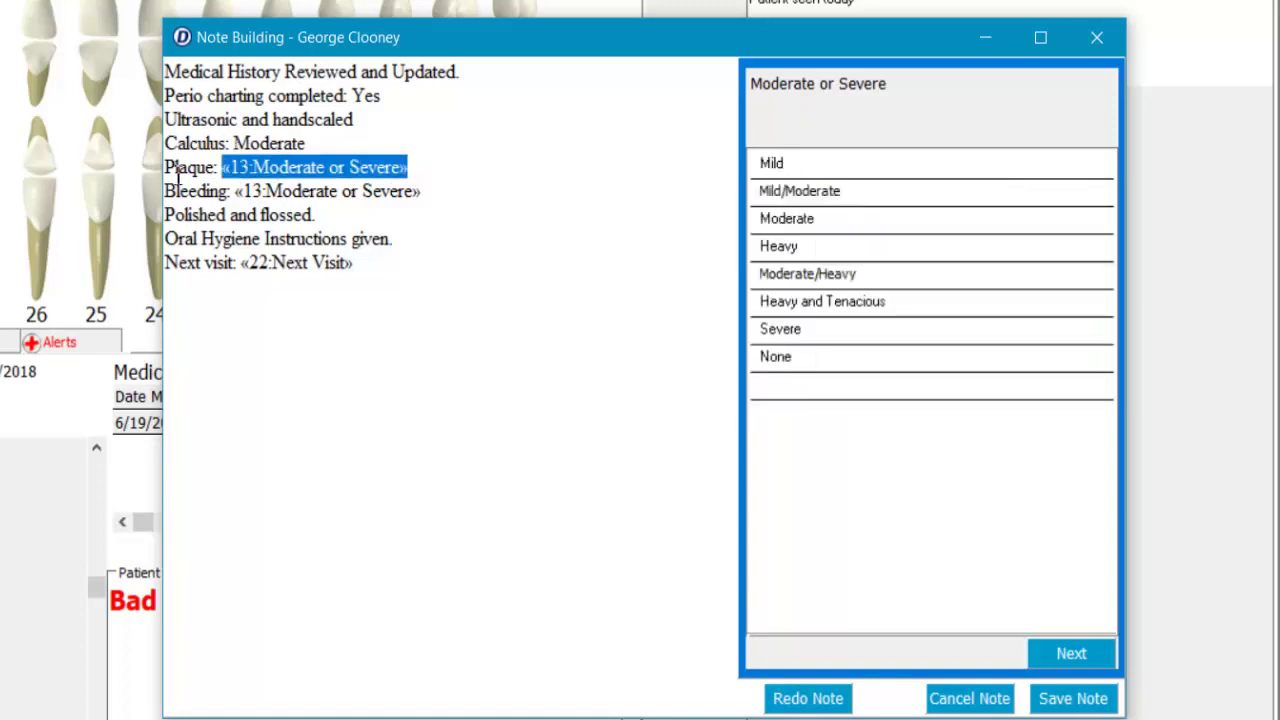
{"action": "left_click", "coordinate": [812, 168]}
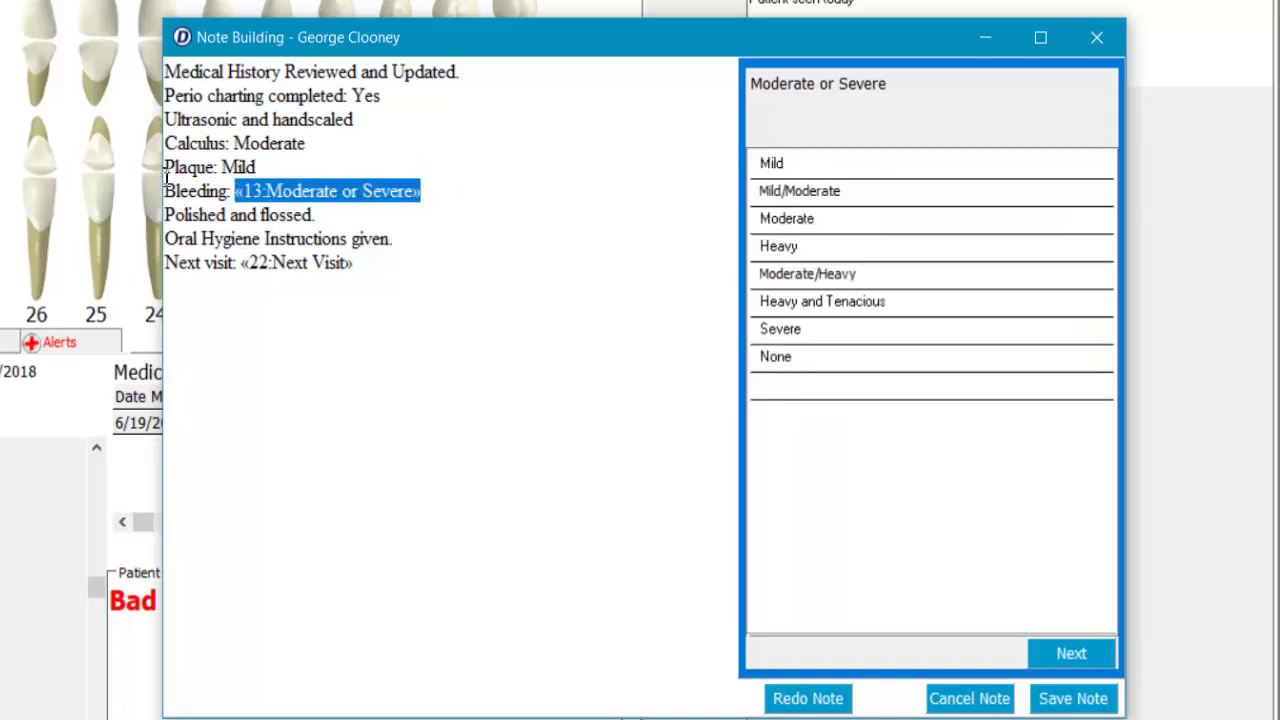
{"action": "left_click", "coordinate": [805, 195]}
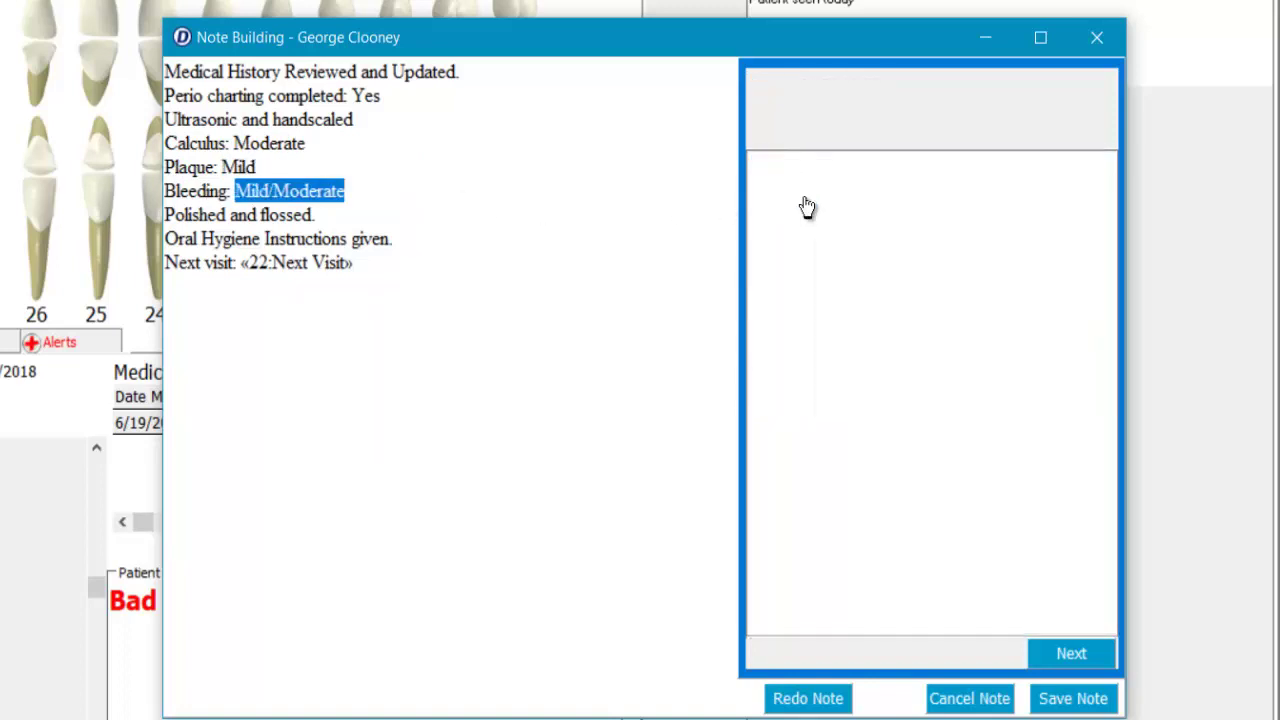
- Set Next visit to Continue treatment and finish the note template
{"action": "left_click_drag", "start_coordinate": [176, 215], "coordinate": [356, 240]}
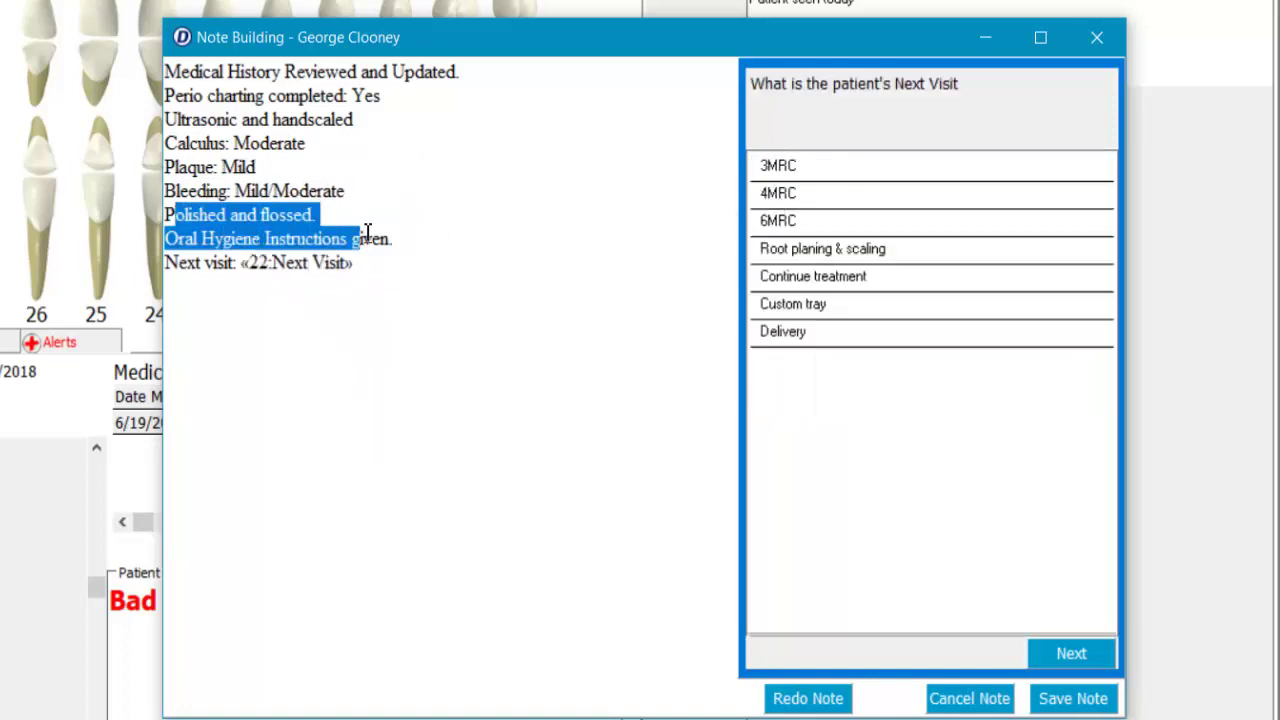
{"action": "left_click", "coordinate": [430, 232]}
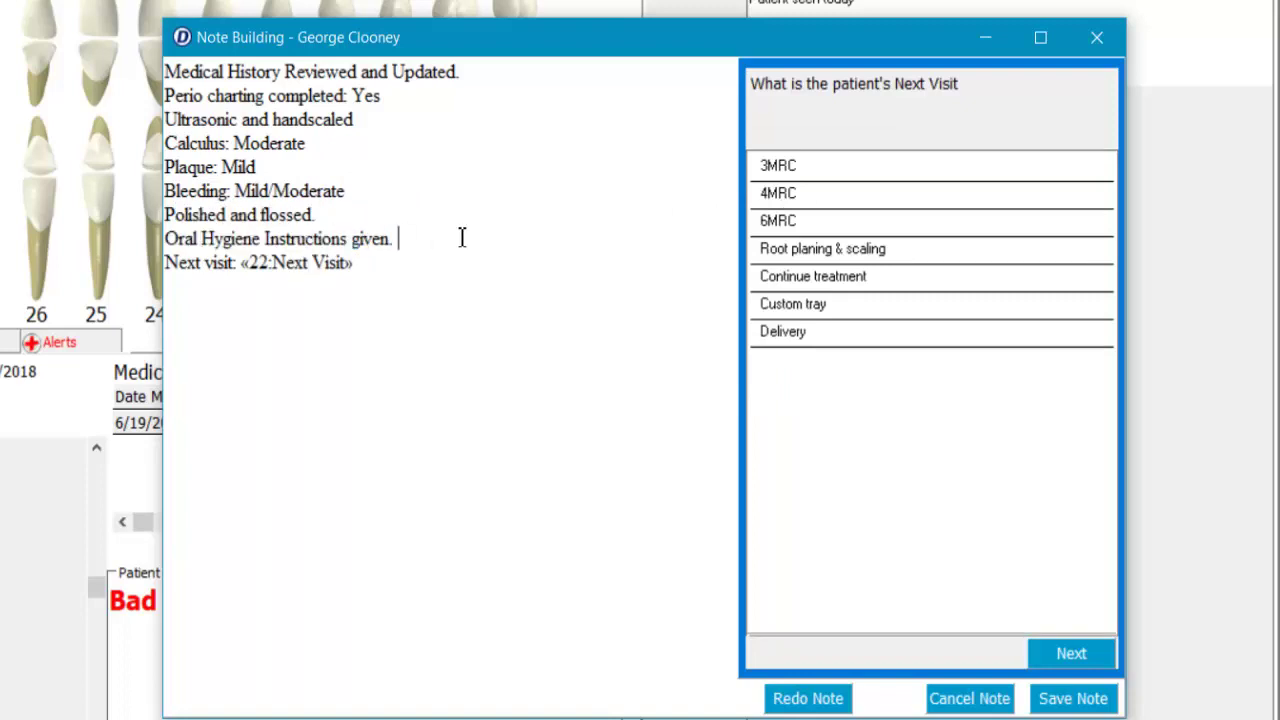
{"action": "left_click_drag", "start_coordinate": [184, 265], "coordinate": [224, 262]}
{"action": "left_click", "coordinate": [534, 295]}
{"action": "left_click", "coordinate": [783, 228]}
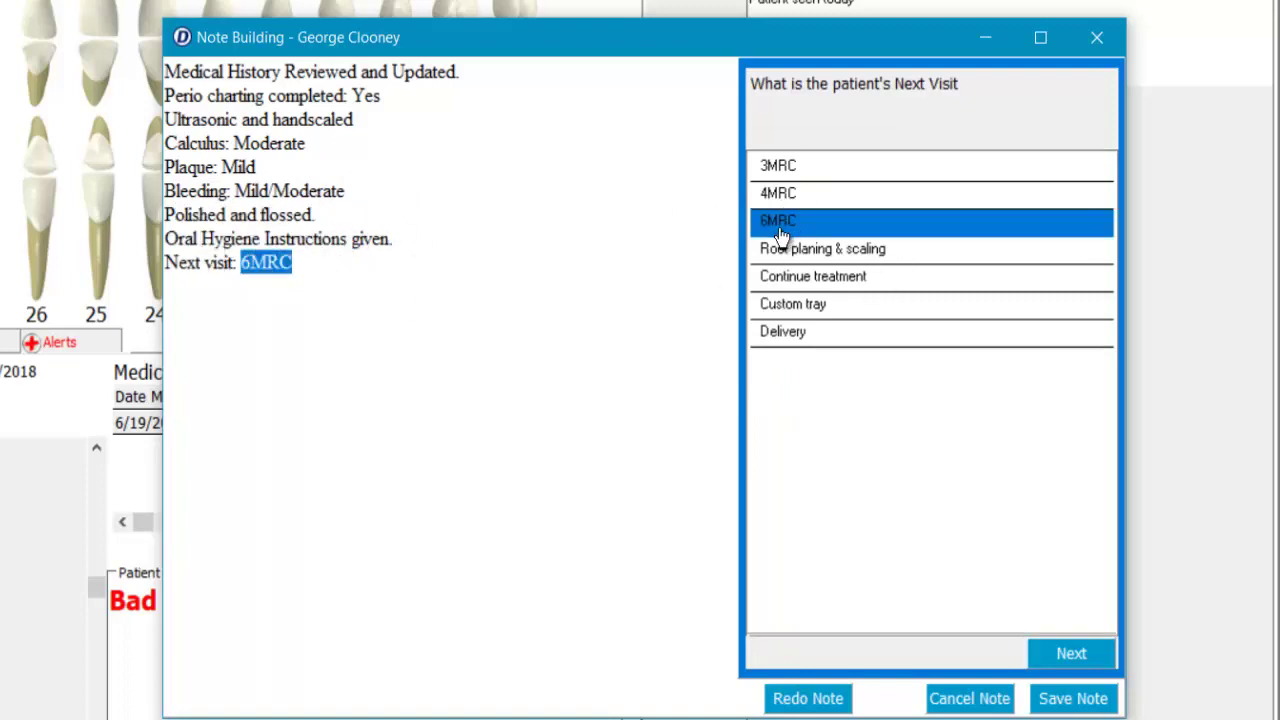
{"action": "left_click", "coordinate": [793, 285]}
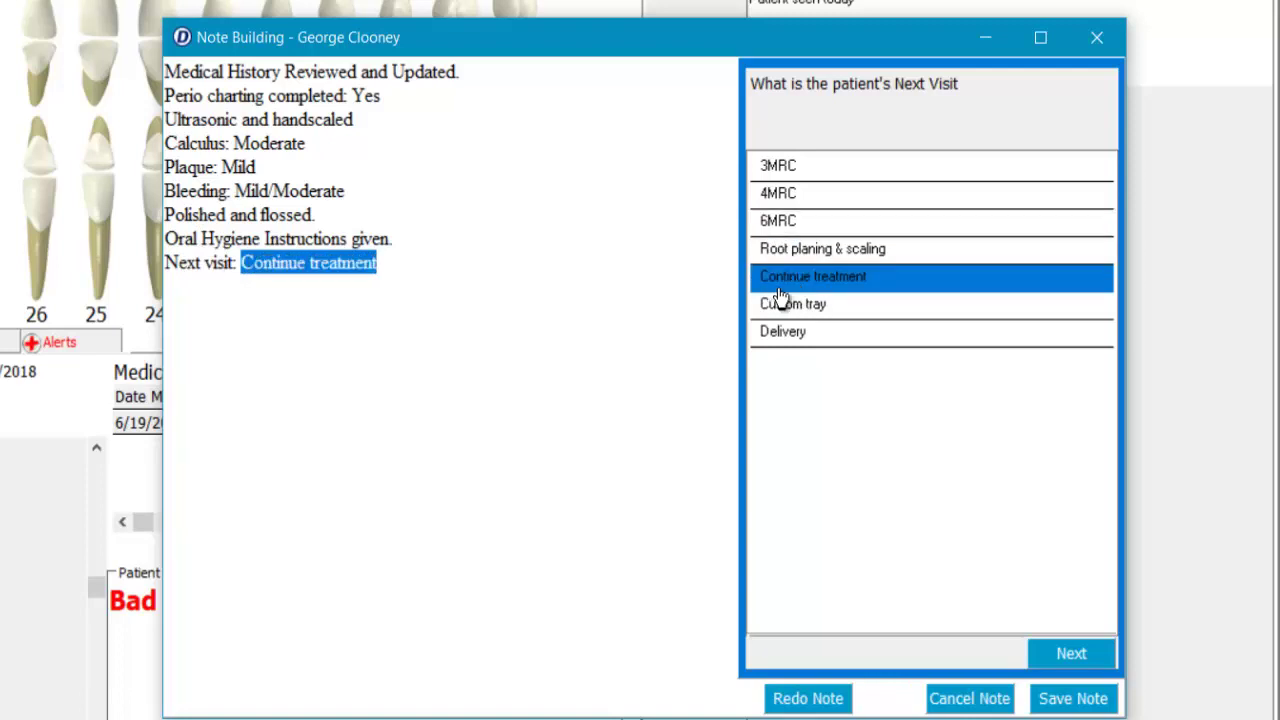
{"action": "double_click", "coordinate": [791, 287]}
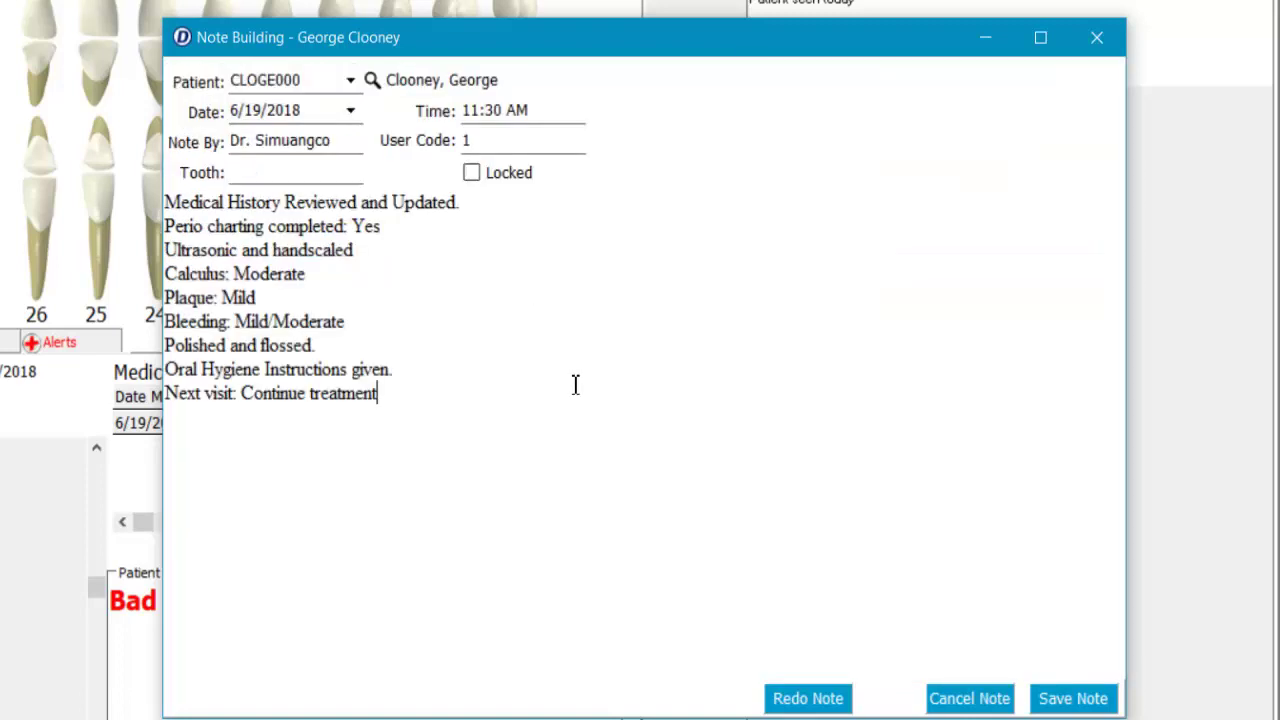
- Save the completed hygiene note to Clinical Notes
{"action": "key", "text": "Return"}
{"action": "type", "text": "uagiugiugs"}
{"action": "key", "text": "BackSpace"}
{"action": "key", "text": "BackSpace"}
{"action": "key", "text": "BackSpace"}
{"action": "key", "text": "BackSpace"}
{"action": "key", "text": "BackSpace"}
{"action": "key", "text": "BackSpace"}
{"action": "key", "text": "BackSpace"}
{"action": "key", "text": "BackSpace"}
{"action": "key", "text": "BackSpace"}
{"action": "key", "text": "BackSpace"}
{"action": "left_click", "coordinate": [1073, 698]}
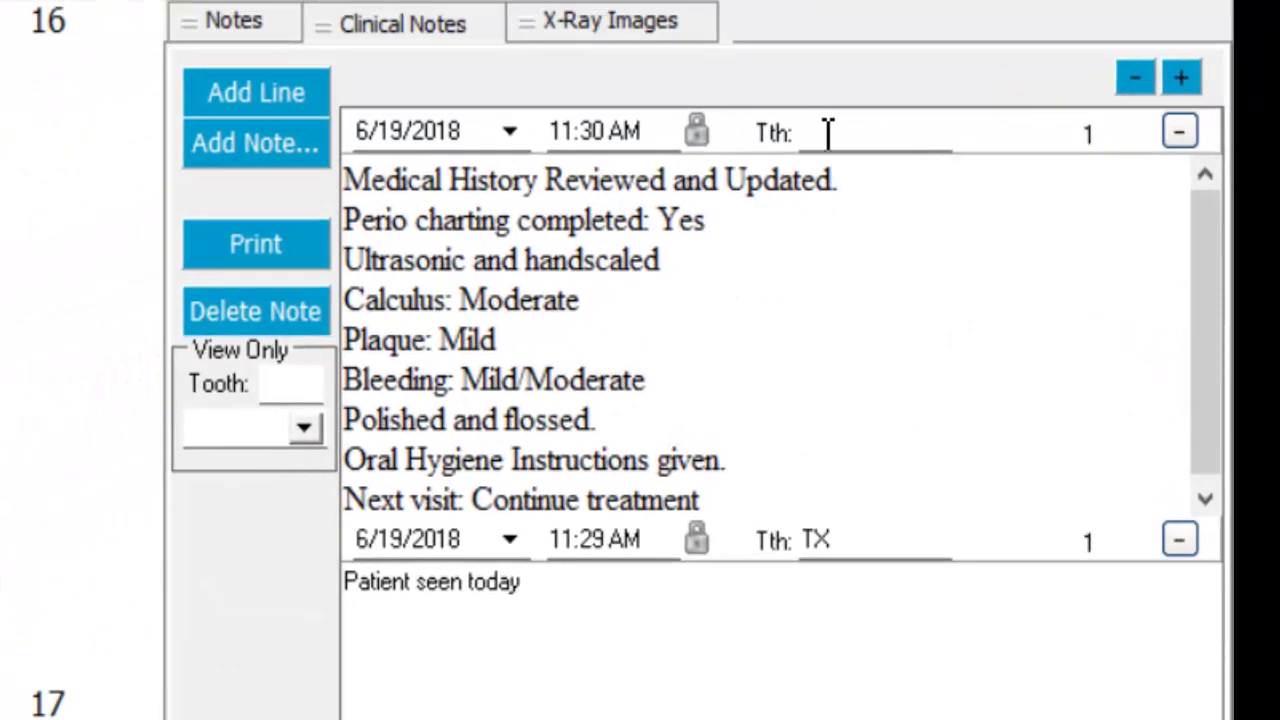
- Set the new note's tooth field to P and request permanent locking
{"action": "left_click", "coordinate": [828, 134]}
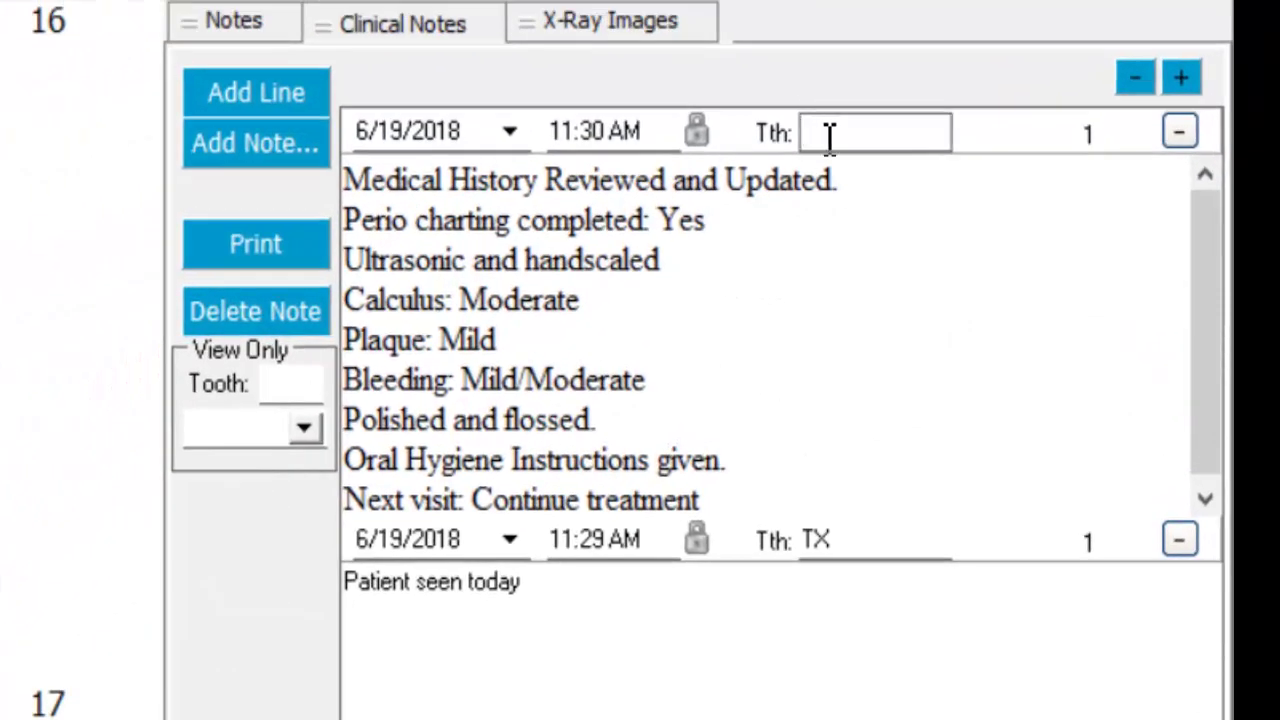
{"action": "type", "text": "P"}
{"action": "double_click", "coordinate": [809, 132]}
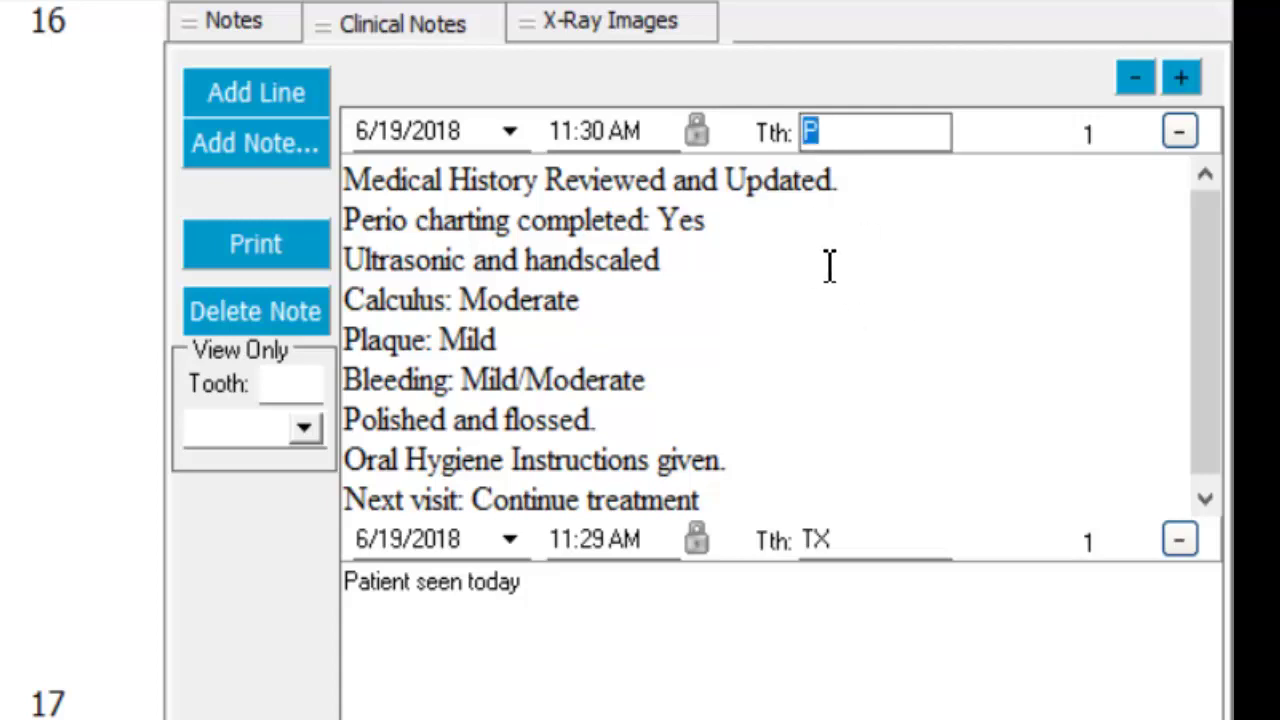
{"action": "left_click", "coordinate": [912, 308]}
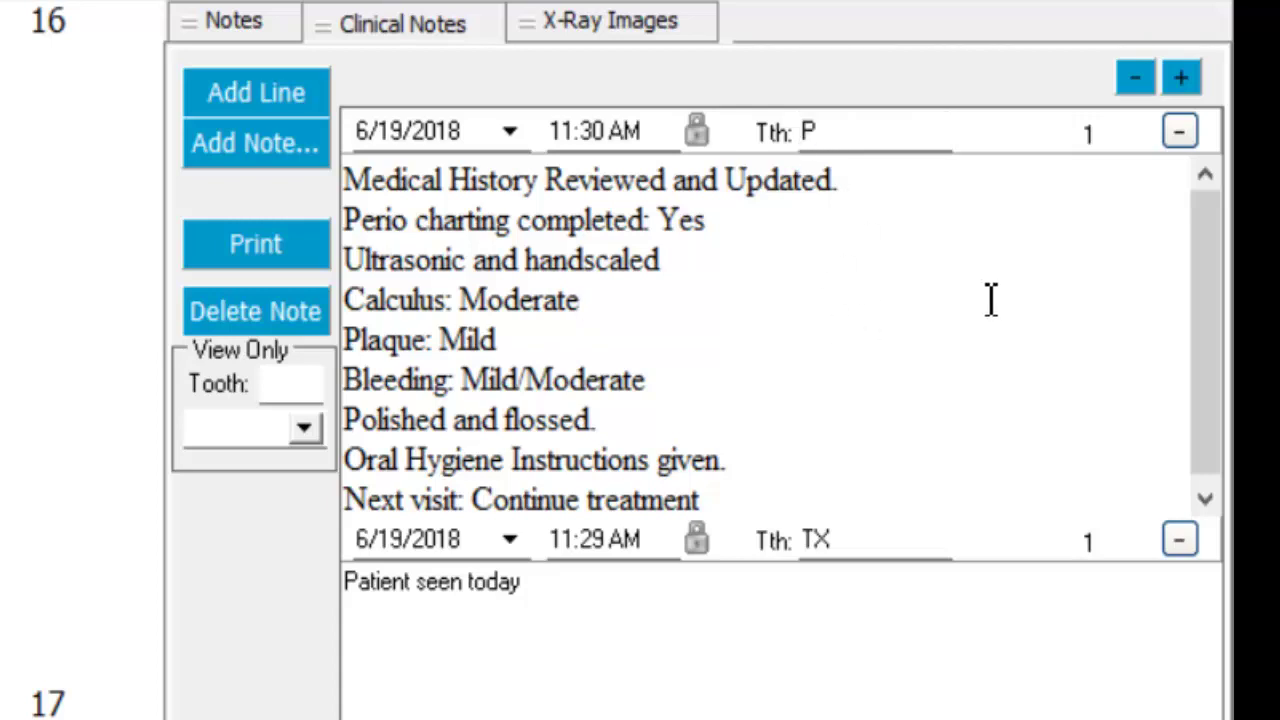
{"action": "type", "text": "kagshkg"}
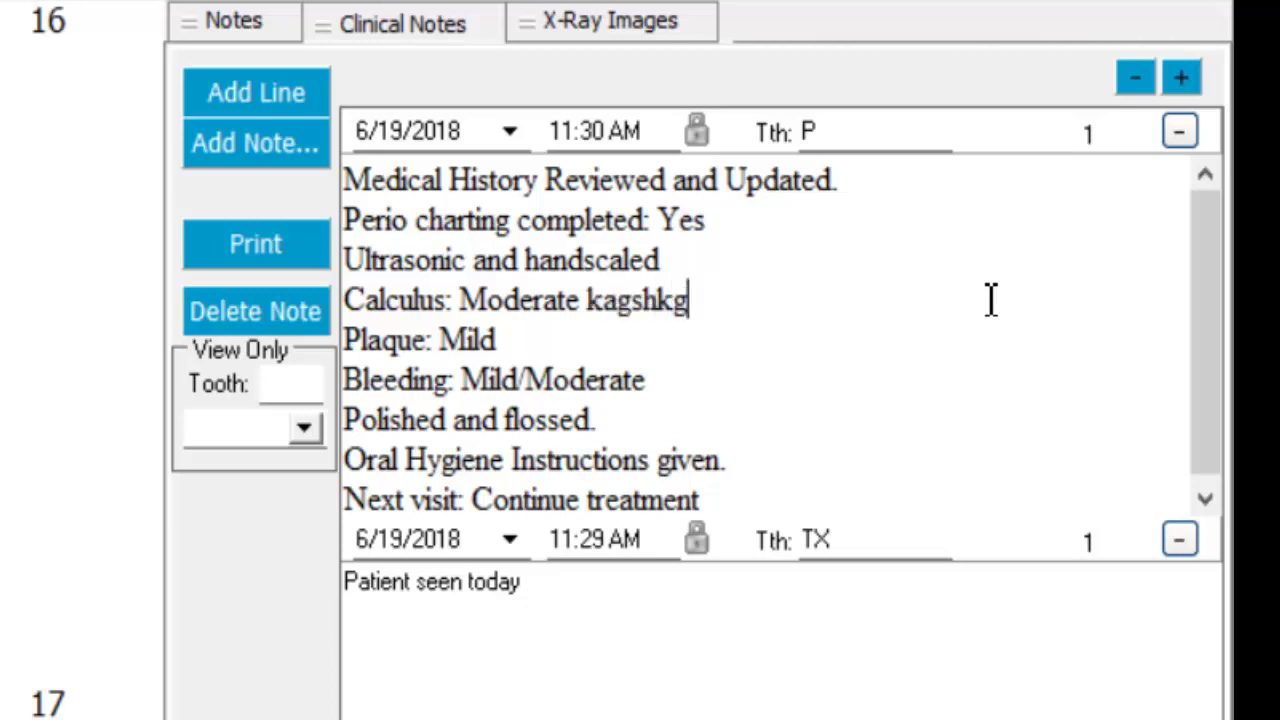
{"action": "key", "text": "BackSpace"}
{"action": "key", "text": "BackSpace"}
{"action": "key", "text": "BackSpace"}
{"action": "key", "text": "BackSpace"}
{"action": "key", "text": "BackSpace"}
{"action": "key", "text": "BackSpace"}
{"action": "key", "text": "BackSpace"}
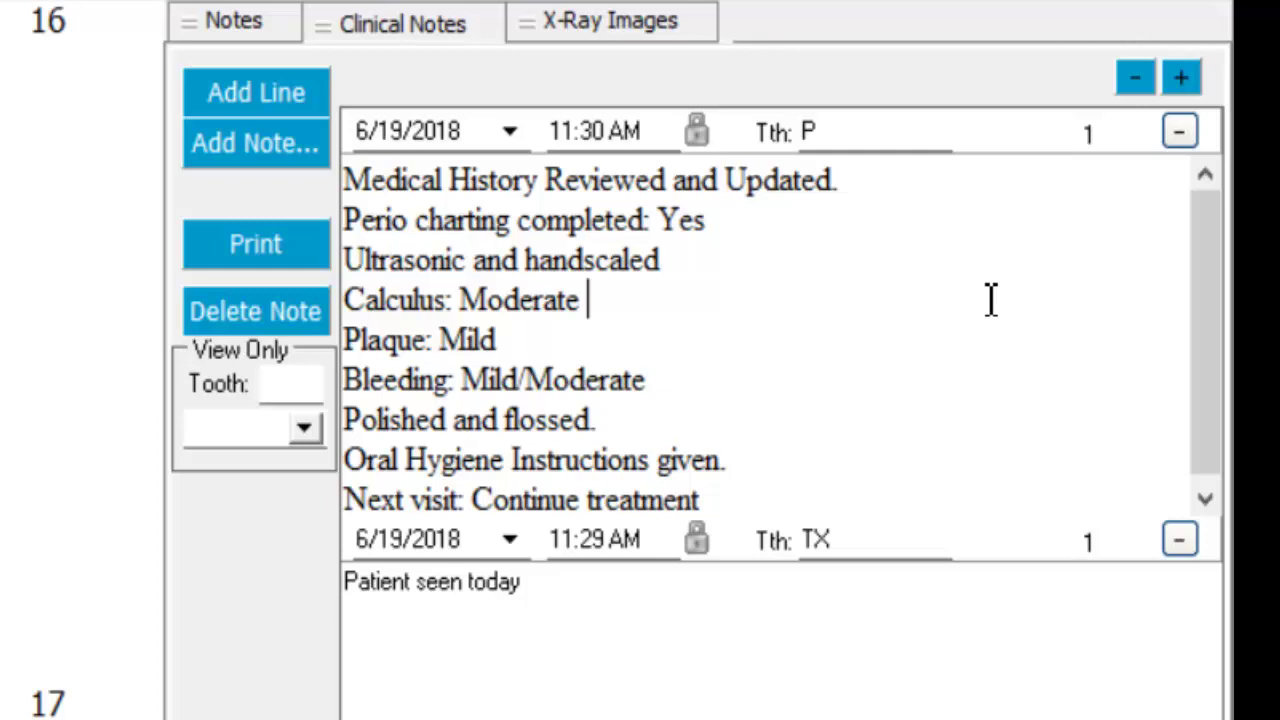
{"action": "left_click", "coordinate": [694, 136]}
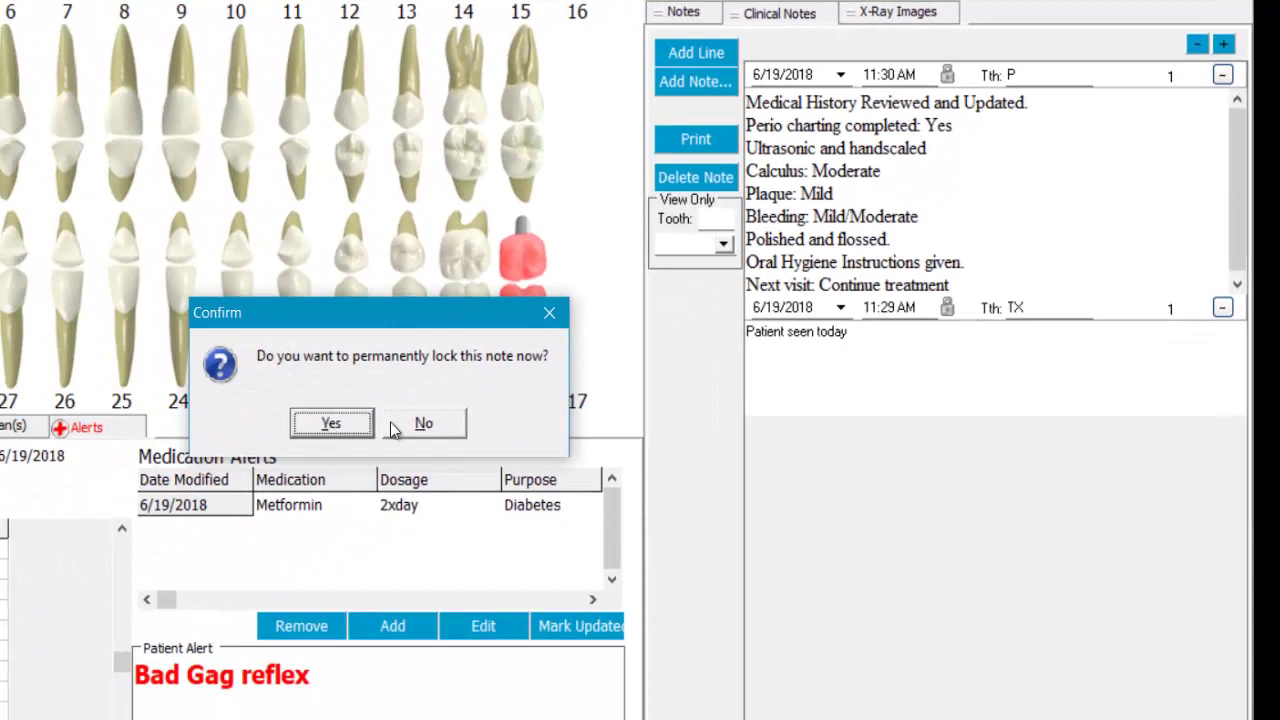
- Decline locking the note and add a new empty clinical note
{"action": "left_click", "coordinate": [294, 487]}
{"action": "left_click", "coordinate": [425, 425]}
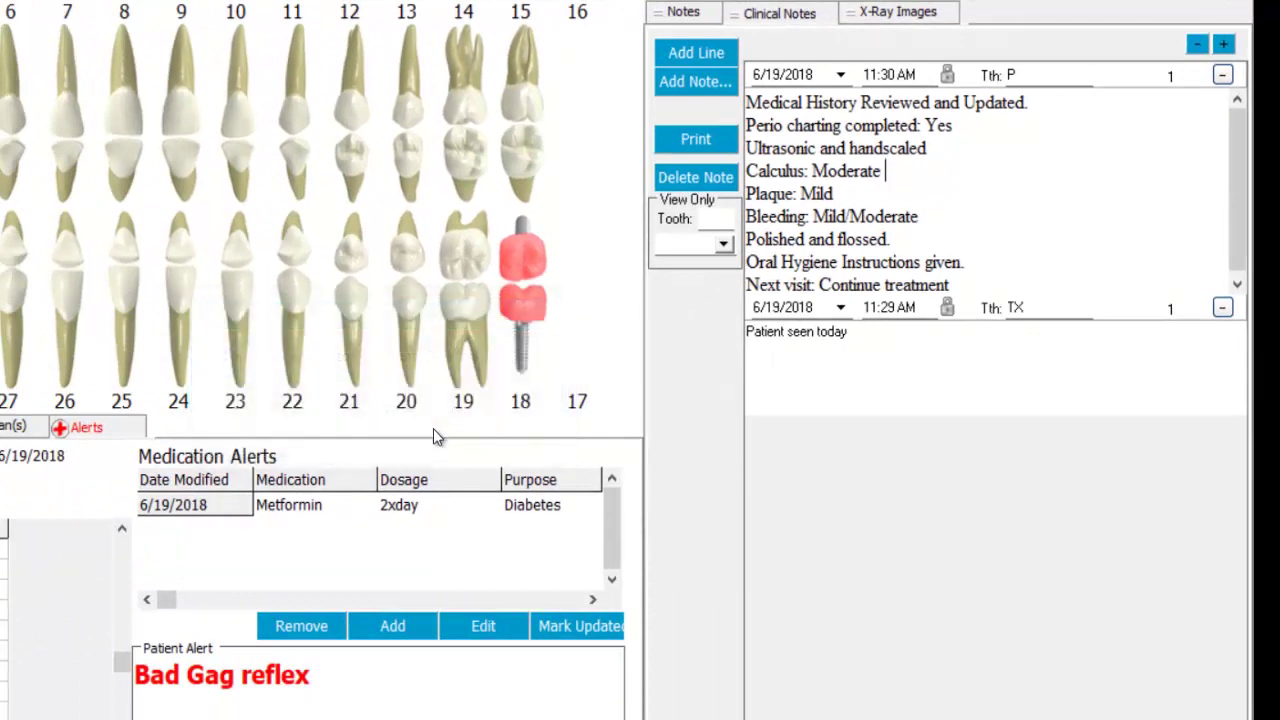
{"action": "left_click", "coordinate": [695, 54]}
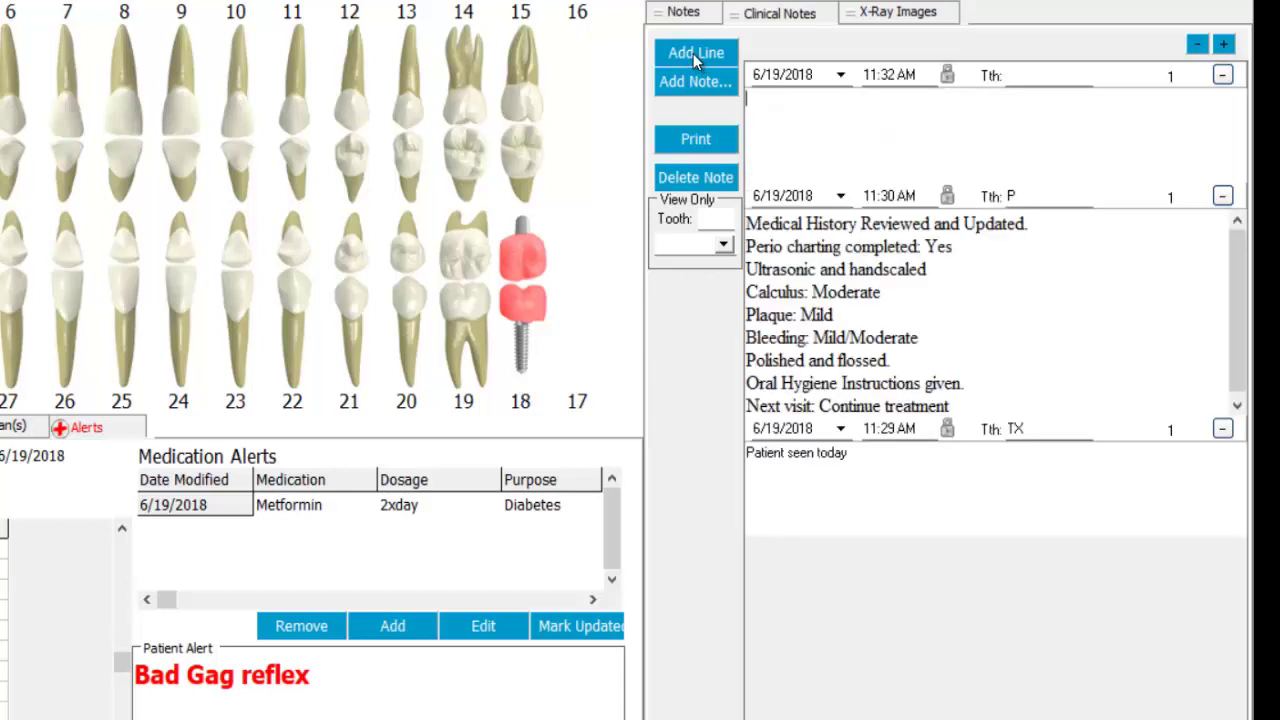
- Date the new note June 12, 2018 and enter 'Admendment to....'
{"action": "left_click", "coordinate": [840, 75]}
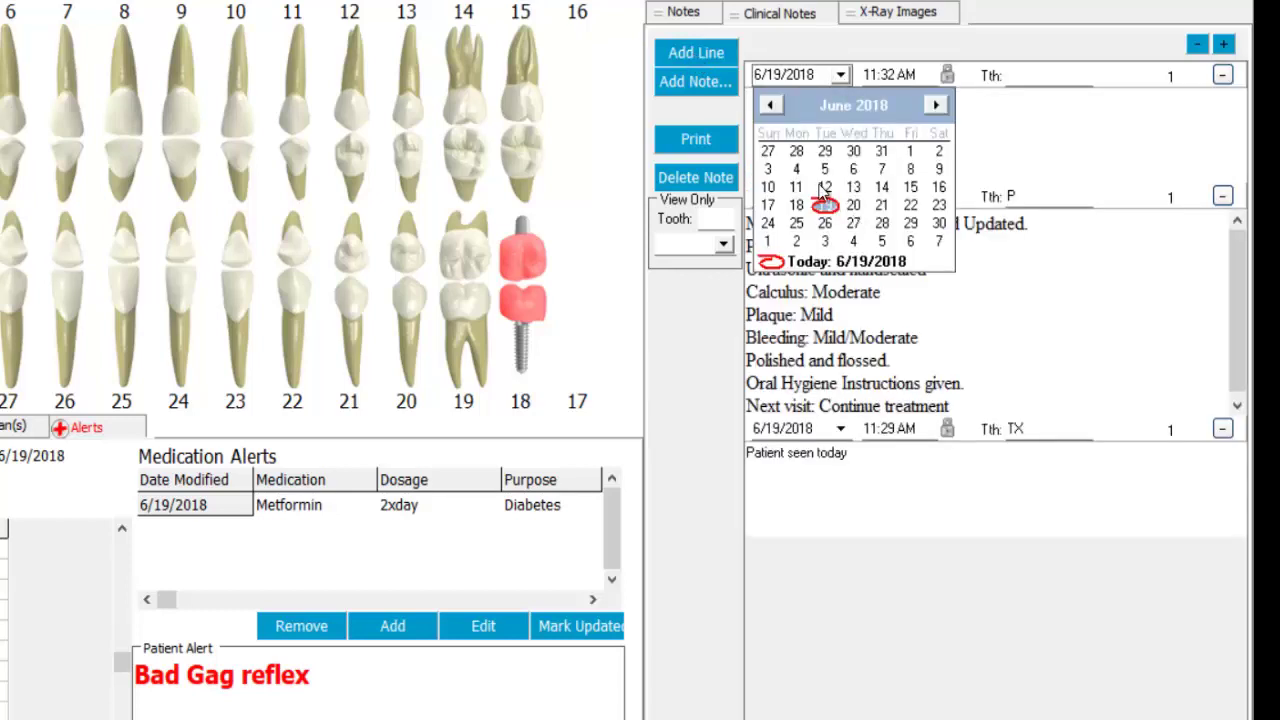
{"action": "left_click", "coordinate": [822, 192]}
{"action": "left_click", "coordinate": [789, 101]}
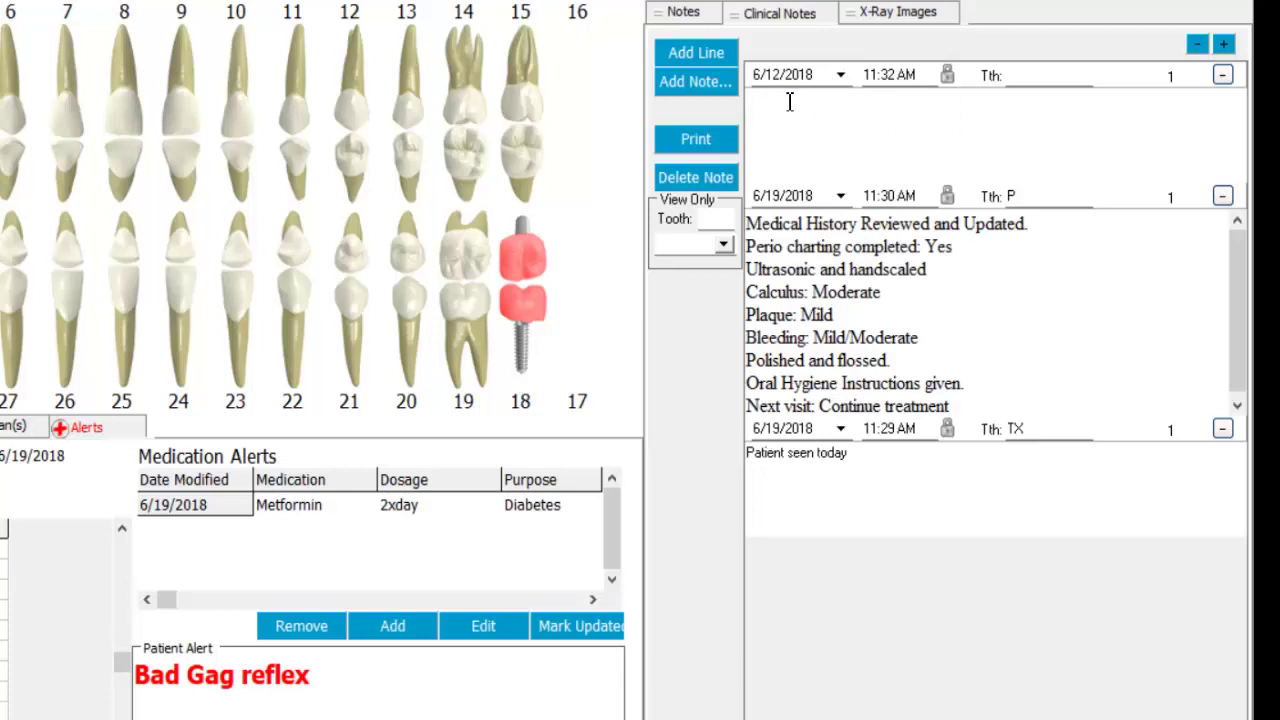
{"action": "type", "text": "Admendment to...."}
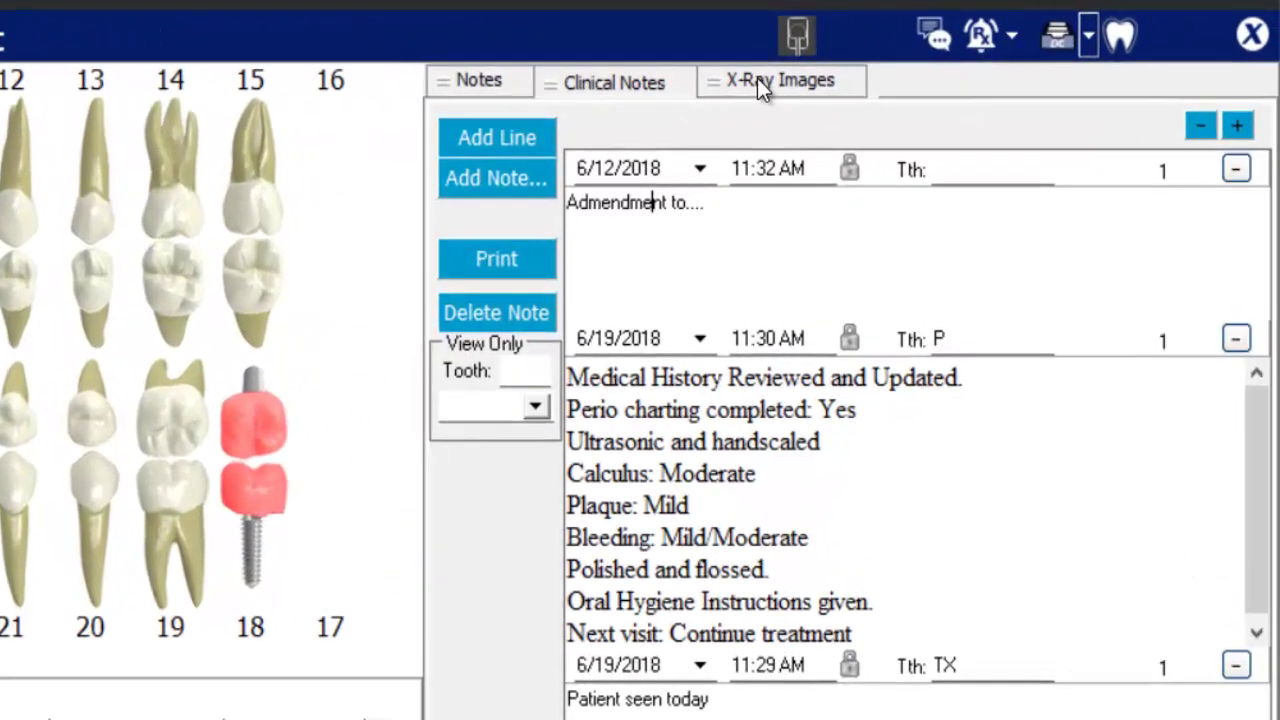
- Browse the patient's X-ray images organised by tooth, then by date
{"action": "left_click", "coordinate": [1092, 47]}
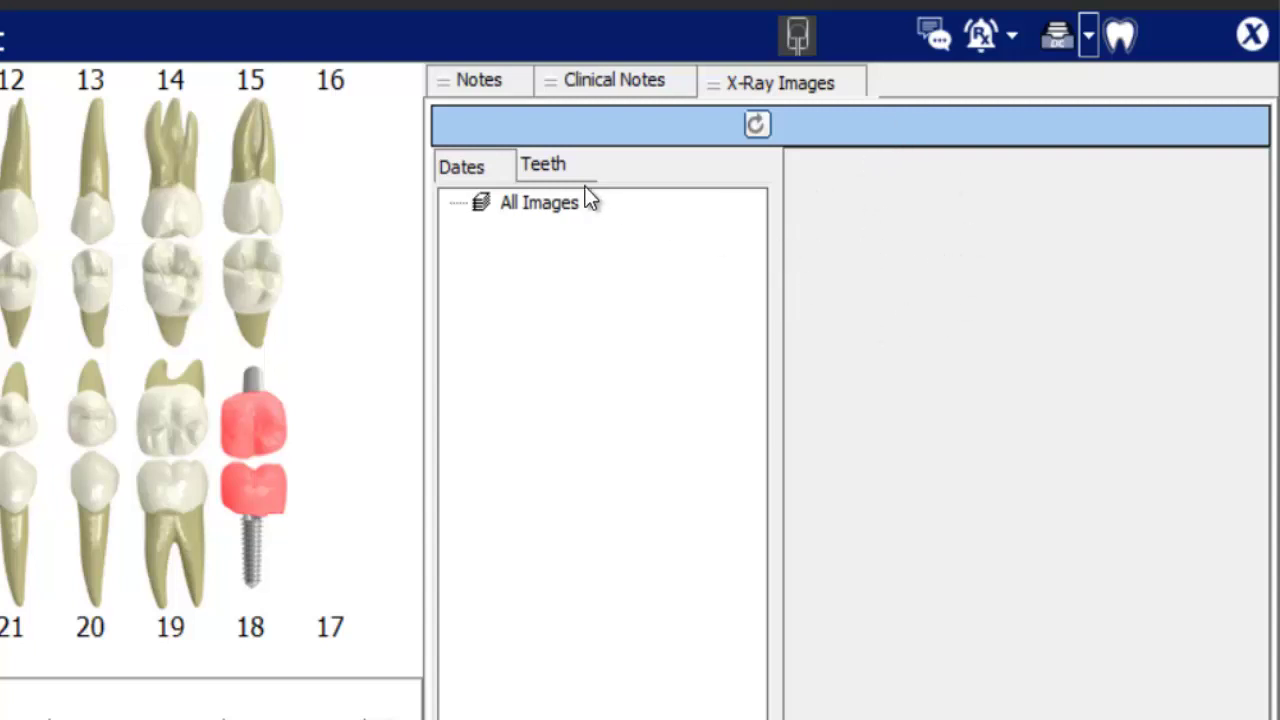
{"action": "left_click", "coordinate": [556, 166]}
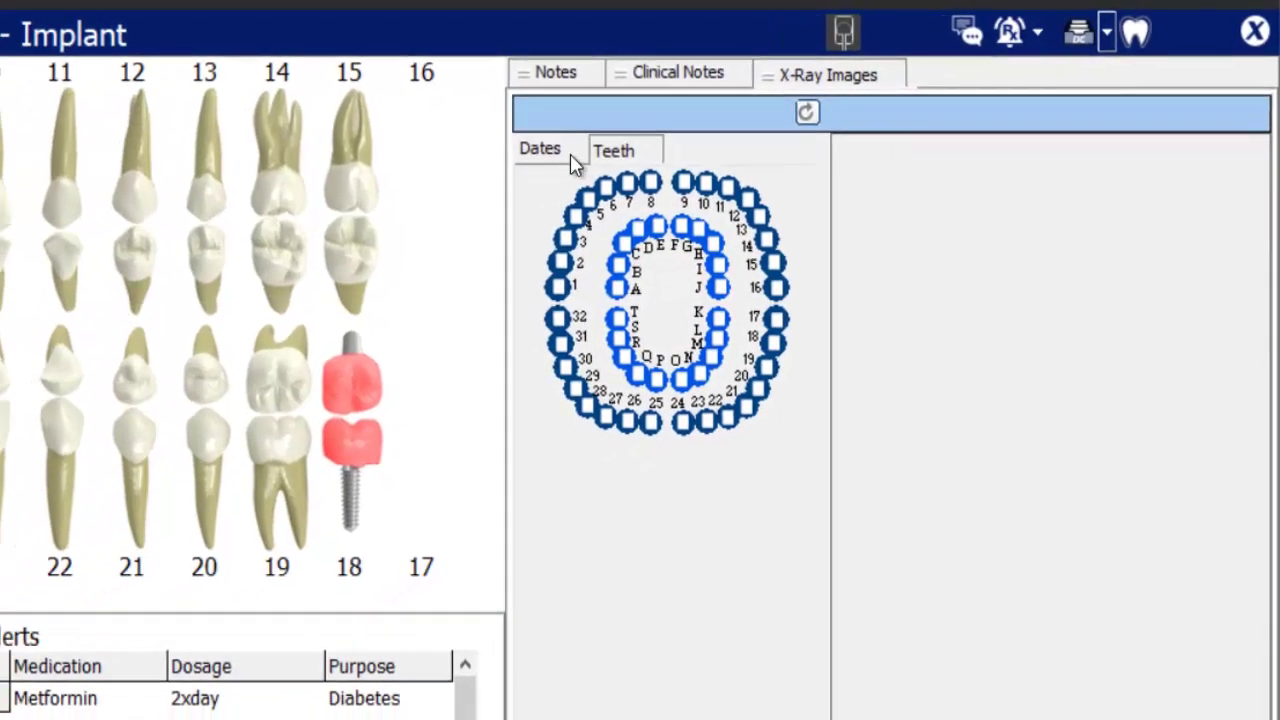
{"action": "left_click", "coordinate": [461, 164]}
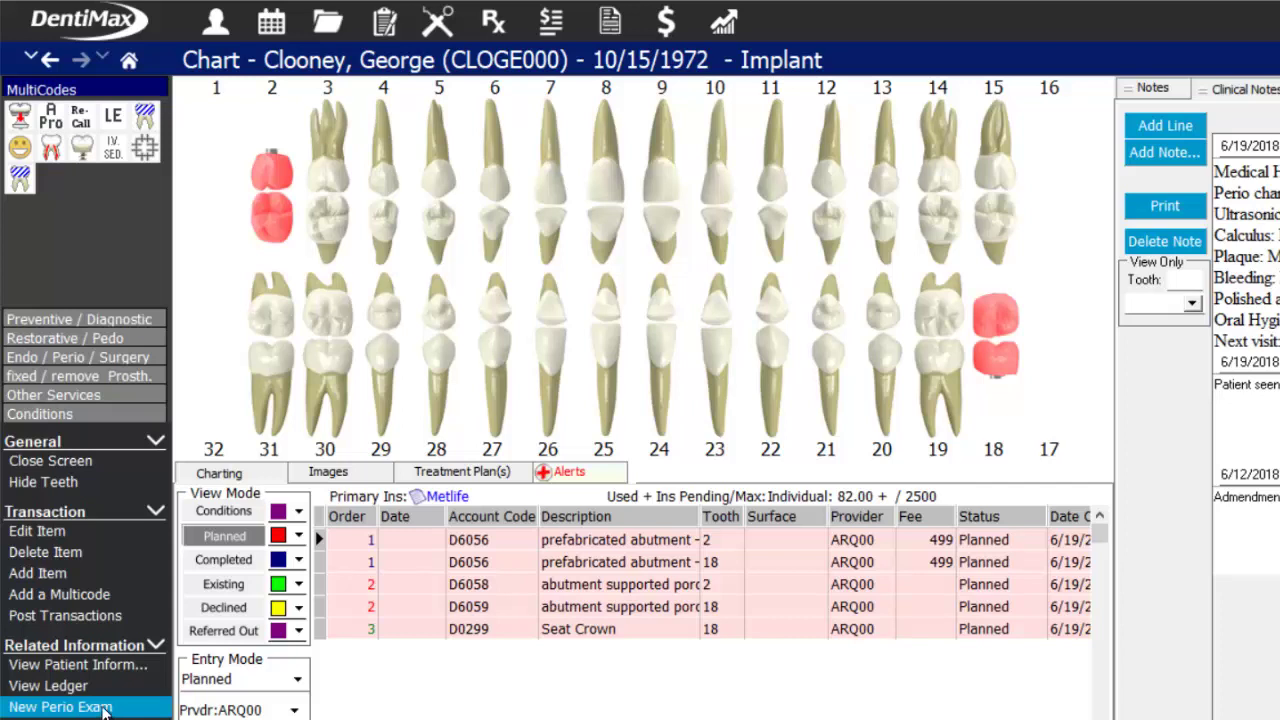
- Open the patient's perio exams and create a new exam dated 7/10/2018
{"action": "left_click", "coordinate": [443, 28]}
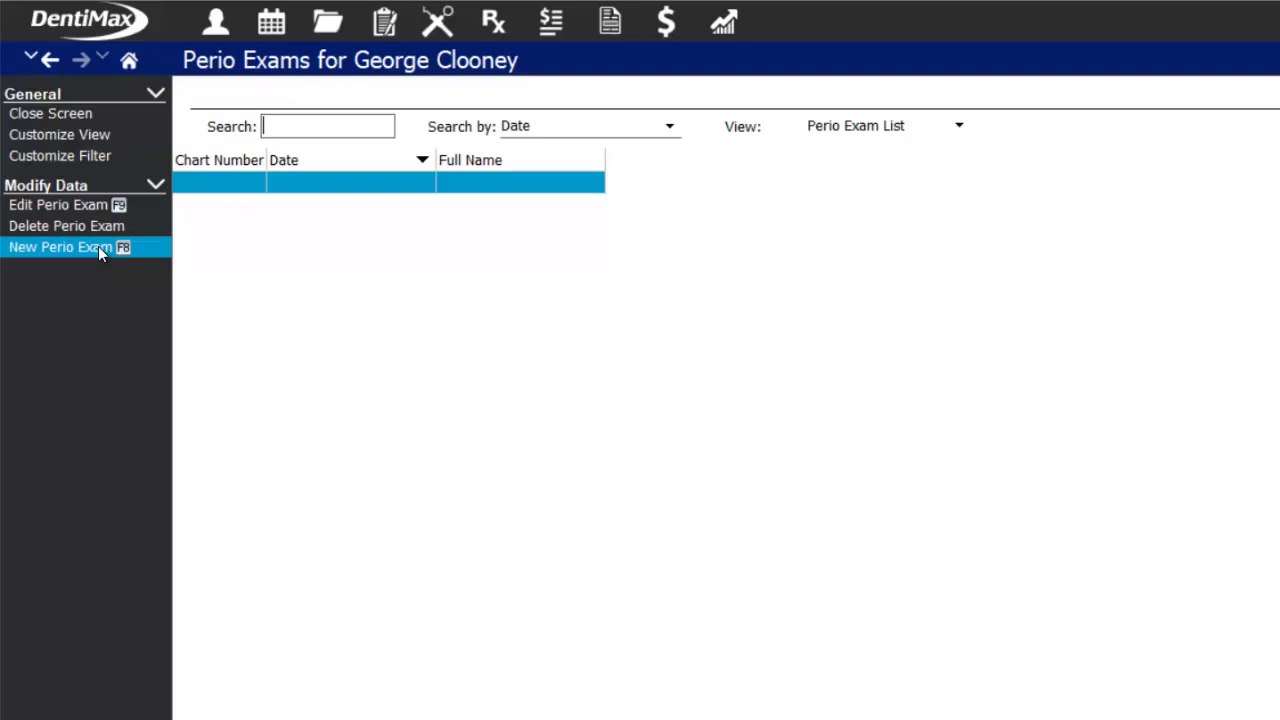
{"action": "left_click", "coordinate": [98, 246]}
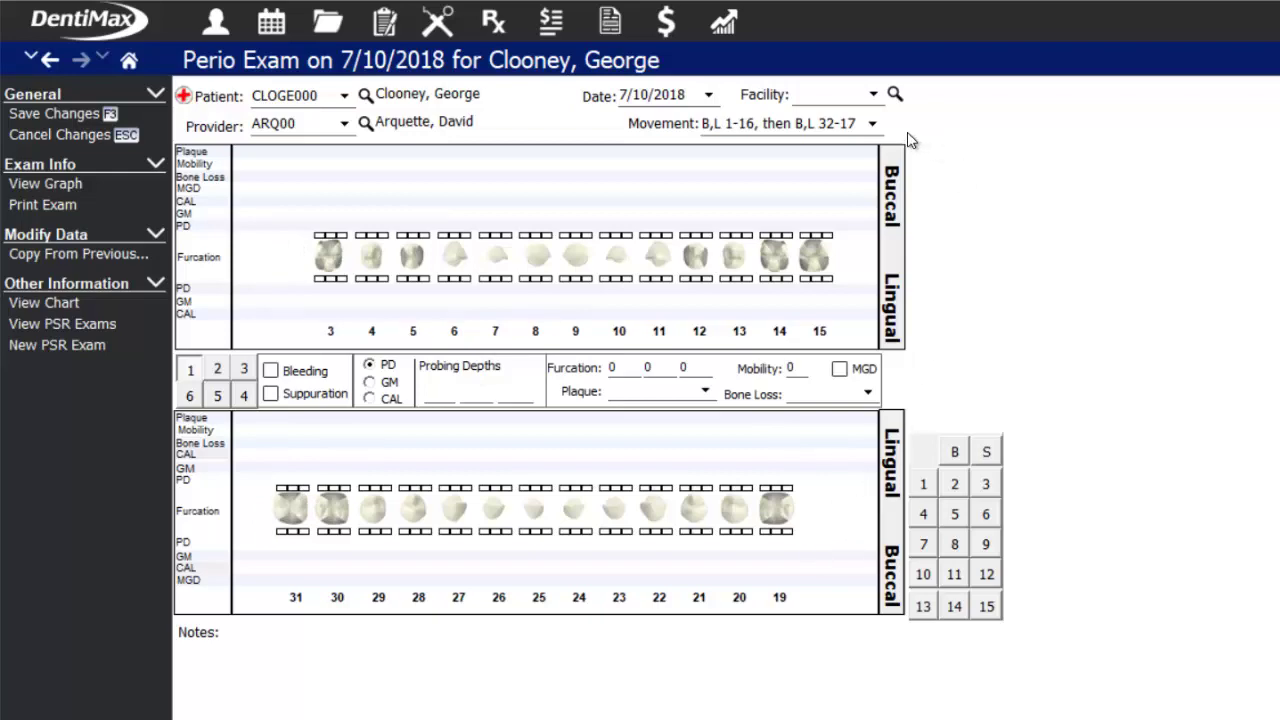
{"action": "left_click", "coordinate": [870, 123]}
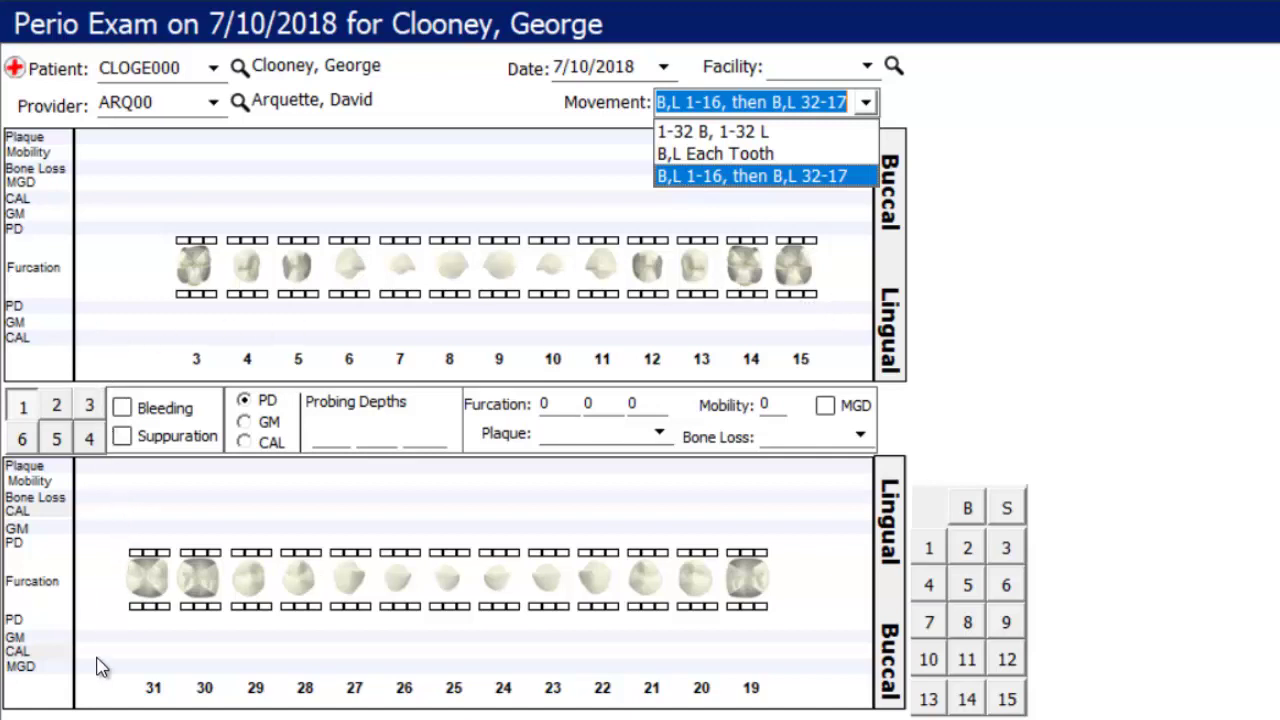
{"action": "left_click", "coordinate": [724, 184]}
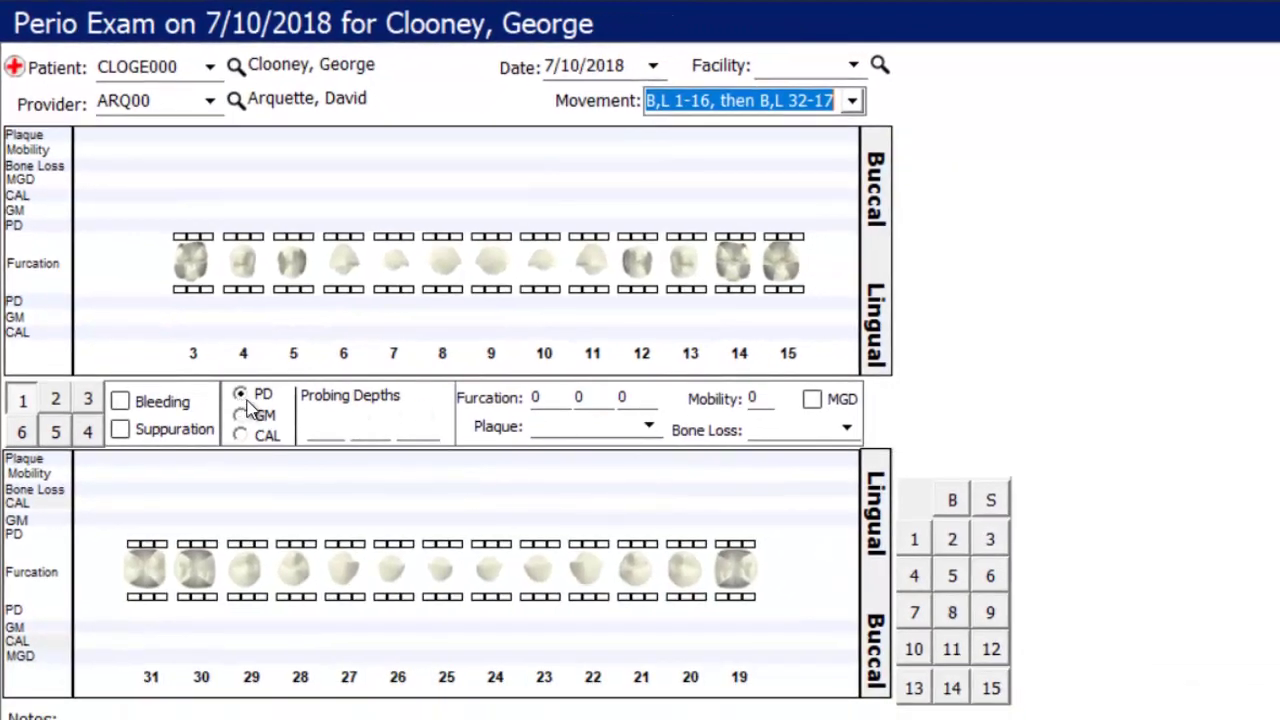
- Enter probing depths for upper teeth 3–15 and lower buccal teeth 31–21, starting 5, 3, 2
{"action": "left_click", "coordinate": [178, 238]}
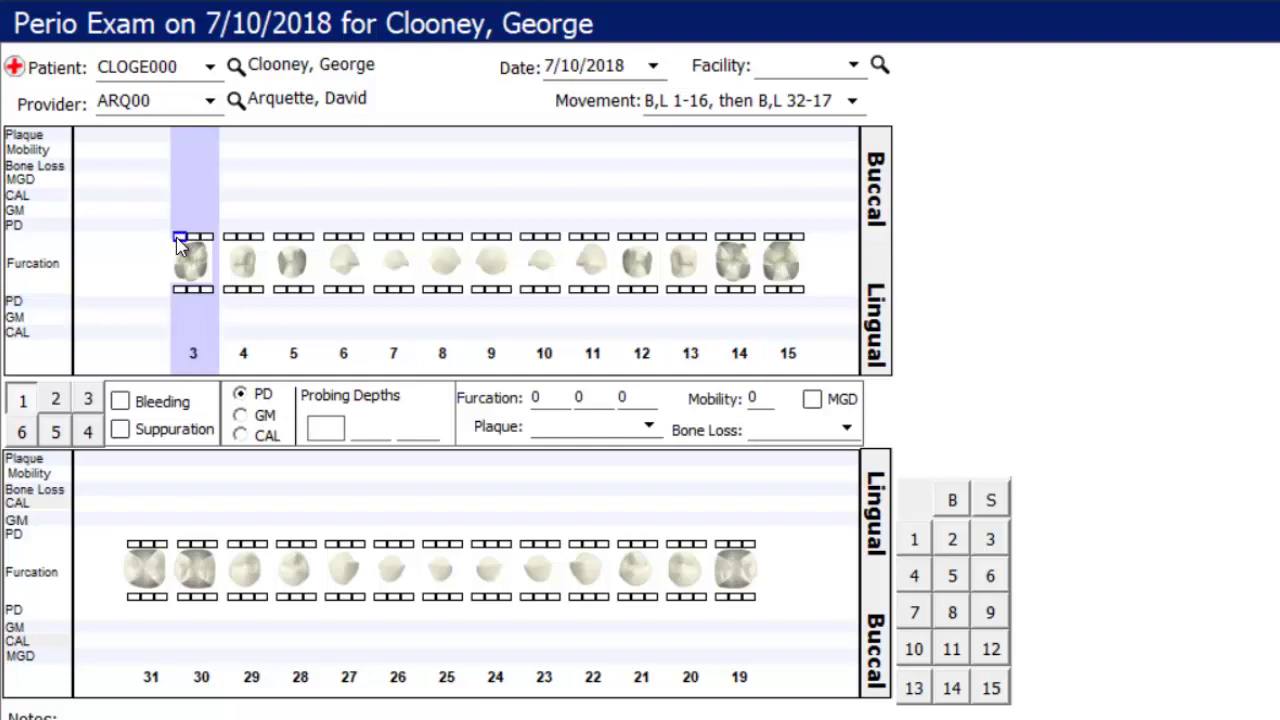
{"action": "type", "text": "5321"}
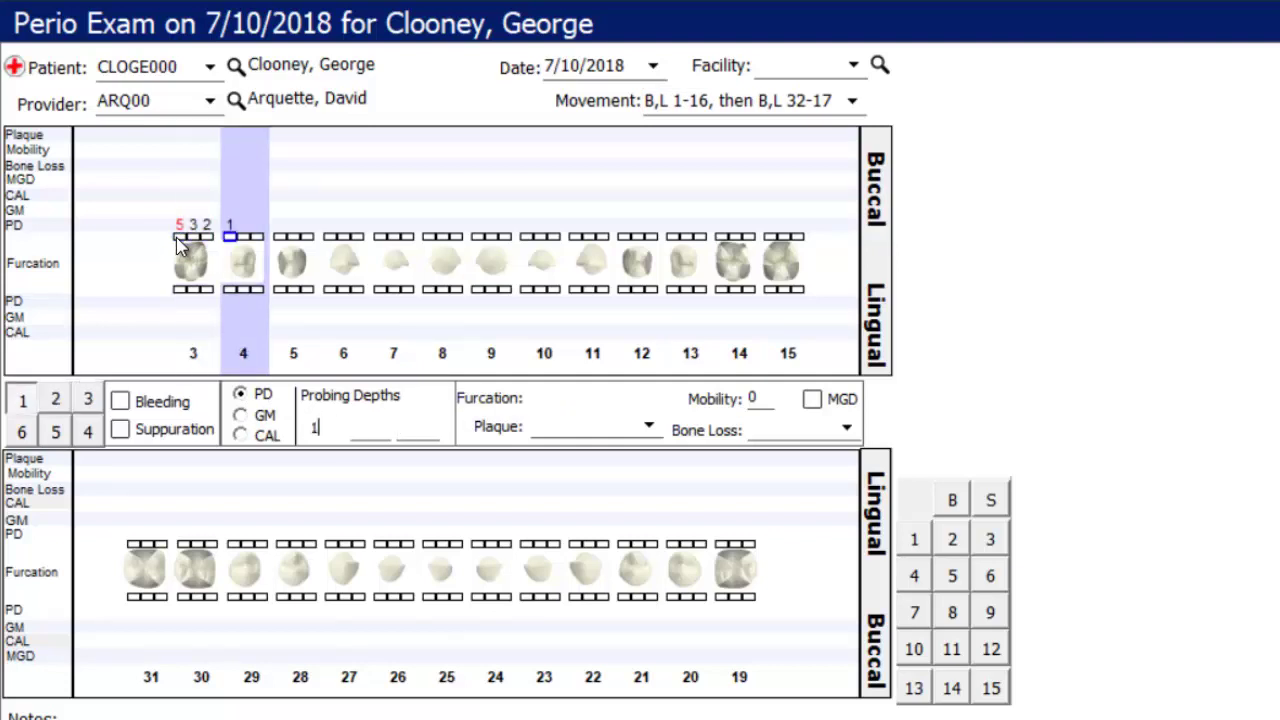
{"action": "type", "text": "32632233"}
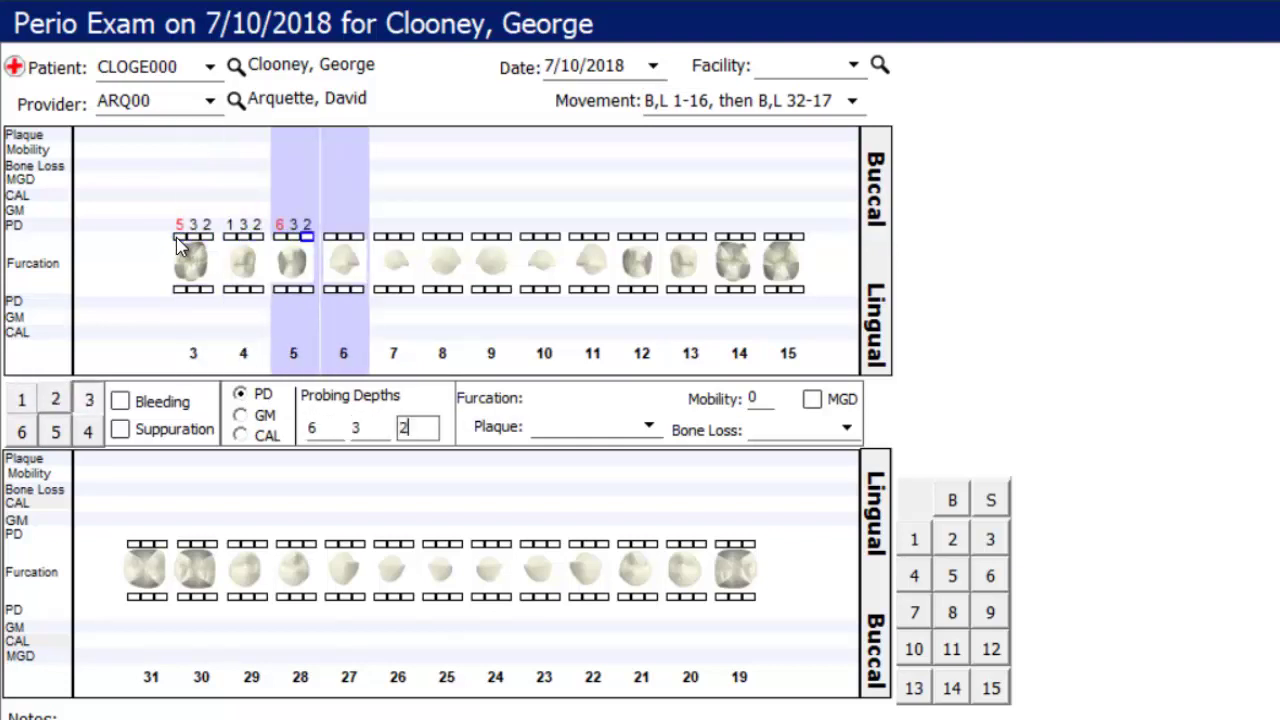
{"action": "type", "text": "2321354"}
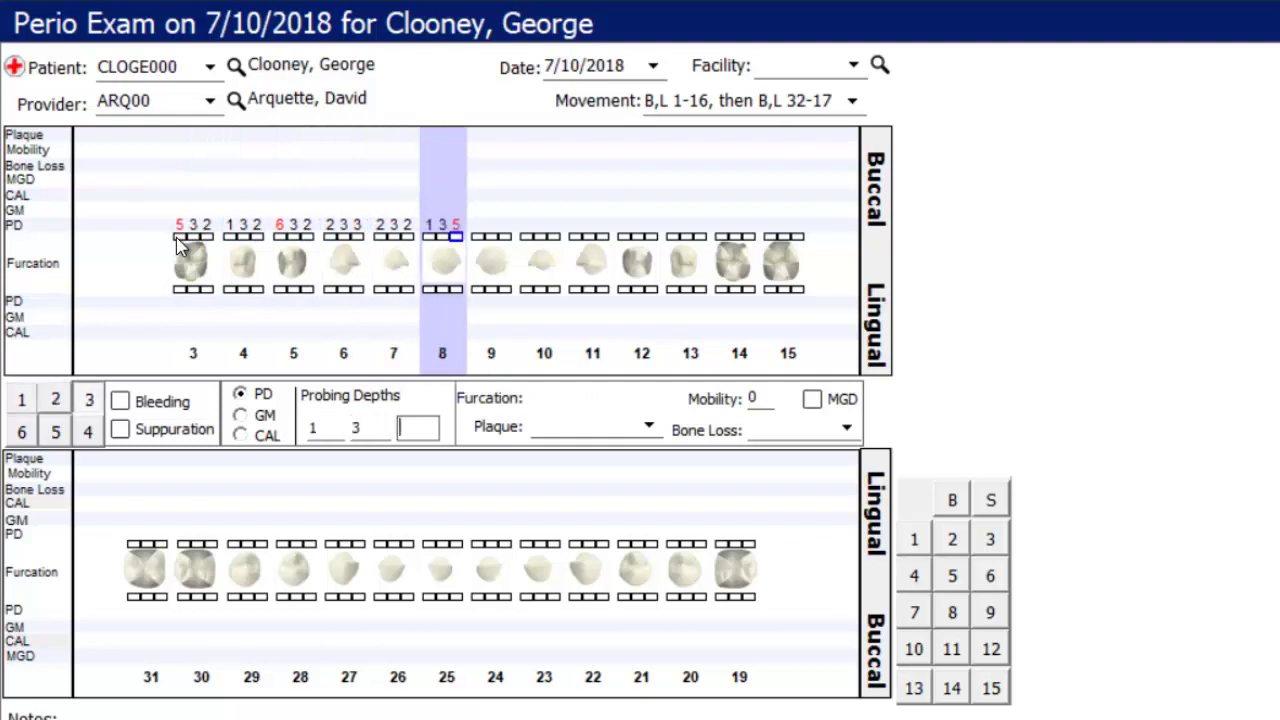
{"action": "type", "text": "3313213213"}
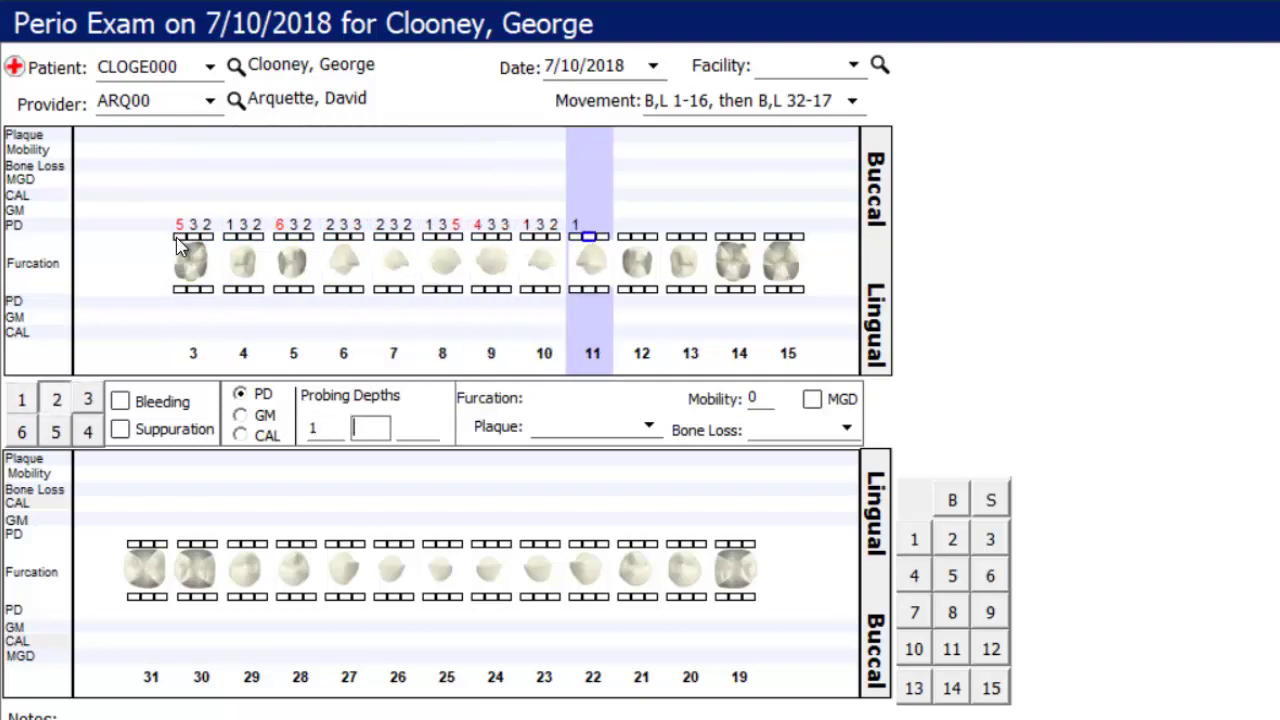
{"action": "type", "text": "2144111"}
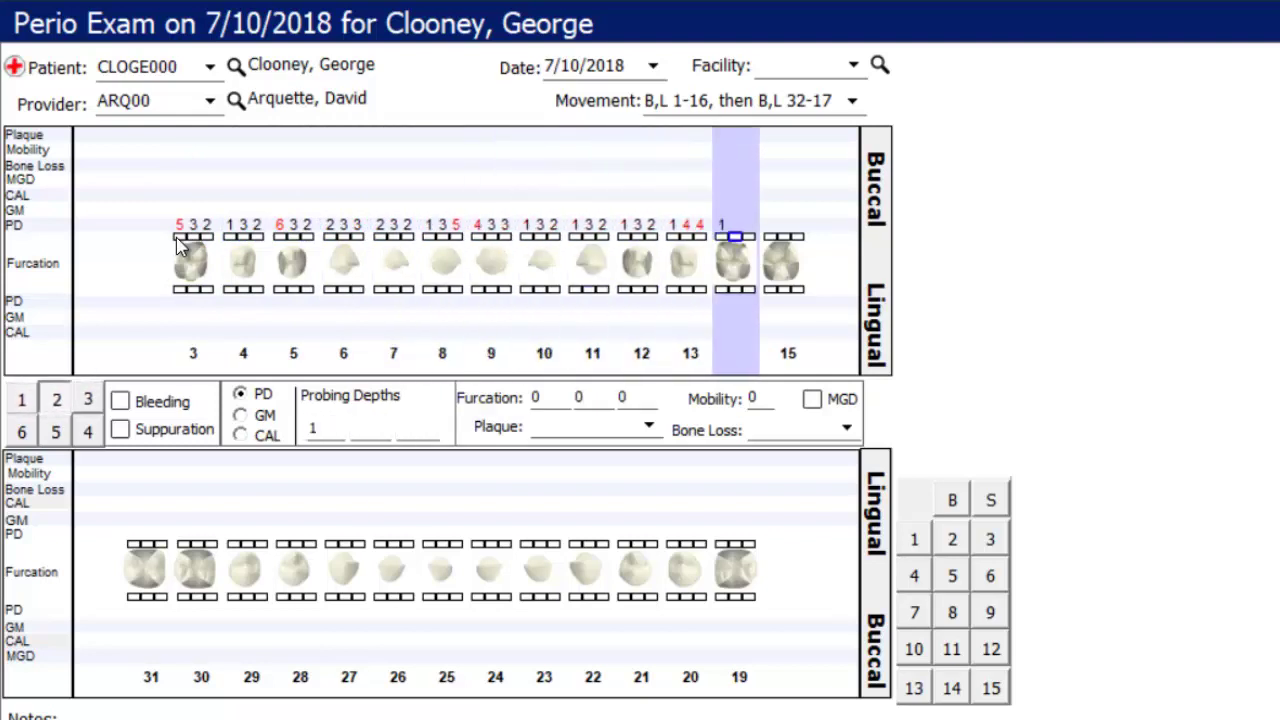
{"action": "type", "text": "321123123"}
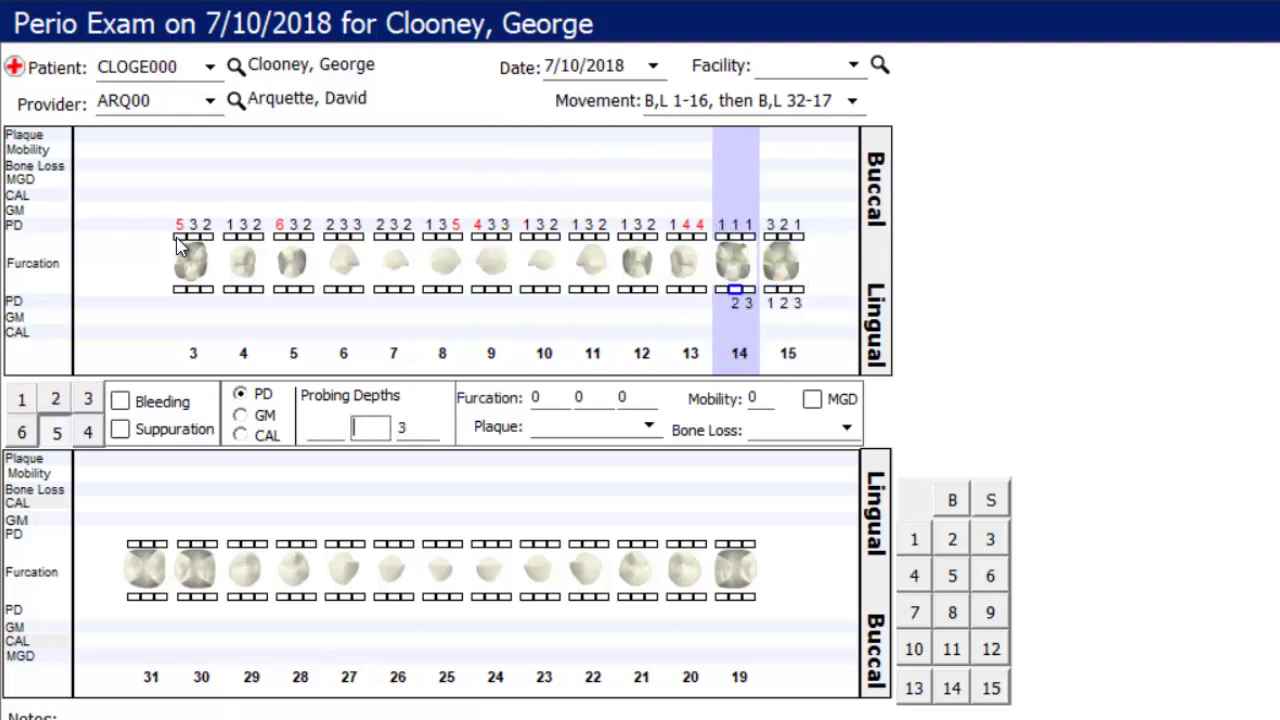
{"action": "type", "text": "3213545"}
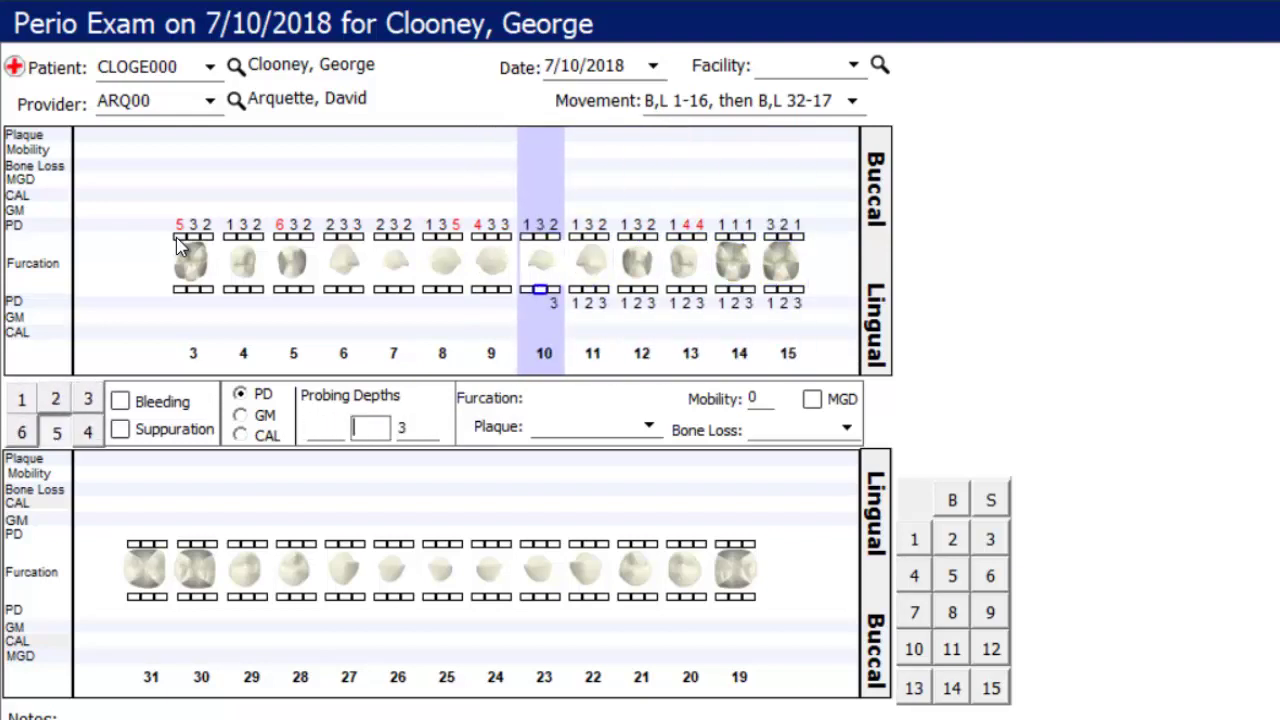
{"action": "type", "text": "55435435354"}
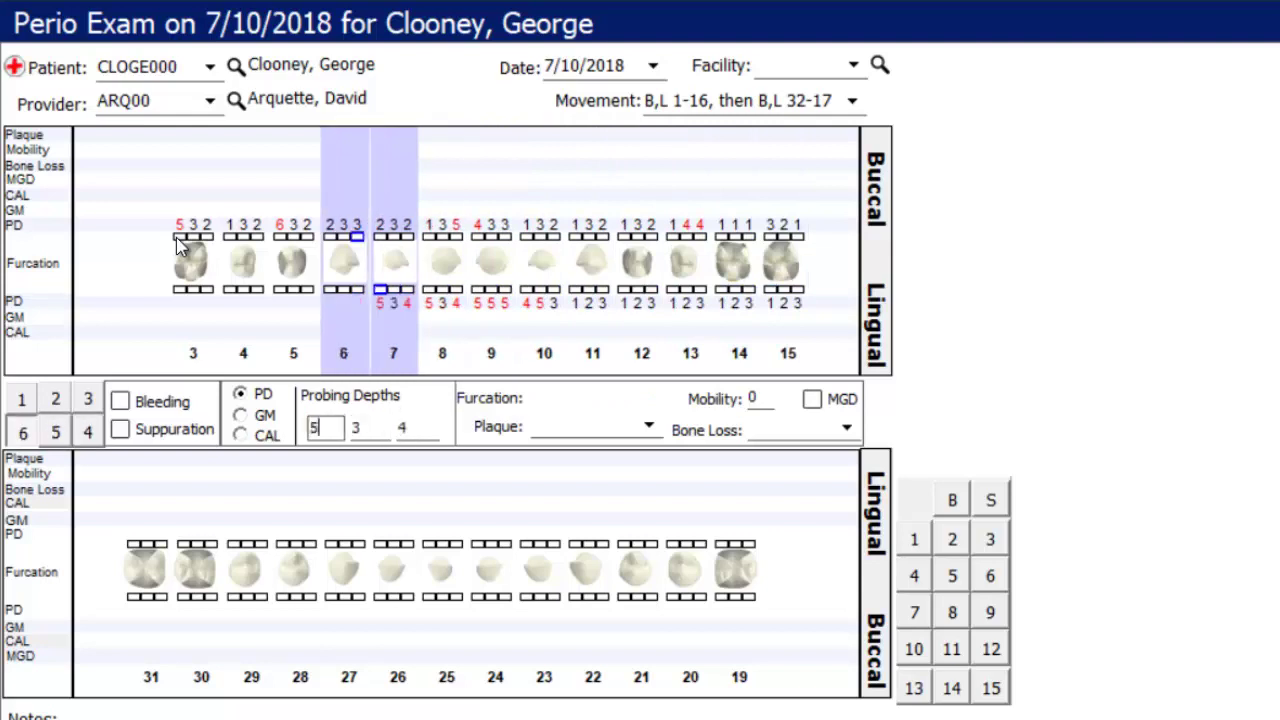
{"action": "type", "text": "3535435354"}
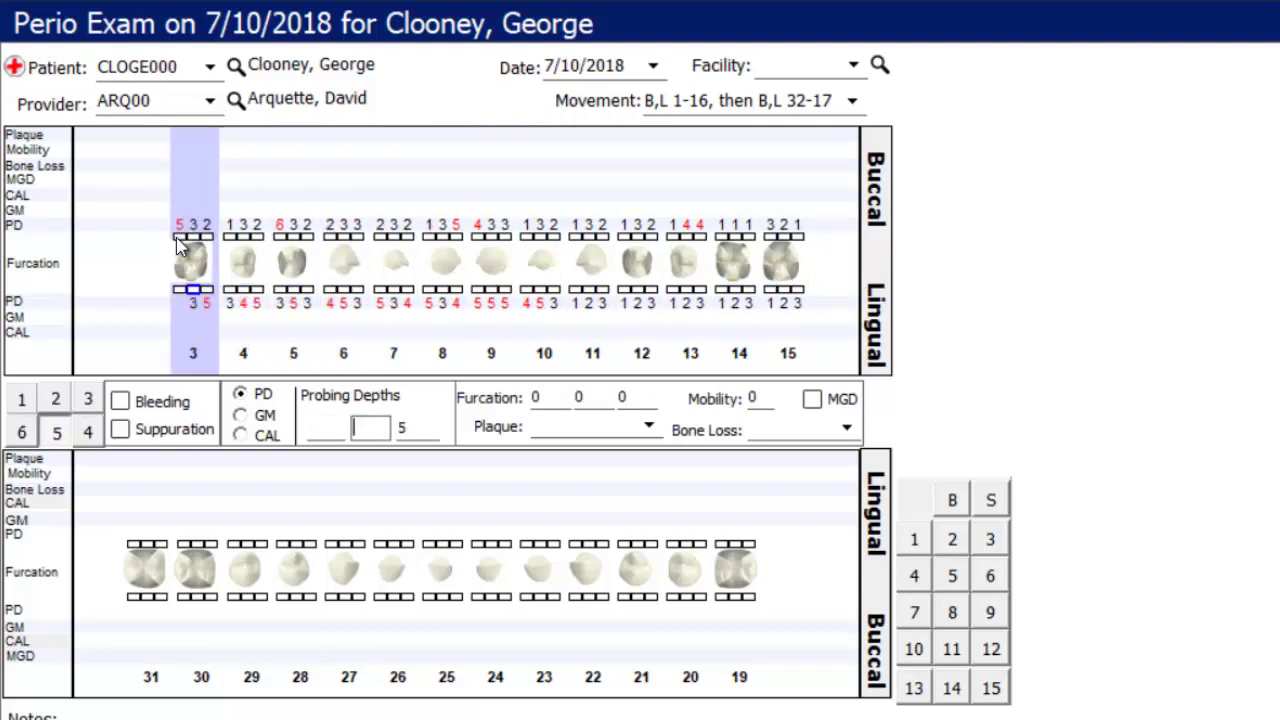
{"action": "type", "text": "13235433"}
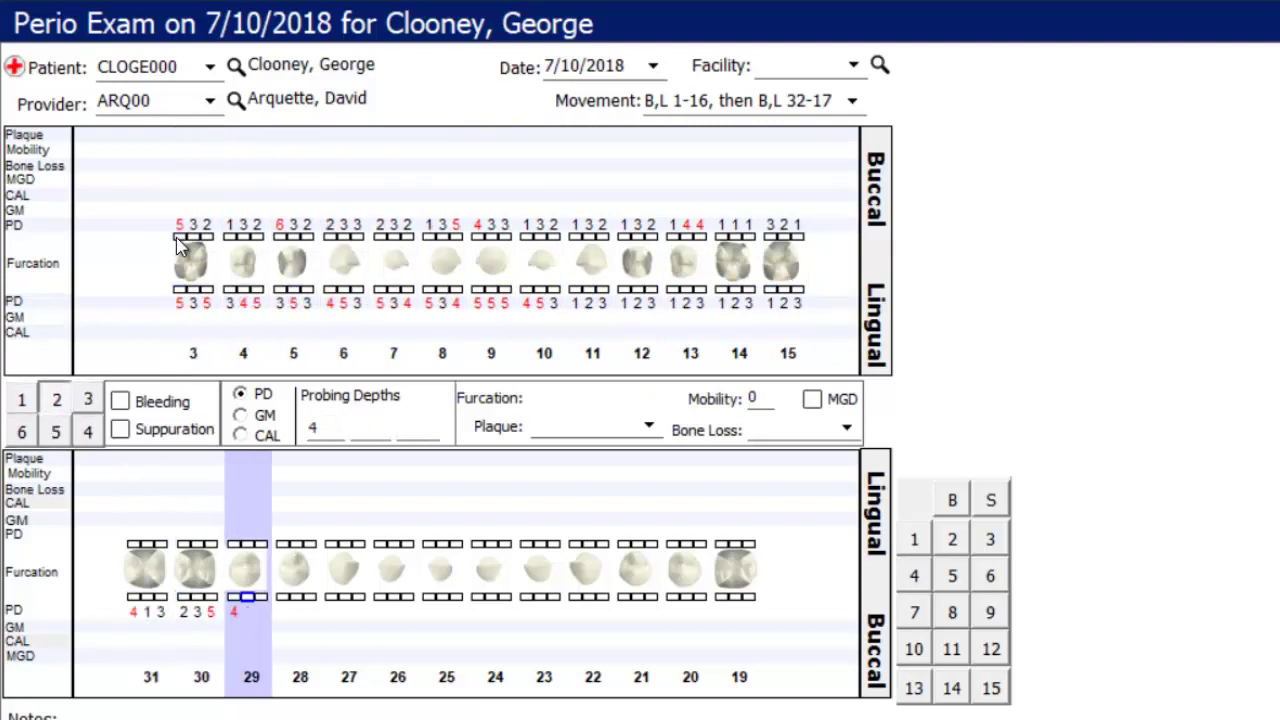
{"action": "type", "text": "533333333"}
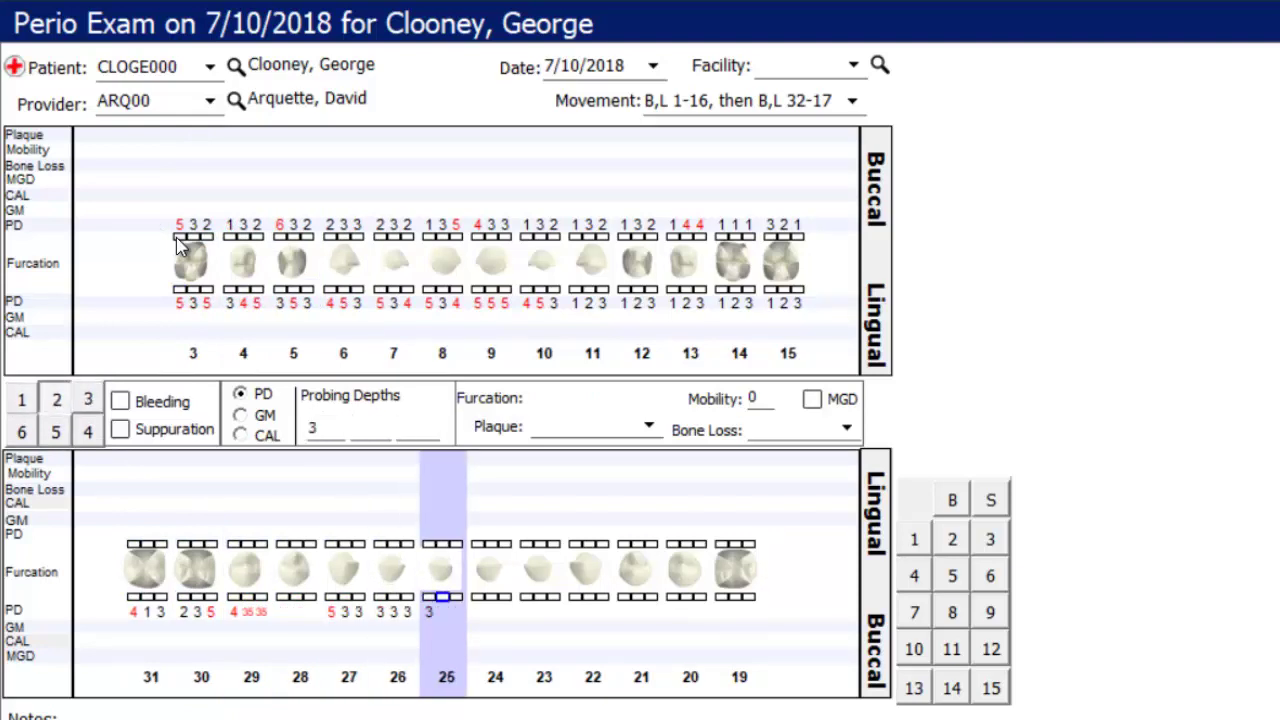
{"action": "type", "text": "1"}
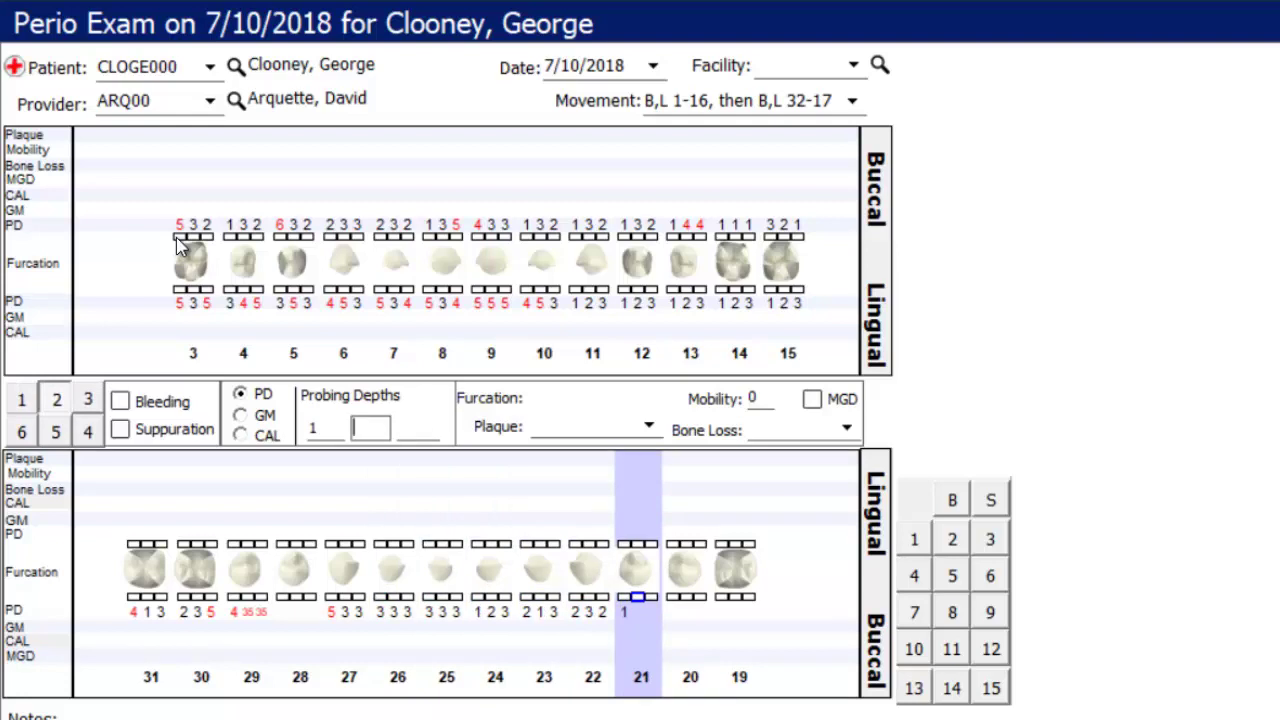
{"action": "type", "text": "232132321b"}
{"action": "type", "text": "55"}
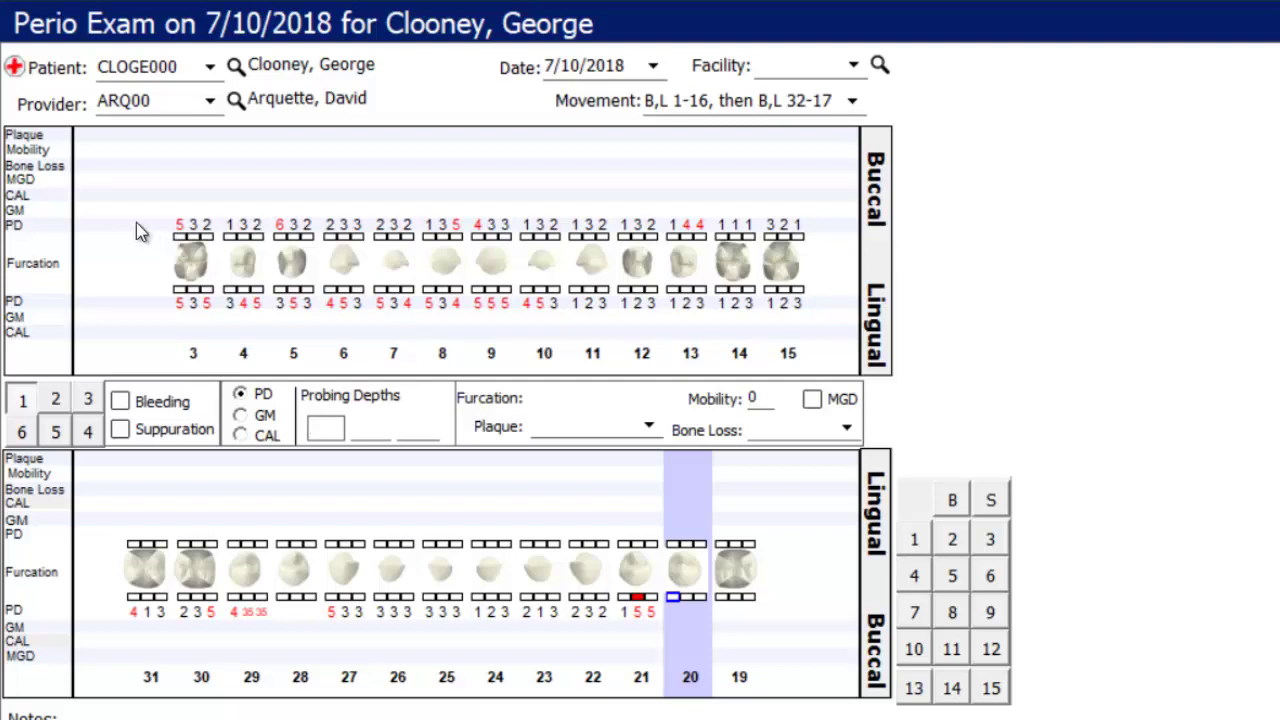
- Mark bleeding at teeth 20 and 19 and enter depths 6, 6, 6 and 5s
{"action": "left_click", "coordinate": [120, 402]}
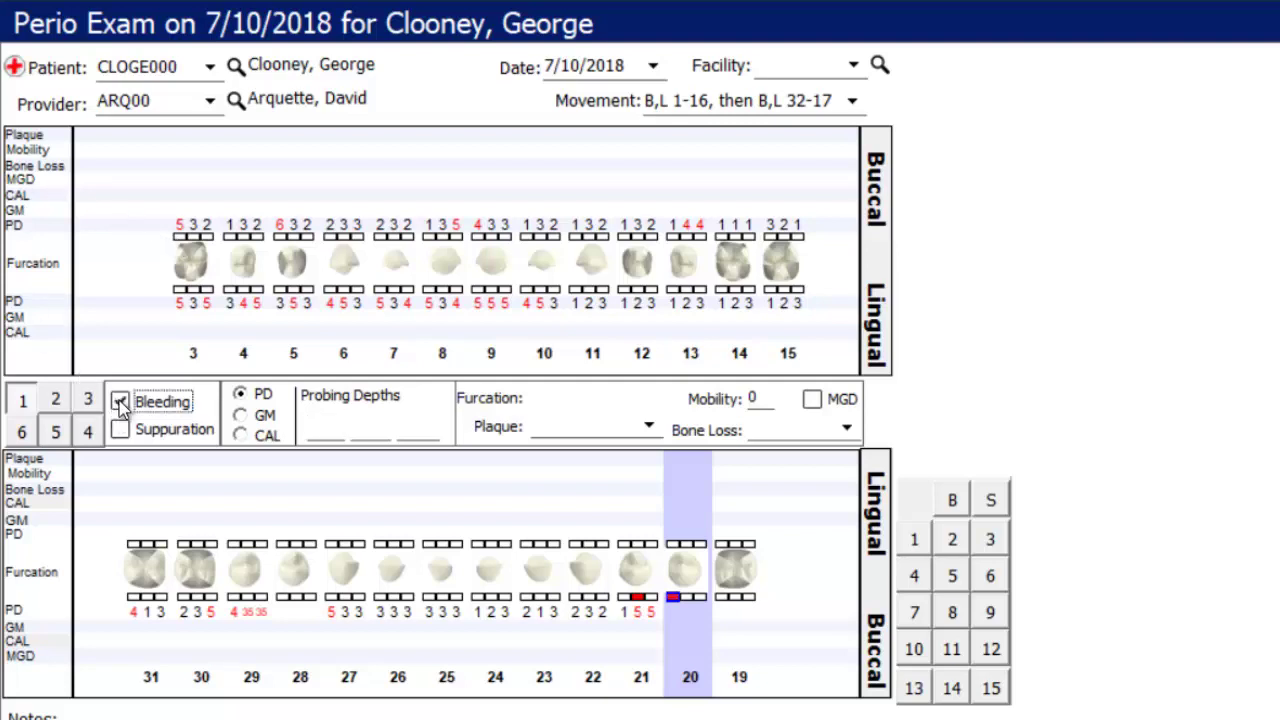
{"action": "left_click", "coordinate": [676, 602]}
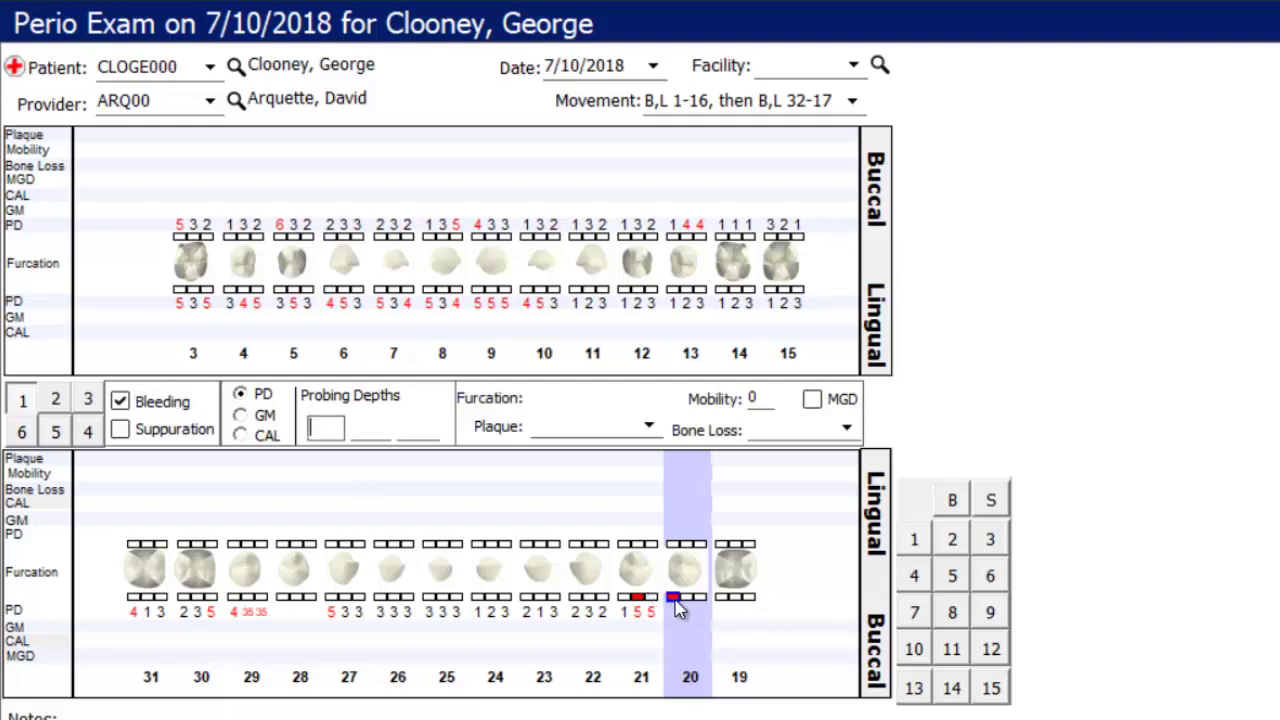
{"action": "type", "text": "666"}
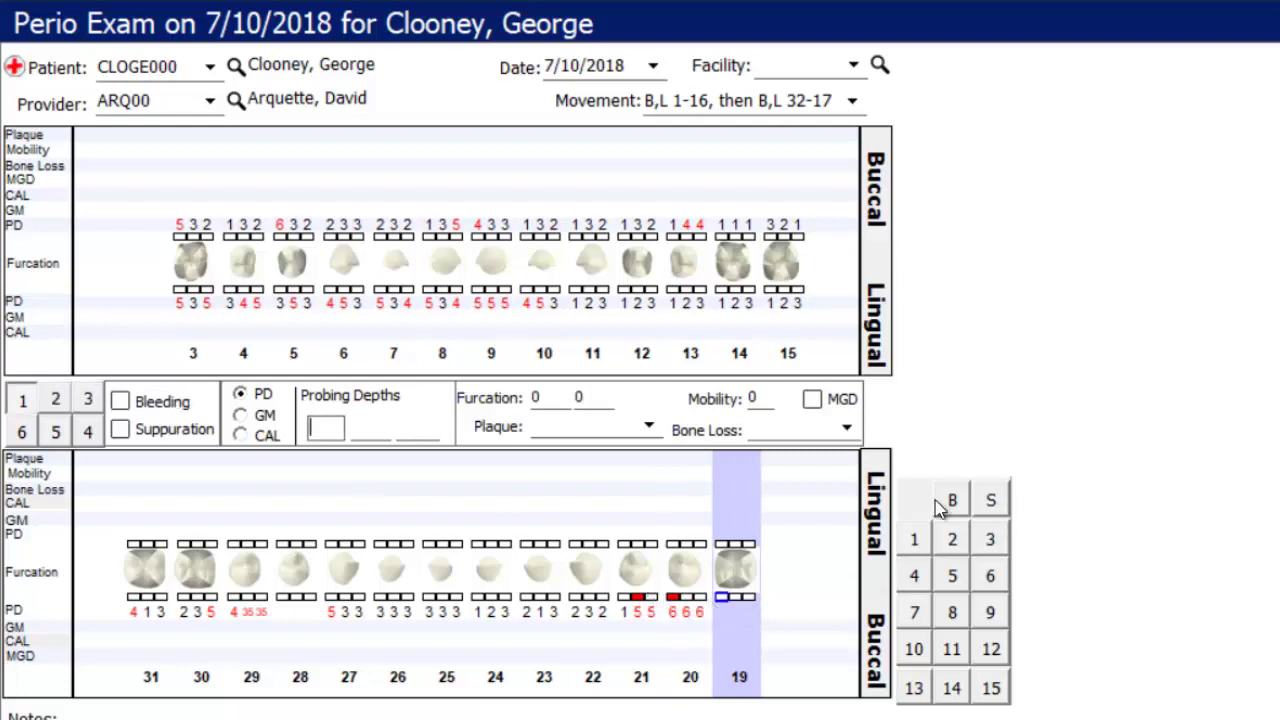
{"action": "left_click", "coordinate": [960, 510]}
{"action": "left_click", "coordinate": [944, 574]}
{"action": "left_click", "coordinate": [944, 576]}
{"action": "left_click", "coordinate": [941, 581]}
{"action": "left_click", "coordinate": [941, 582]}
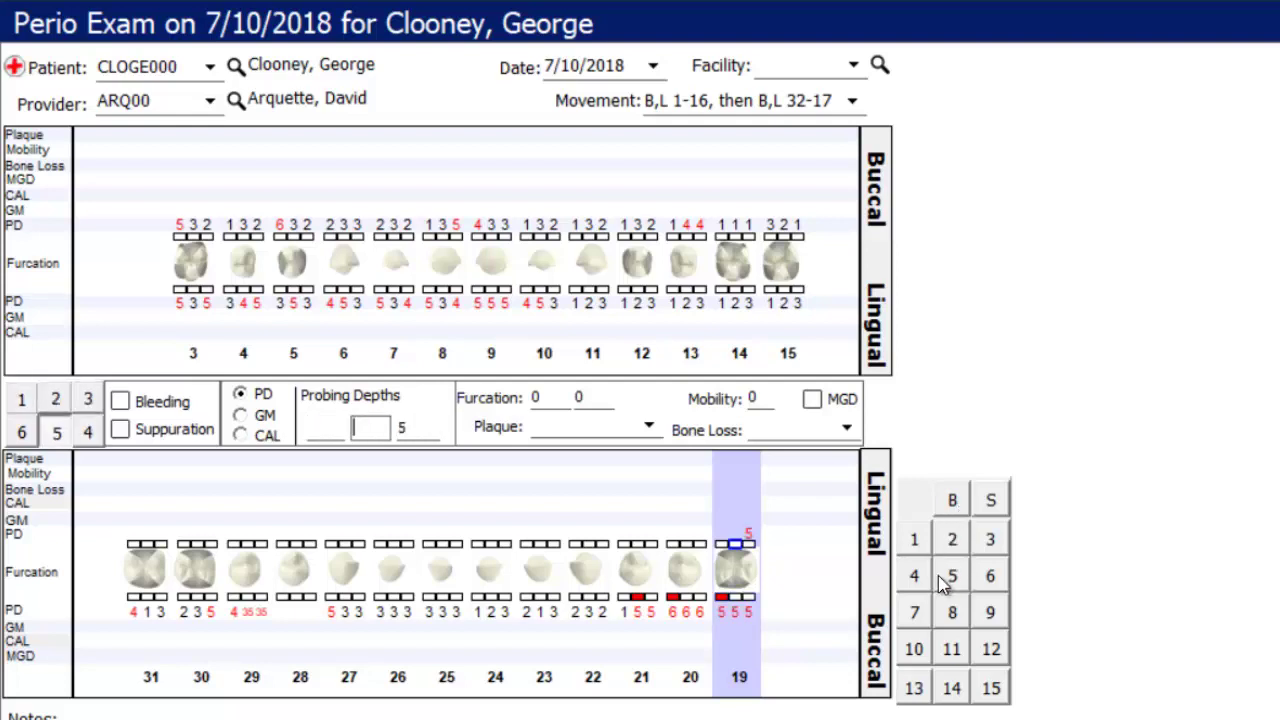
{"action": "left_click", "coordinate": [944, 578]}
{"action": "left_click", "coordinate": [946, 572]}
{"action": "left_click", "coordinate": [950, 567]}
{"action": "left_click", "coordinate": [958, 560]}
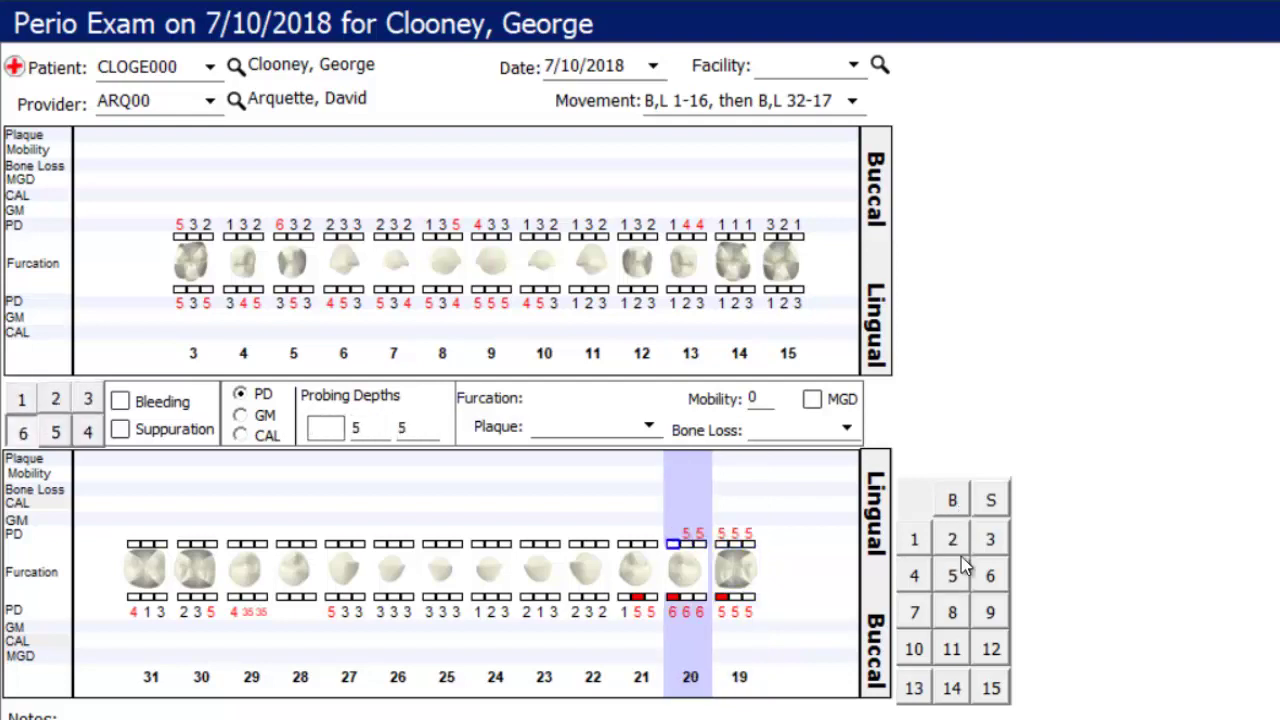
- Mark suppuration at tooth 20 and enter the remaining lingual depths through tooth 30
{"action": "left_click", "coordinate": [1005, 502]}
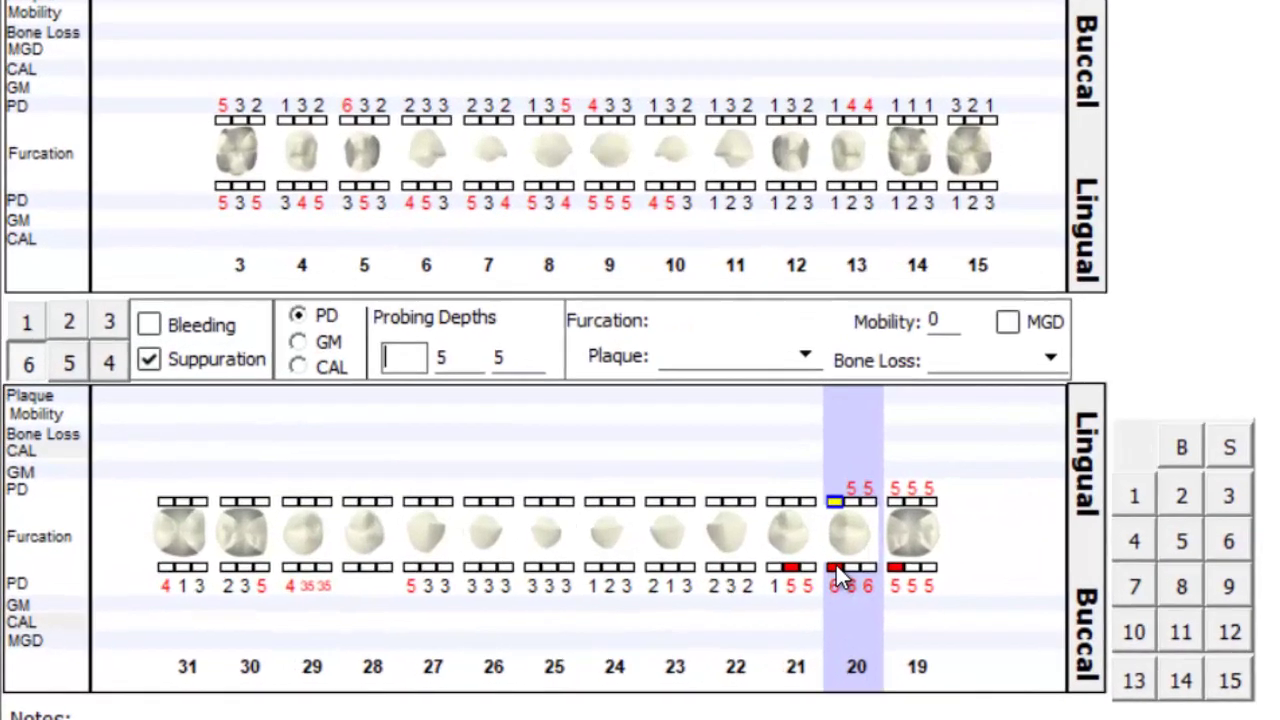
{"action": "type", "text": "55555"}
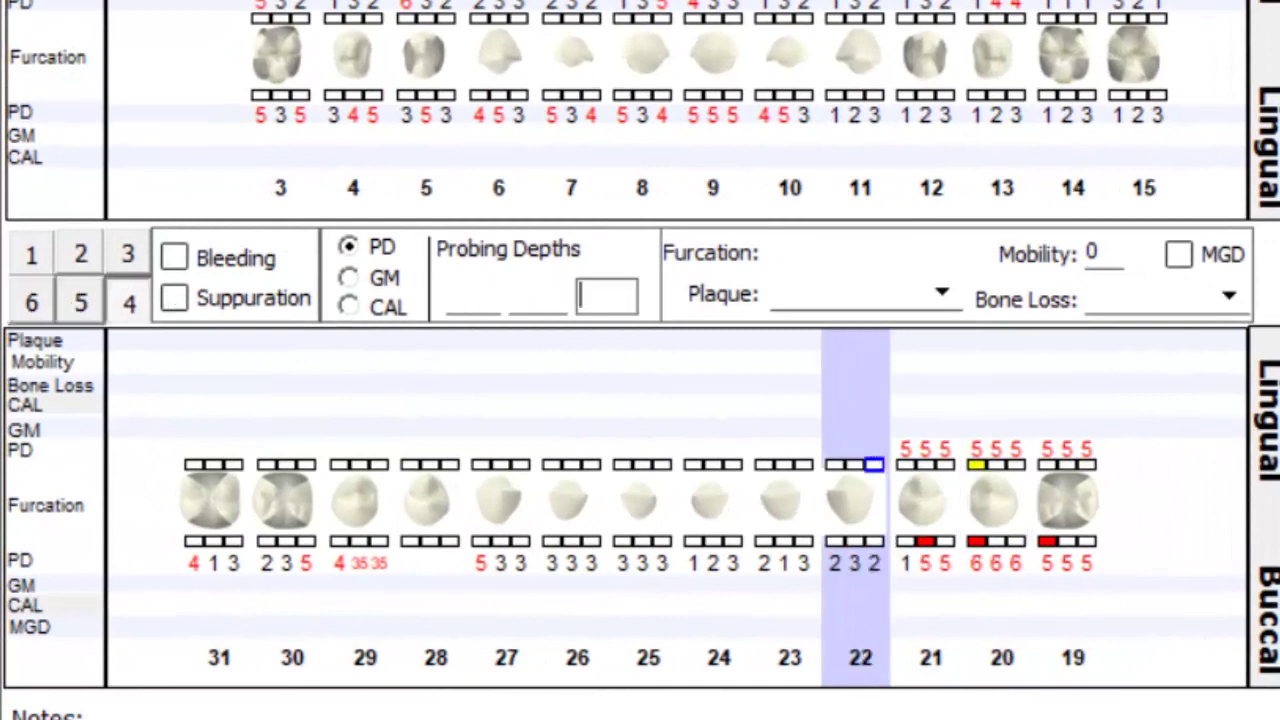
{"action": "type", "text": "b"}
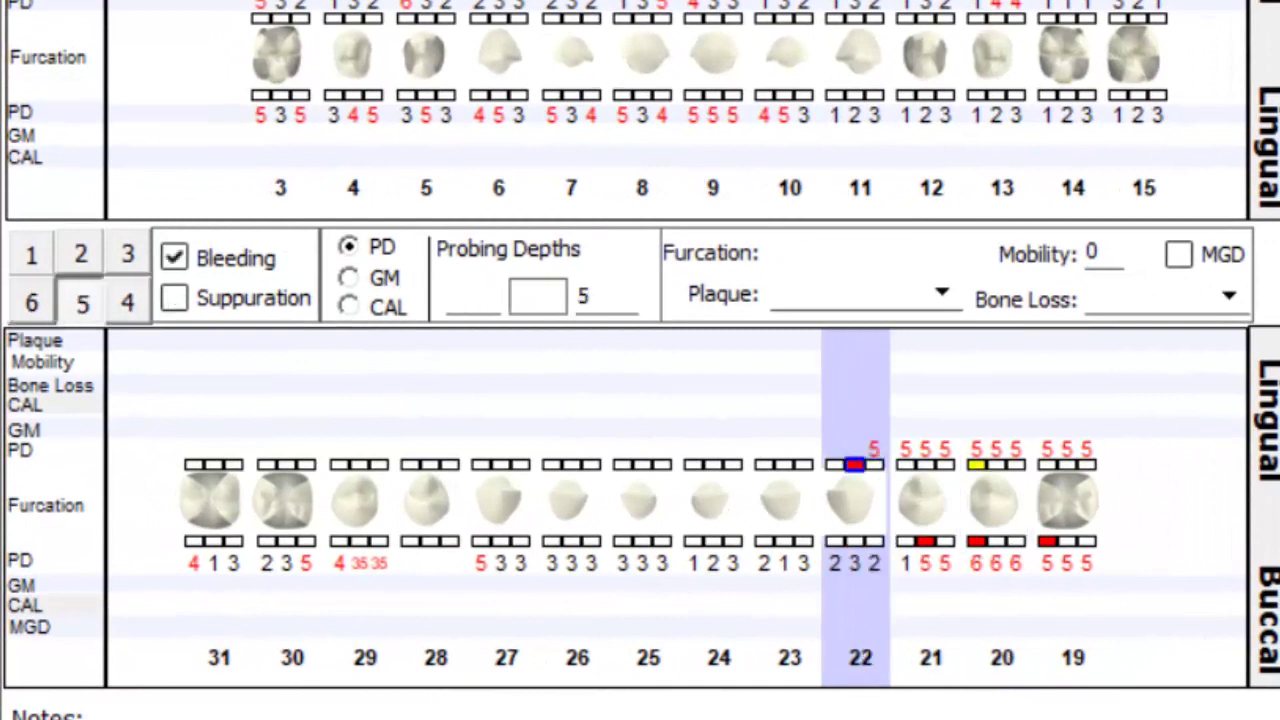
{"action": "type", "text": "s"}
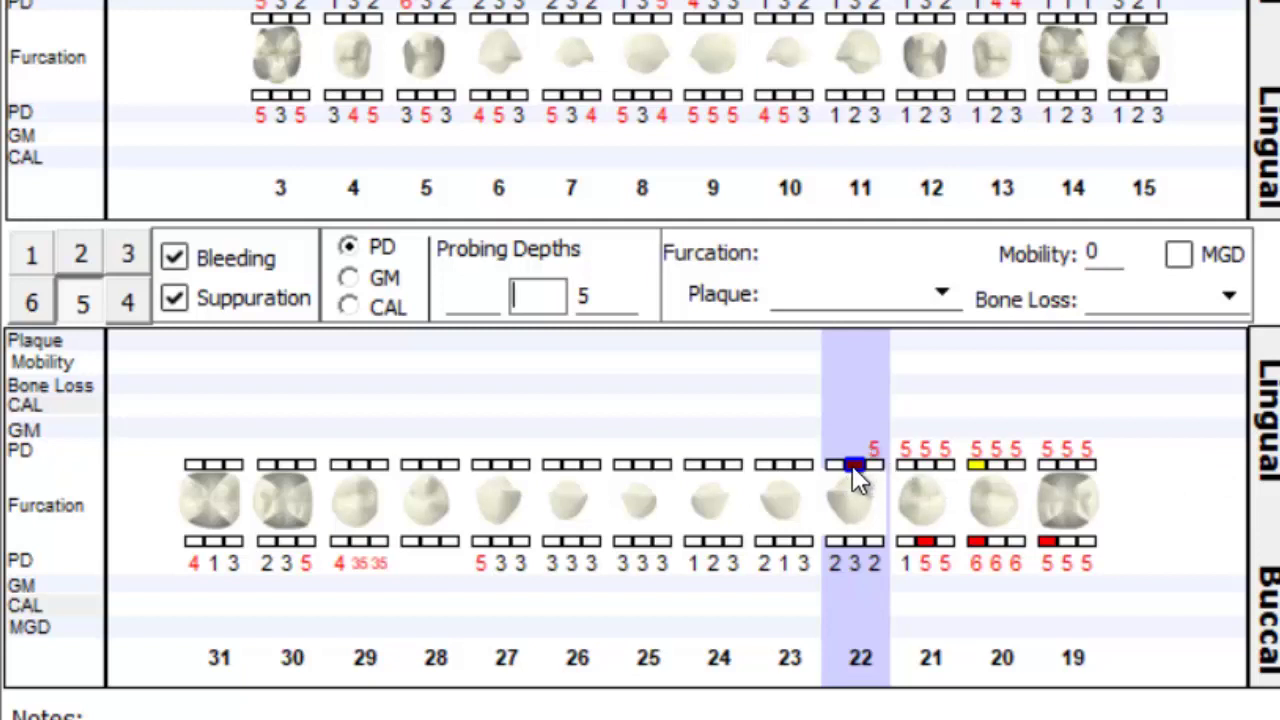
{"action": "type", "text": "555553"}
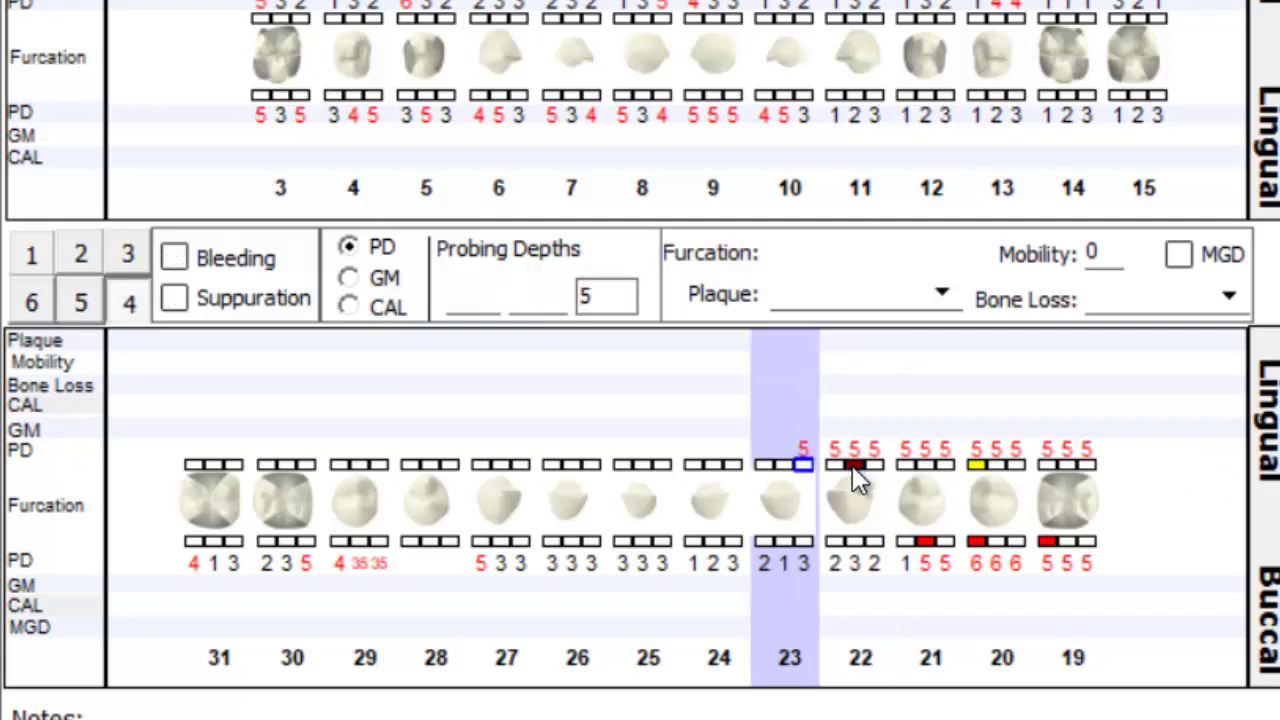
{"action": "type", "text": "321321321"}
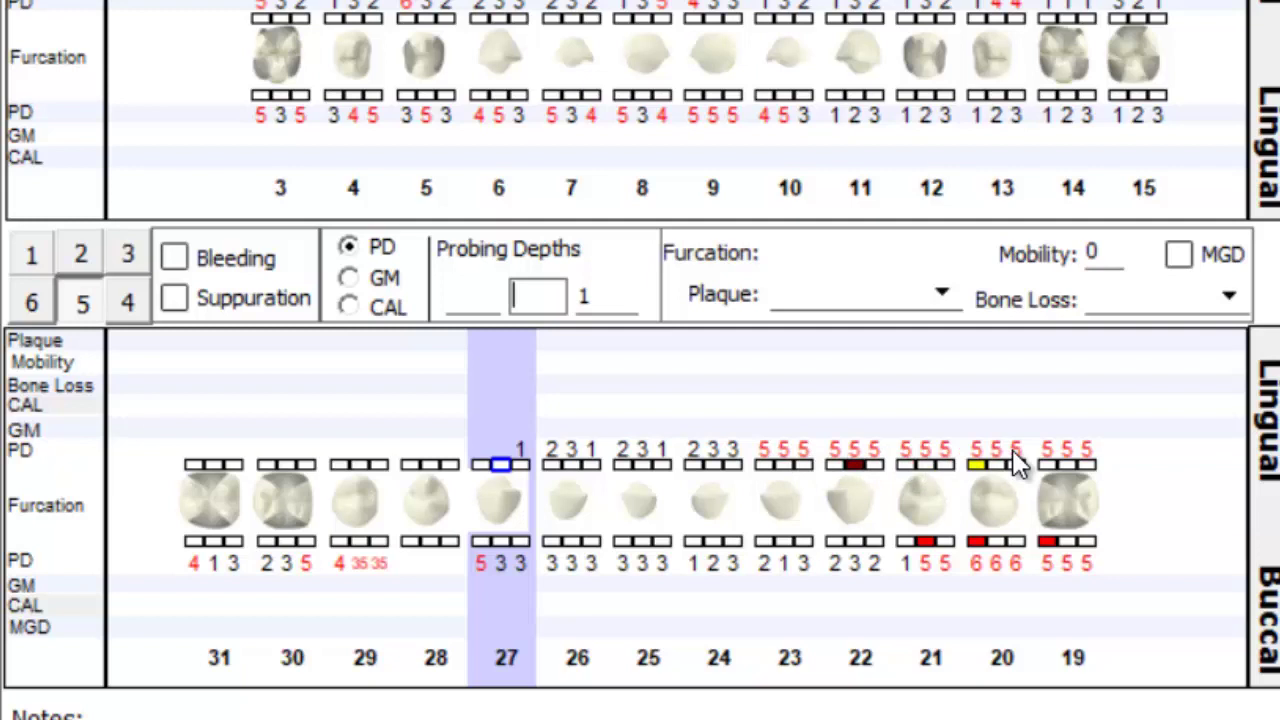
{"action": "type", "text": "3332323232"}
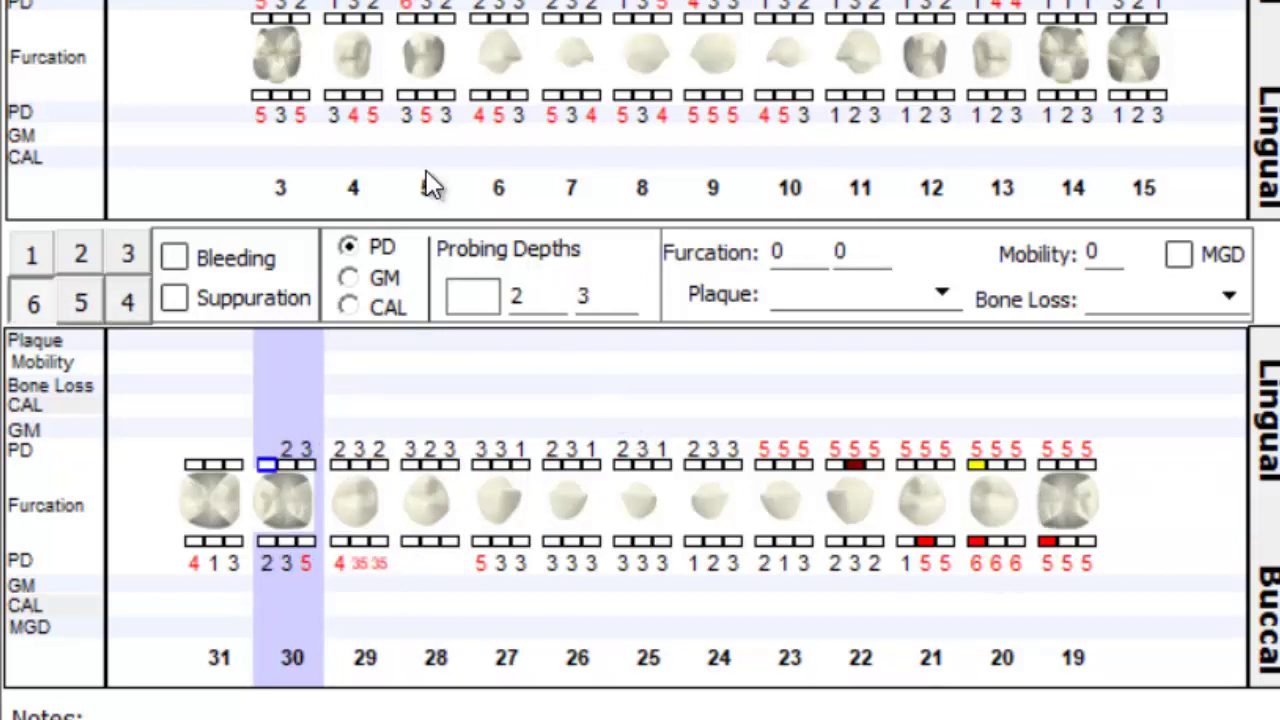
- Switch to GM and enter gingival margins for upper teeth 3–15, starting 2, 2
{"action": "left_click", "coordinate": [350, 280]}
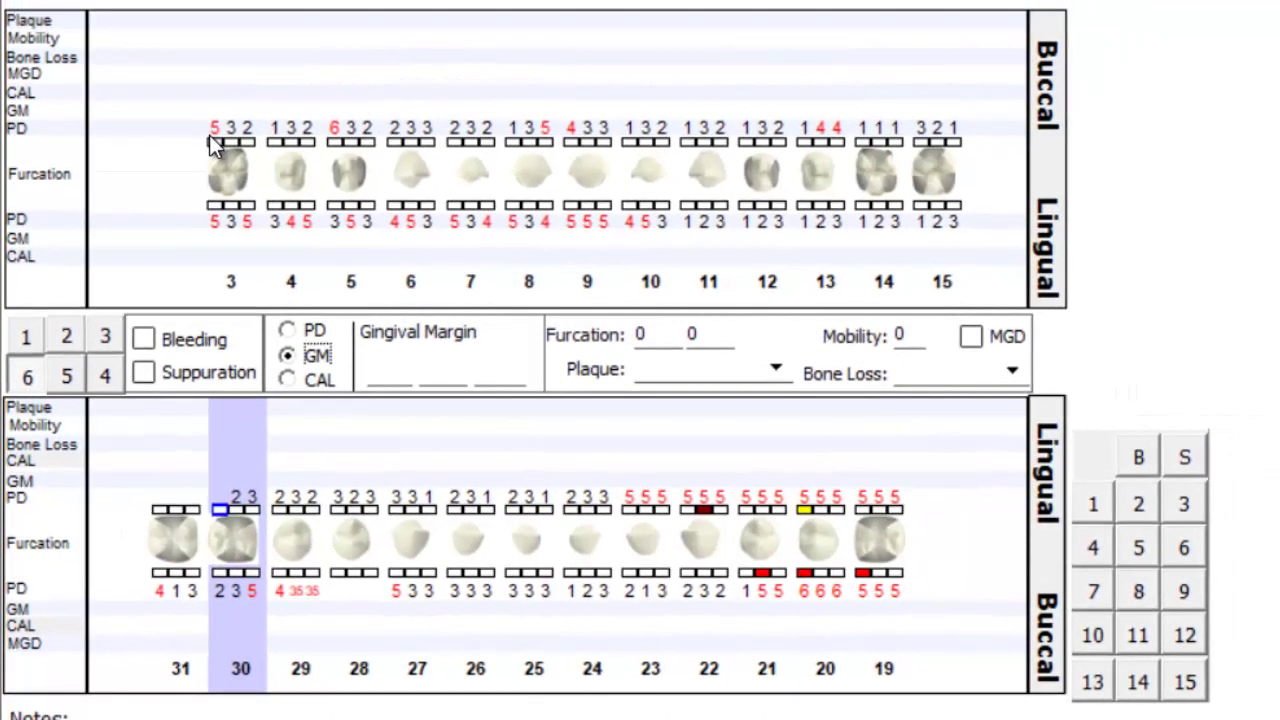
{"action": "left_click", "coordinate": [217, 141]}
{"action": "type", "text": "2"}
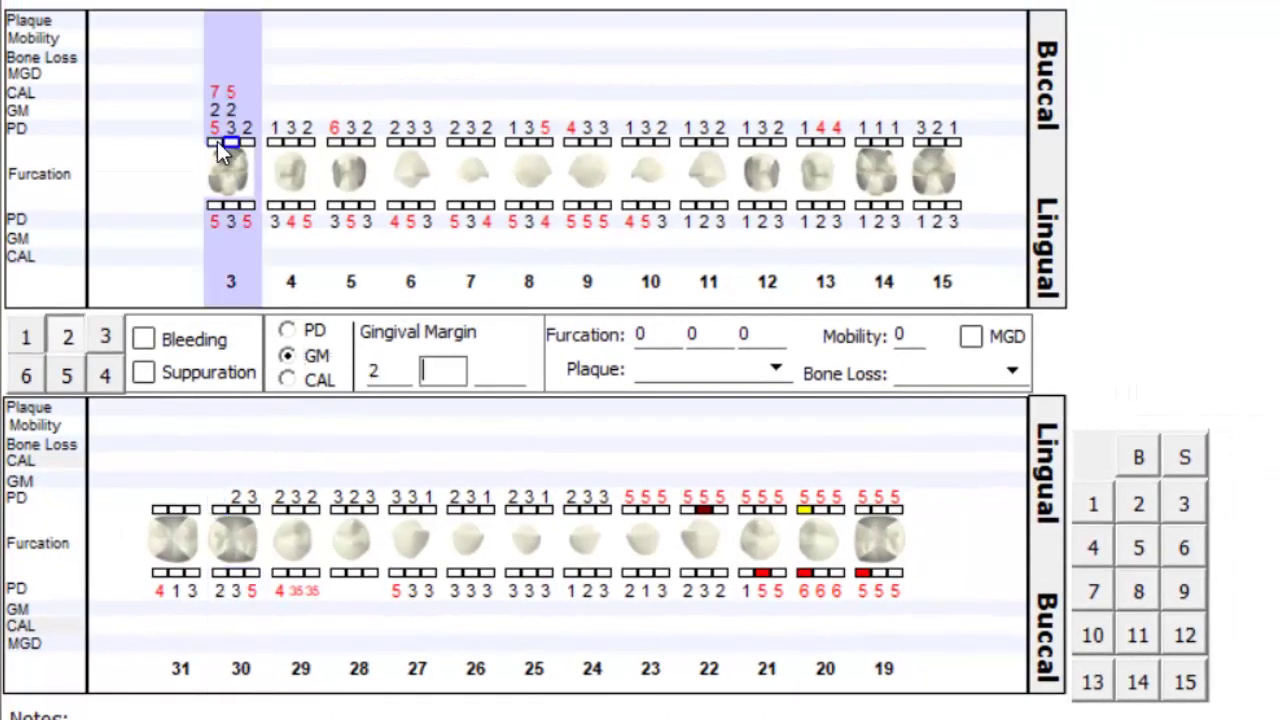
{"action": "type", "text": "2223331"}
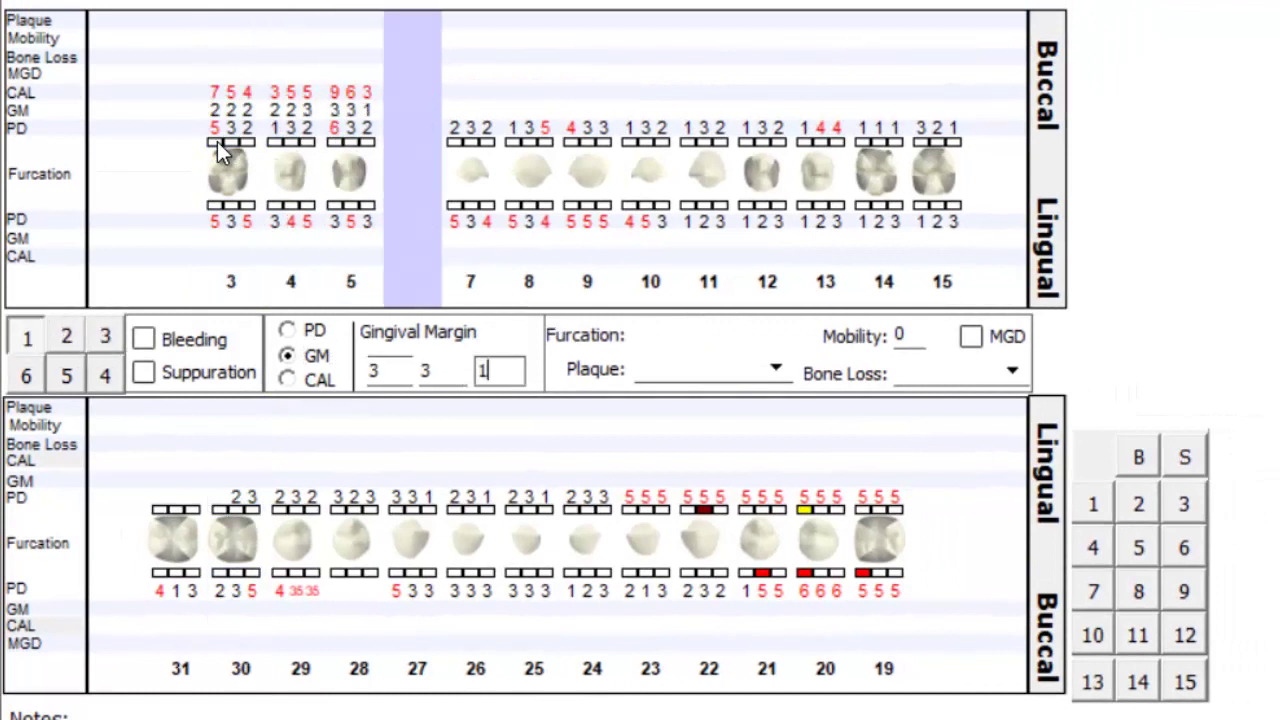
{"action": "type", "text": "111111111"}
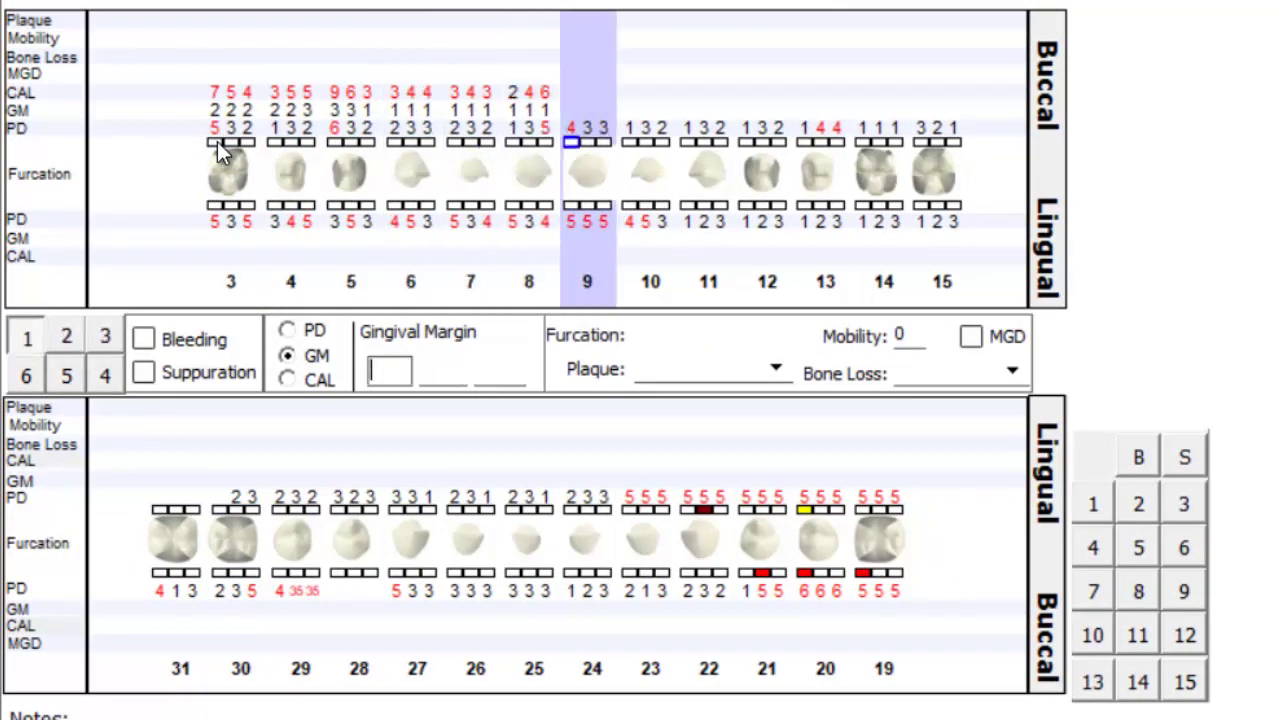
{"action": "type", "text": "21221"}
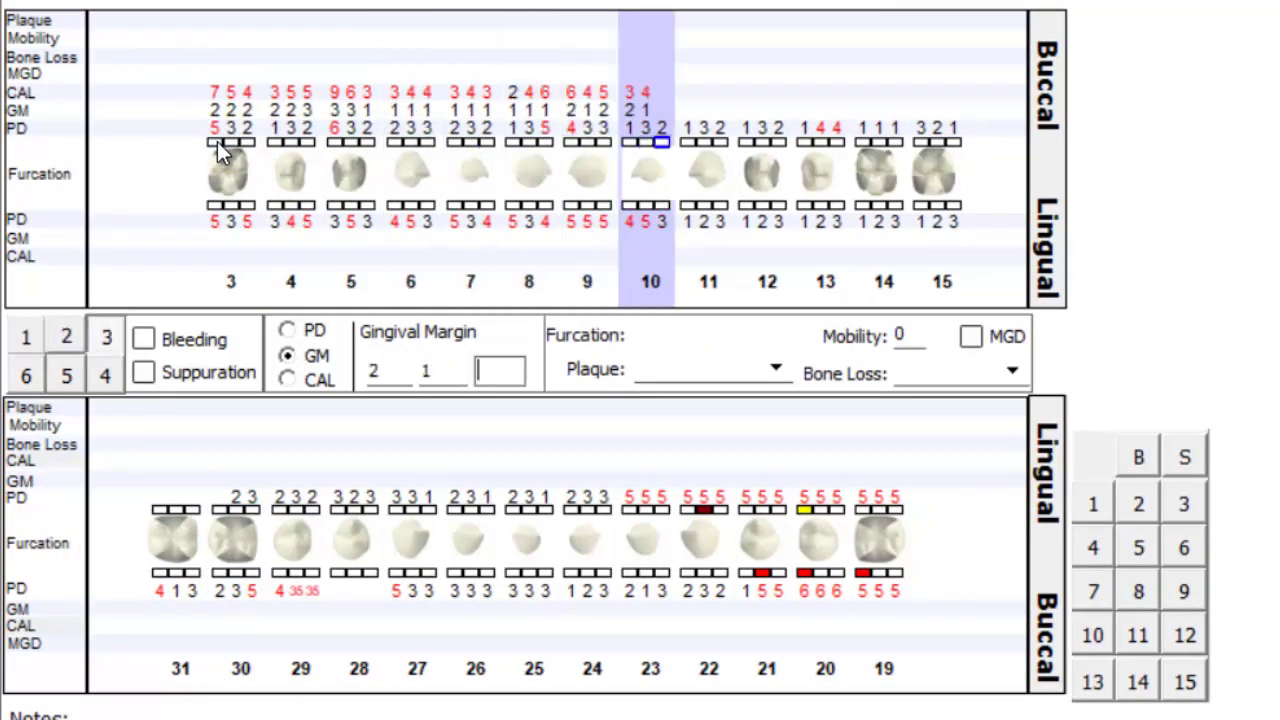
{"action": "type", "text": "21211211"}
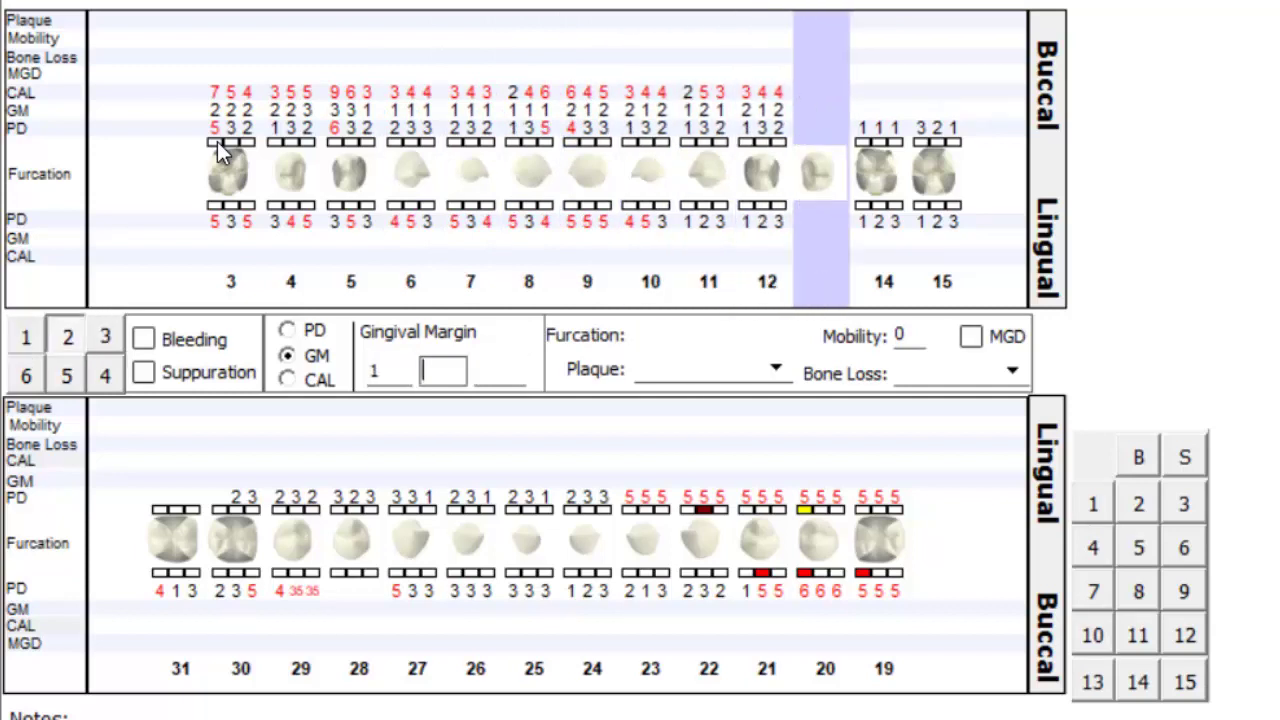
{"action": "type", "text": "221"}
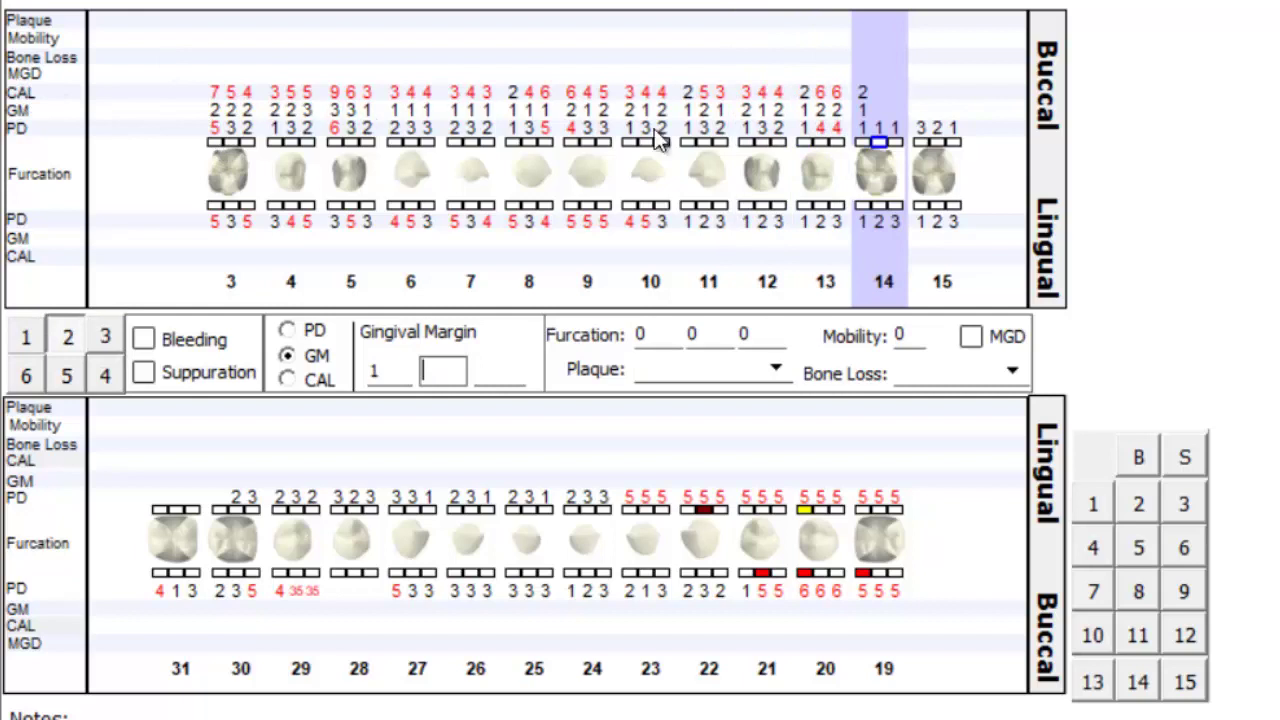
{"action": "type", "text": "0"}
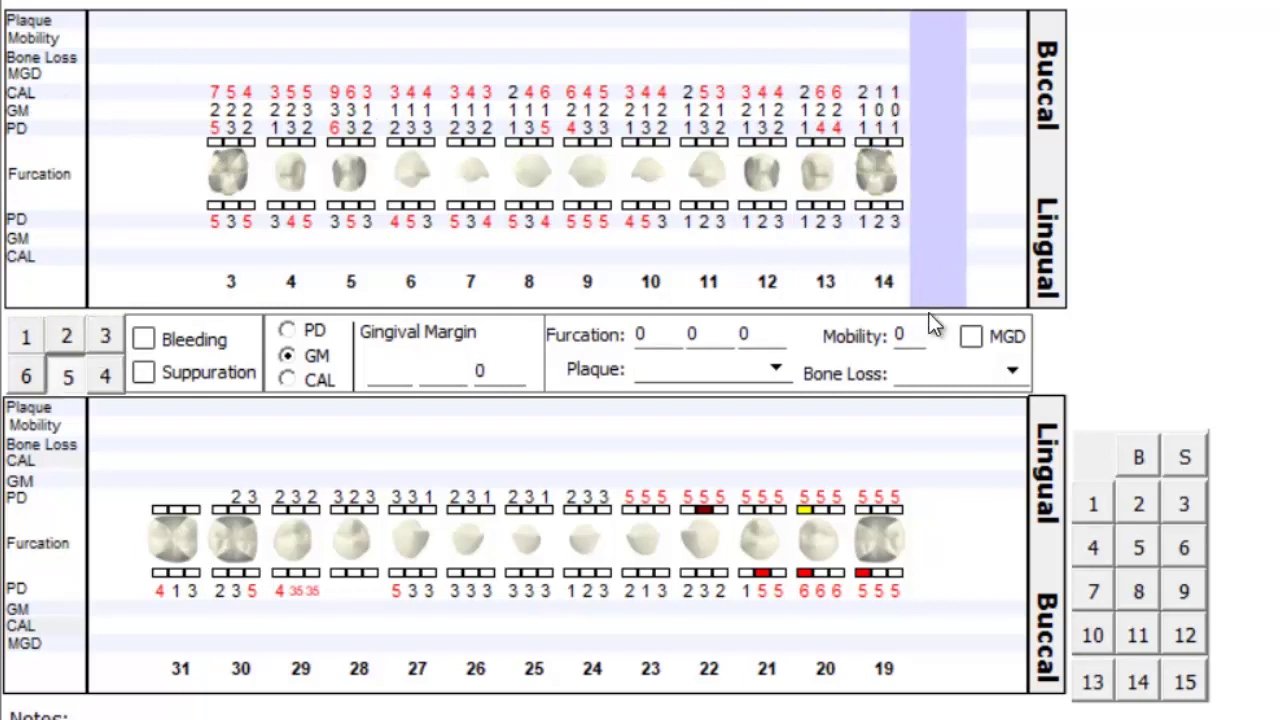
{"action": "type", "text": "00000000000000"}
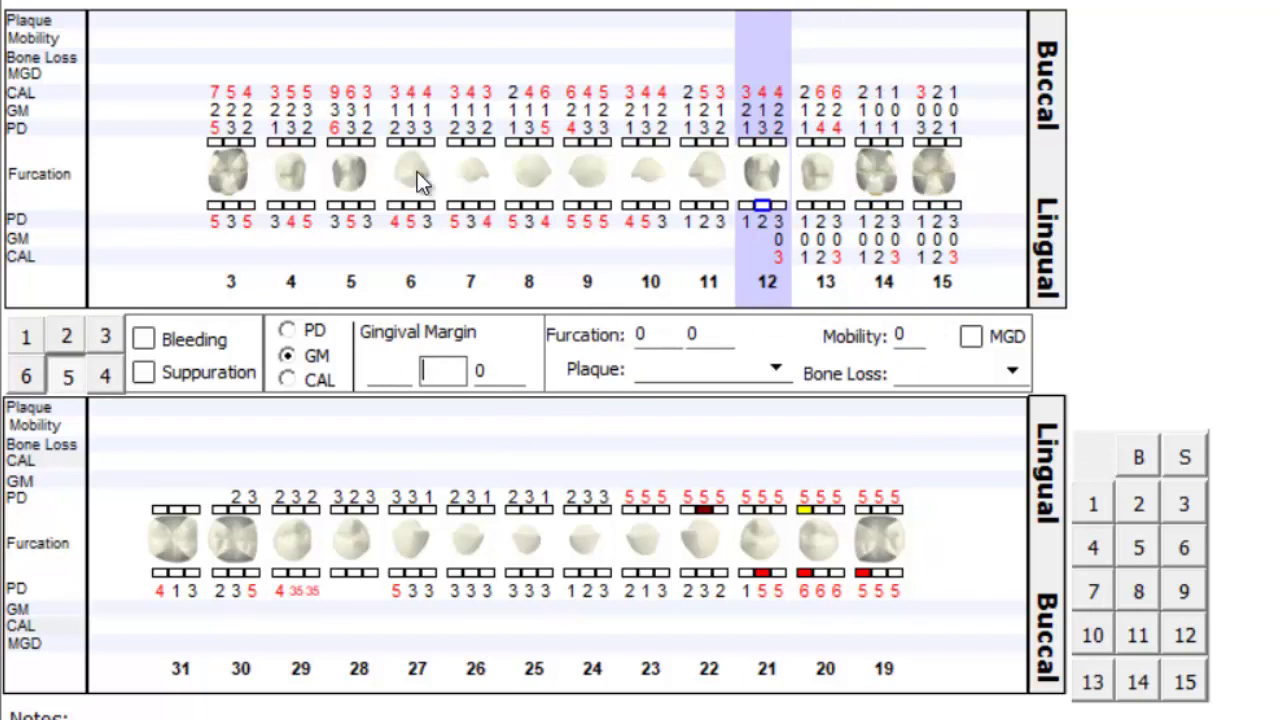
- Give tooth 3 furcation values 3, 2, 1 and Light plaque
{"action": "left_click", "coordinate": [232, 175]}
{"action": "left_click", "coordinate": [624, 340]}
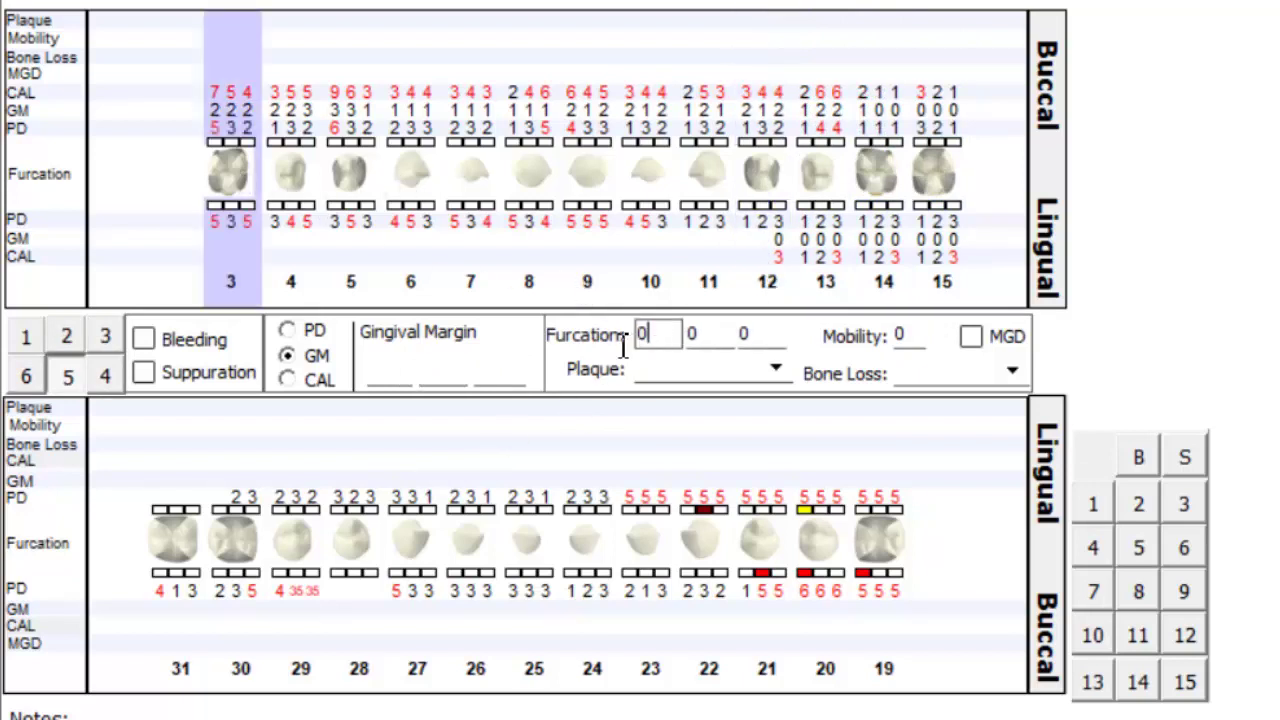
{"action": "type", "text": "3"}
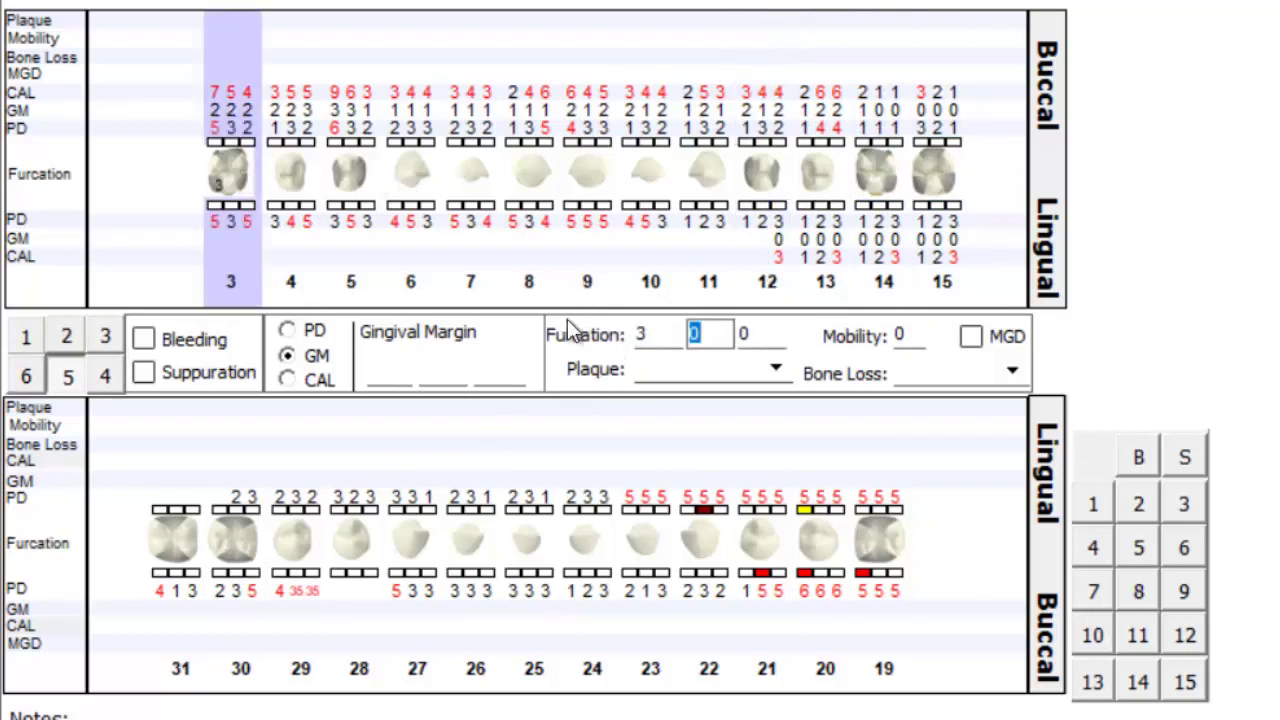
{"action": "type", "text": "2"}
{"action": "type", "text": "1"}
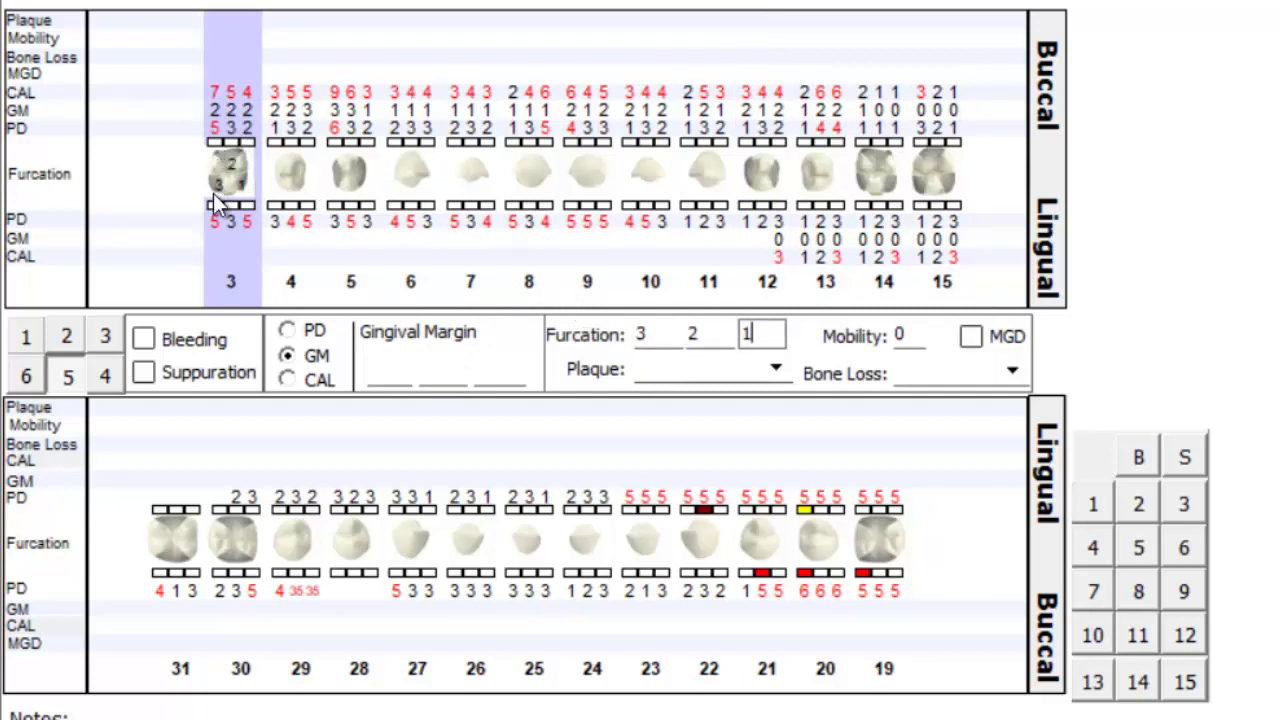
{"action": "left_click", "coordinate": [776, 370]}
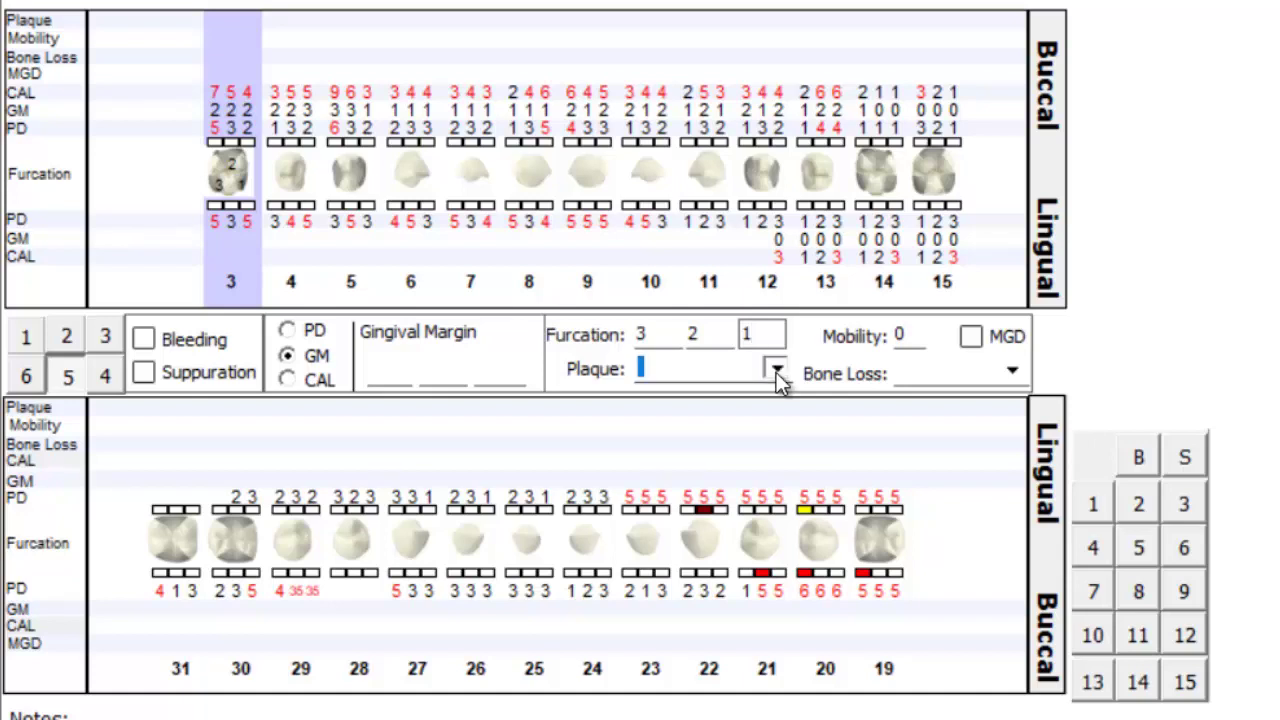
{"action": "left_click", "coordinate": [776, 370]}
{"action": "left_click", "coordinate": [665, 414]}
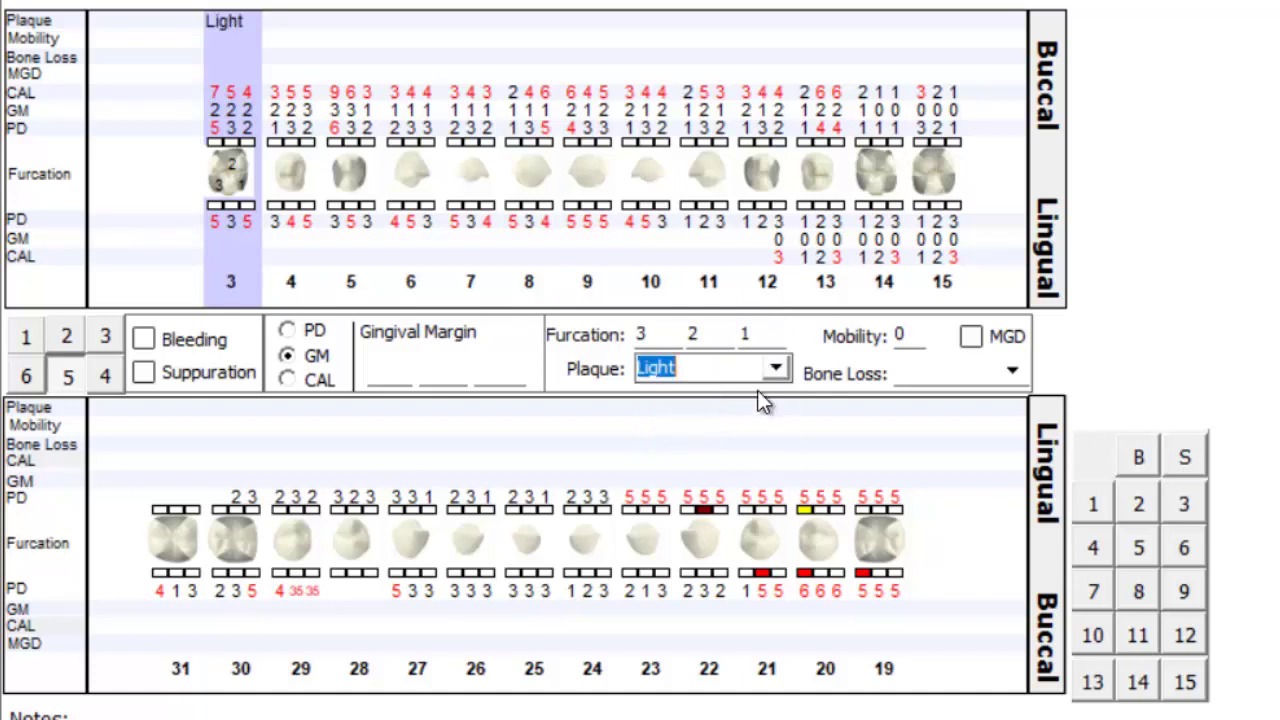
- Set tooth 3's mobility to 2, bone loss to Moderate, and mark MGD
{"action": "left_click", "coordinate": [905, 336]}
{"action": "type", "text": "2"}
{"action": "left_click", "coordinate": [1011, 371]}
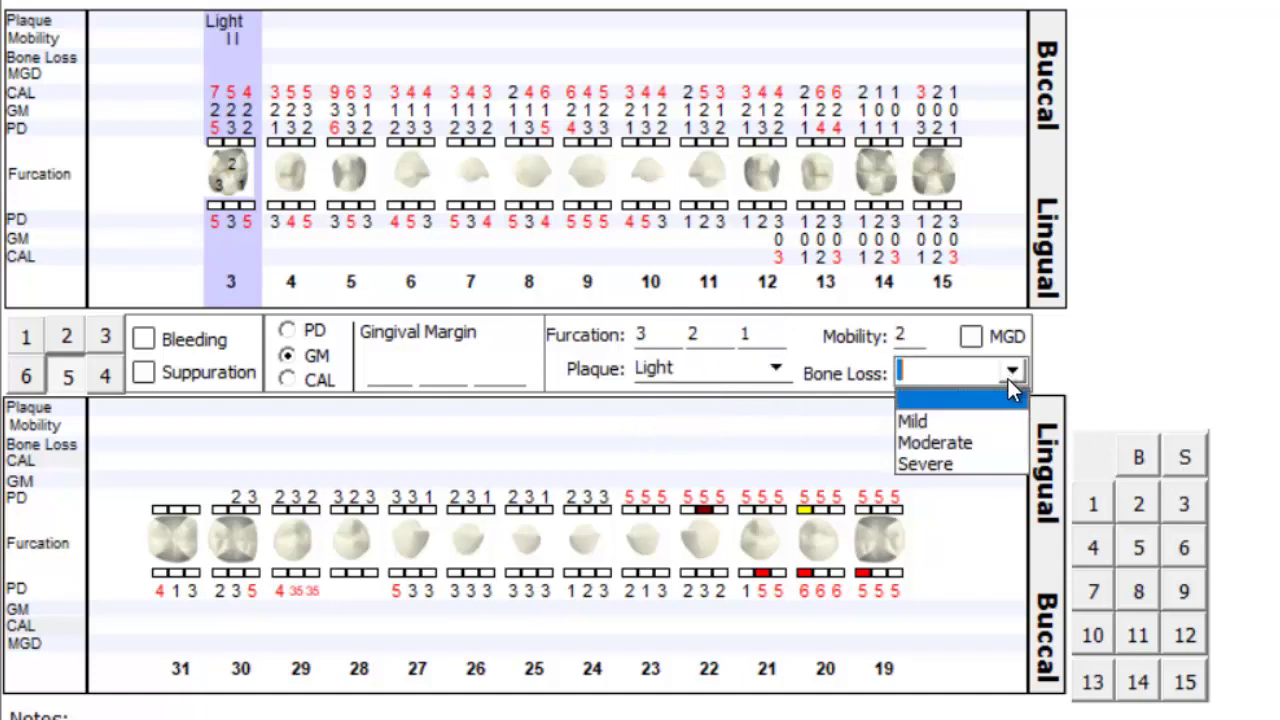
{"action": "left_click", "coordinate": [932, 440]}
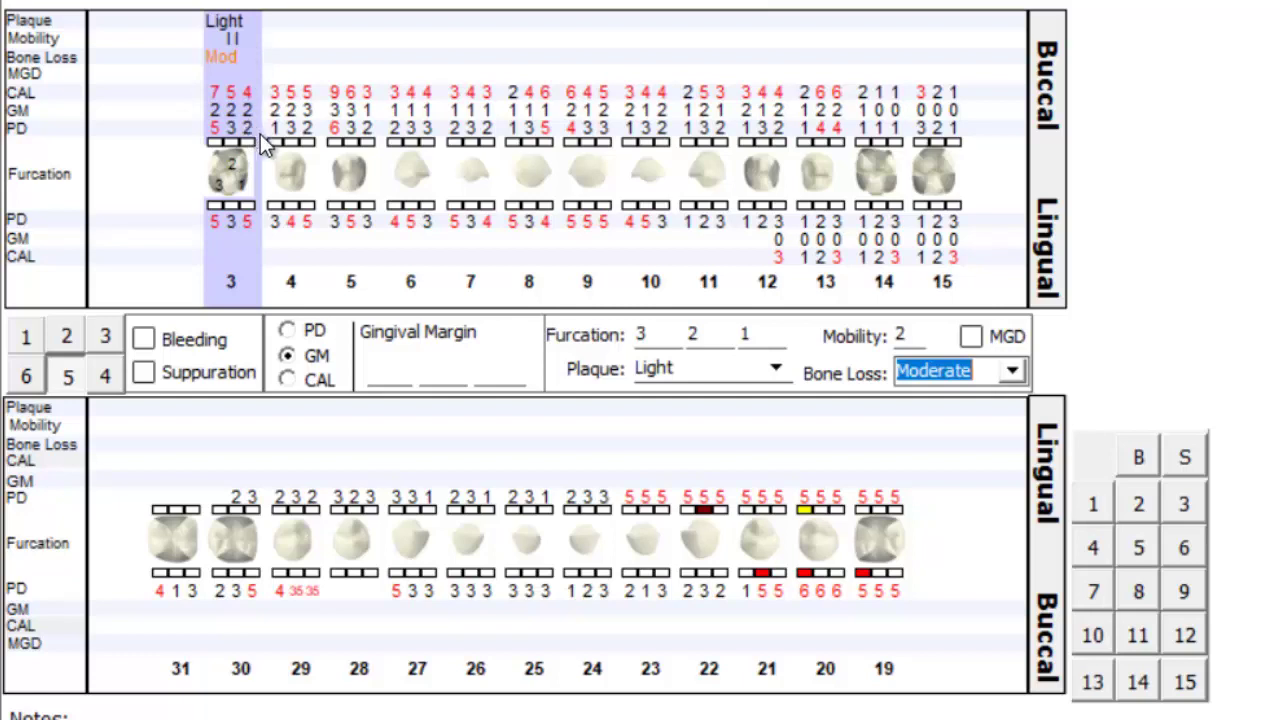
{"action": "left_click", "coordinate": [971, 337]}
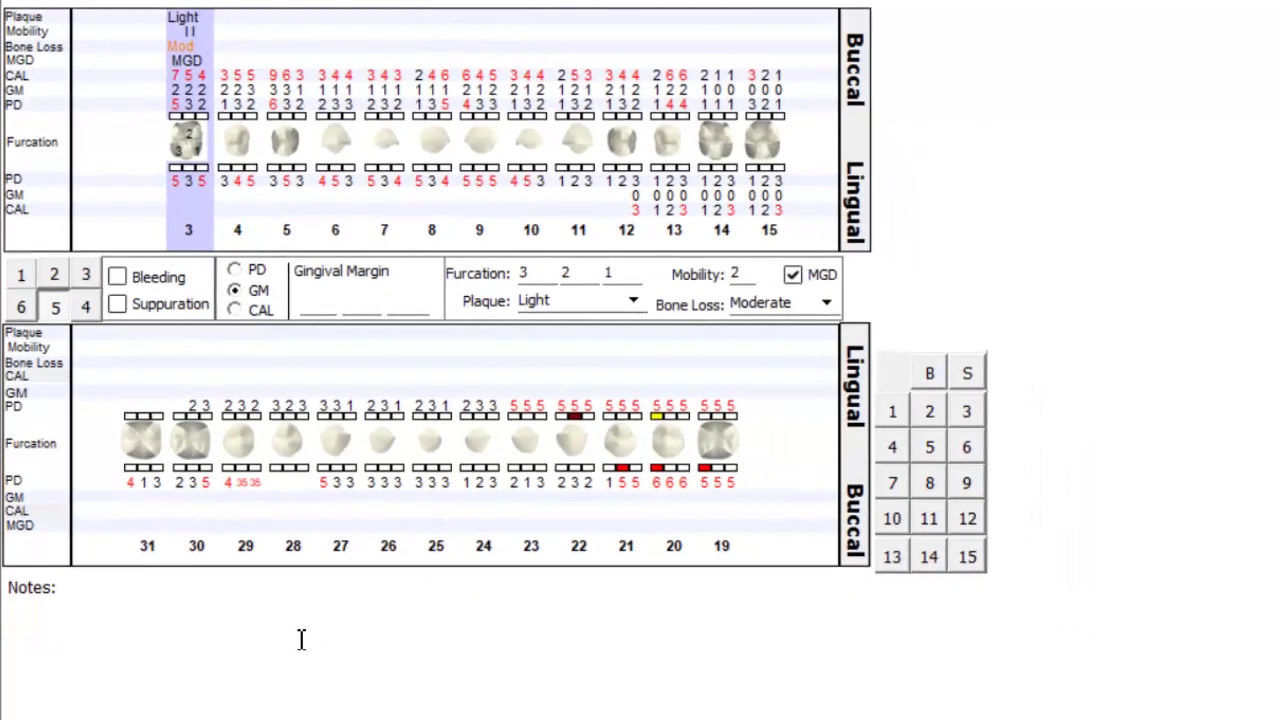
- Type 'Generalized bleeding & inflammation throughout' into the exam's Notes field
{"action": "type", "text": "G"}
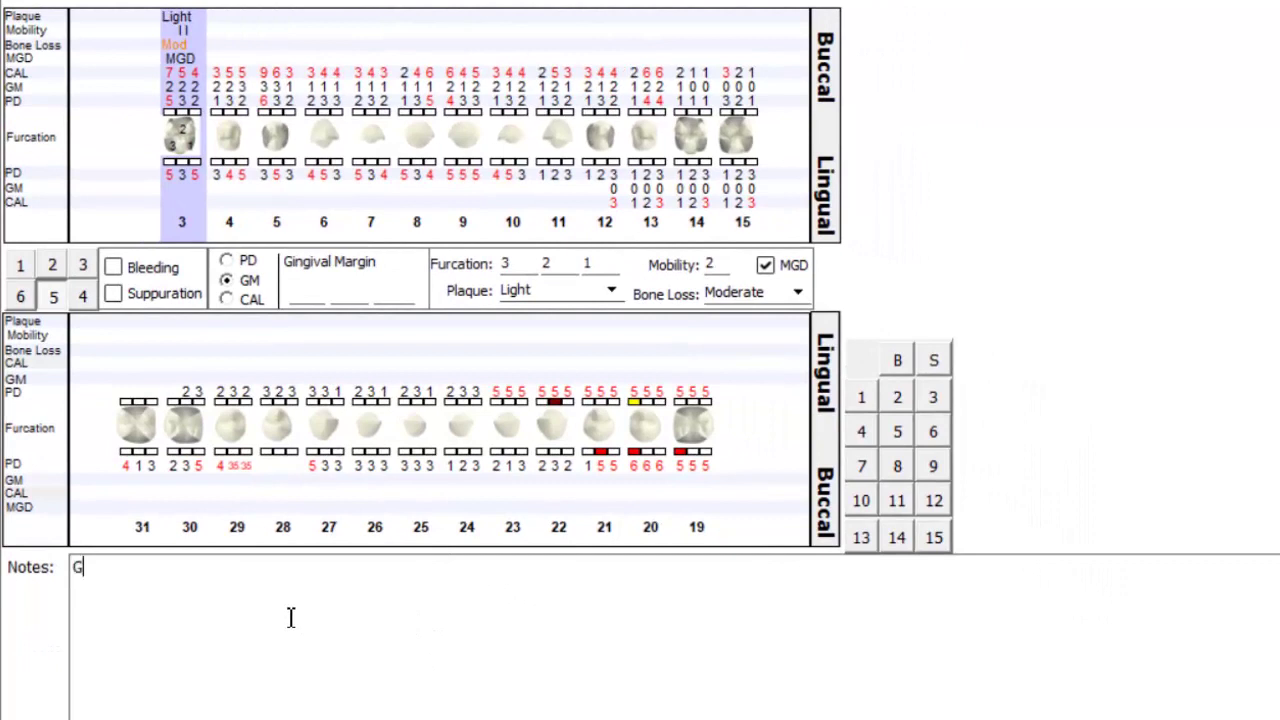
{"action": "type", "text": "eneralized"}
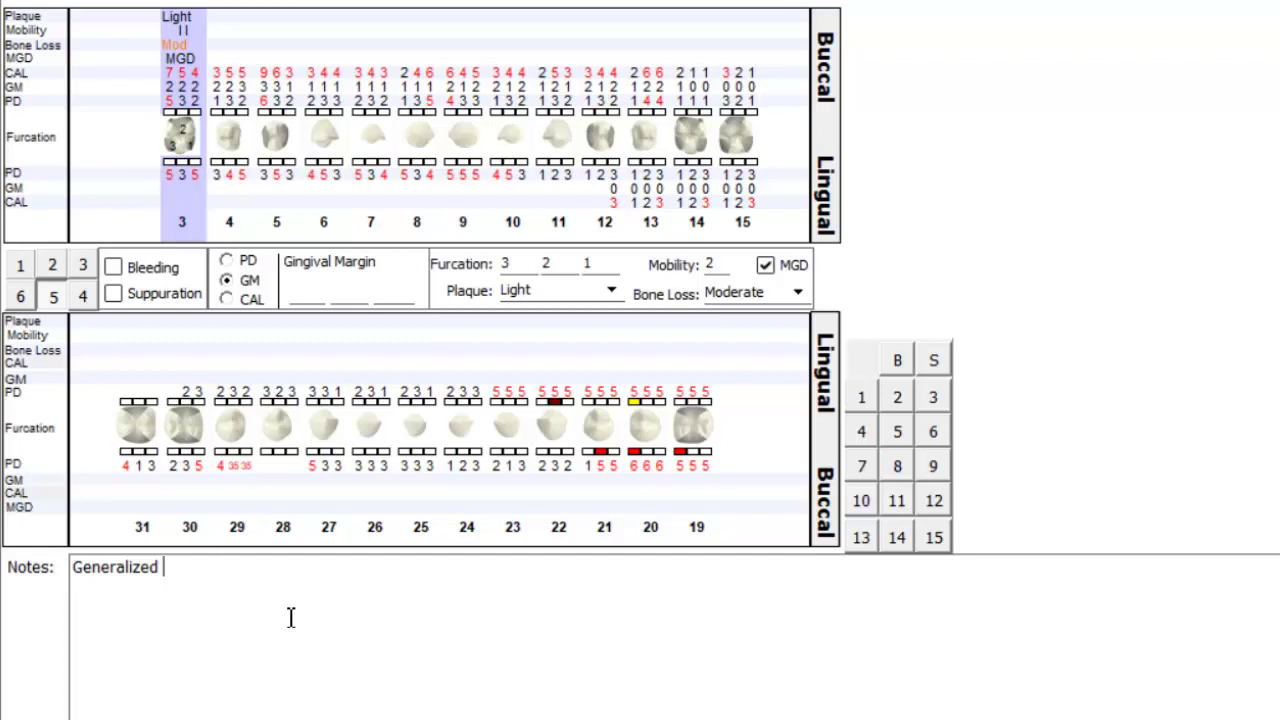
{"action": "type", "text": "bleeding"}
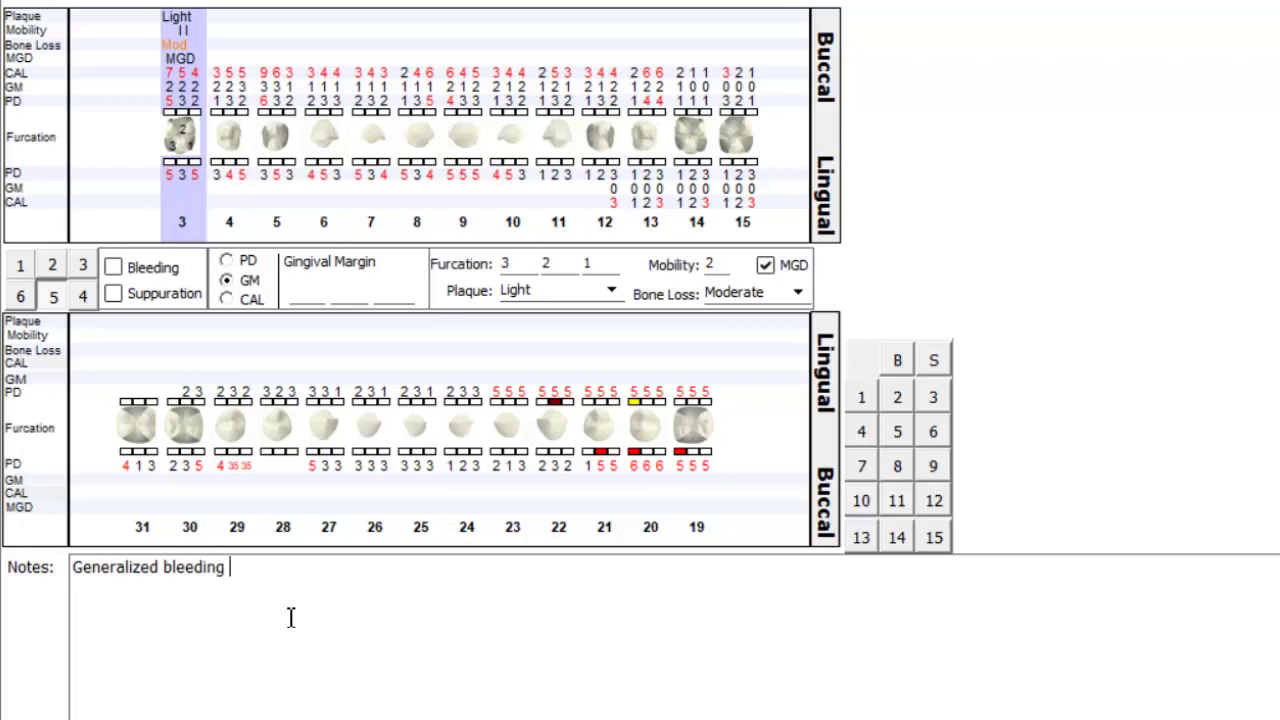
{"action": "type", "text": " & inflammation throughout"}
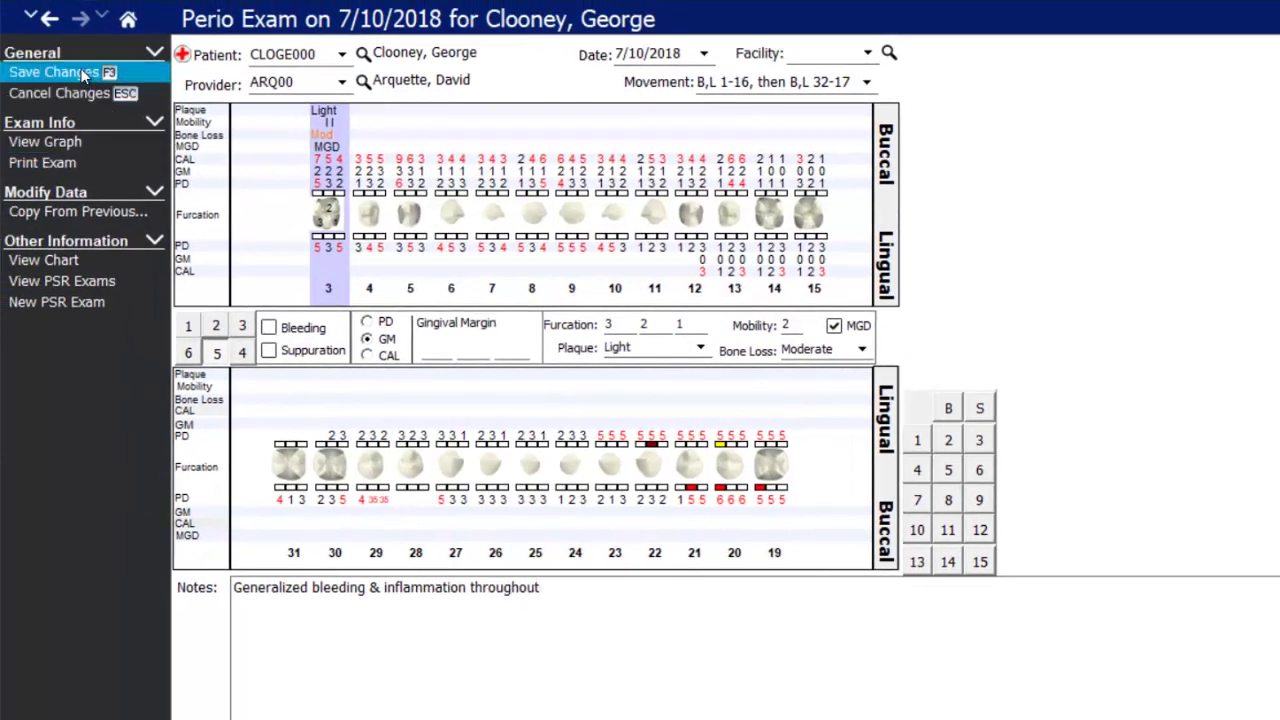
- Save the 7/10/2018 perio exam and reopen it from the Perio Exams list
{"action": "left_click", "coordinate": [82, 72]}
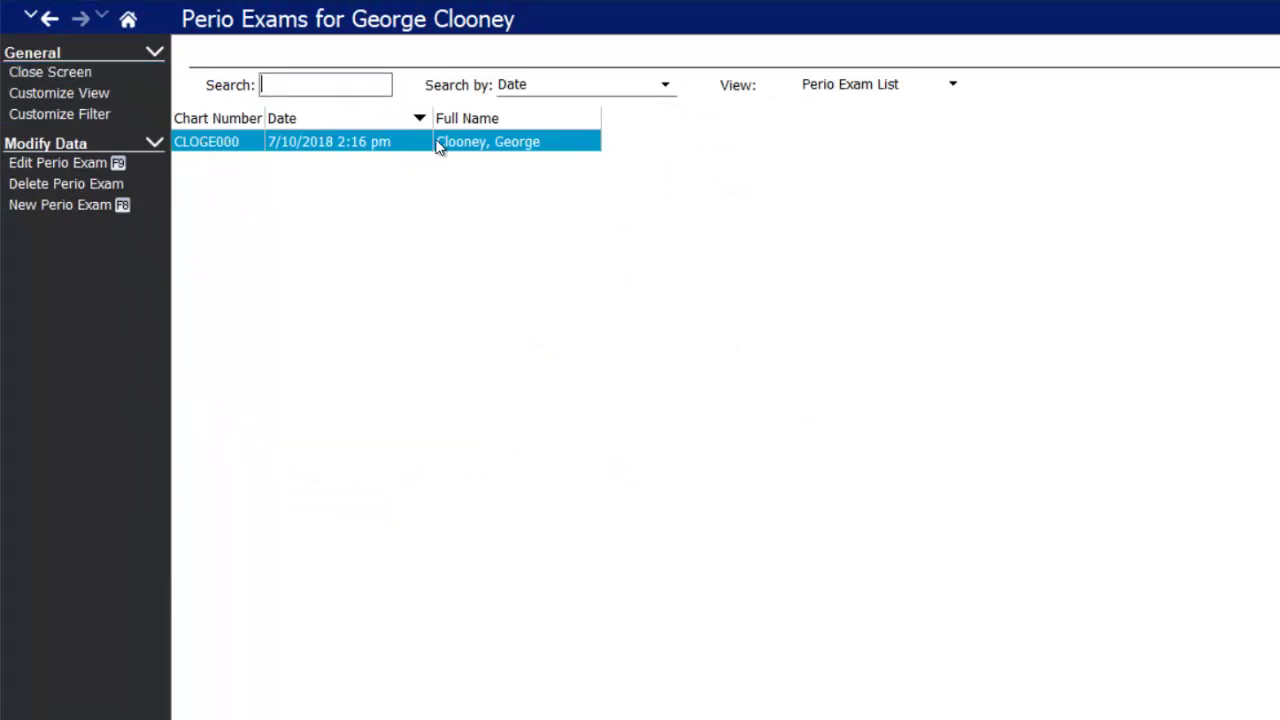
{"action": "left_click", "coordinate": [112, 162]}
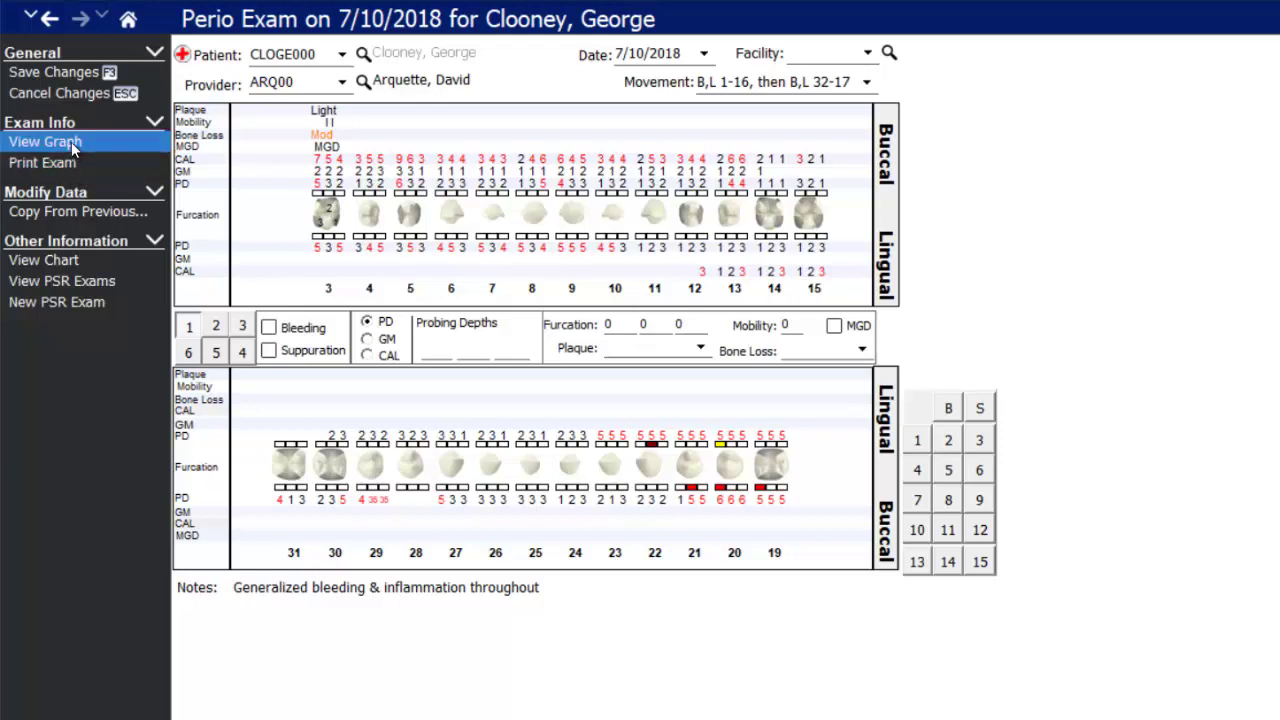
- View the 7/10/2018 exam's Perio Graph, then close back to the perio exam list
{"action": "left_click", "coordinate": [71, 142]}
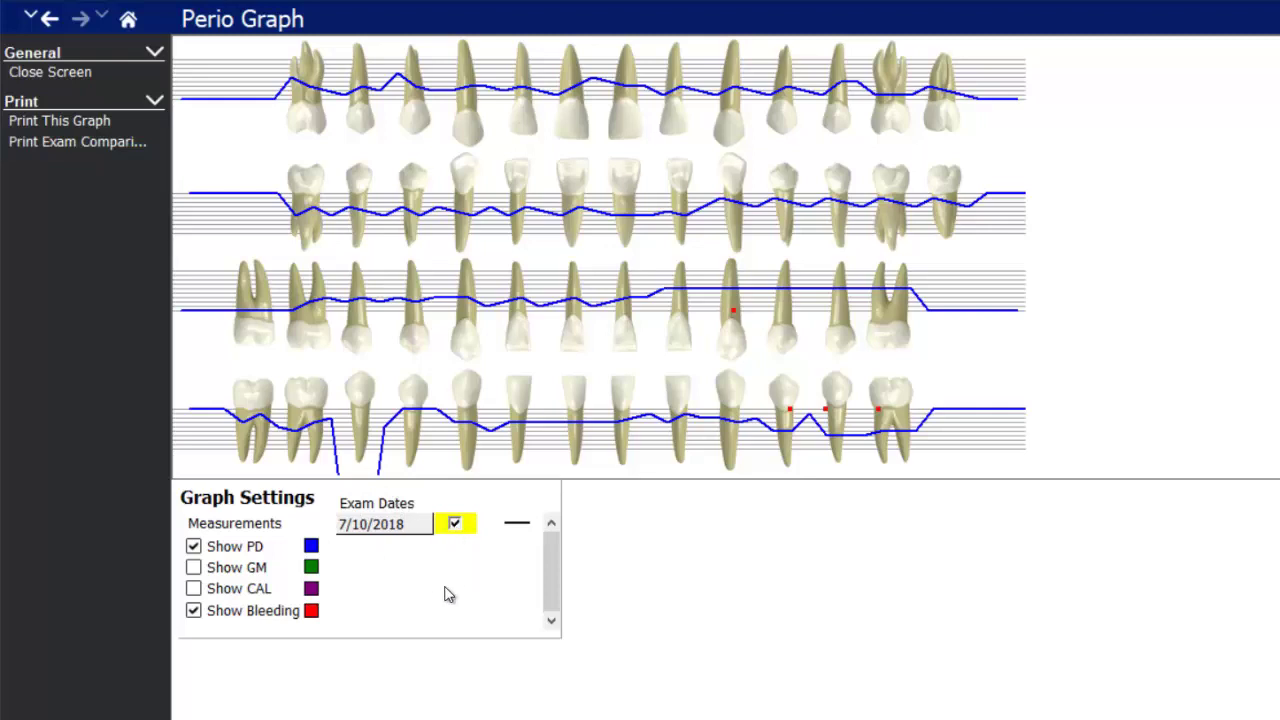
{"action": "left_click", "coordinate": [104, 71]}
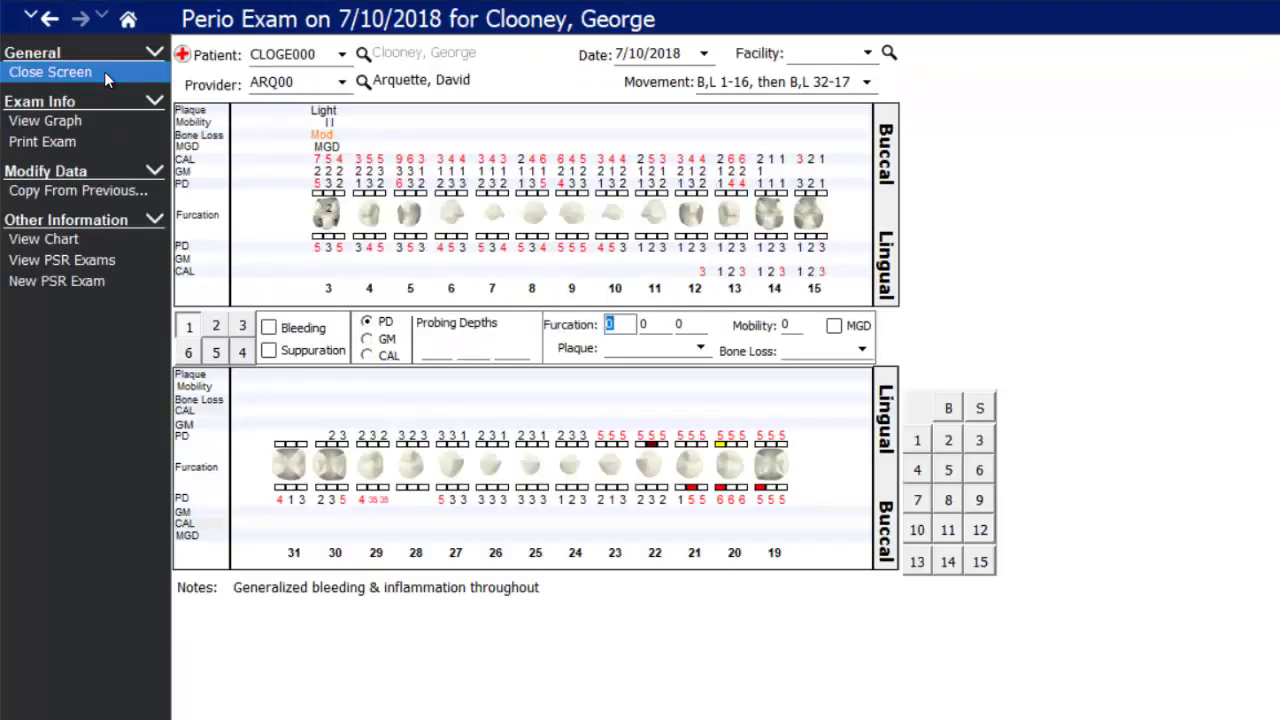
{"action": "left_click", "coordinate": [104, 71]}
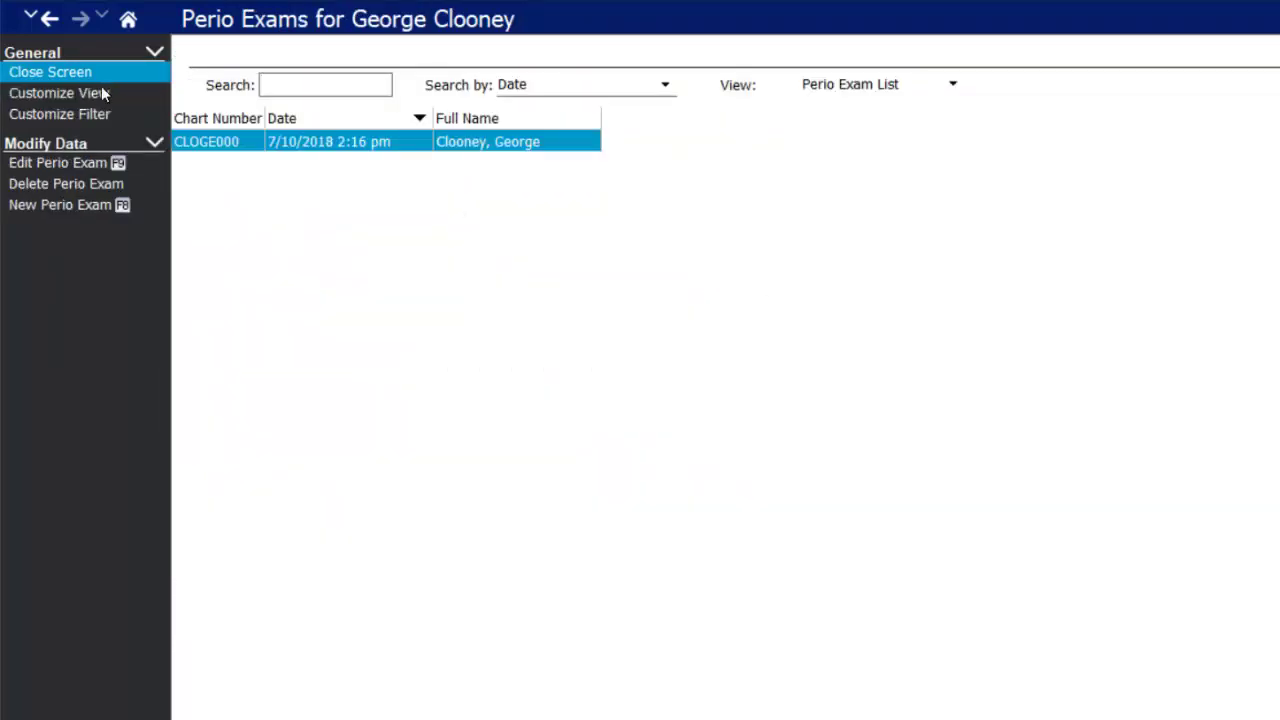
- Start a new perio exam copied from the 2:16 pm exam and enter depths 3323232 at tooth 3
{"action": "left_click", "coordinate": [40, 210]}
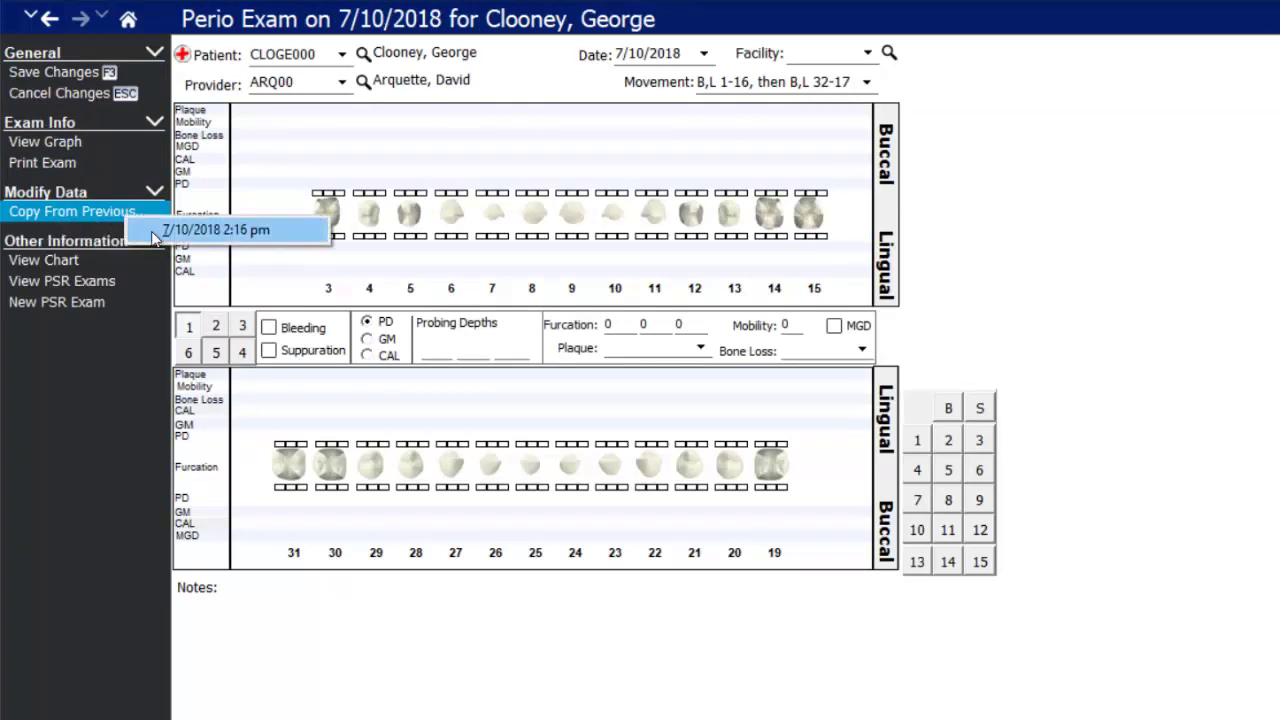
{"action": "left_click", "coordinate": [151, 231]}
{"action": "left_click", "coordinate": [316, 194]}
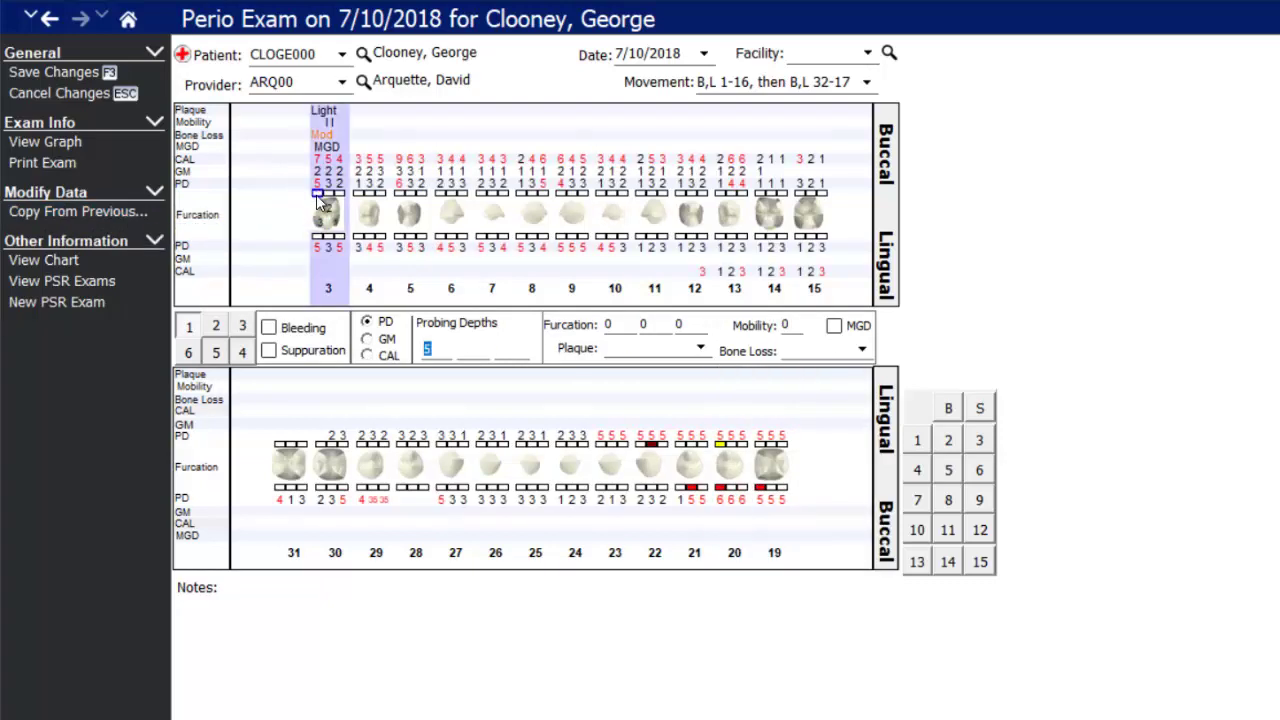
{"action": "type", "text": "3323232"}
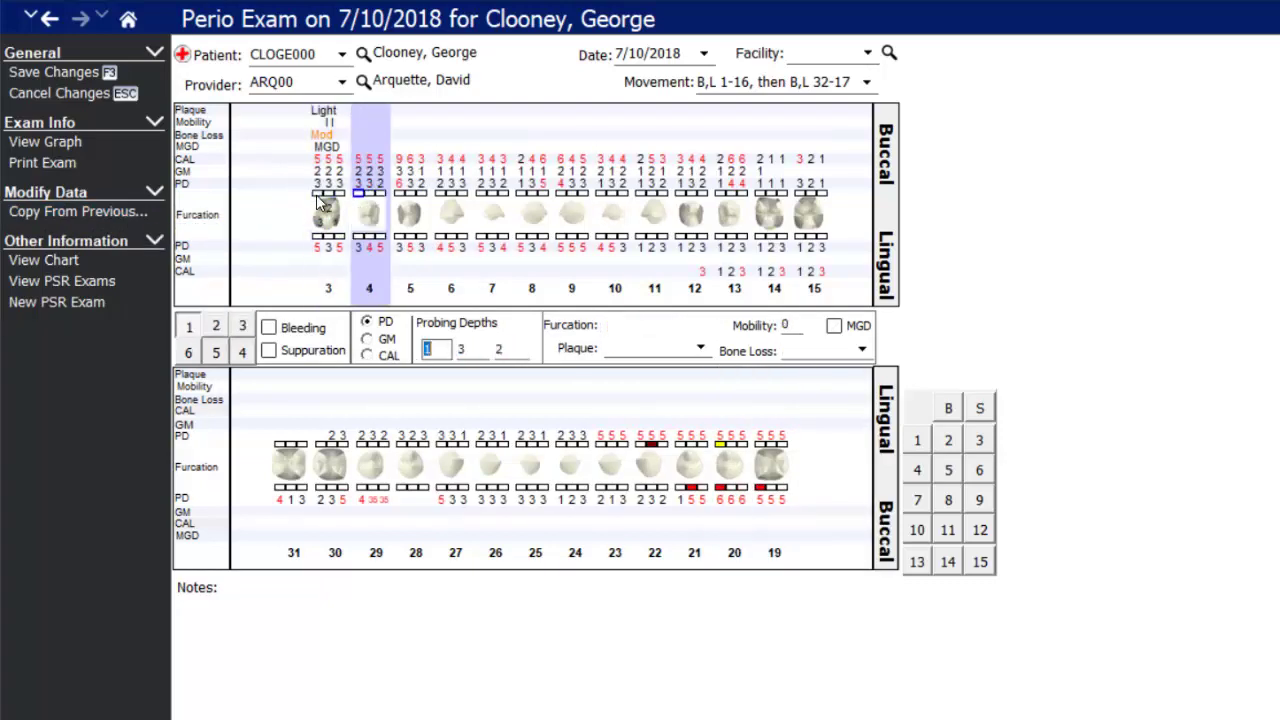
- Enter probing depths 1222222 at tooth 13, save the exam, and select its 2:21 pm entry
{"action": "left_click", "coordinate": [731, 194]}
{"action": "type", "text": "1222222"}
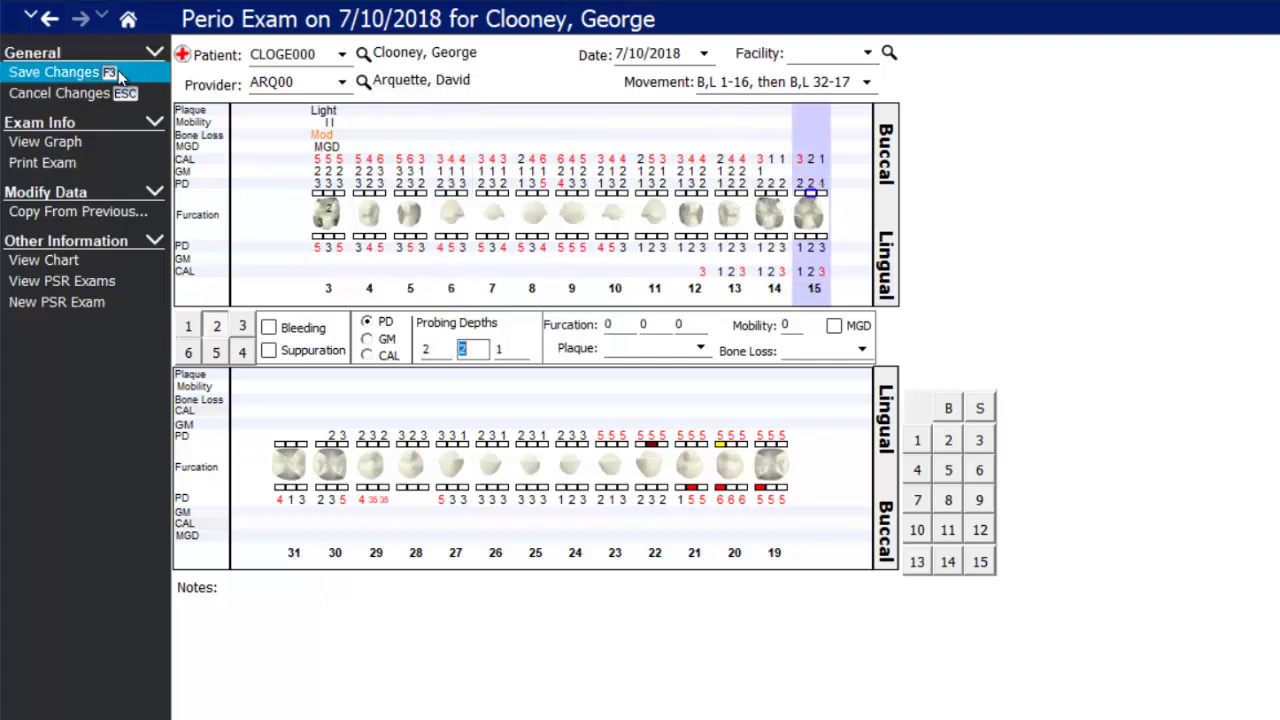
{"action": "left_click", "coordinate": [118, 72]}
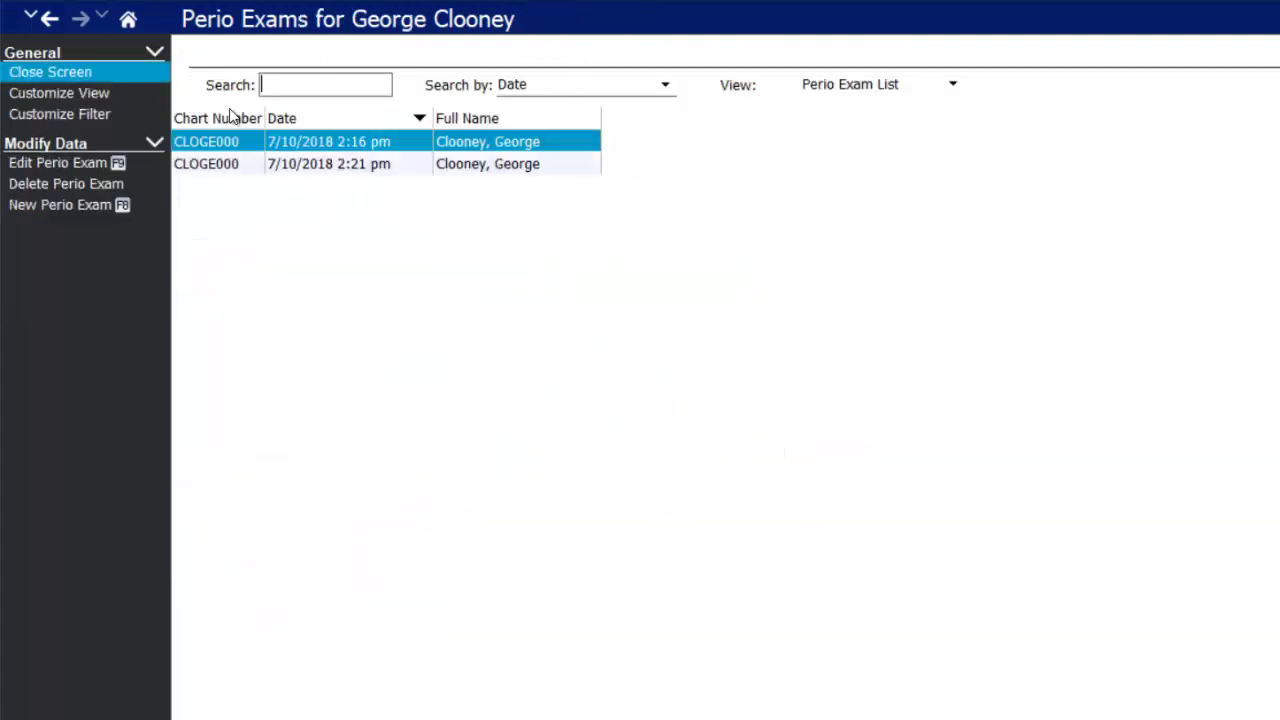
{"action": "left_click", "coordinate": [265, 168]}
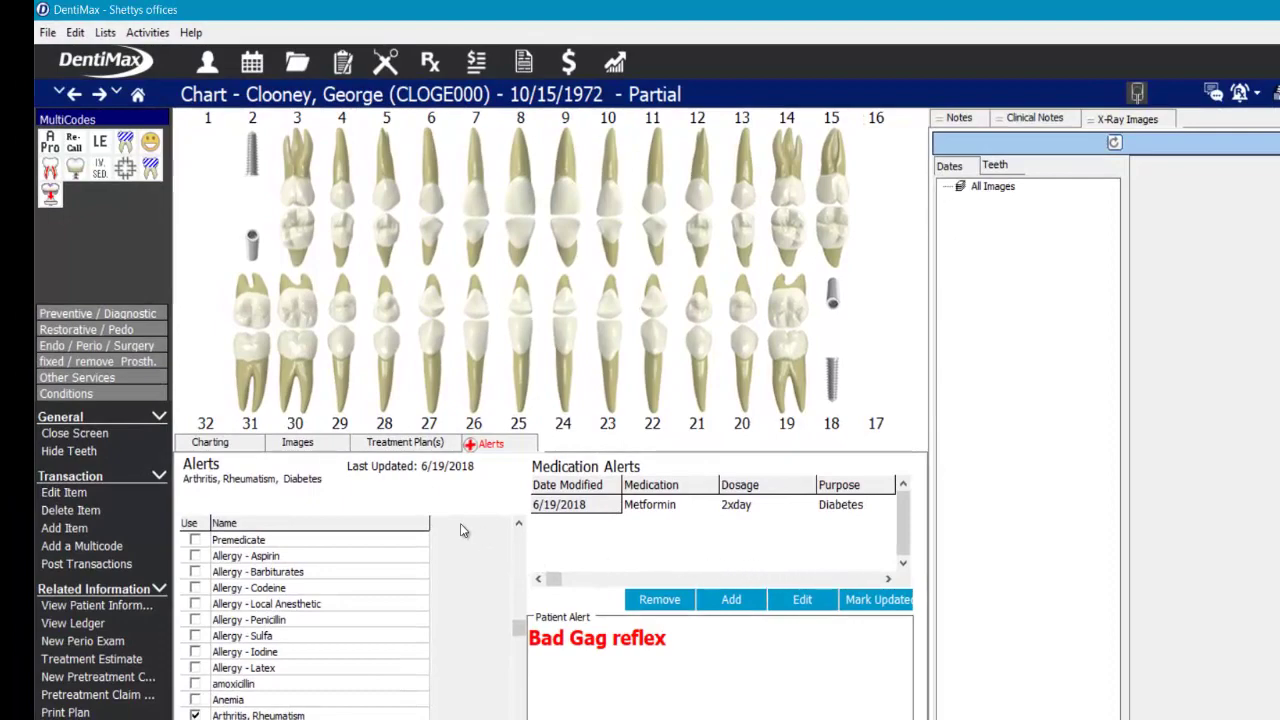
- Post procedures D1110, D0330, D0274 and D0150 as completed from the chart
{"action": "left_click", "coordinate": [212, 441]}
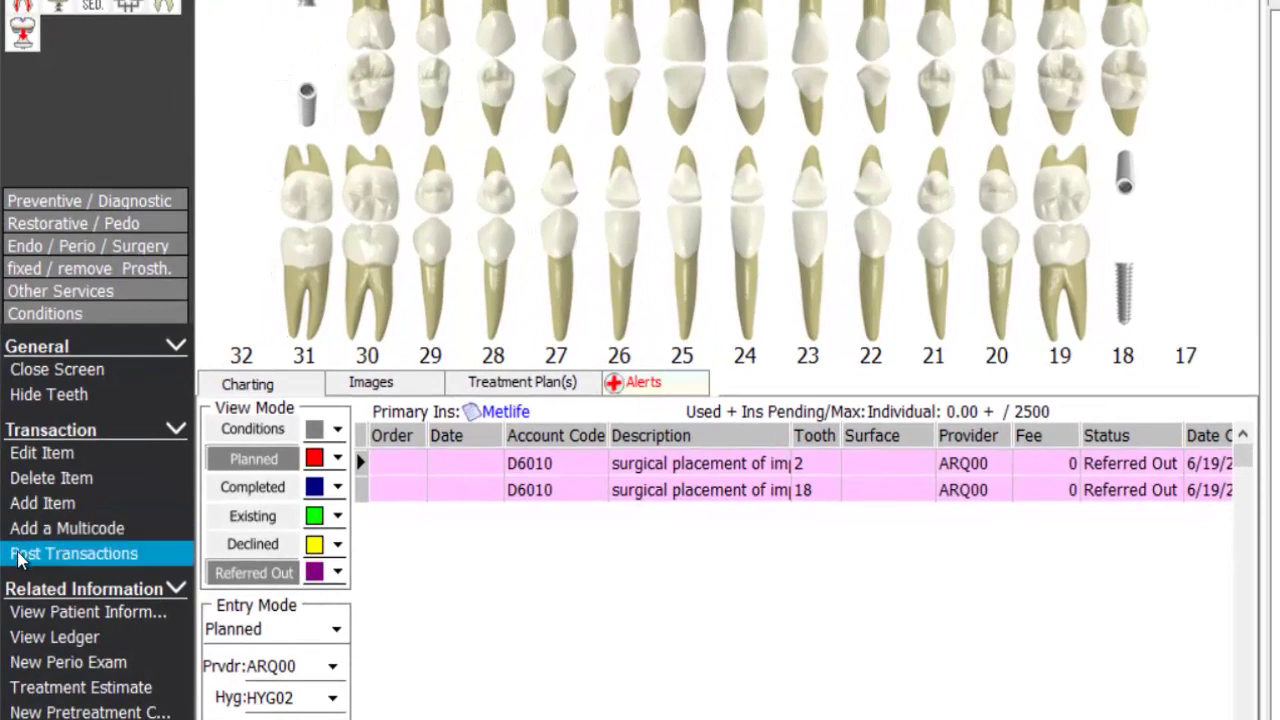
{"action": "left_click", "coordinate": [70, 554]}
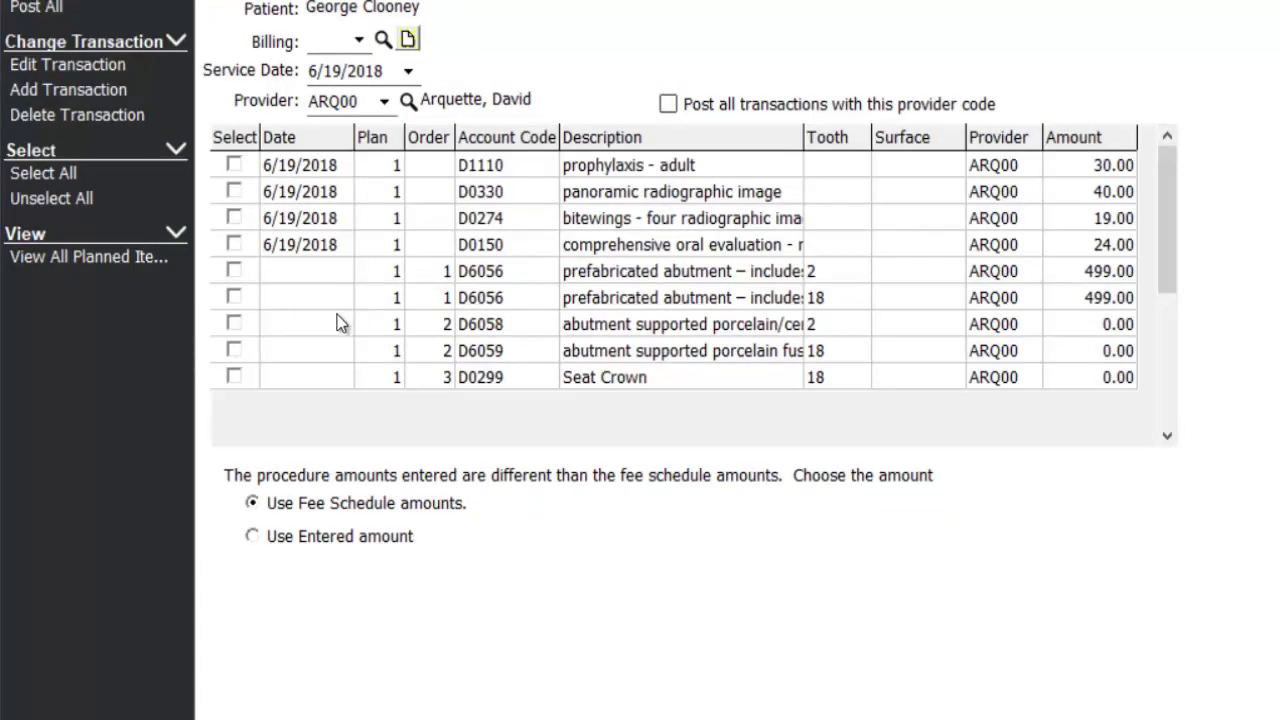
{"action": "left_click", "coordinate": [232, 166]}
{"action": "left_click", "coordinate": [233, 191]}
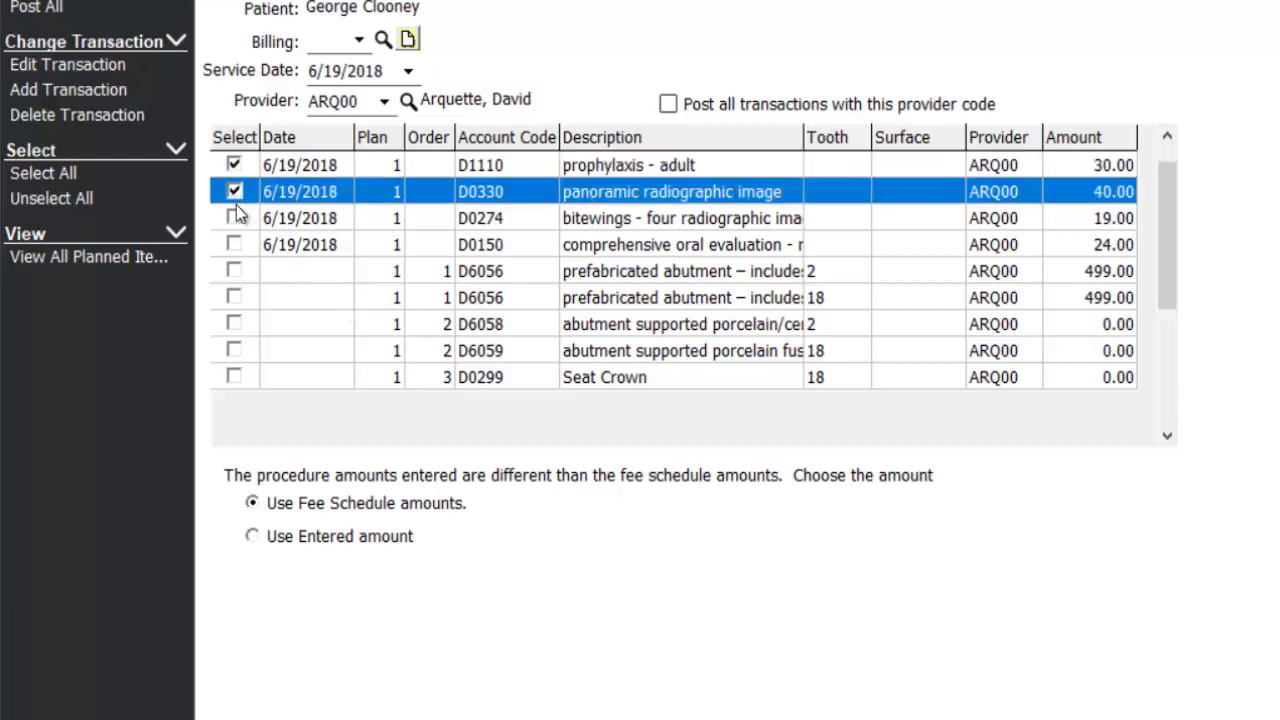
{"action": "left_click", "coordinate": [234, 218]}
{"action": "left_click", "coordinate": [234, 245]}
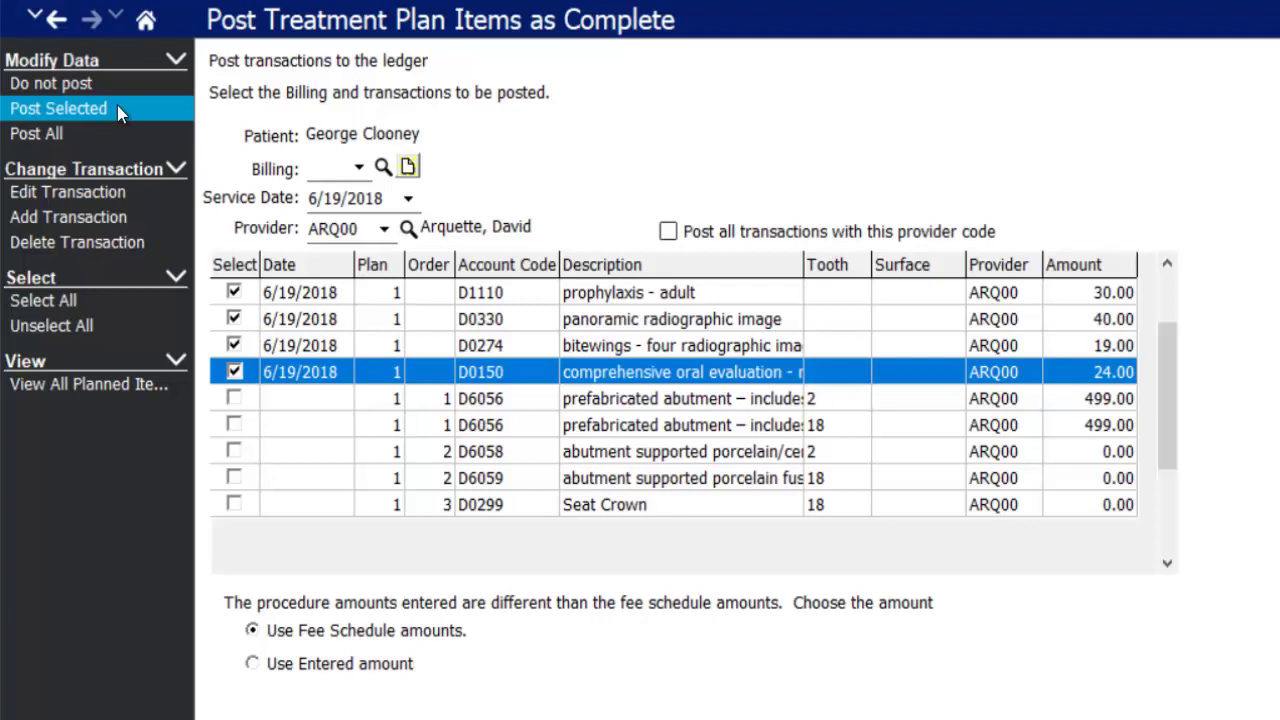
{"action": "left_click", "coordinate": [117, 108]}
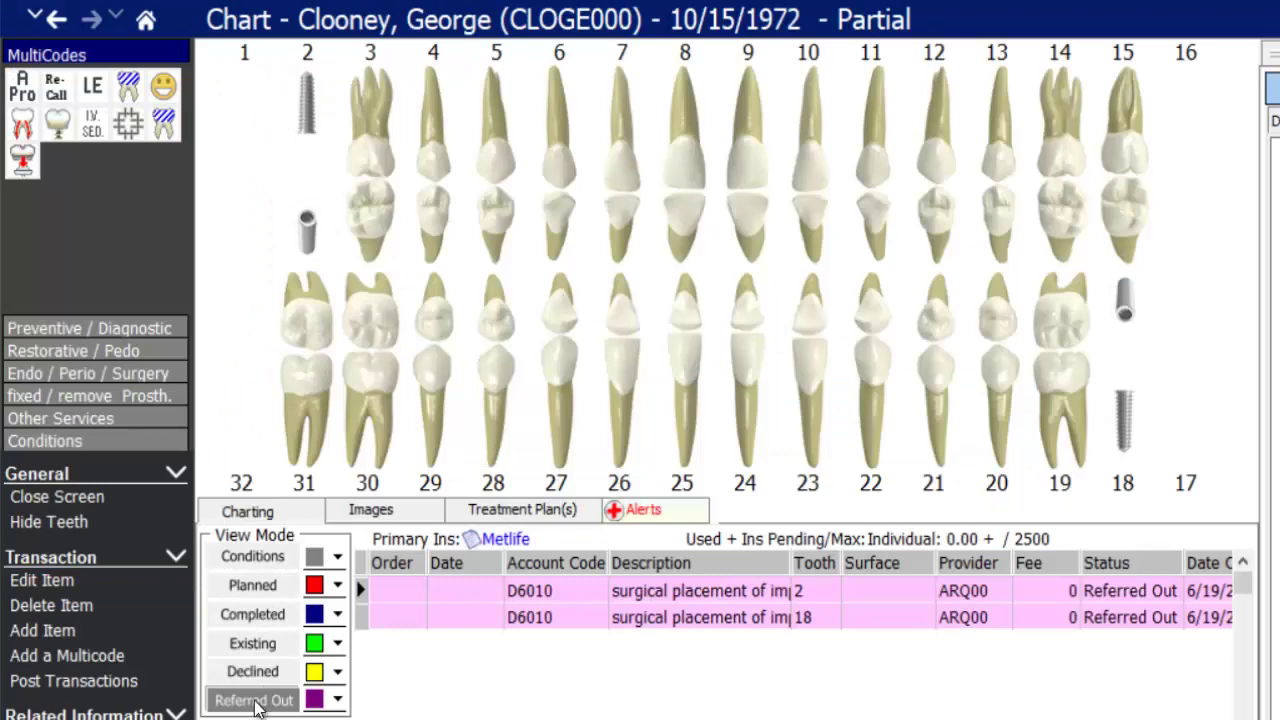
- Check the completed procedures and the 113.00 ledger, then go to the June 19 appointment book
{"action": "left_click", "coordinate": [254, 615]}
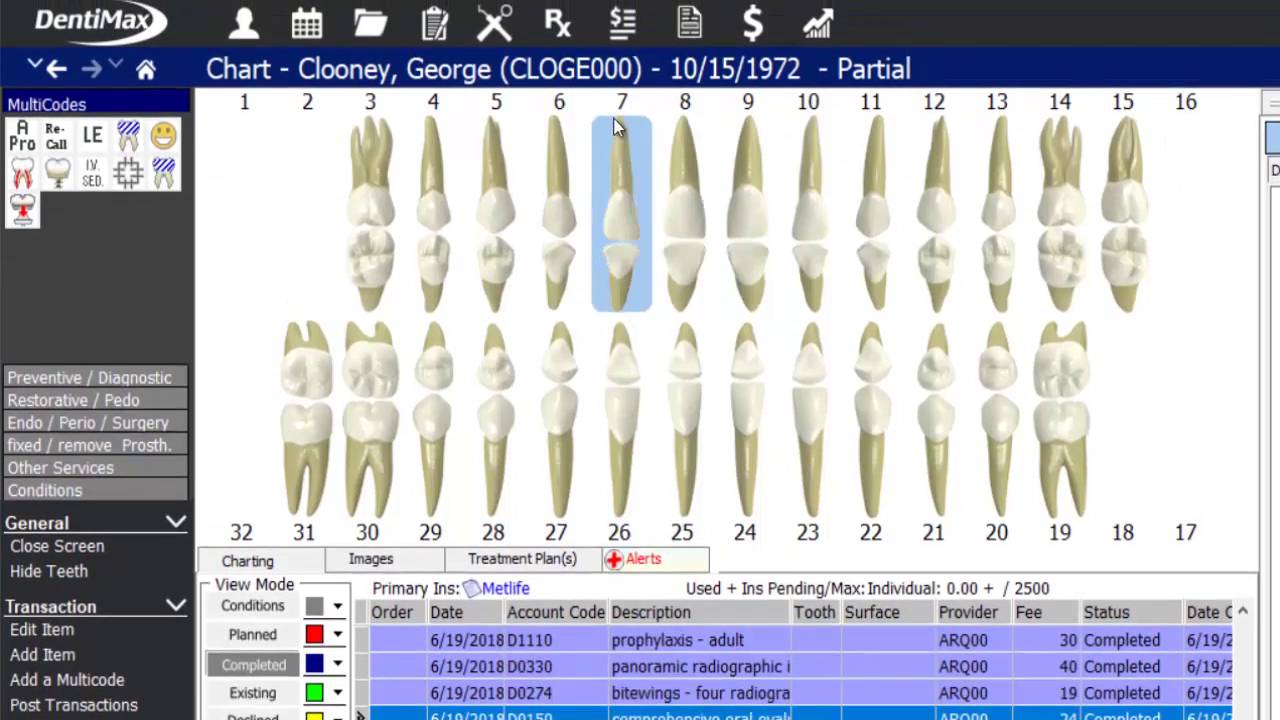
{"action": "left_click", "coordinate": [622, 24]}
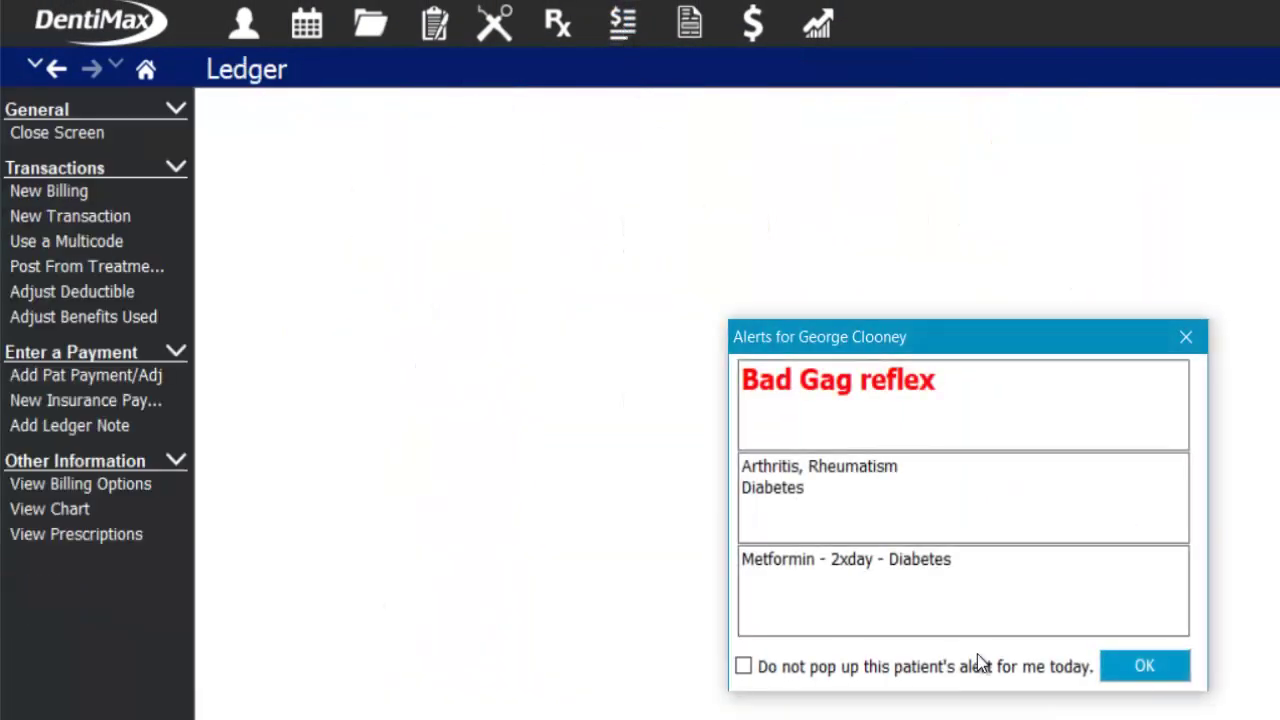
{"action": "left_click", "coordinate": [1108, 665]}
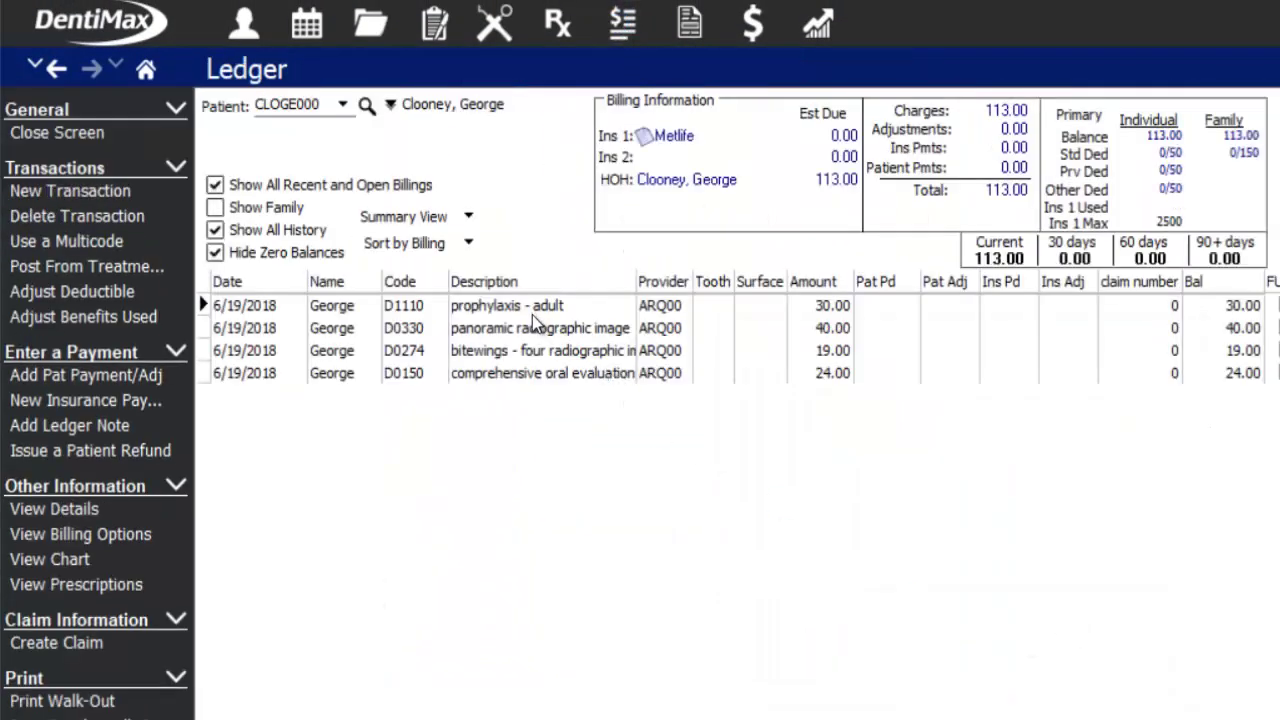
{"action": "left_click", "coordinate": [532, 310]}
{"action": "left_click", "coordinate": [535, 373]}
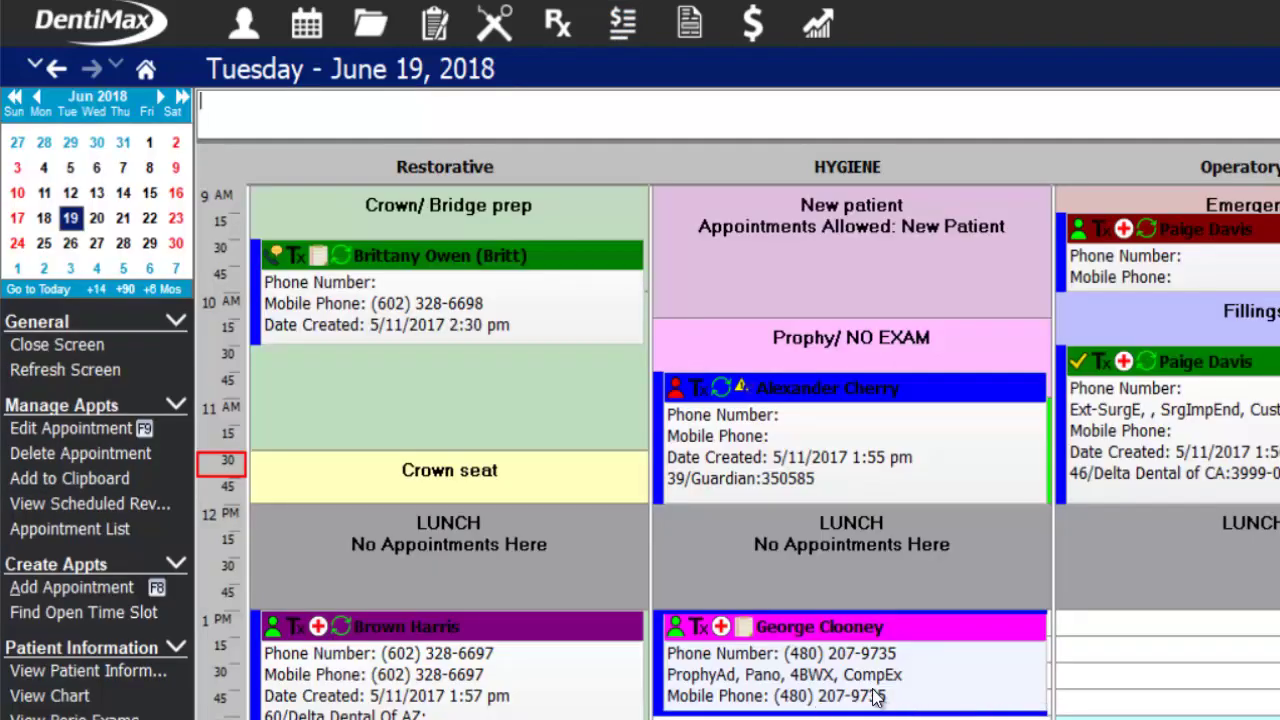
- Change the patient's 1 PM hygiene appointment status to Complete
{"action": "right_click", "coordinate": [829, 654]}
{"action": "mouse_move", "coordinate": [907, 636]}
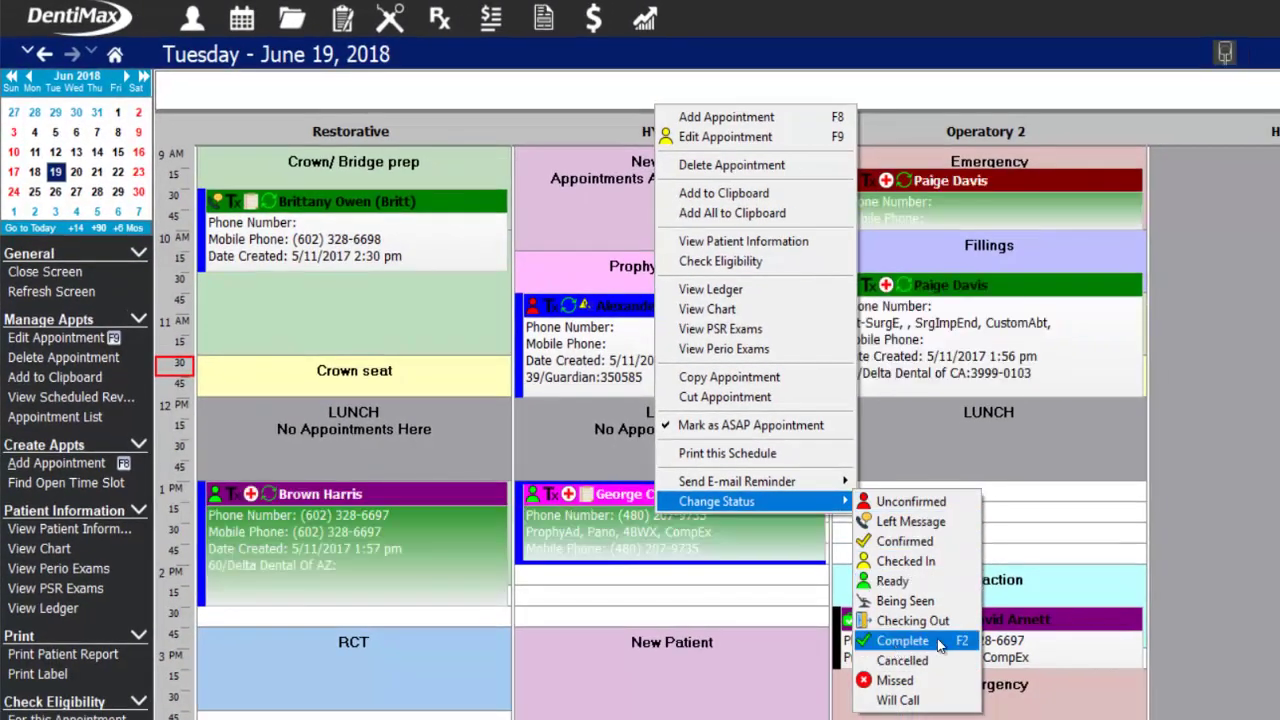
{"action": "left_click", "coordinate": [937, 640]}
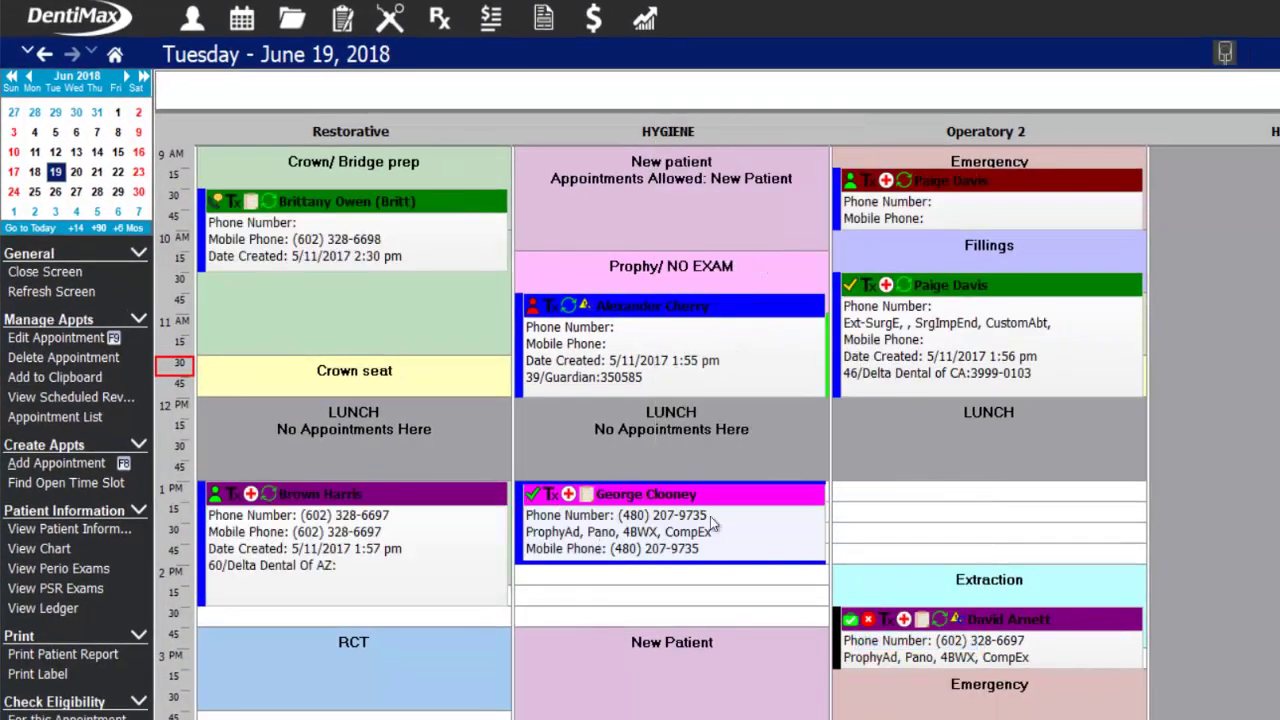
{"action": "mouse_move", "coordinate": [692, 550]}
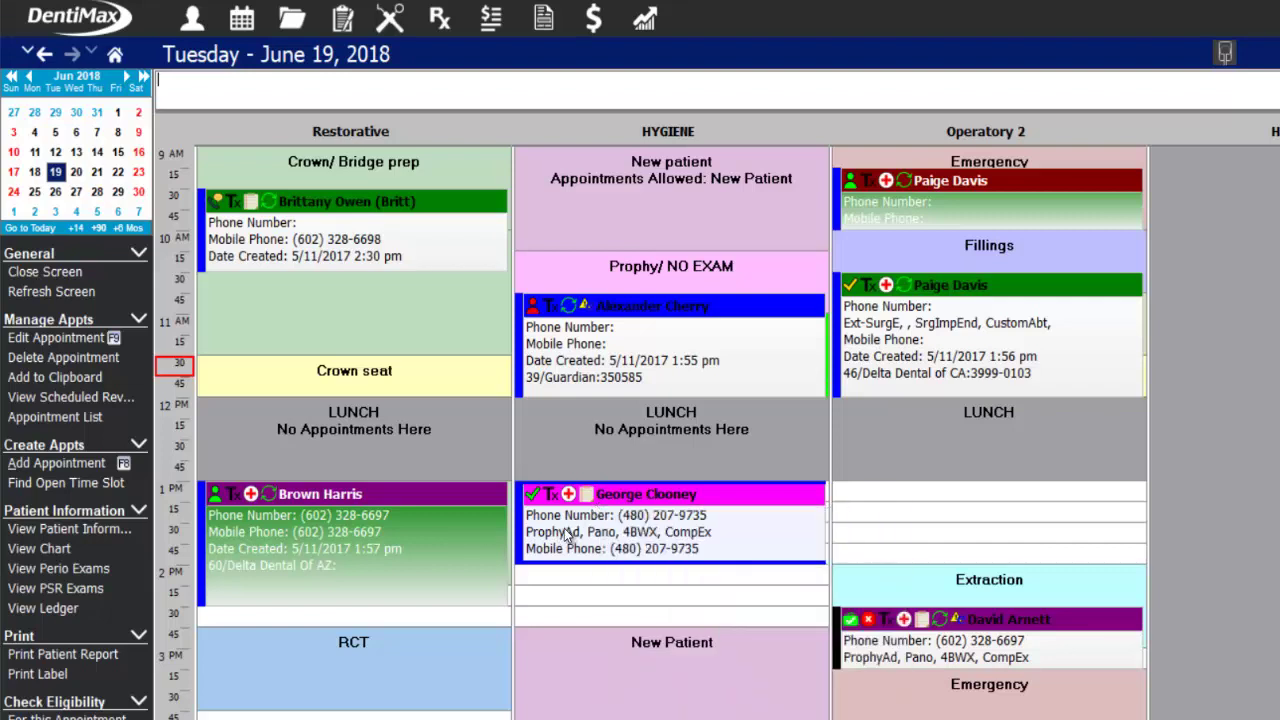
{"action": "right_click", "coordinate": [565, 506]}
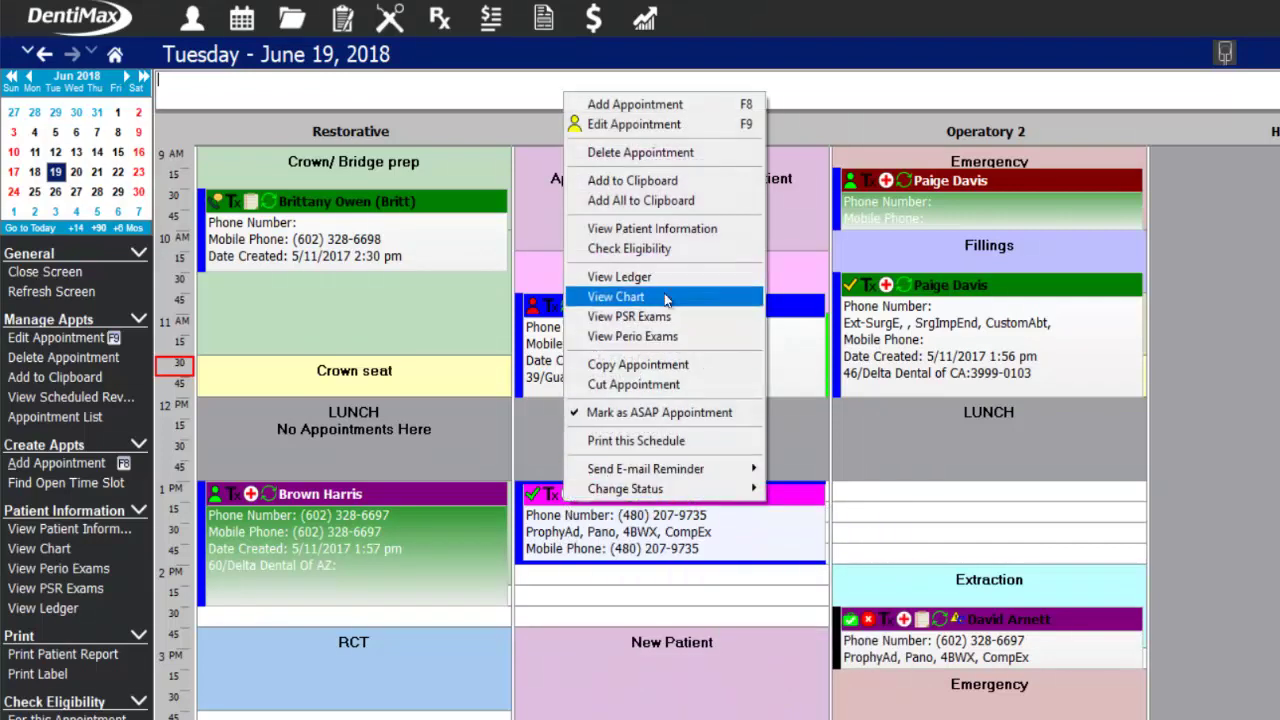
{"action": "left_click", "coordinate": [618, 540]}
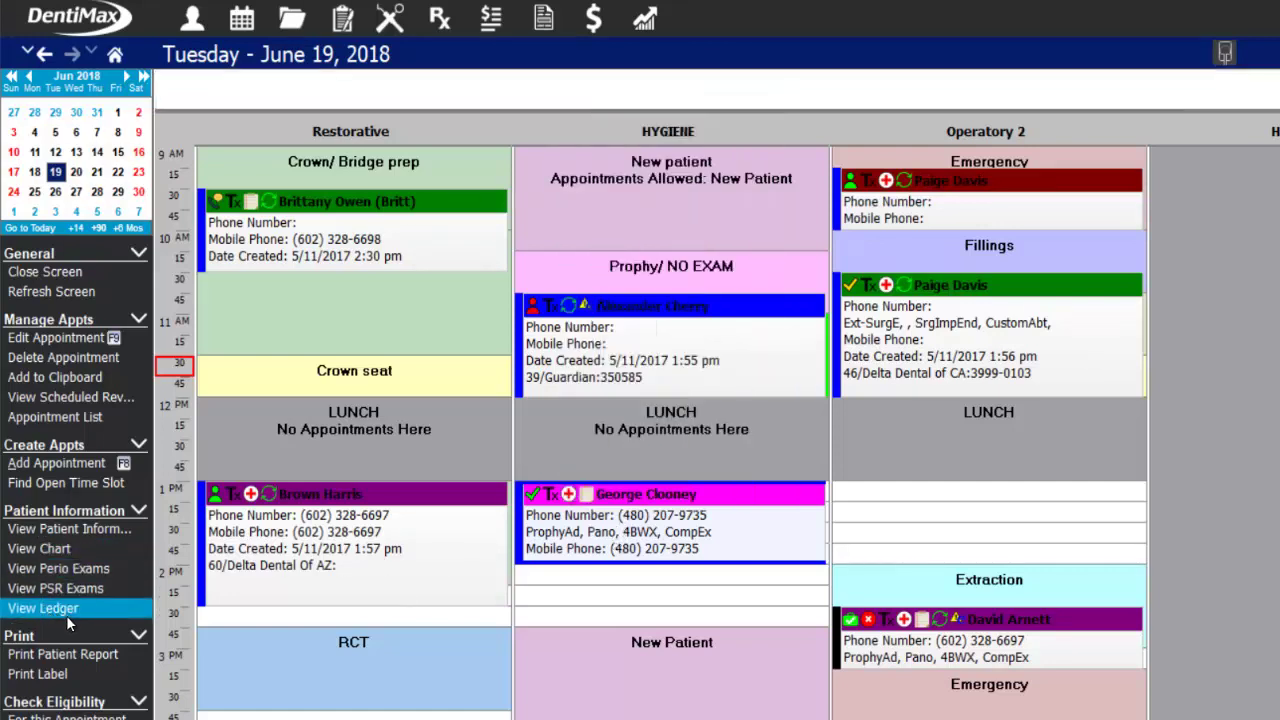
{"action": "left_click", "coordinate": [500, 18]}
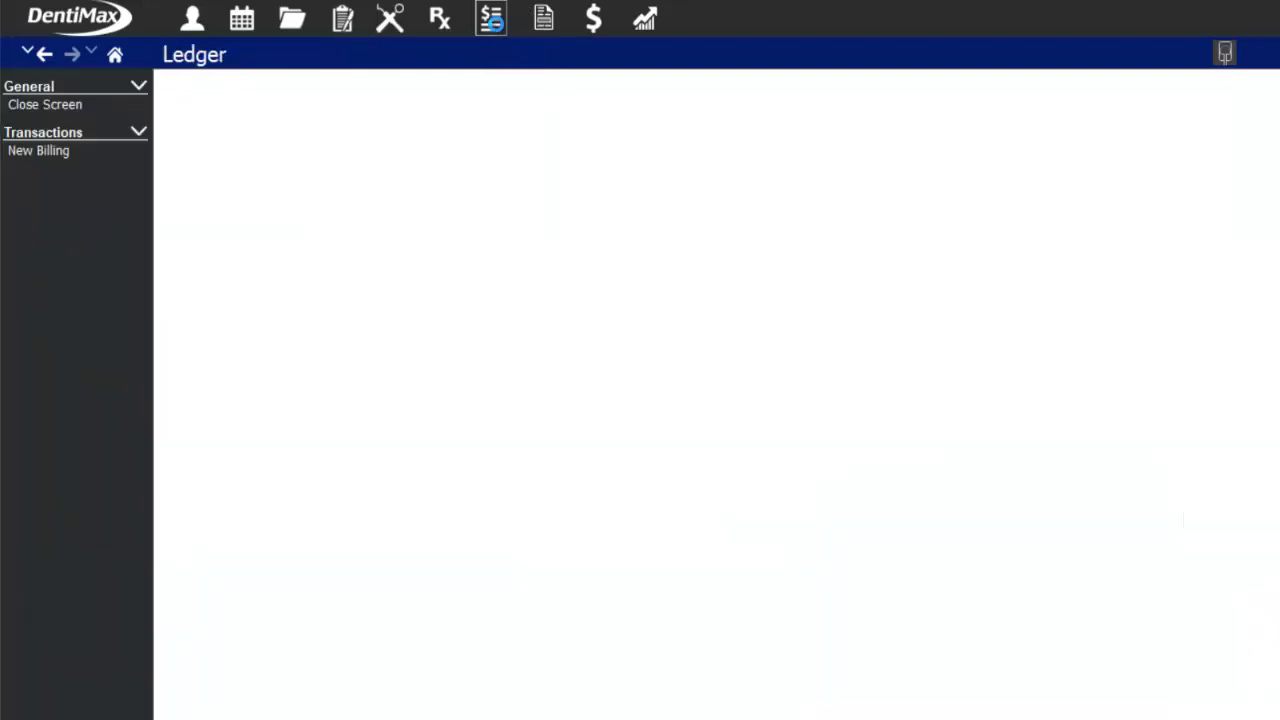
{"action": "key", "text": "Return"}
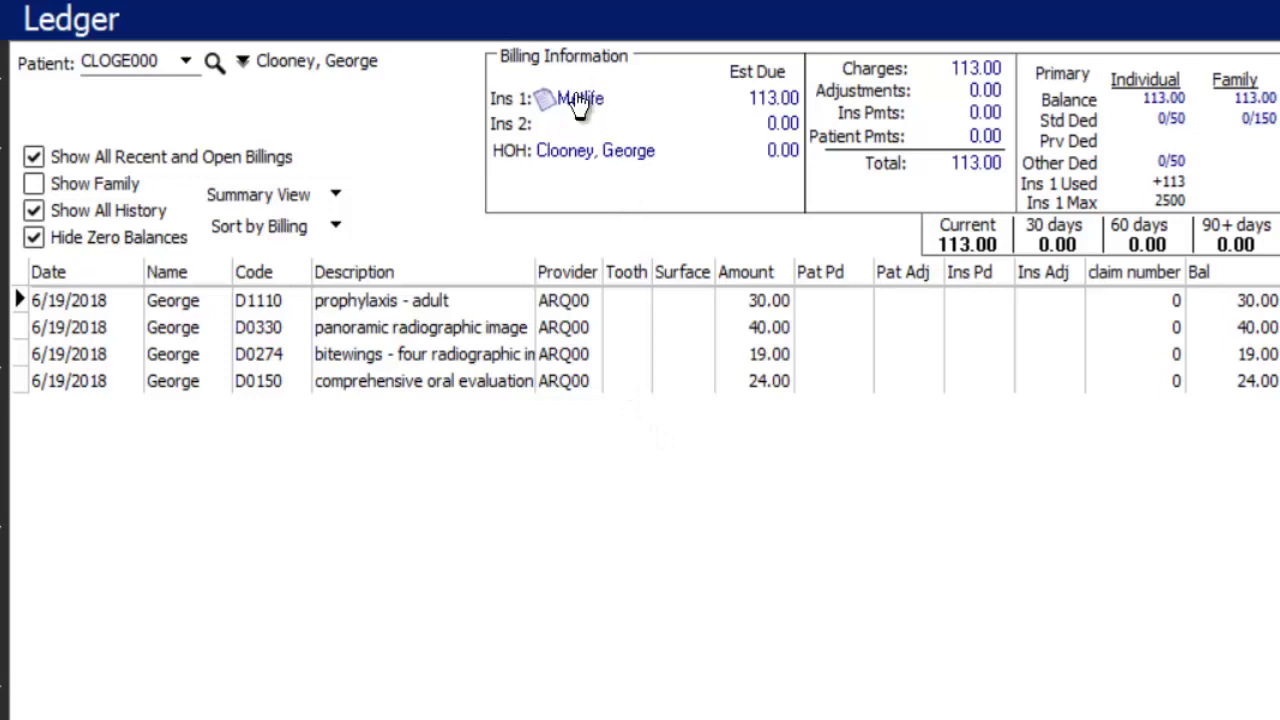
{"action": "mouse_move", "coordinate": [586, 108]}
{"action": "left_click", "coordinate": [583, 104]}
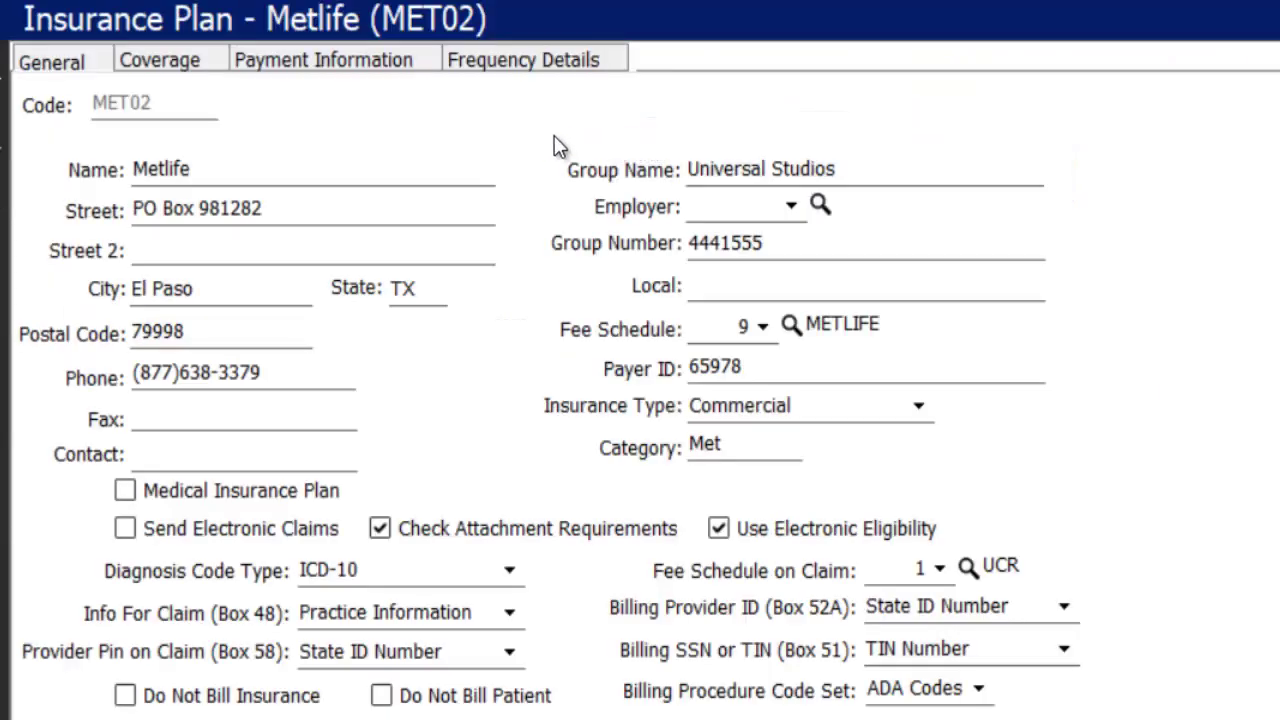
{"action": "left_click", "coordinate": [124, 60]}
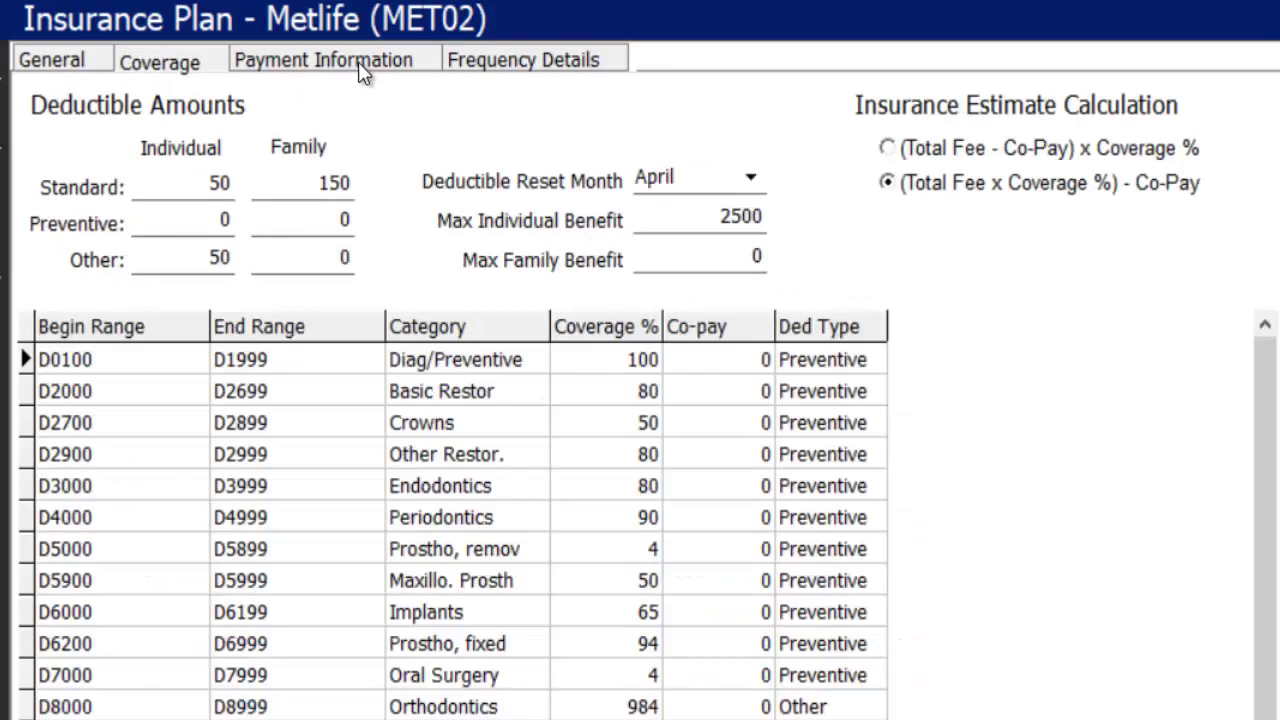
{"action": "left_click", "coordinate": [358, 62]}
{"action": "left_click", "coordinate": [544, 62]}
{"action": "key", "text": "Escape"}
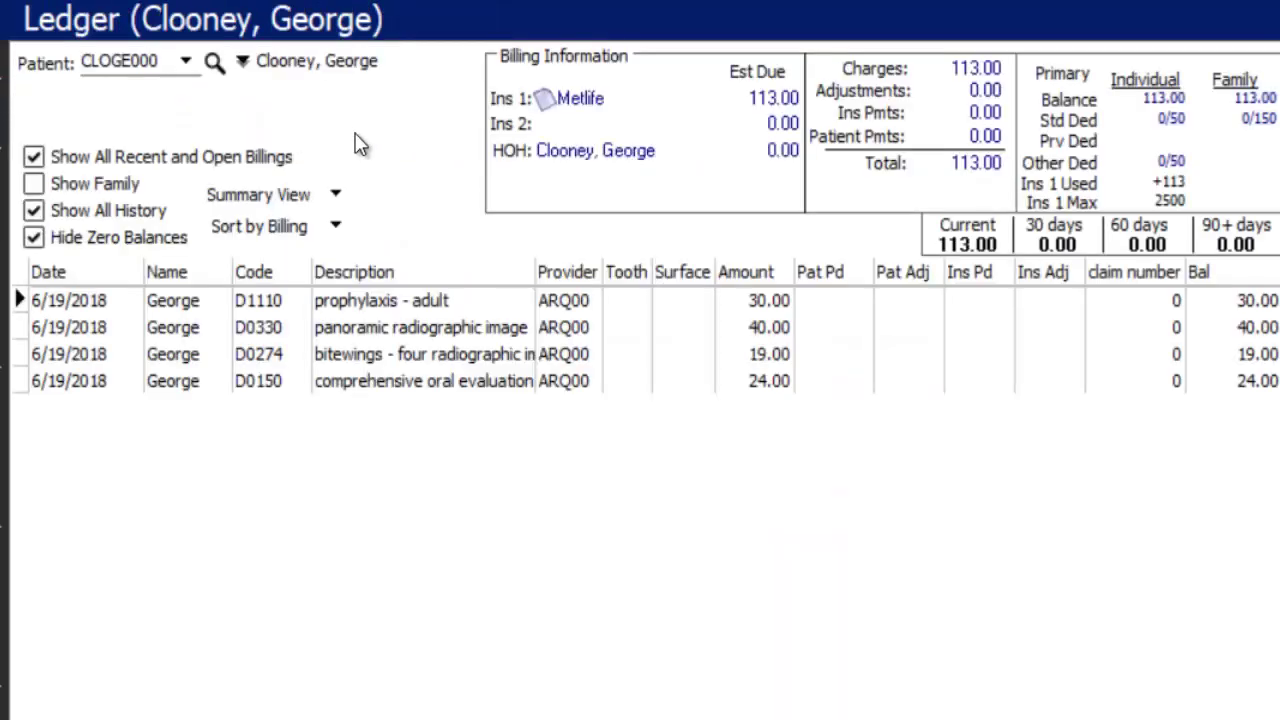
{"action": "left_click", "coordinate": [543, 104]}
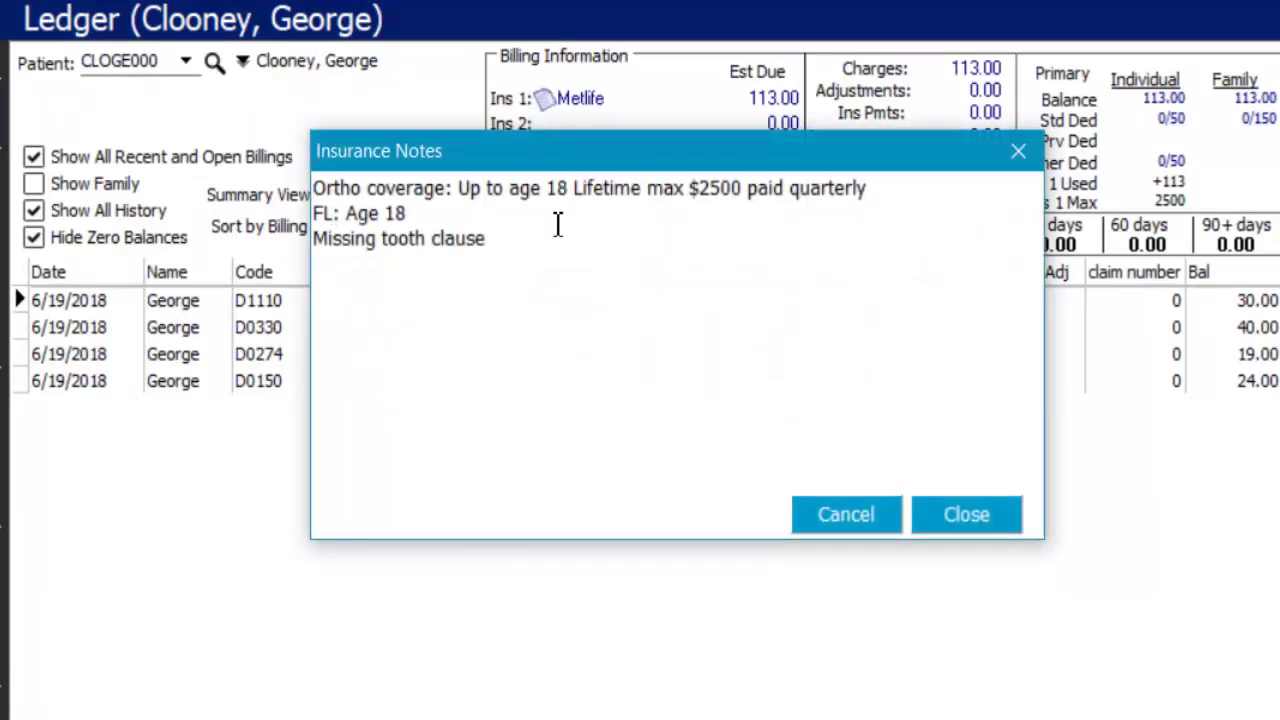
{"action": "left_click_drag", "start_coordinate": [500, 354], "coordinate": [287, 243]}
{"action": "left_click", "coordinate": [935, 578]}
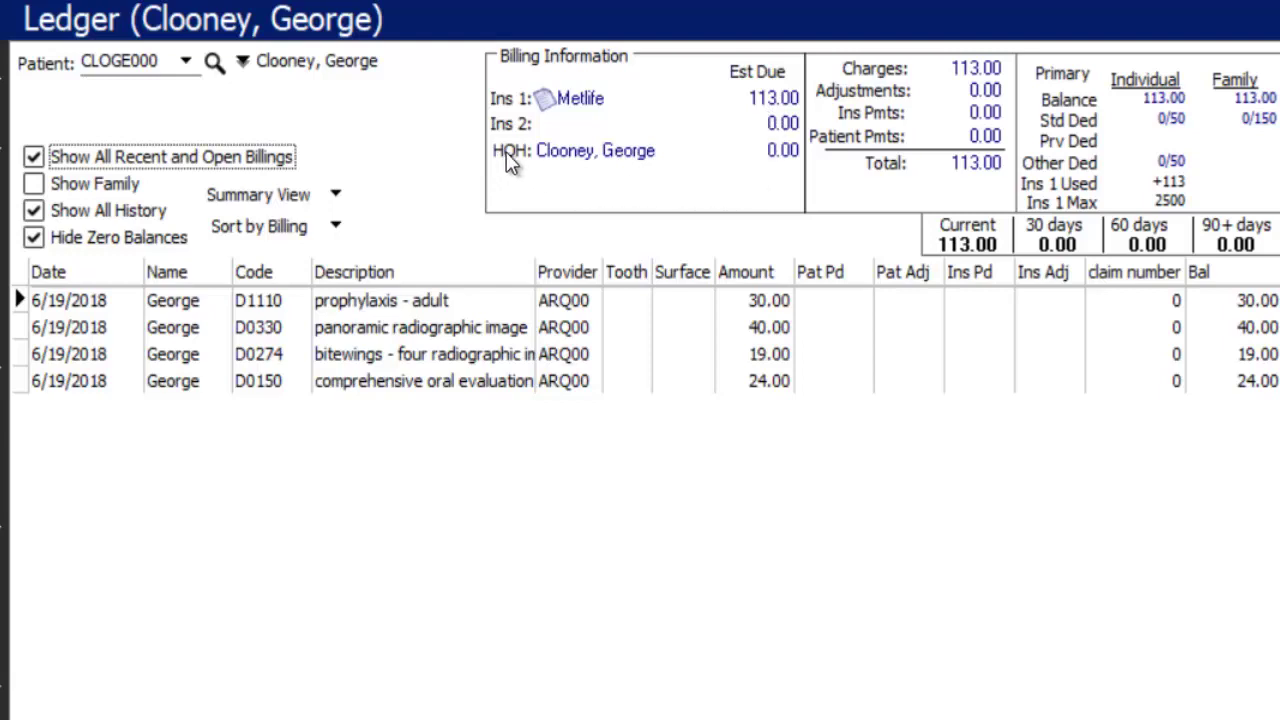
{"action": "left_click", "coordinate": [632, 158]}
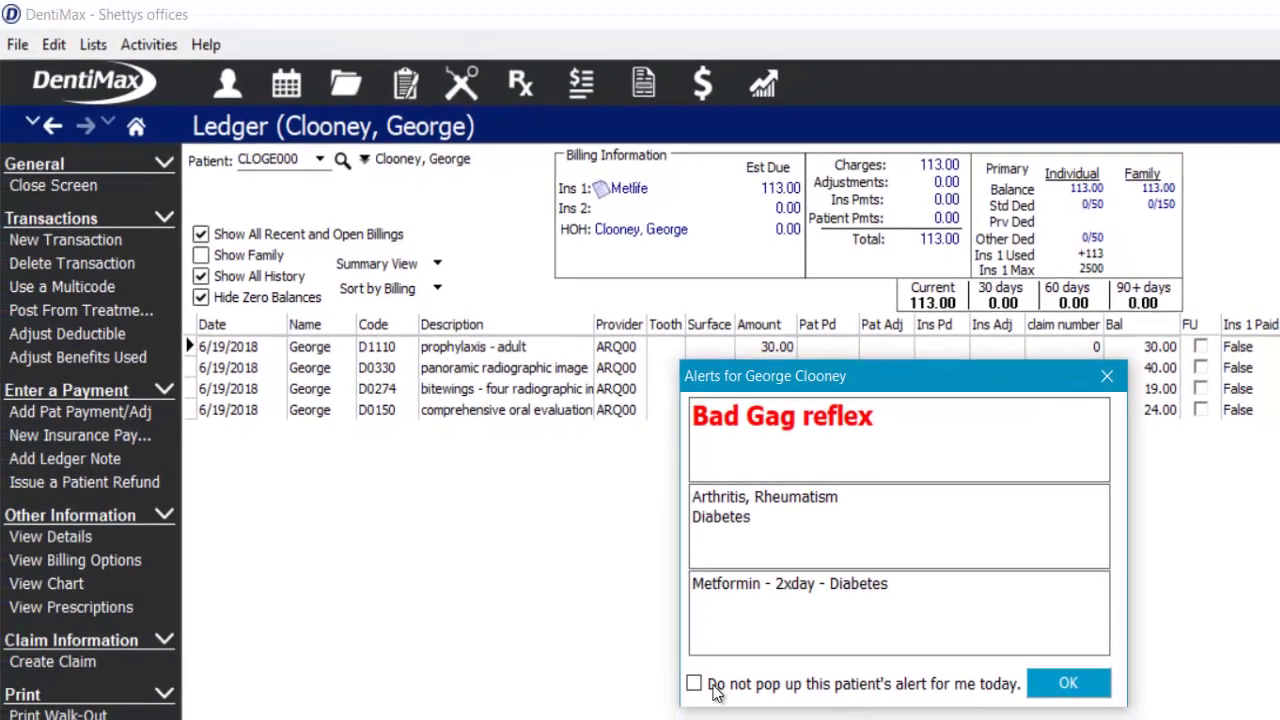
{"action": "left_click", "coordinate": [694, 685]}
{"action": "left_click", "coordinate": [1066, 684]}
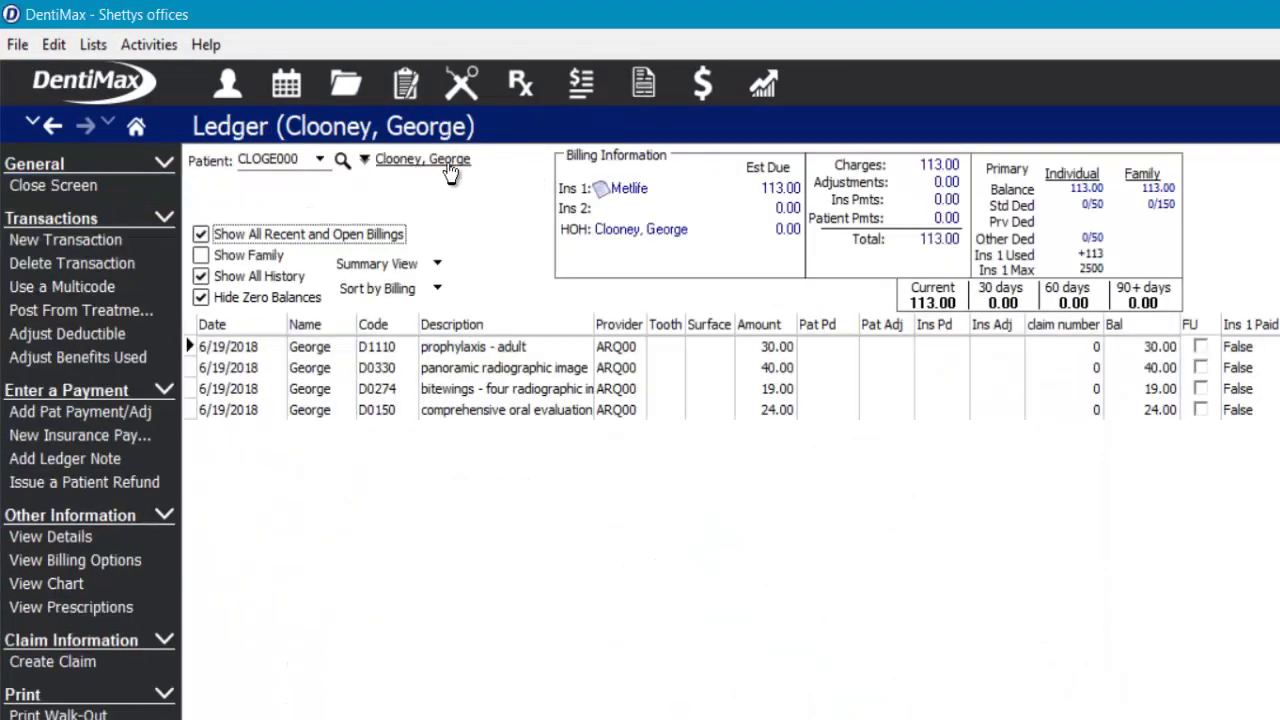
{"action": "left_click", "coordinate": [444, 165]}
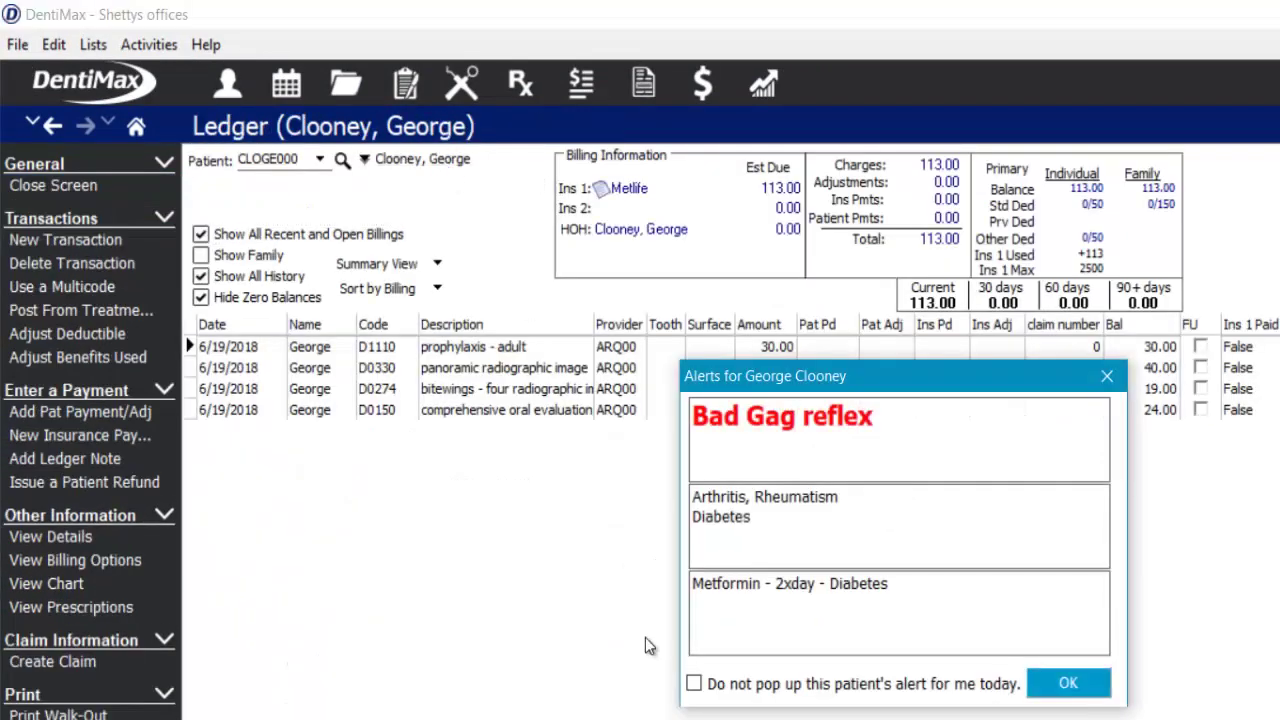
{"action": "left_click", "coordinate": [694, 684]}
{"action": "left_click", "coordinate": [1064, 684]}
{"action": "left_click", "coordinate": [24, 186]}
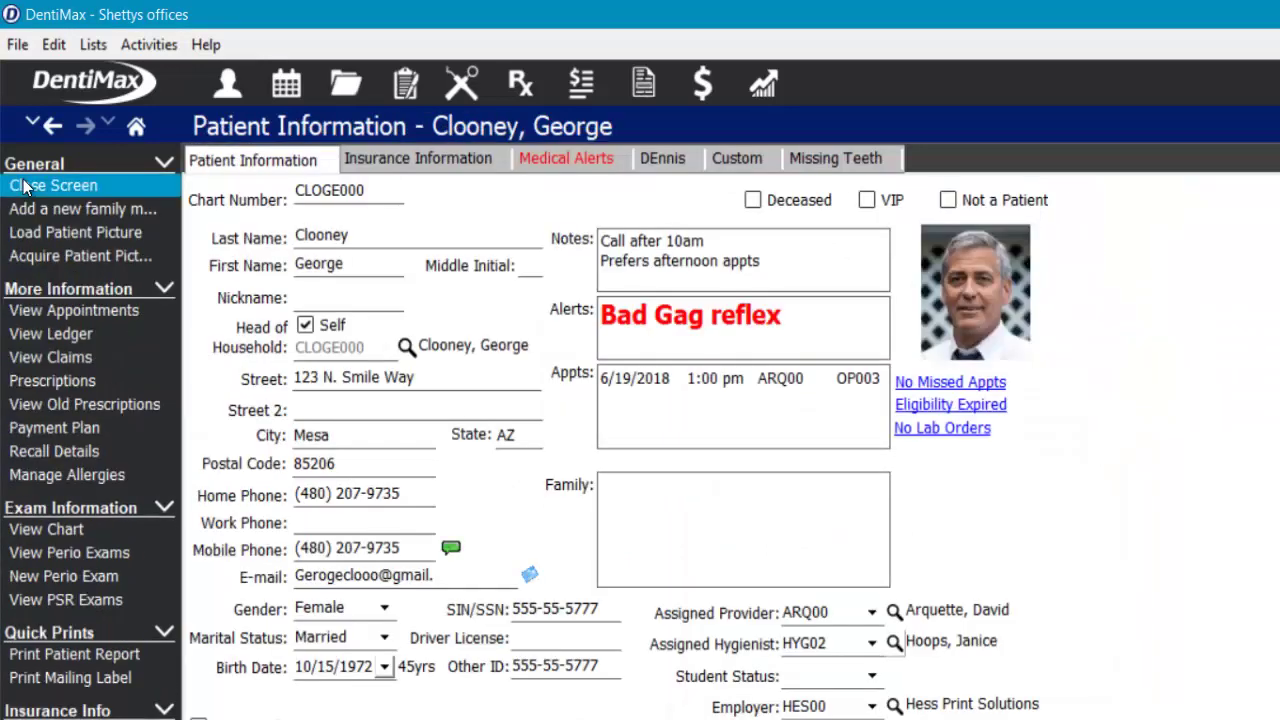
{"action": "left_click", "coordinate": [440, 162]}
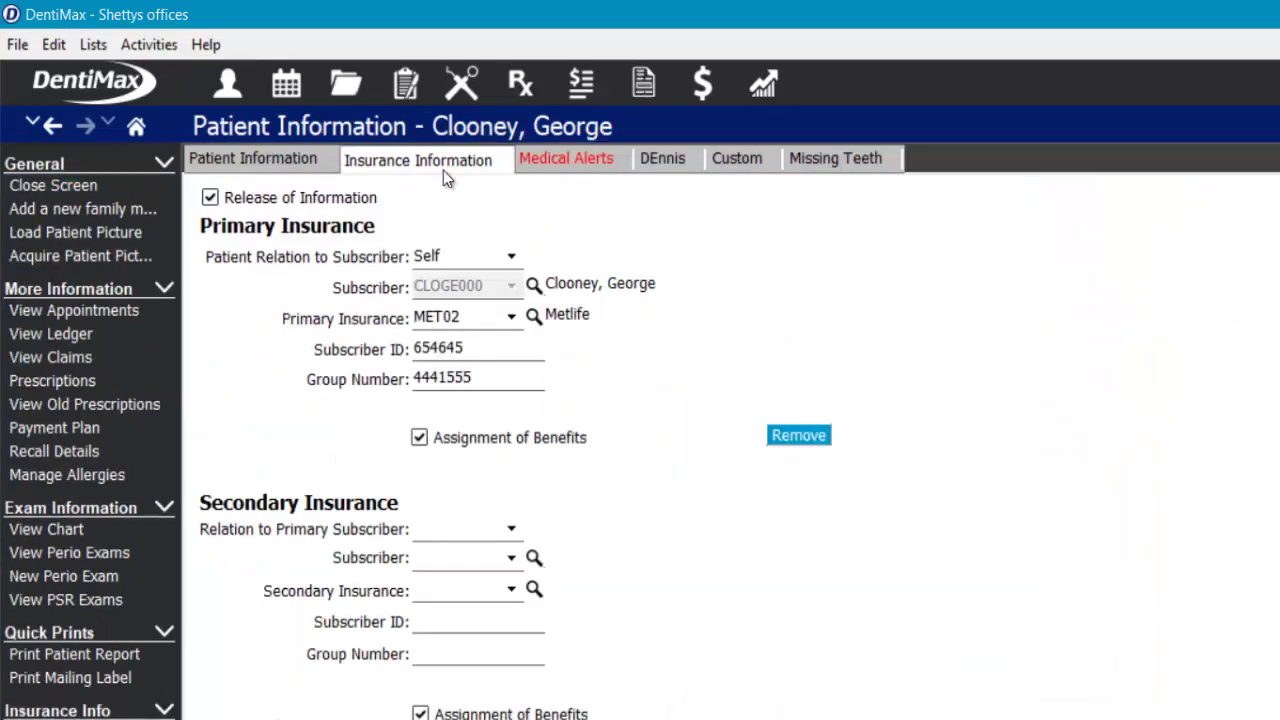
{"action": "left_click", "coordinate": [590, 162]}
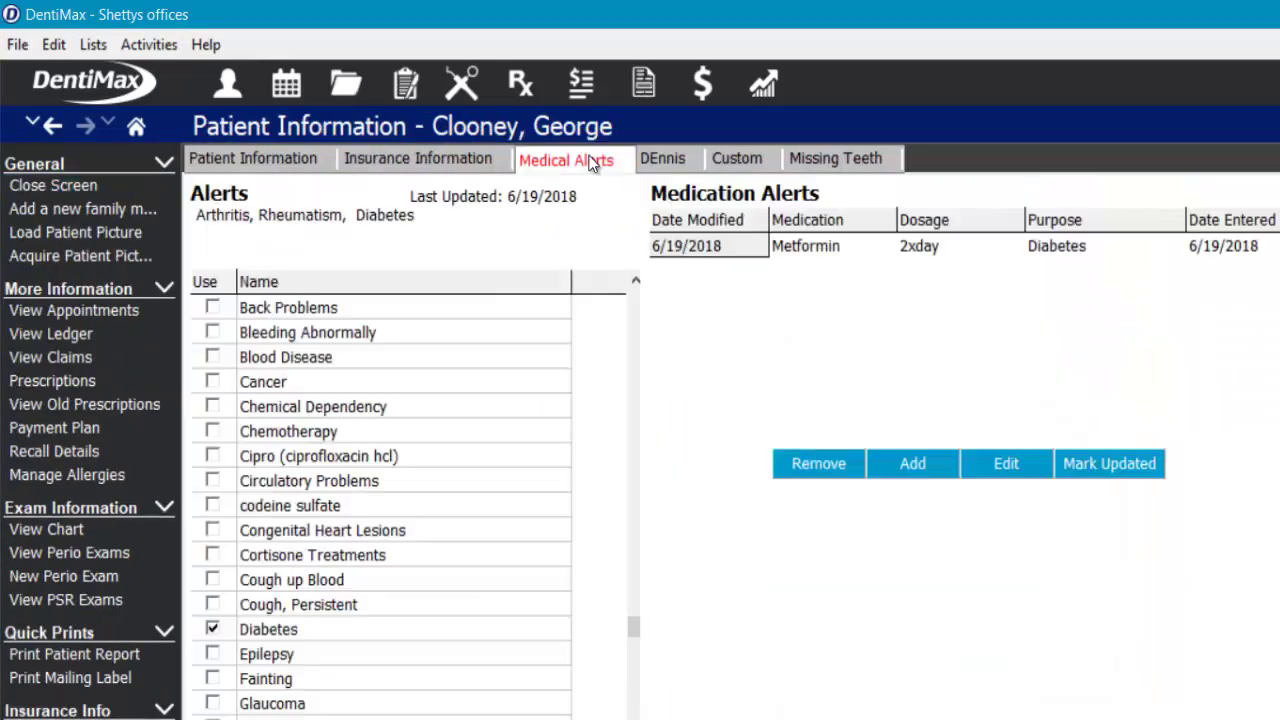
{"action": "left_click", "coordinate": [40, 185]}
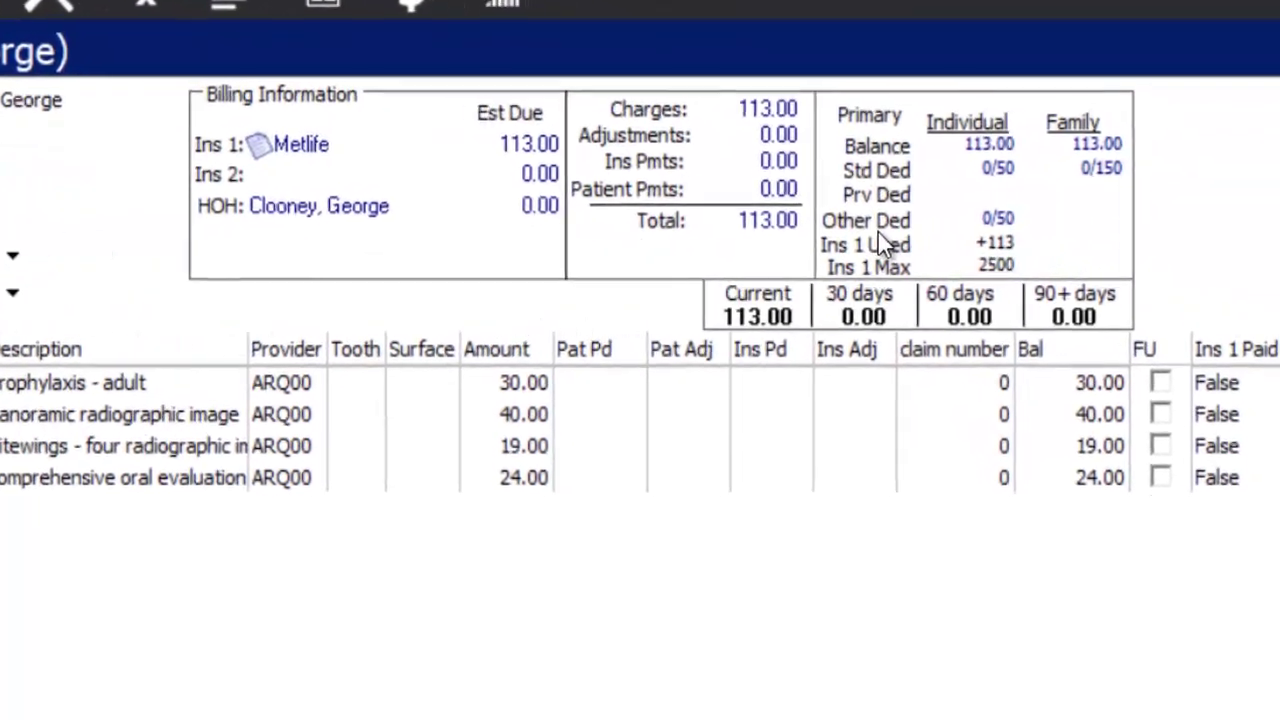
{"action": "mouse_move", "coordinate": [912, 247]}
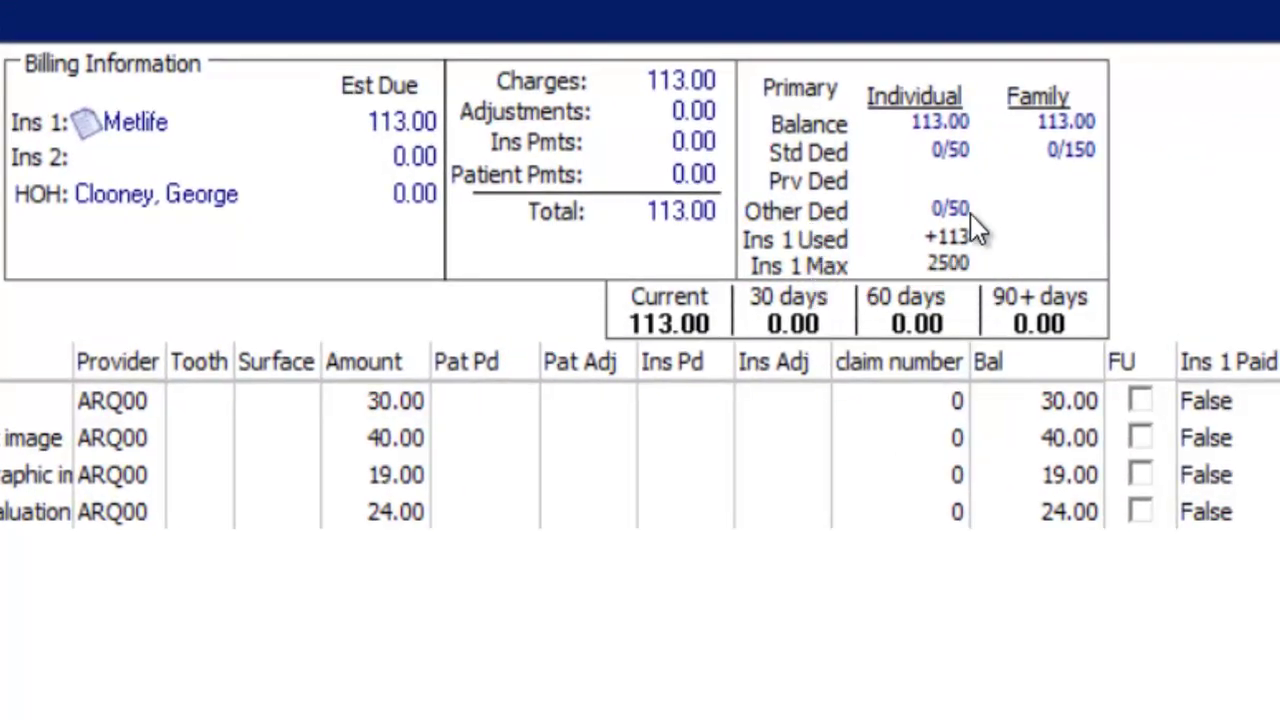
{"action": "mouse_move", "coordinate": [969, 218]}
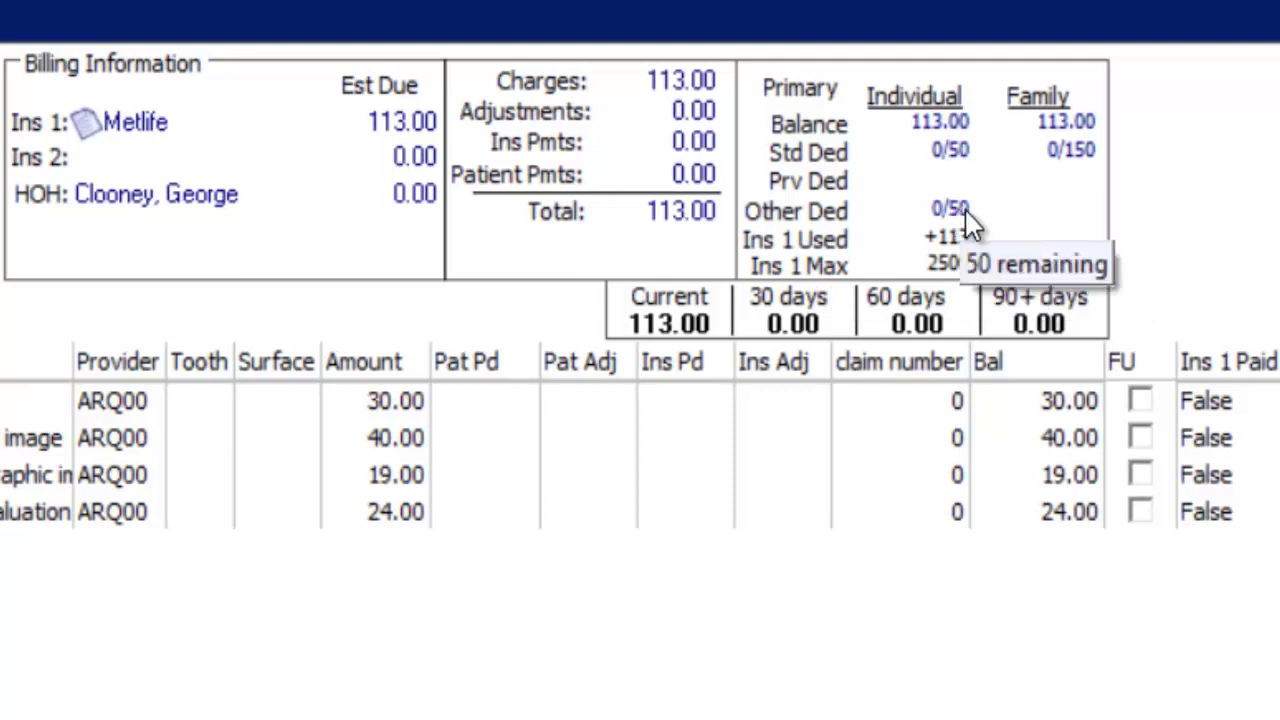
{"action": "mouse_move", "coordinate": [955, 252]}
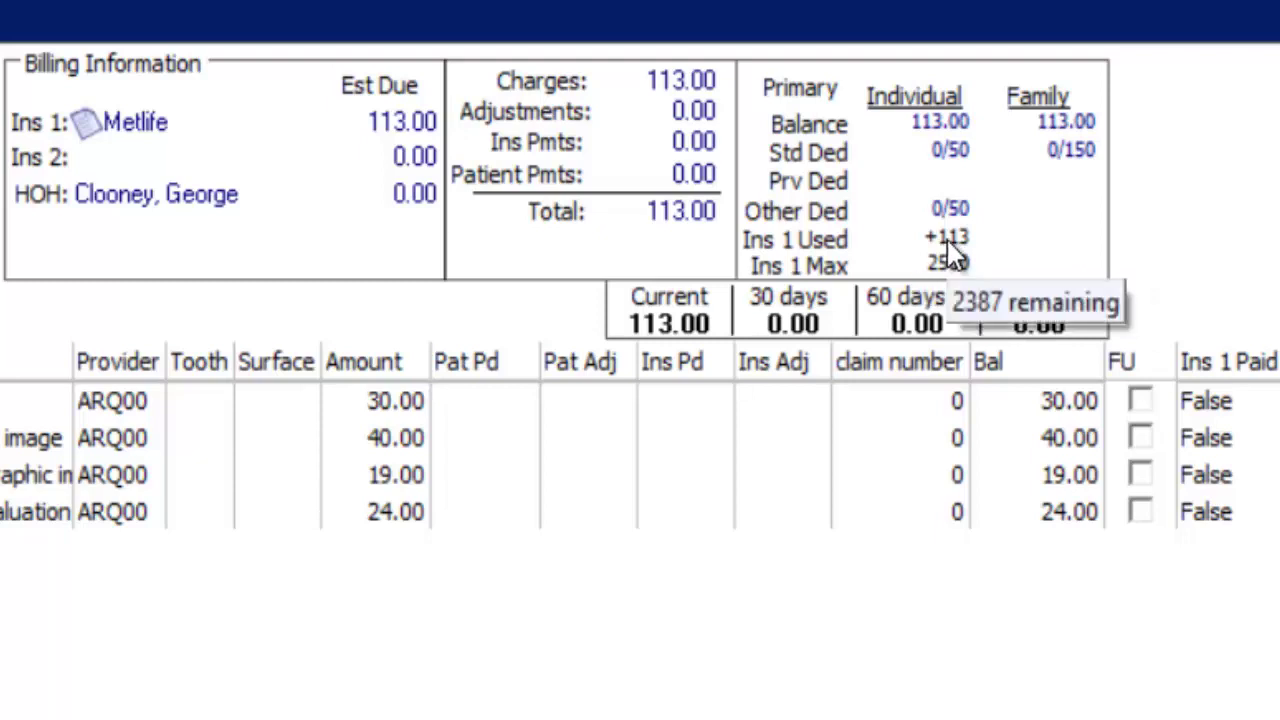
{"action": "left_click", "coordinate": [812, 110]}
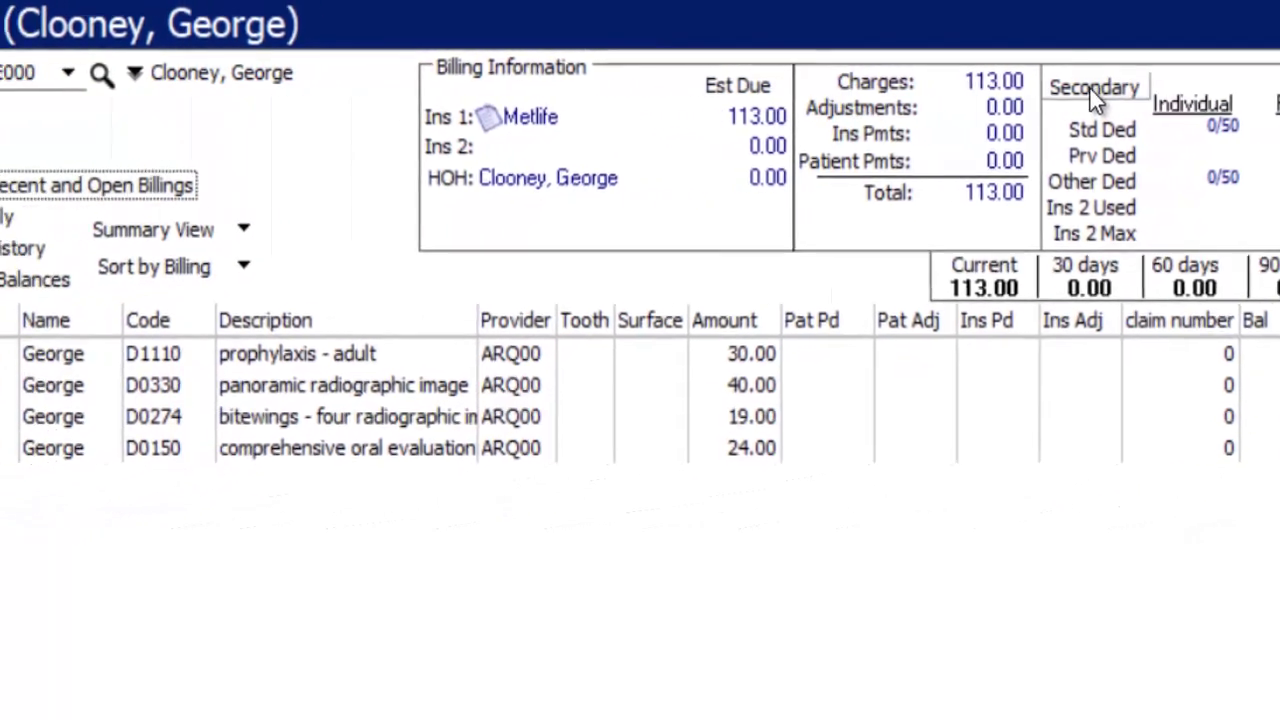
{"action": "left_click", "coordinate": [1092, 89]}
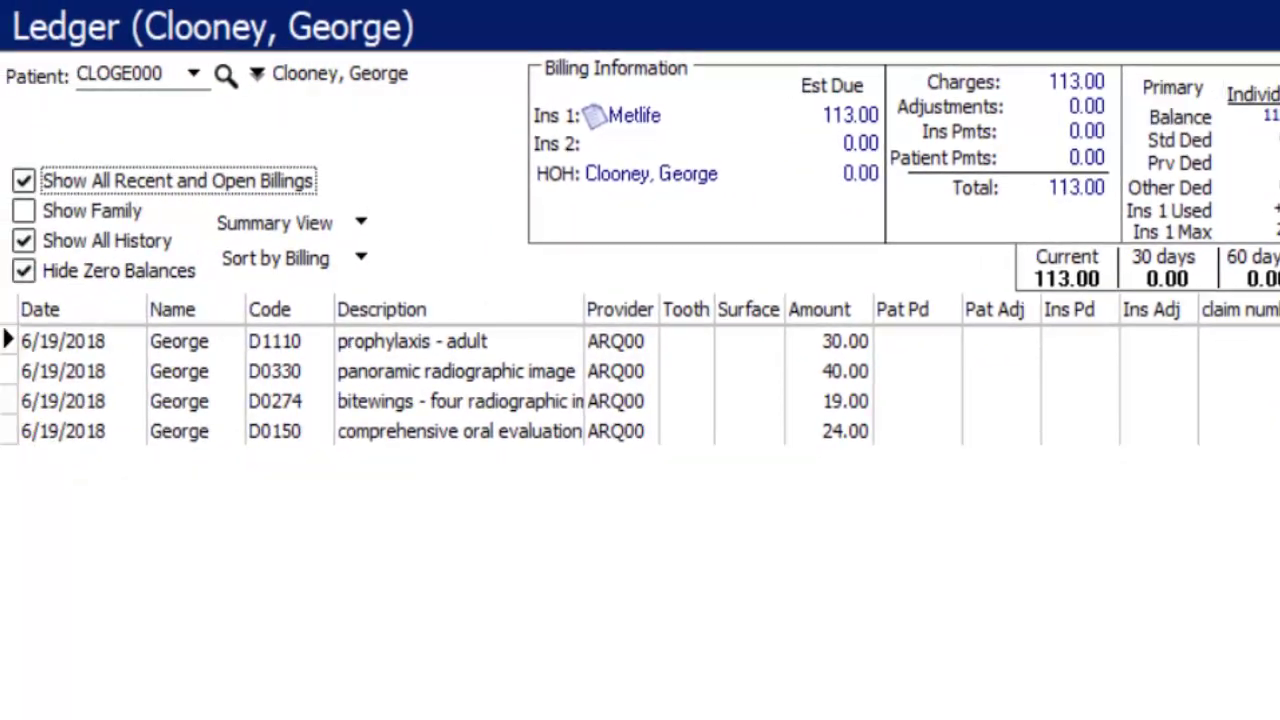
{"action": "left_click", "coordinate": [28, 213]}
{"action": "left_click", "coordinate": [23, 211]}
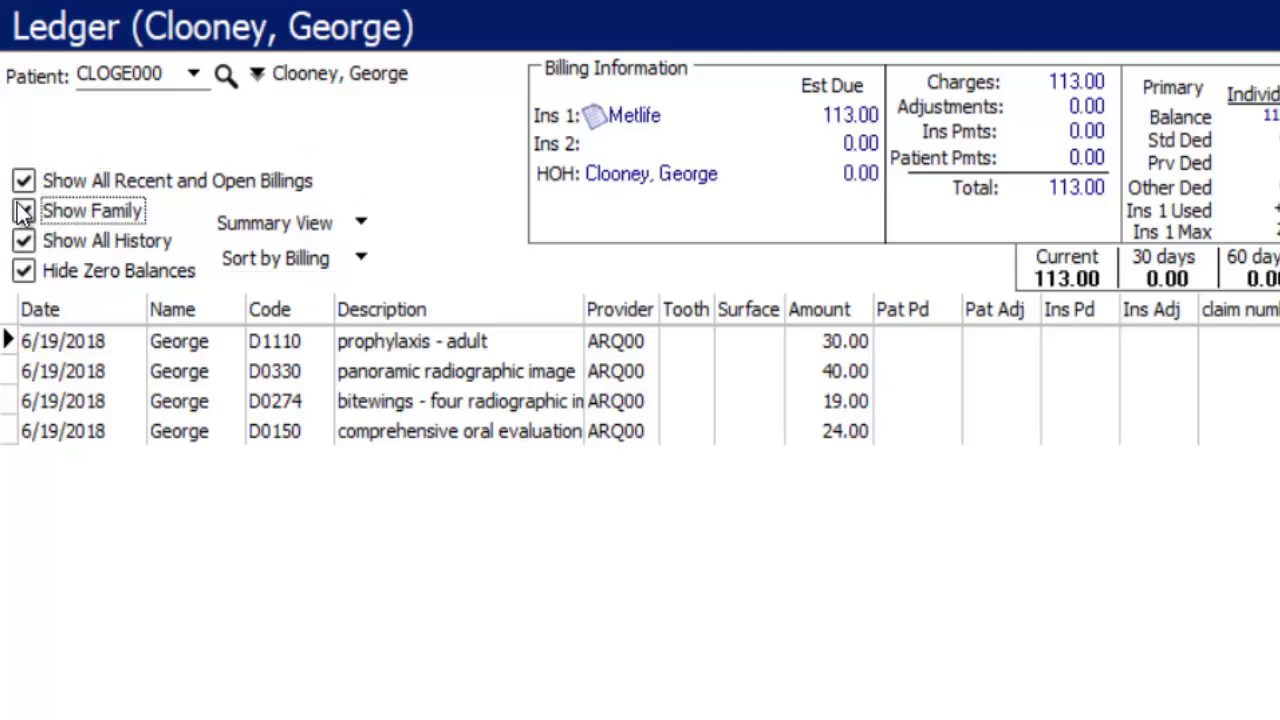
{"action": "left_click", "coordinate": [24, 271]}
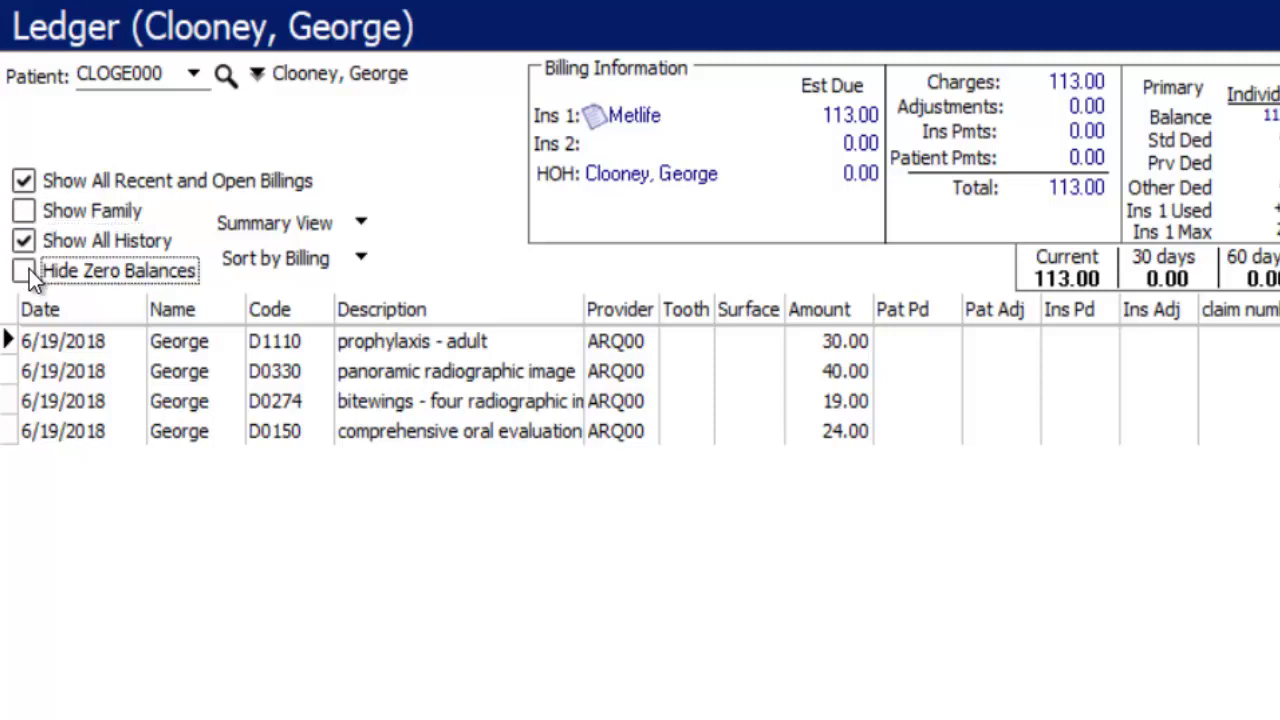
{"action": "left_click", "coordinate": [313, 227]}
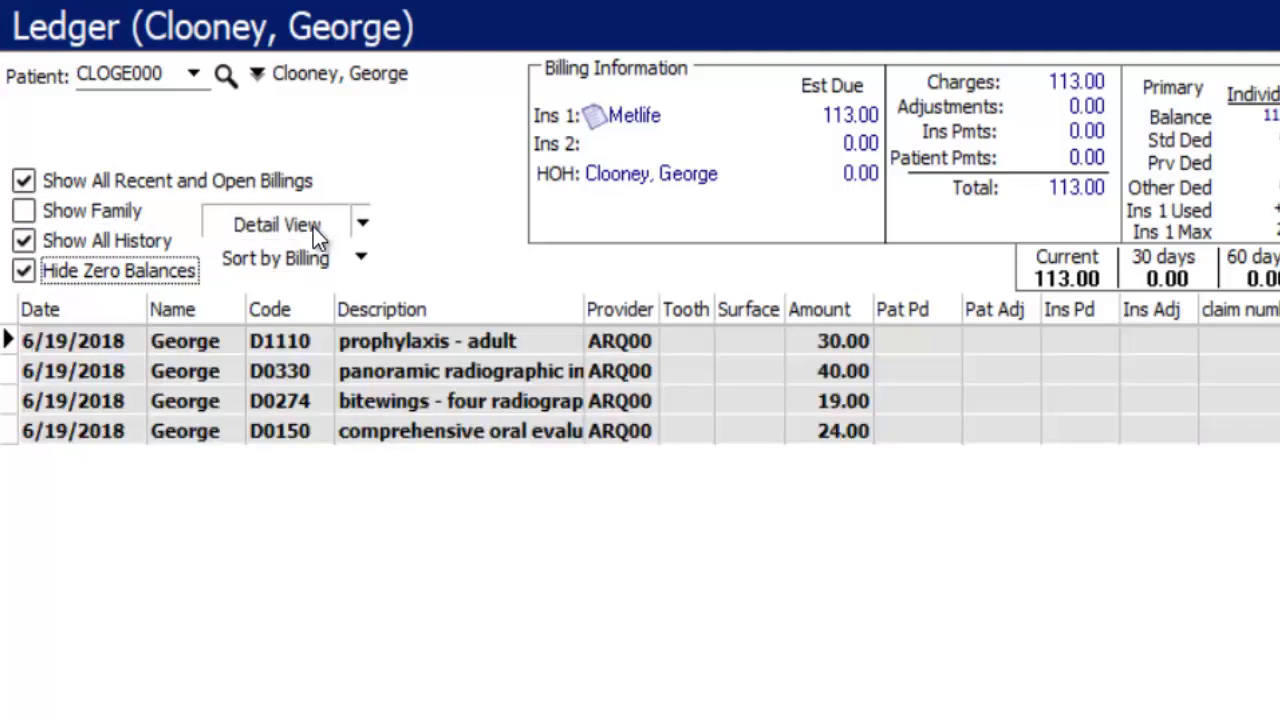
{"action": "left_click", "coordinate": [313, 227]}
{"action": "left_click", "coordinate": [283, 350]}
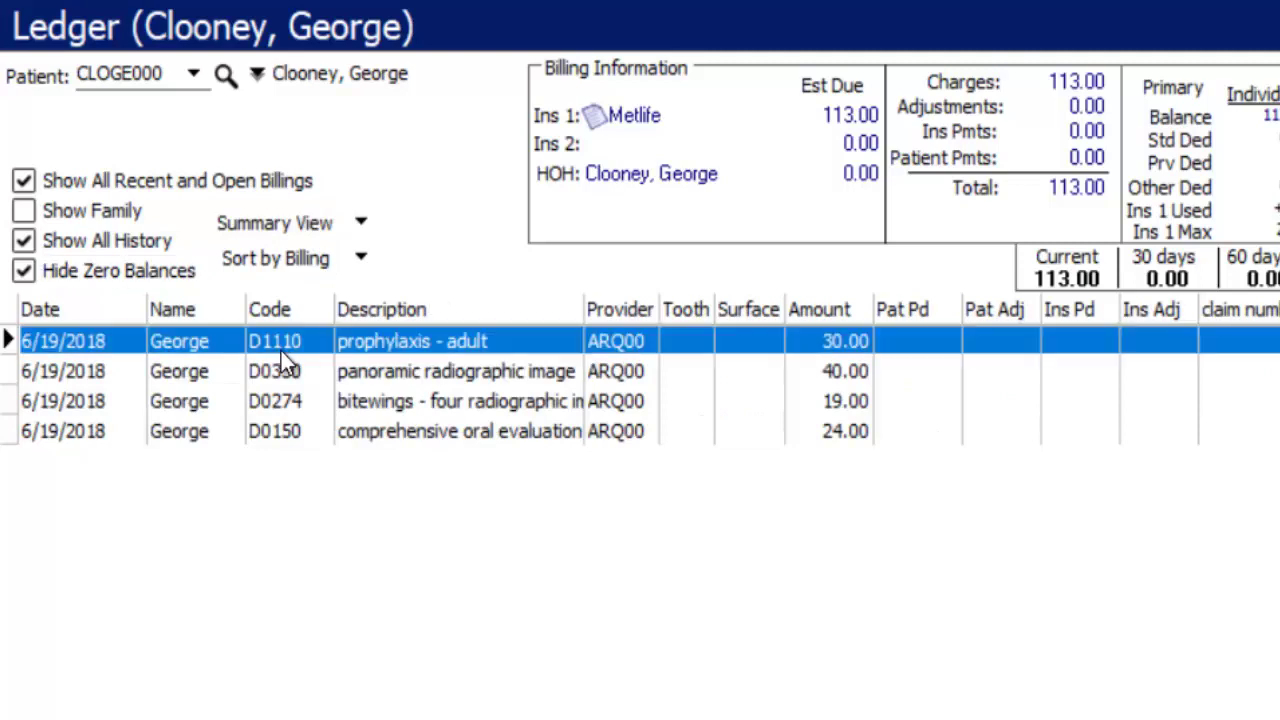
{"action": "key", "text": "Down"}
{"action": "key", "text": "Down"}
{"action": "key", "text": "Down"}
{"action": "left_click", "coordinate": [462, 341]}
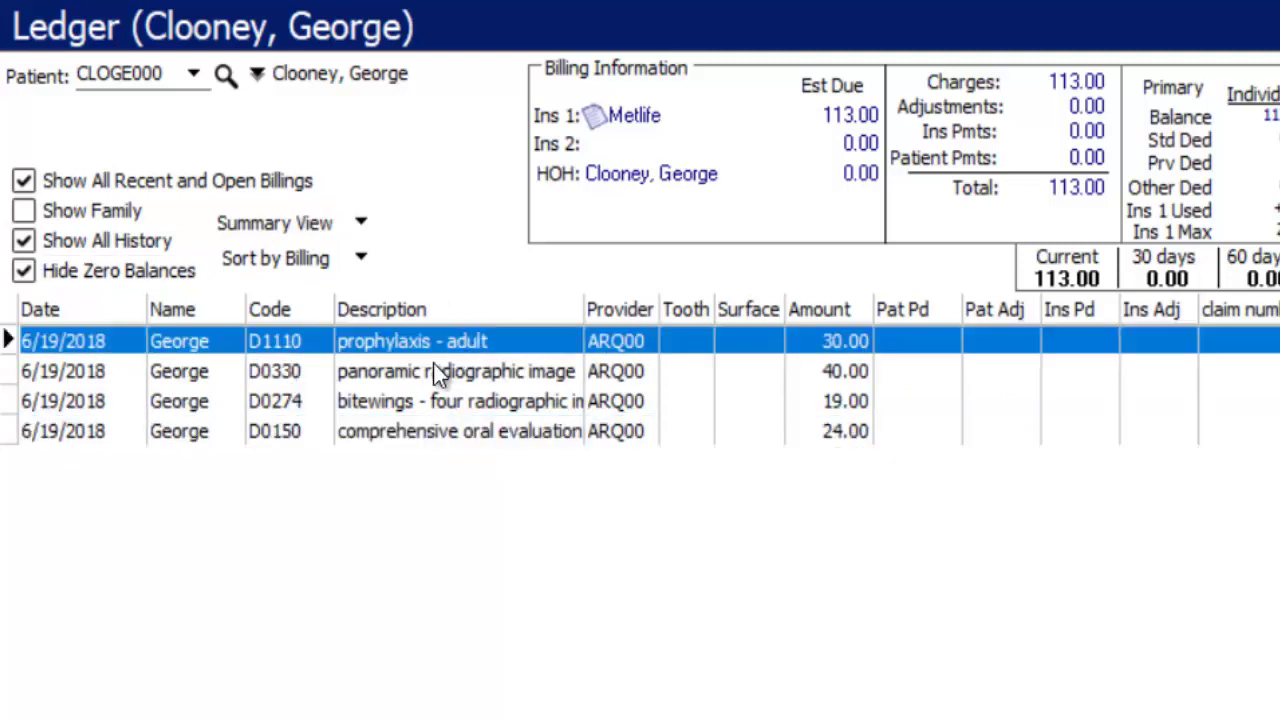
{"action": "left_click", "coordinate": [441, 370]}
{"action": "left_click", "coordinate": [446, 401]}
{"action": "left_click", "coordinate": [462, 437]}
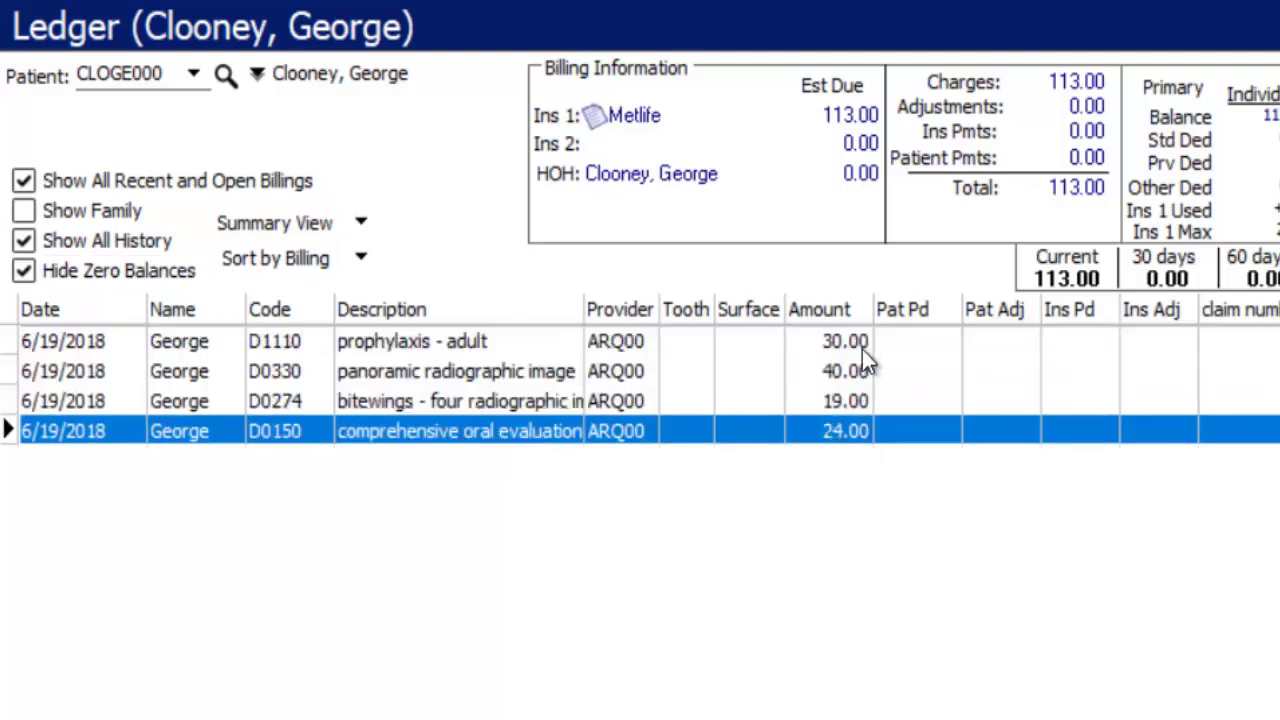
{"action": "left_click", "coordinate": [835, 342]}
{"action": "left_click", "coordinate": [840, 371]}
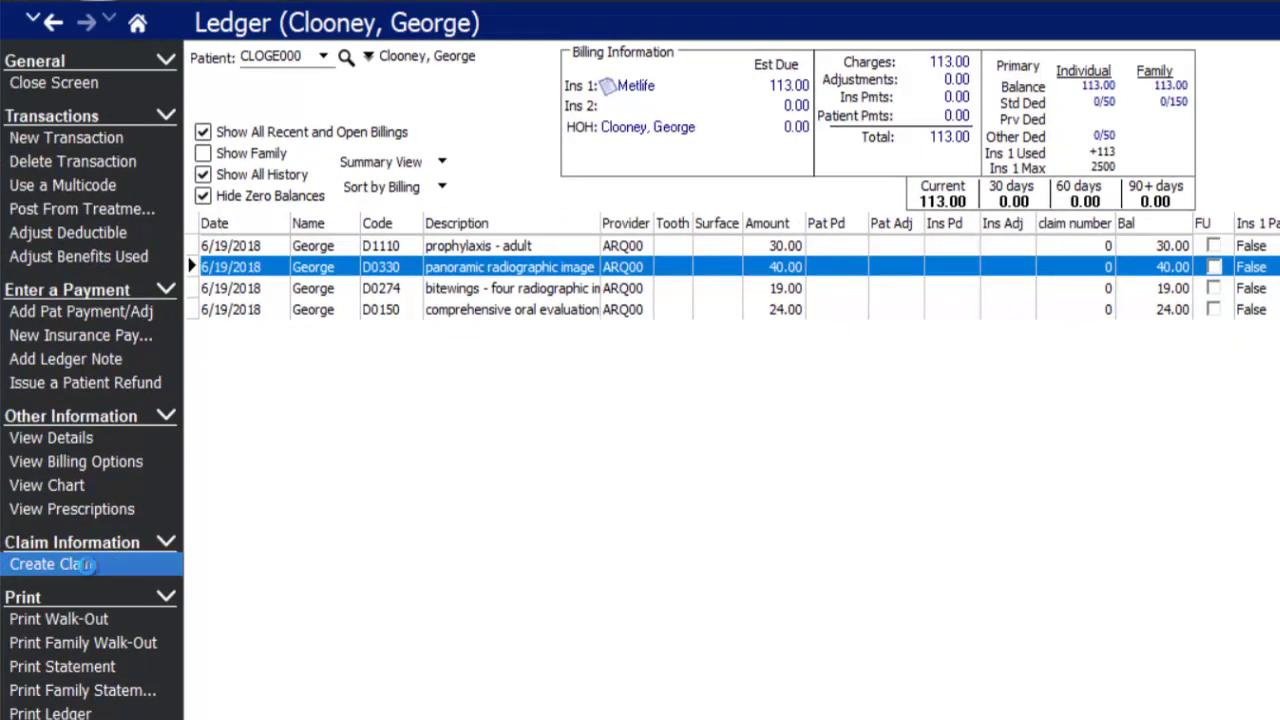
- Create an insurance claim for the four 6/19/2018 ledger charges without viewing it now
{"action": "left_click", "coordinate": [40, 564]}
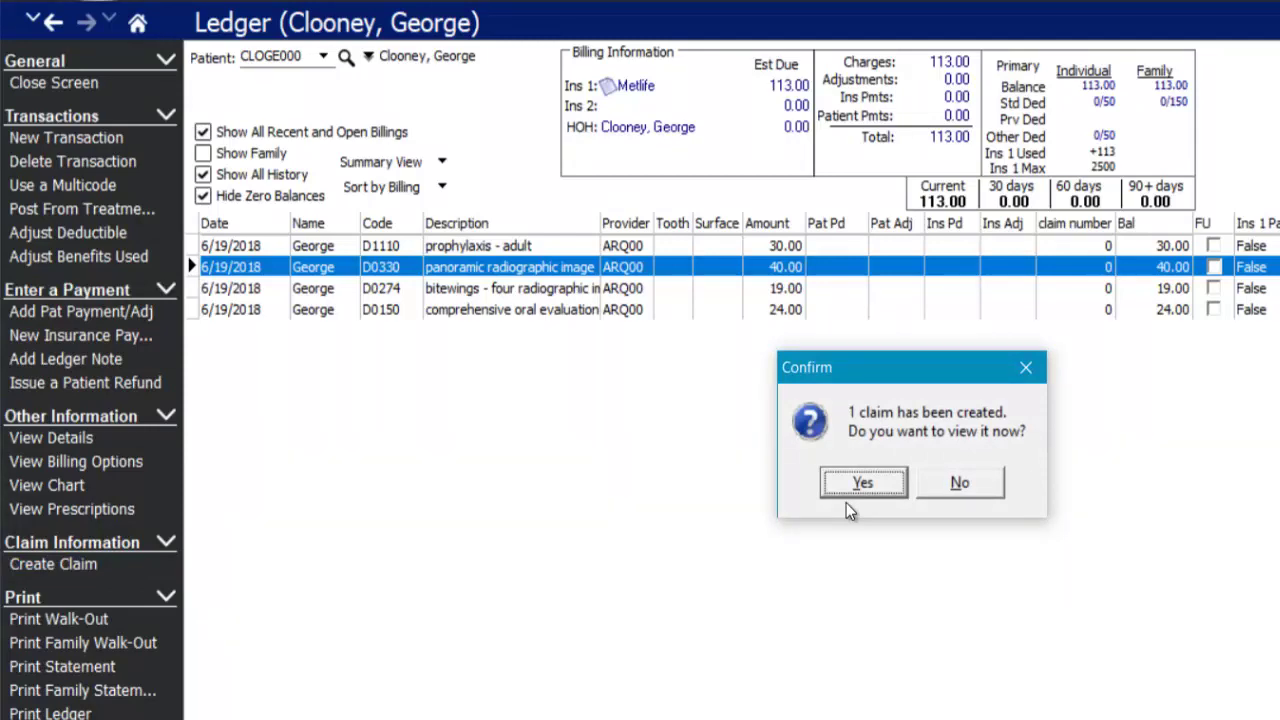
{"action": "left_click", "coordinate": [962, 482]}
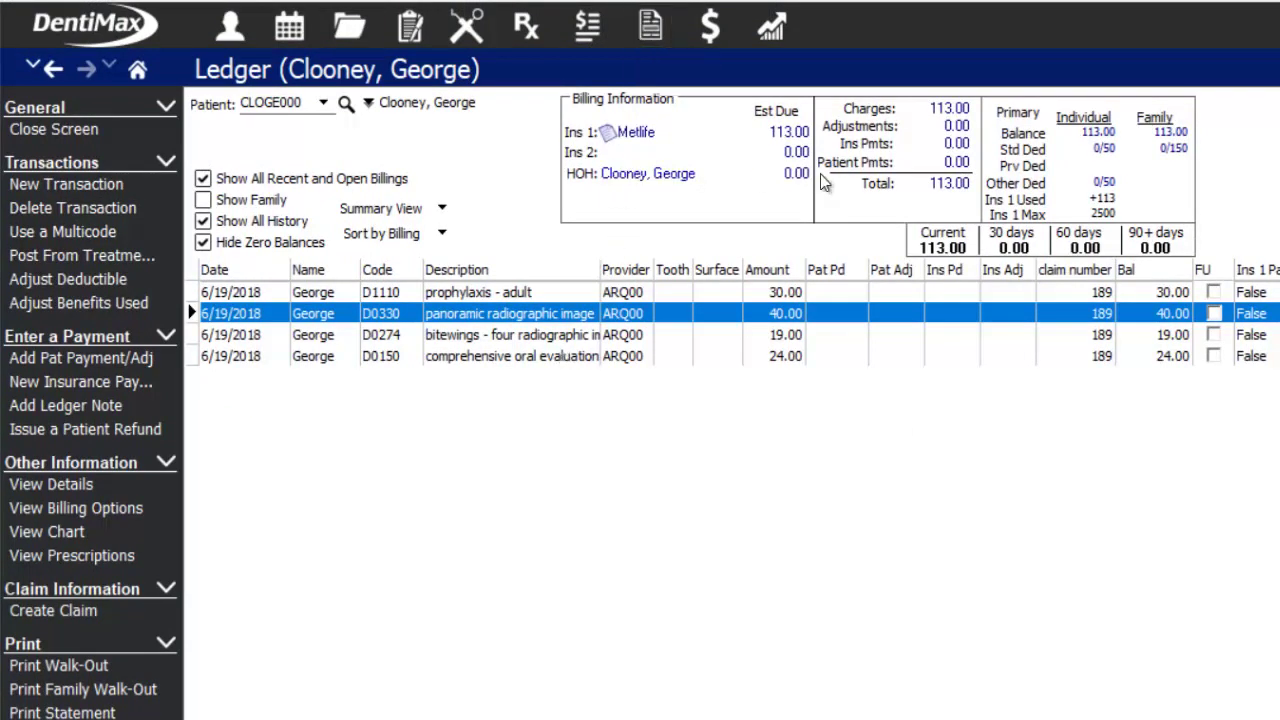
{"action": "left_click", "coordinate": [482, 338]}
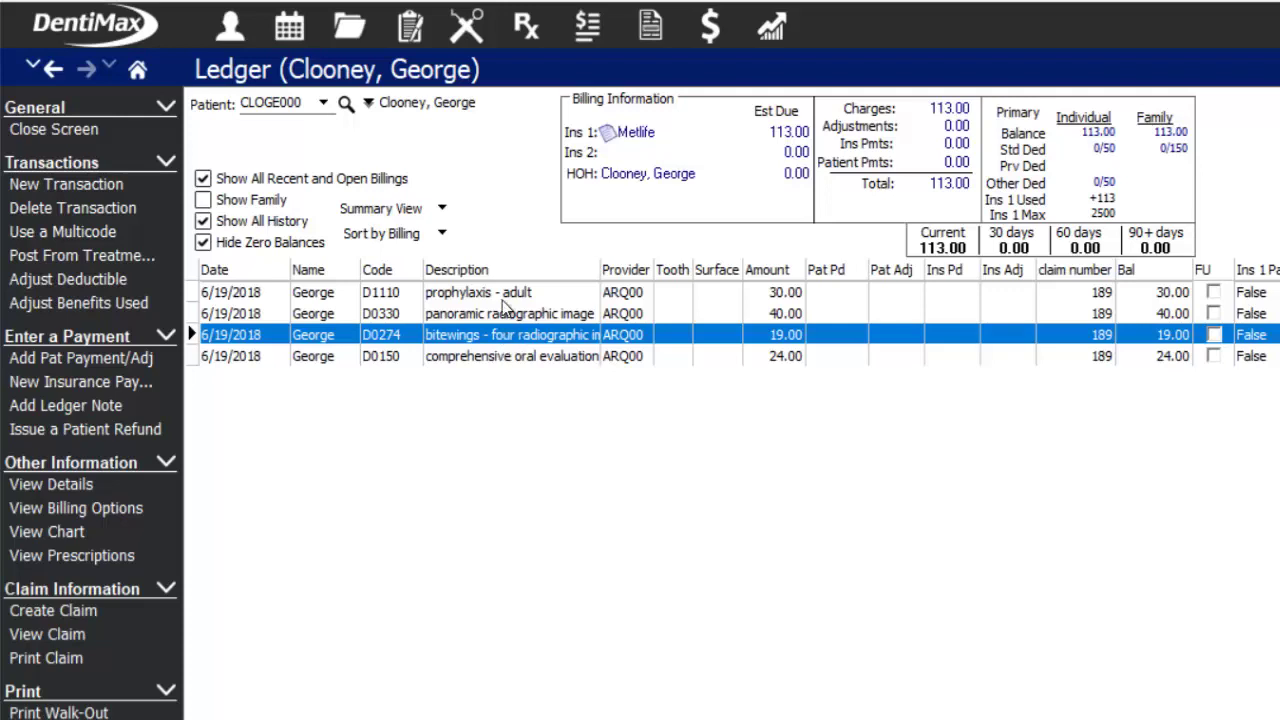
- Open the Claim List and expand the patient's new claim row
{"action": "left_click", "coordinate": [652, 32]}
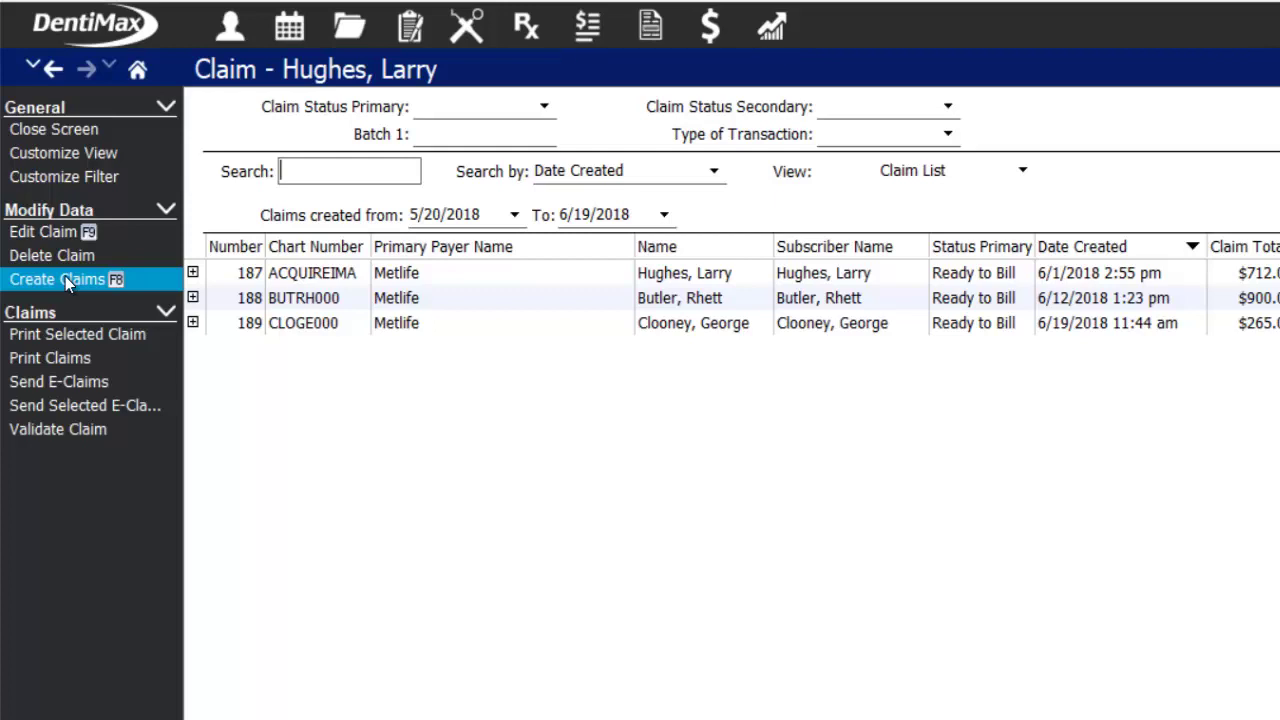
{"action": "left_click", "coordinate": [355, 326]}
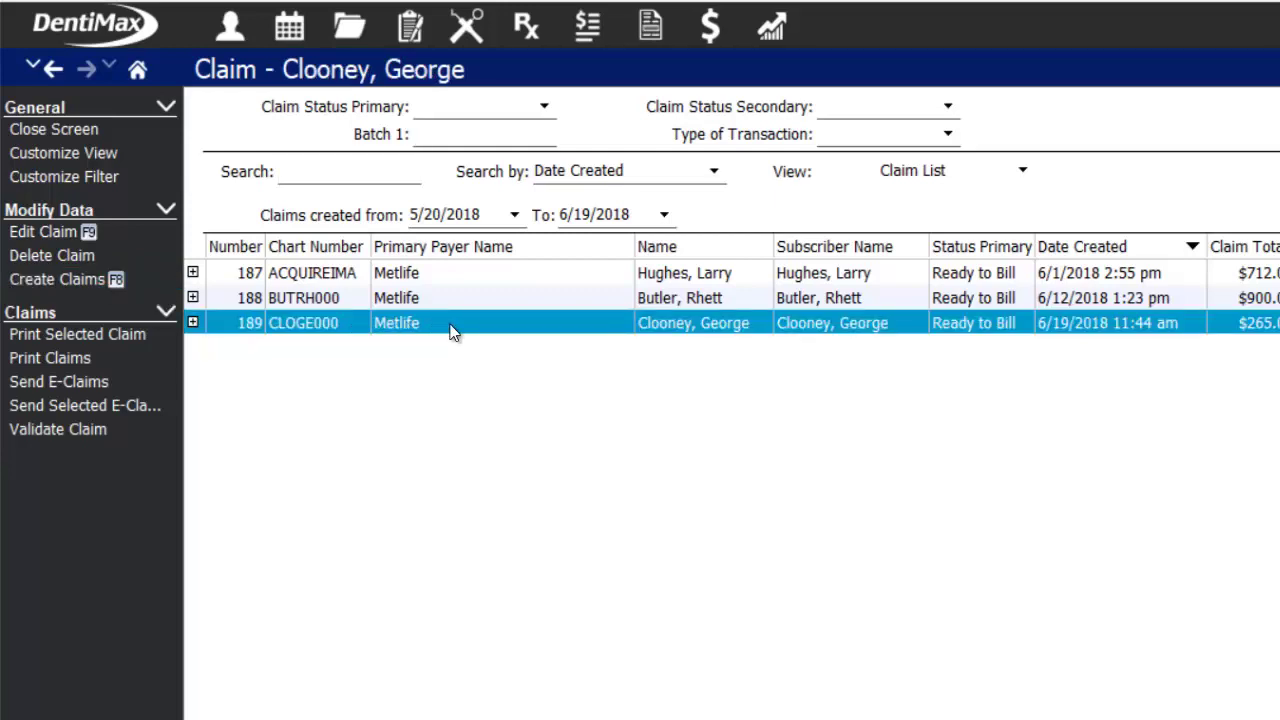
{"action": "left_click", "coordinate": [193, 322]}
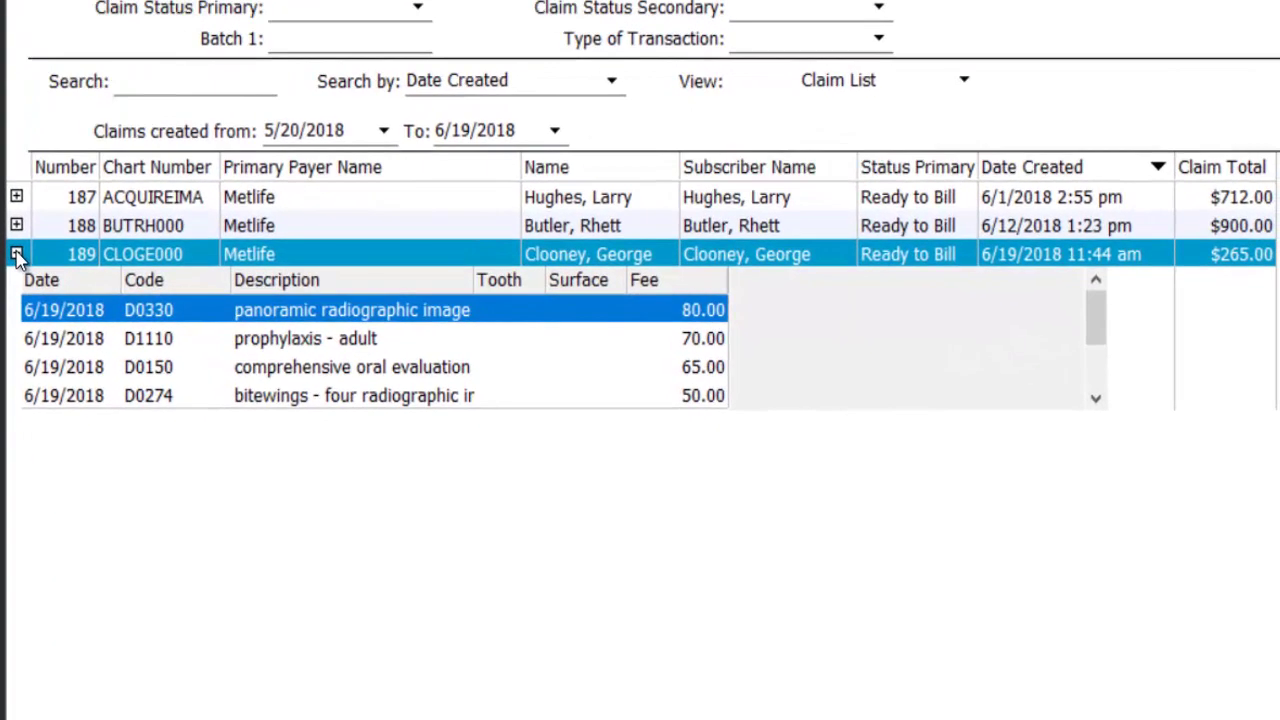
- Check its D1110, D0150, D0274 and D0330 procedures, then open it as an ADA 2012 form
{"action": "left_click", "coordinate": [193, 340]}
{"action": "left_click", "coordinate": [193, 371]}
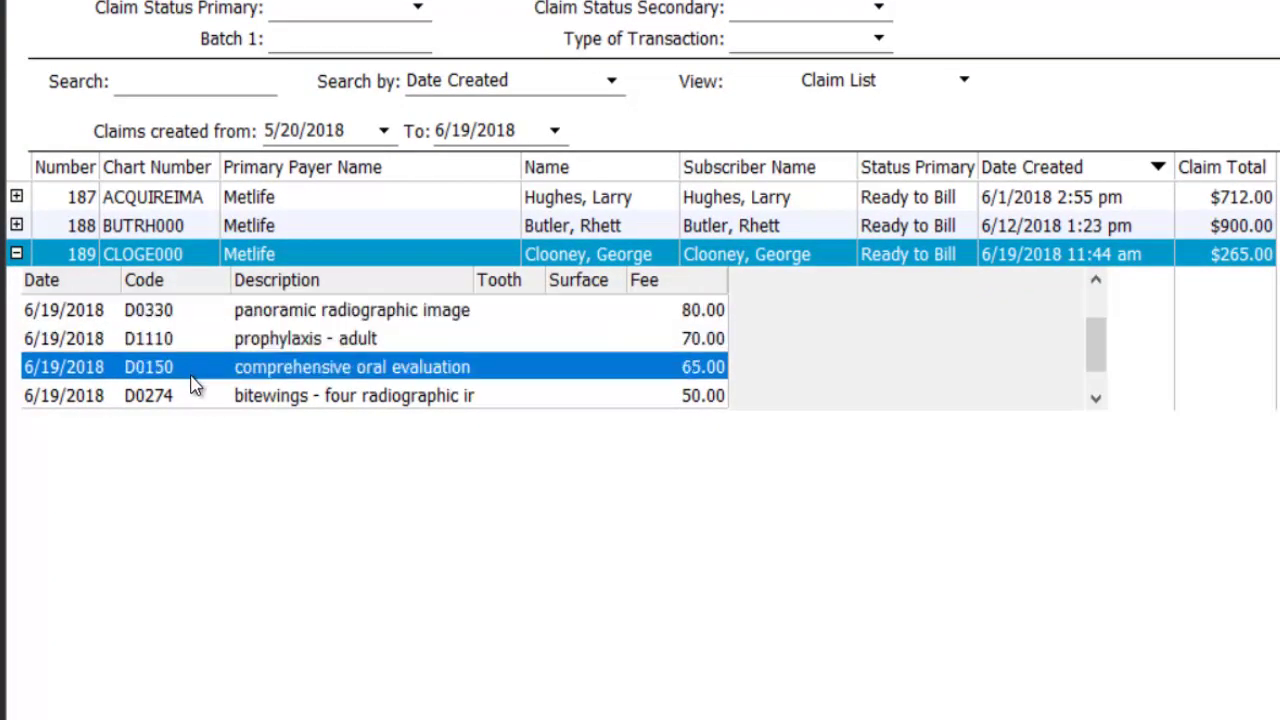
{"action": "left_click", "coordinate": [192, 403]}
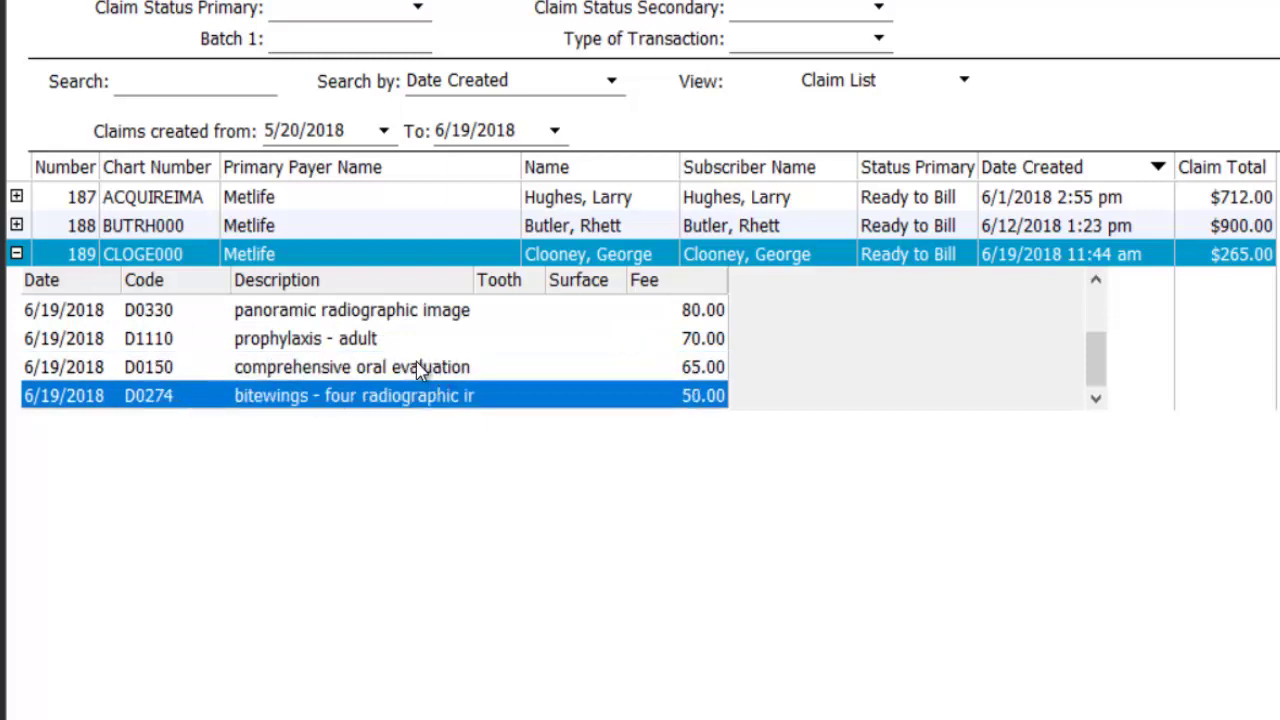
{"action": "left_click", "coordinate": [330, 317]}
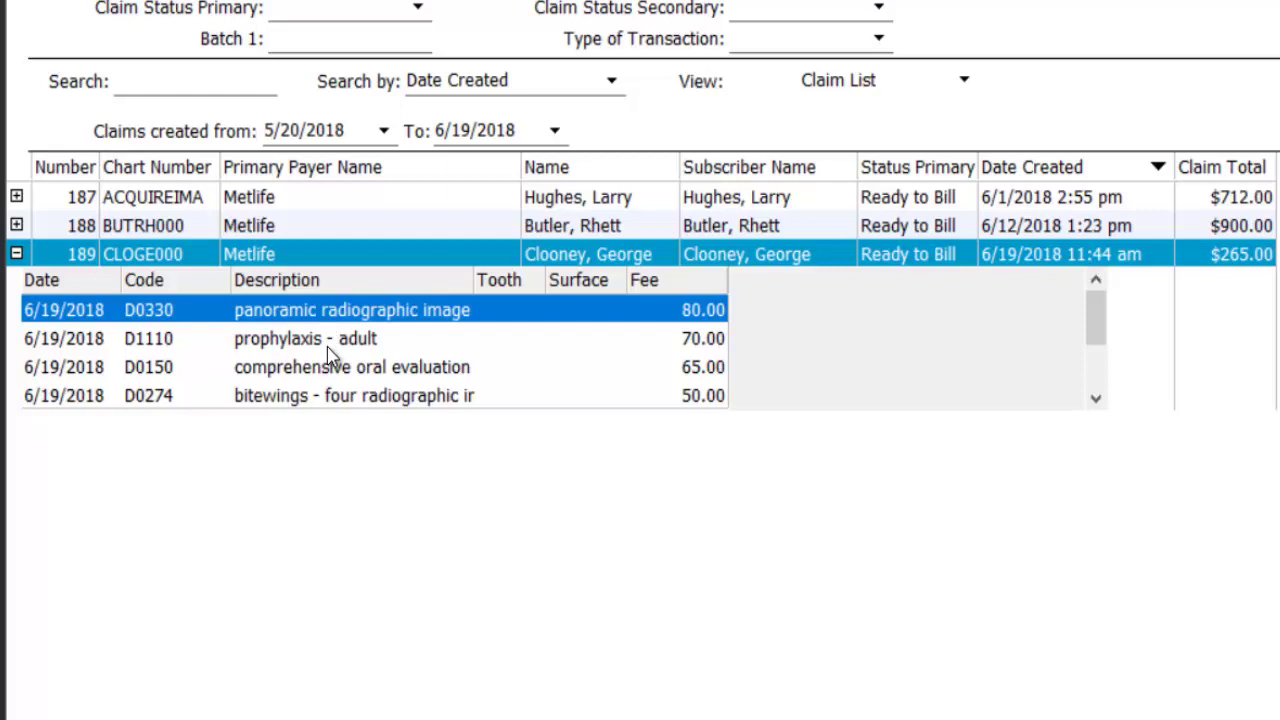
{"action": "left_click", "coordinate": [277, 257]}
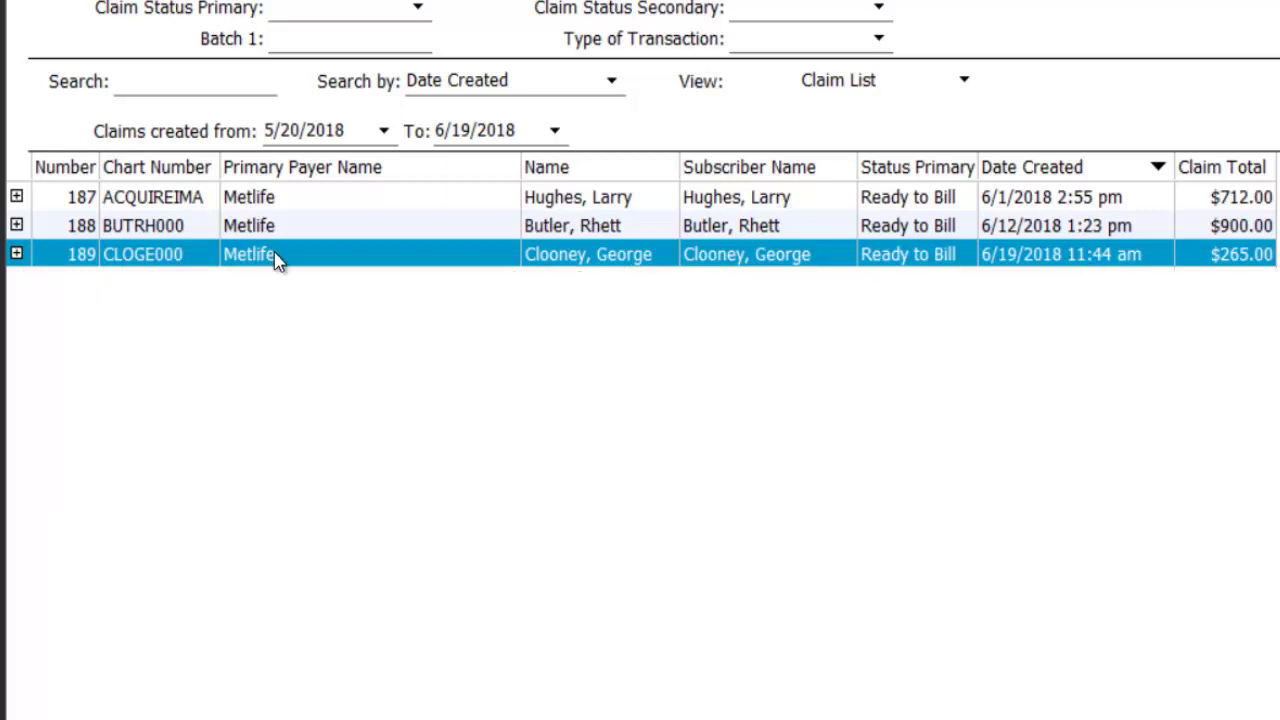
{"action": "double_click", "coordinate": [277, 257]}
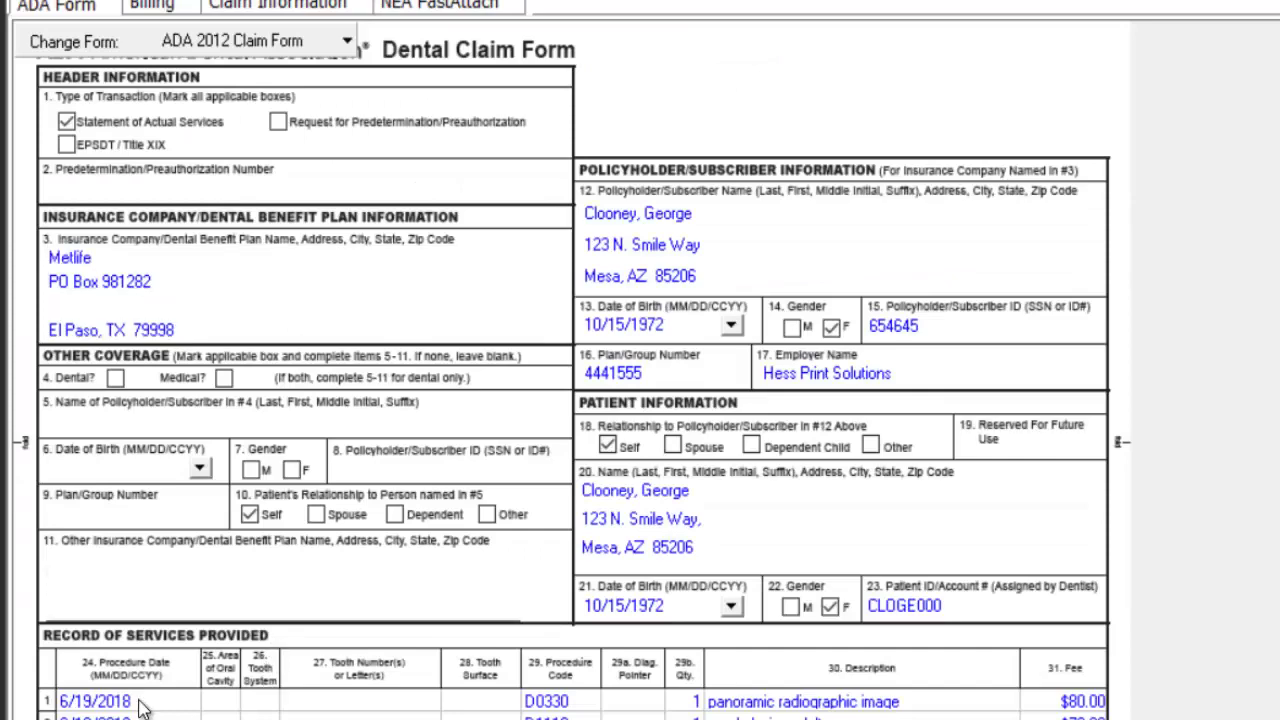
- Remove the D0330 panoramic image service from the claim
{"action": "left_click", "coordinate": [140, 705]}
{"action": "right_click", "coordinate": [140, 707]}
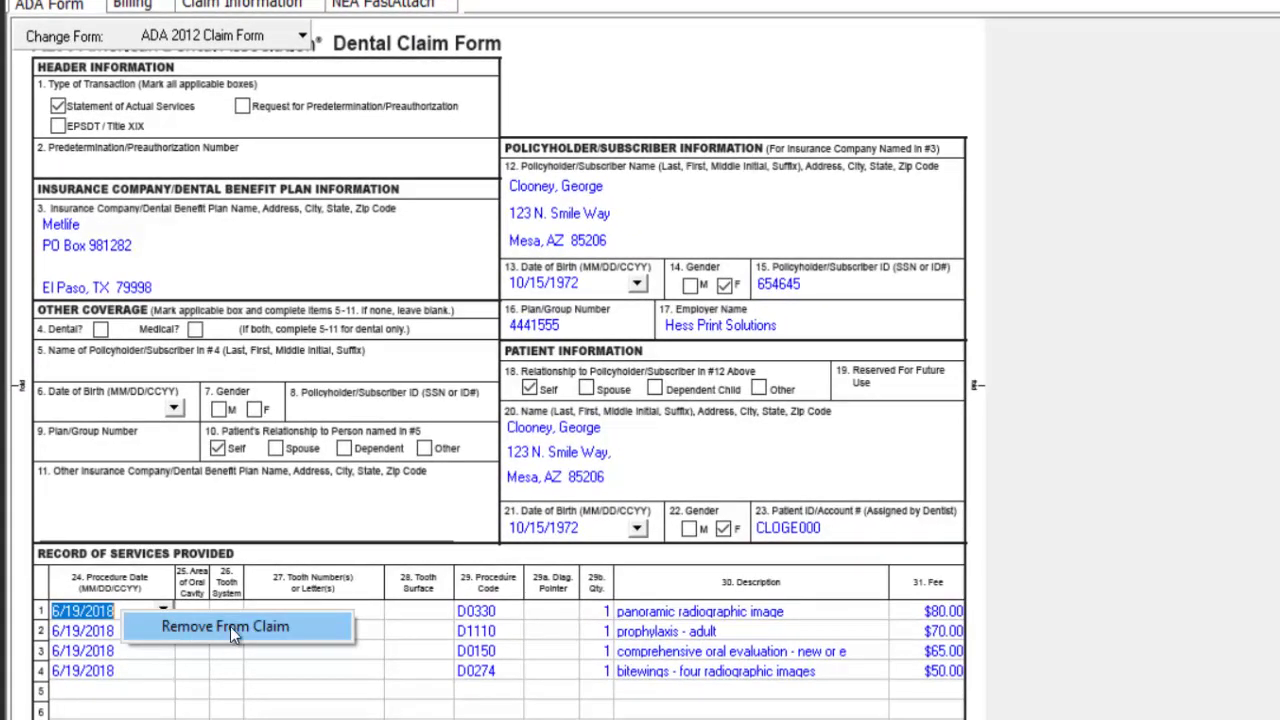
{"action": "left_click", "coordinate": [228, 626]}
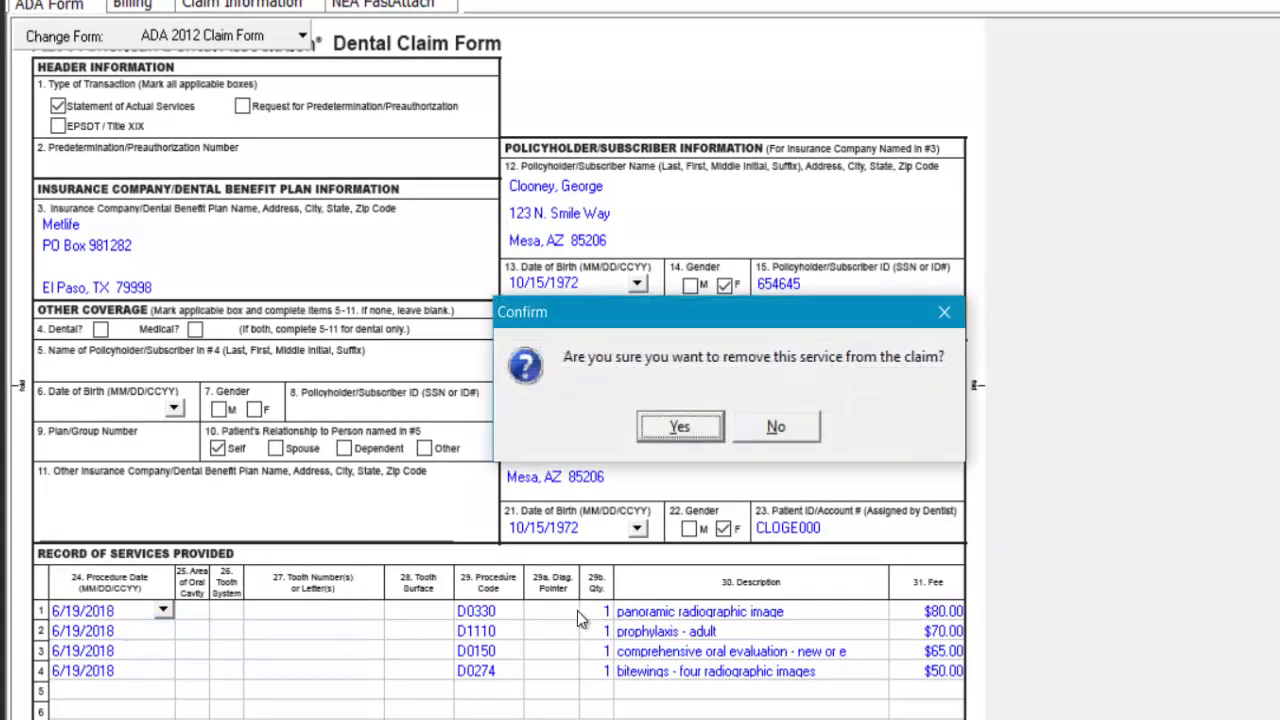
{"action": "left_click", "coordinate": [680, 428]}
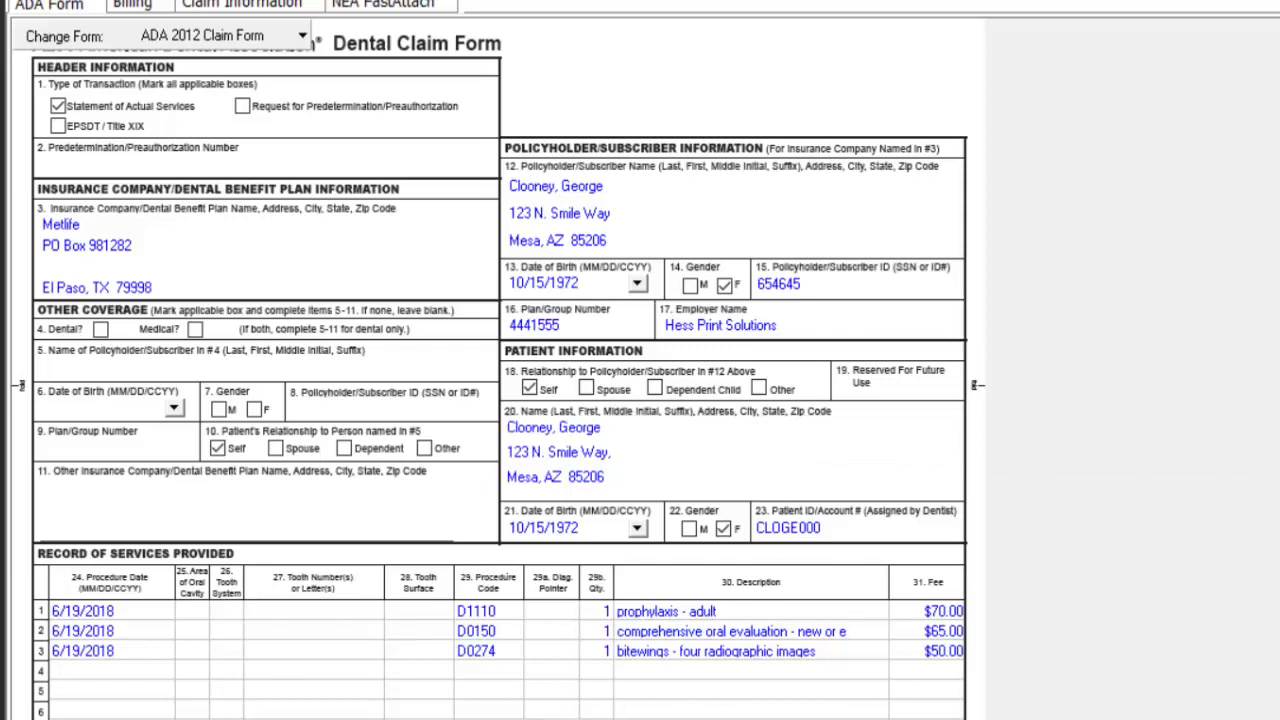
- Add the remark 'patient seen for XYZ...', set Enclosures to Y, and save the claim
{"action": "scroll", "coordinate": [490, 368], "scroll_direction": "down", "scroll_amount": 4}
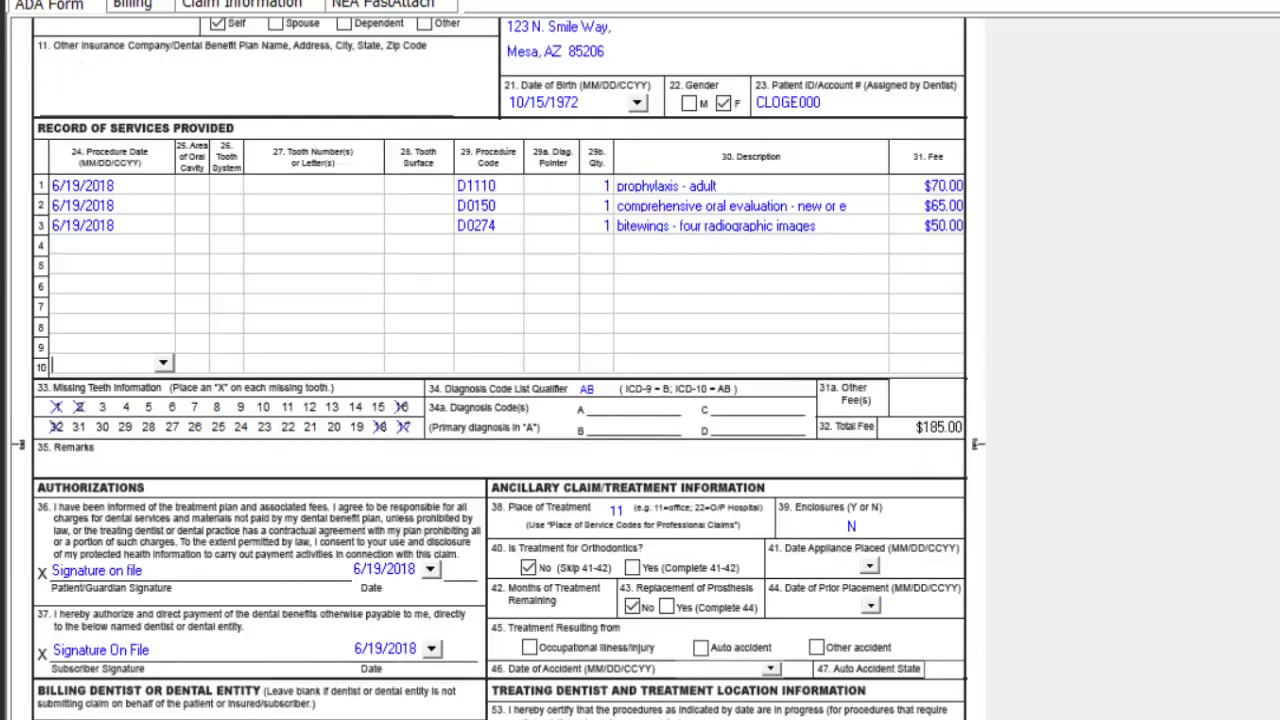
{"action": "left_click", "coordinate": [215, 463]}
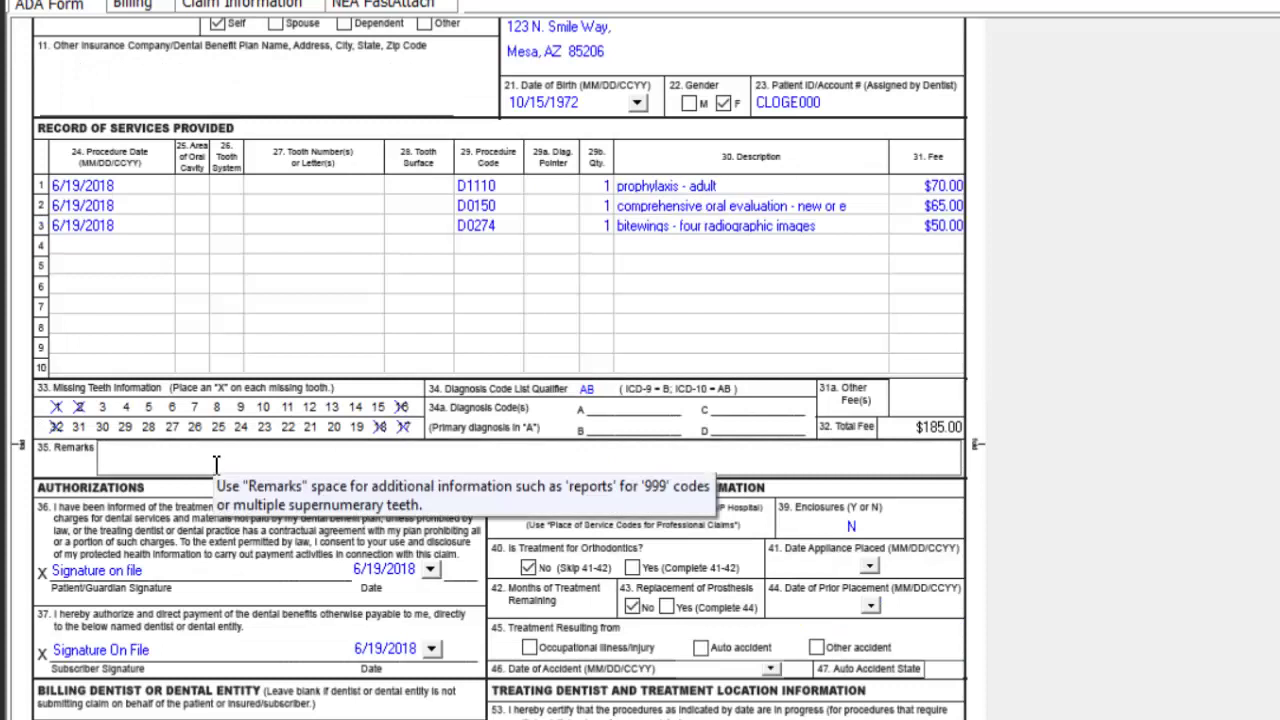
{"action": "type", "text": "patient seen for XYZ..."}
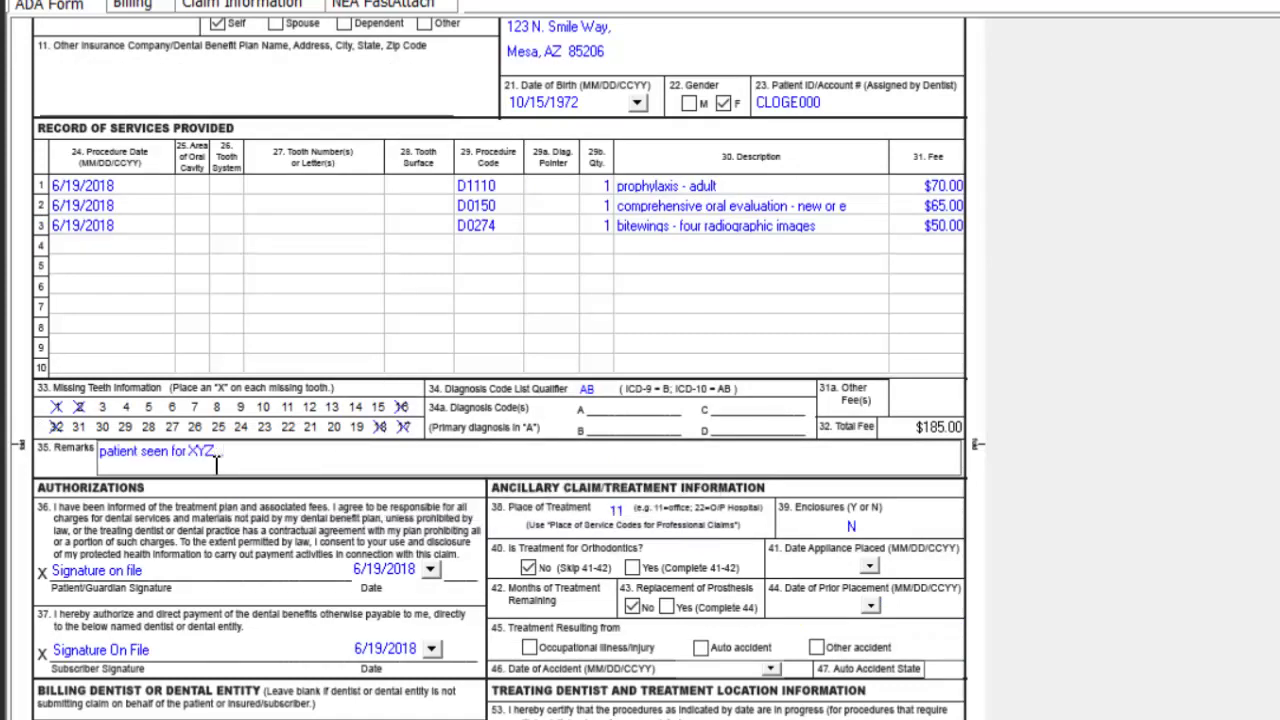
{"action": "left_click", "coordinate": [865, 527]}
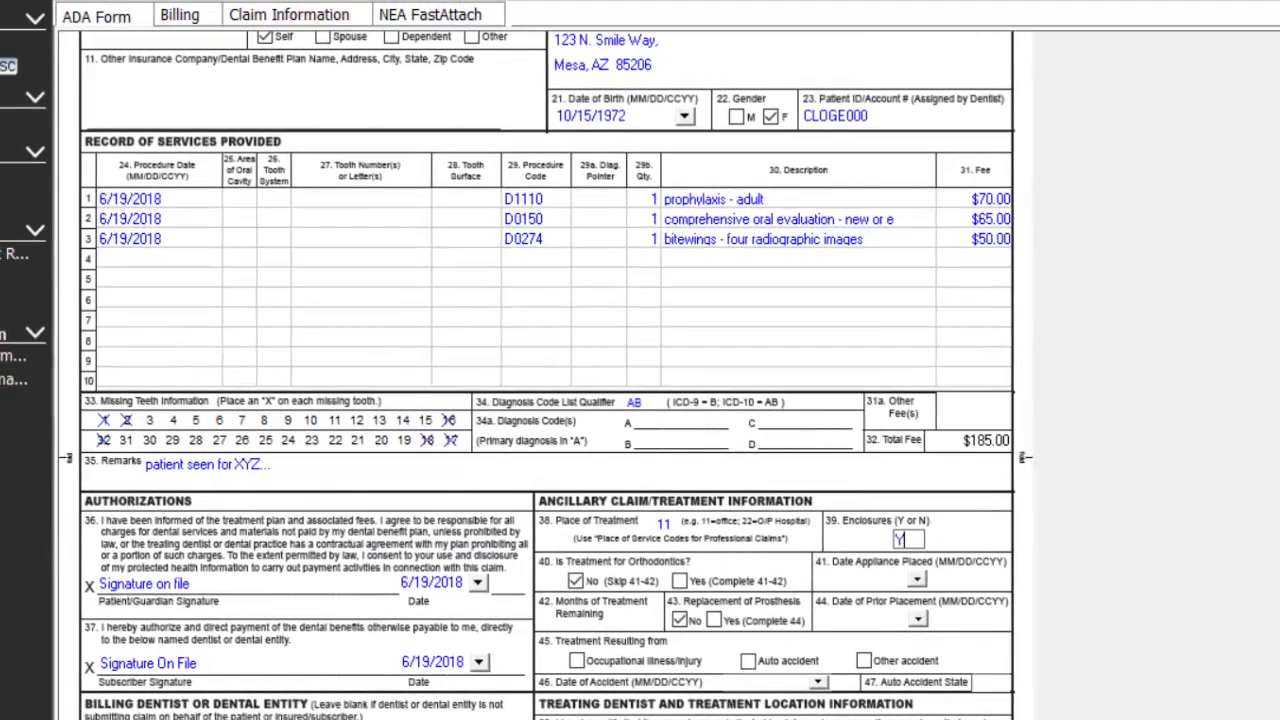
{"action": "scroll", "coordinate": [755, 293], "scroll_direction": "up", "scroll_amount": 5}
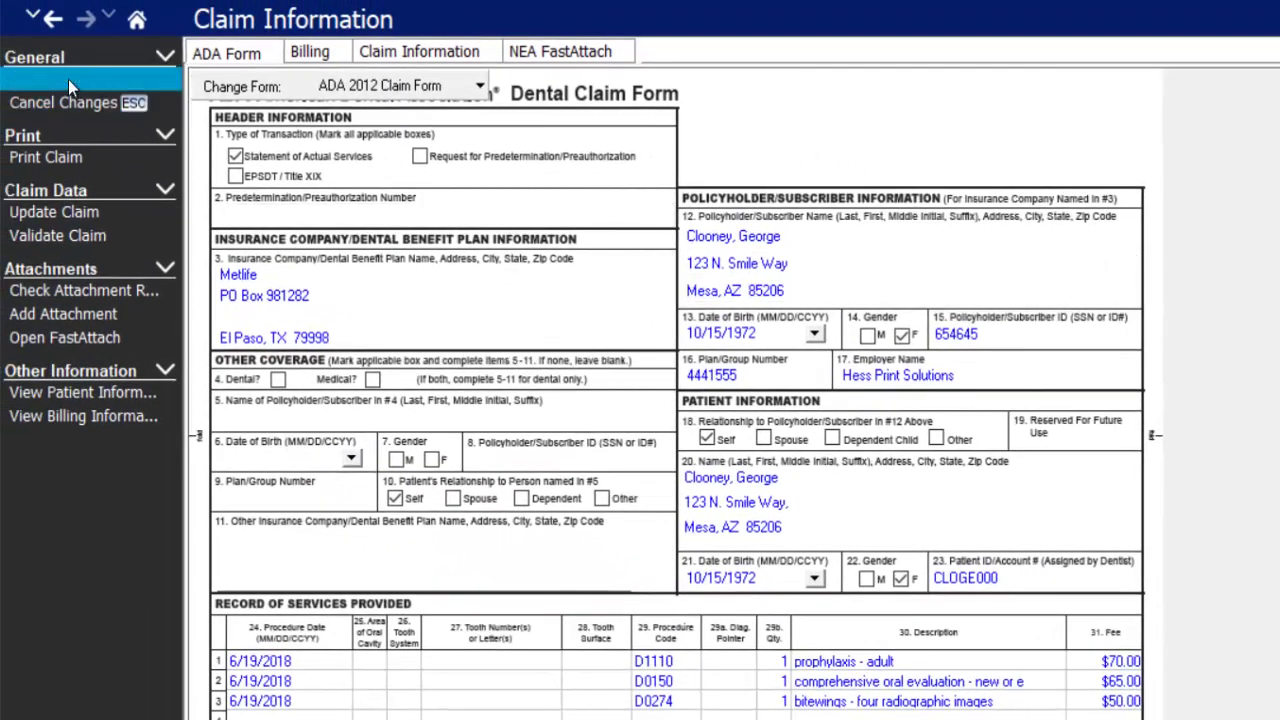
{"action": "left_click", "coordinate": [30, 68]}
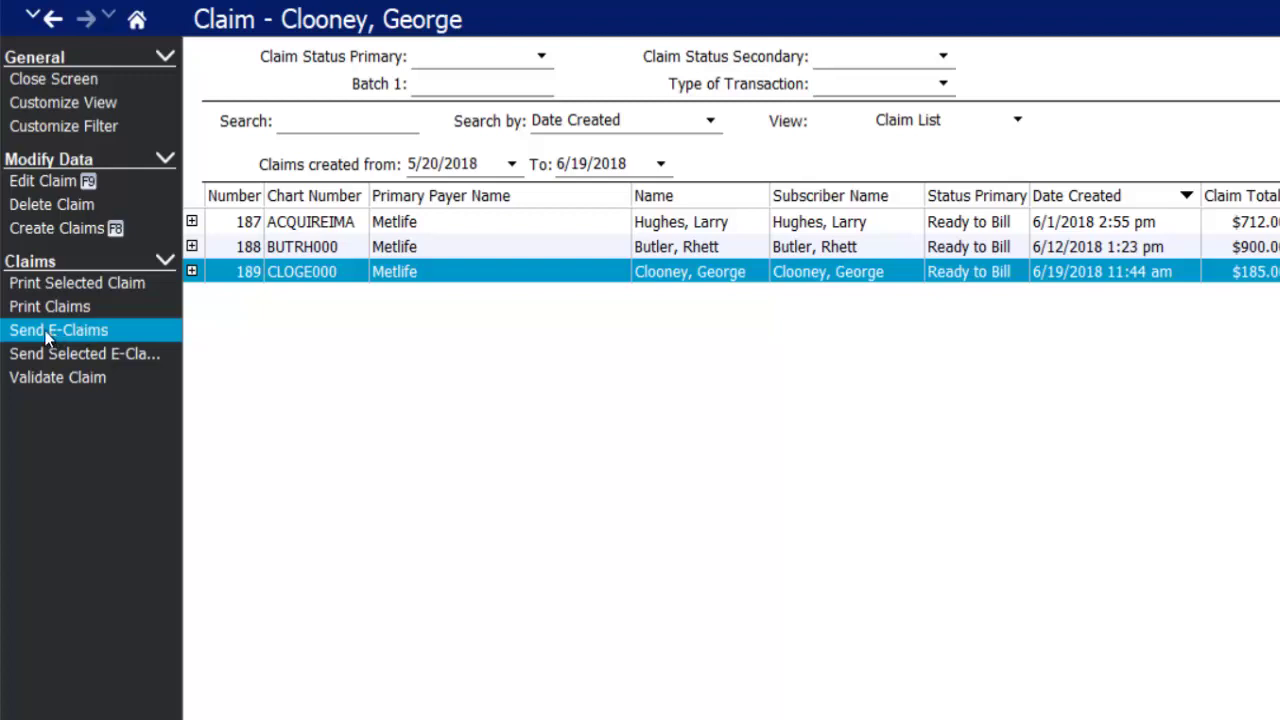
- Cancel electronic claim sending and dismiss the claim form report choice
{"action": "left_click", "coordinate": [114, 330]}
{"action": "left_click", "coordinate": [1032, 358]}
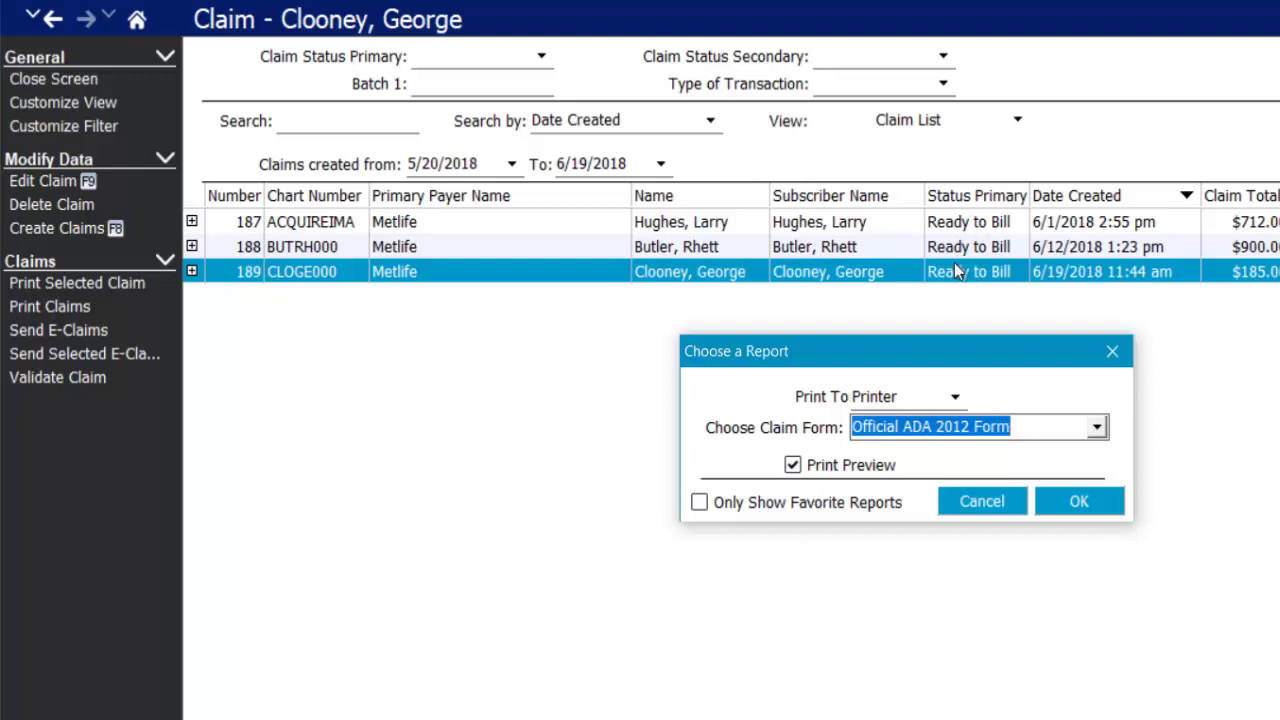
{"action": "left_click", "coordinate": [1115, 362]}
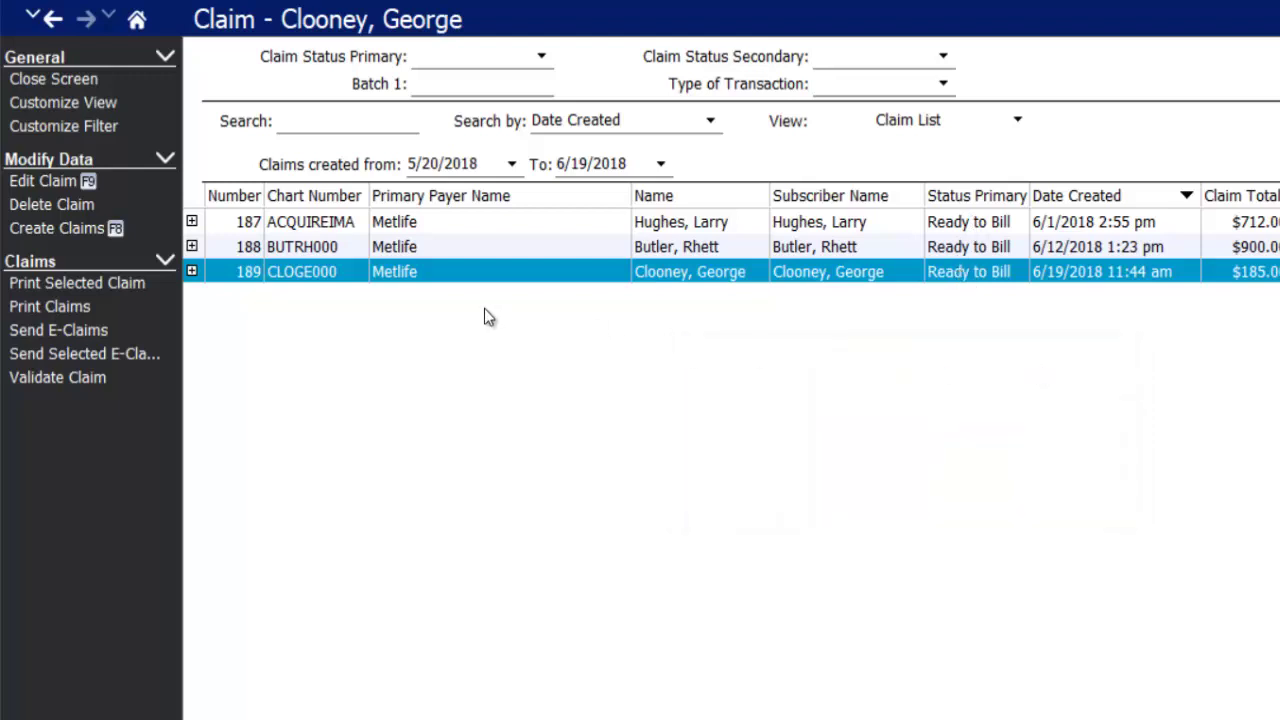
- Print claims 187 and 189 and mark them as printed
{"action": "left_click", "coordinate": [383, 221]}
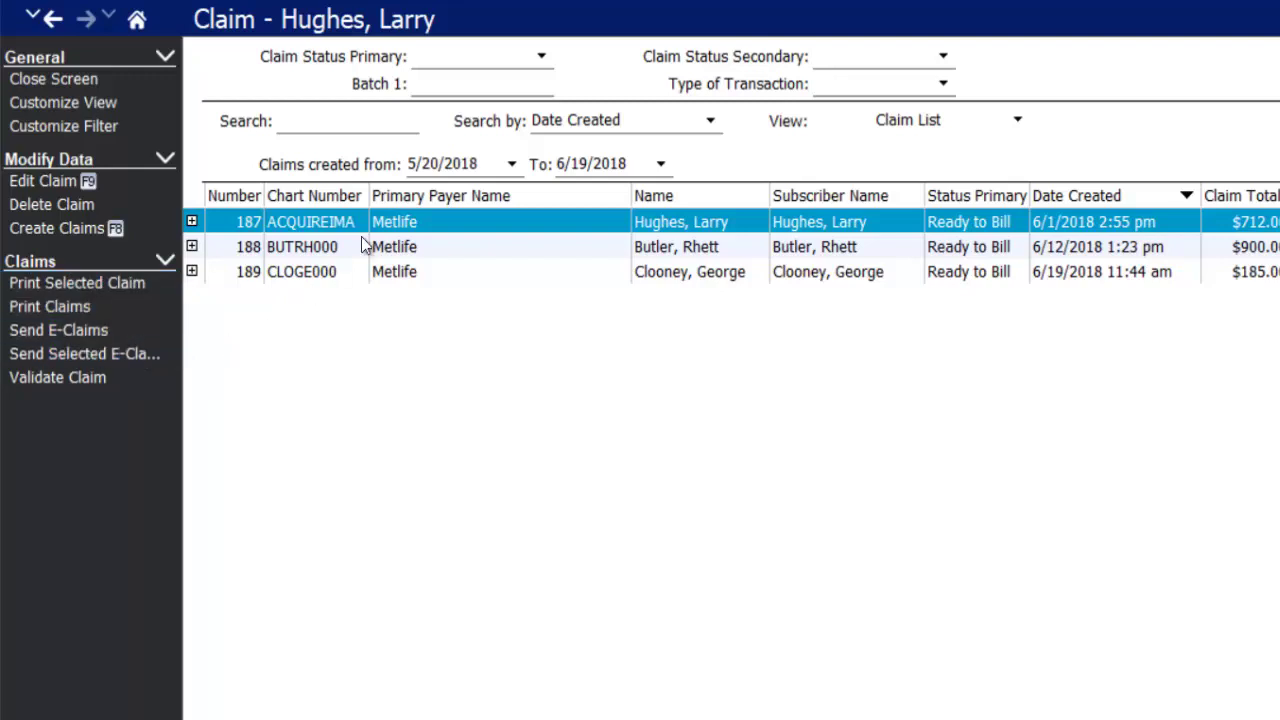
{"action": "left_click", "coordinate": [445, 271], "text": "ctrl"}
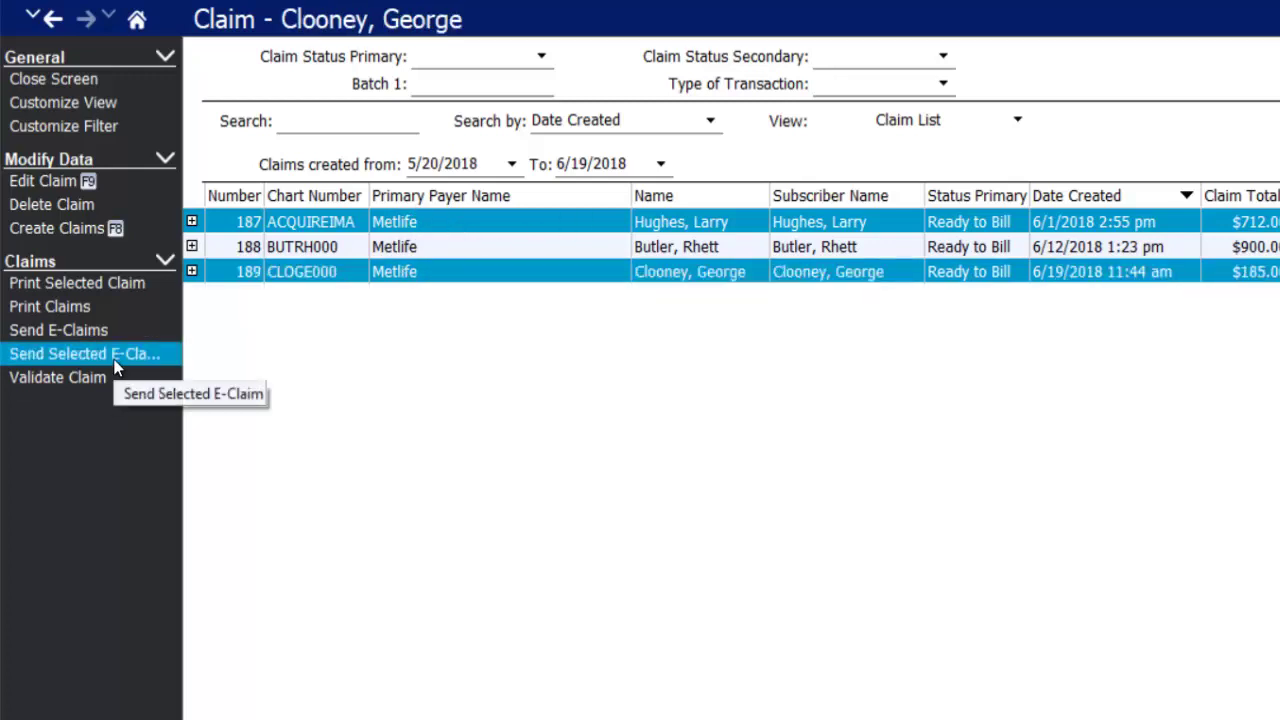
{"action": "left_click", "coordinate": [153, 302]}
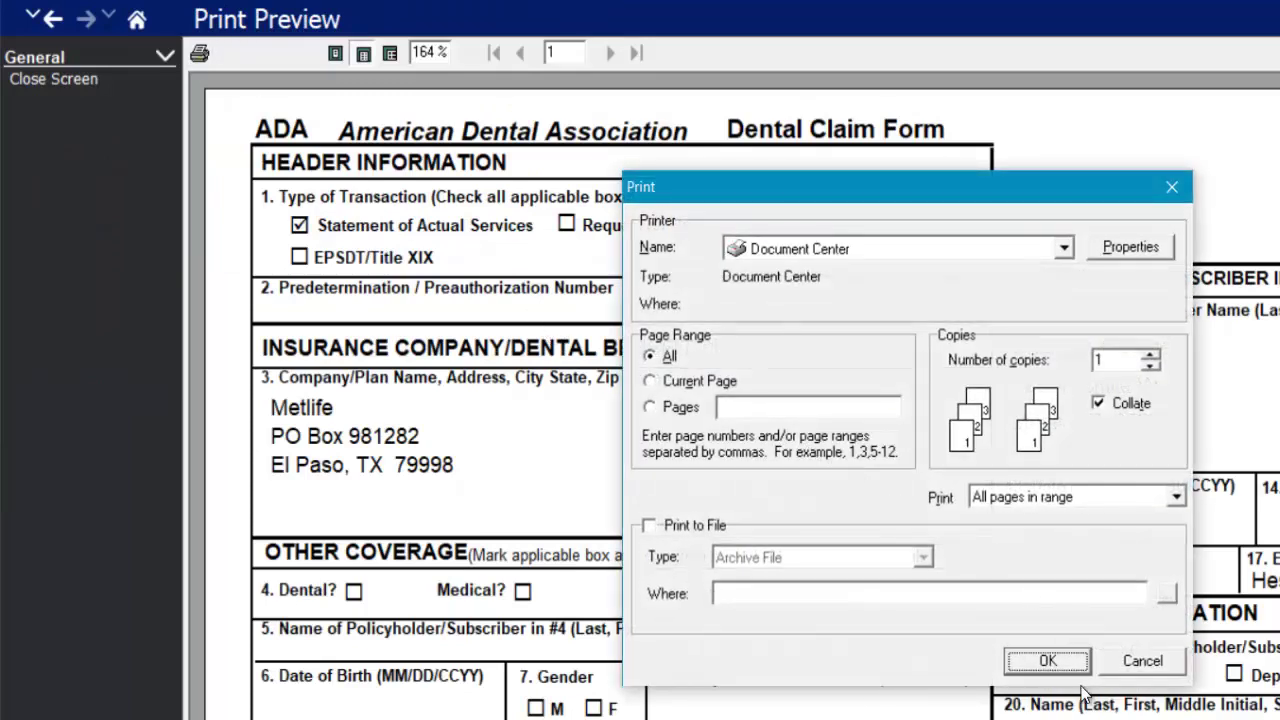
{"action": "left_click", "coordinate": [1047, 661]}
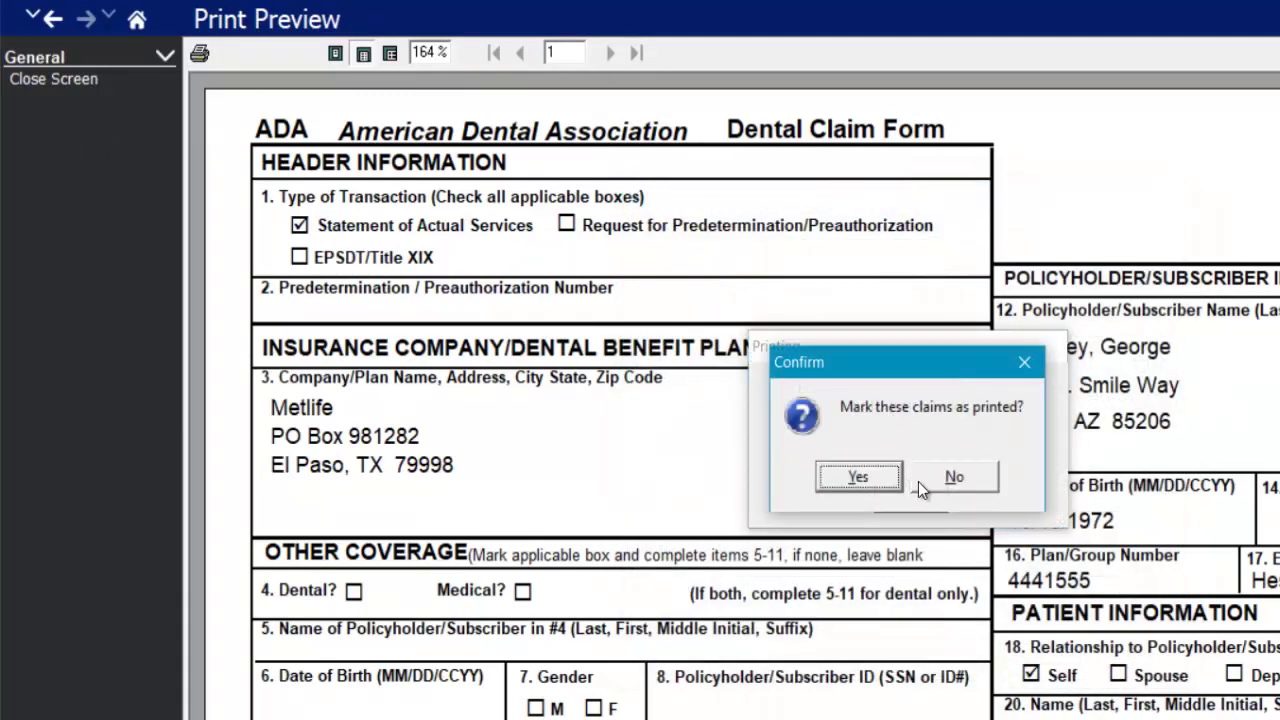
{"action": "left_click", "coordinate": [857, 477]}
{"action": "left_click", "coordinate": [54, 80]}
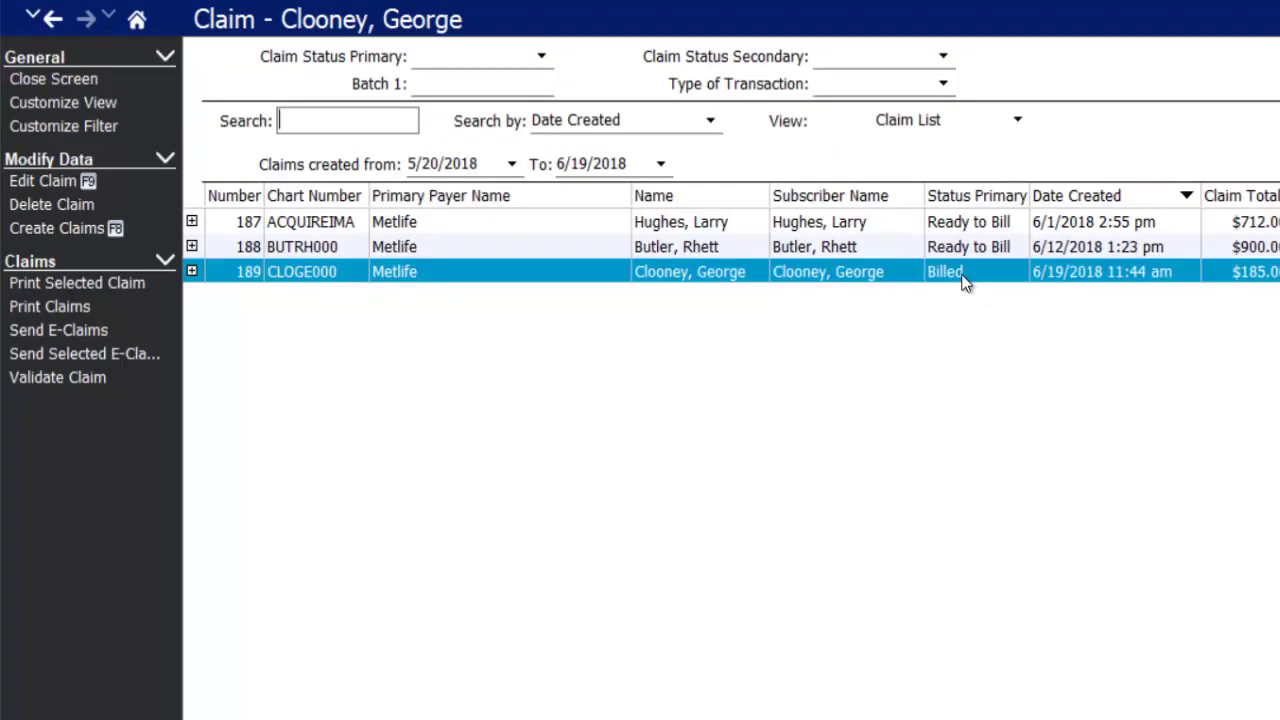
{"action": "left_click", "coordinate": [50, 69]}
- Close the claim list and filter the patient list by the patient's last name
{"action": "left_click", "coordinate": [64, 76]}
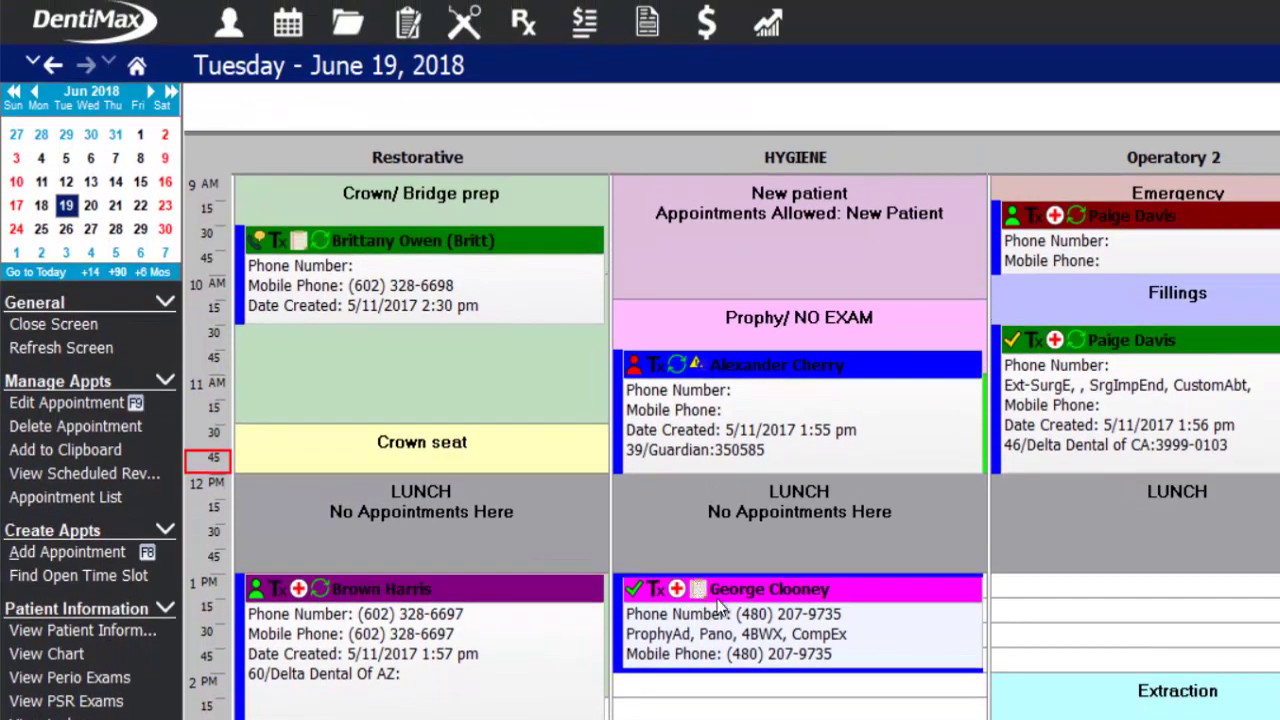
{"action": "mouse_move", "coordinate": [765, 601]}
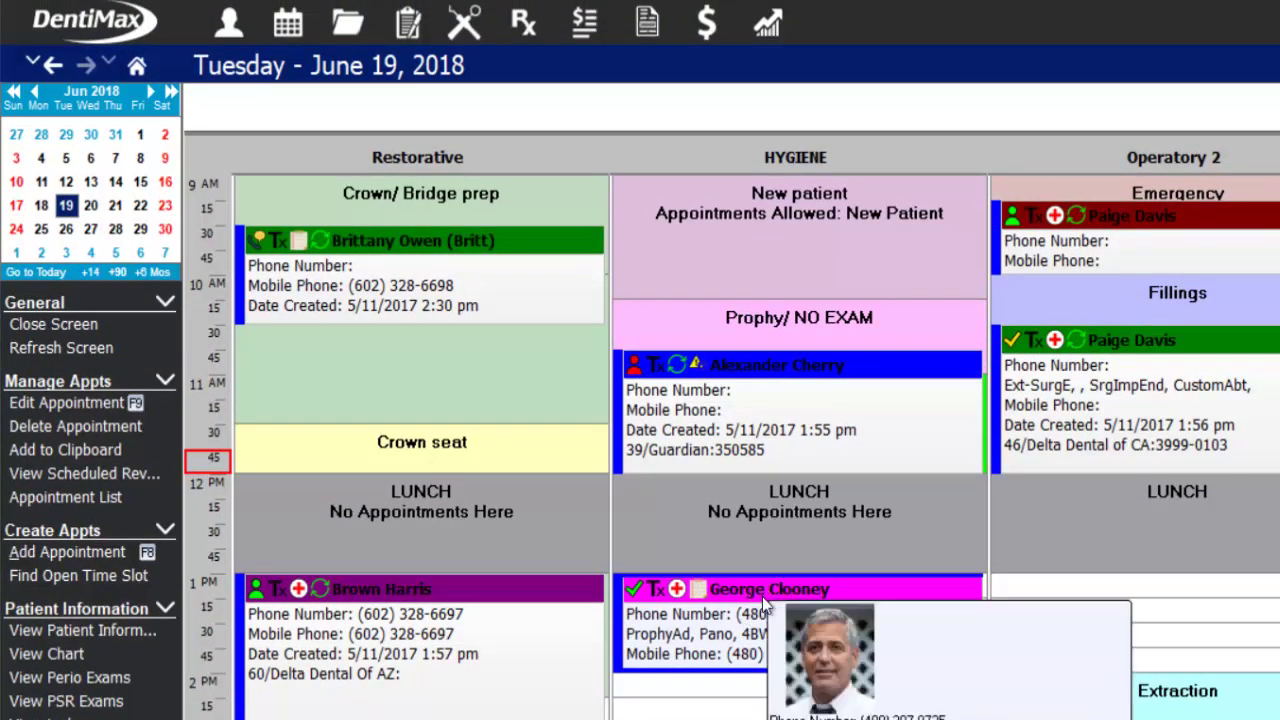
{"action": "left_click", "coordinate": [236, 44]}
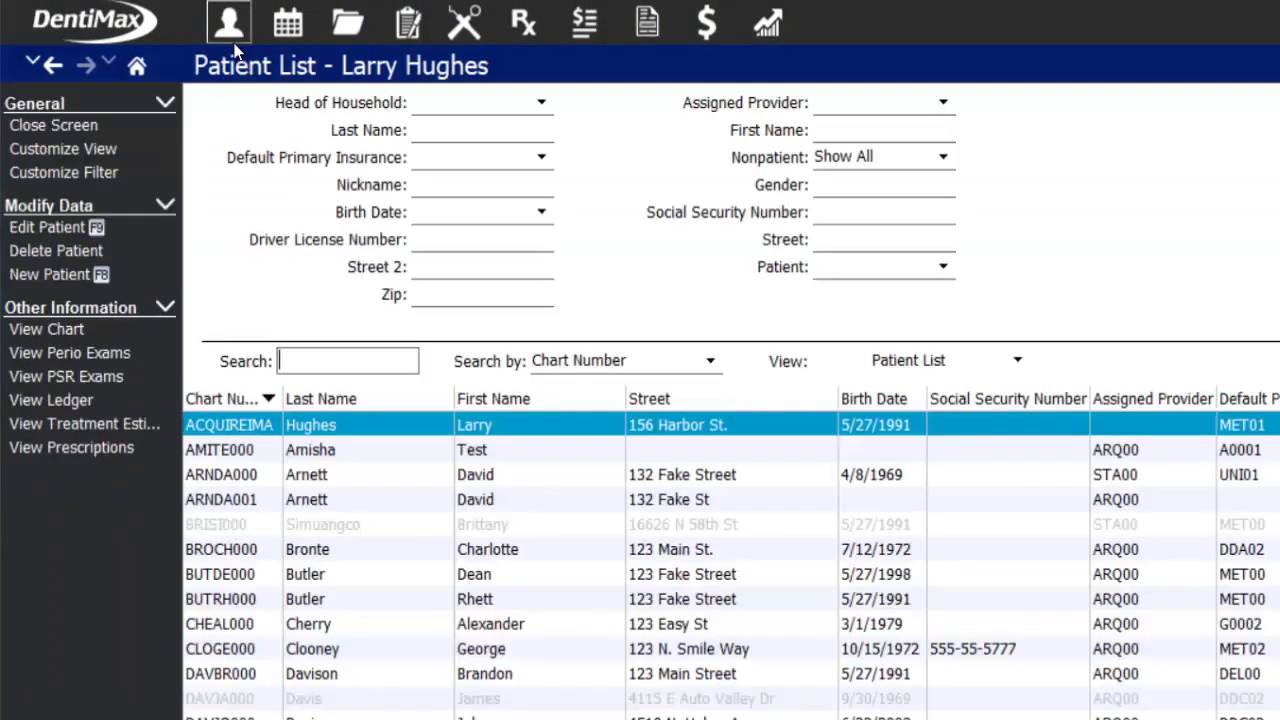
{"action": "left_click", "coordinate": [437, 131]}
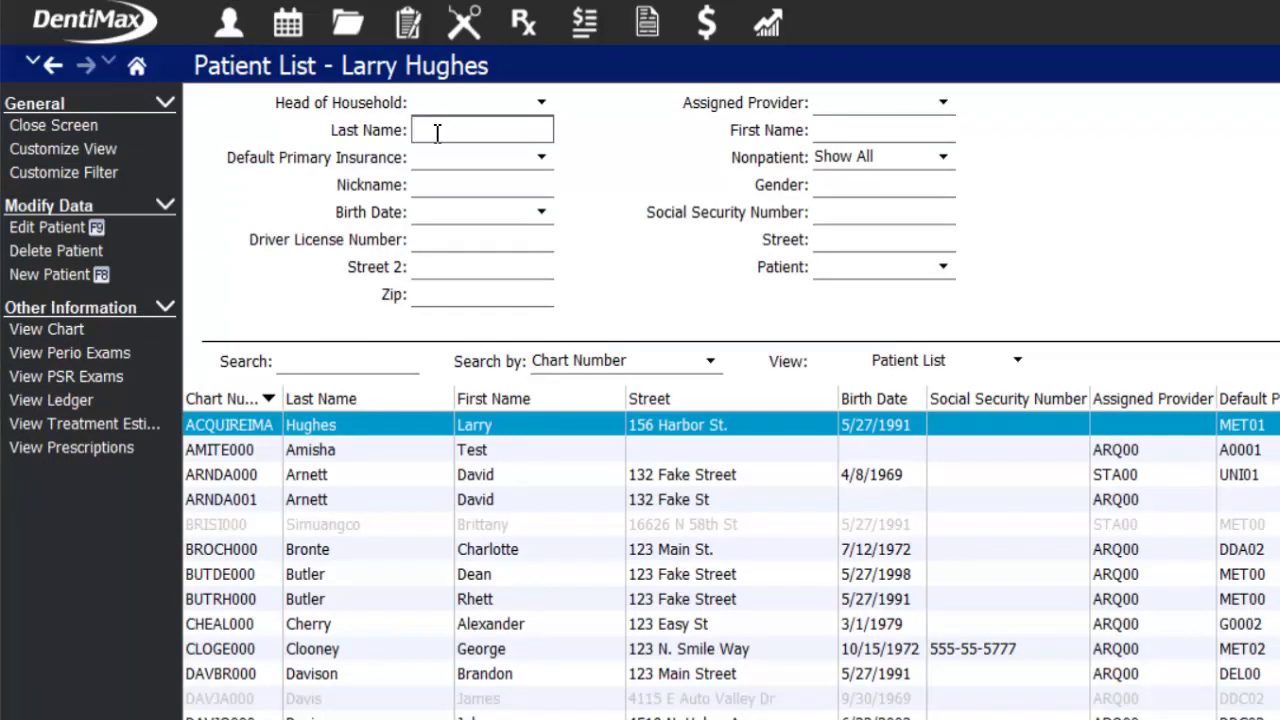
{"action": "type", "text": "cloon"}
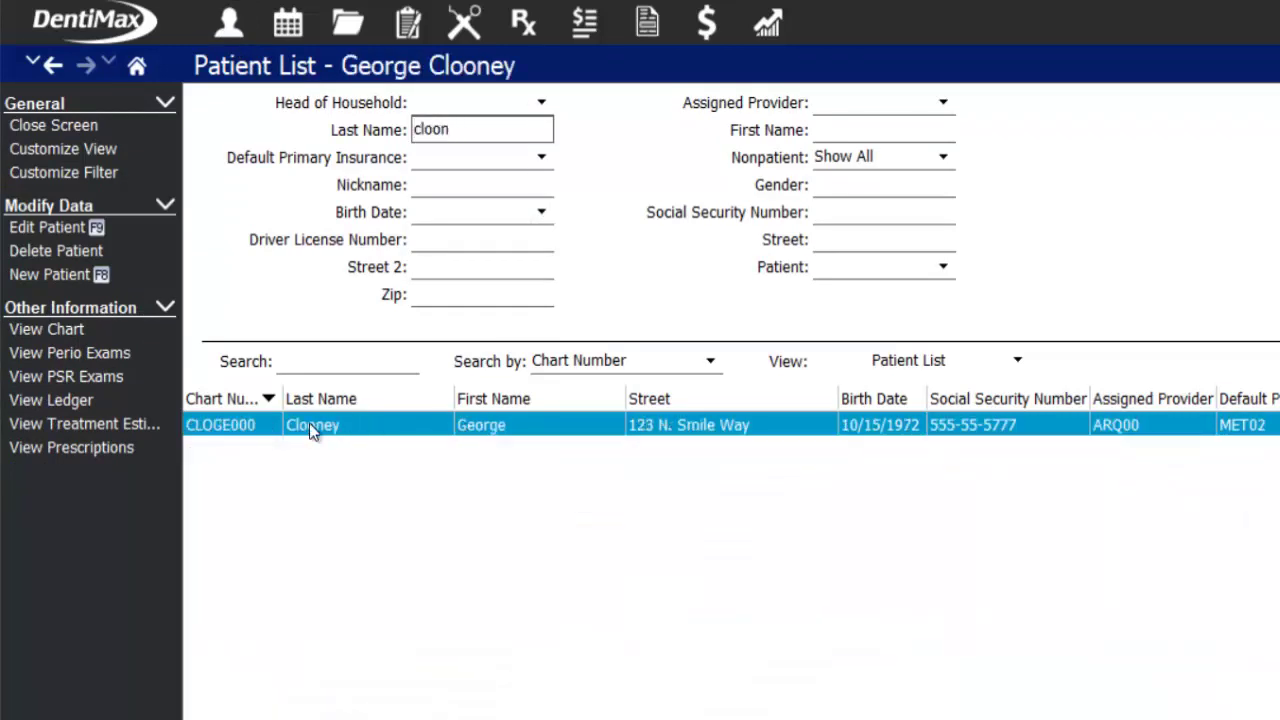
- Load the patient's ledger and review the bitewings, oral evaluation and prophylaxis charges
{"action": "left_click", "coordinate": [587, 22]}
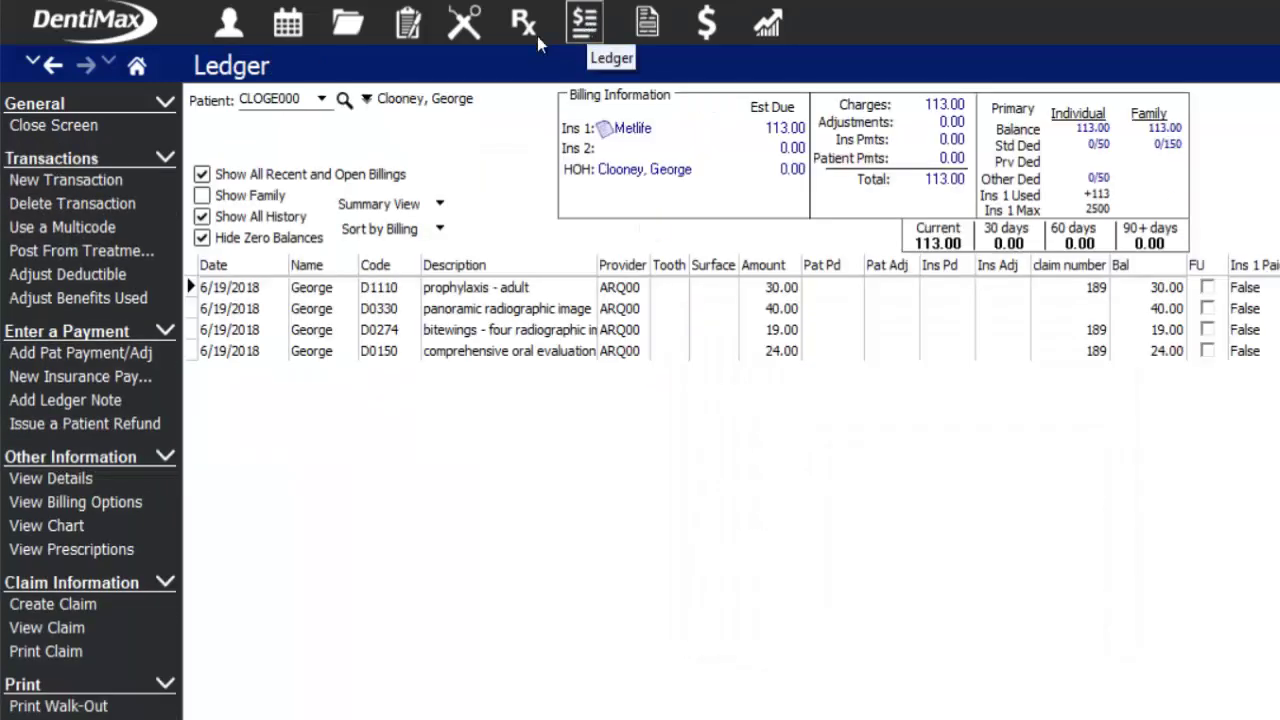
{"action": "left_click", "coordinate": [276, 100]}
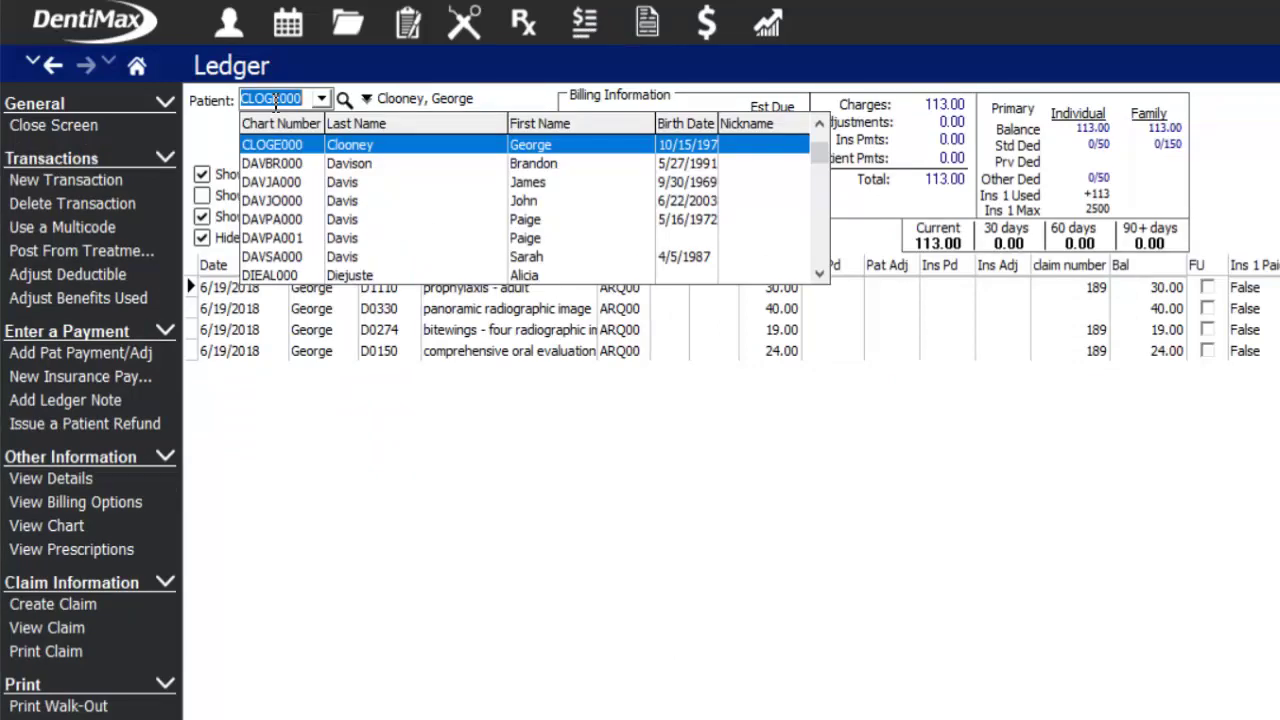
{"action": "left_click", "coordinate": [704, 426]}
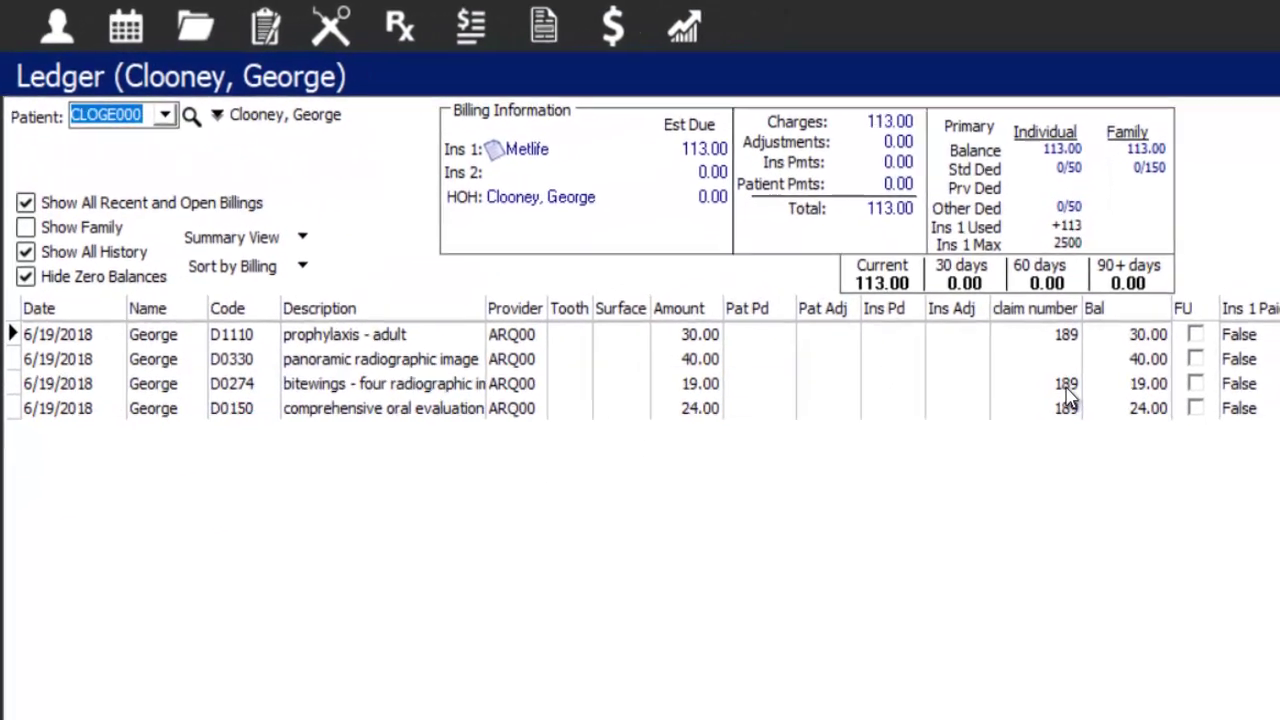
{"action": "left_click", "coordinate": [1081, 358]}
{"action": "left_click", "coordinate": [1083, 377]}
{"action": "left_click", "coordinate": [1083, 315]}
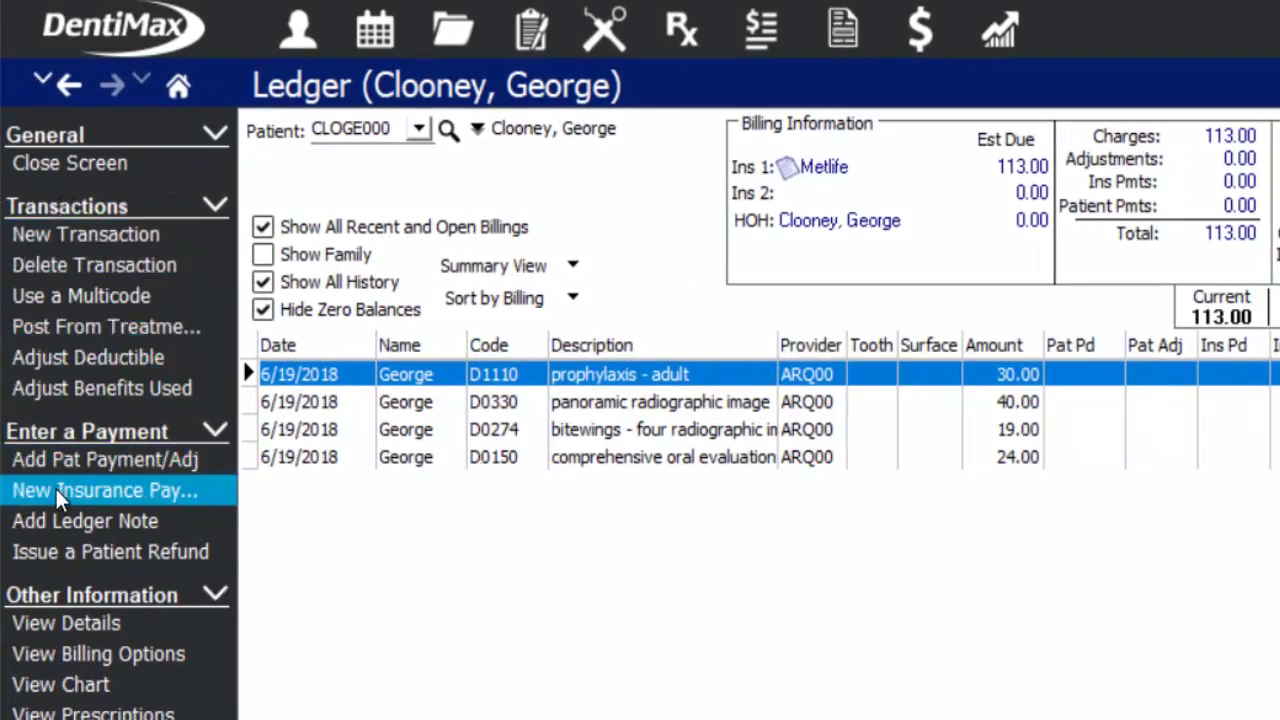
- Enter Metlife check number 25146 for 82.00 and open it for distribution across the charges
{"action": "left_click", "coordinate": [211, 495]}
{"action": "left_click", "coordinate": [786, 307]}
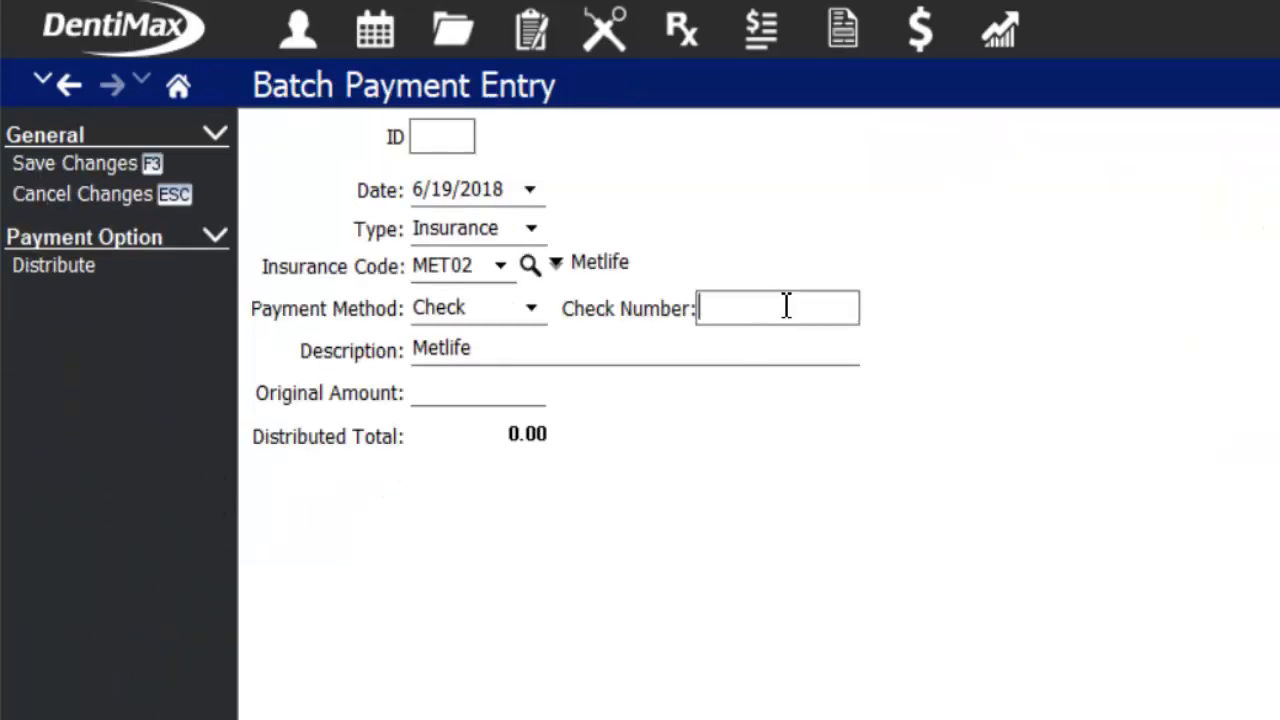
{"action": "type", "text": "25146"}
{"action": "key", "text": "Tab"}
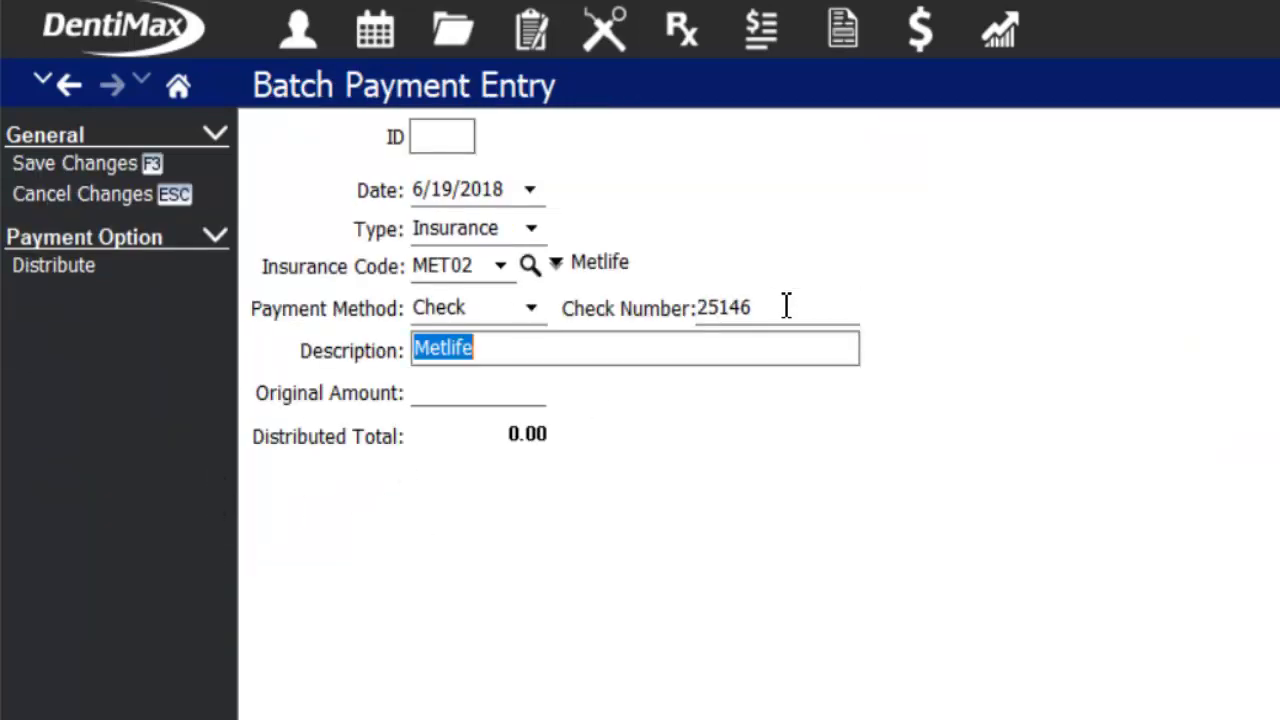
{"action": "key", "text": "Tab"}
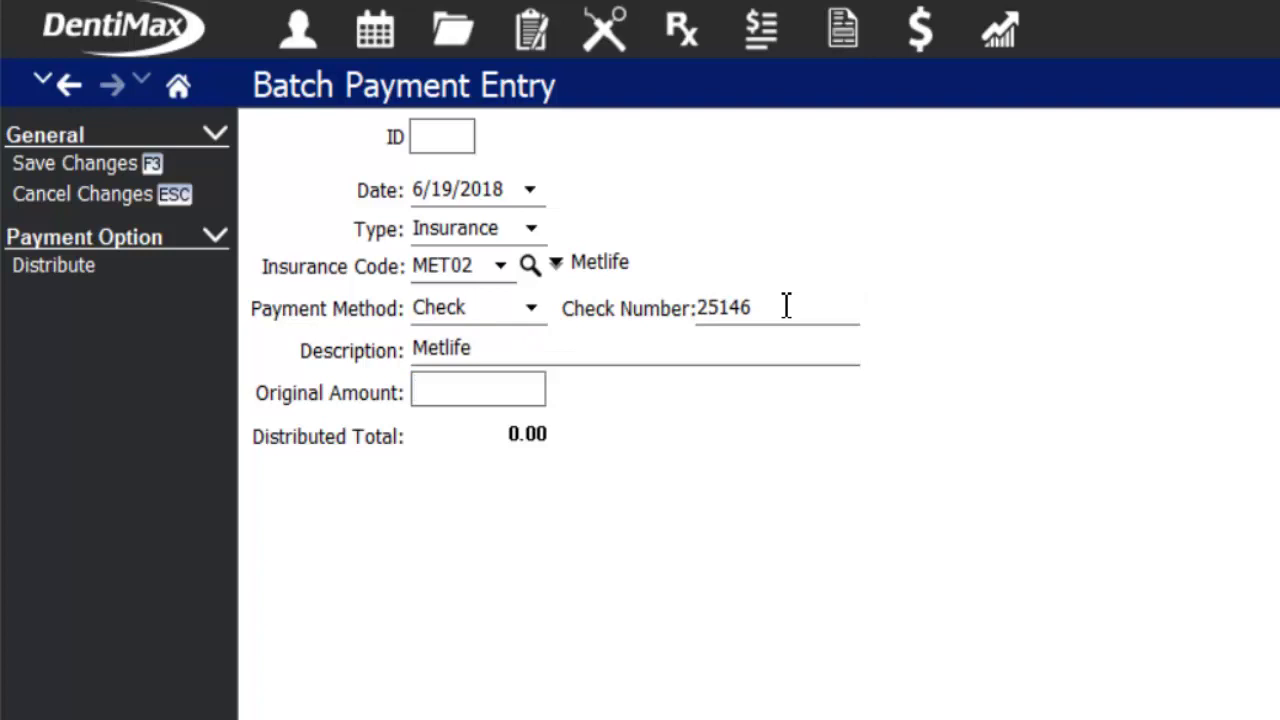
{"action": "type", "text": "82"}
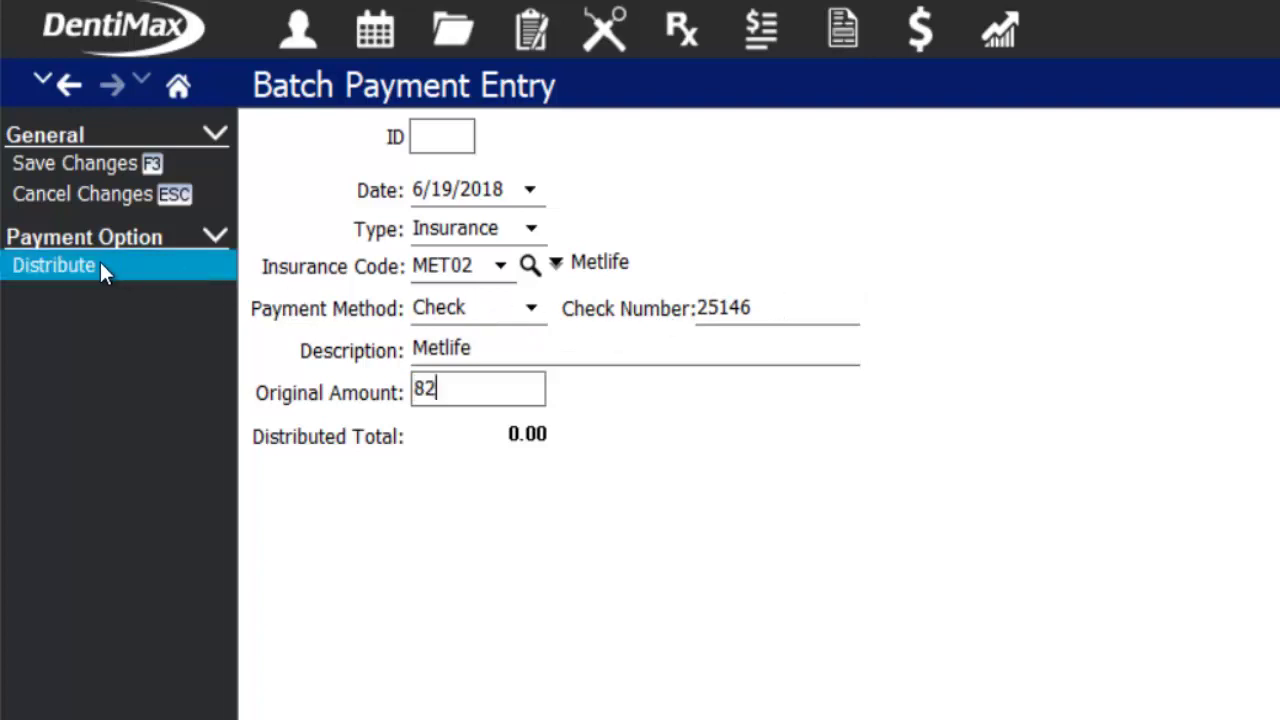
{"action": "left_click", "coordinate": [100, 265]}
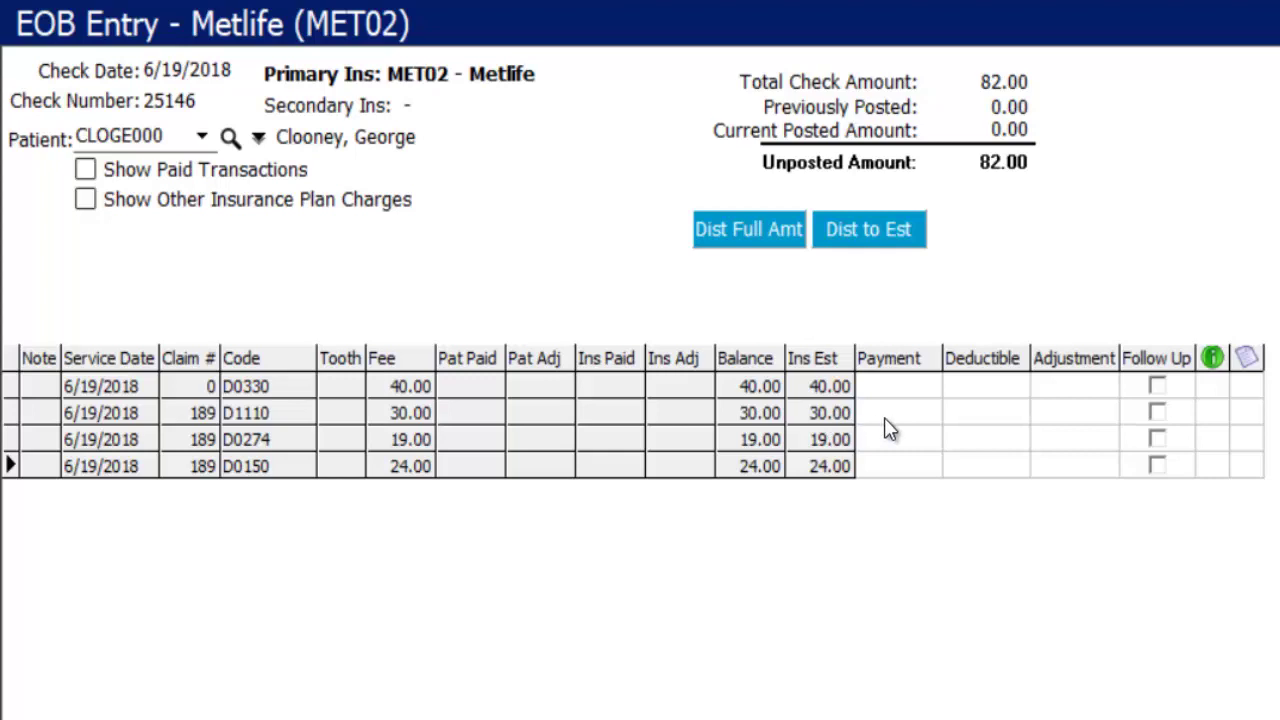
- Enter insurance payments of 30, 19 and 33 on D1110, D0274 and D0150
{"action": "left_click", "coordinate": [884, 417]}
{"action": "type", "text": "30"}
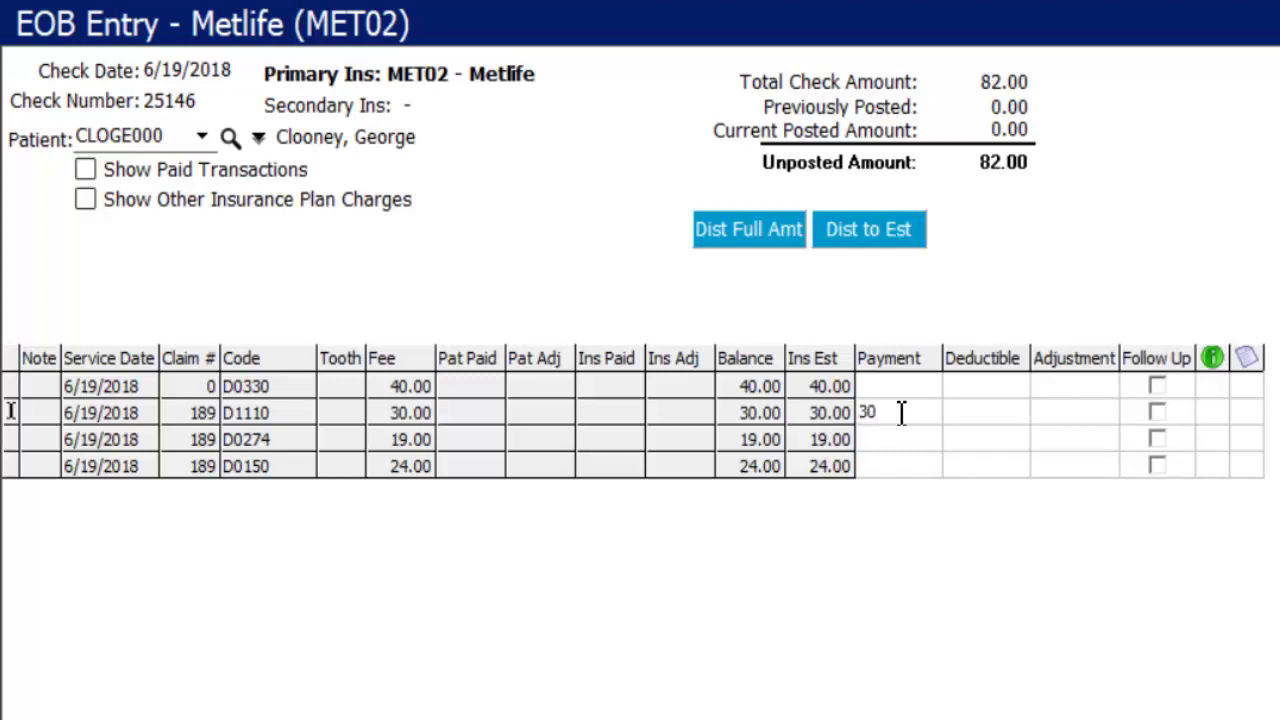
{"action": "key", "text": "Down"}
{"action": "type", "text": "1"}
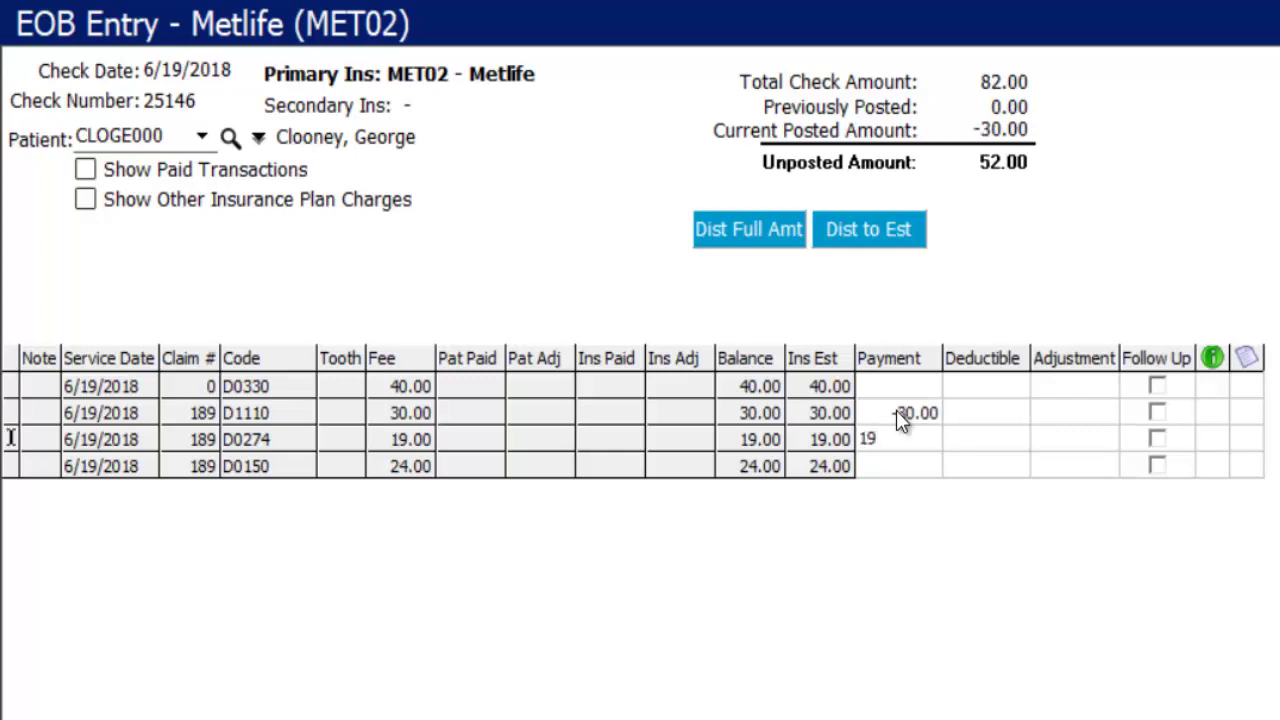
{"action": "key", "text": "Down"}
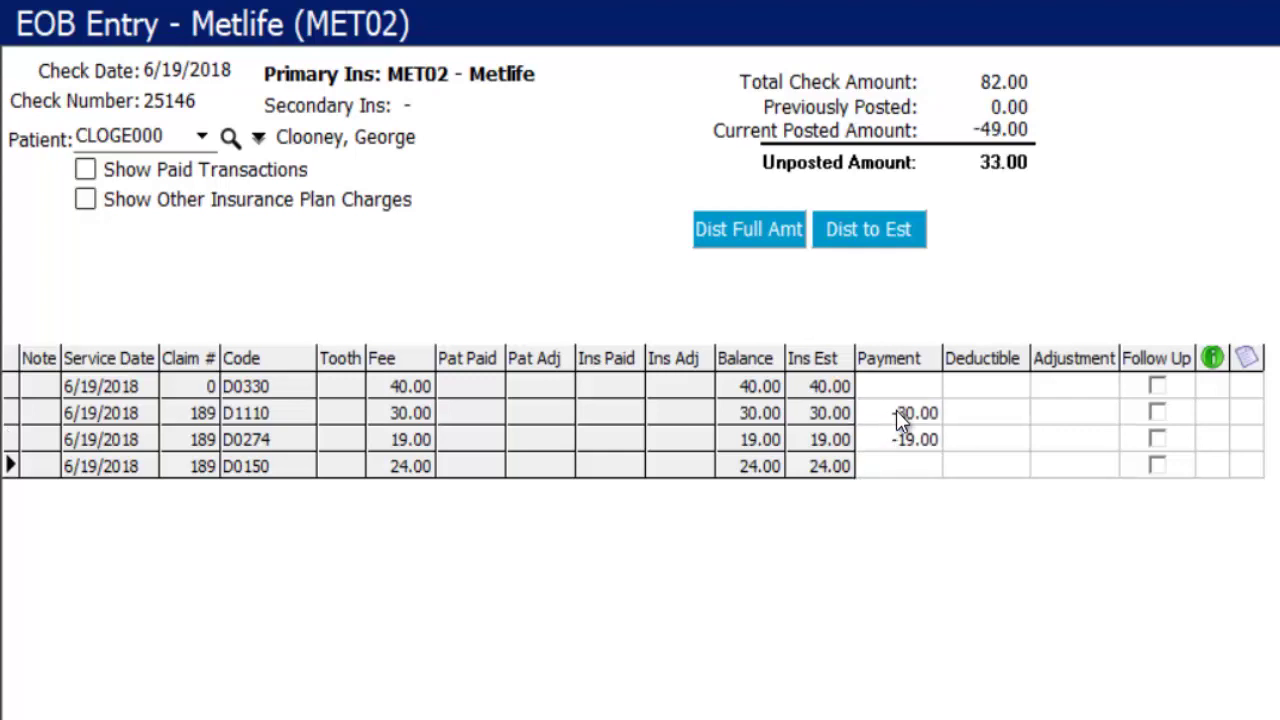
{"action": "type", "text": "33"}
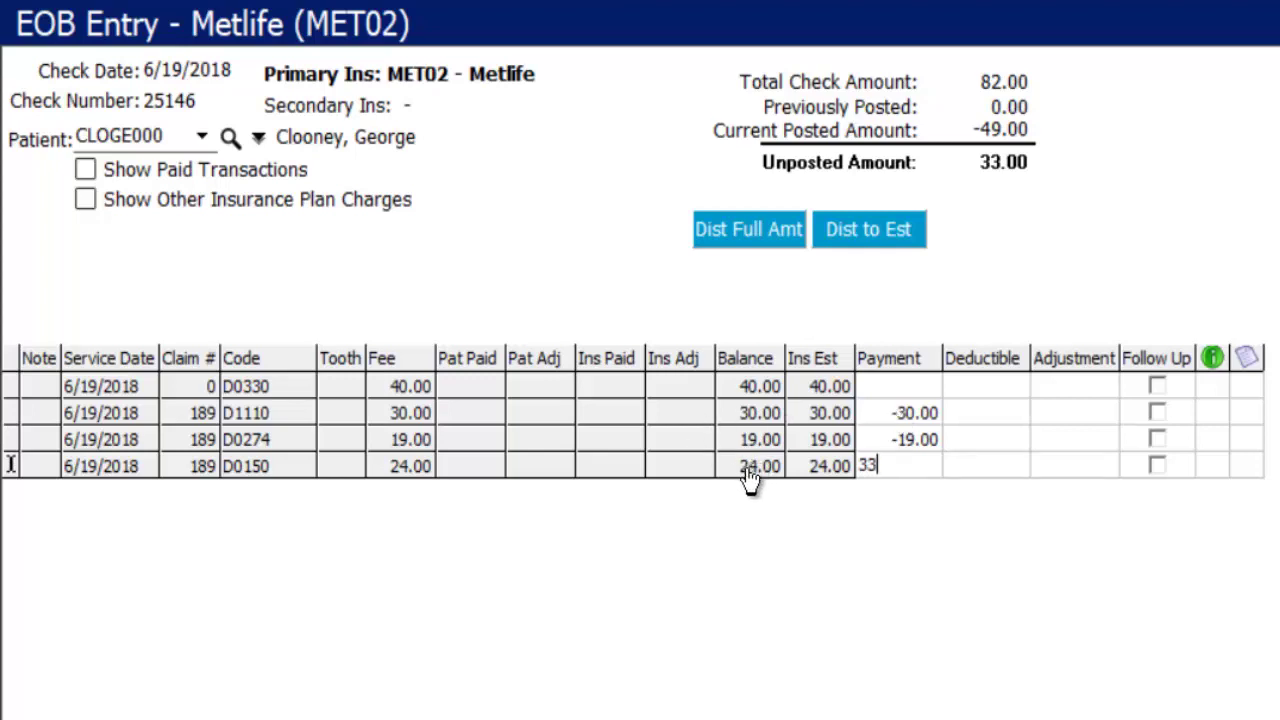
- Accept the 9.00 adjustment on D0150 and confirm the expected payment of 33.00
{"action": "double_click", "coordinate": [889, 466]}
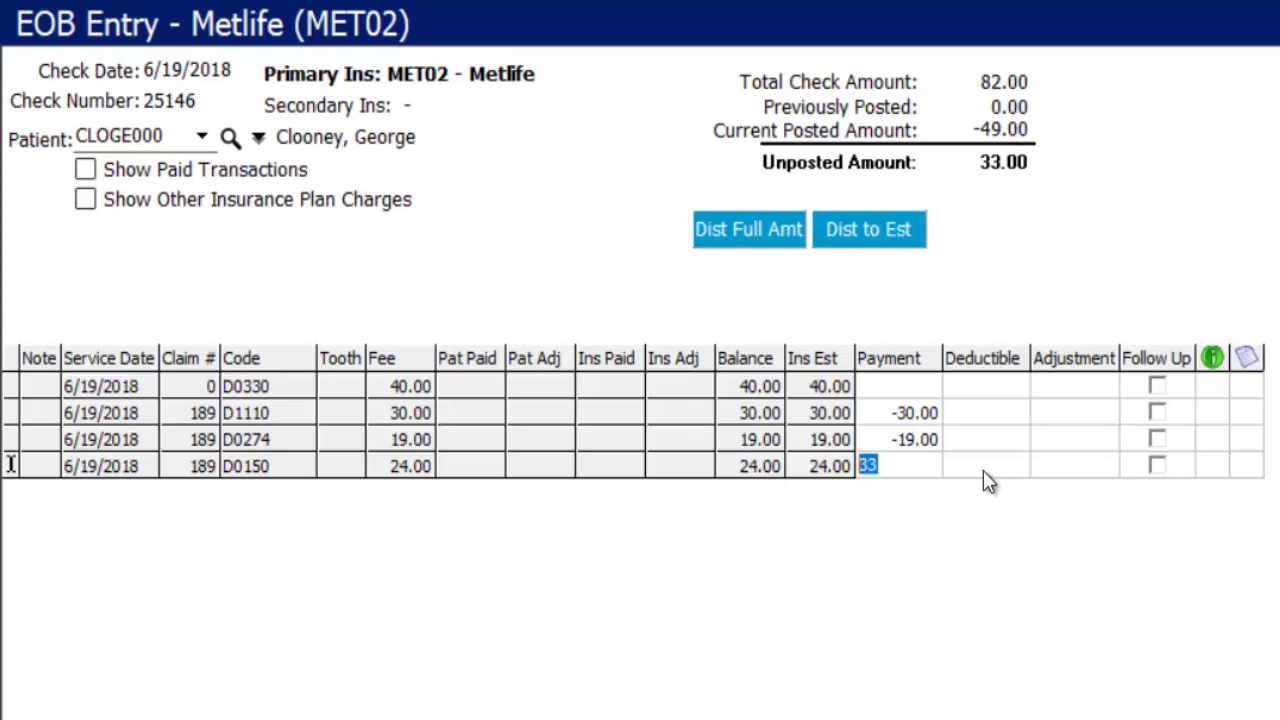
{"action": "left_click", "coordinate": [1101, 474]}
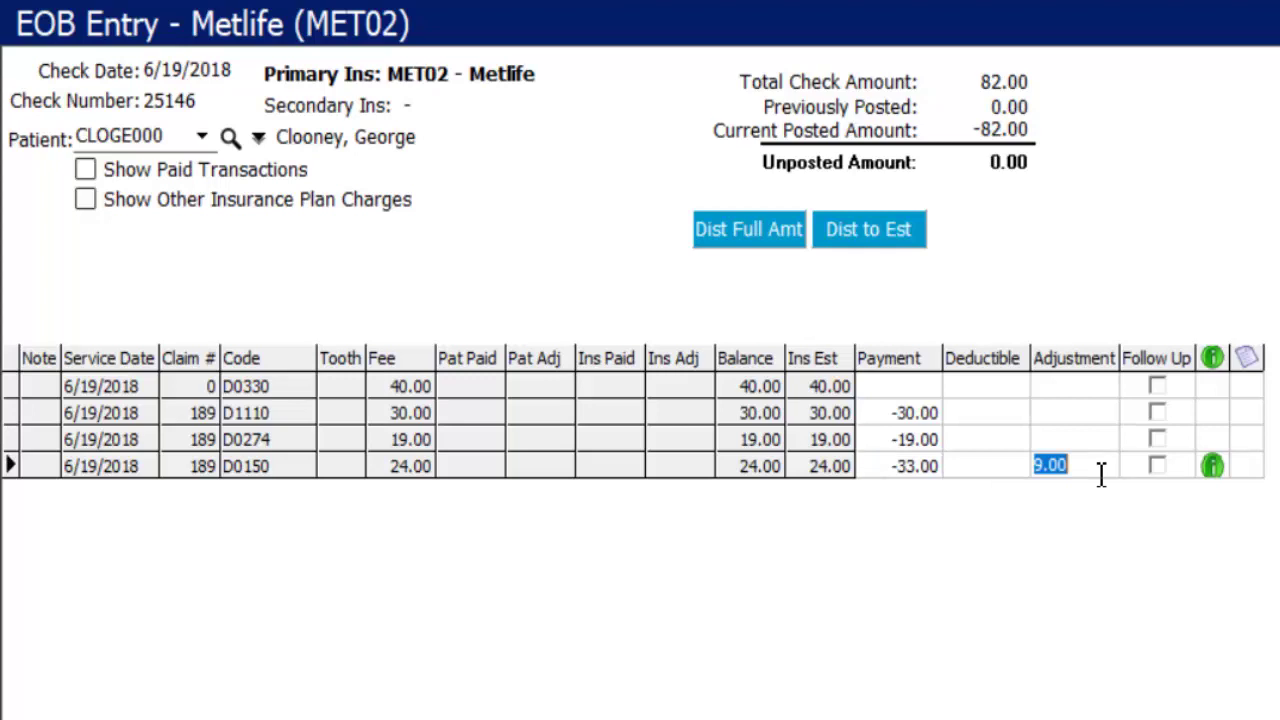
{"action": "left_click", "coordinate": [925, 470]}
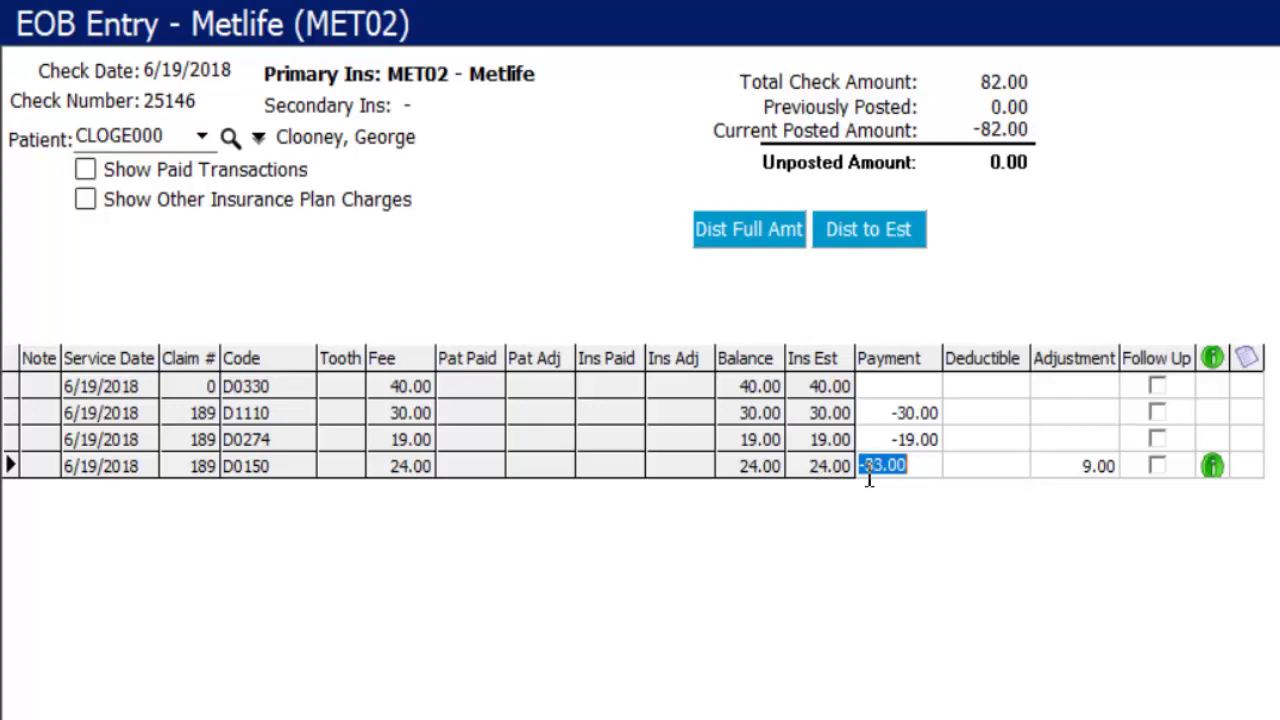
{"action": "left_click", "coordinate": [1206, 470]}
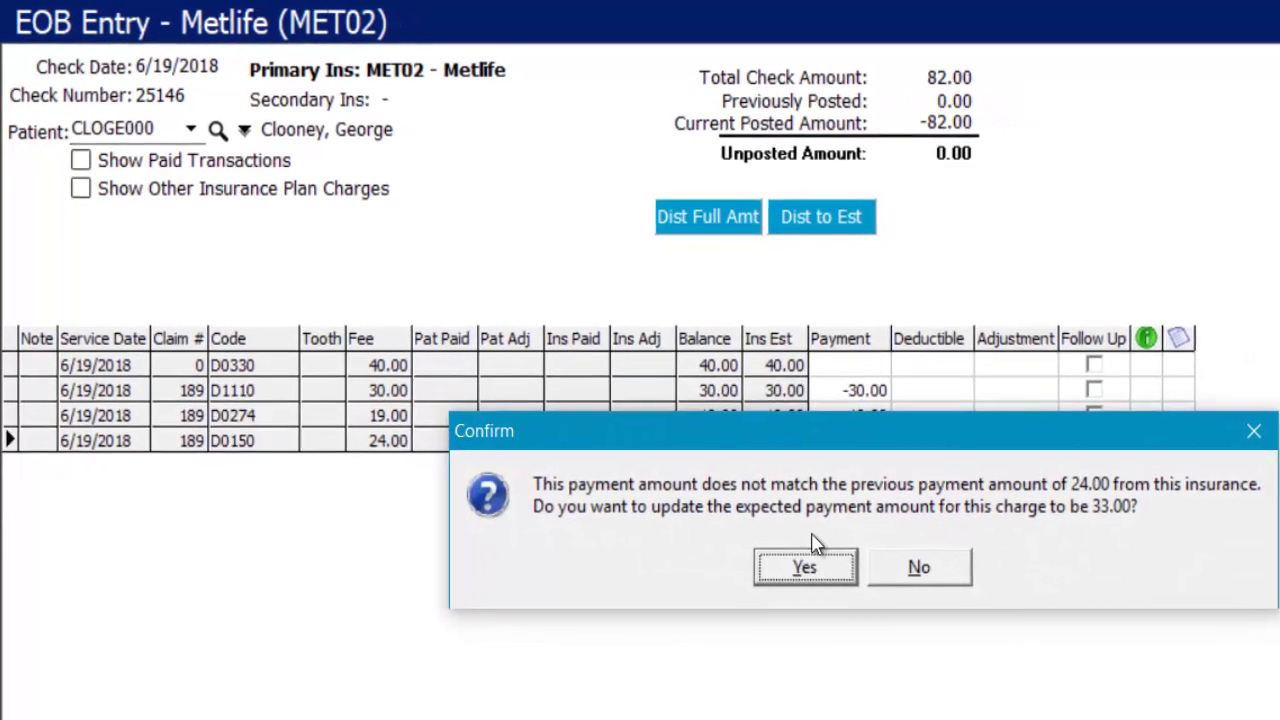
{"action": "left_click", "coordinate": [790, 566]}
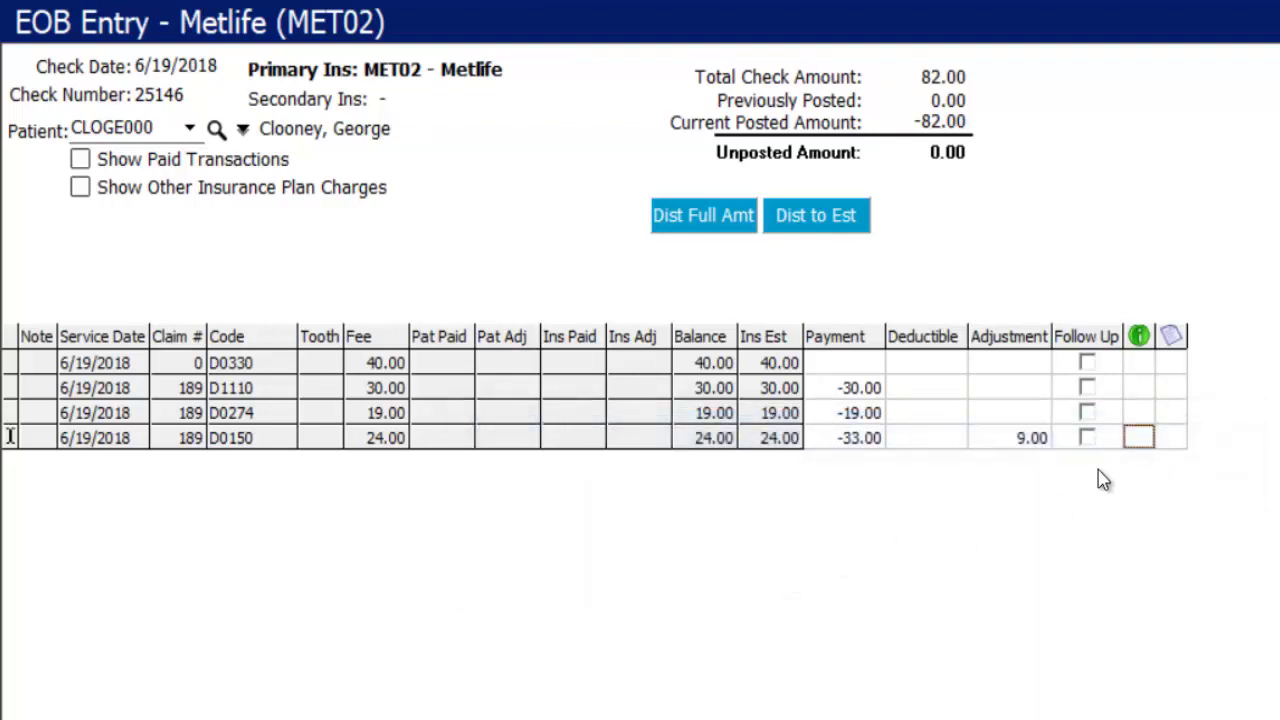
- Save a NOTE-coded billing note 'Insurance paid higher than expected' on D0150, set to print on the statement
{"action": "left_click", "coordinate": [1179, 440]}
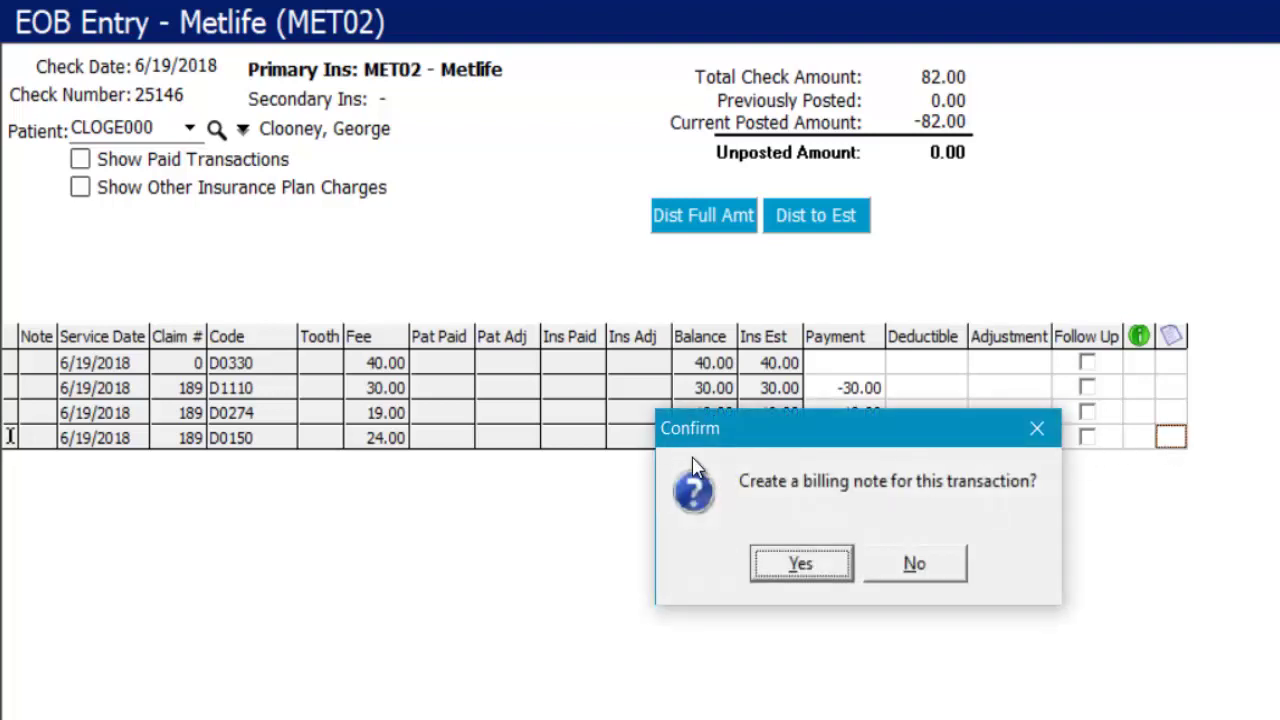
{"action": "left_click", "coordinate": [801, 566]}
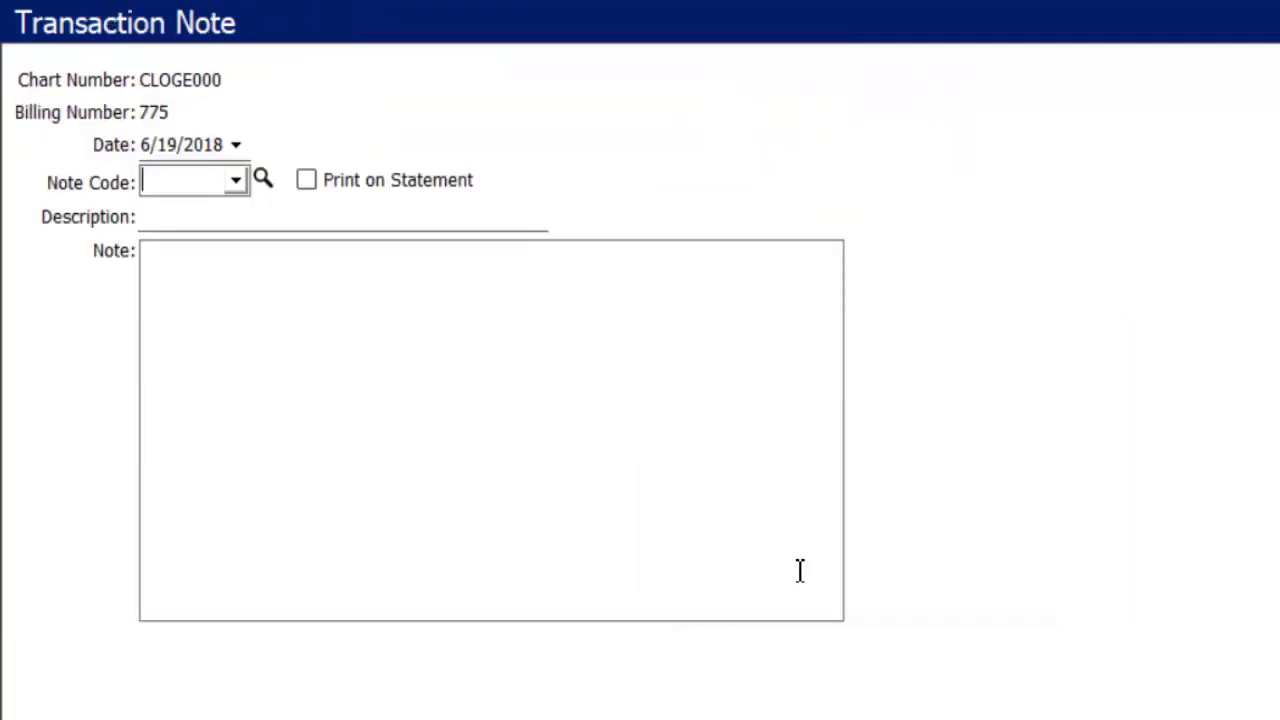
{"action": "left_click", "coordinate": [235, 180]}
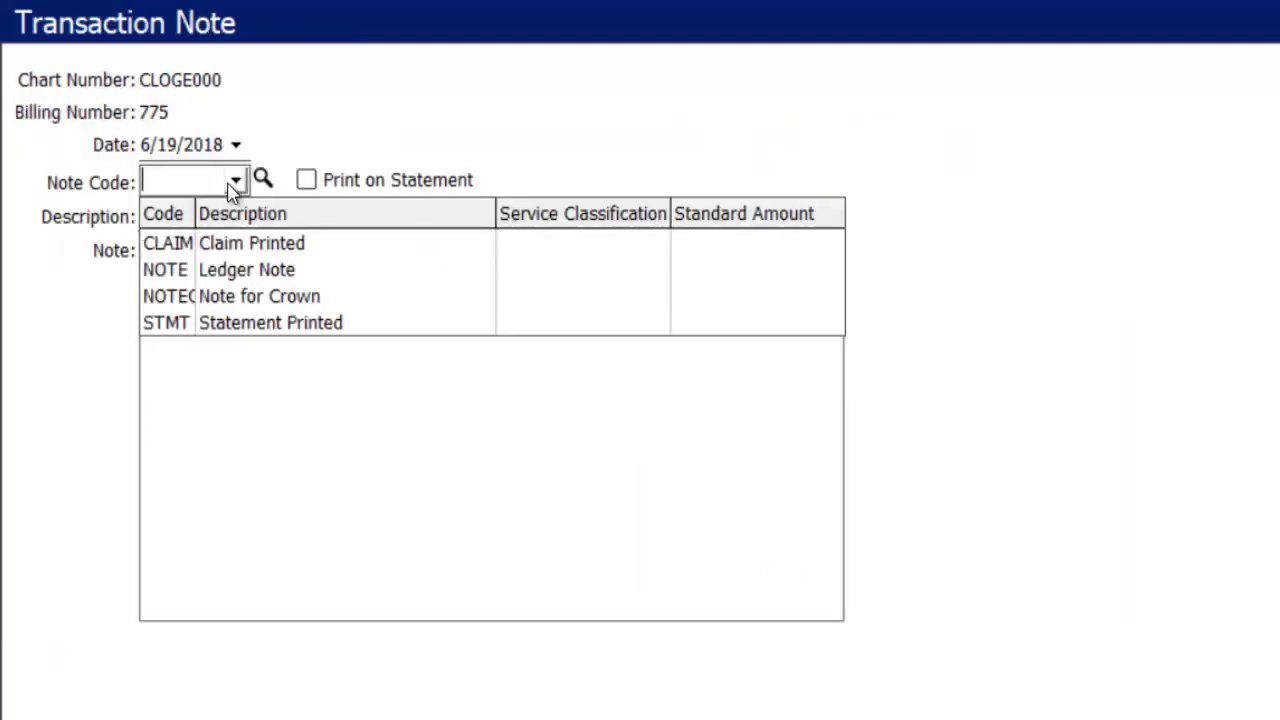
{"action": "left_click", "coordinate": [203, 270]}
{"action": "key", "text": "Tab"}
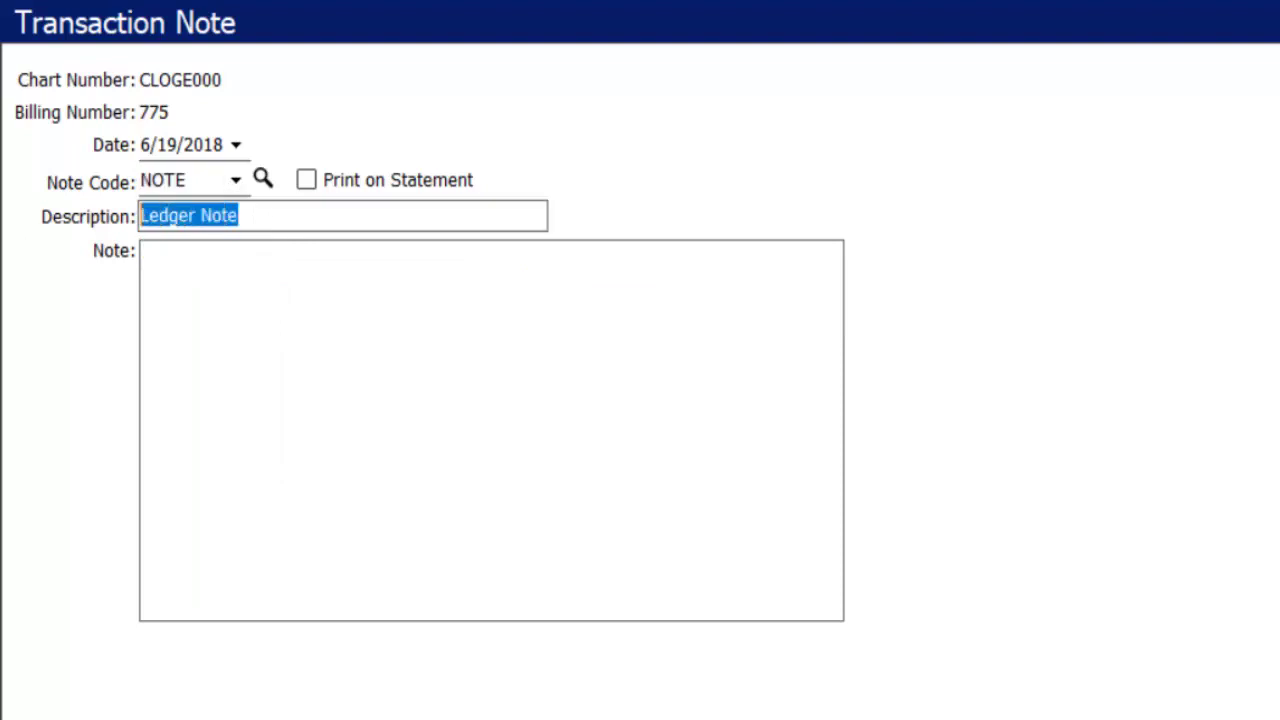
{"action": "key", "text": "BackSpace"}
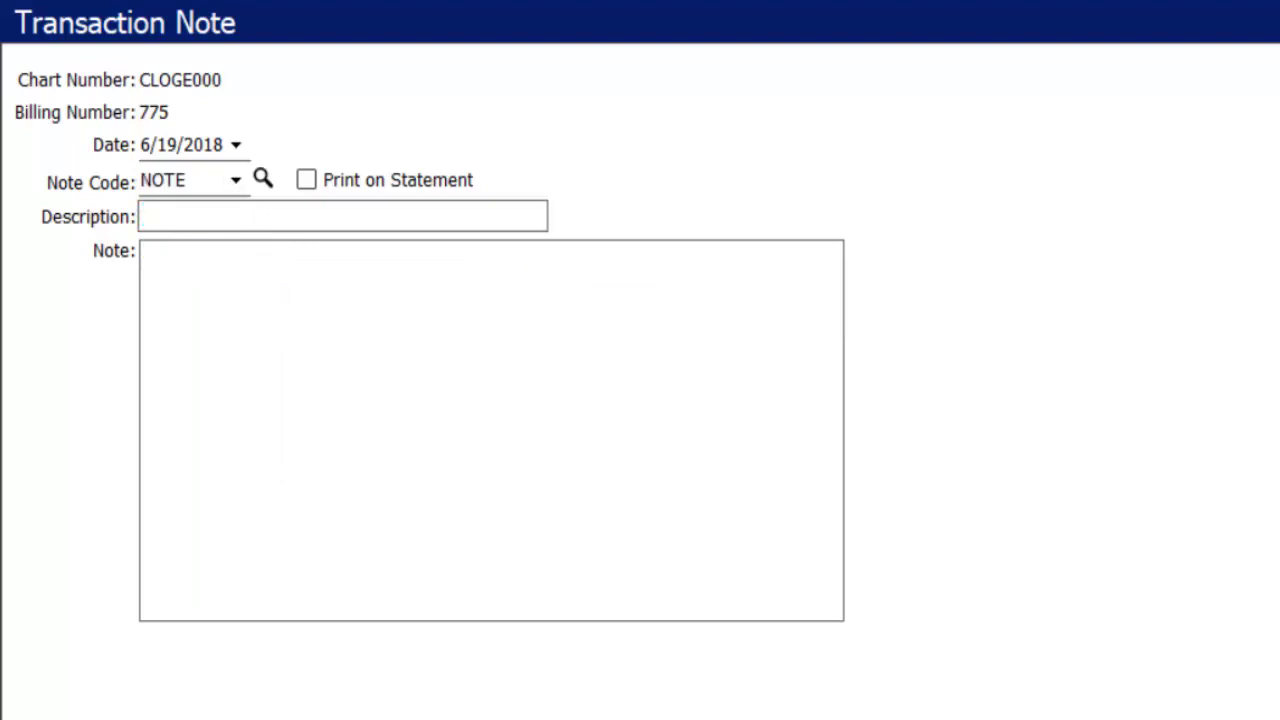
{"action": "type", "text": "Insurance paid higher than expected"}
{"action": "left_click", "coordinate": [306, 180]}
{"action": "left_click", "coordinate": [358, 301]}
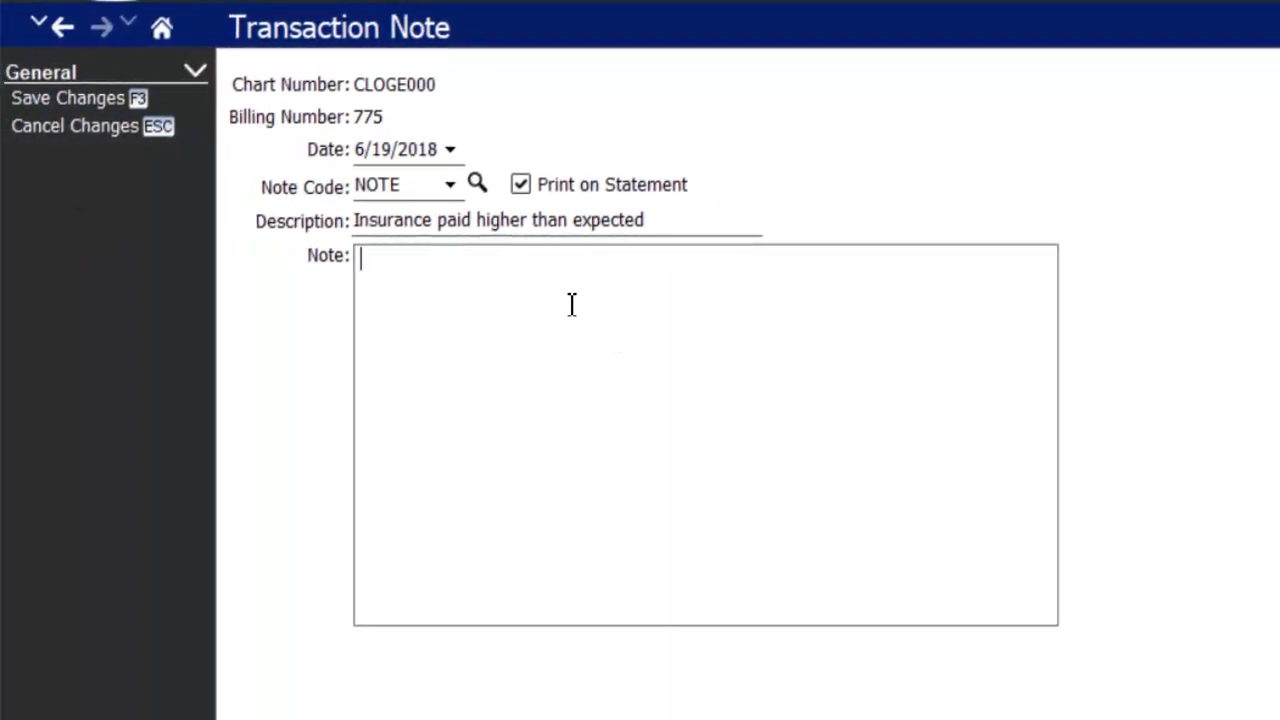
{"action": "left_click", "coordinate": [521, 187]}
{"action": "left_click", "coordinate": [520, 190]}
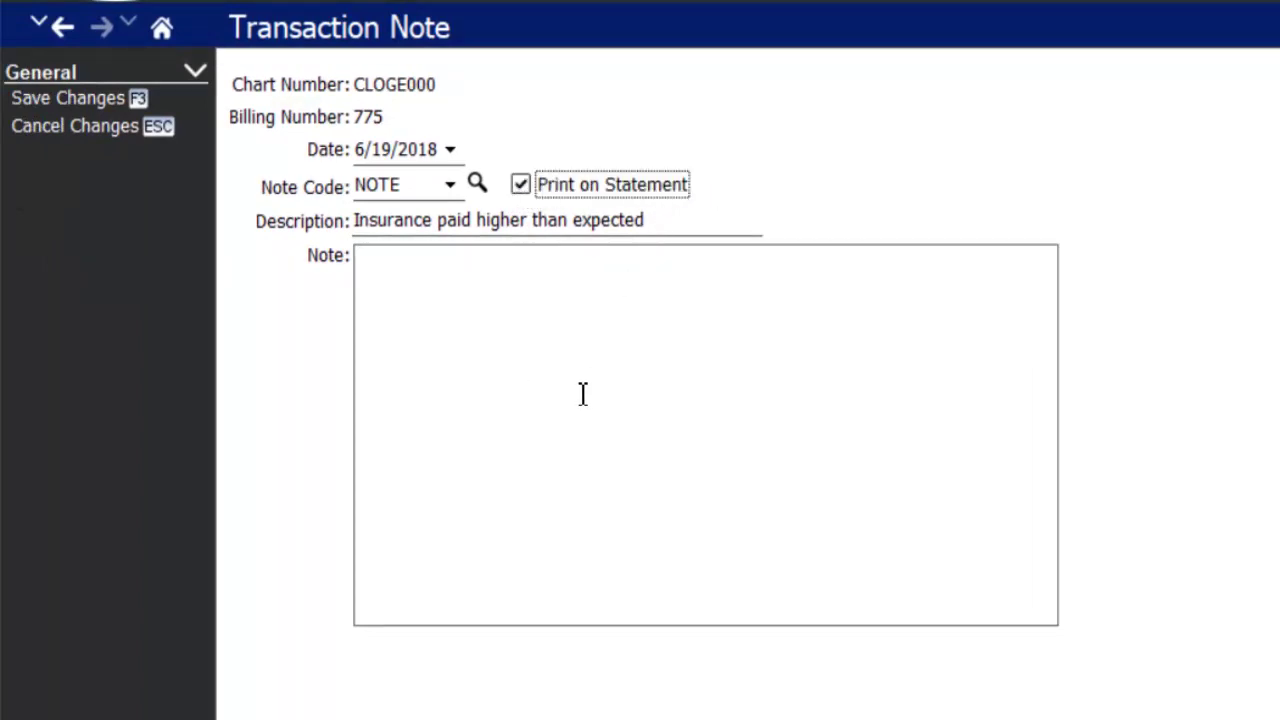
{"action": "left_click", "coordinate": [70, 98]}
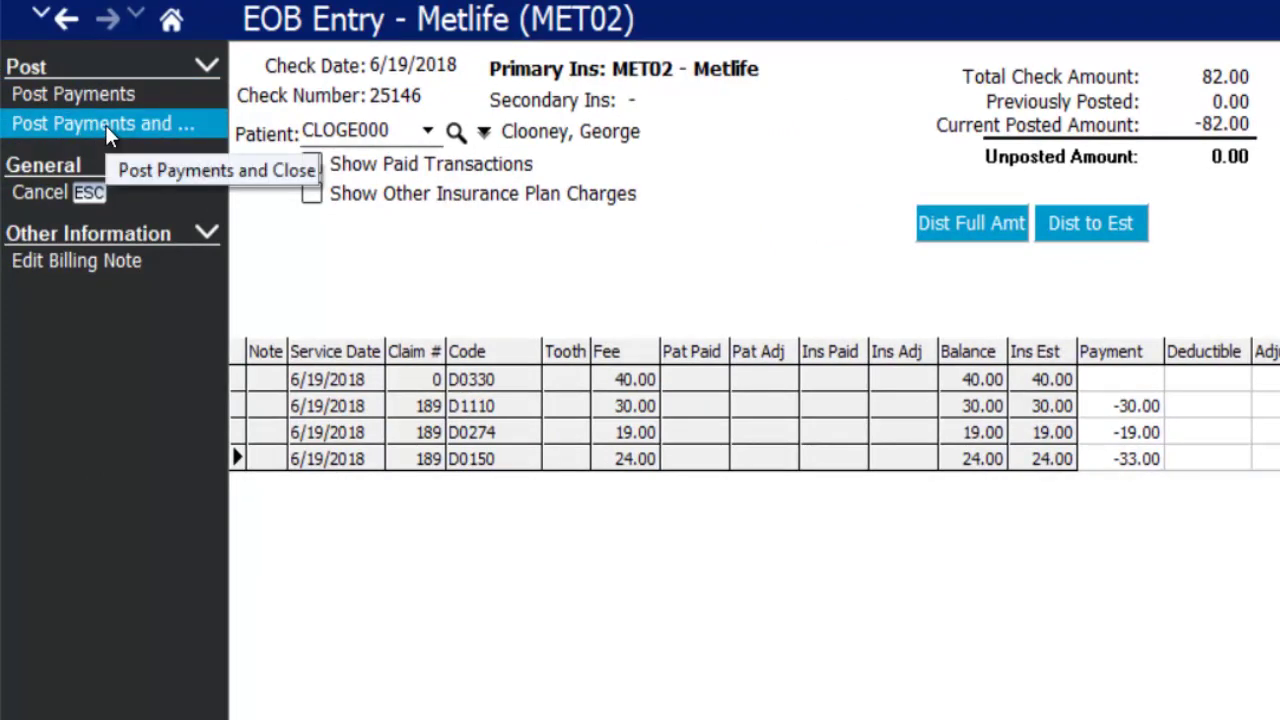
- Post the Metlife check payments and acknowledge that the claim was marked paid
{"action": "left_click", "coordinate": [105, 125]}
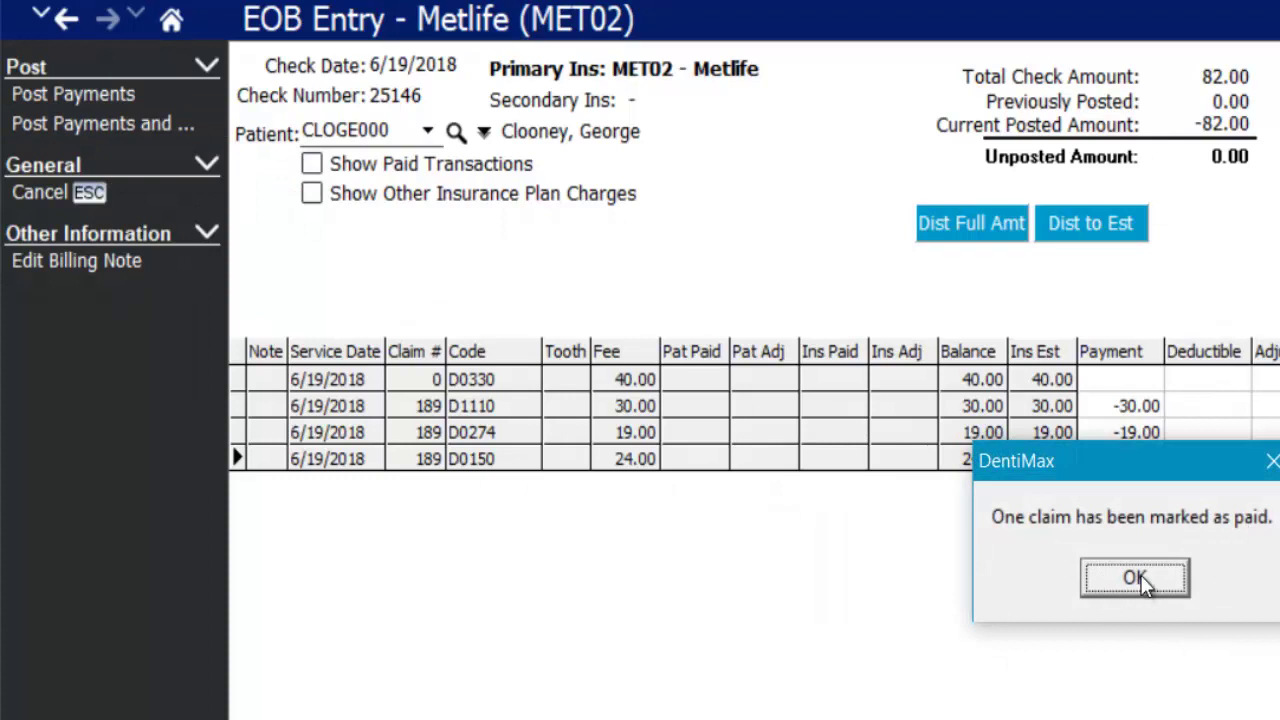
{"action": "left_click", "coordinate": [1137, 576]}
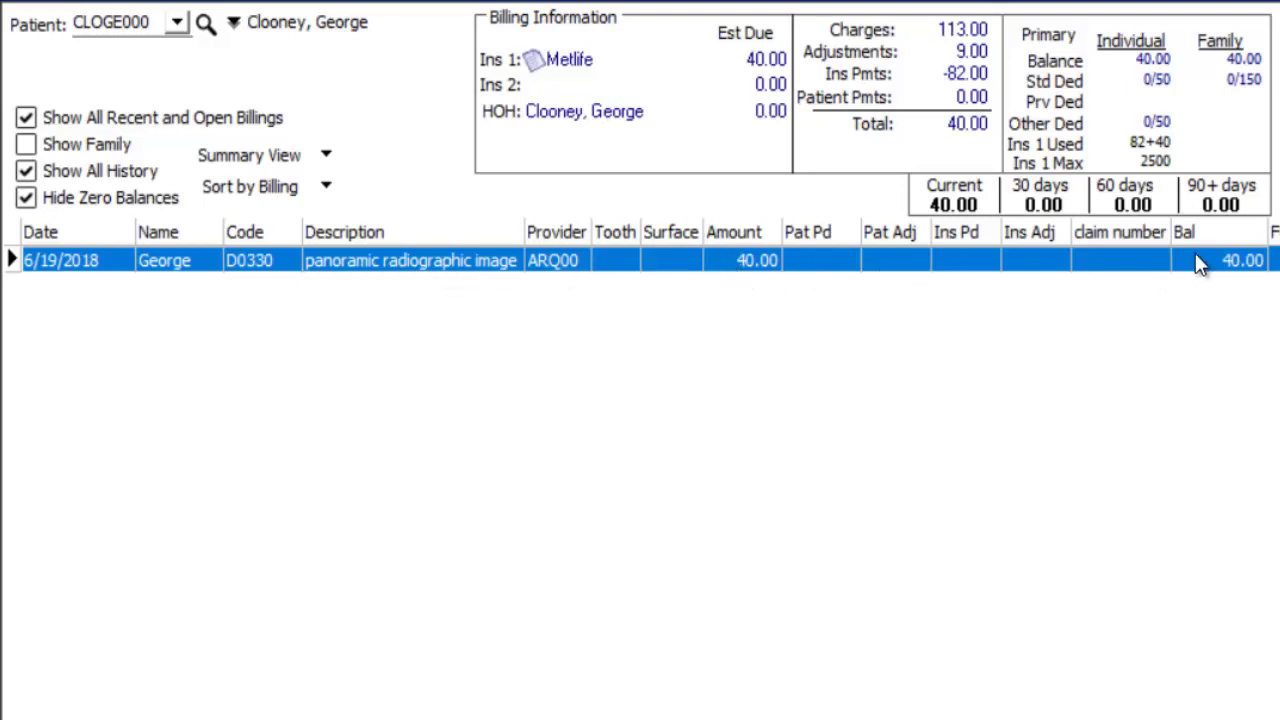
- Untick Hide Zero Balances, switch to Detail View to inspect payments, and select the D0330 charge
{"action": "left_click", "coordinate": [24, 199]}
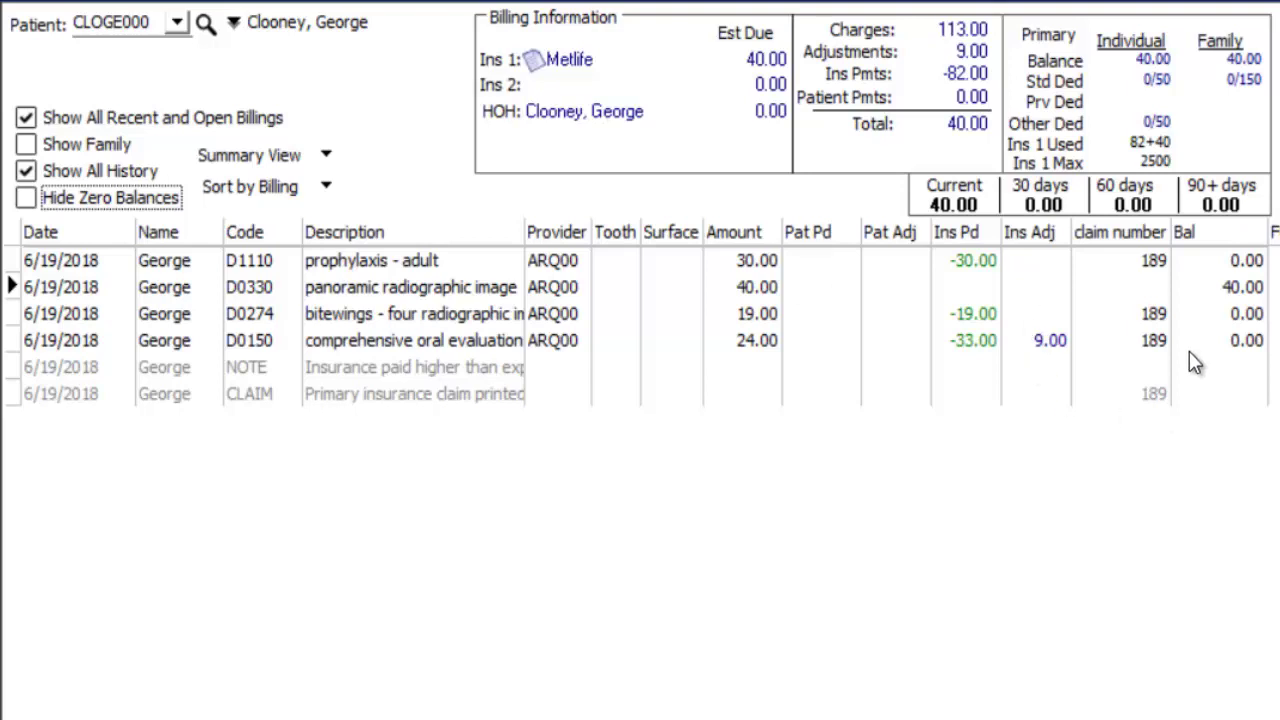
{"action": "left_click", "coordinate": [215, 159]}
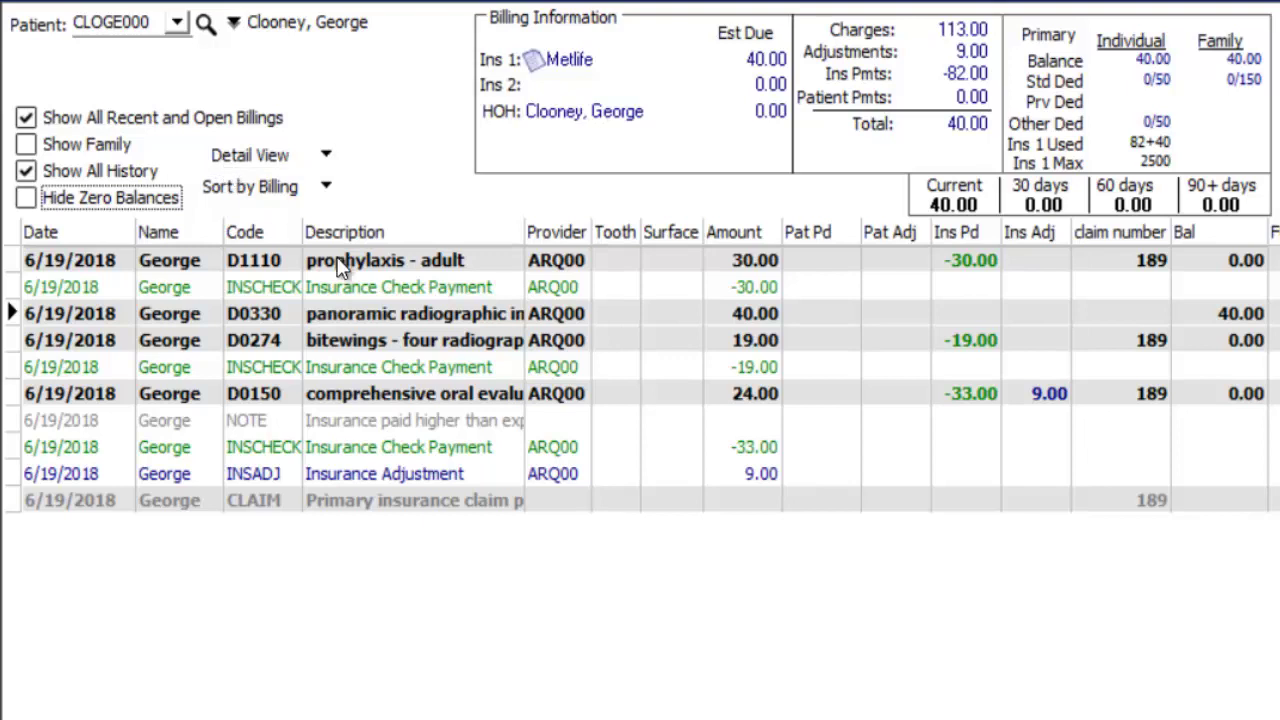
{"action": "left_click", "coordinate": [90, 369]}
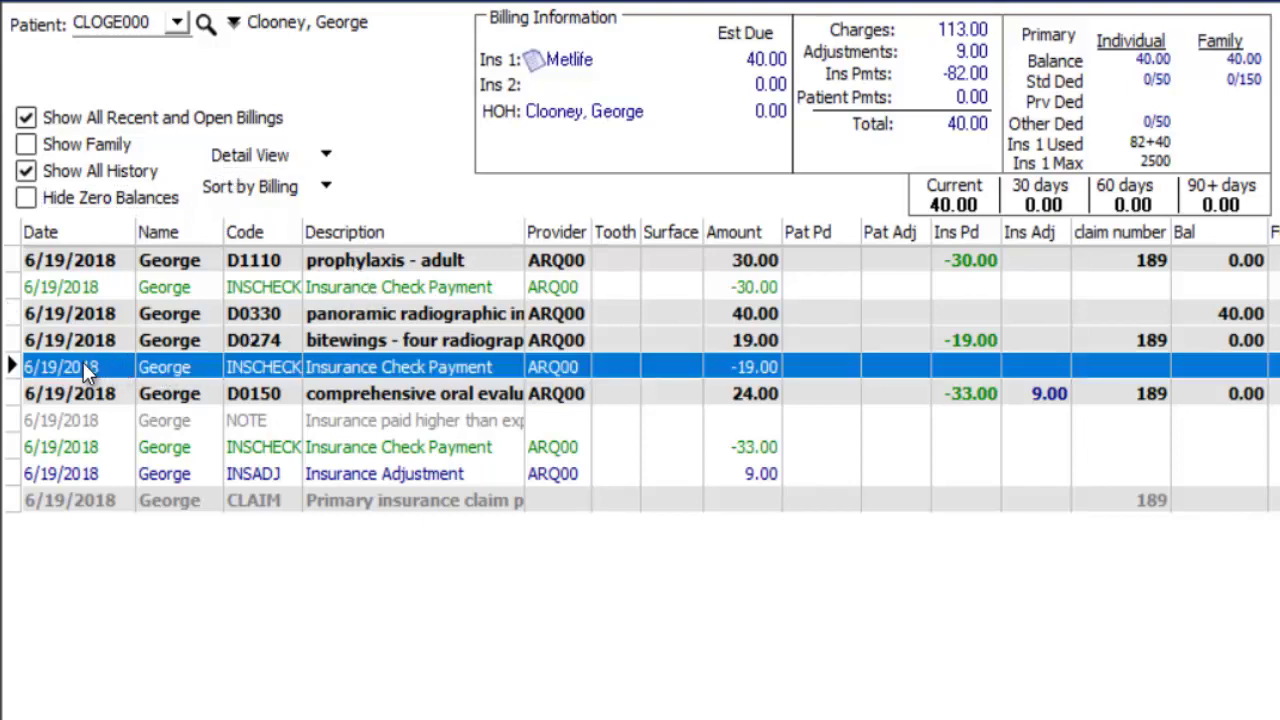
{"action": "mouse_move", "coordinate": [481, 364]}
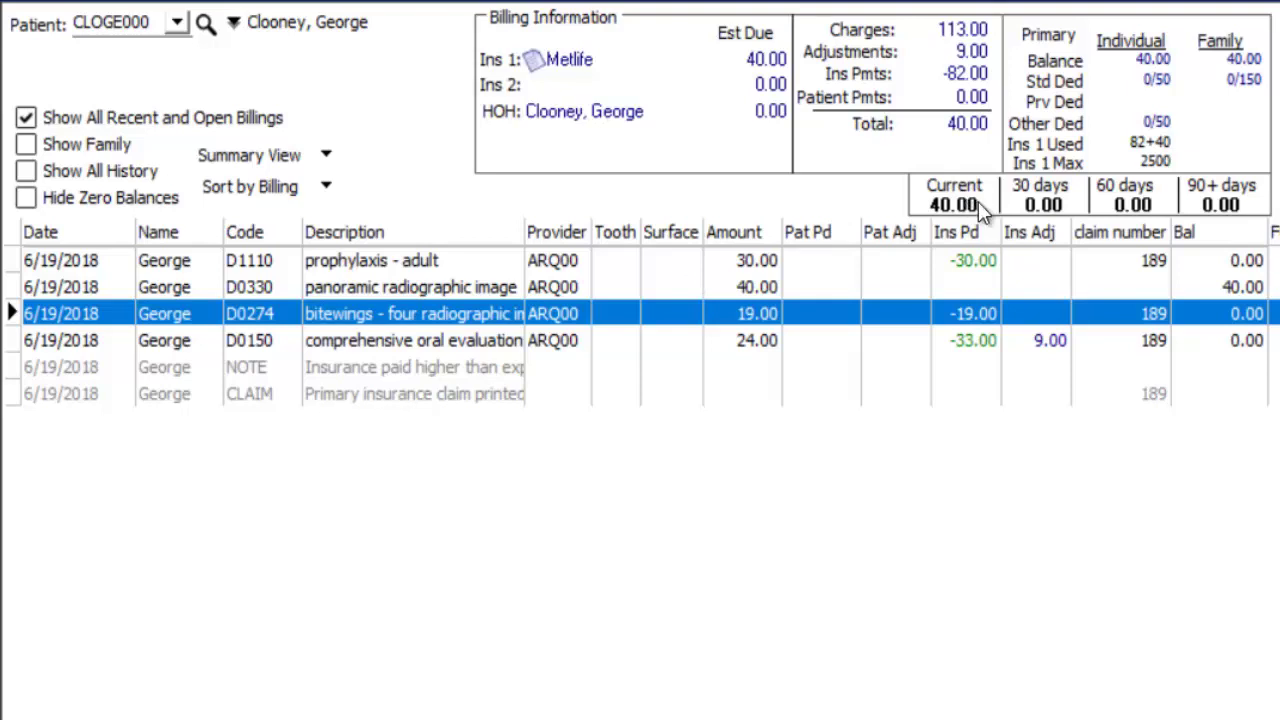
{"action": "left_click", "coordinate": [421, 284]}
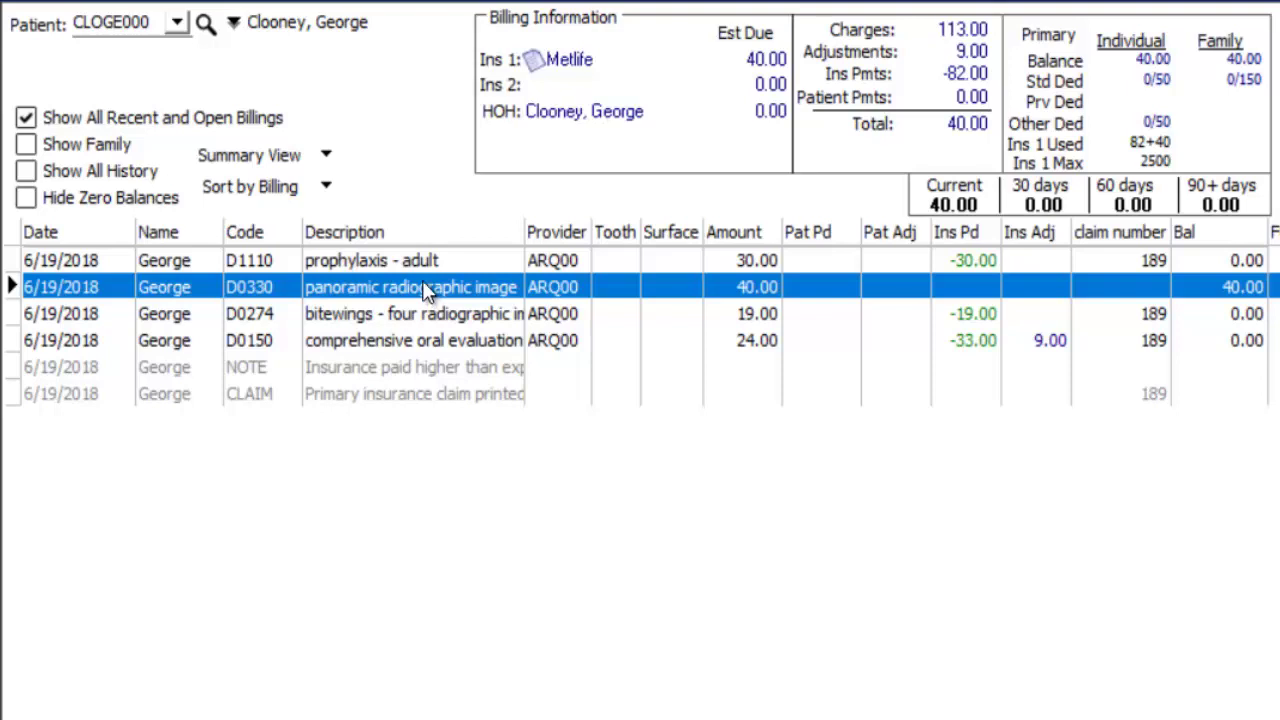
- Flag the D0330 panoramic image charge as Do Not Bill Insurance and save it
{"action": "double_click", "coordinate": [422, 284]}
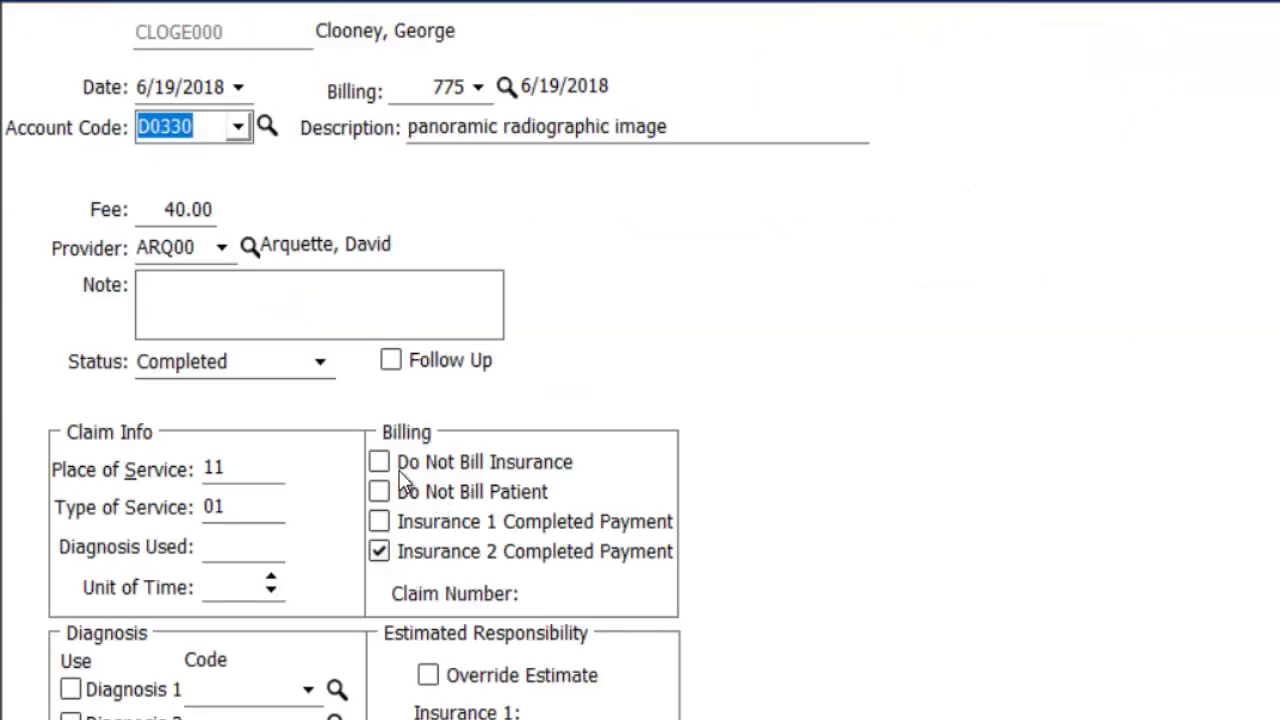
{"action": "left_click", "coordinate": [383, 464]}
{"action": "left_click", "coordinate": [380, 462]}
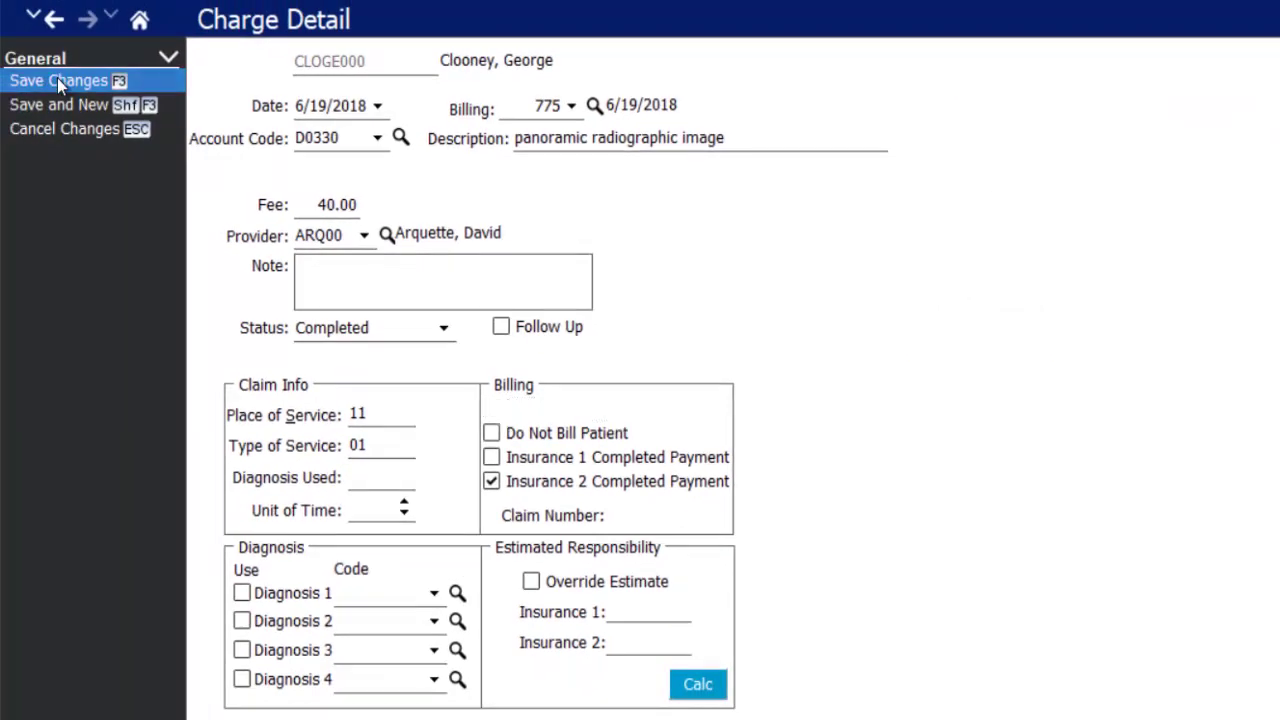
{"action": "left_click", "coordinate": [57, 80]}
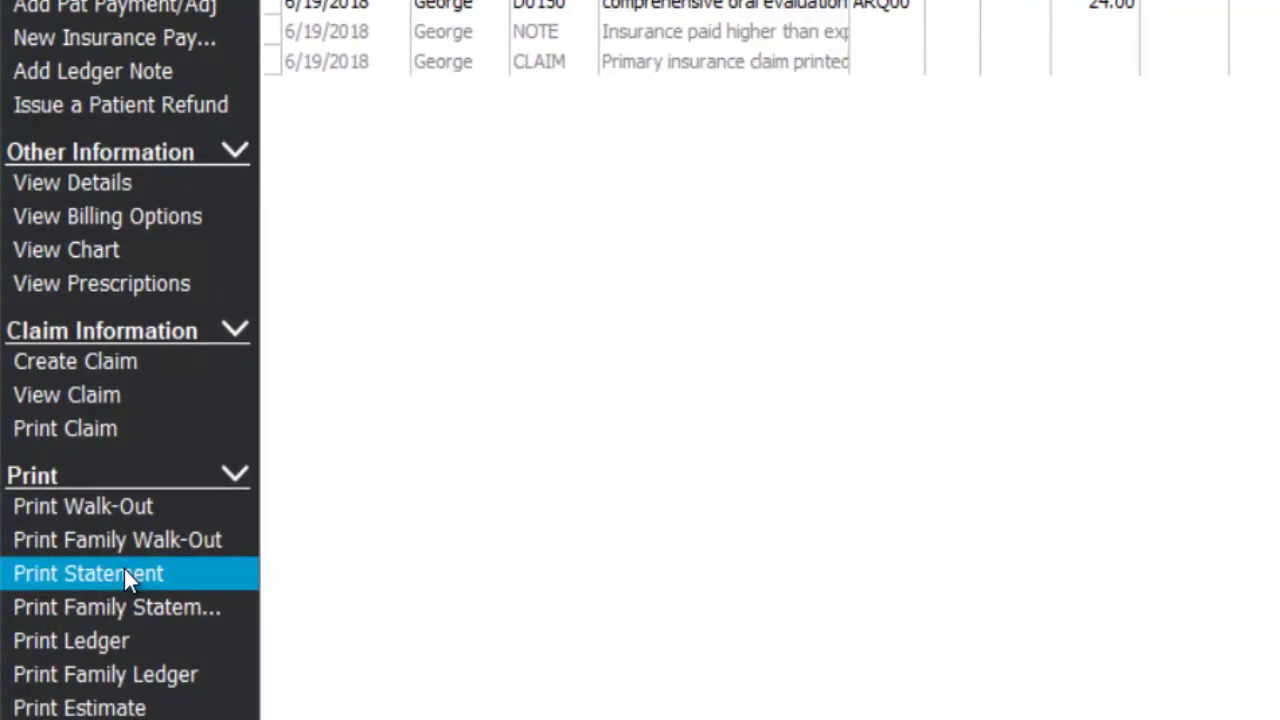
- Generate a Patient Statement print preview showing 40.00 current and scroll through it
{"action": "left_click", "coordinate": [124, 573]}
{"action": "key", "text": "alt+Down"}
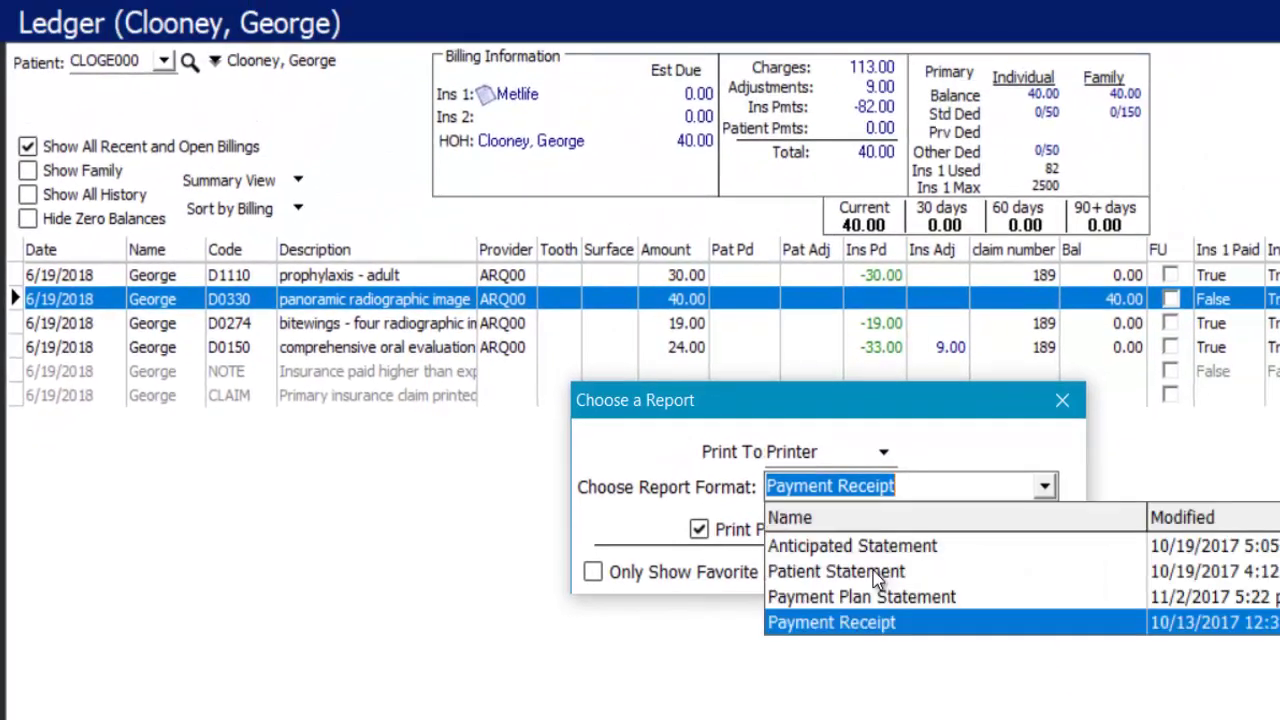
{"action": "left_click", "coordinate": [876, 571]}
{"action": "left_click", "coordinate": [945, 571]}
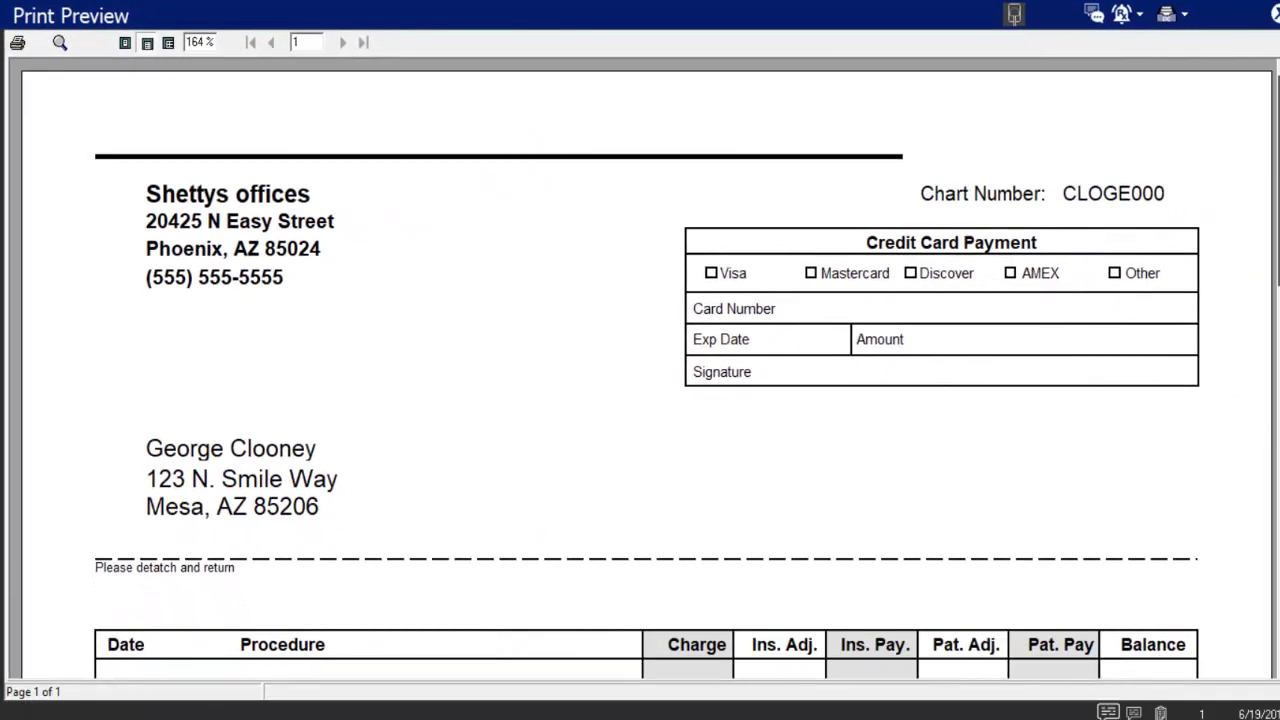
{"action": "scroll", "coordinate": [647, 368], "scroll_direction": "down", "scroll_amount": 3}
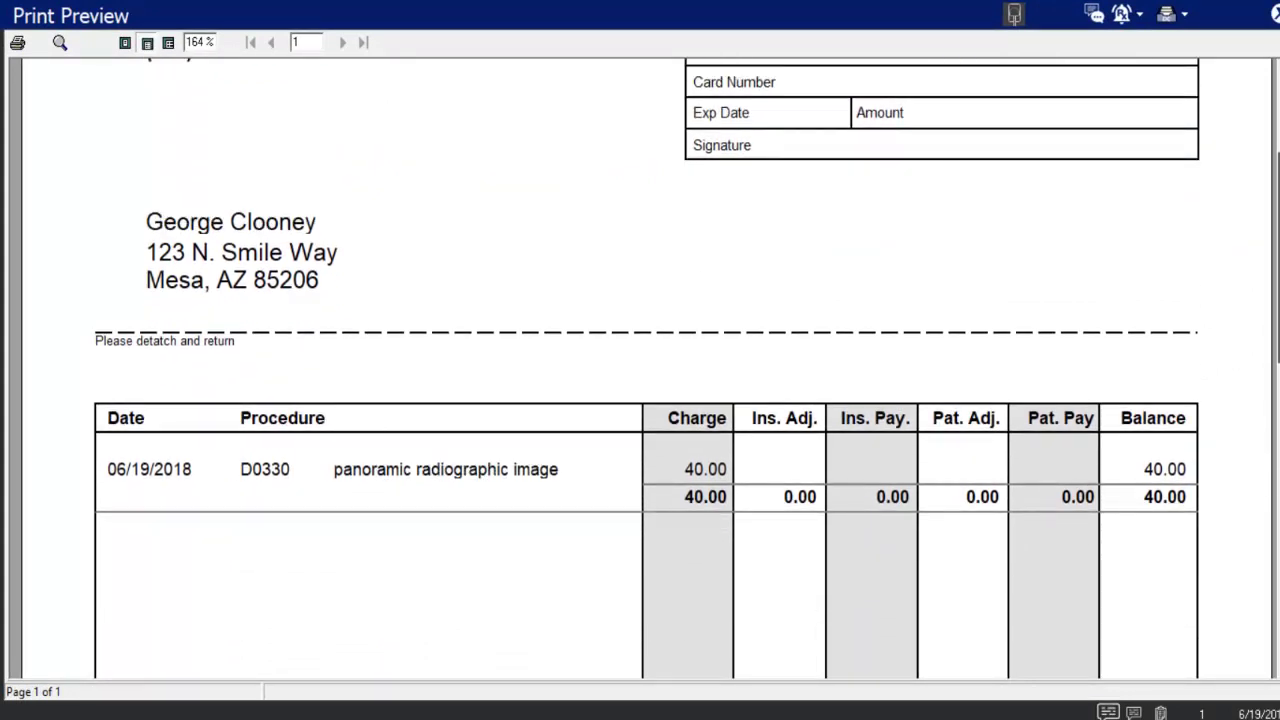
{"action": "scroll", "coordinate": [647, 368], "scroll_direction": "down", "scroll_amount": 1}
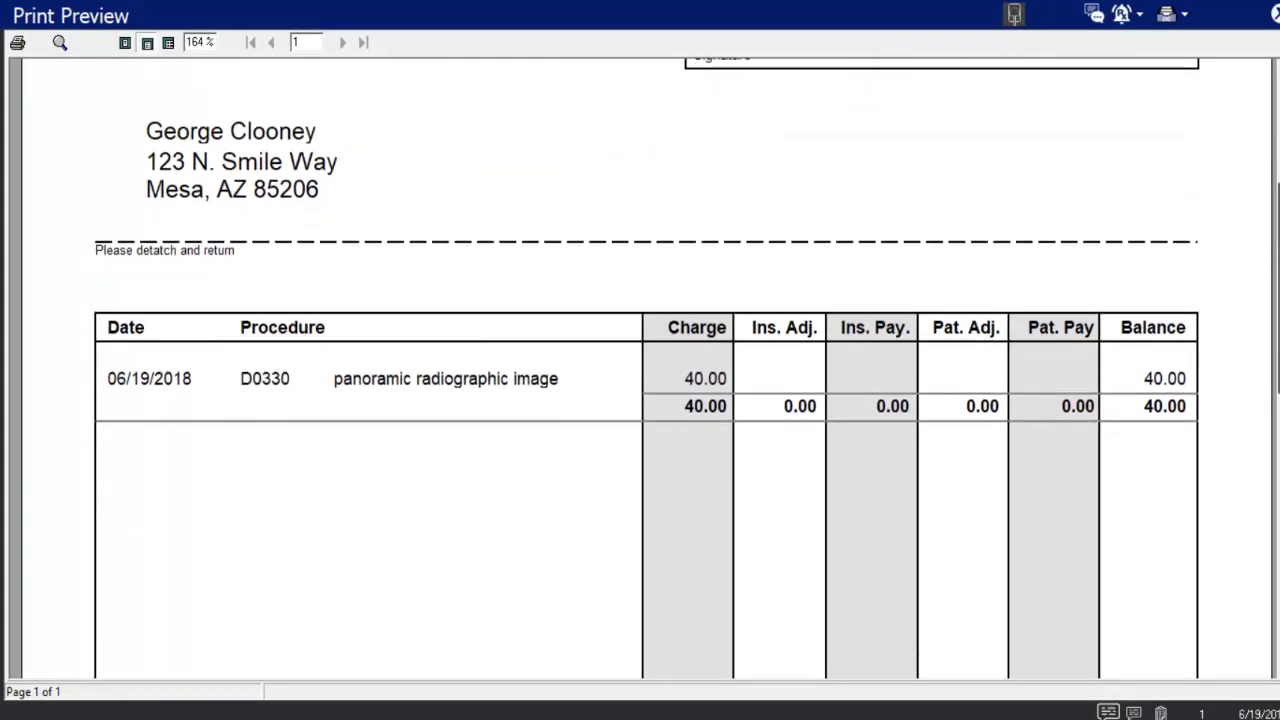
{"action": "scroll", "coordinate": [647, 368], "scroll_direction": "down", "scroll_amount": 1}
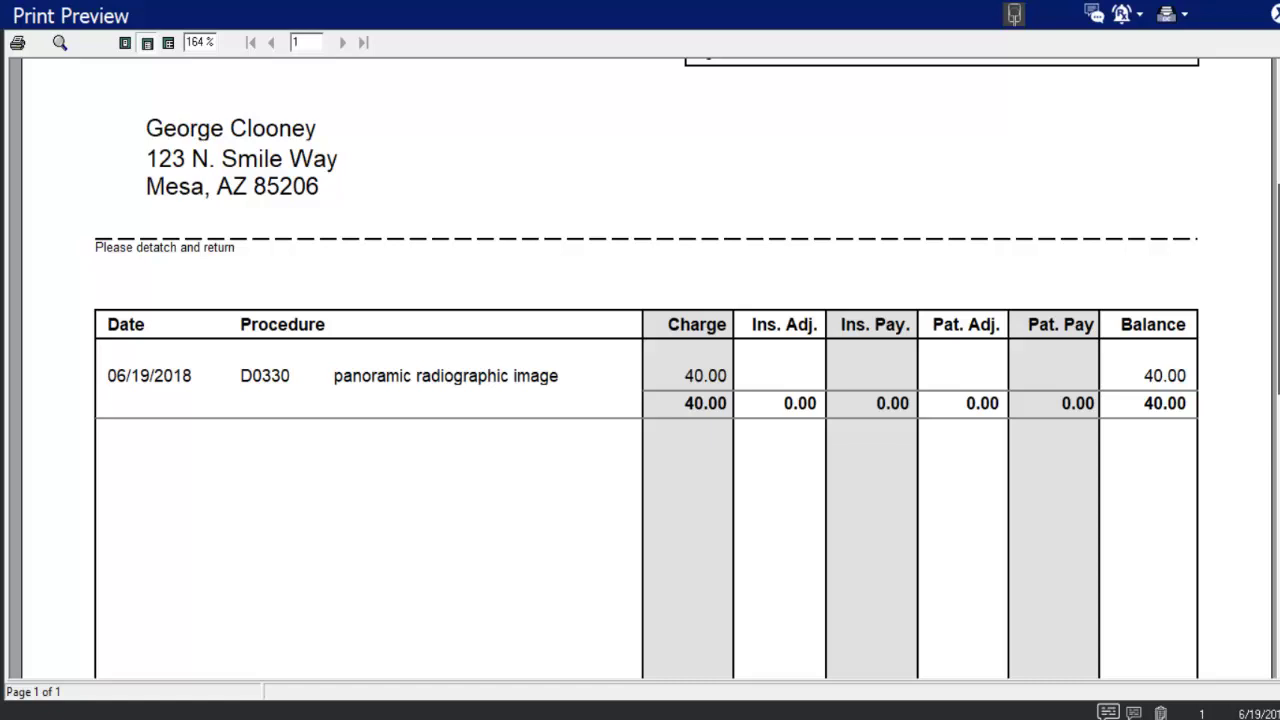
{"action": "scroll", "coordinate": [846, 283], "scroll_direction": "down", "scroll_amount": 5}
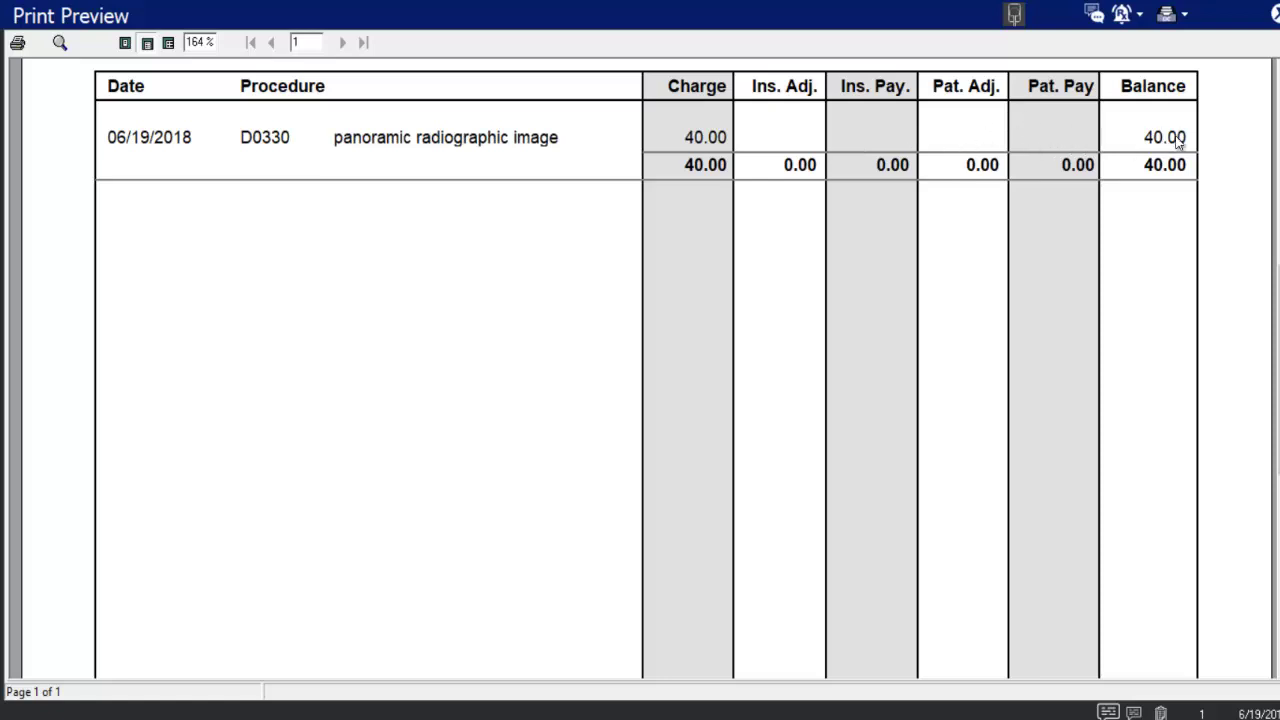
{"action": "scroll", "coordinate": [1277, 290], "scroll_direction": "down", "scroll_amount": 5}
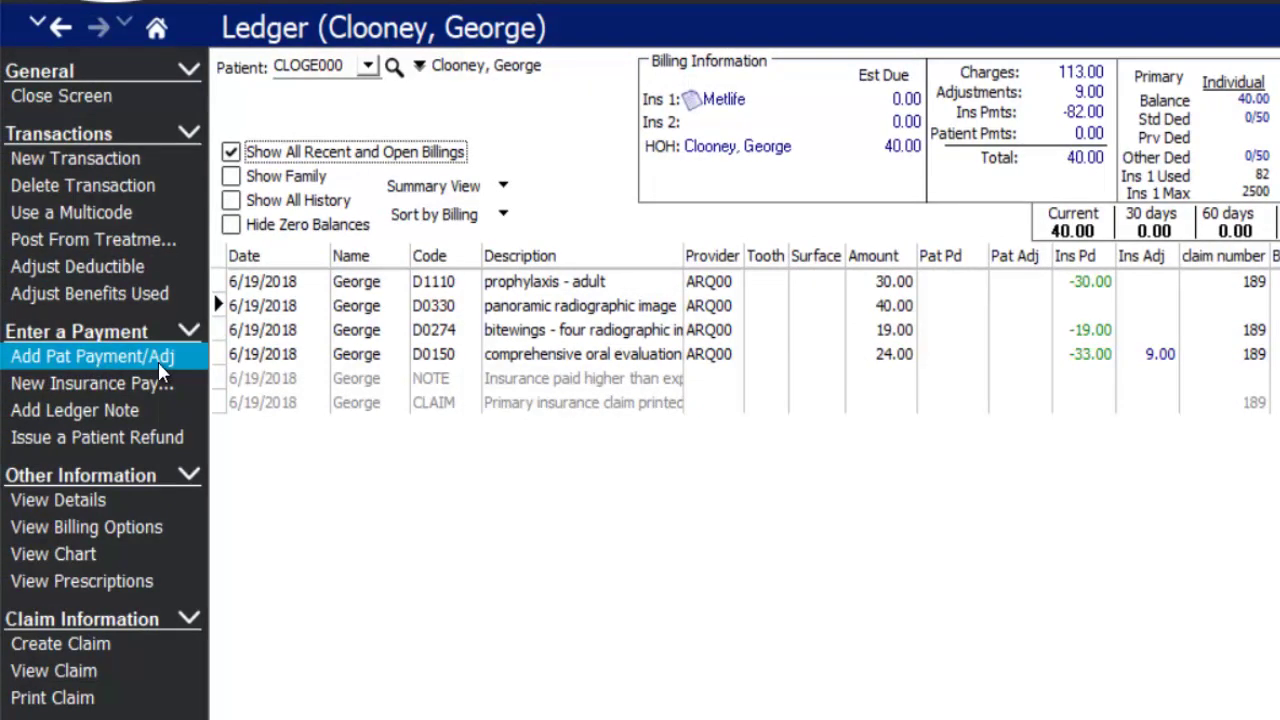
- Start a Credit Card Payment (CCPAY) entry, first trying an amount of 30
{"action": "left_click", "coordinate": [163, 358]}
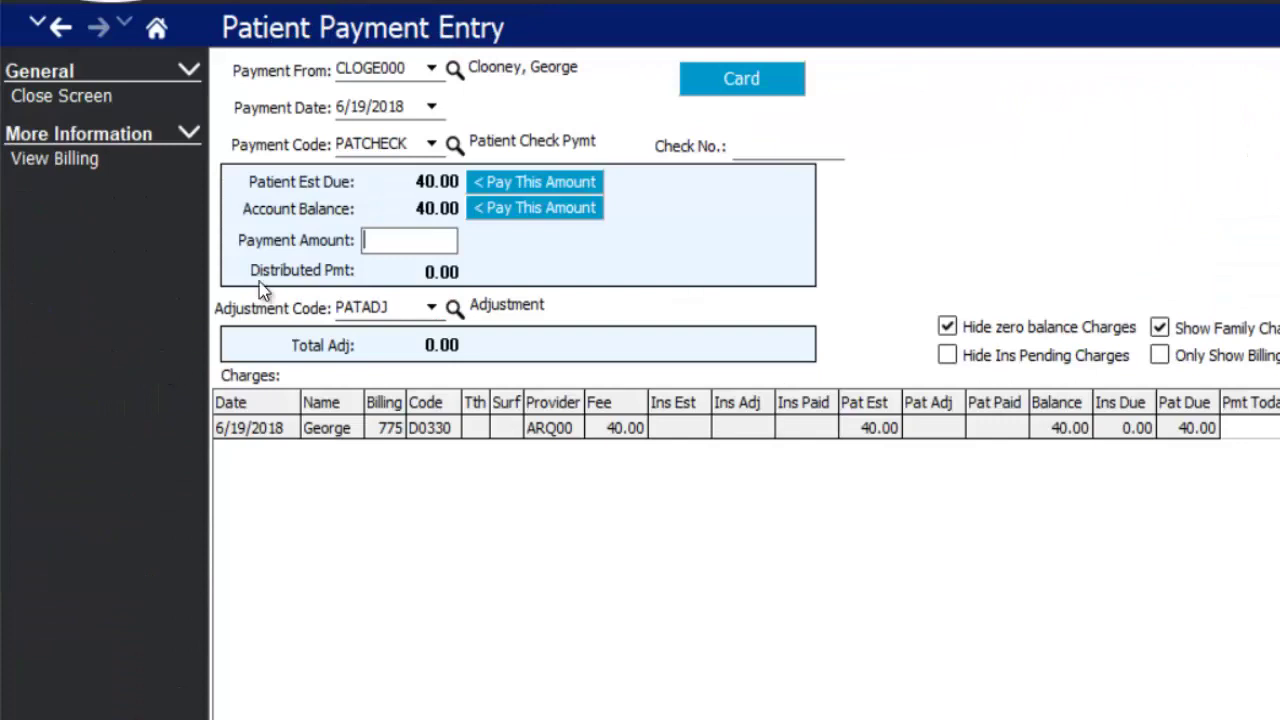
{"action": "left_click", "coordinate": [431, 143]}
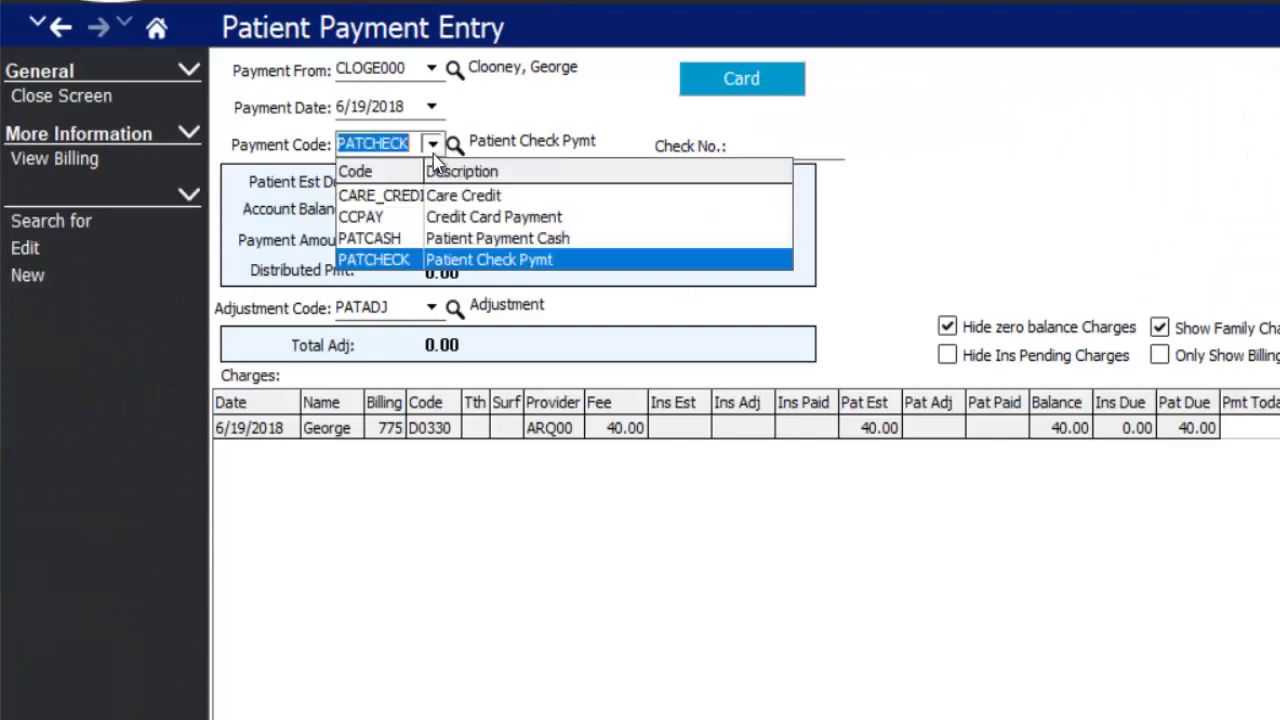
{"action": "left_click", "coordinate": [463, 218]}
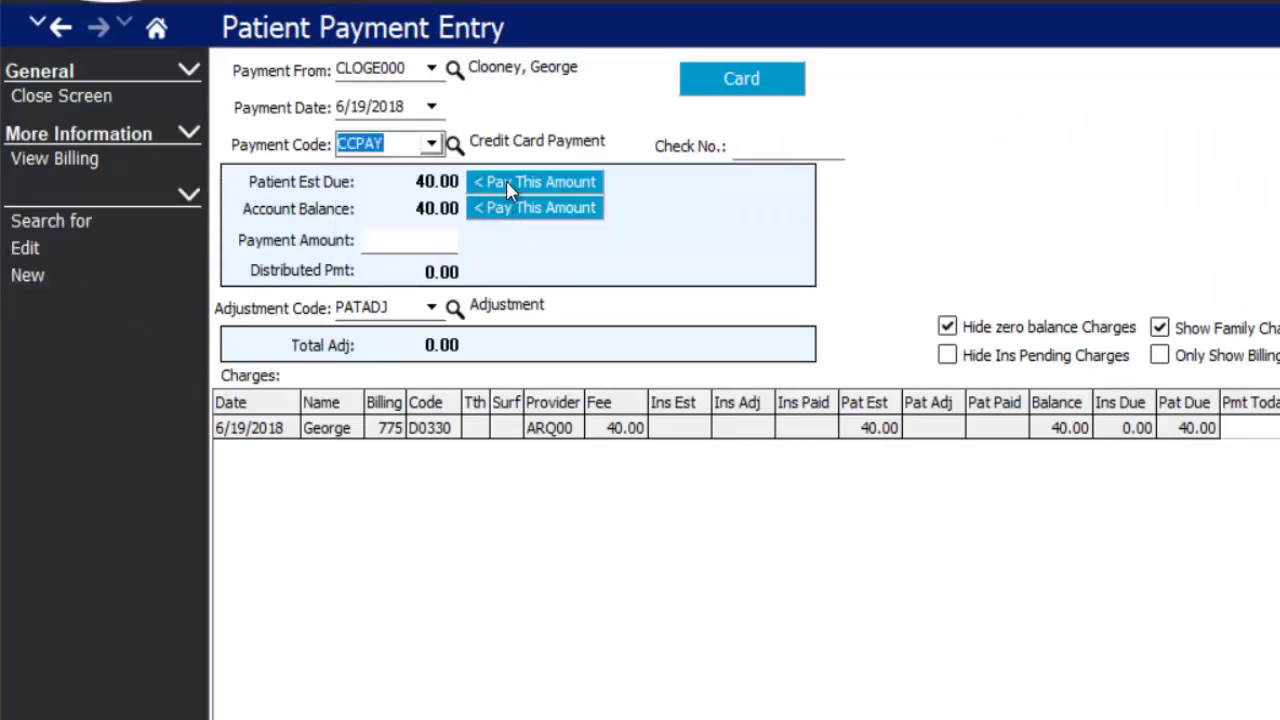
{"action": "left_click", "coordinate": [476, 186]}
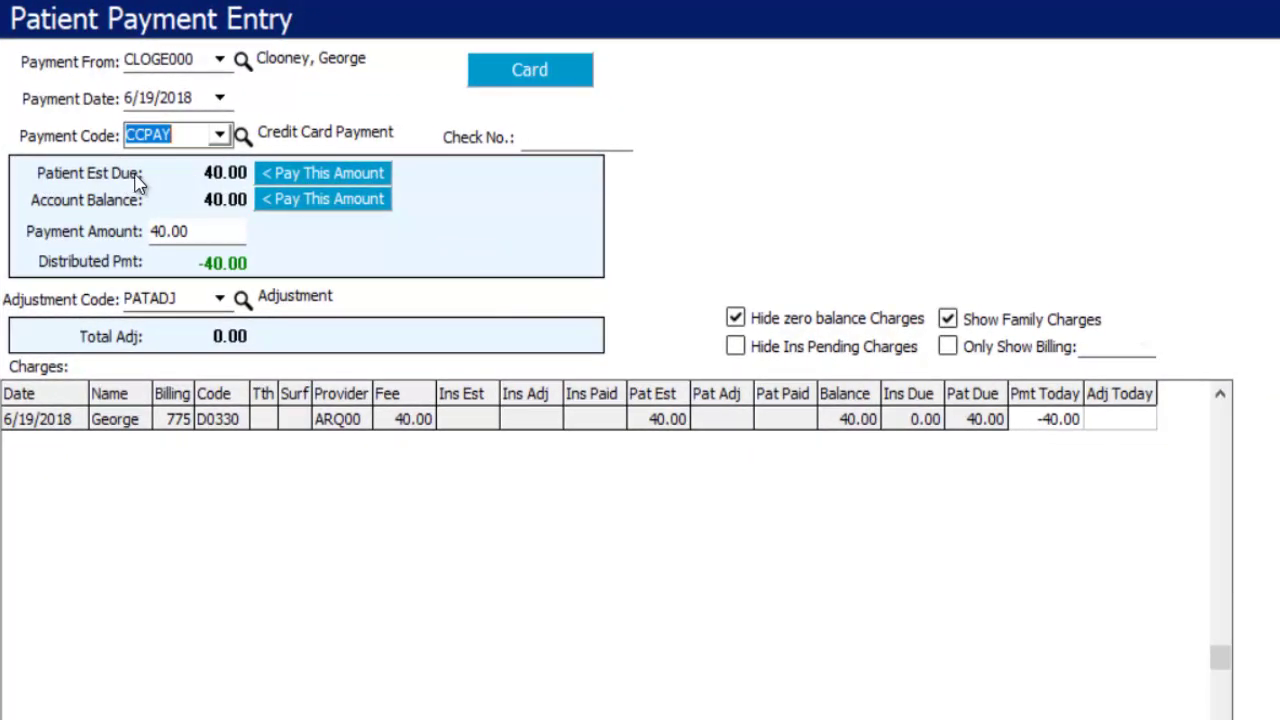
{"action": "left_click", "coordinate": [207, 231]}
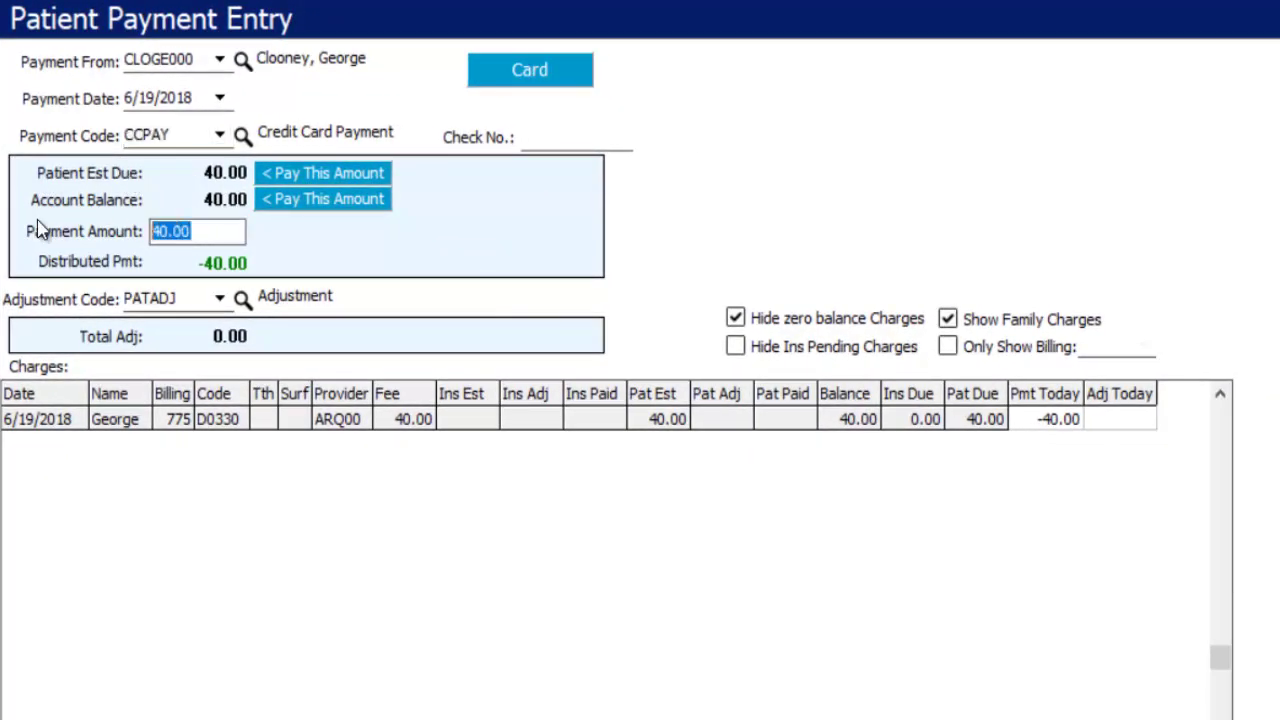
{"action": "type", "text": "30"}
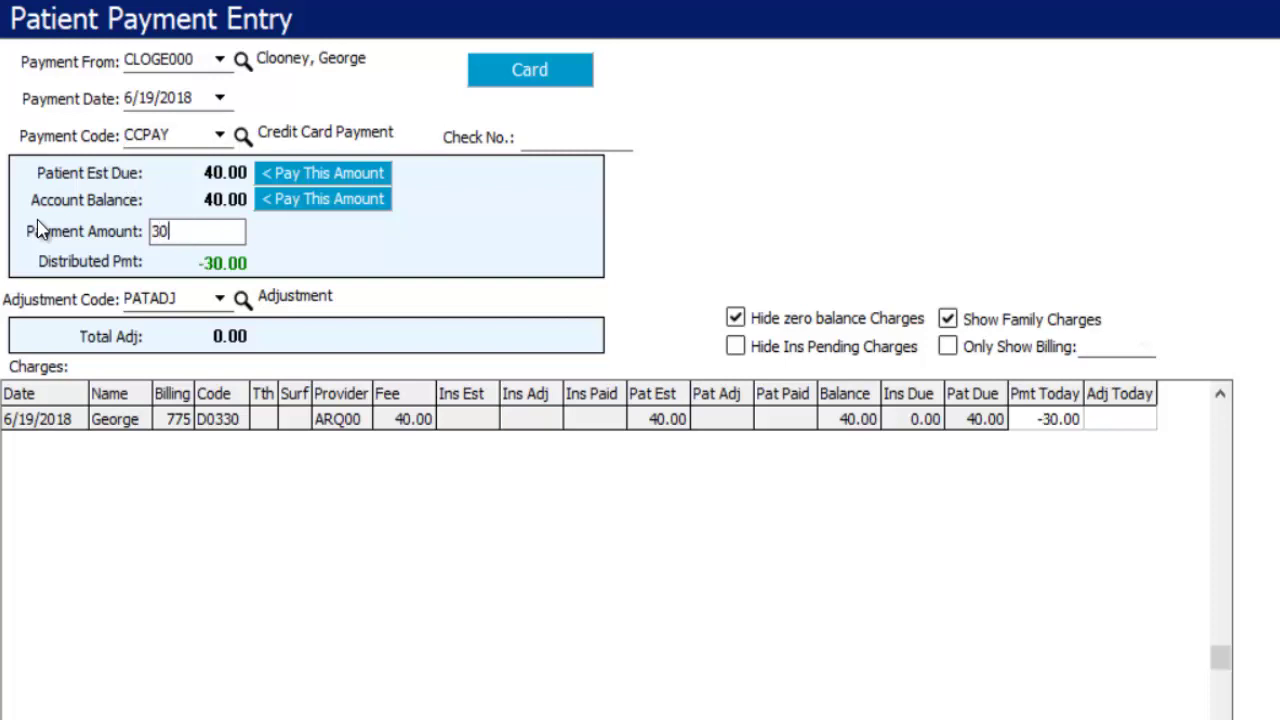
{"action": "key", "text": "Return"}
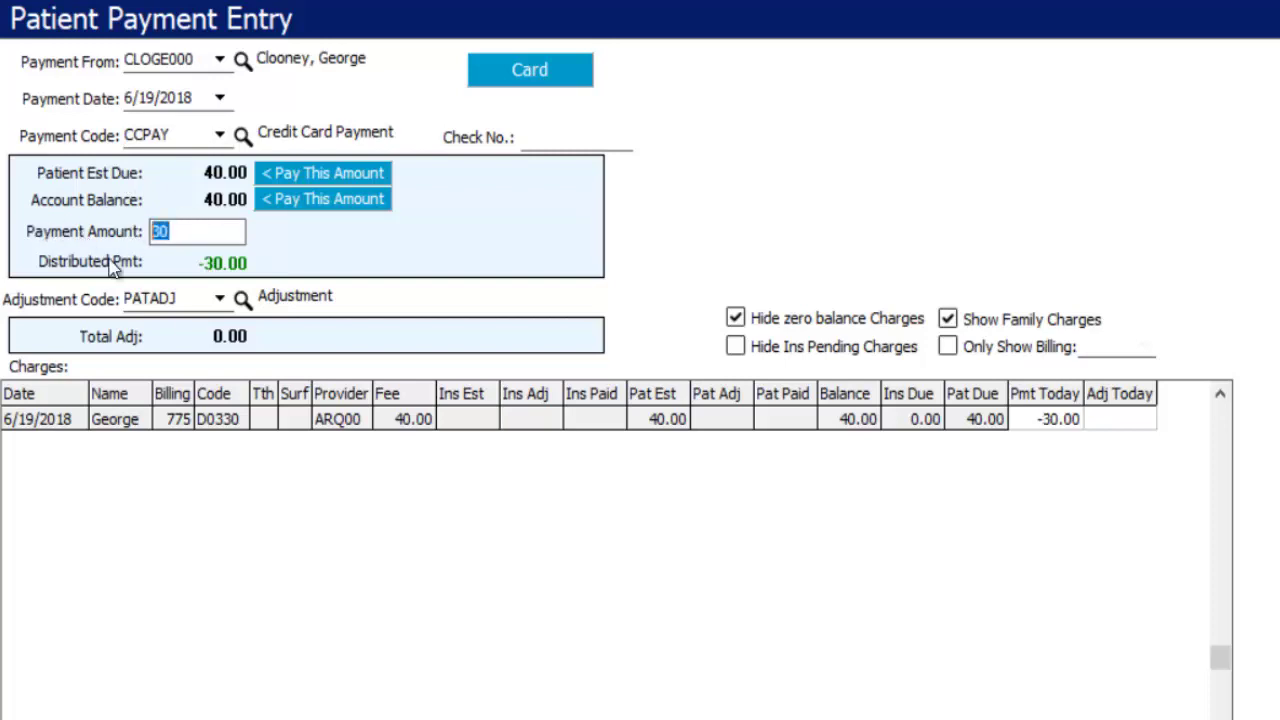
- Reset the payment to the full 40.00 on D0330 and save it with F3
{"action": "left_click", "coordinate": [1055, 420]}
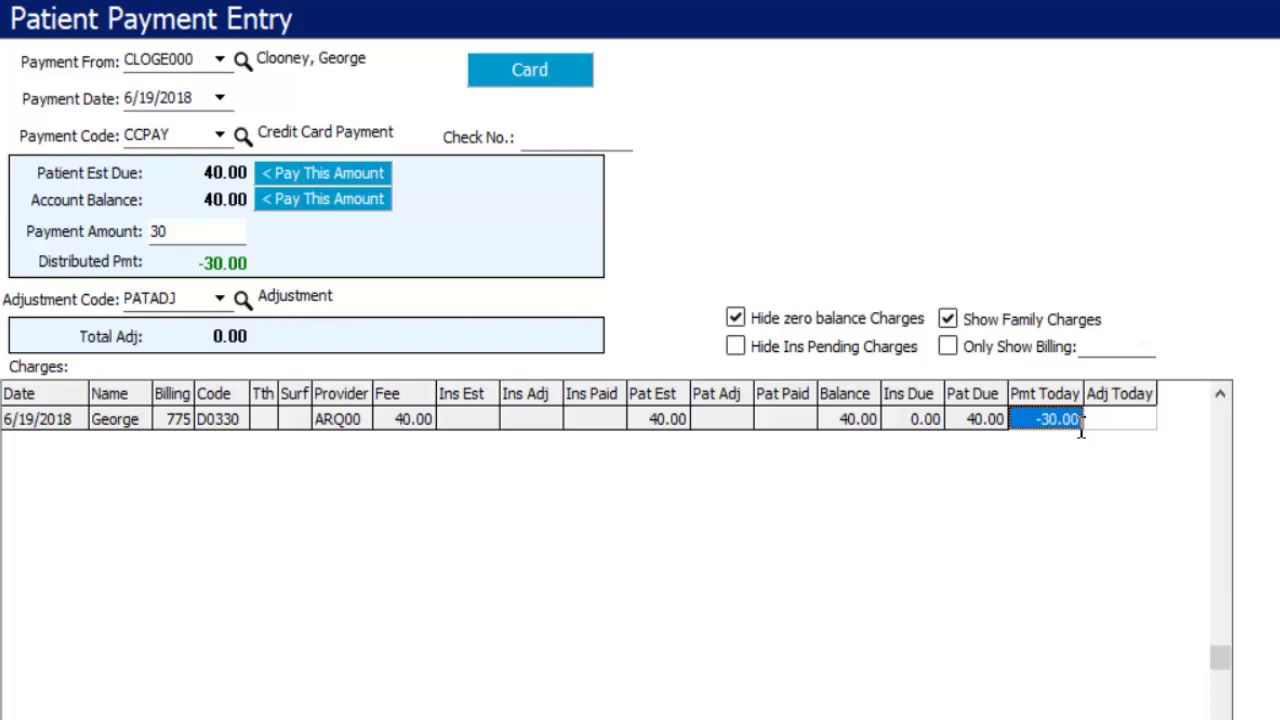
{"action": "left_click", "coordinate": [279, 177]}
{"action": "left_click", "coordinate": [208, 234]}
{"action": "left_click", "coordinate": [1058, 422]}
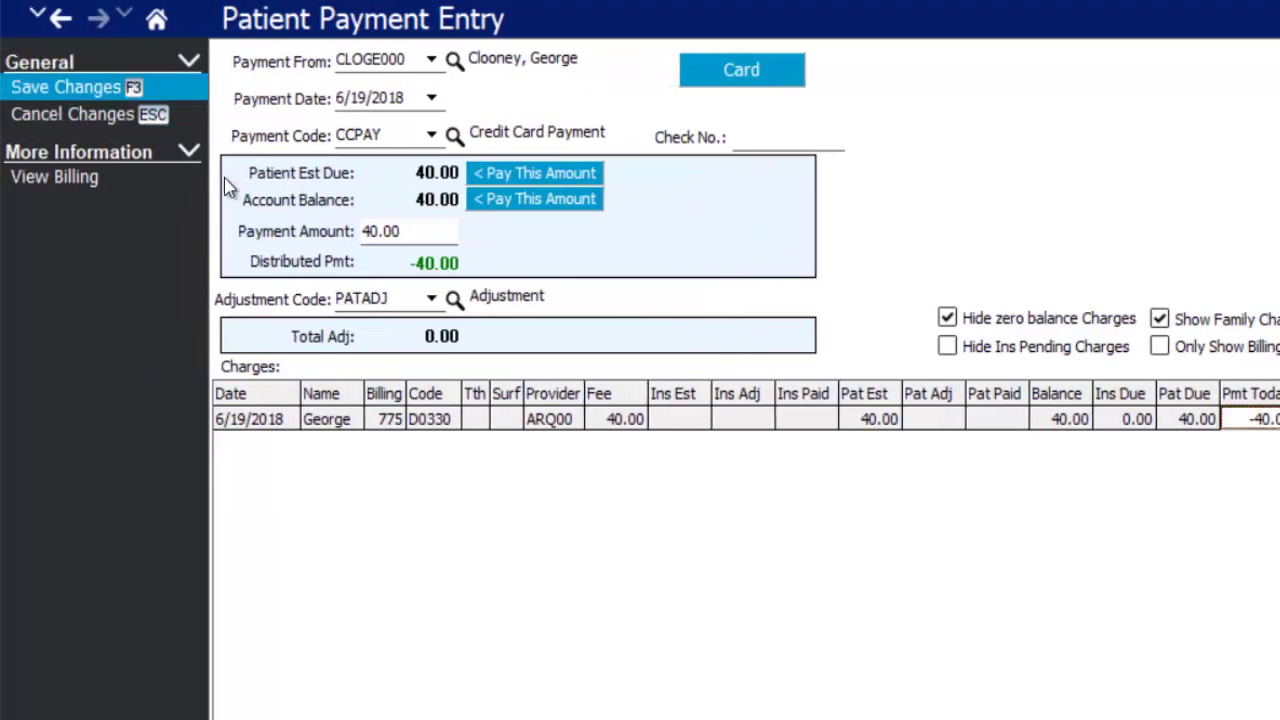
{"action": "key", "text": "F3"}
{"action": "left_click", "coordinate": [522, 303]}
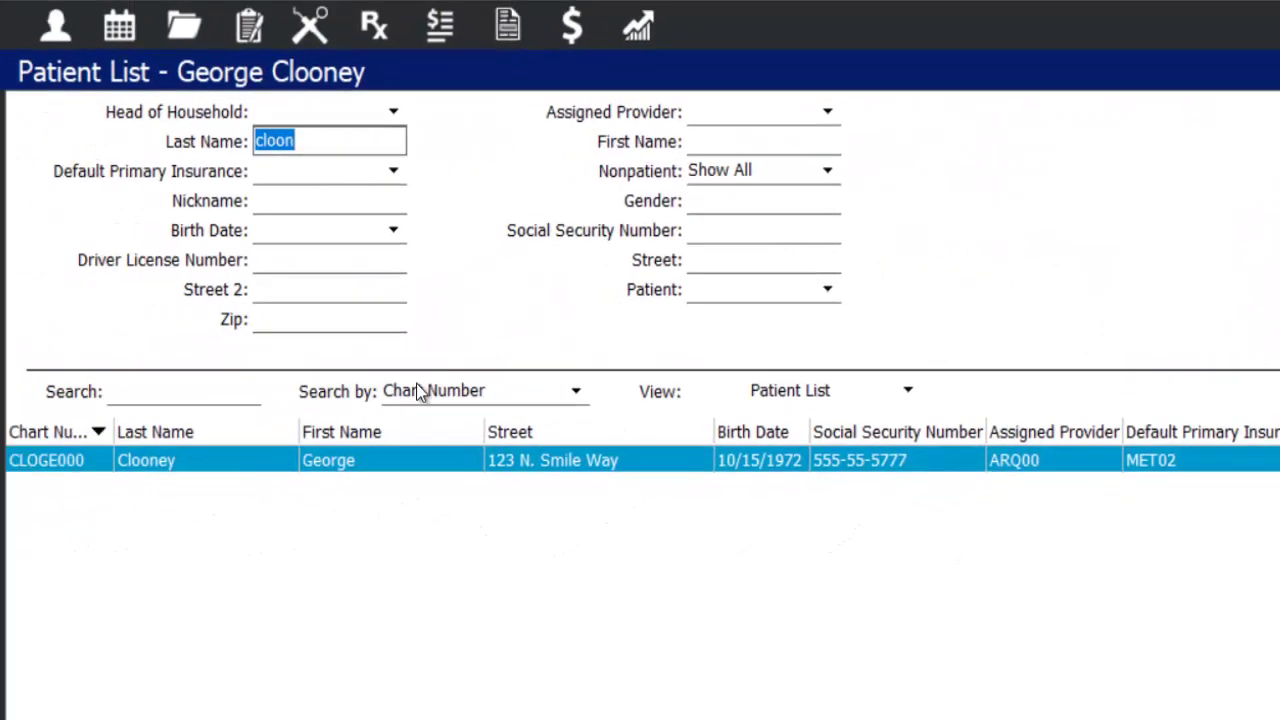
- Go to the June 19 appointment schedule and open the Report List
{"action": "key", "text": "Return"}
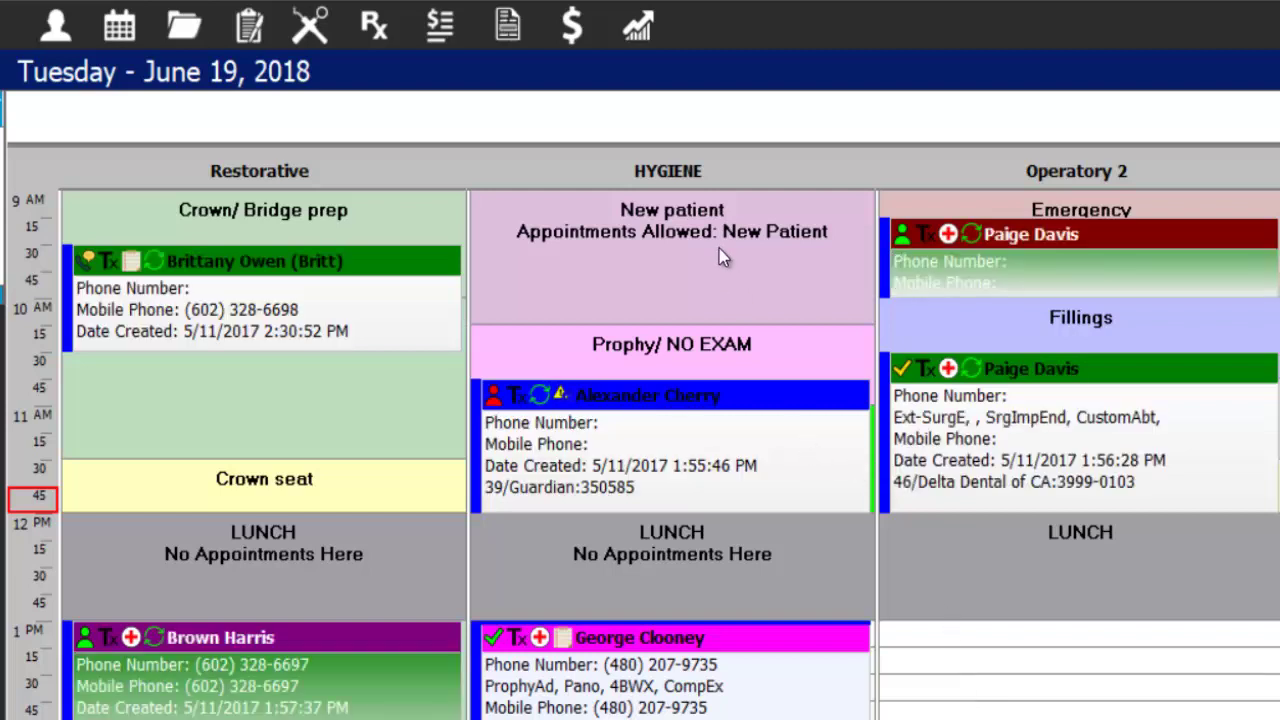
{"action": "left_click", "coordinate": [638, 28]}
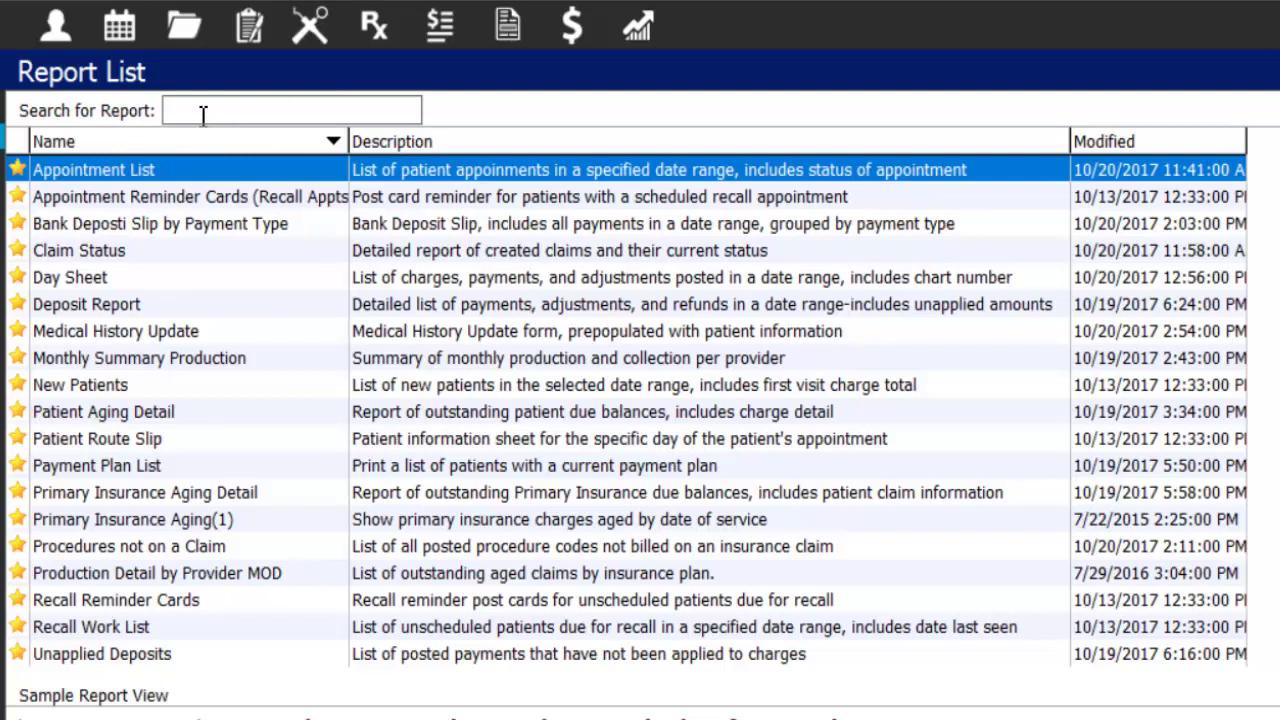
- Filter reports by 'Day' and compare Day Sheet, Day Sheet by Provider and Day Sheet Summary previews
{"action": "type", "text": "Day"}
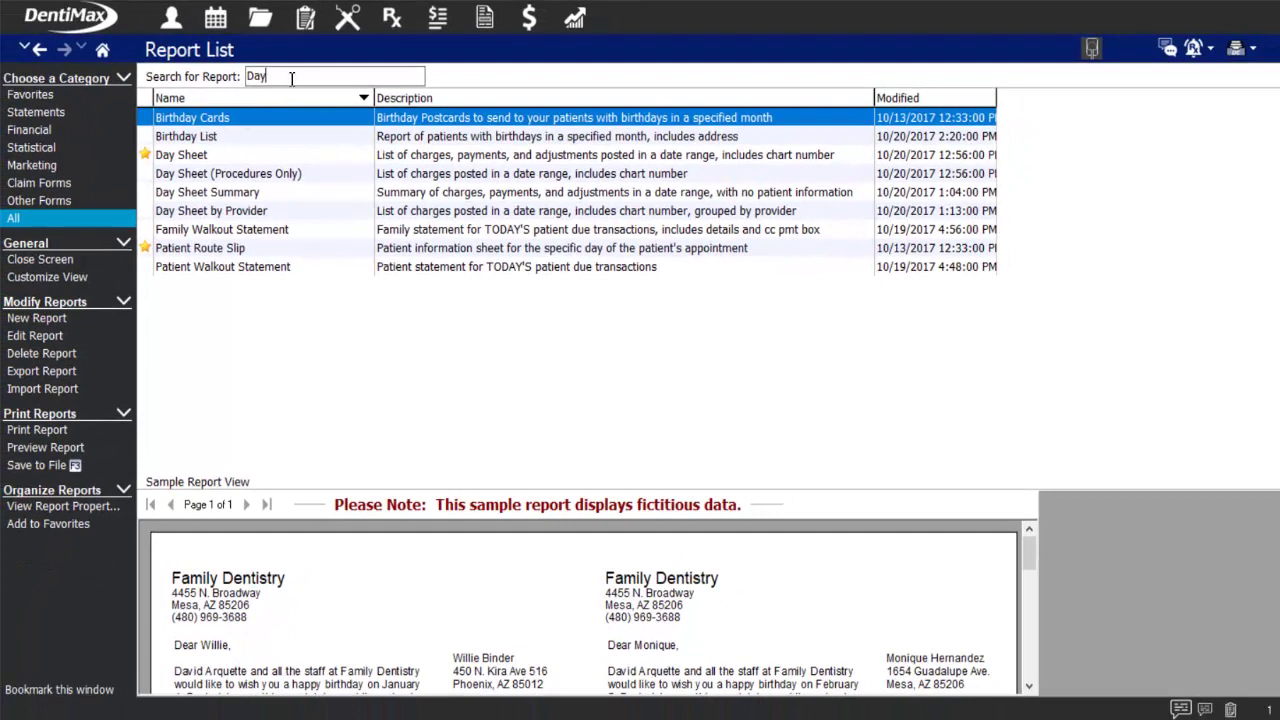
{"action": "double_click", "coordinate": [291, 78]}
{"action": "left_click", "coordinate": [226, 157]}
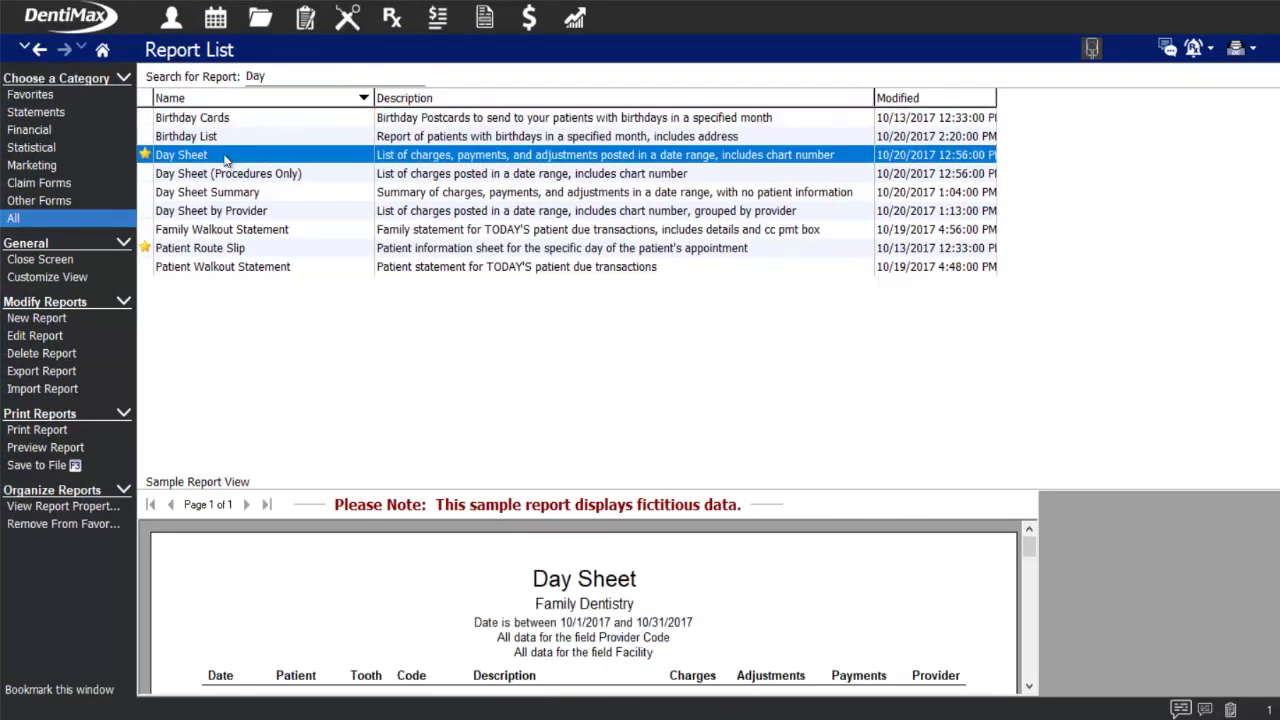
{"action": "left_click", "coordinate": [219, 213]}
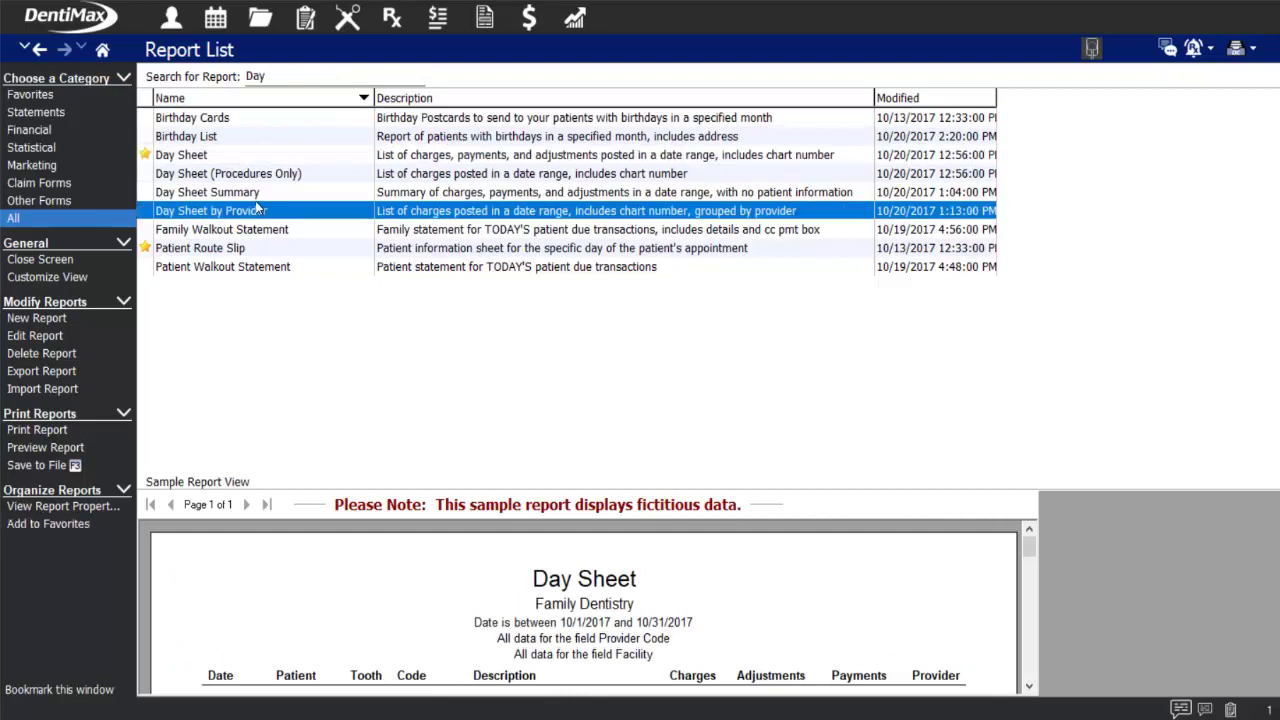
{"action": "left_click", "coordinate": [255, 199]}
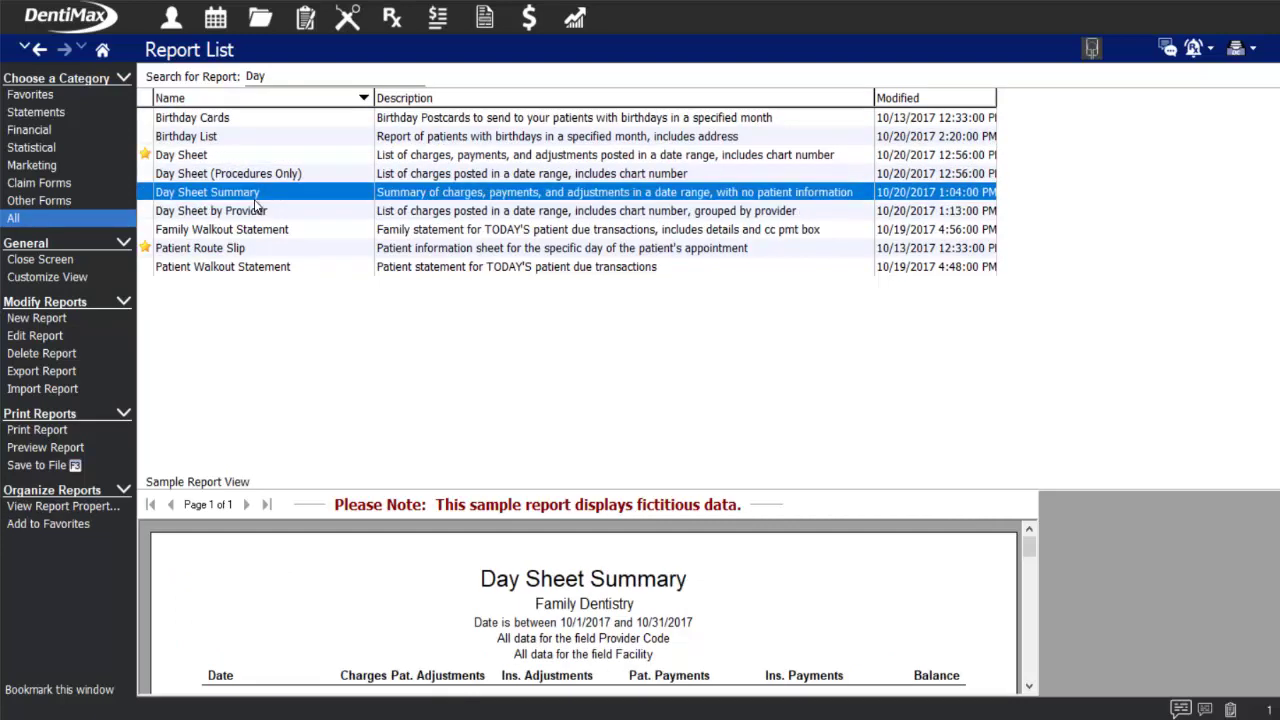
{"action": "left_click", "coordinate": [195, 162]}
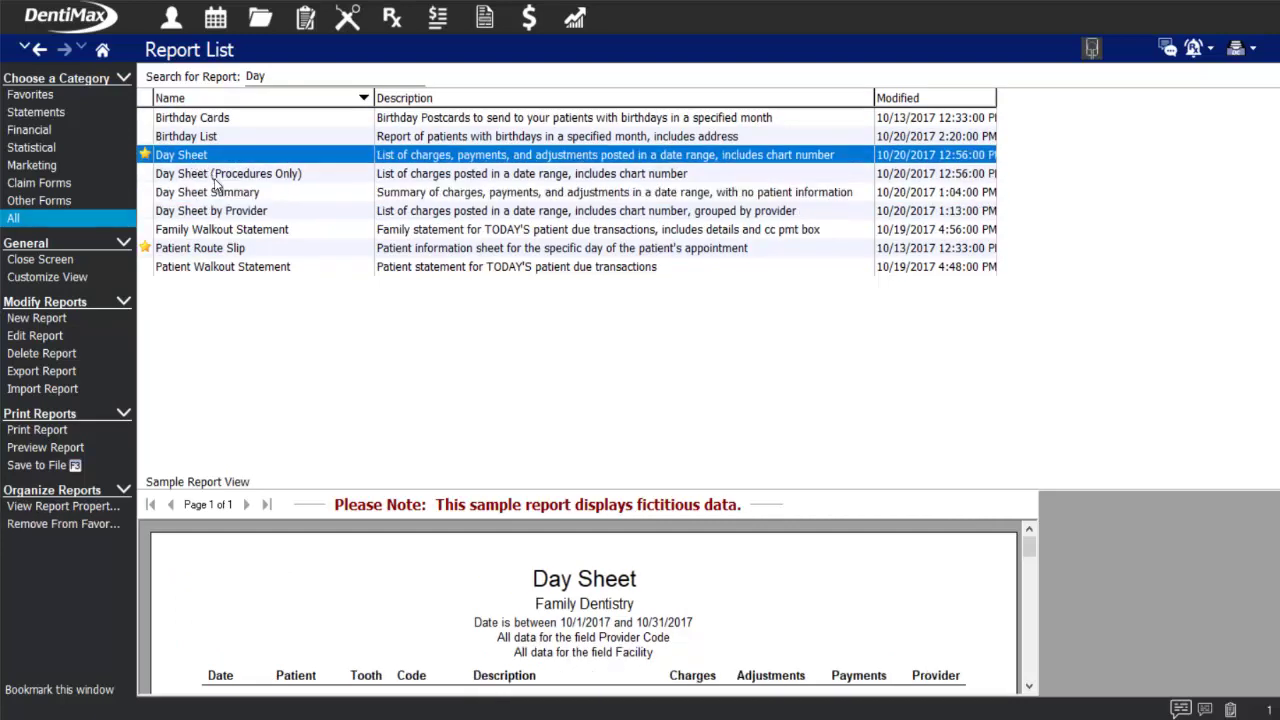
- Enlarge the preview, check Procedures Only and Summary, then open the Day Sheet's parameters
{"action": "left_click_drag", "start_coordinate": [569, 472], "coordinate": [575, 217]}
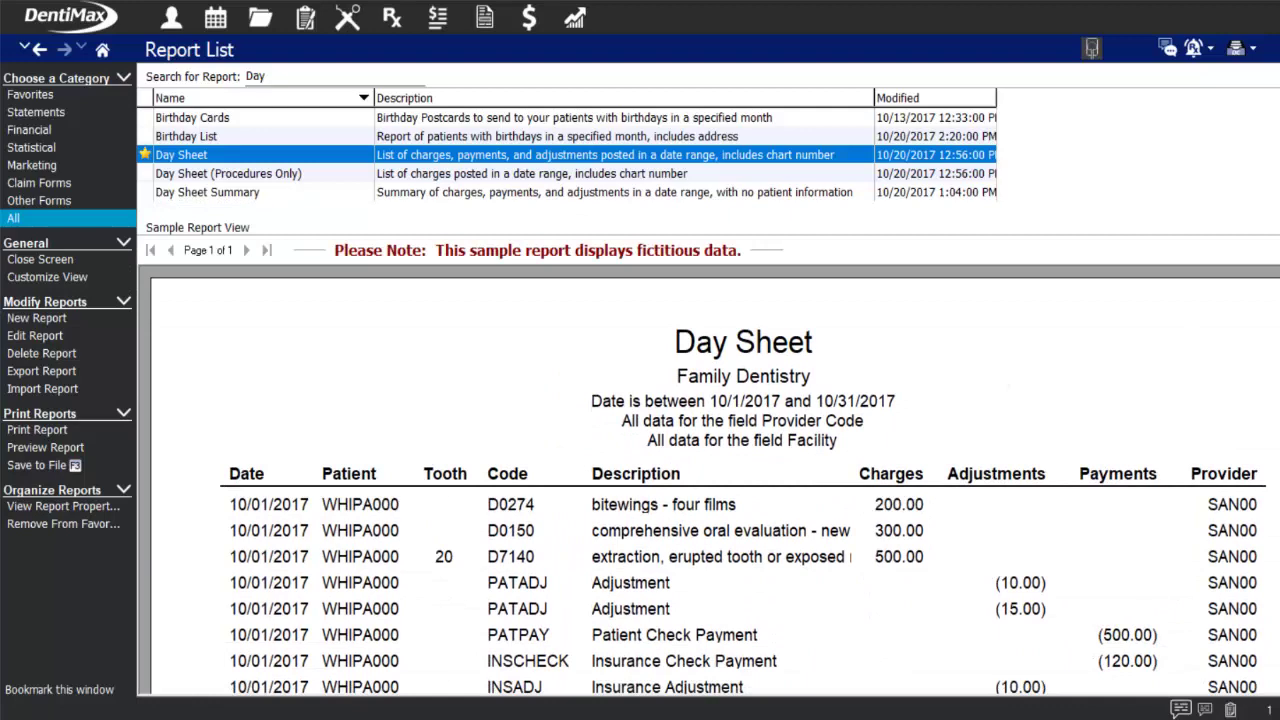
{"action": "scroll", "coordinate": [715, 480], "scroll_direction": "down", "scroll_amount": 8}
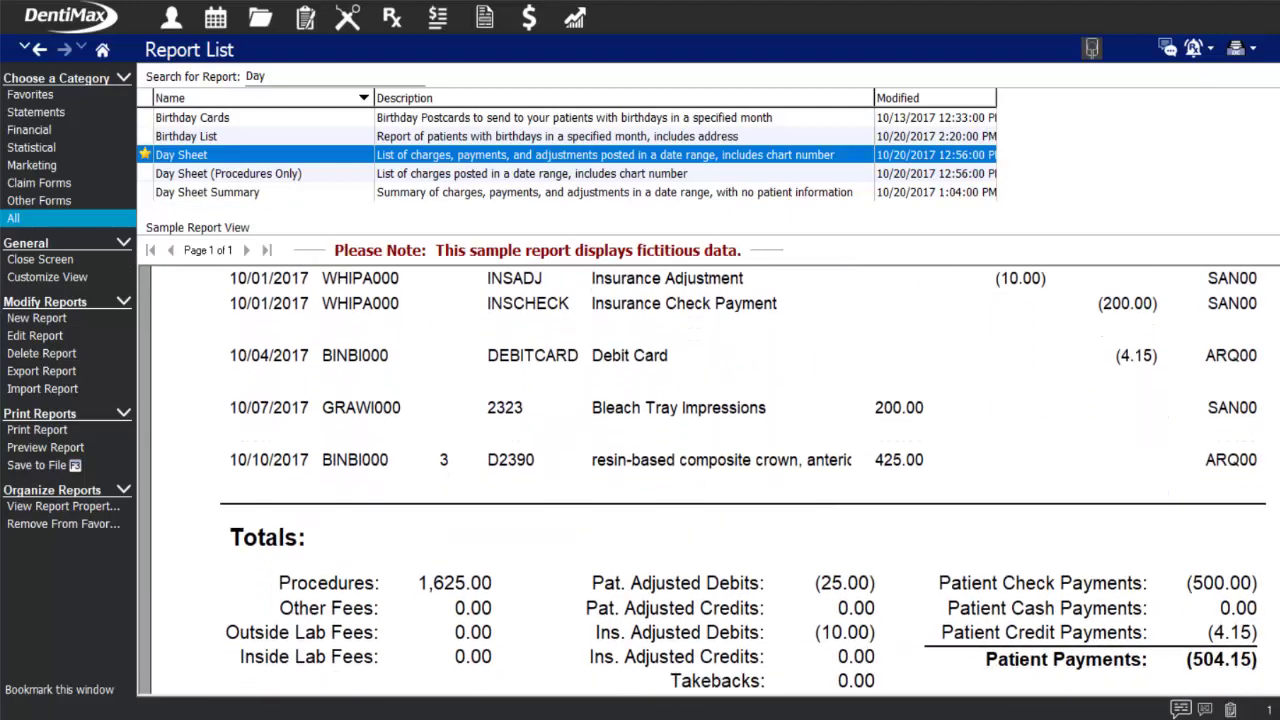
{"action": "left_click", "coordinate": [314, 175]}
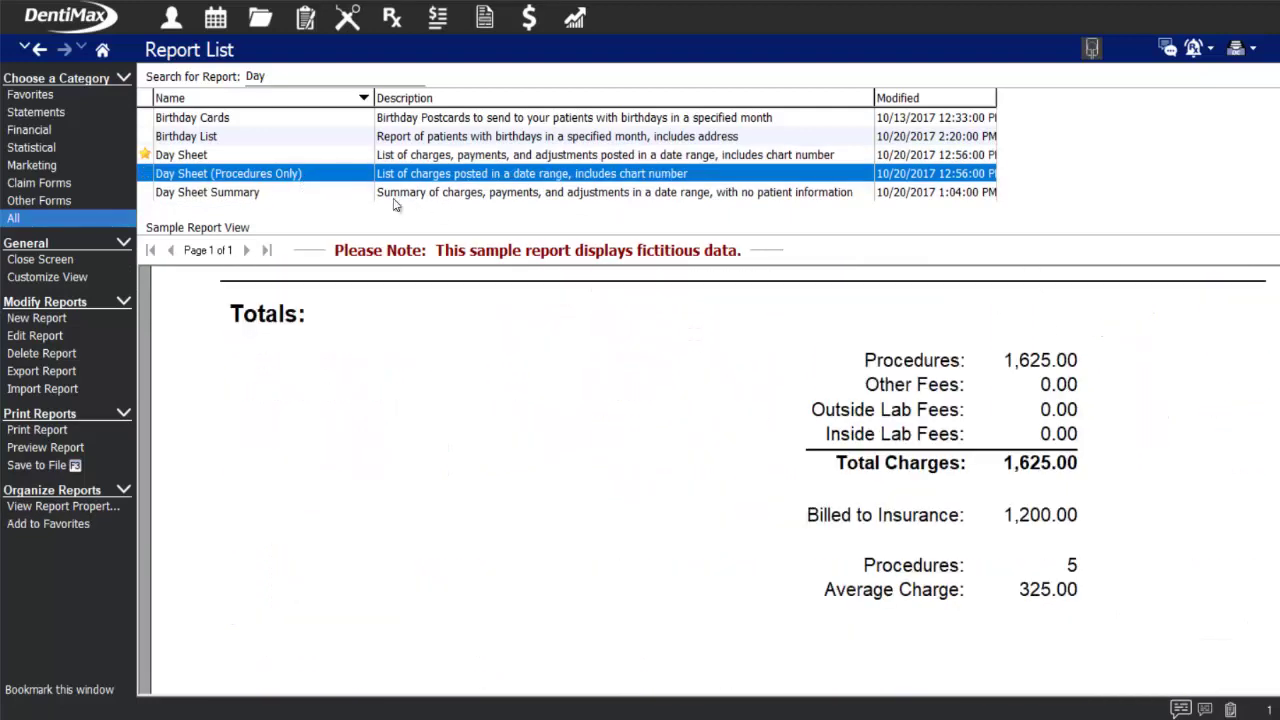
{"action": "scroll", "coordinate": [715, 480], "scroll_direction": "up", "scroll_amount": 8}
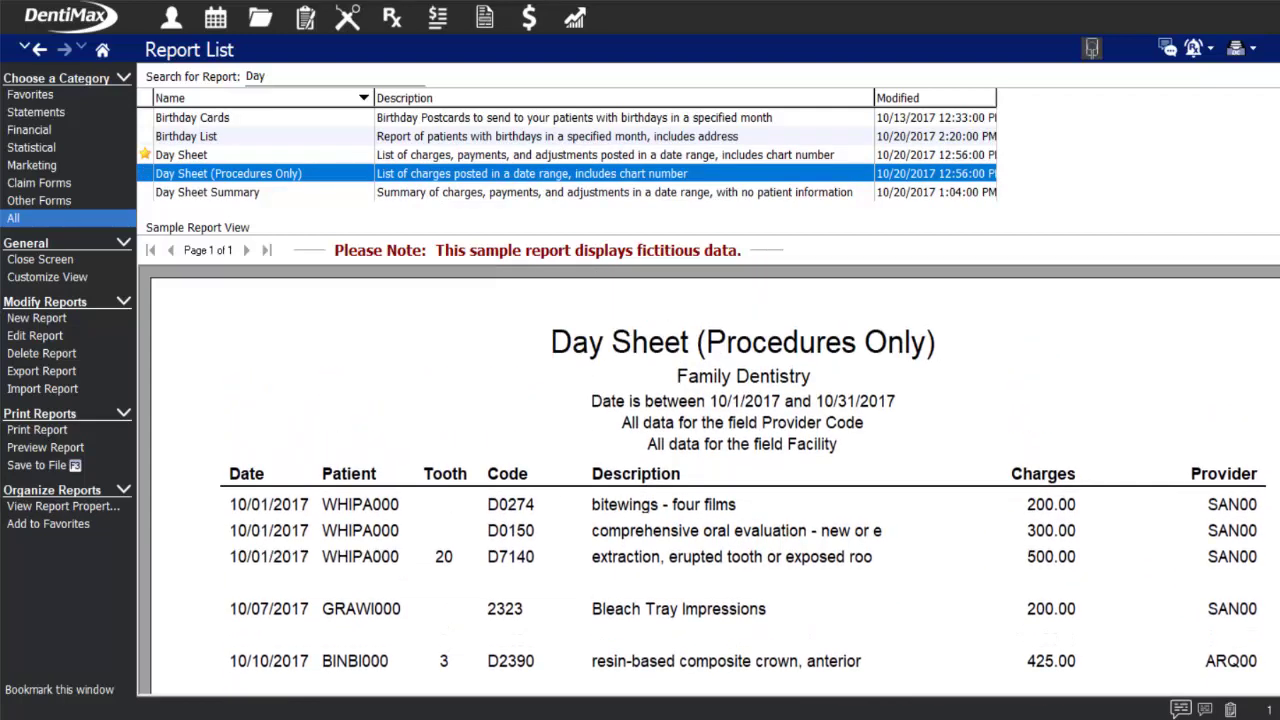
{"action": "left_click", "coordinate": [421, 195]}
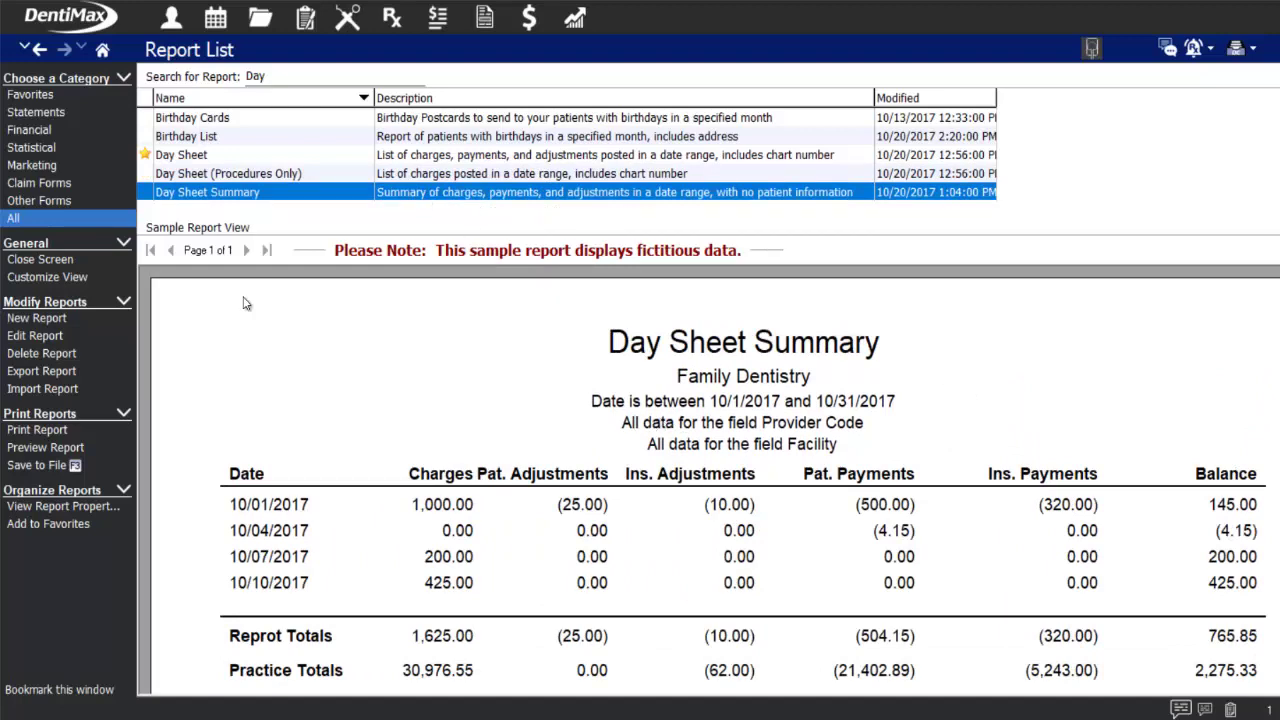
{"action": "left_click", "coordinate": [180, 158]}
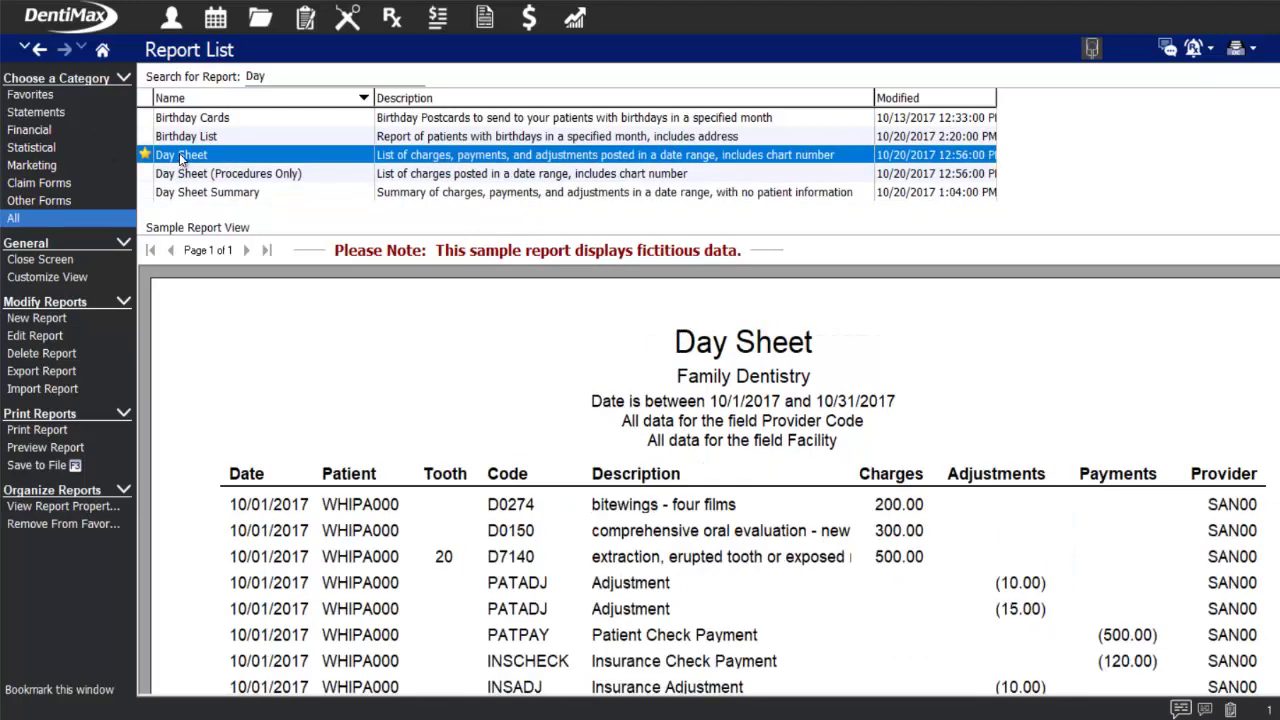
{"action": "double_click", "coordinate": [200, 157]}
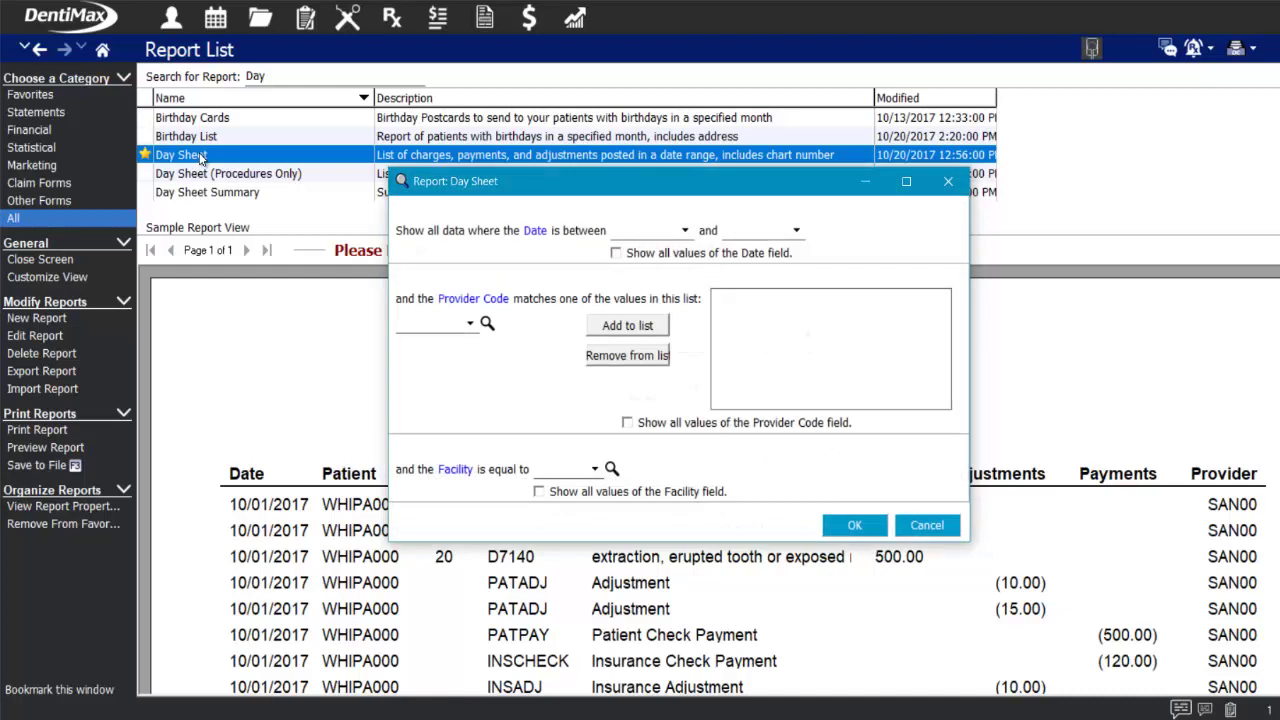
- Preview the 6/19/2018 Day Sheet and review totals: charges 113.00, payments (122.00), adjustments 9.00
{"action": "left_click", "coordinate": [650, 230]}
{"action": "key", "text": "Tab"}
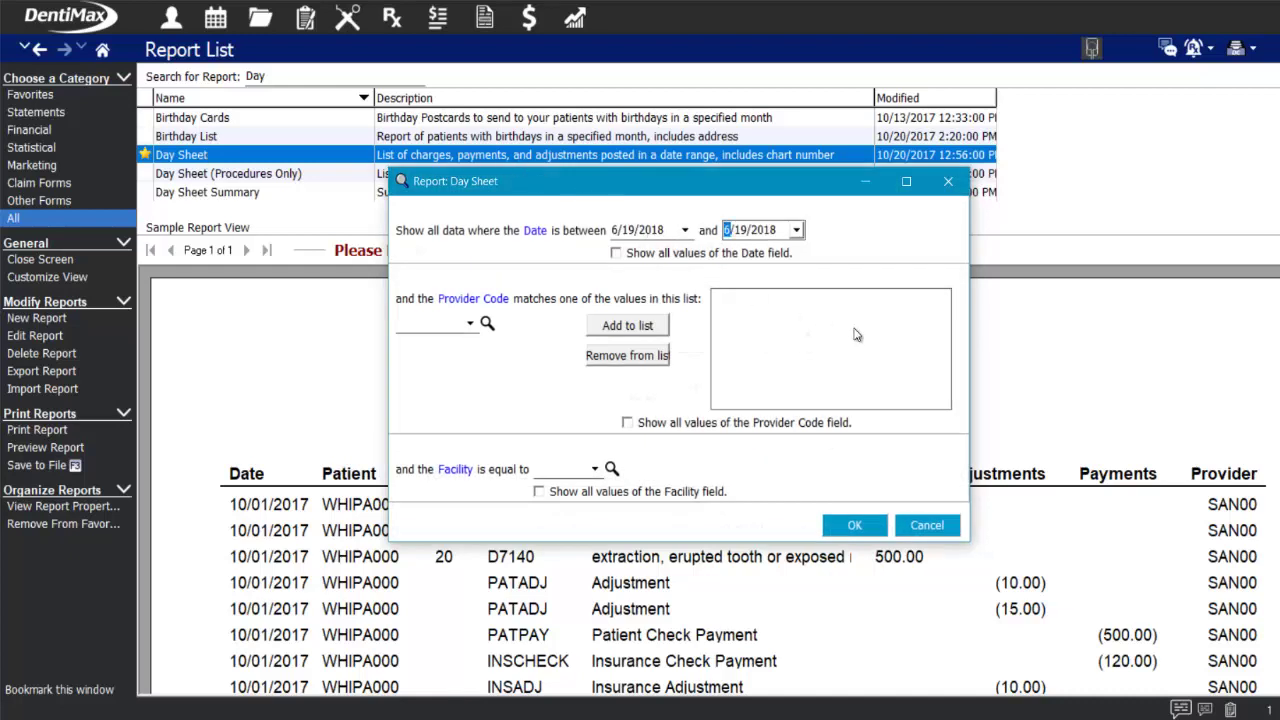
{"action": "left_click", "coordinate": [854, 526]}
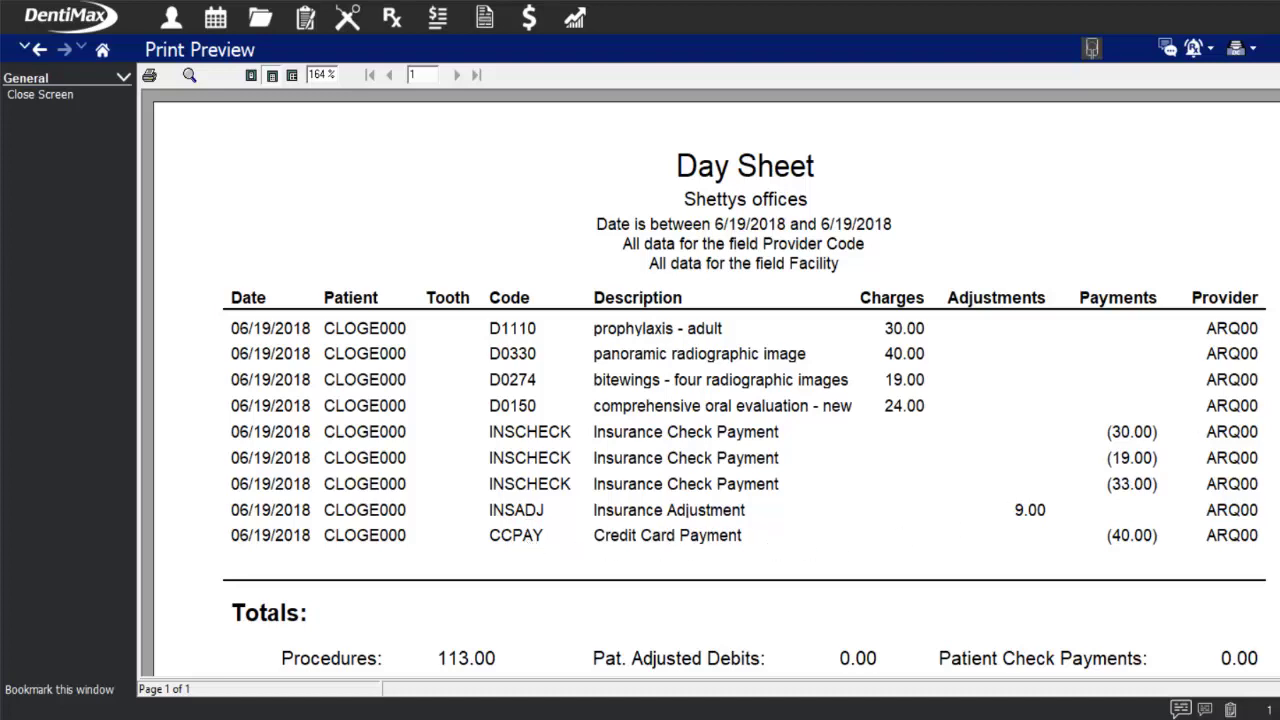
{"action": "scroll", "coordinate": [716, 384], "scroll_direction": "down", "scroll_amount": 5}
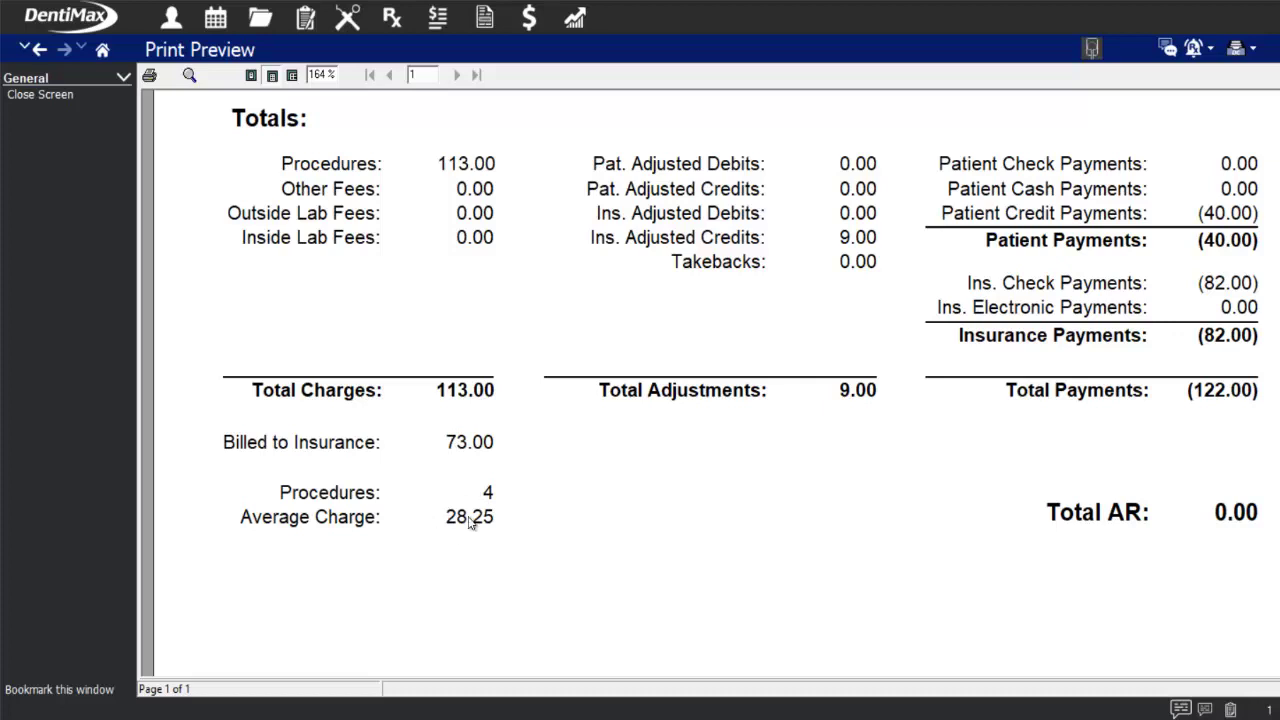
{"action": "scroll", "coordinate": [469, 521], "scroll_direction": "up", "scroll_amount": 5}
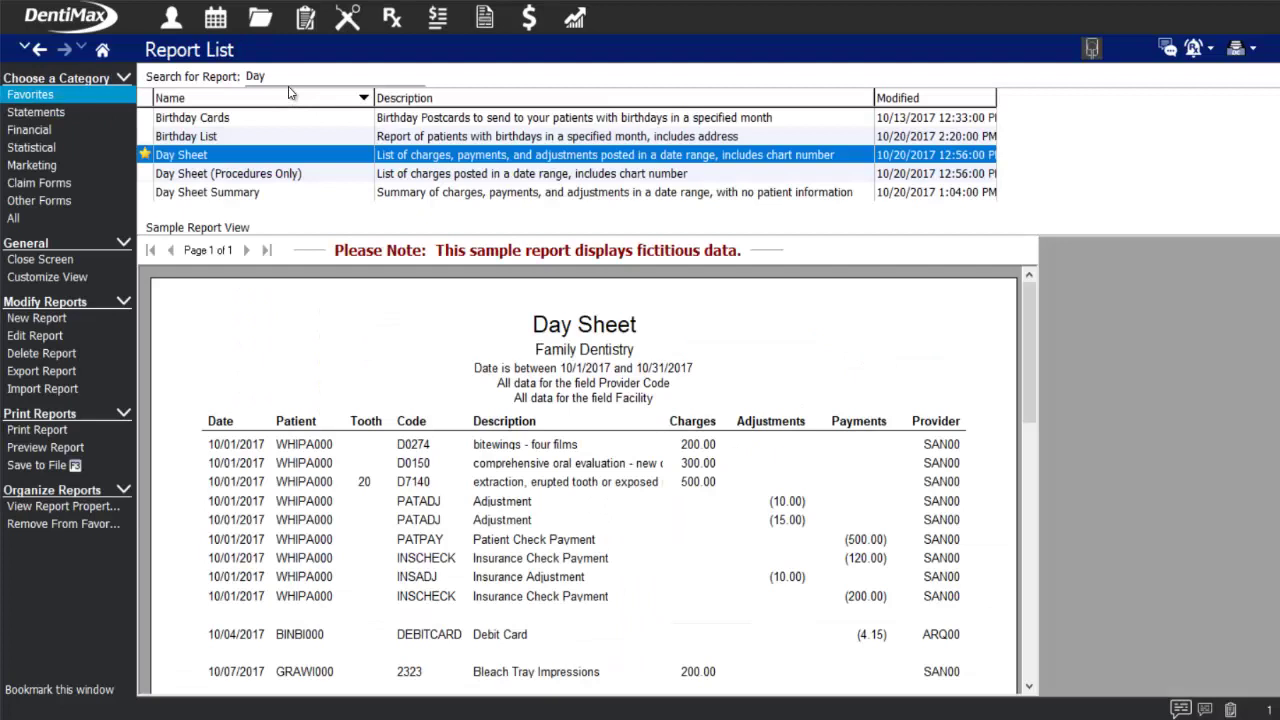
- Close the Day Sheet, search reports for 'deposit', and select the Deposit Report under Favorites
{"action": "left_click", "coordinate": [274, 77]}
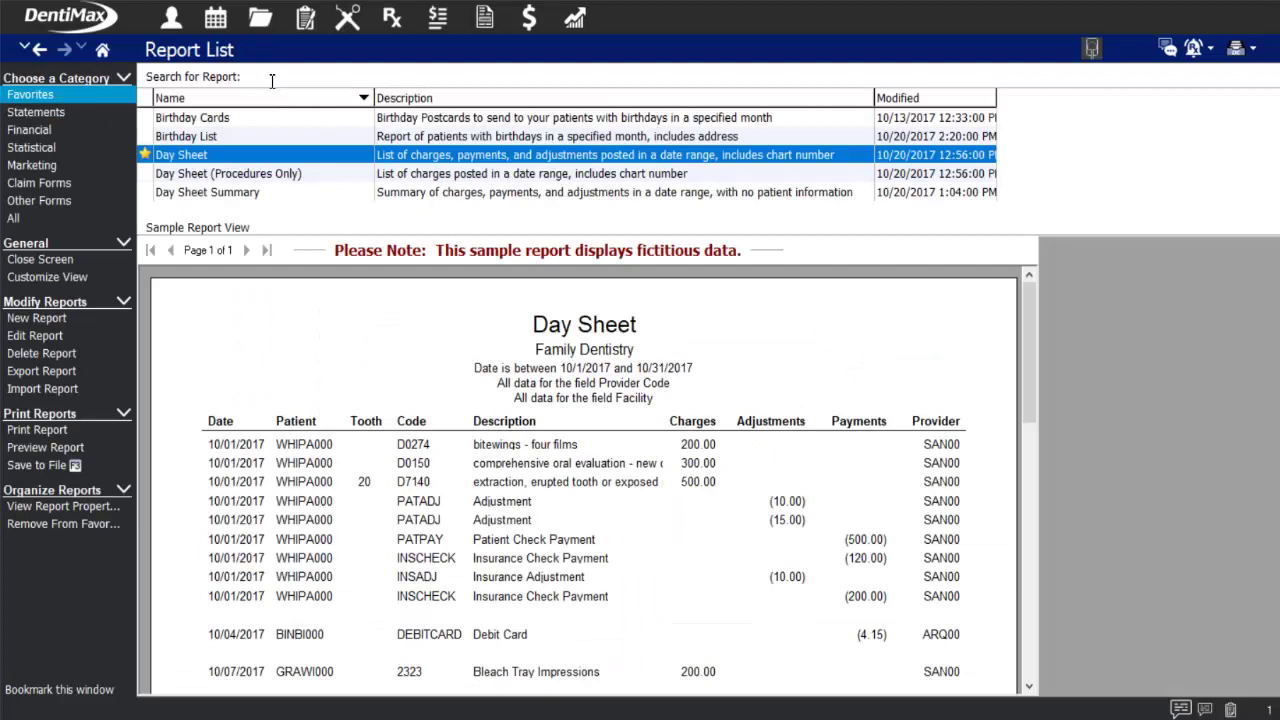
{"action": "type", "text": "deposit"}
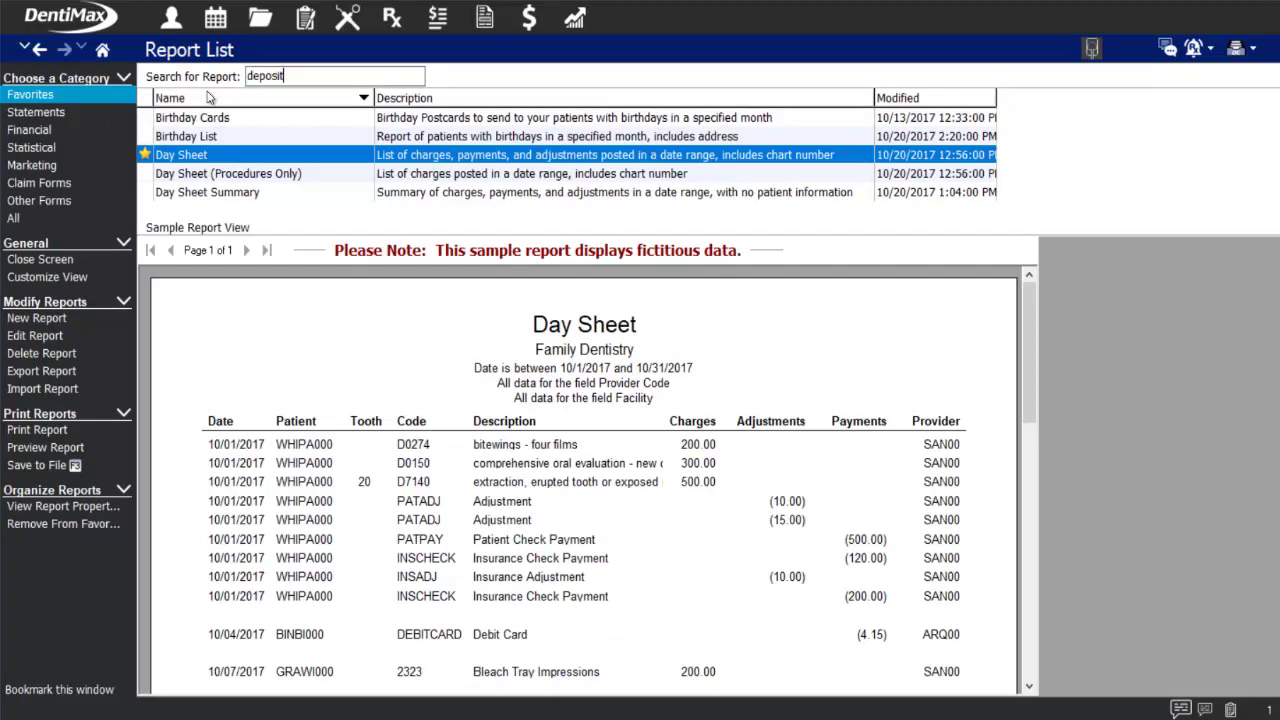
{"action": "key", "text": "Return"}
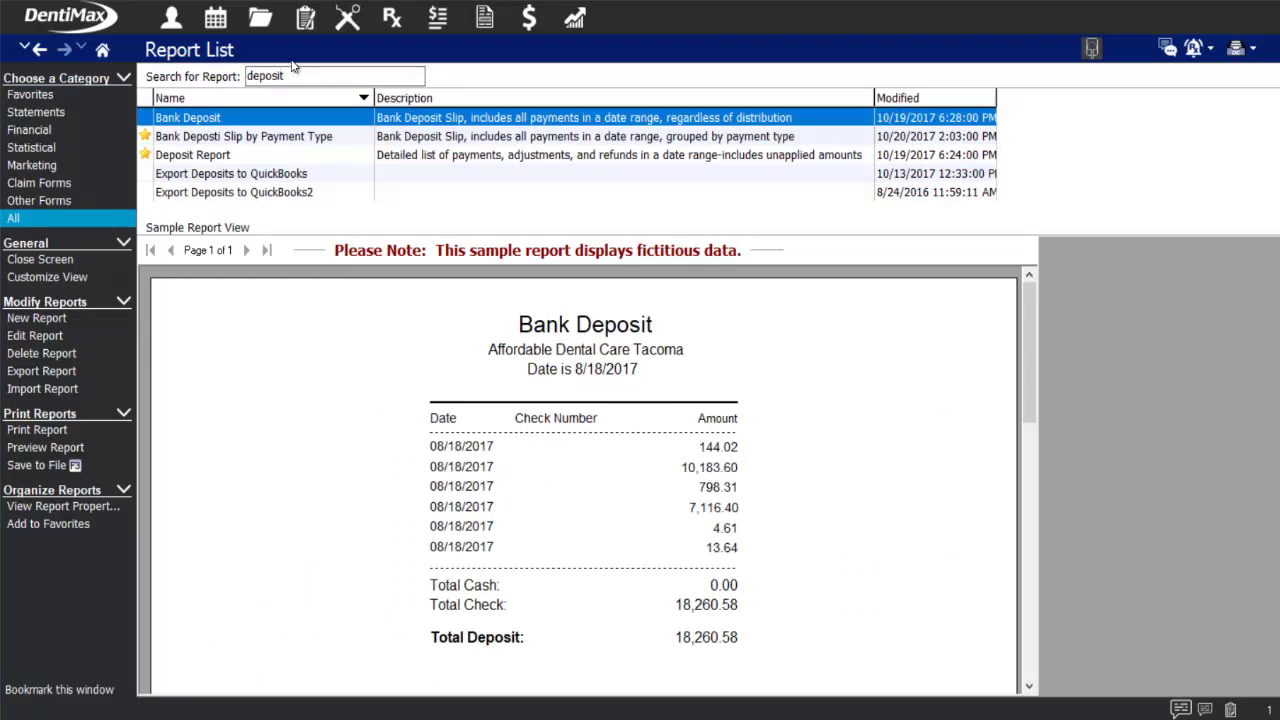
{"action": "left_click", "coordinate": [30, 95]}
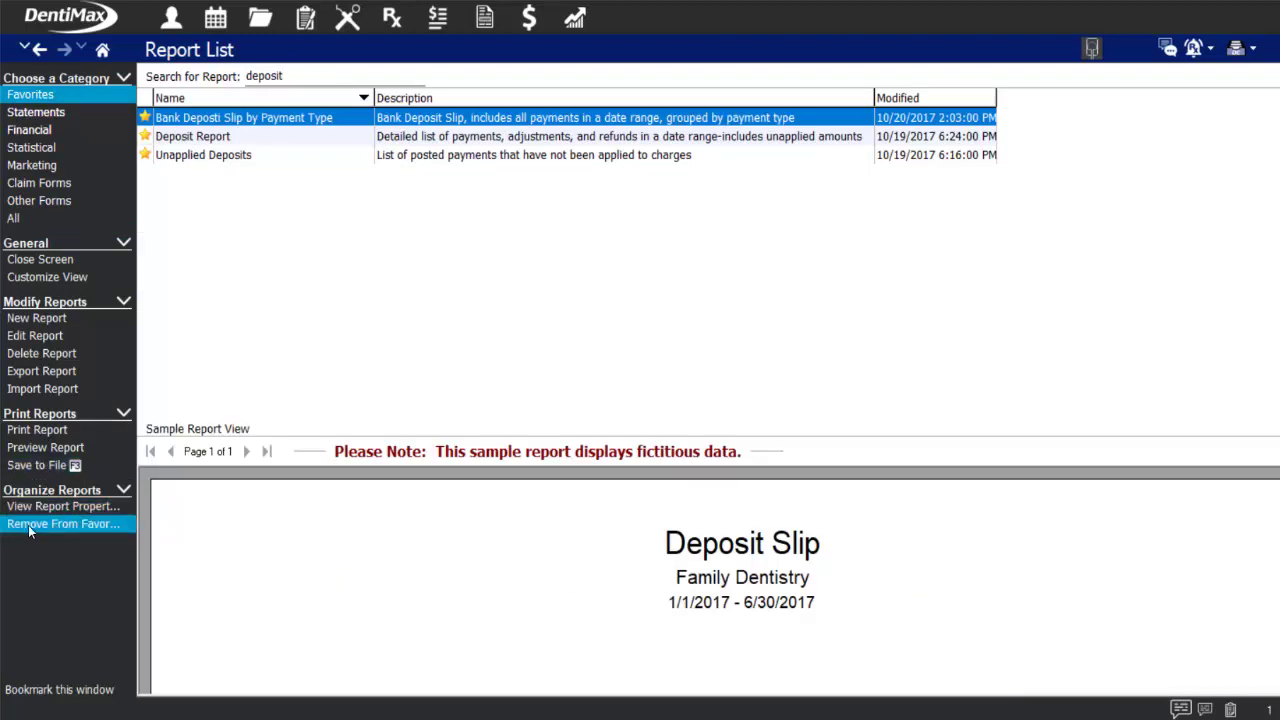
{"action": "left_click", "coordinate": [45, 97]}
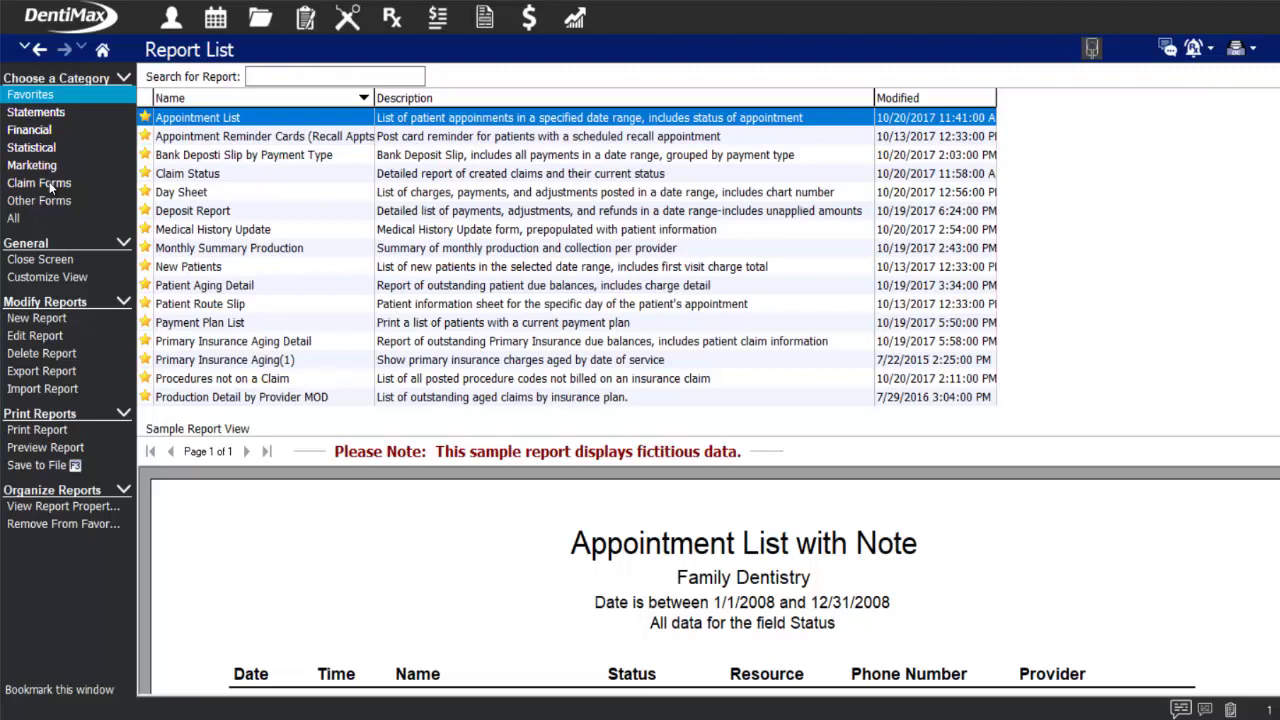
{"action": "left_click", "coordinate": [227, 212]}
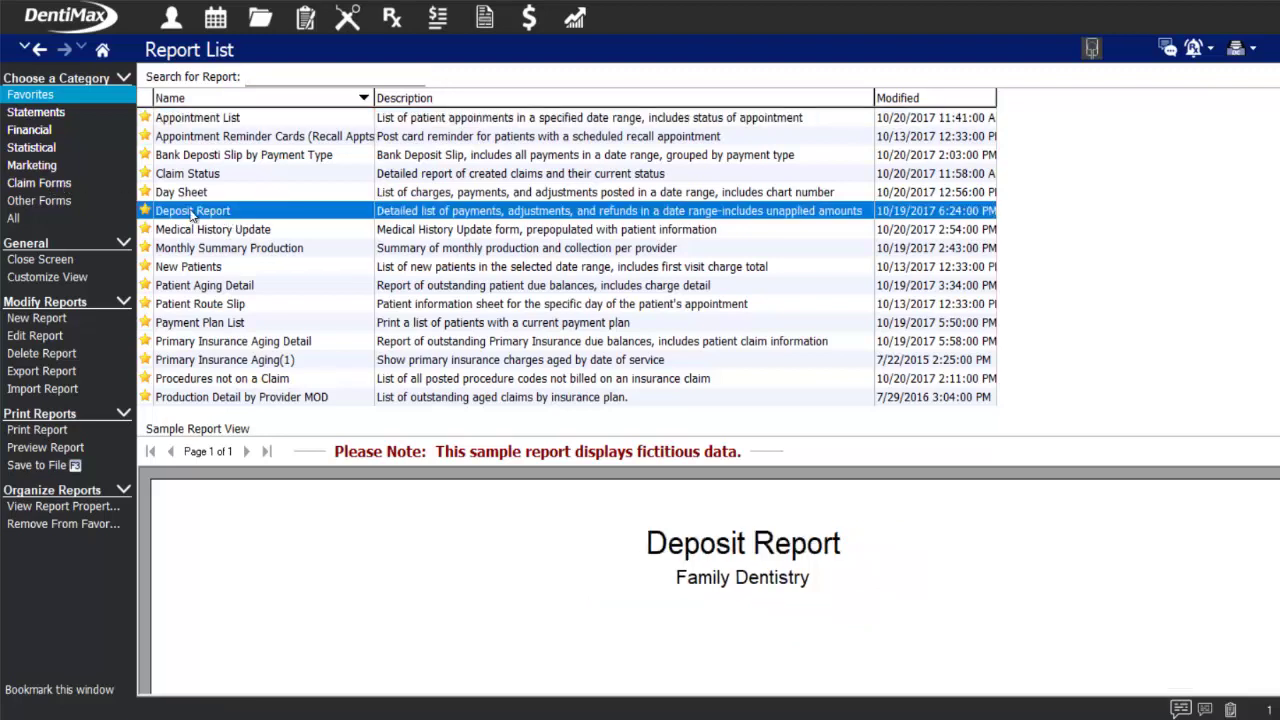
- Preview the 6/19/2018 Deposit Report, confirming 368.00 total (40.00 credit card, 328.00 insurance checks)
{"action": "double_click", "coordinate": [193, 212]}
{"action": "left_click", "coordinate": [641, 263]}
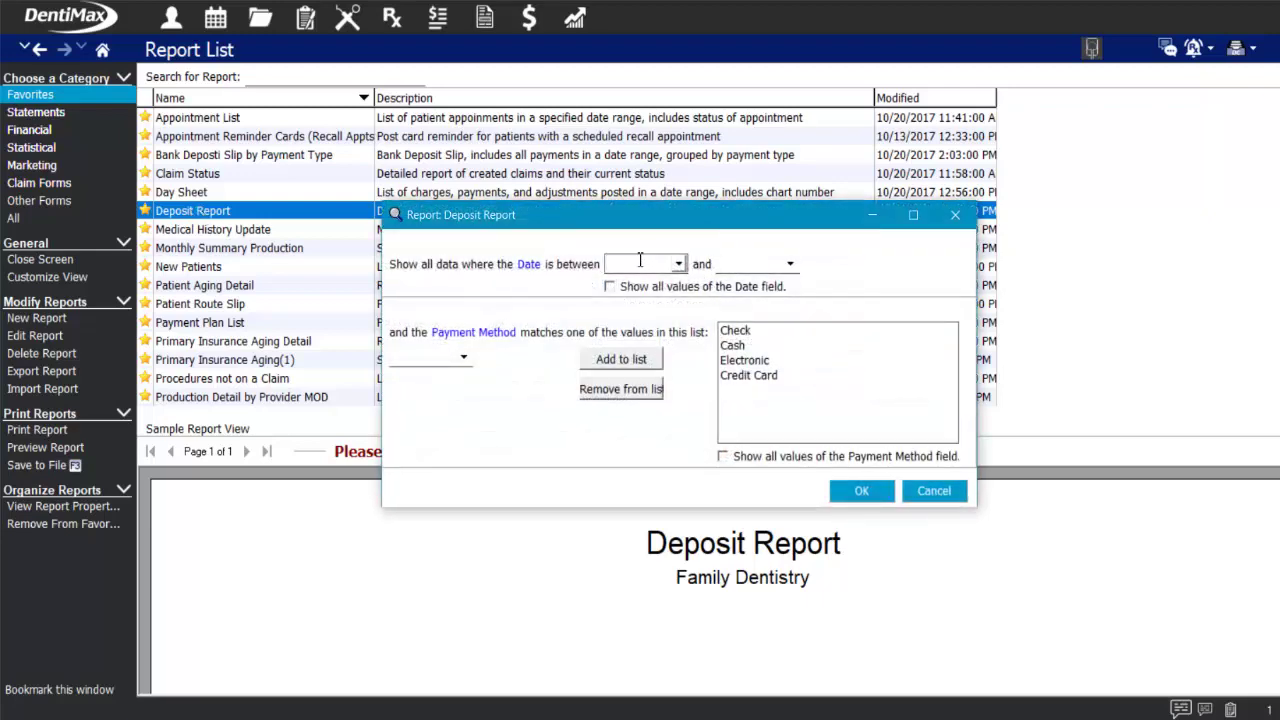
{"action": "key", "text": "t"}
{"action": "key", "text": "Tab"}
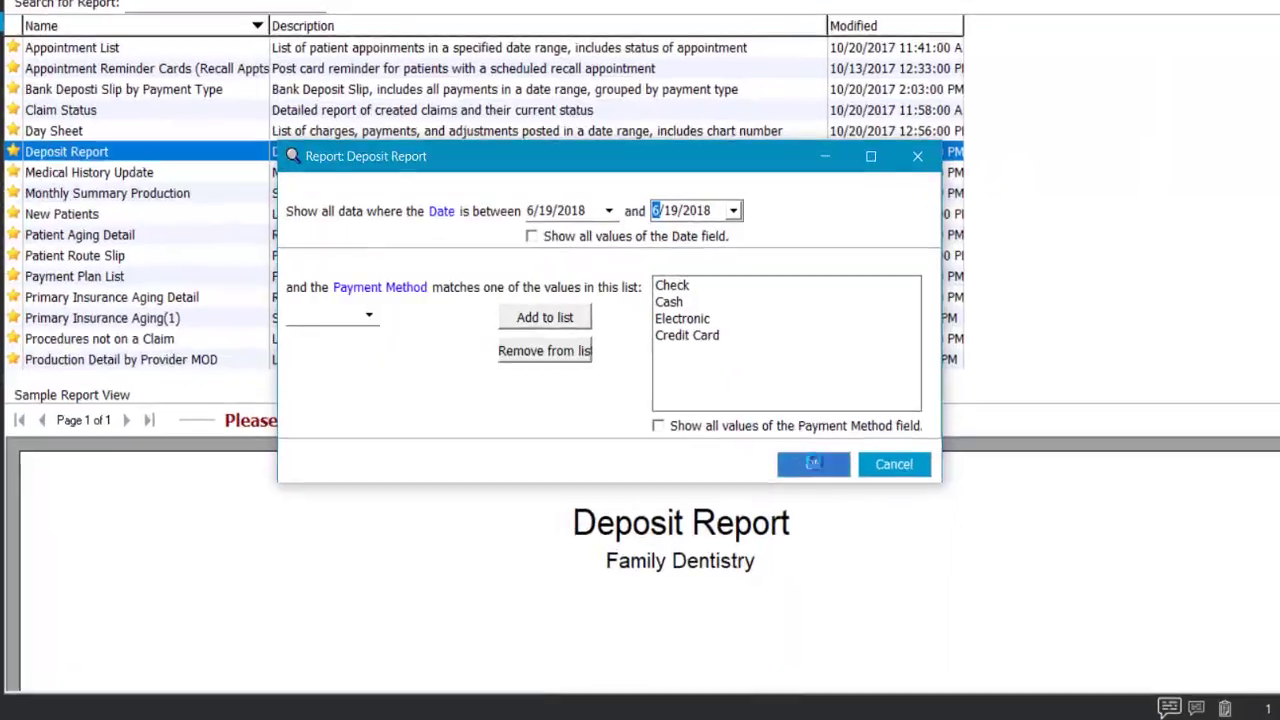
{"action": "left_click", "coordinate": [861, 490]}
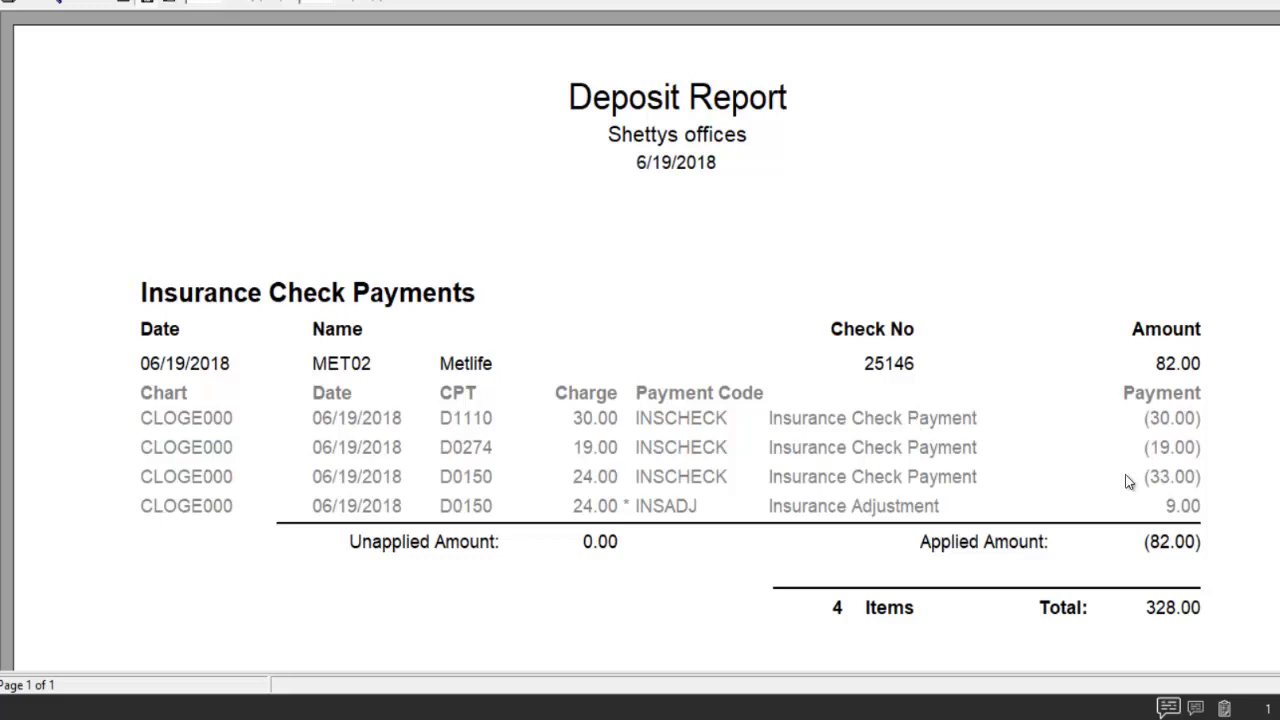
{"action": "scroll", "coordinate": [1188, 534], "scroll_direction": "down", "scroll_amount": 3}
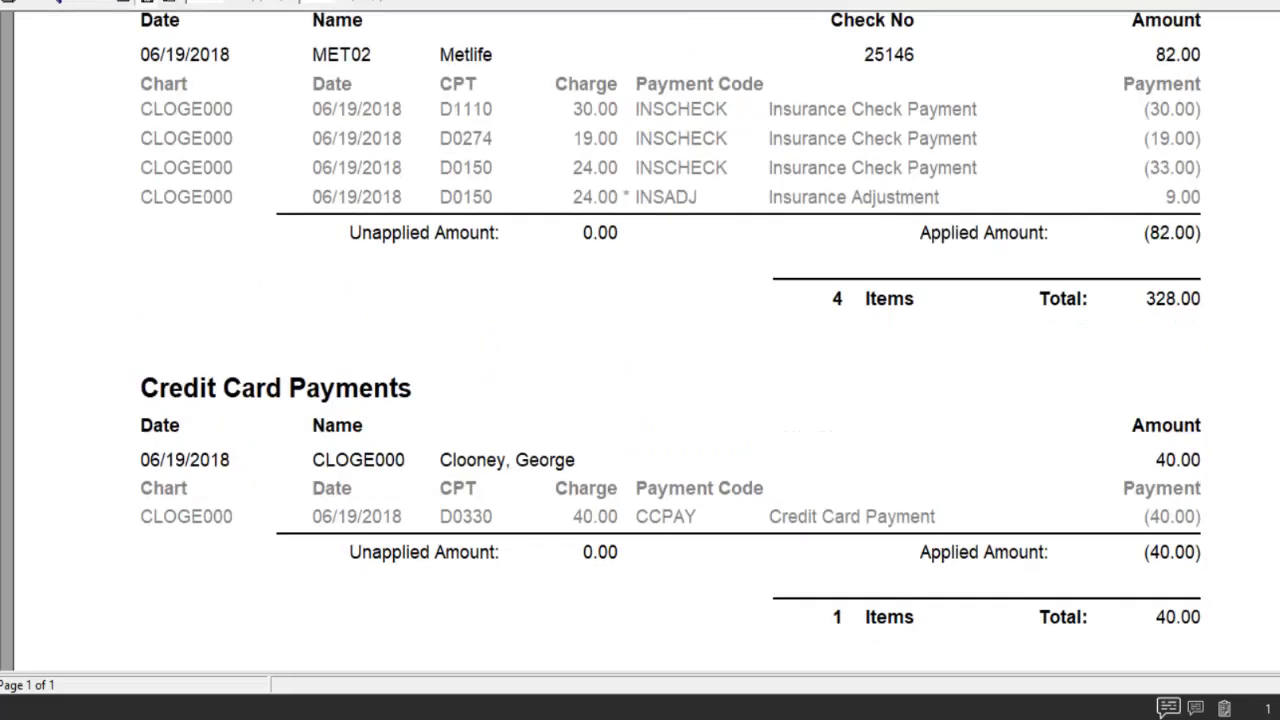
{"action": "scroll", "coordinate": [1018, 394], "scroll_direction": "down", "scroll_amount": 2}
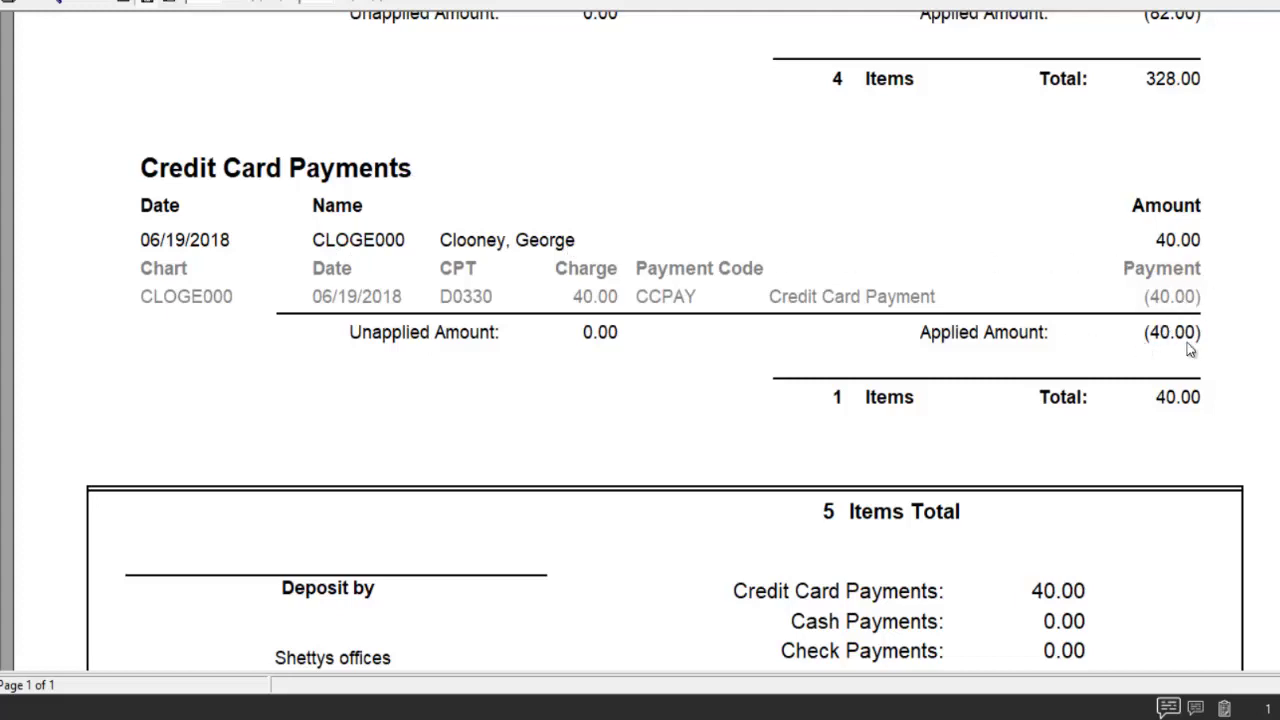
{"action": "scroll", "coordinate": [1186, 346], "scroll_direction": "down", "scroll_amount": 5}
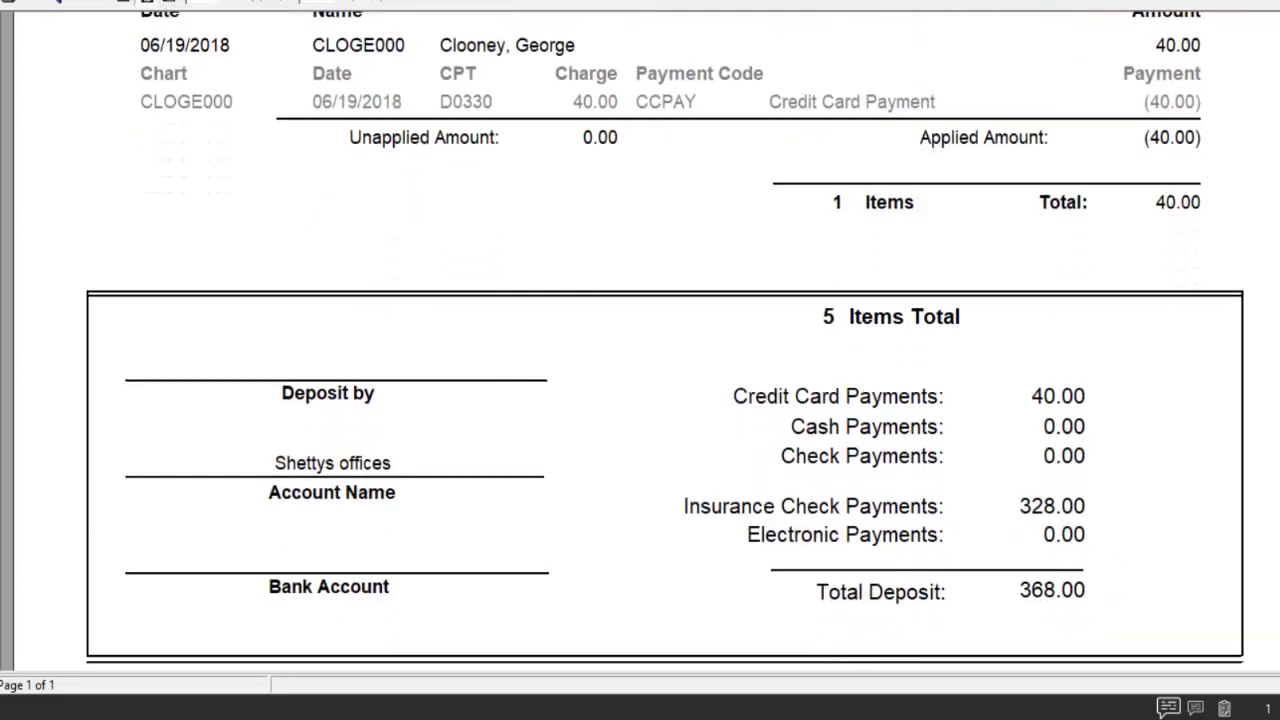
{"action": "scroll", "coordinate": [665, 340], "scroll_direction": "down", "scroll_amount": 1}
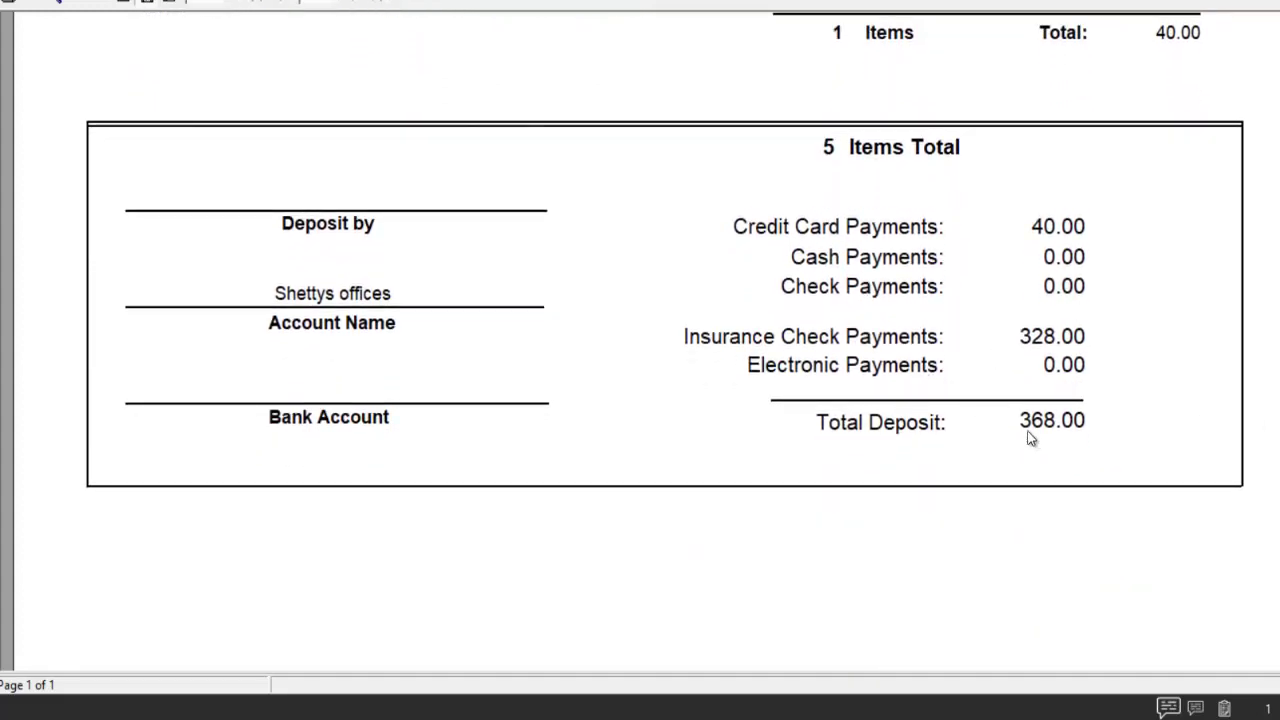
{"action": "key", "text": "Escape"}
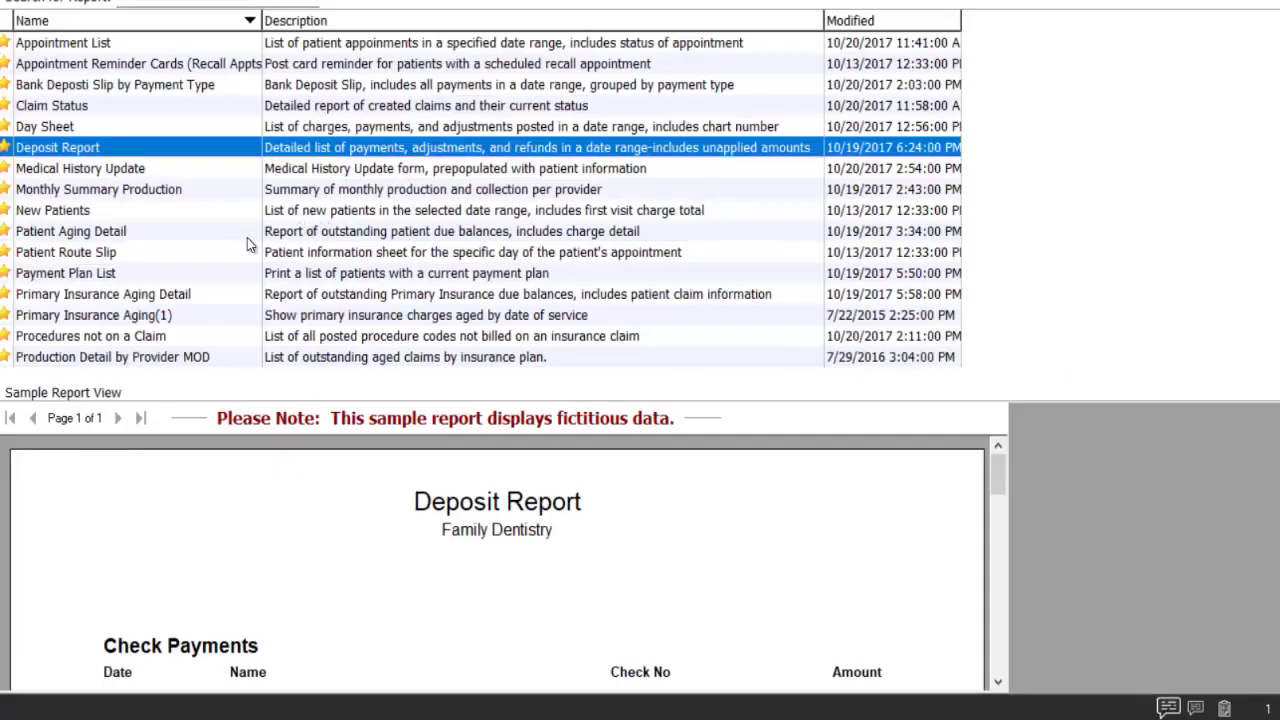
- View samples of Patient Aging Detail, Procedures not on a Claim, New Patients, Monthly Summary Production, Medical History Update, Claim Status, Appointment List and Appointment Reminder Cards
{"action": "left_click", "coordinate": [246, 234]}
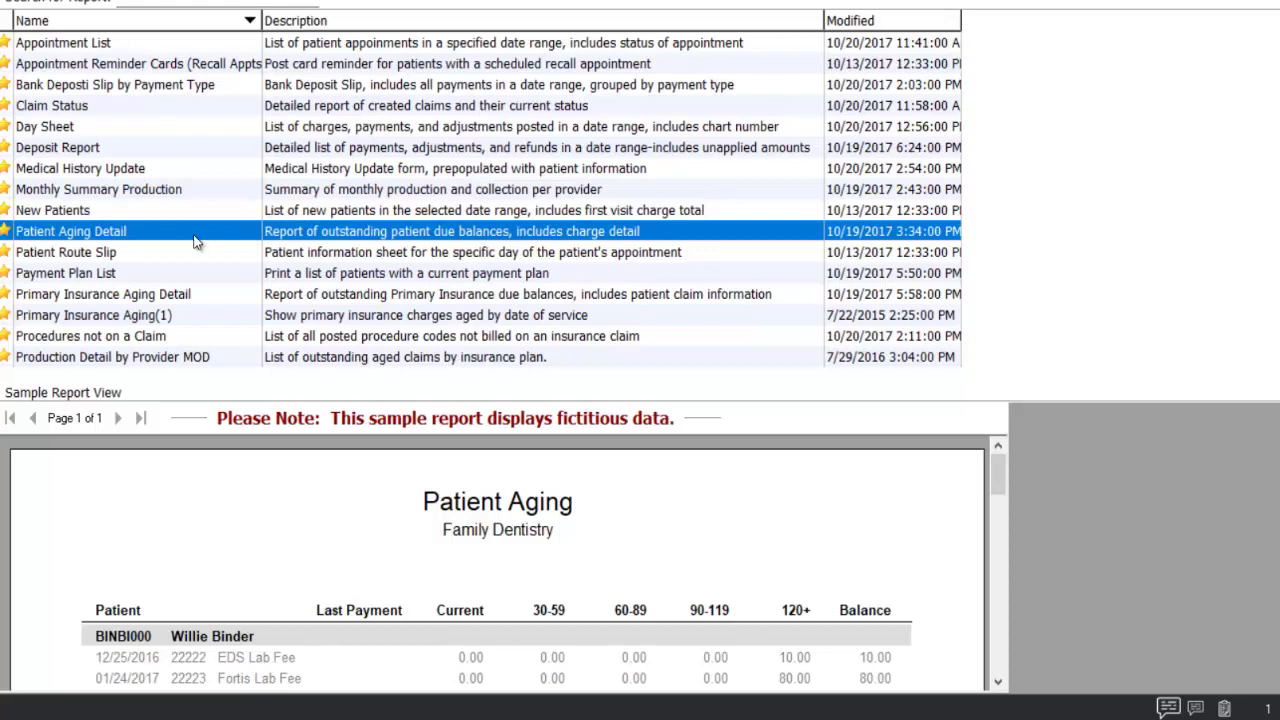
{"action": "left_click", "coordinate": [57, 338]}
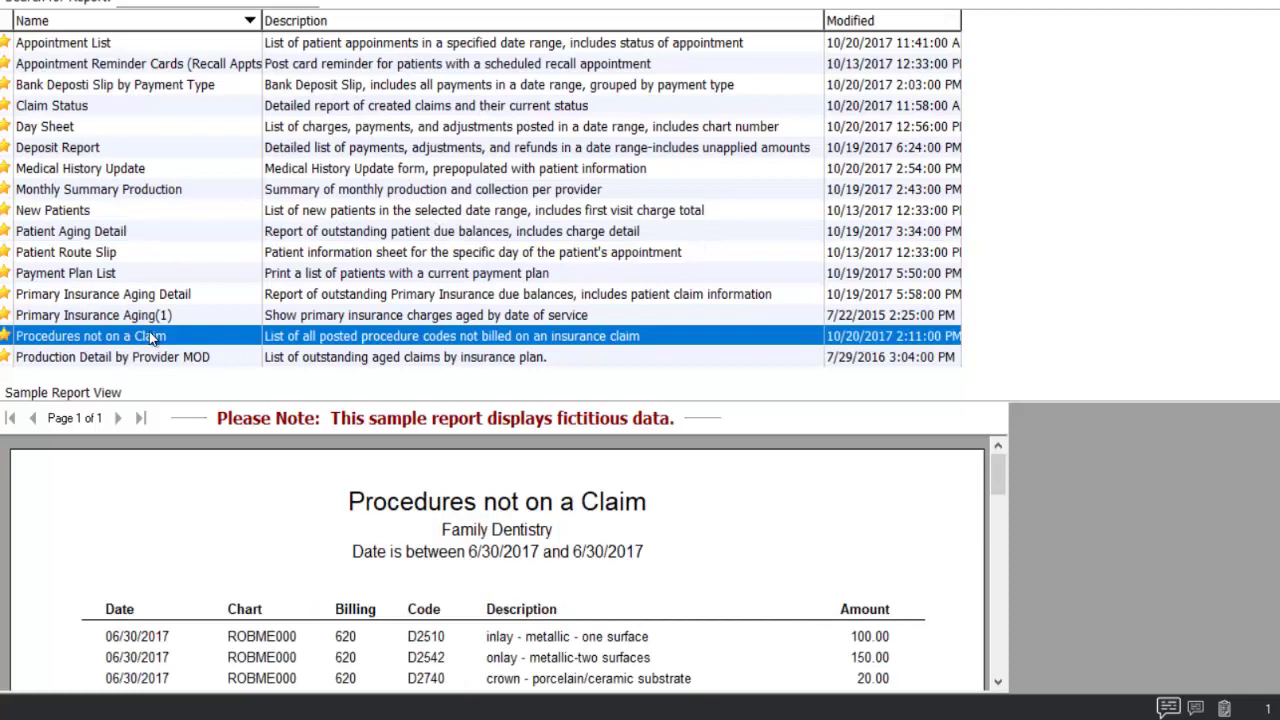
{"action": "left_click", "coordinate": [50, 212]}
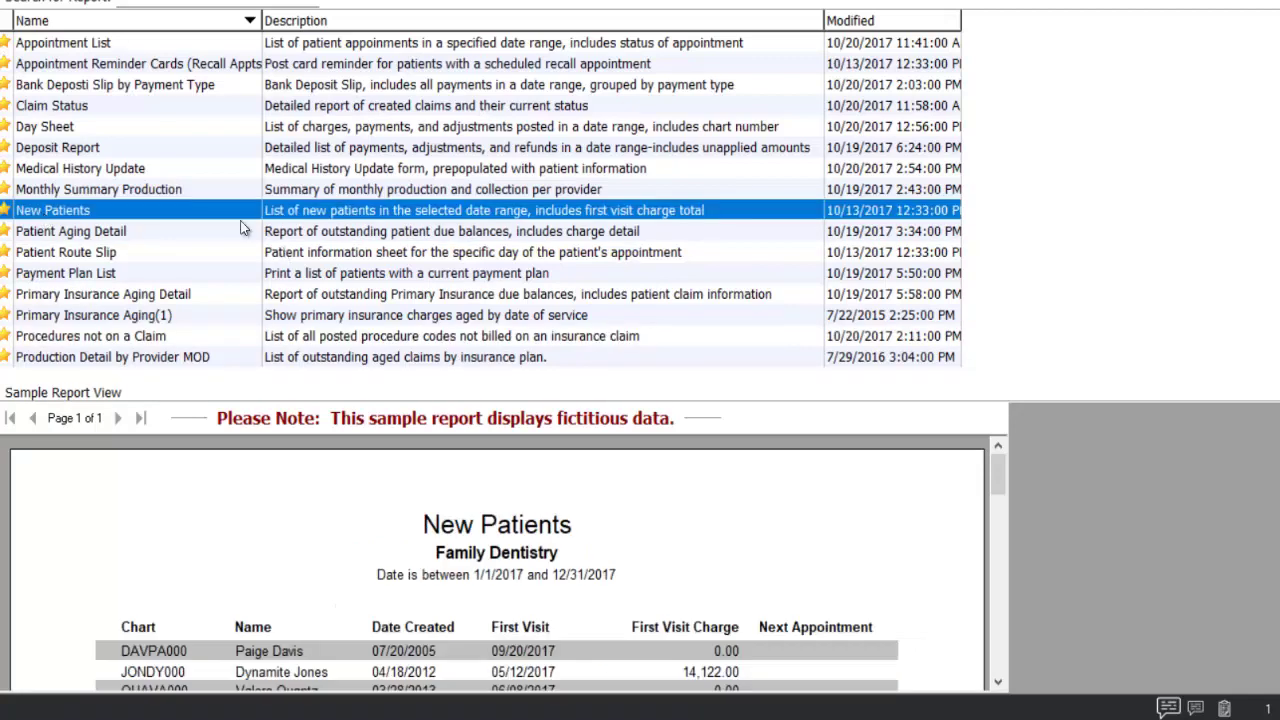
{"action": "left_click", "coordinate": [166, 190]}
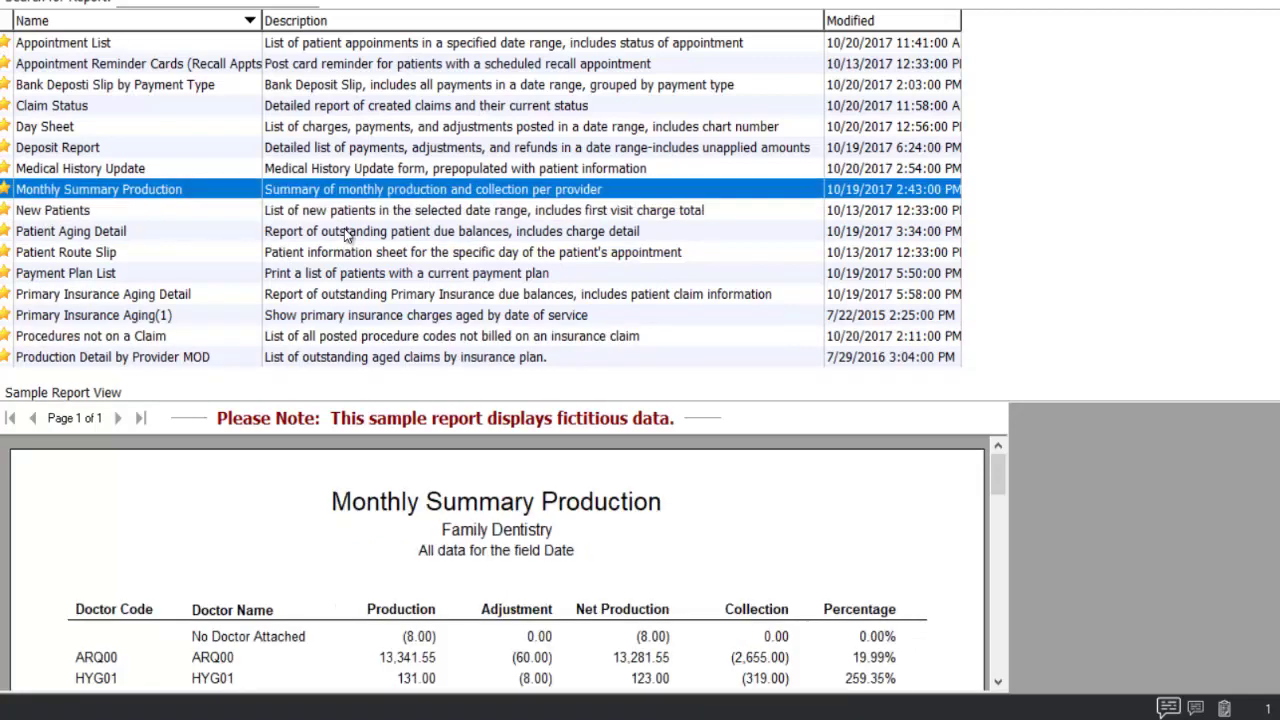
{"action": "left_click", "coordinate": [265, 177]}
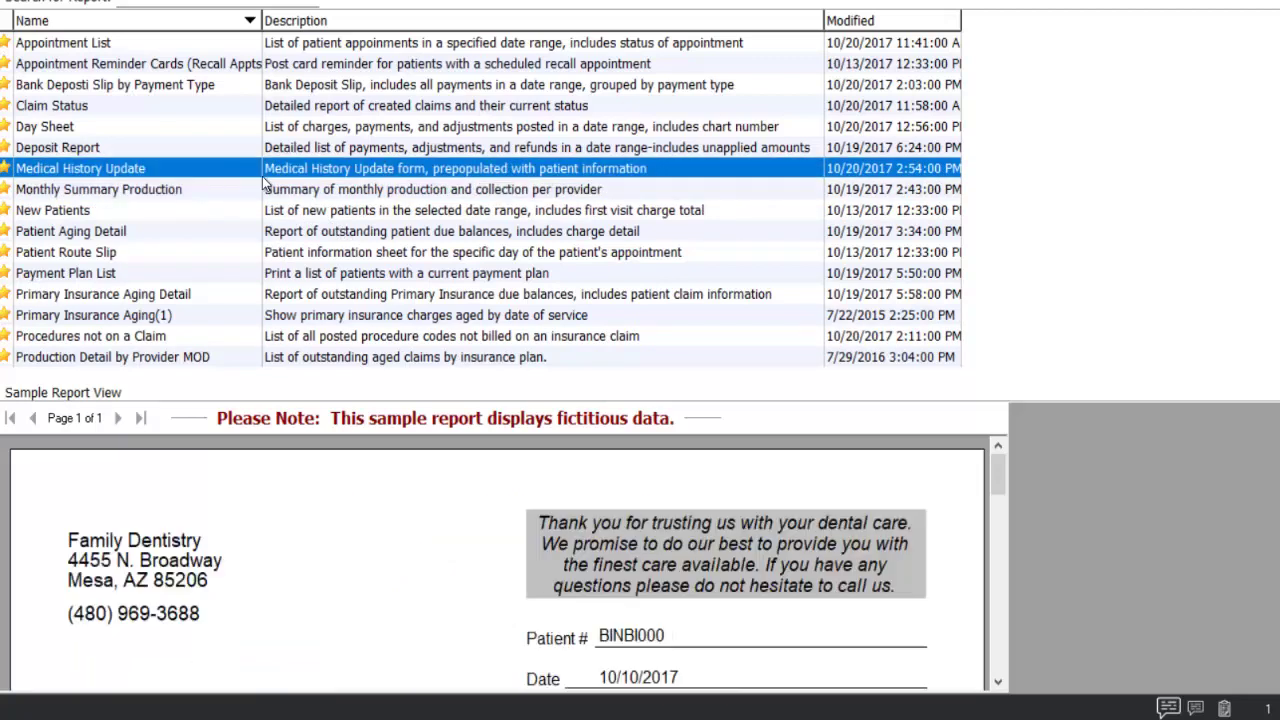
{"action": "left_click", "coordinate": [358, 112]}
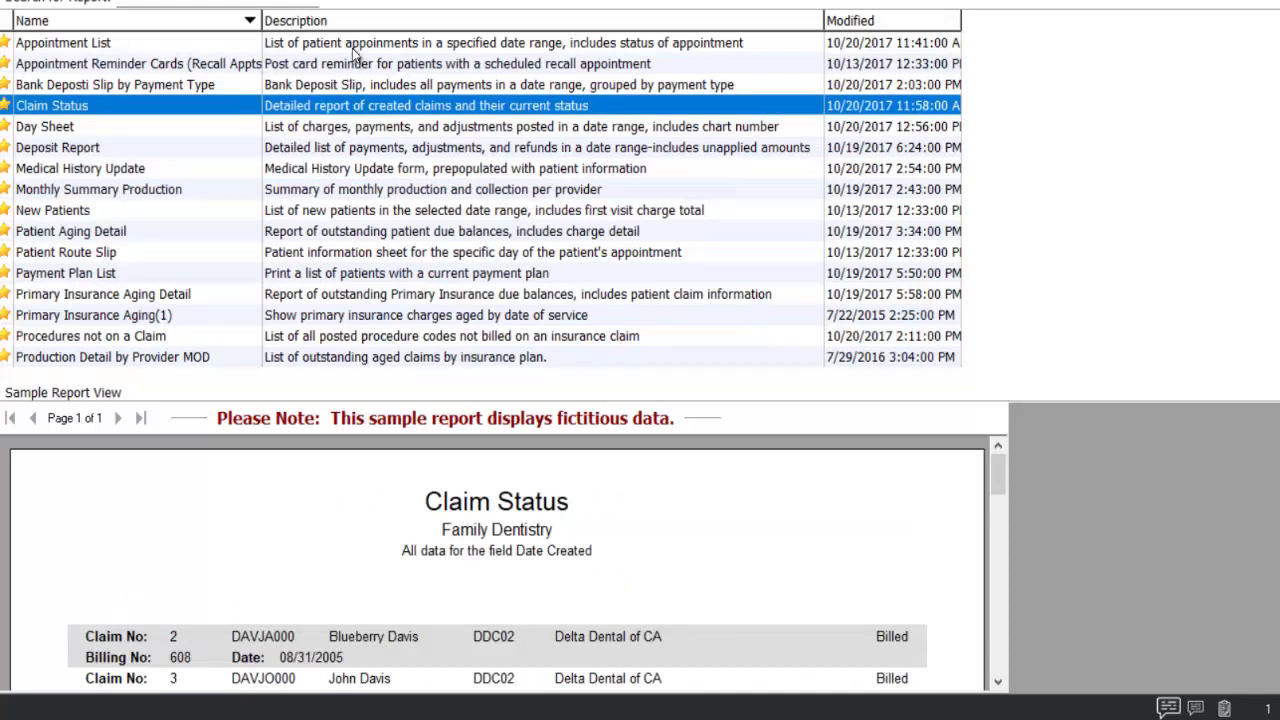
{"action": "left_click", "coordinate": [352, 46]}
{"action": "left_click", "coordinate": [352, 65]}
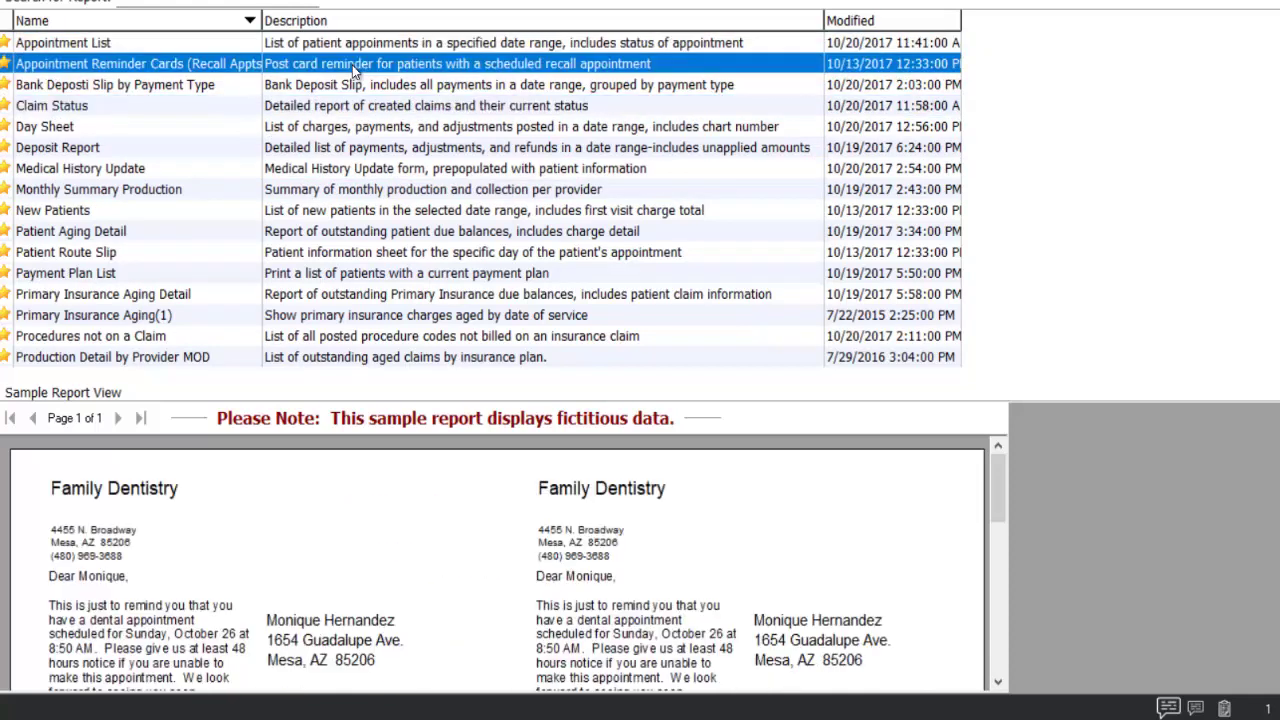